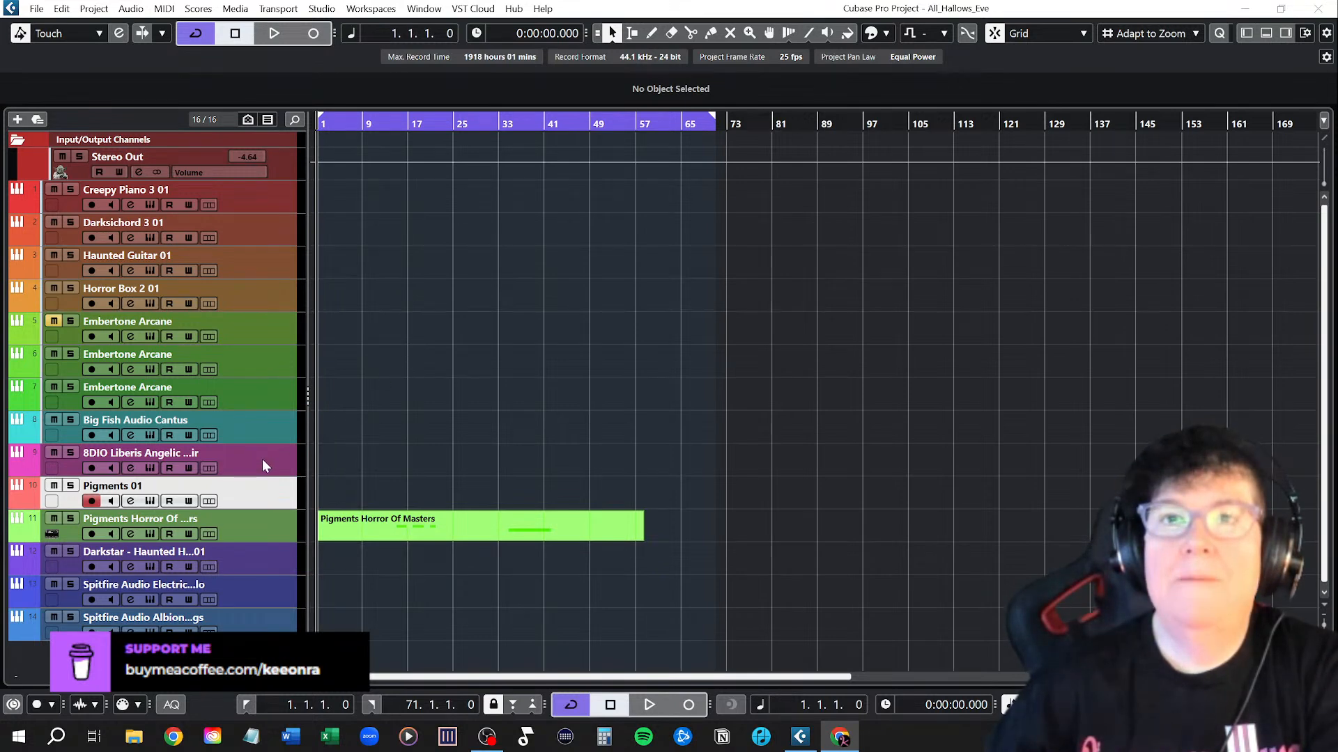
# Open the 8DIO Liberis Angelic Choir instrument, select its track for auditioning, and close the instrument window
pyautogui.click(152, 469)
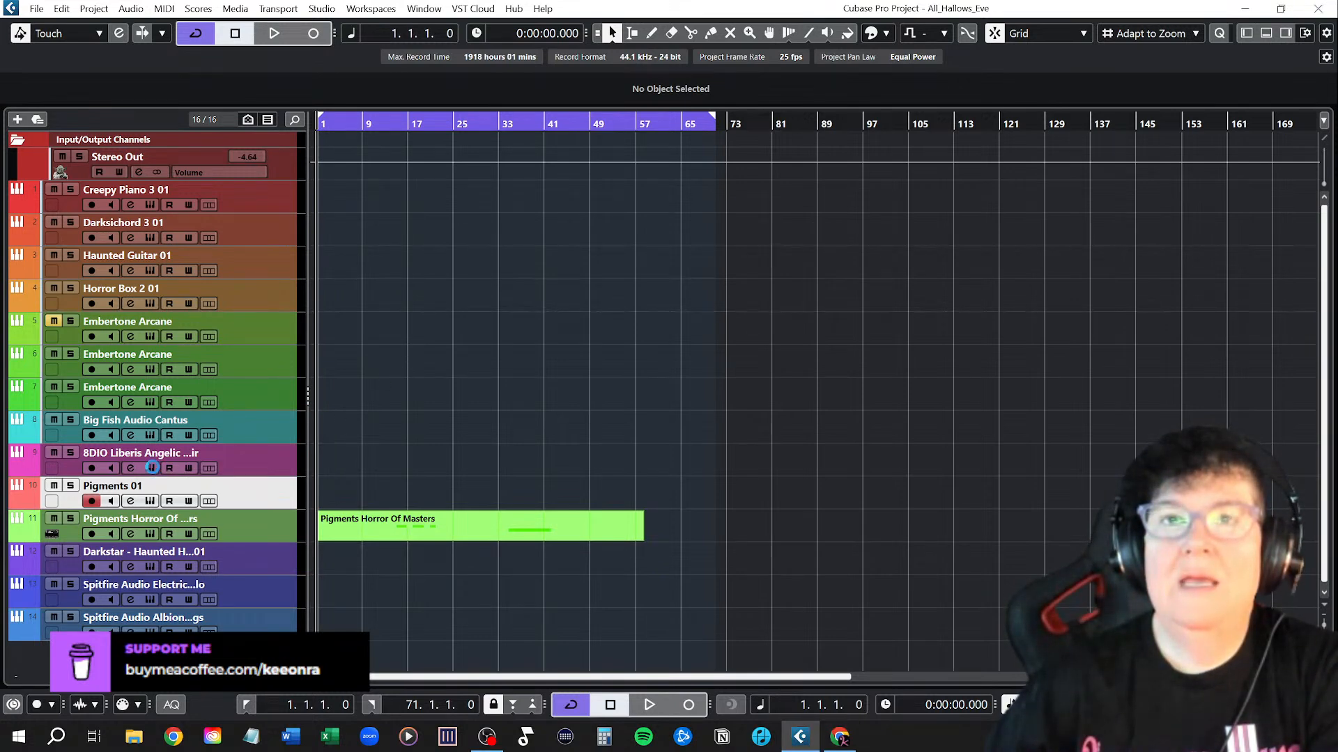
pyautogui.moveTo(586, 159); pyautogui.dragTo(791, 139)
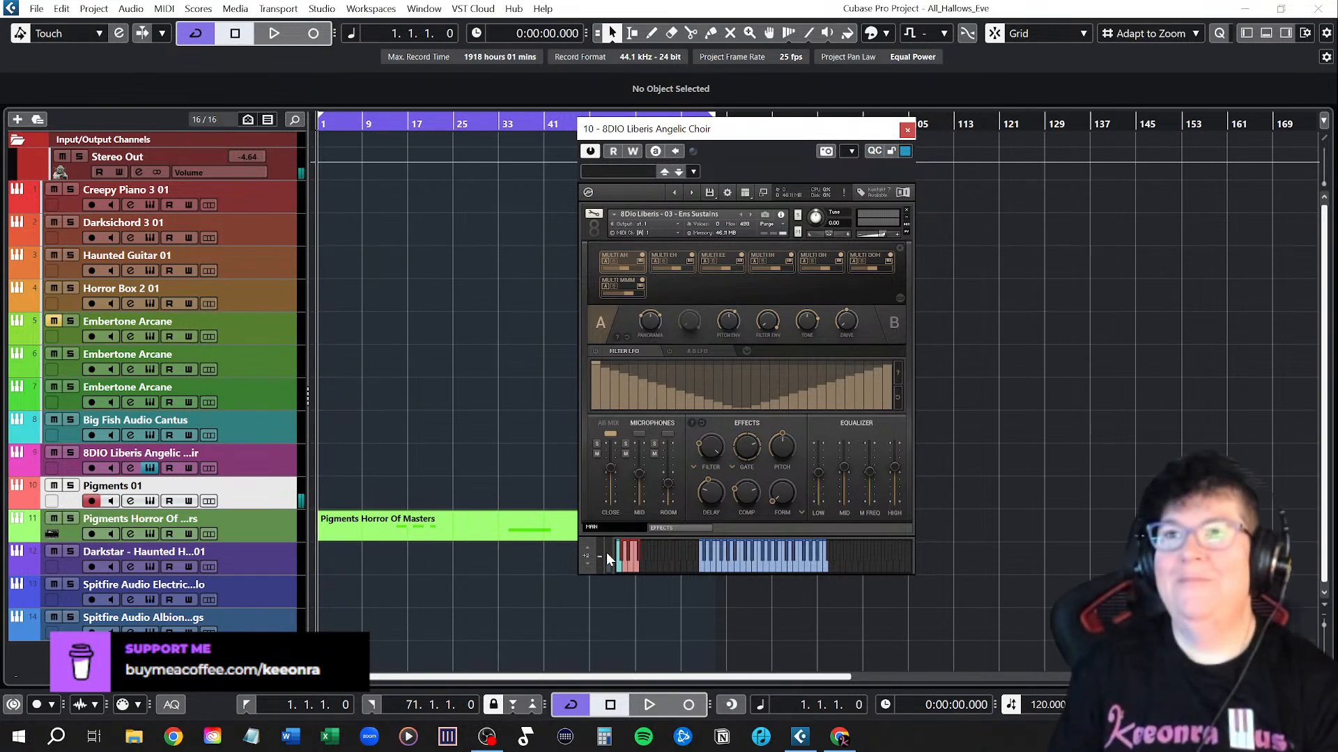
pyautogui.click(262, 464)
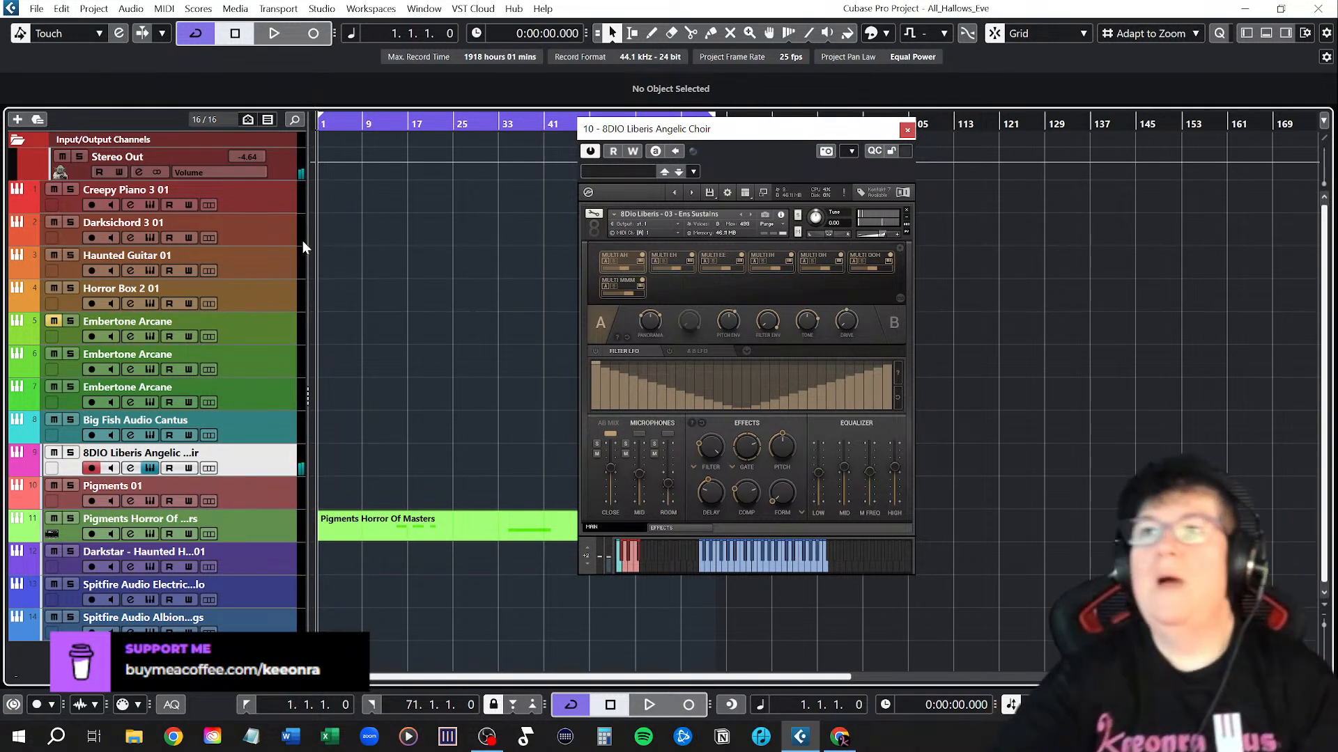
pyautogui.click(907, 130)
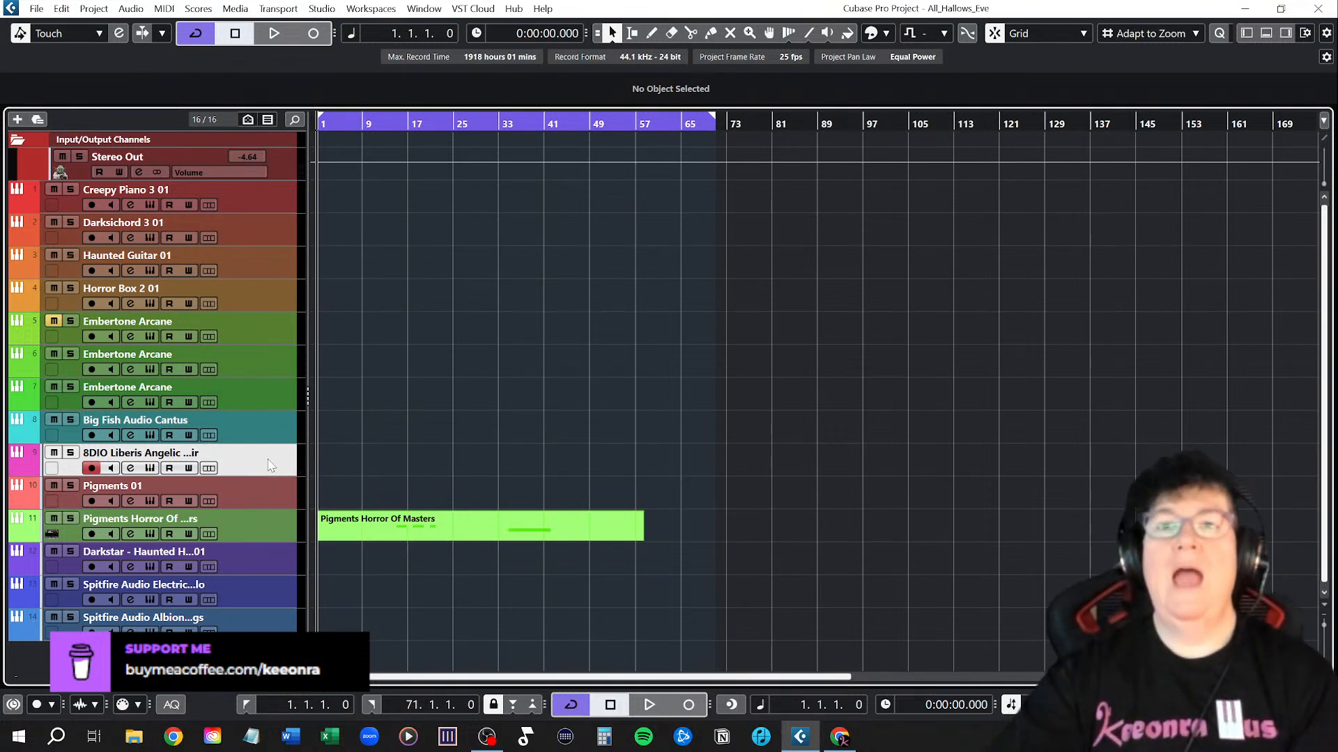
# Select the Big Fish Audio Cantus track and bring up its Kontakt instrument window
pyautogui.click(262, 431)
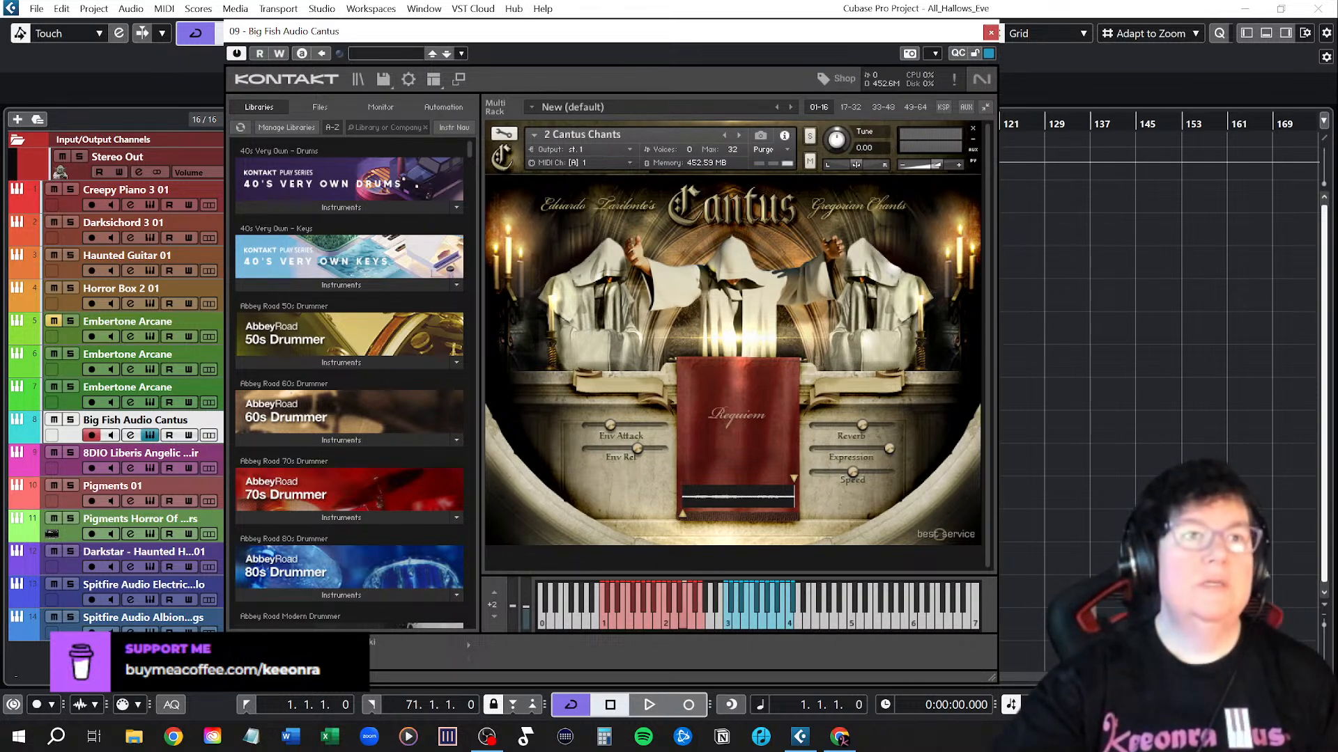
pyautogui.hotkey('alt', 'Tab')
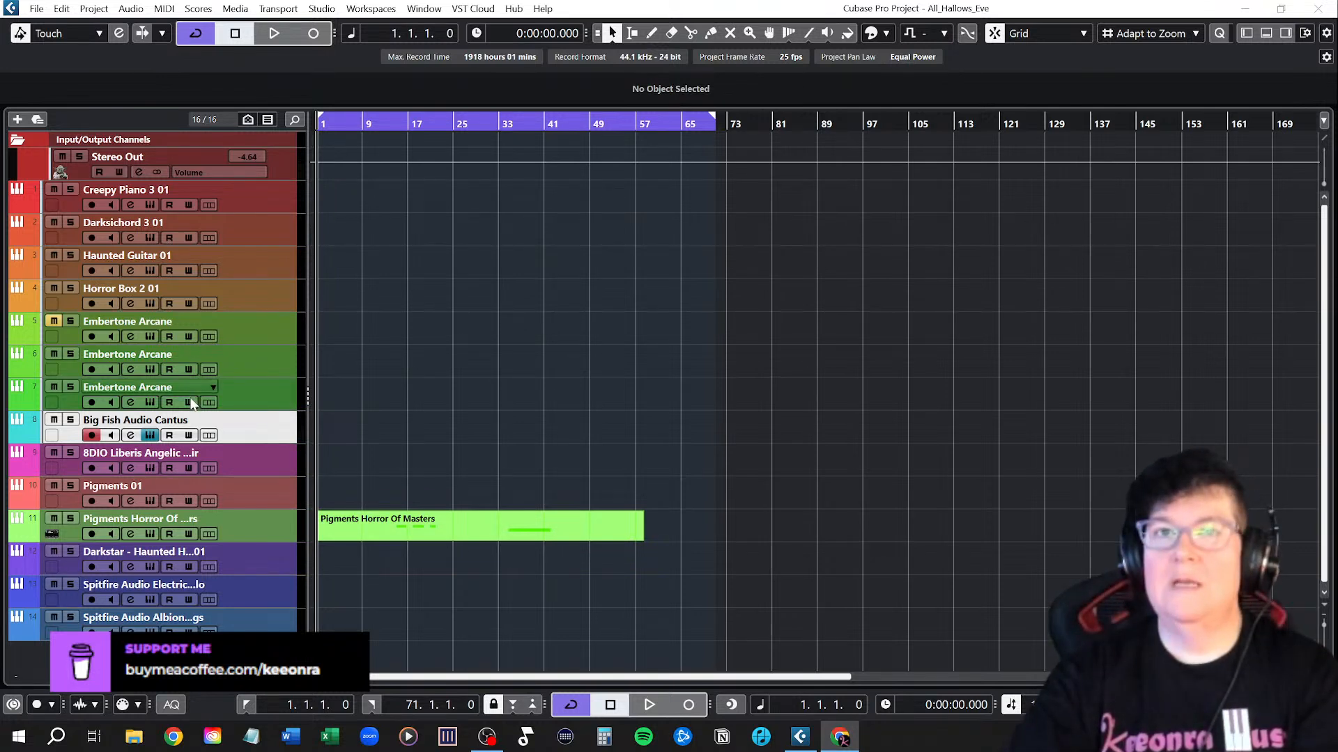
pyautogui.click(151, 435)
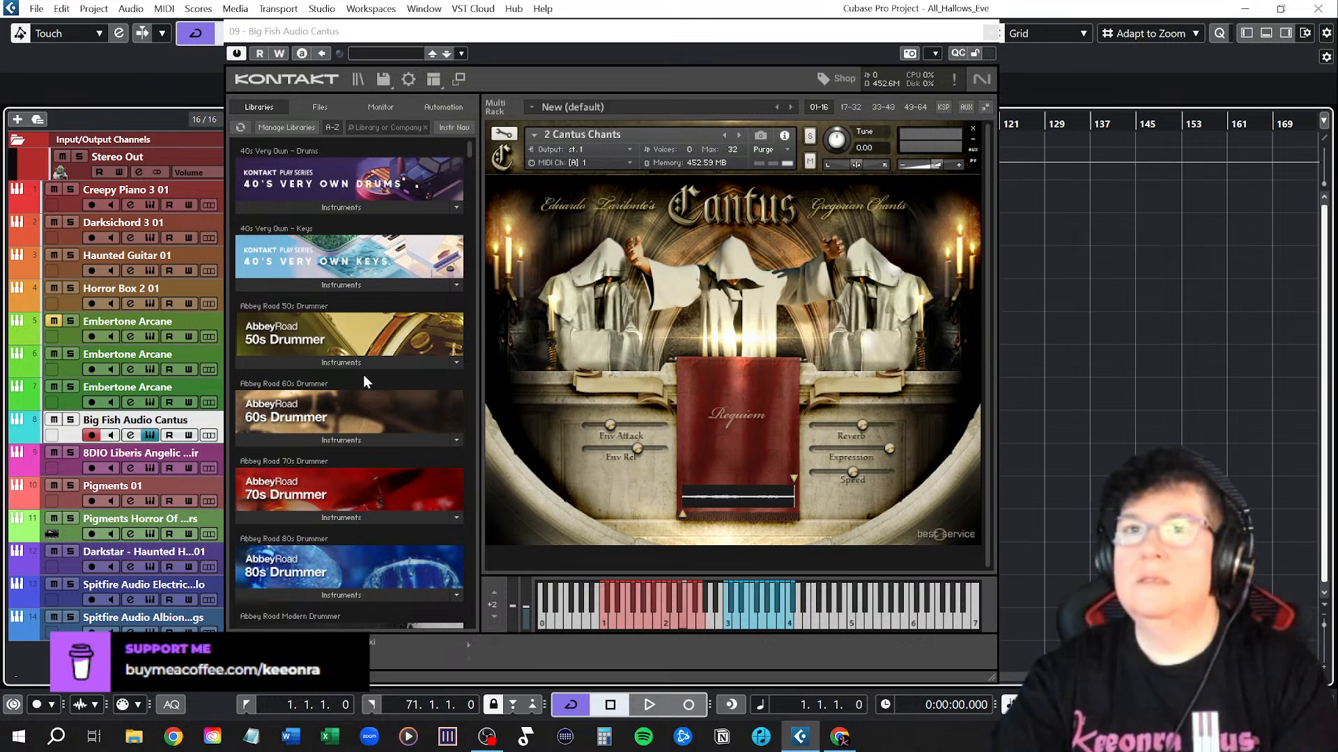
# Load the 1 Cantus, the Monks patch, view its Cantus Setup page, and return to the 2 Cantus Chants patch
pyautogui.click(740, 134)
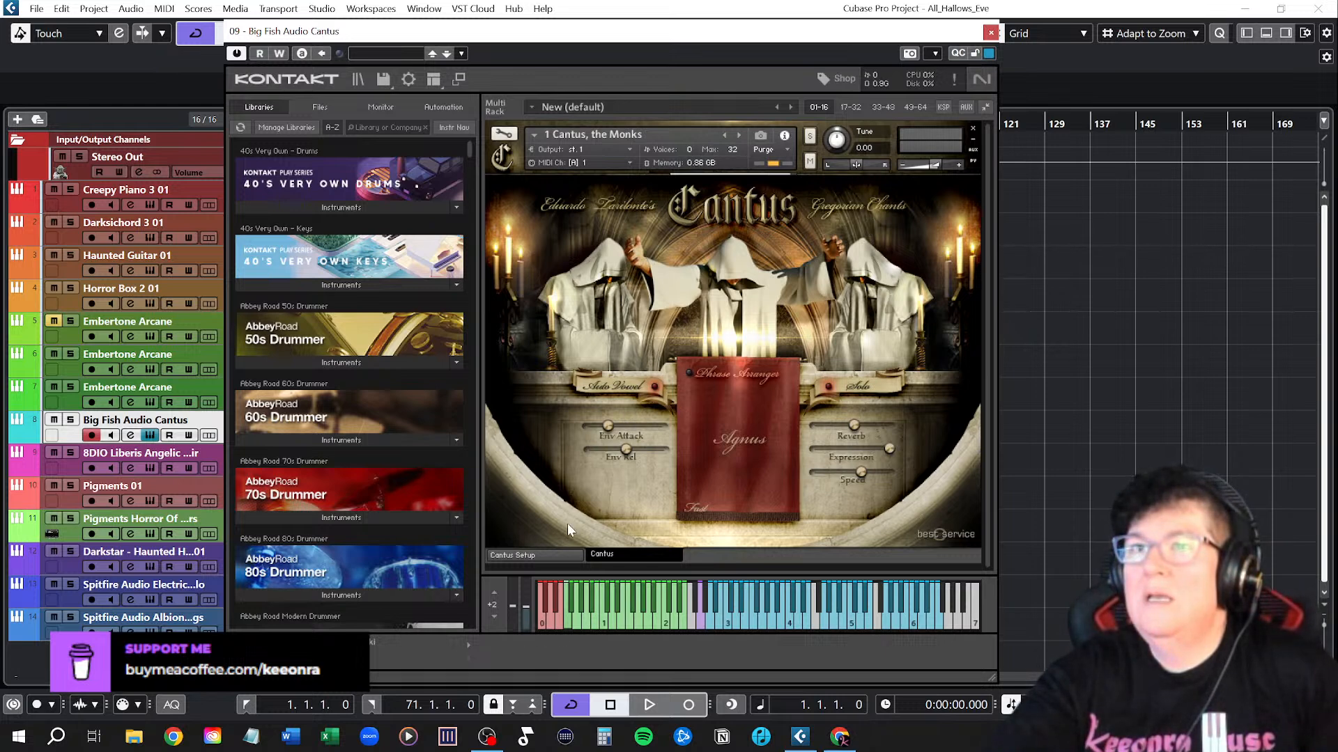
pyautogui.click(553, 555)
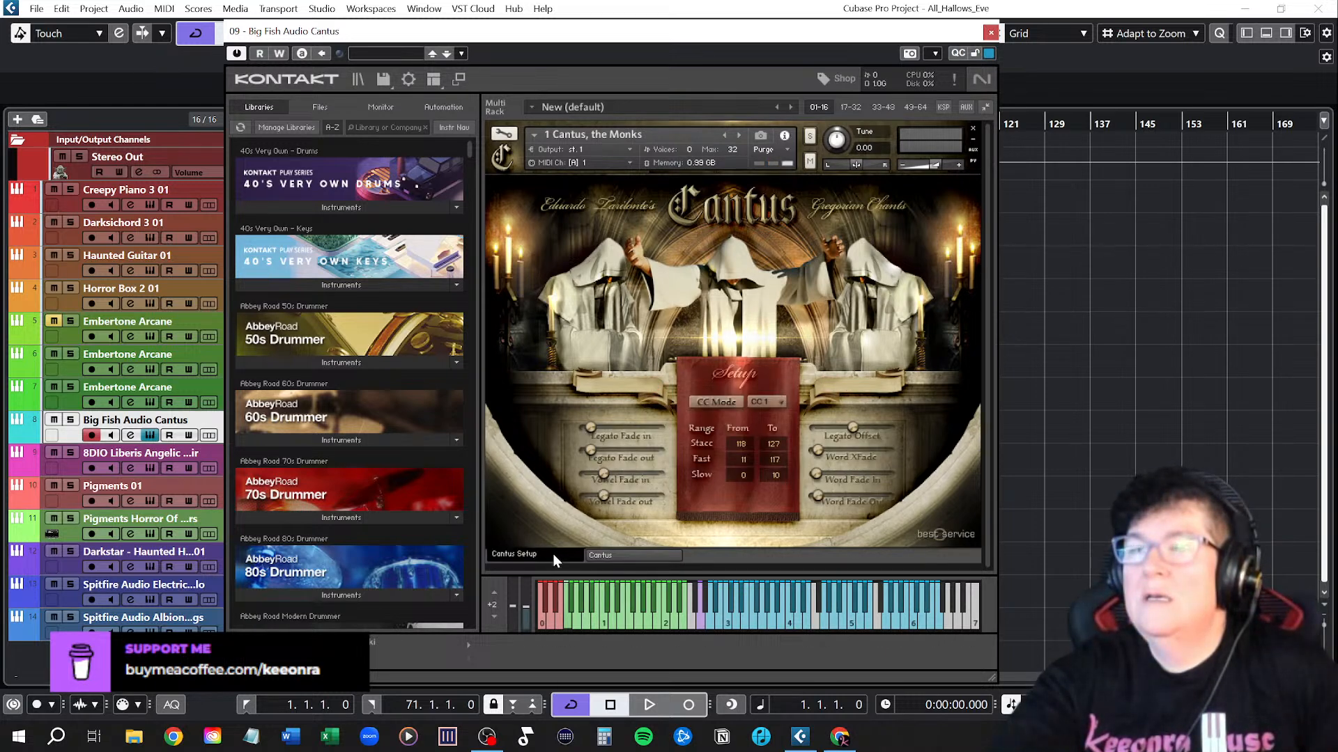
pyautogui.click(609, 554)
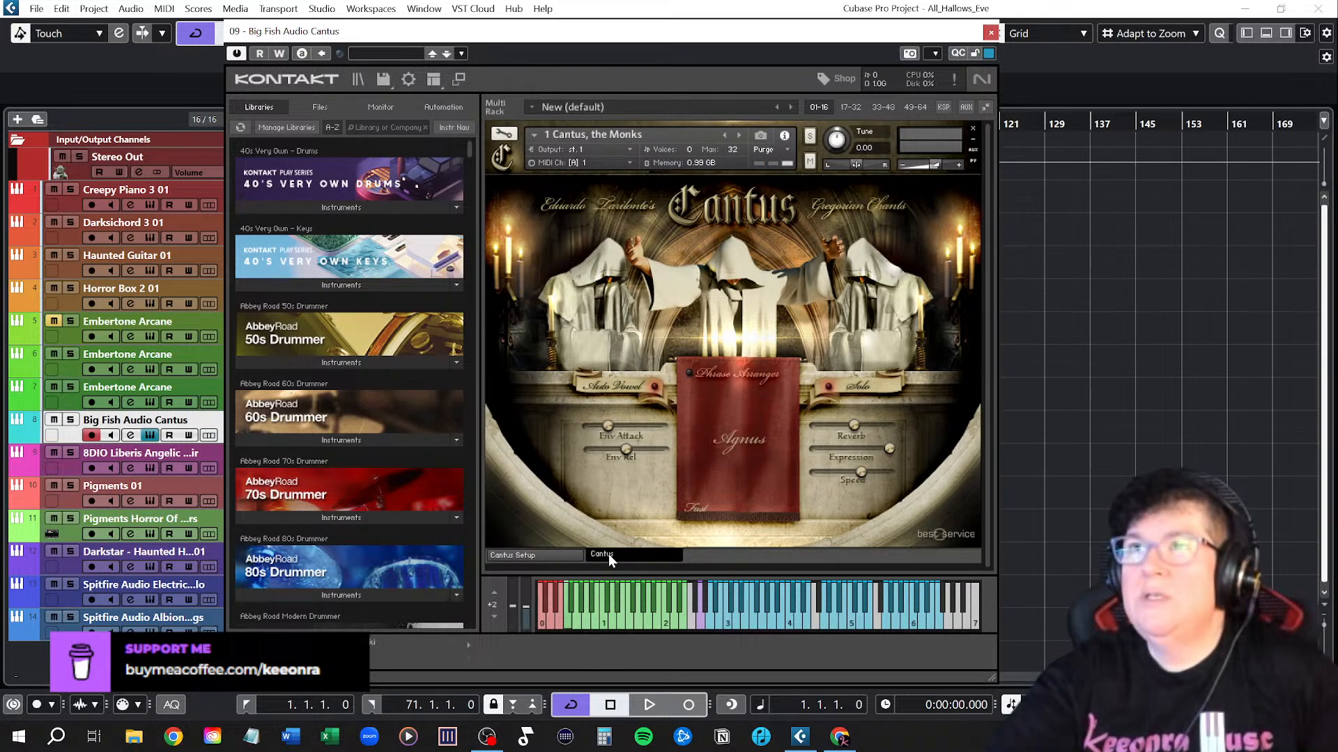
pyautogui.click(724, 135)
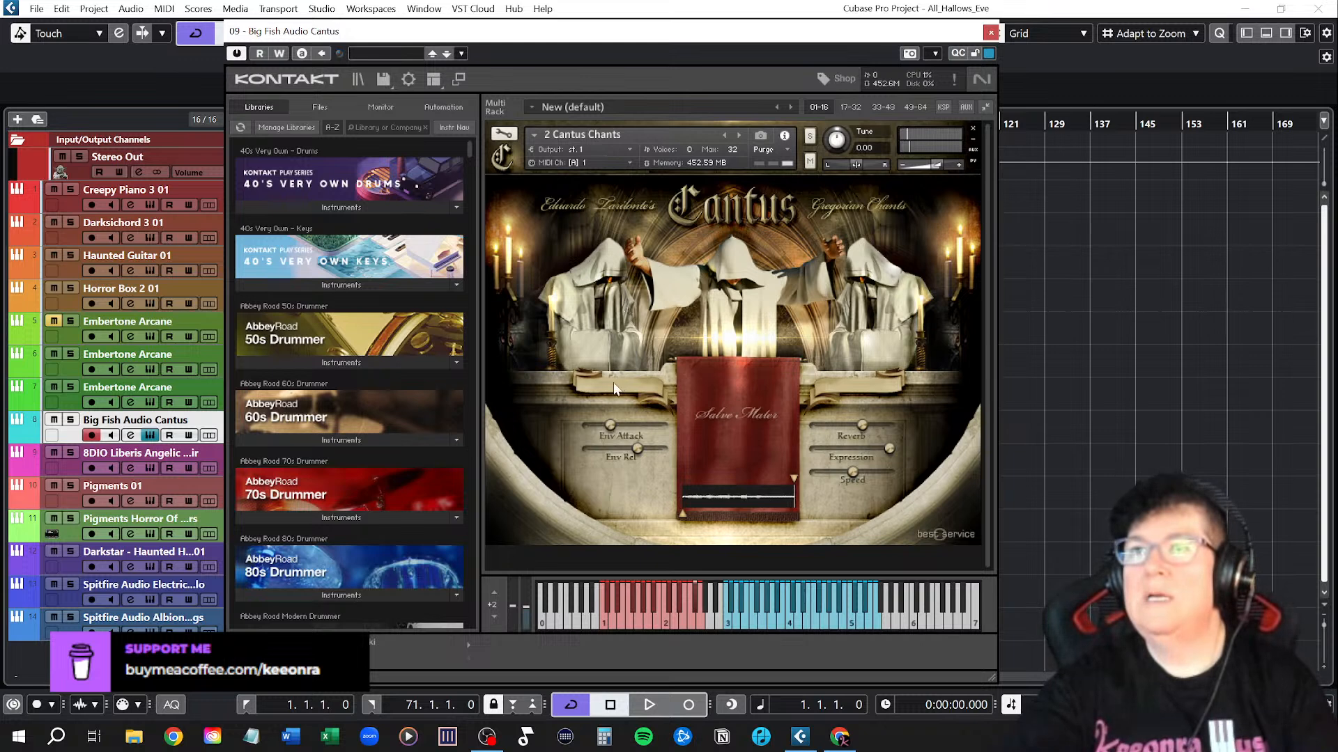
pyautogui.hotkey('alt', 'Tab')
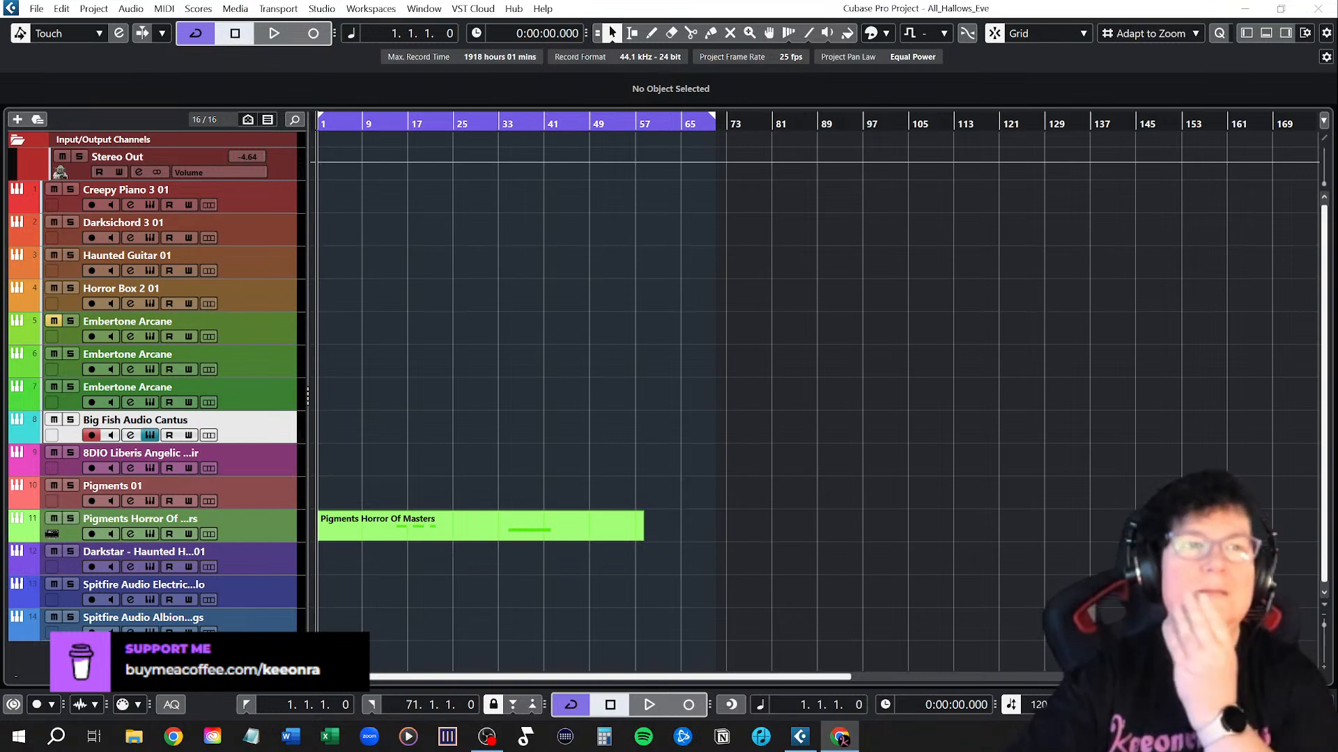
pyautogui.click(243, 437)
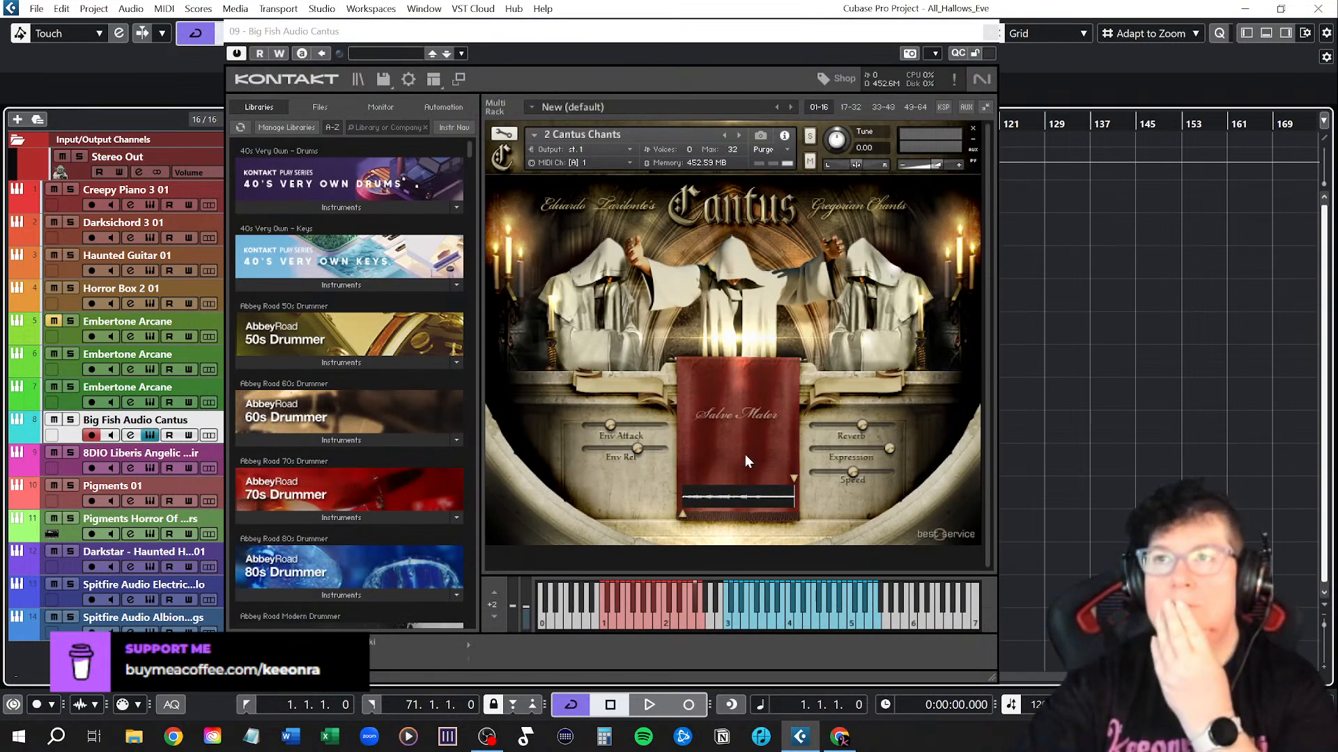
pyautogui.click(730, 438)
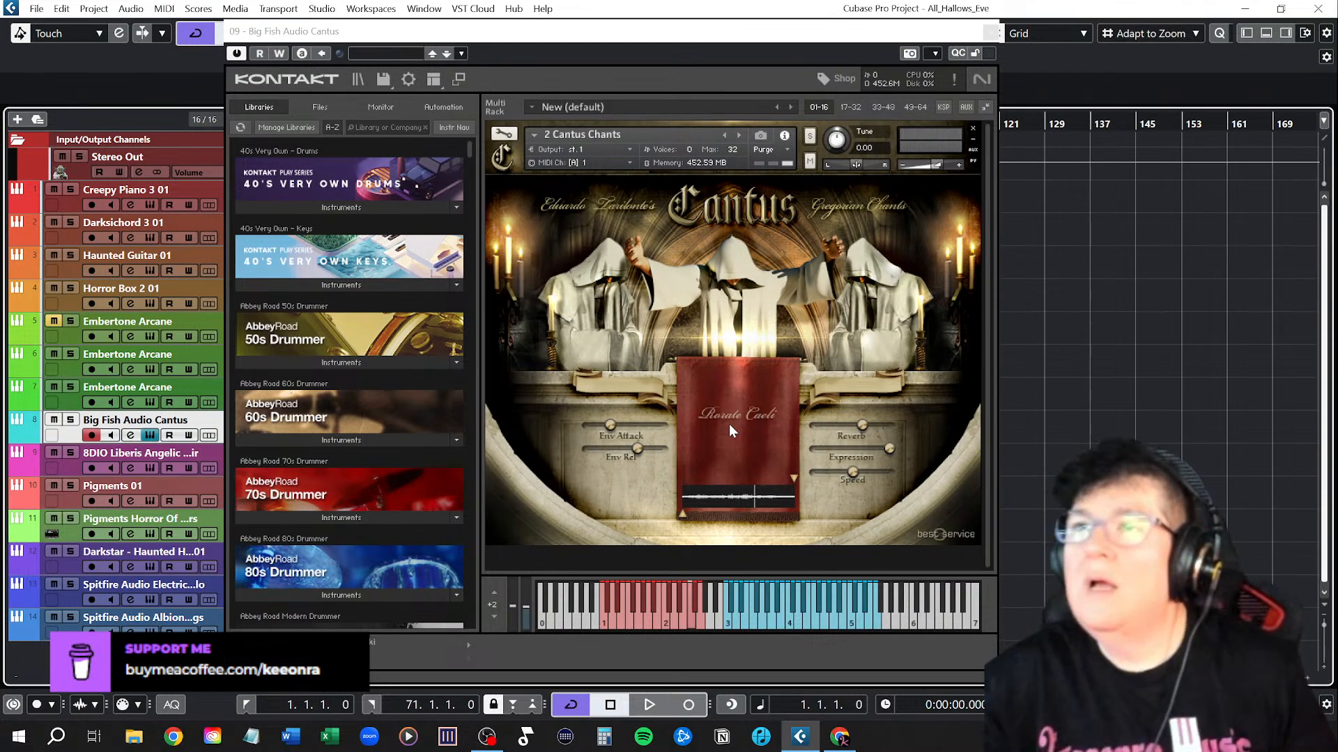
pyautogui.hotkey('alt', 'Tab')
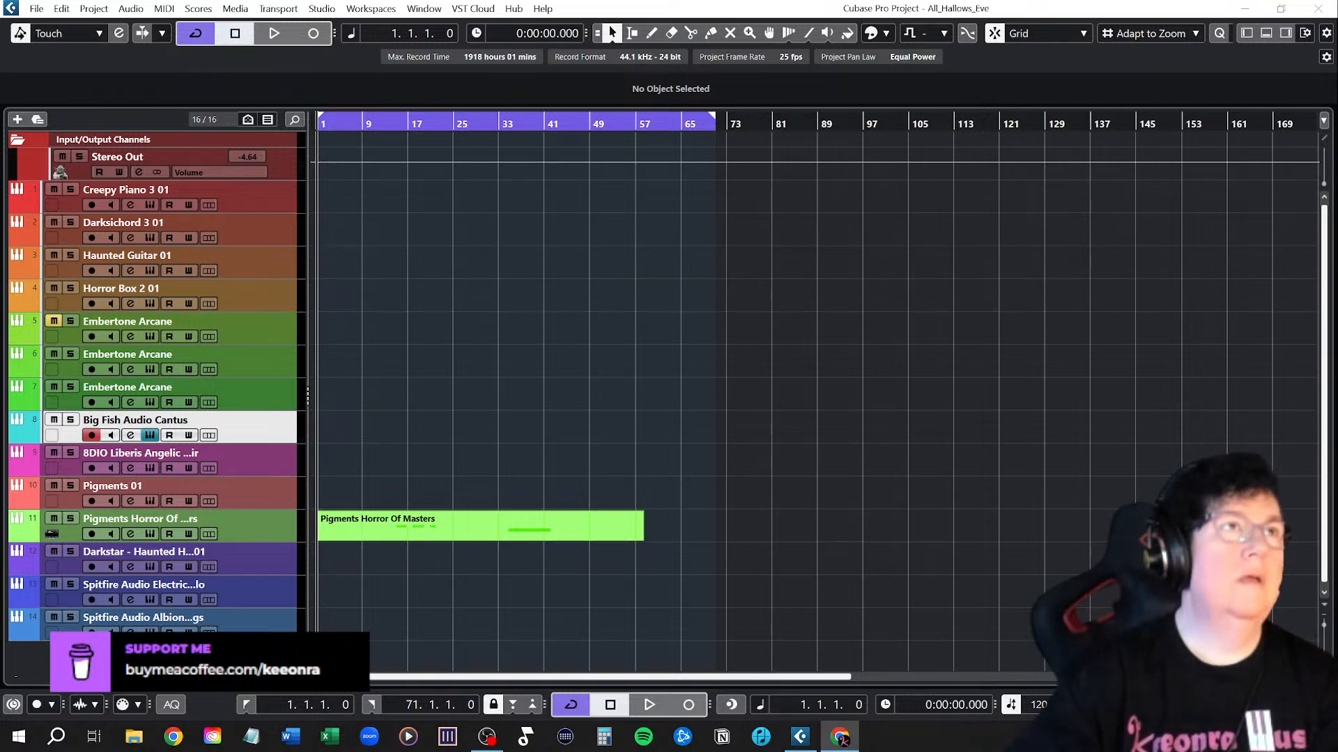
pyautogui.click(253, 432)
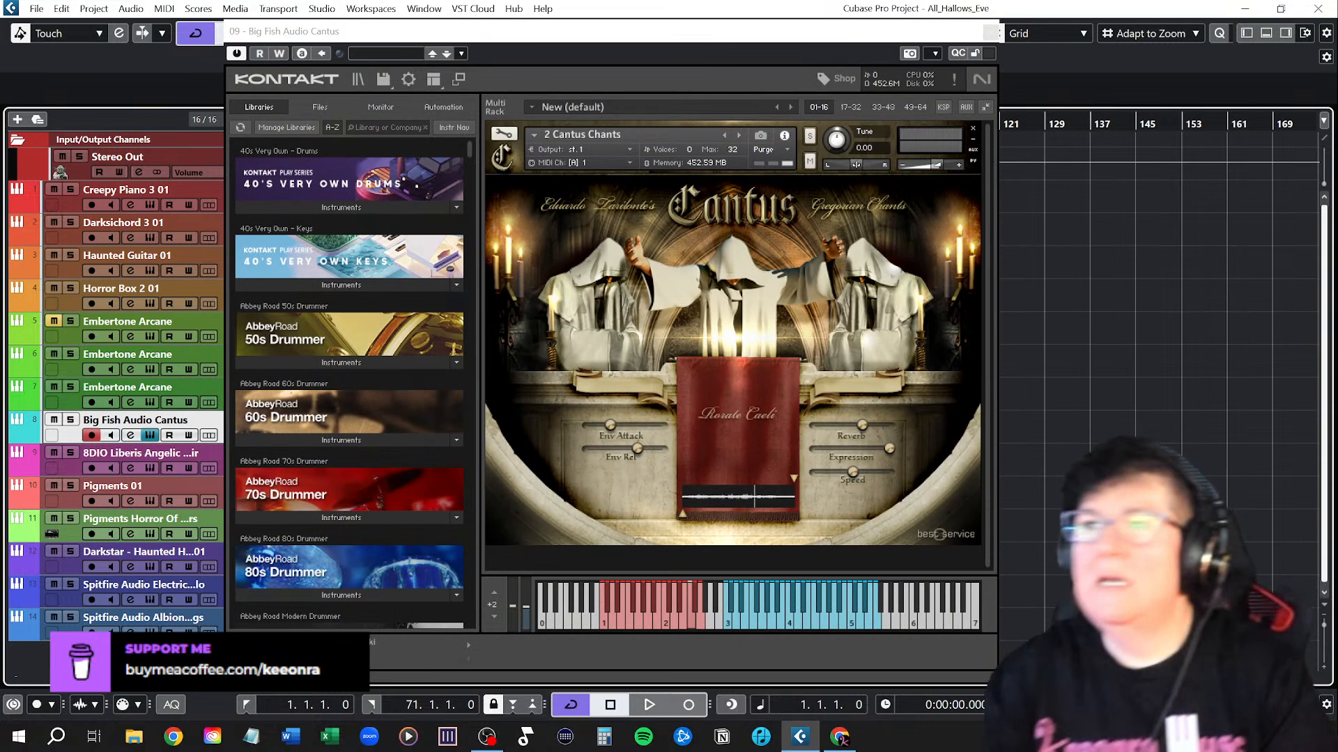
pyautogui.hotkey('alt', 'Tab')
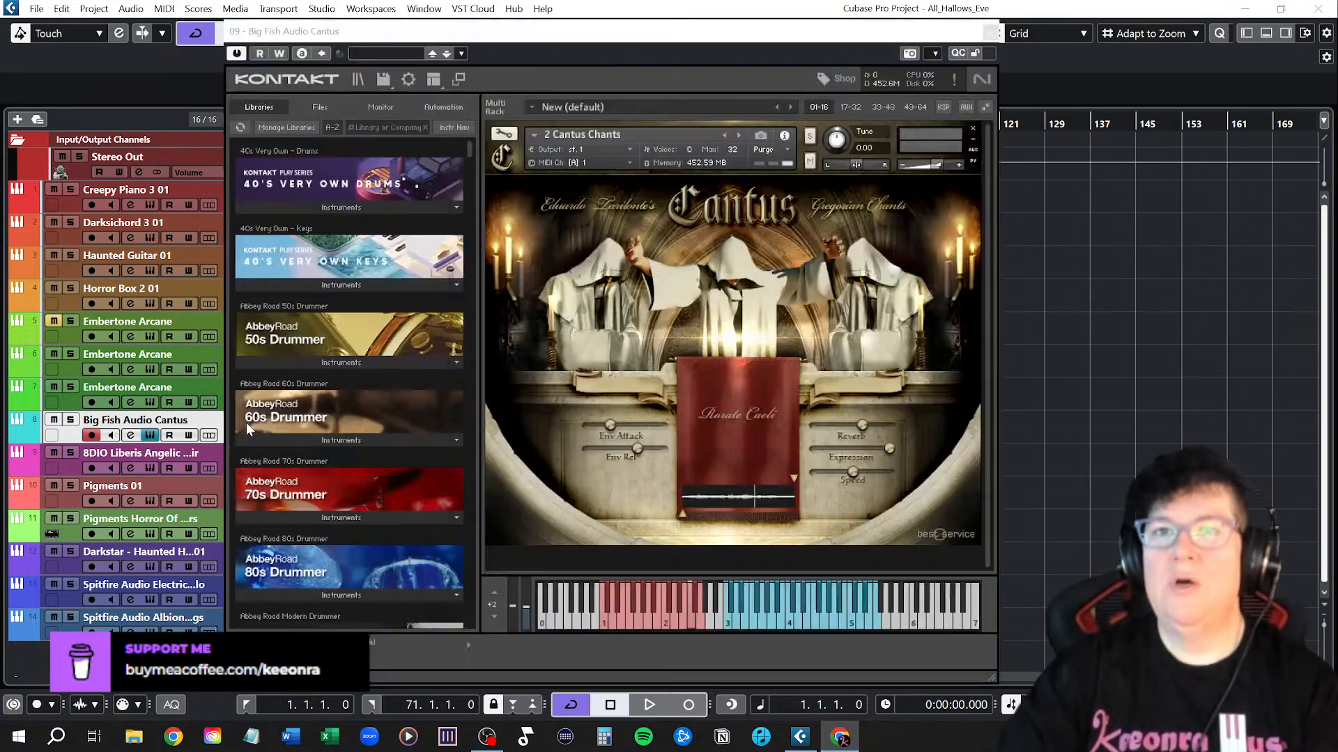
pyautogui.click(246, 422)
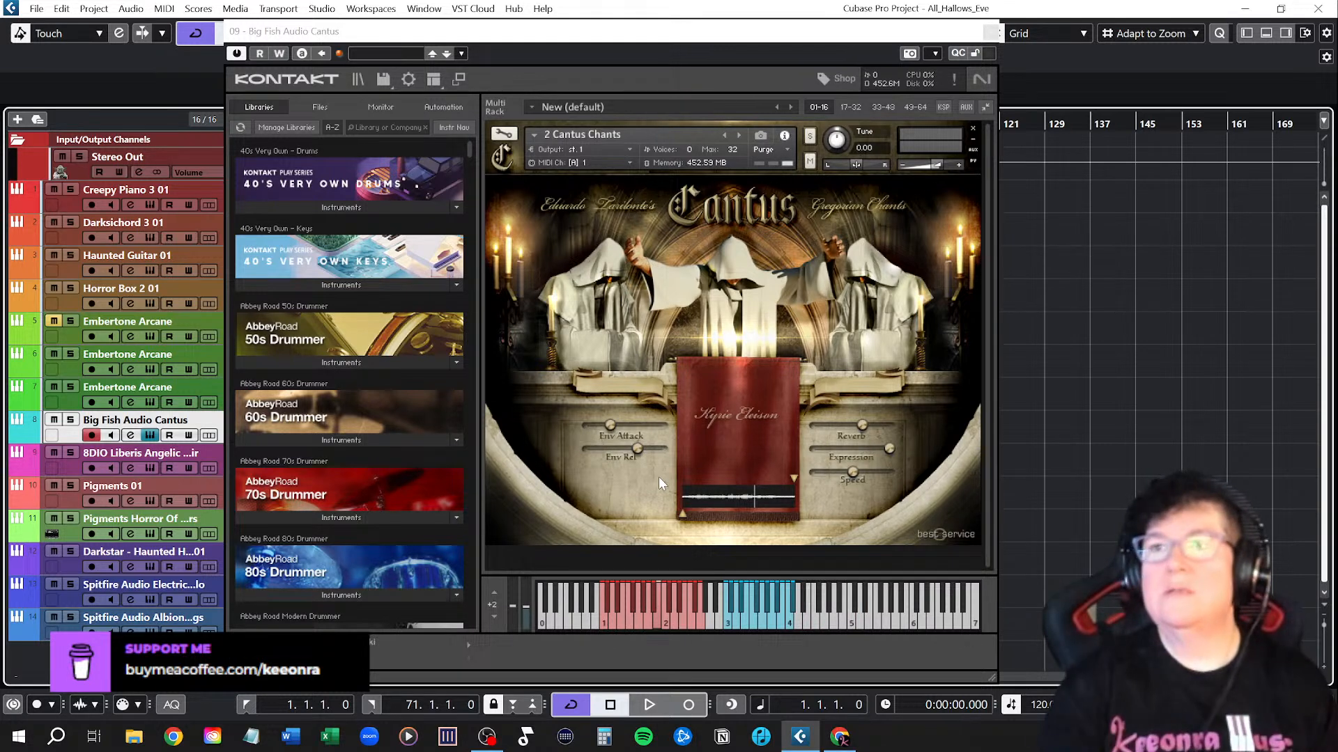
pyautogui.hotkey('alt', 'Tab')
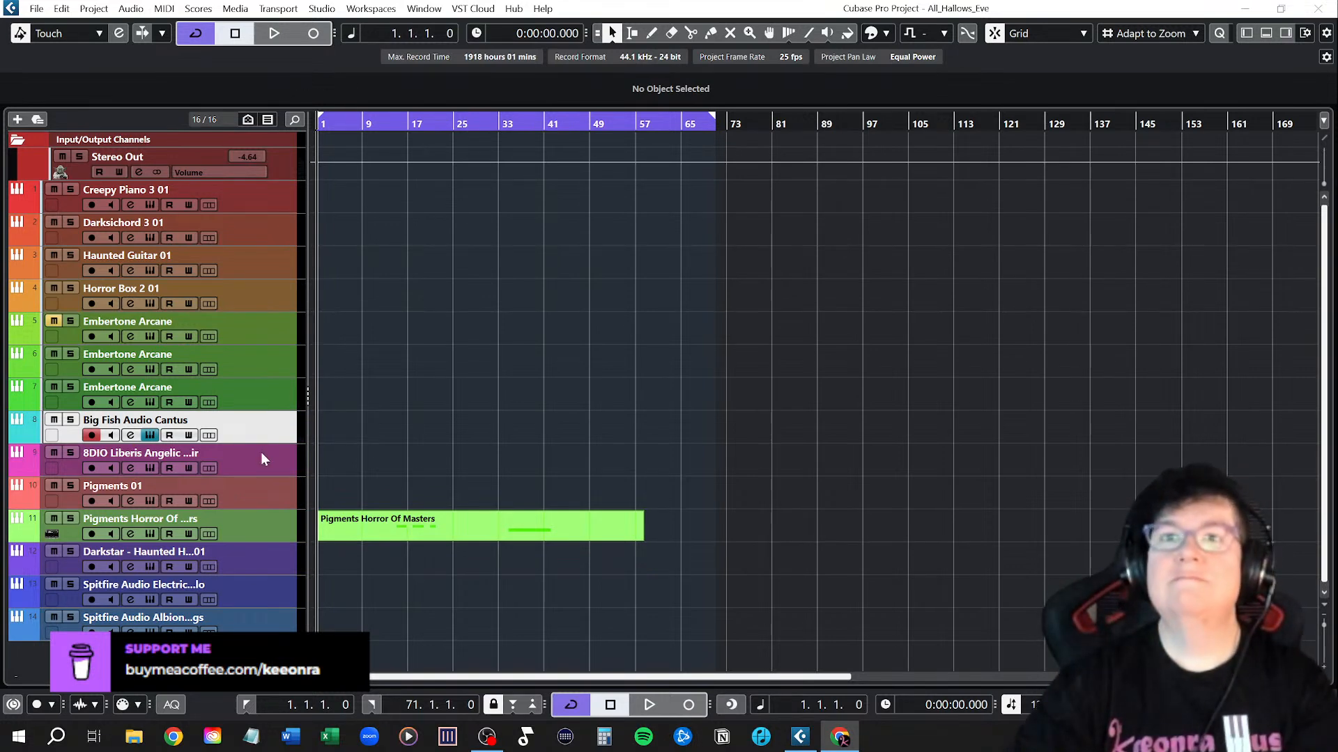
pyautogui.click(269, 434)
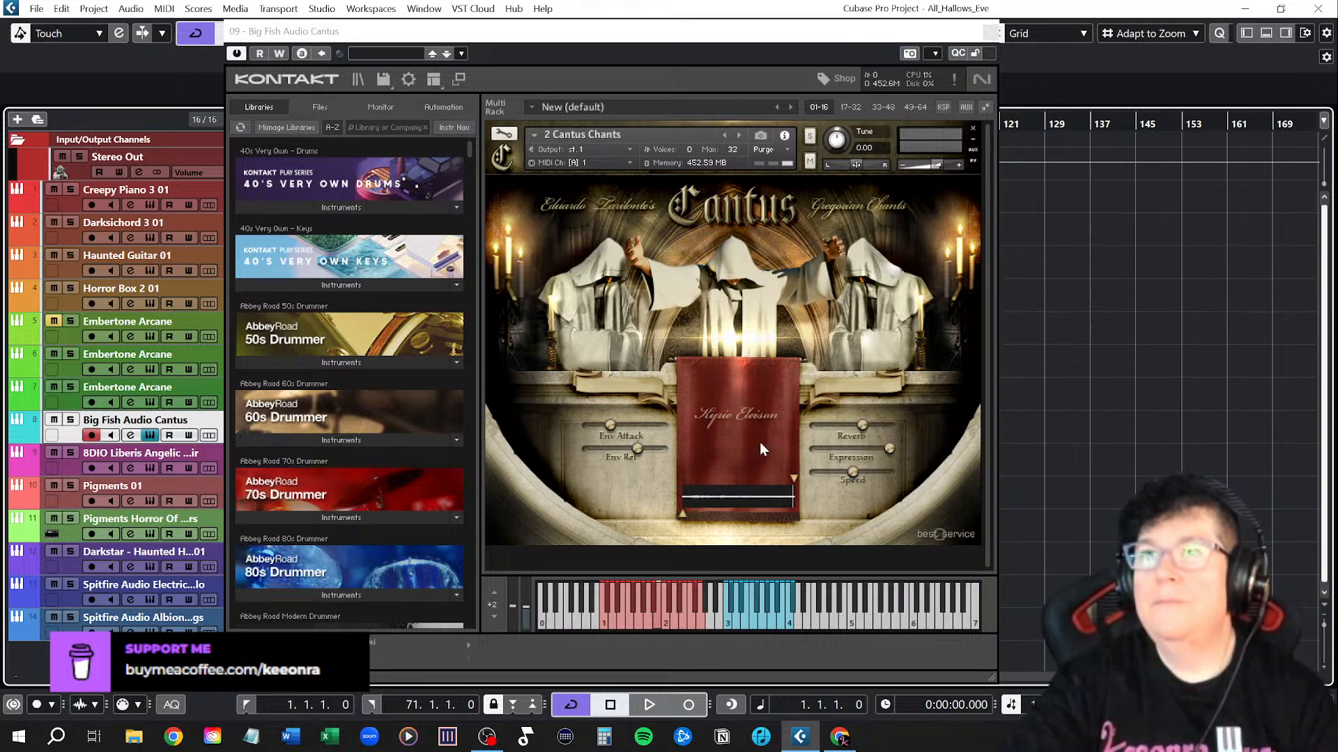
pyautogui.hotkey('alt', 'Tab')
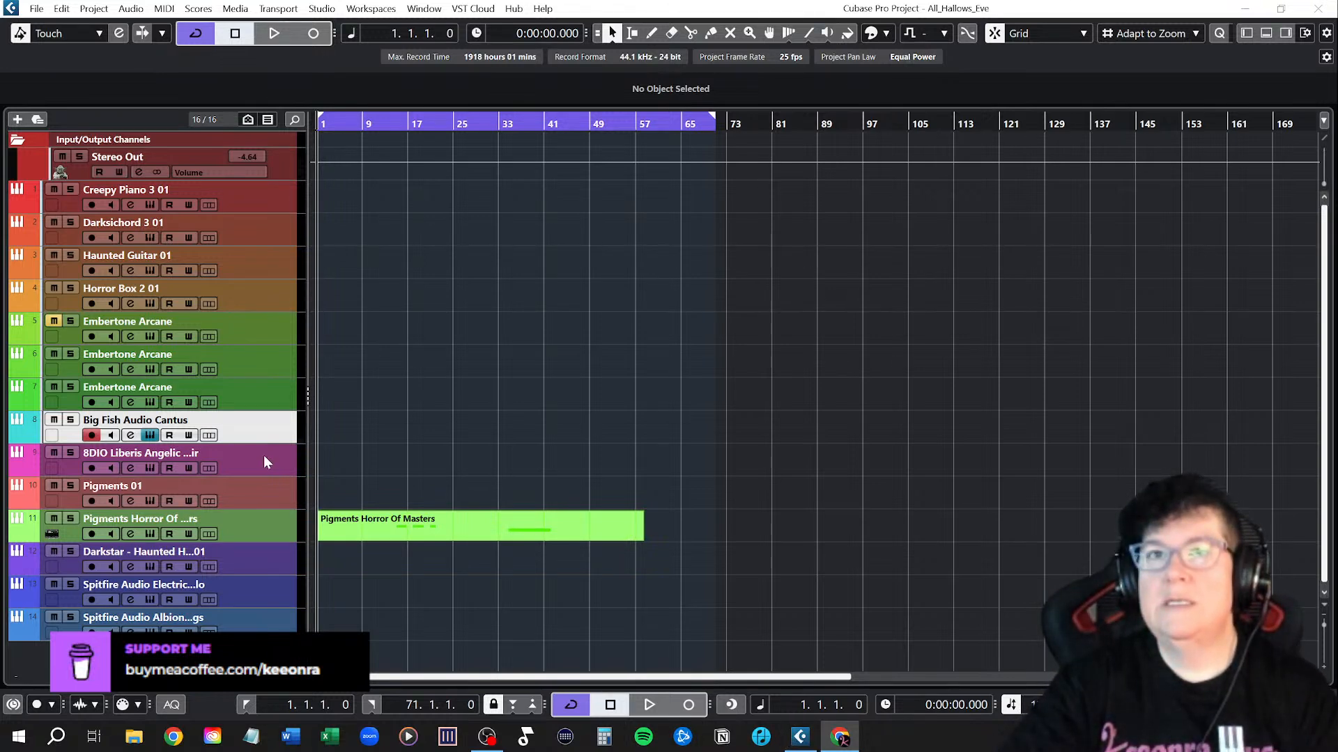
pyautogui.click(800, 737)
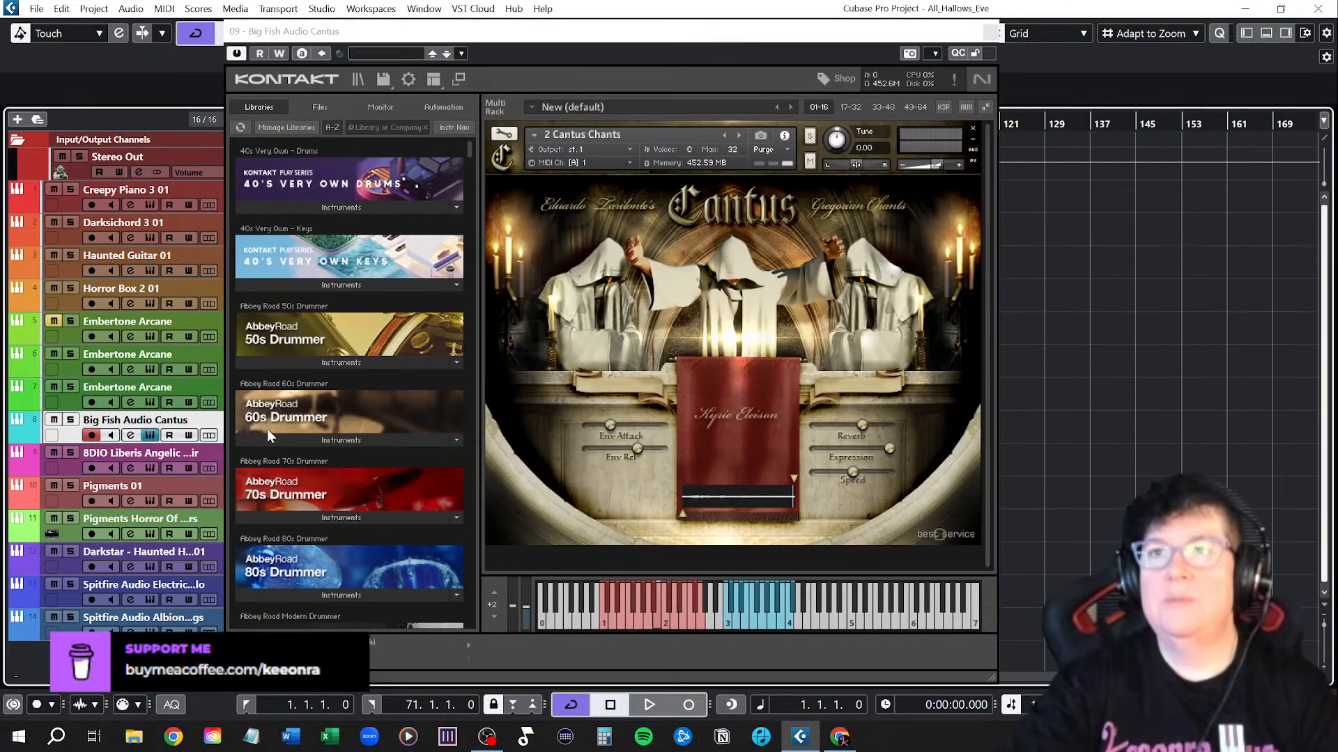
# Load the 1 Cantus, the Monks patch and list the Cantus library's instruments in the Kontakt library browser
pyautogui.click(739, 132)
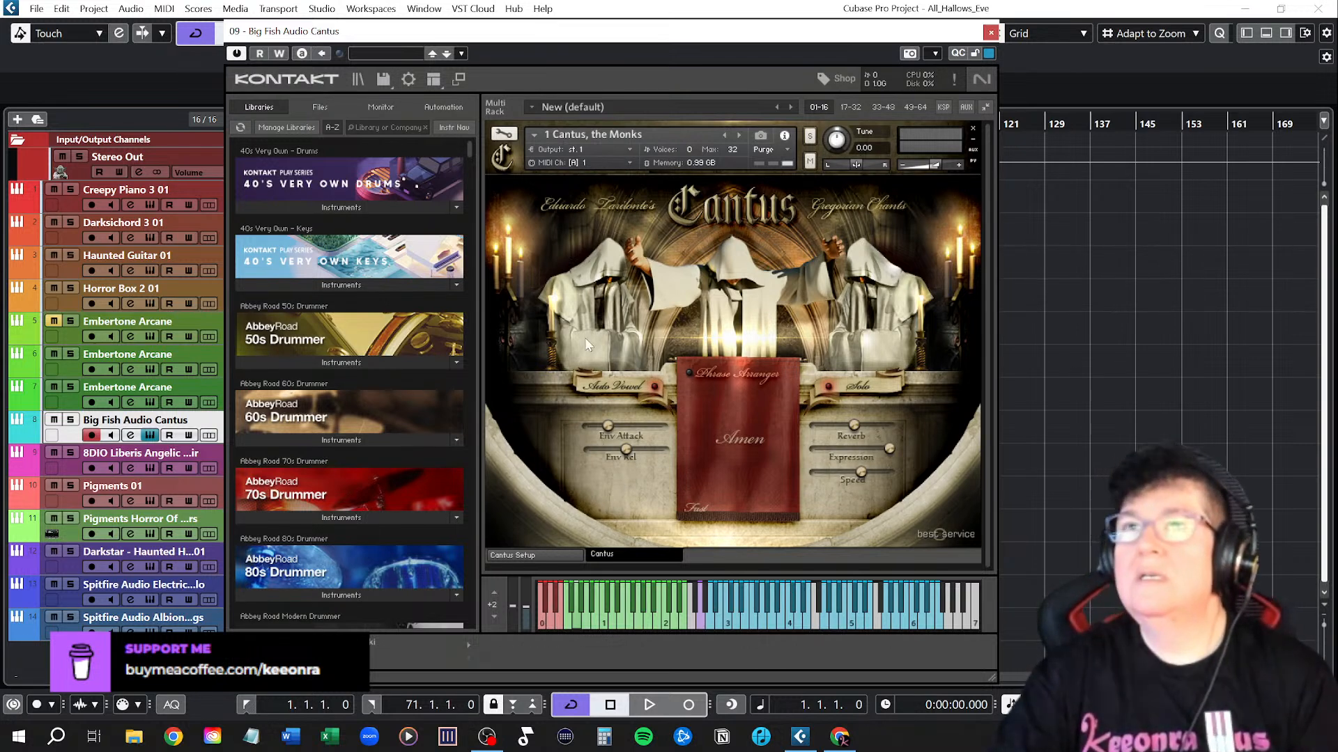
pyautogui.moveTo(470, 150); pyautogui.dragTo(479, 210)
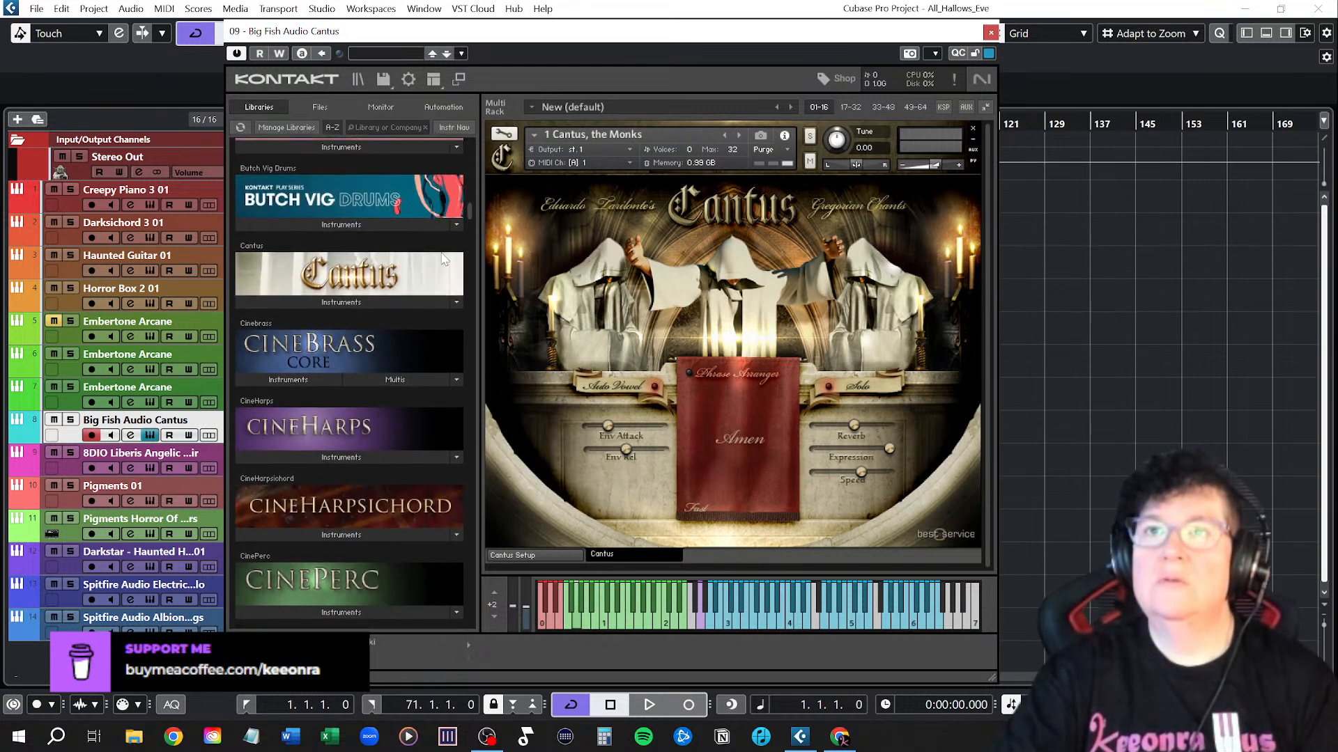
pyautogui.click(379, 303)
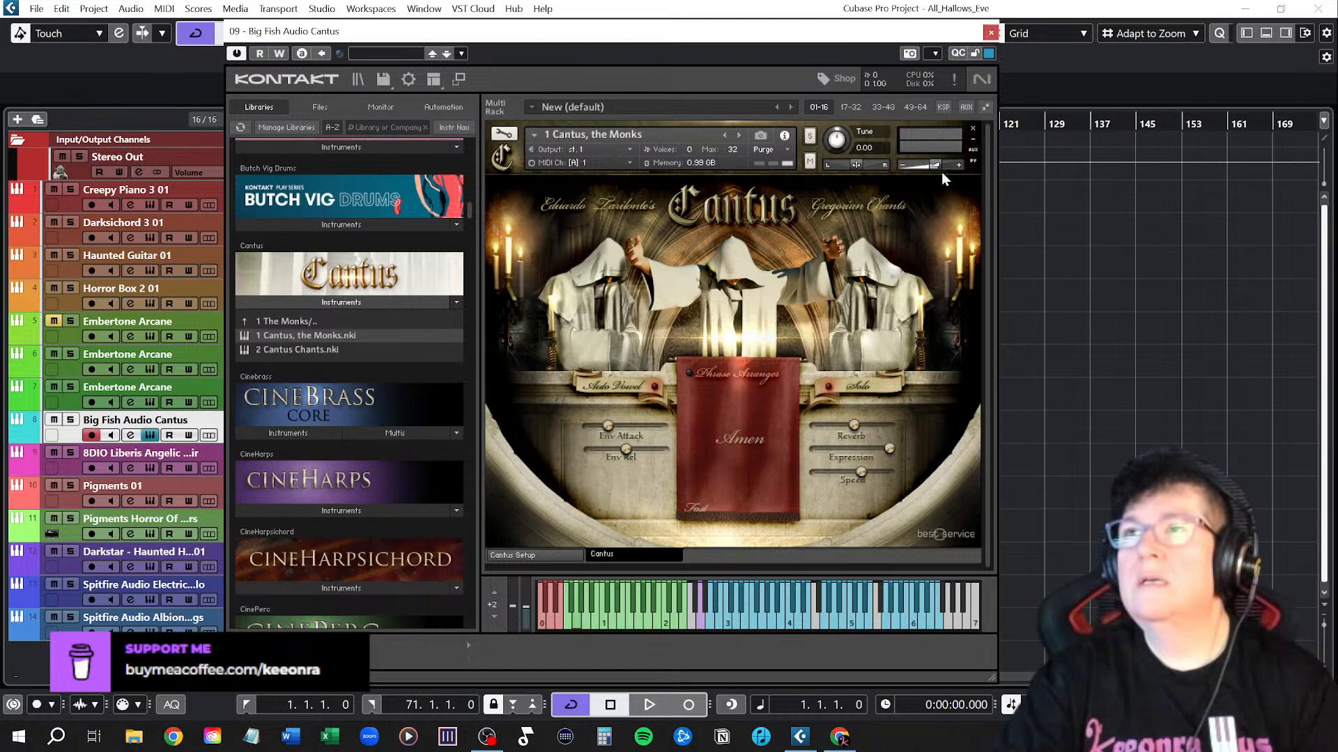
pyautogui.moveTo(936, 167); pyautogui.dragTo(938, 168)
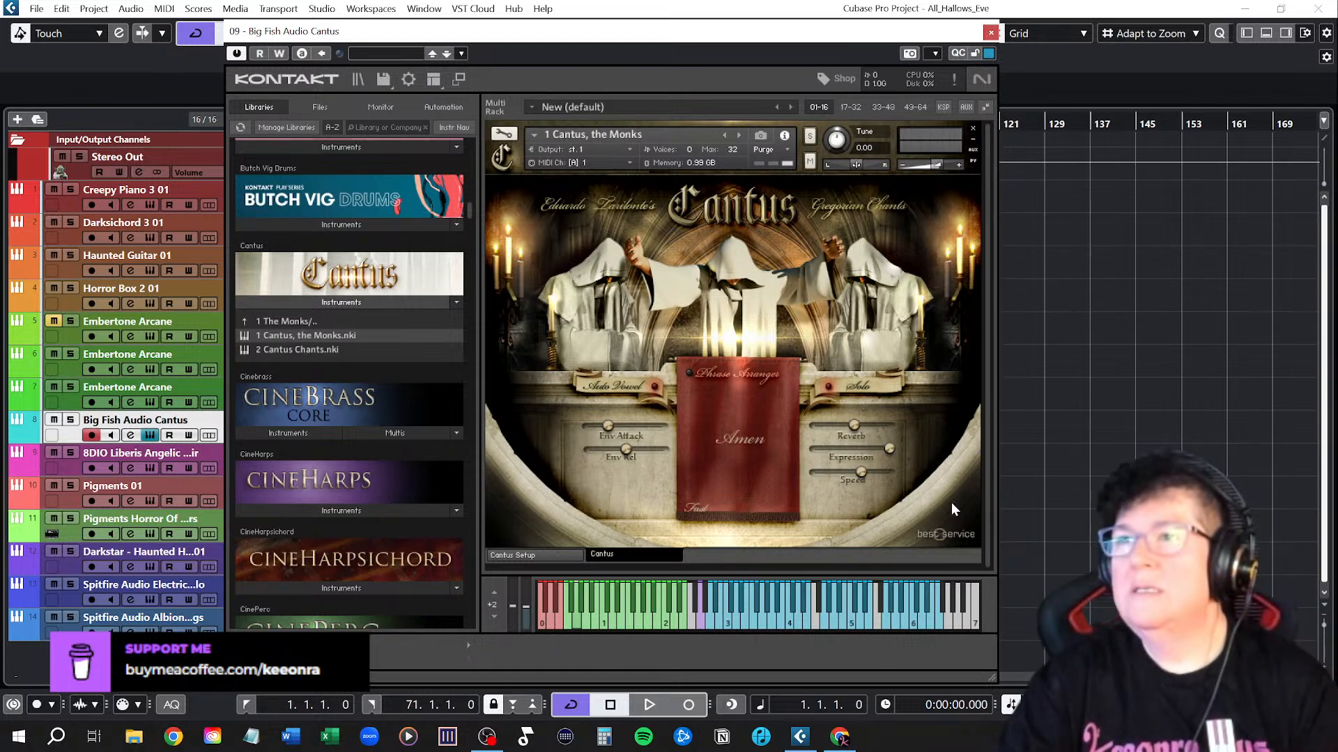
pyautogui.click(955, 540)
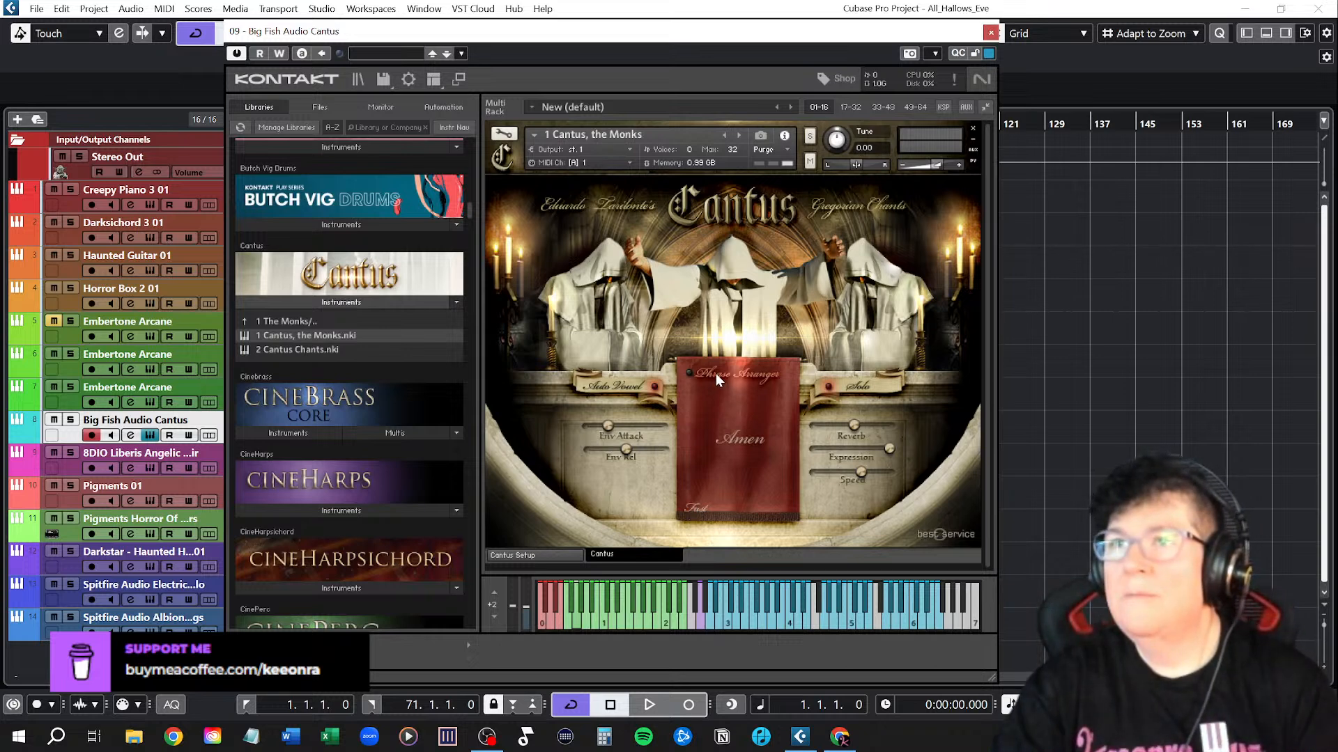
# Turn on the Phrase Arranger for the monks patch, selecting the word Kyrie and toggling the arranger off and on again
pyautogui.click(688, 369)
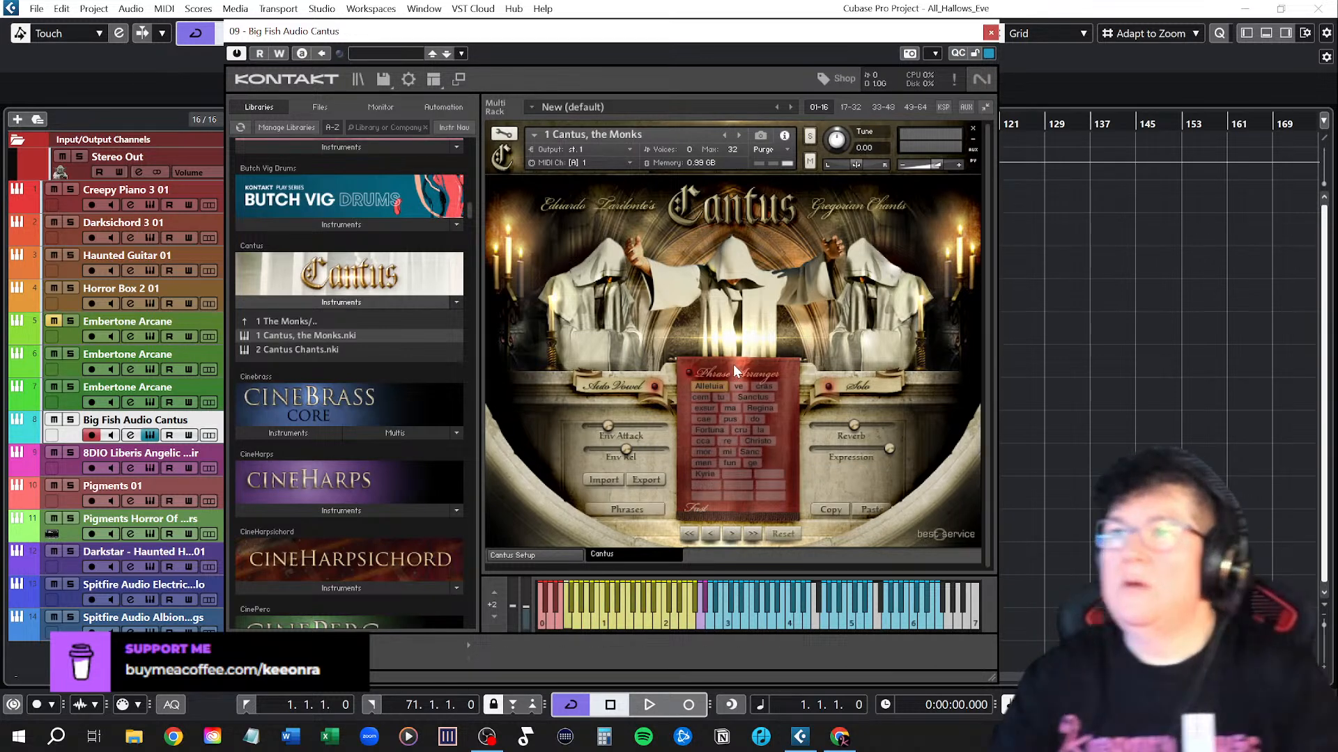
pyautogui.click(705, 474)
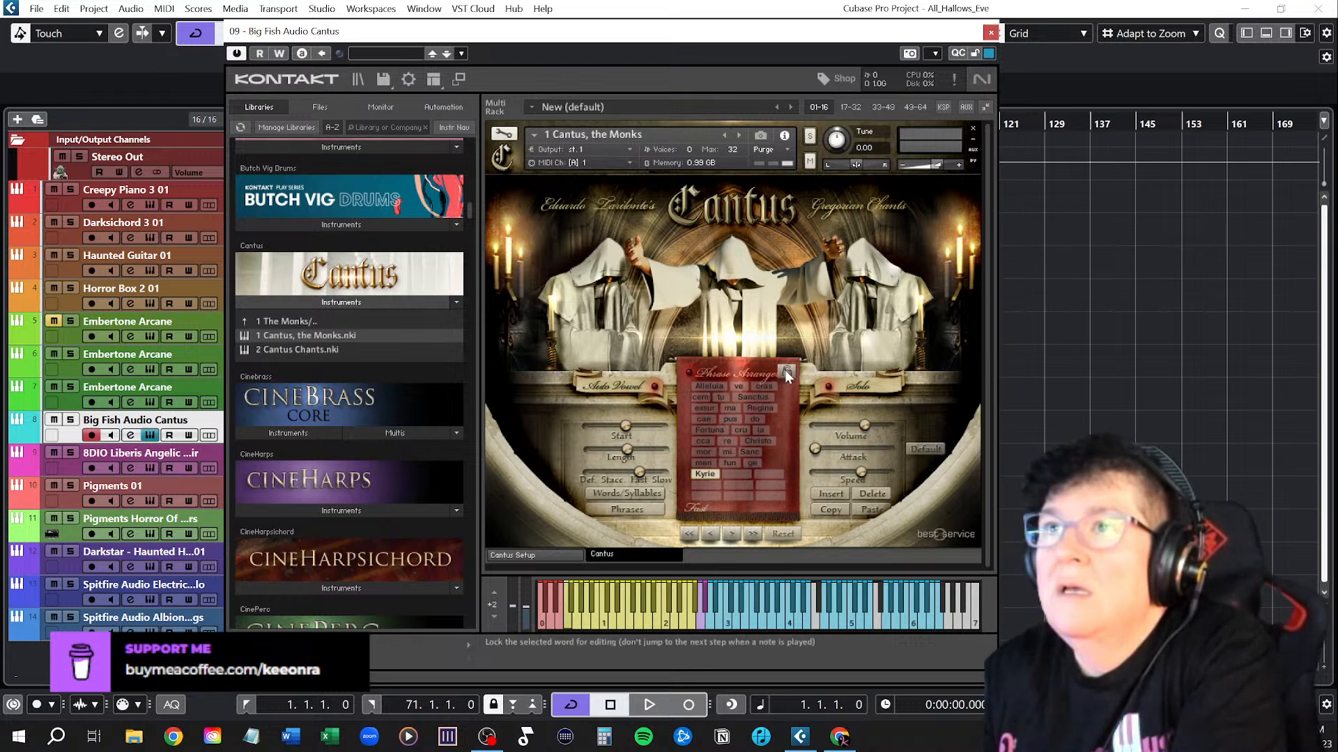
pyautogui.click(691, 371)
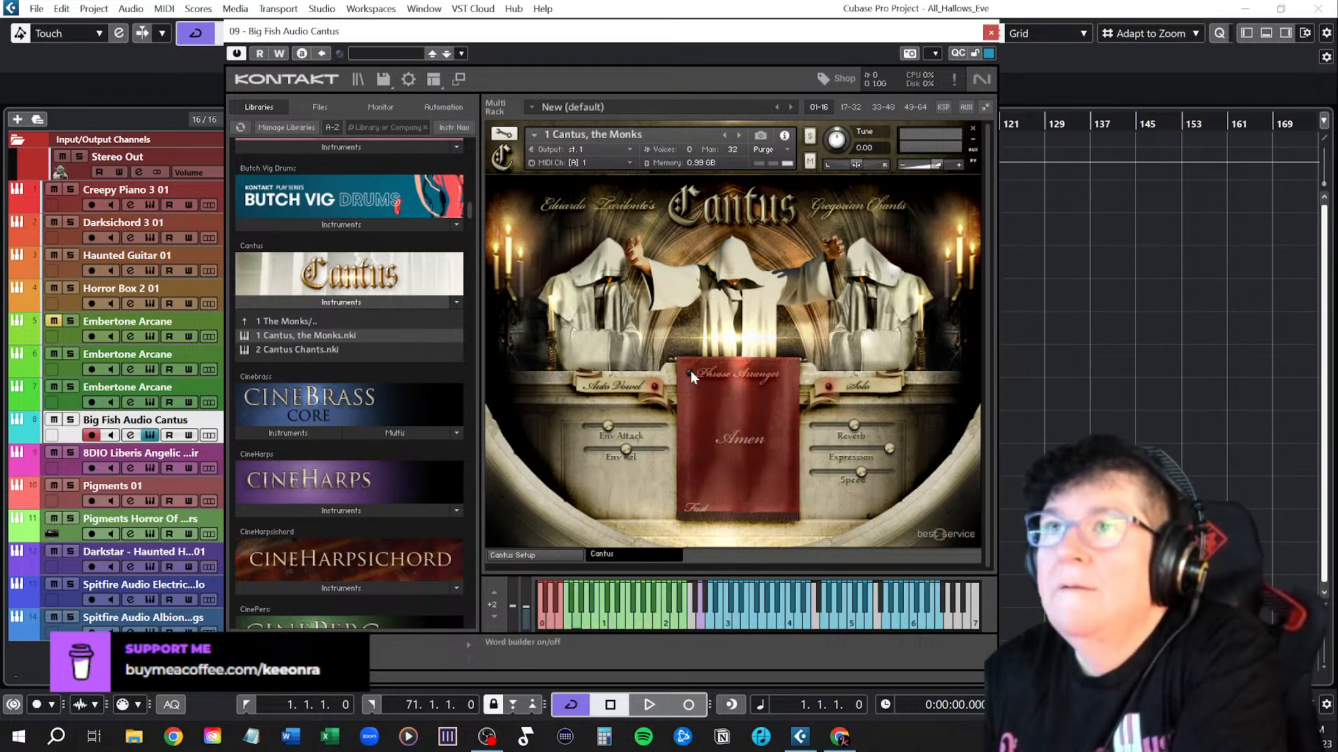
pyautogui.click(691, 371)
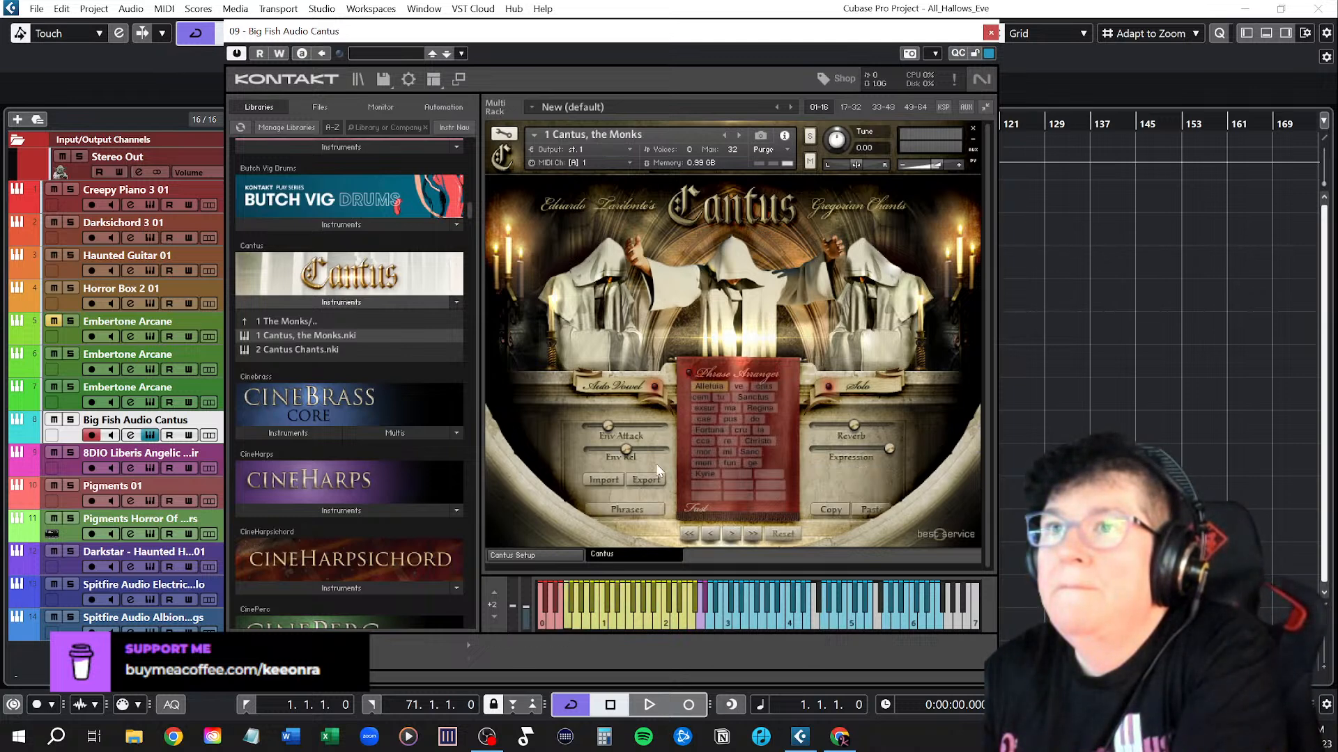
# Try the preset phrase 17 ky ri e in the Phrase Arranger and replace it with the phrase 20 mor tis
pyautogui.click(630, 510)
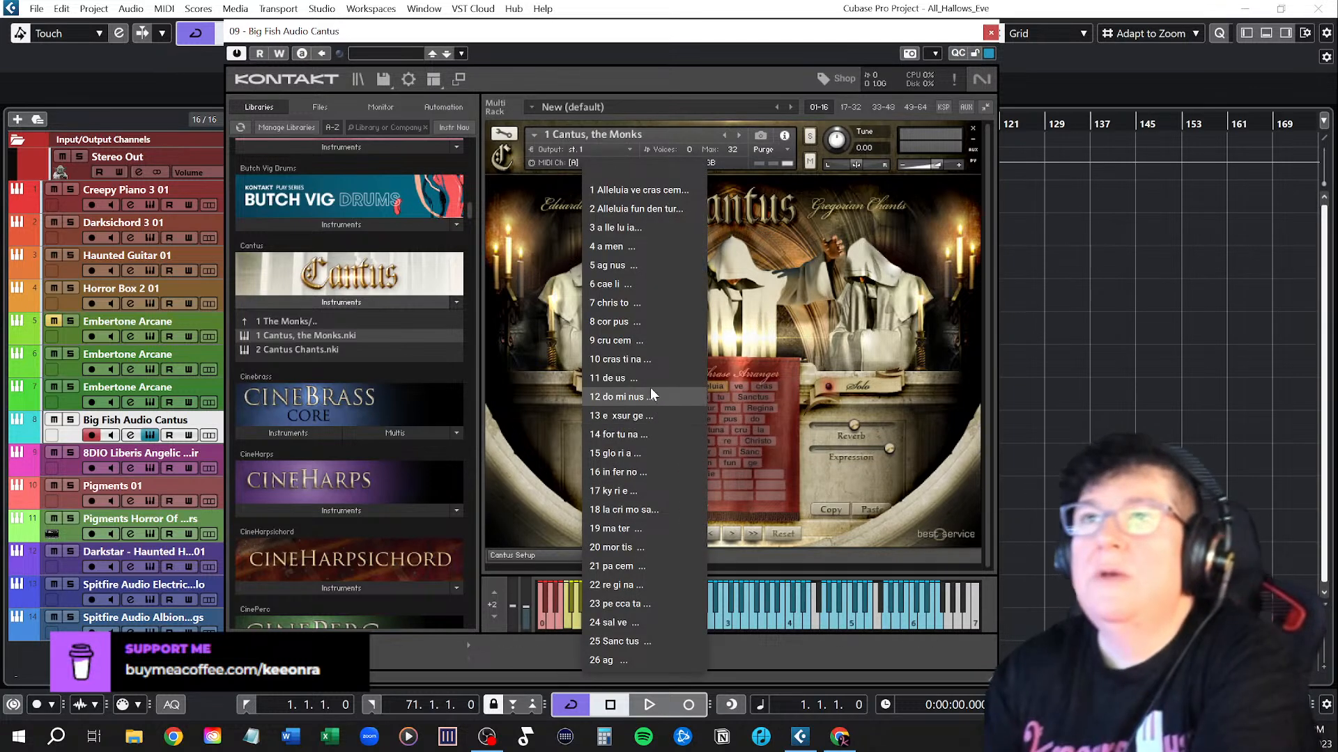
pyautogui.click(616, 491)
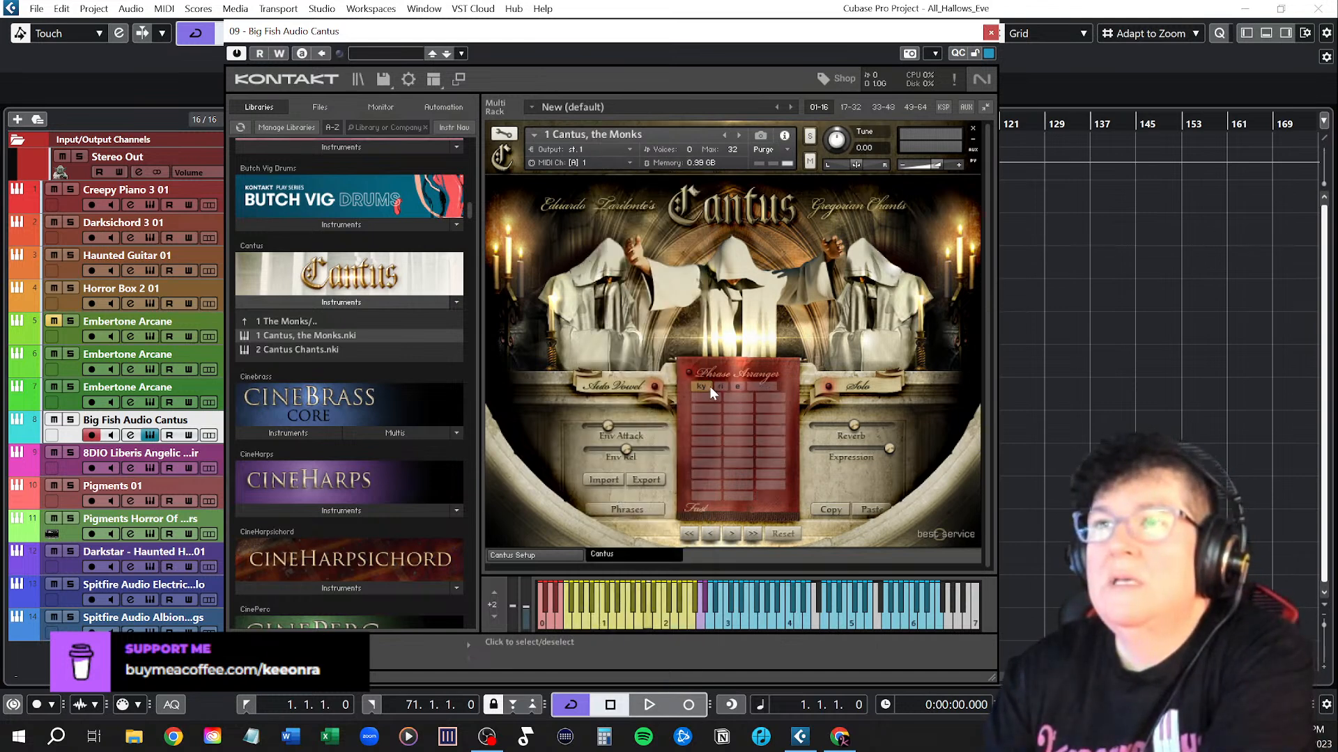
pyautogui.click(720, 384)
pyautogui.click(725, 383)
pyautogui.click(630, 508)
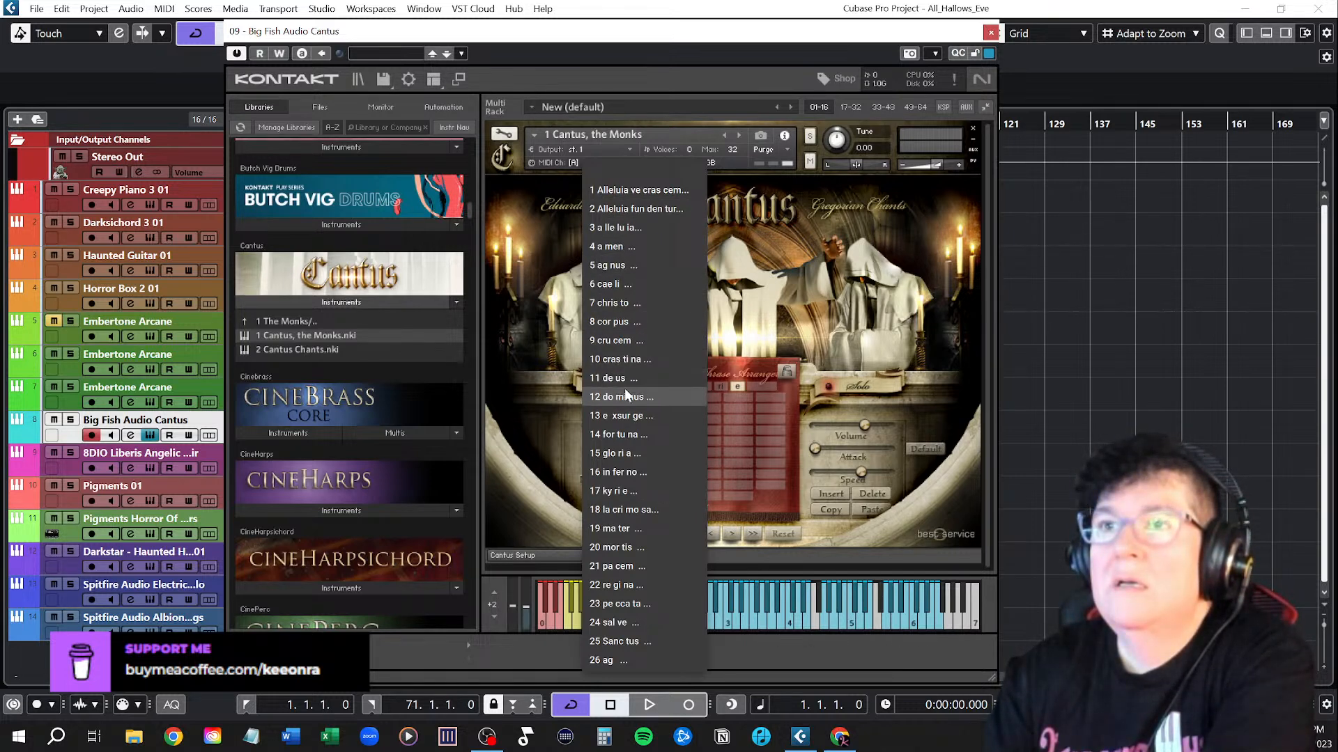
pyautogui.click(625, 543)
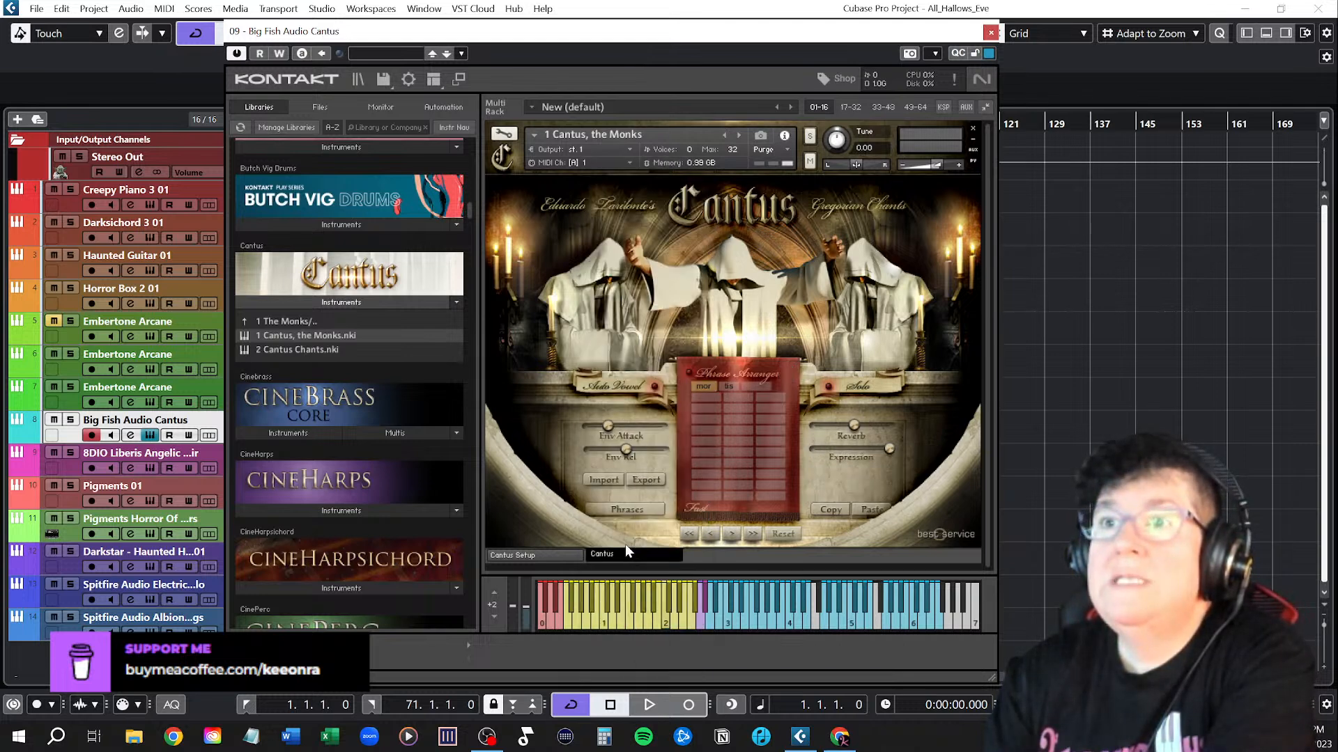
# Examine the words and syllables available for the first syllable, mor, in the Phrase Arranger, leaving the syllable as it is
pyautogui.click(705, 386)
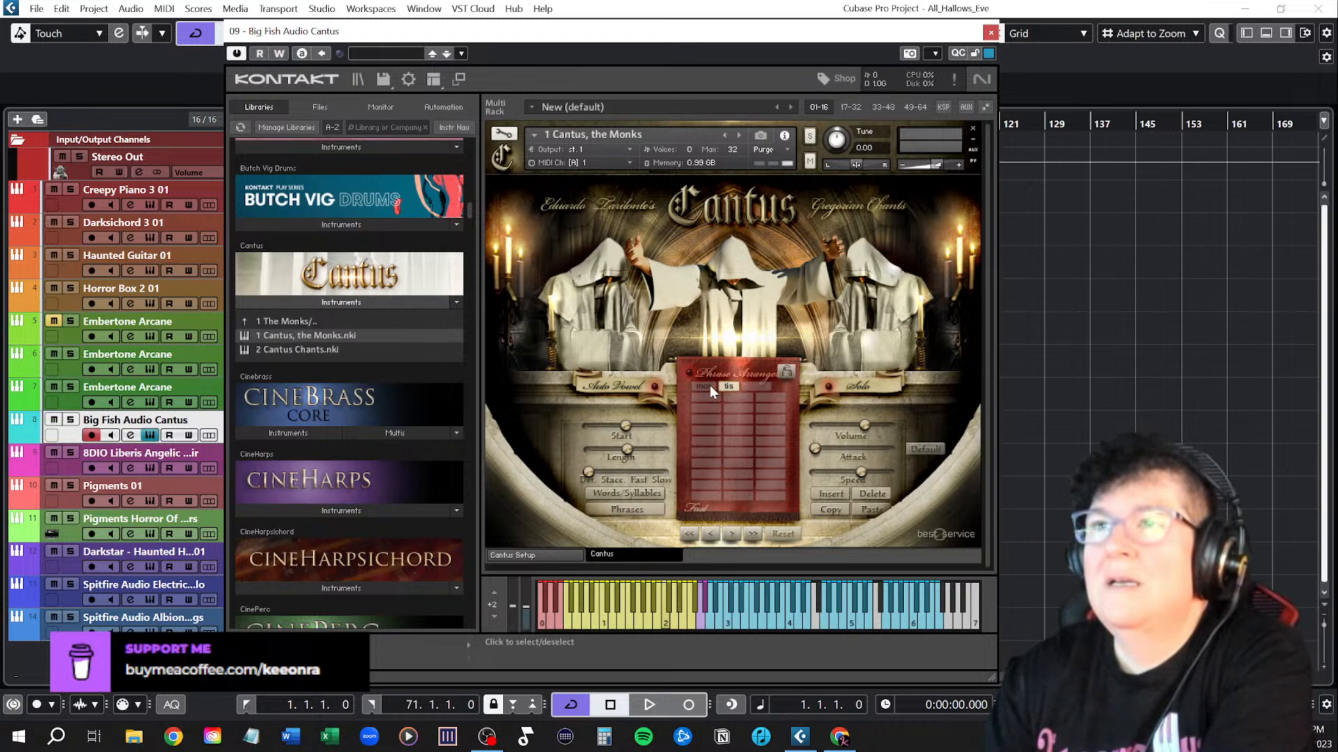
pyautogui.click(624, 493)
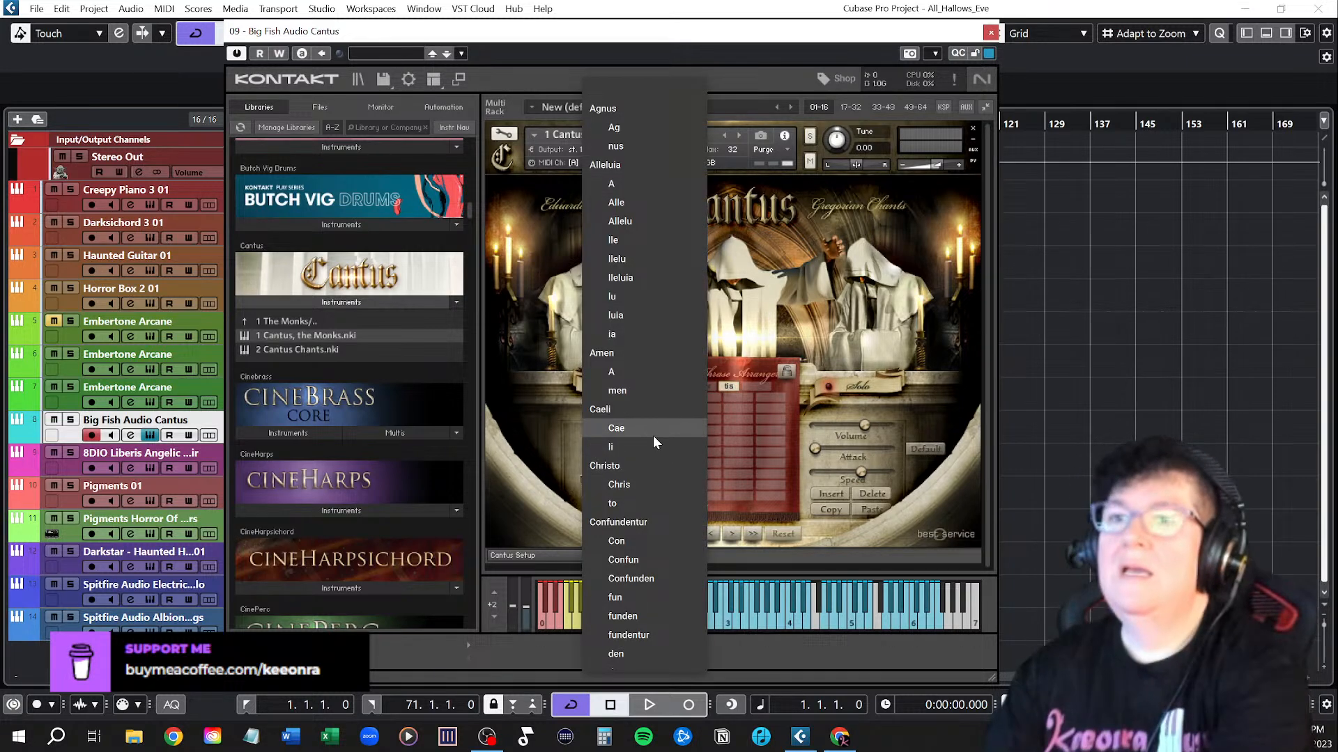
pyautogui.scroll(-8, 651, 439)
pyautogui.scroll(-10, 648, 445)
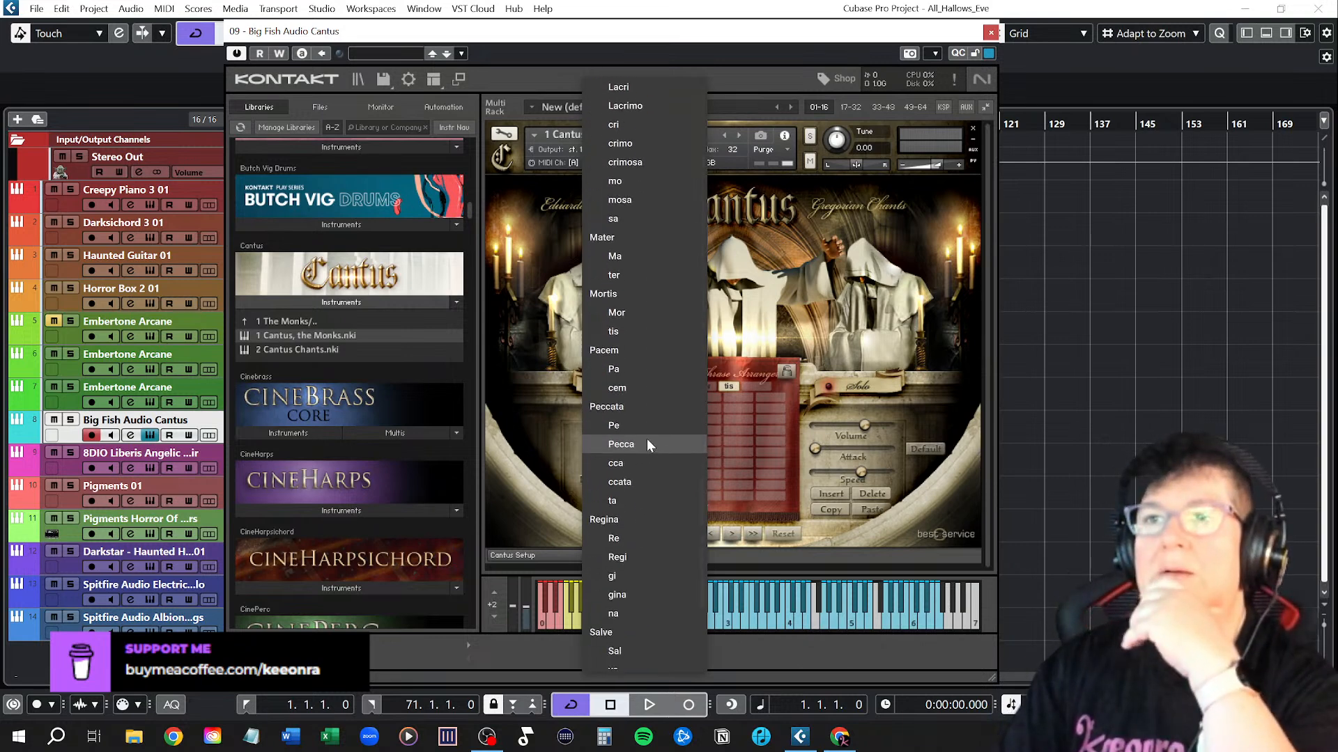
pyautogui.scroll(3, 646, 443)
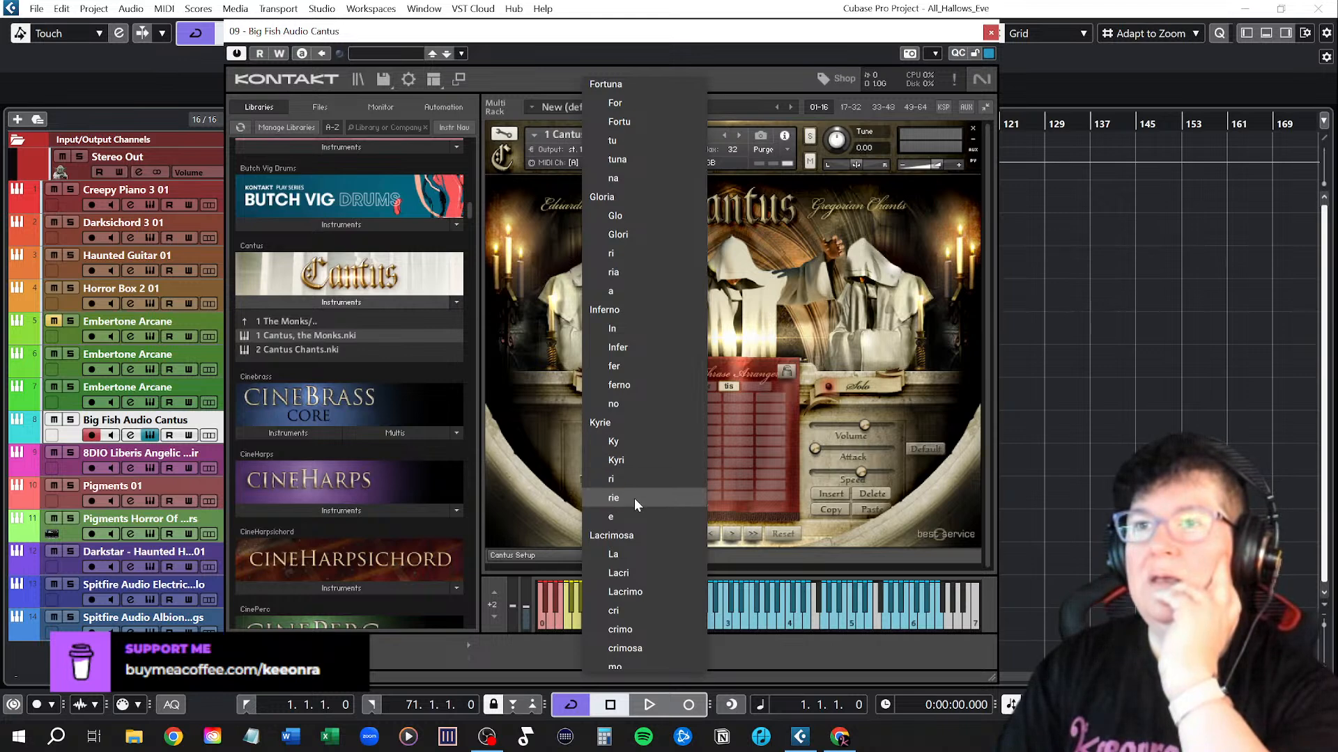
pyautogui.click(742, 342)
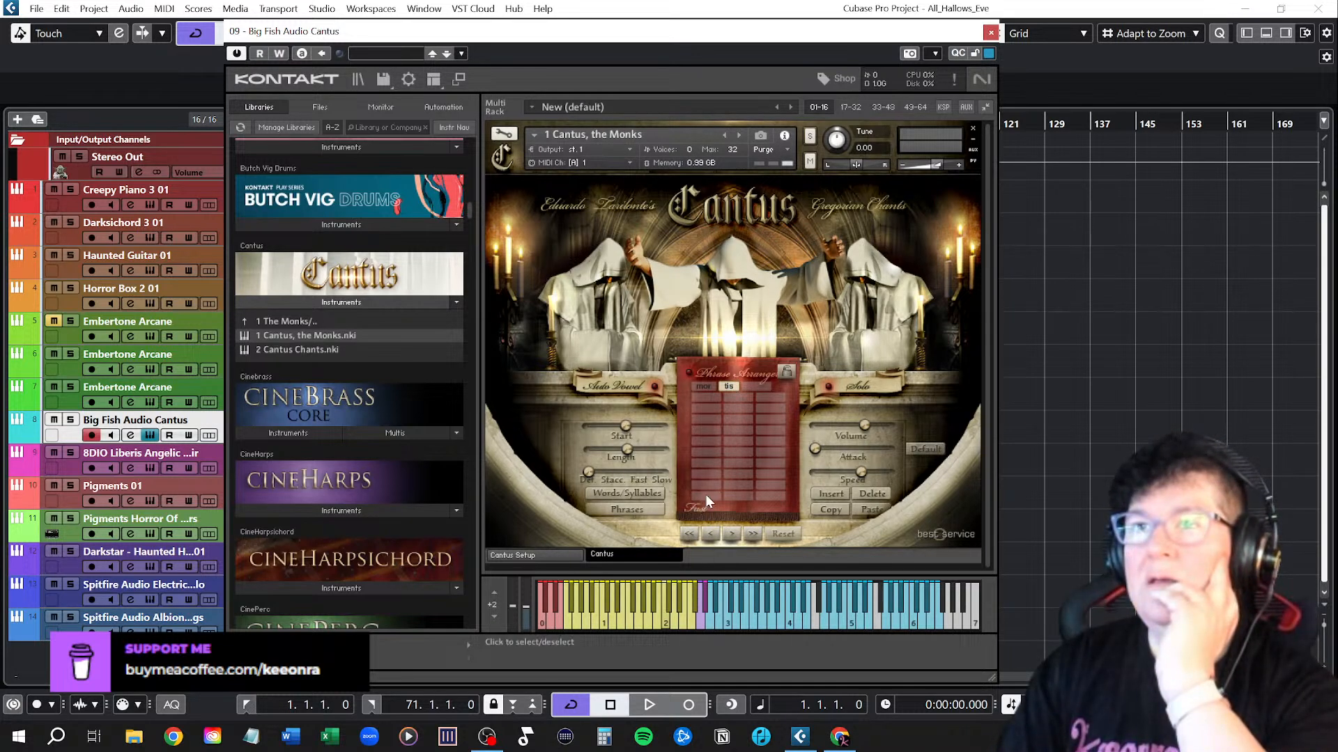
# Reselect the syllable mor in the Phrase Arranger and replace it with a word from the words and syllables list
pyautogui.click(735, 535)
pyautogui.click(701, 387)
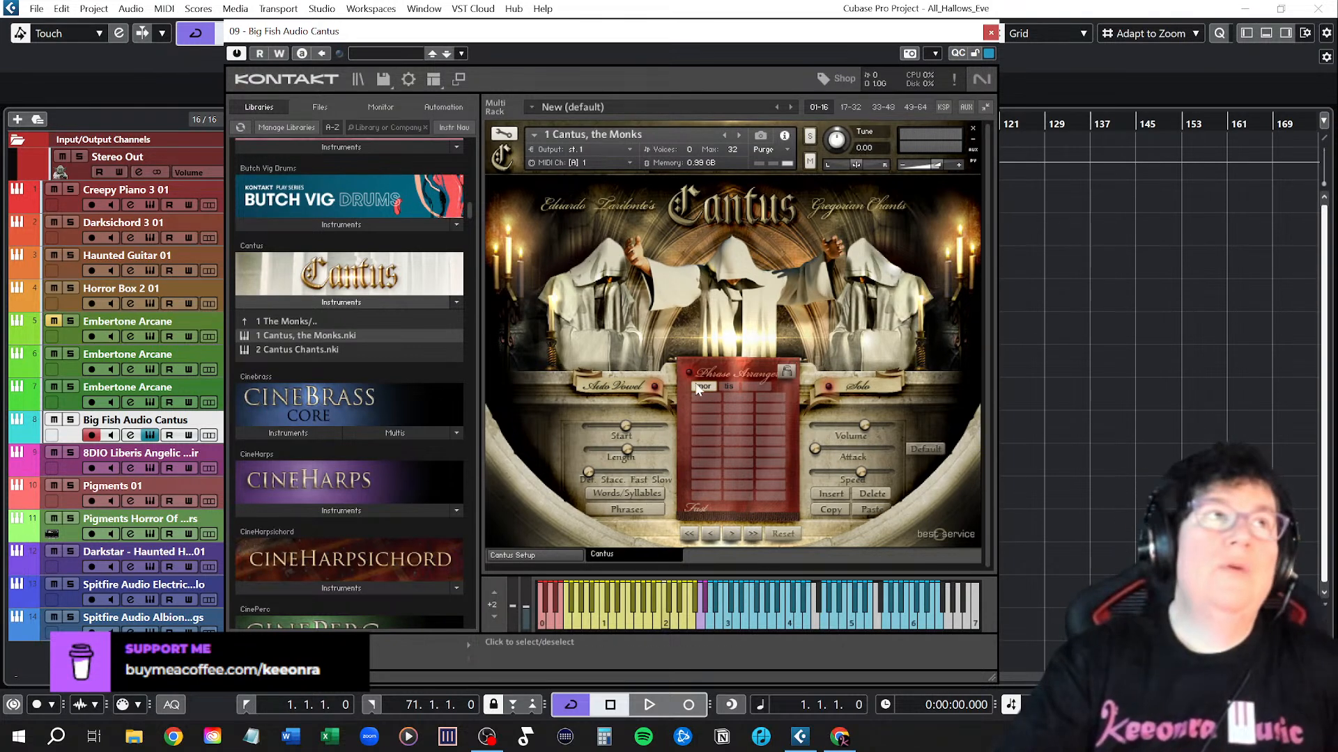
pyautogui.hotkey('alt', 'Tab')
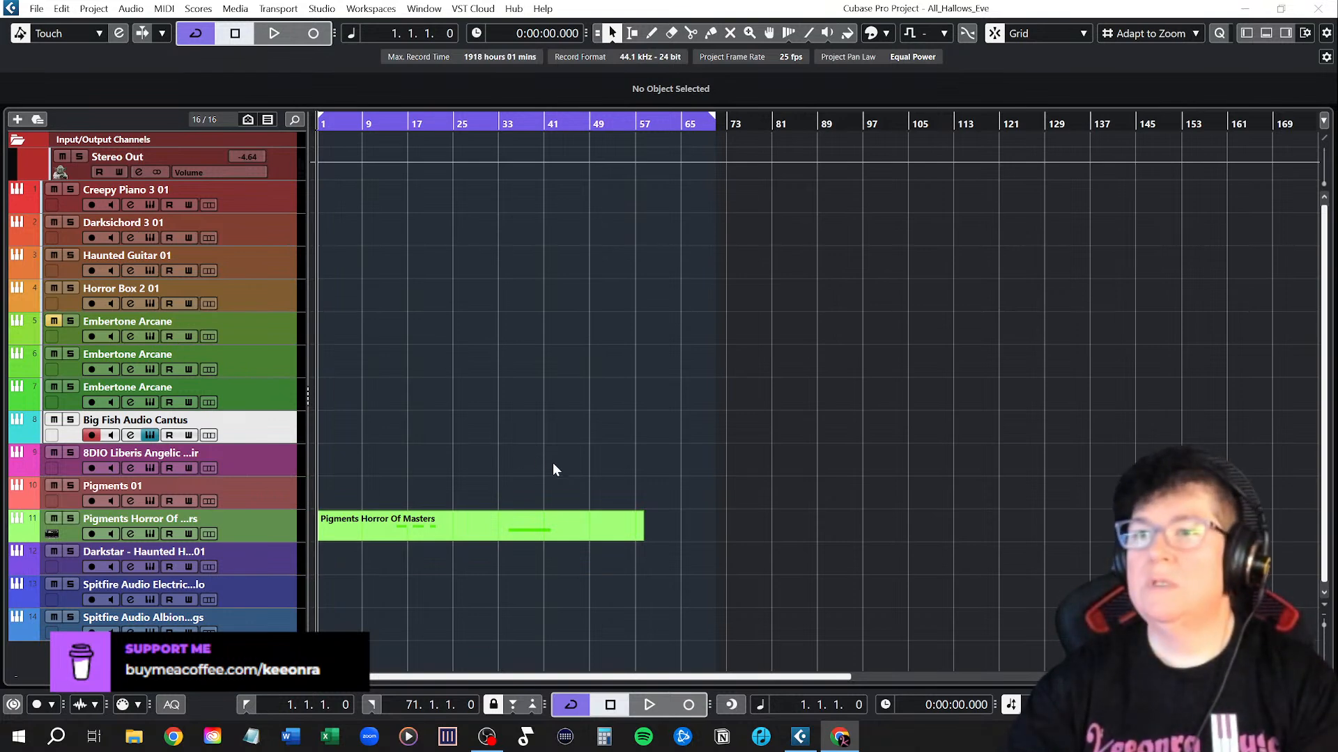
pyautogui.click(257, 438)
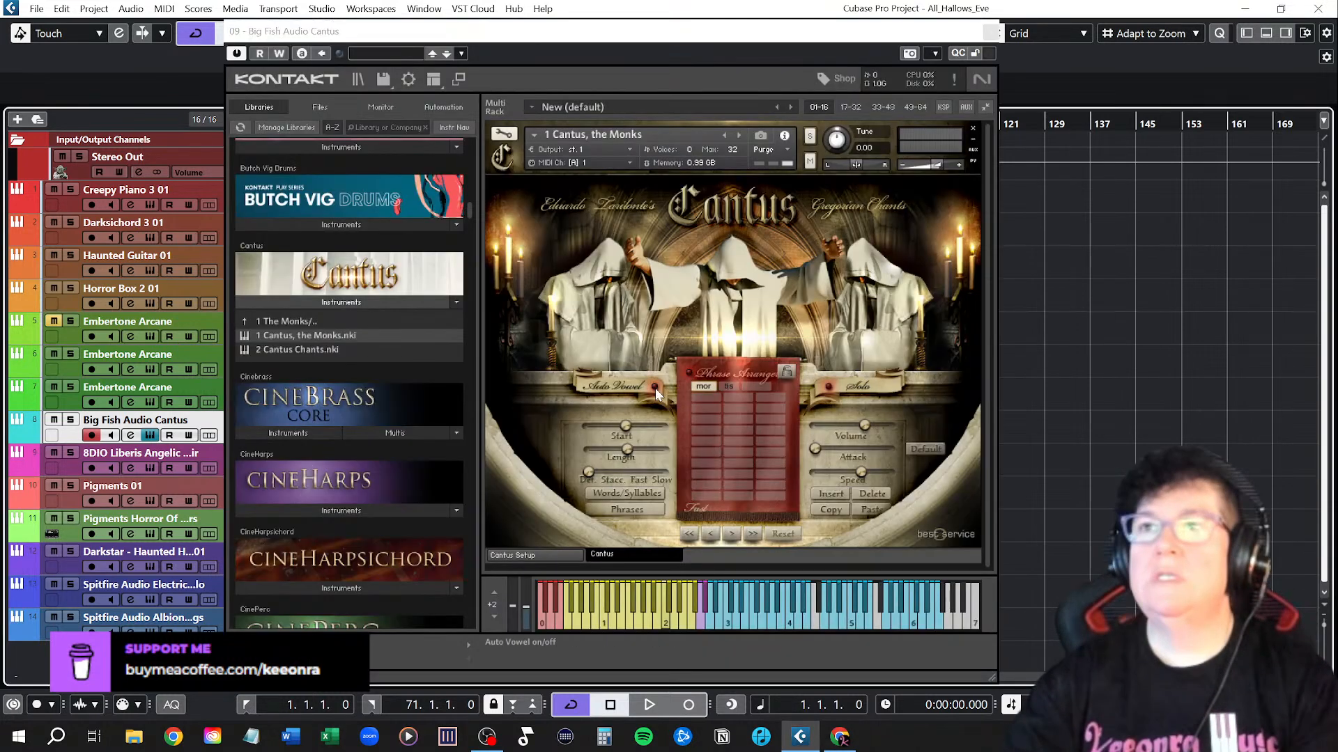
pyautogui.click(651, 492)
pyautogui.scroll(-5, 655, 452)
pyautogui.scroll(-6, 666, 484)
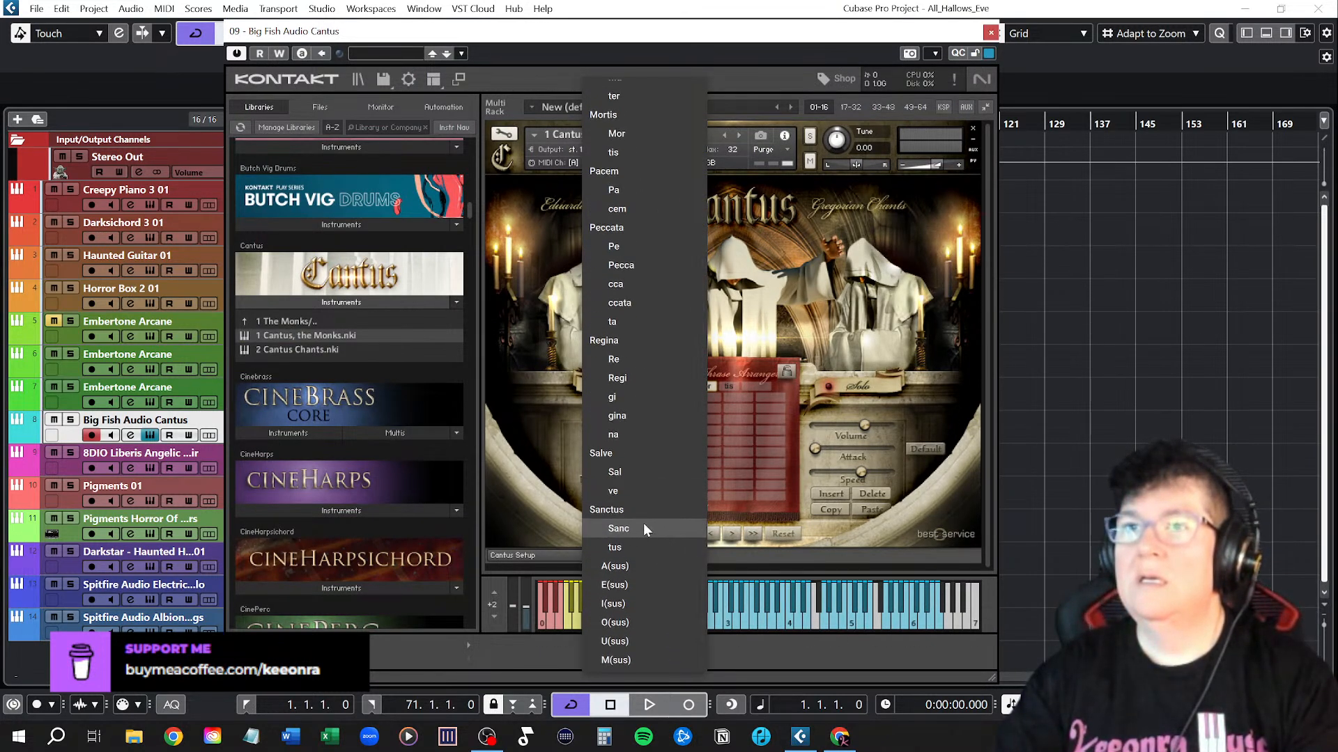
pyautogui.scroll(1, 639, 479)
pyautogui.scroll(2, 638, 480)
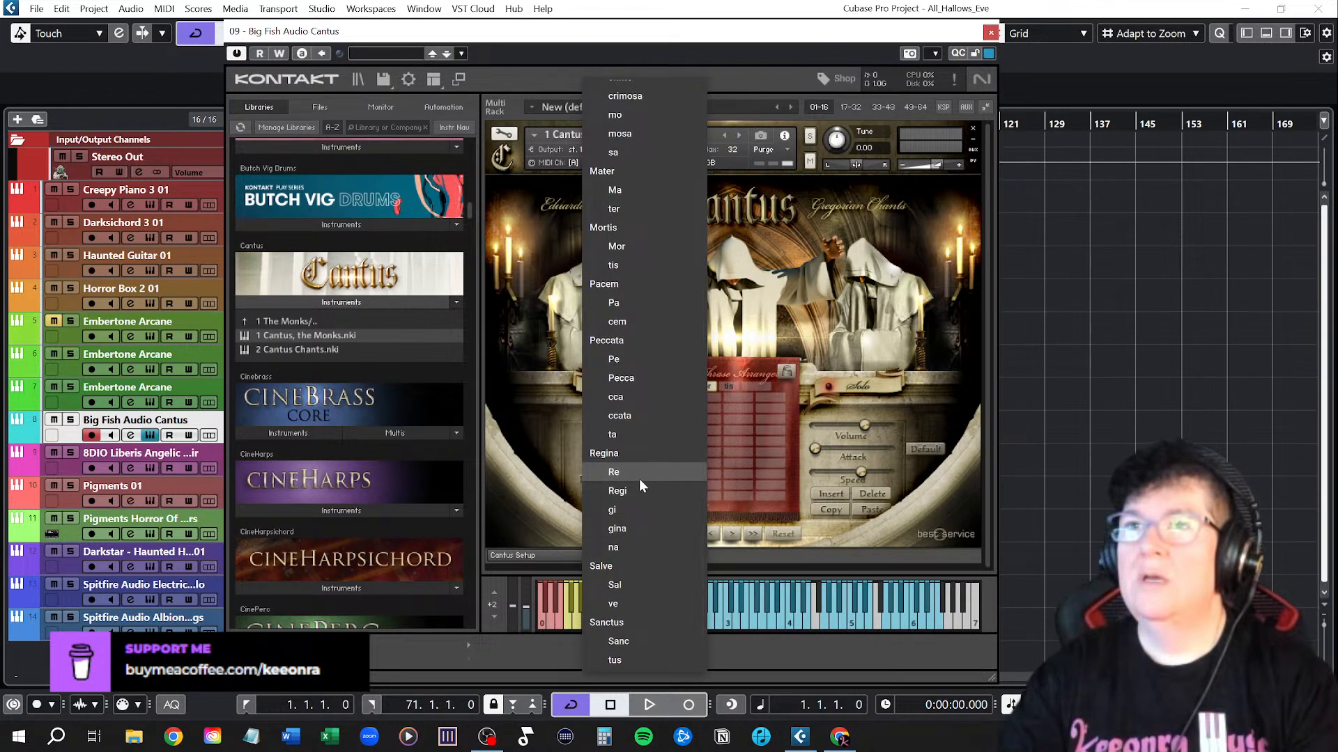
pyautogui.scroll(3, 638, 478)
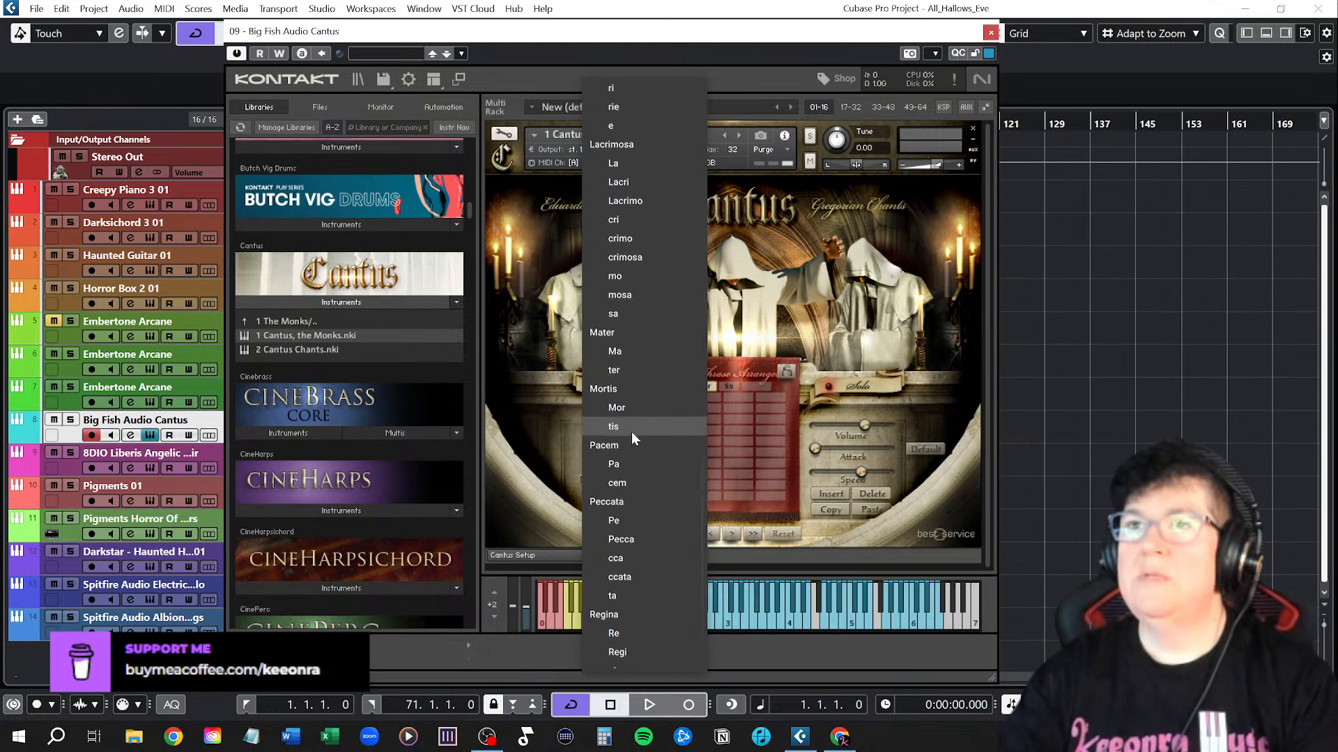
pyautogui.scroll(3, 632, 432)
pyautogui.scroll(9, 615, 390)
pyautogui.scroll(8, 617, 397)
pyautogui.scroll(6, 616, 391)
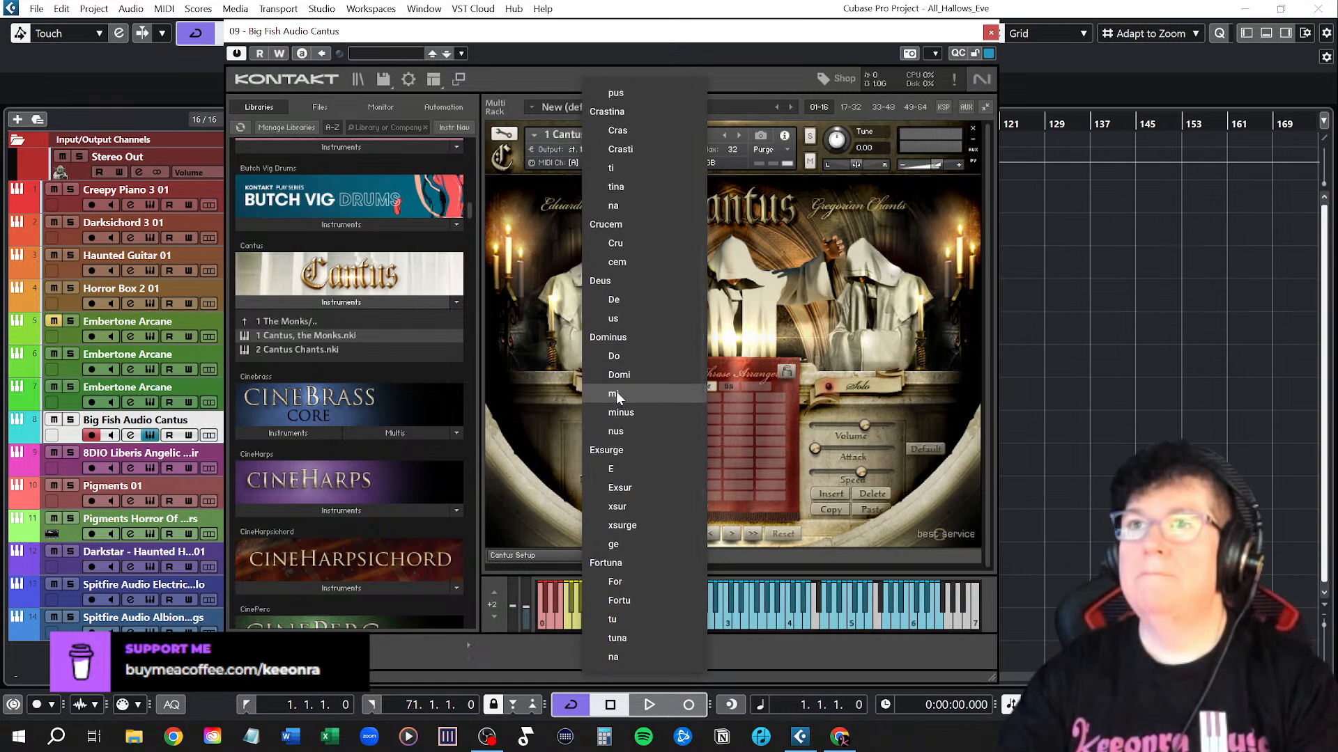
pyautogui.scroll(9, 616, 395)
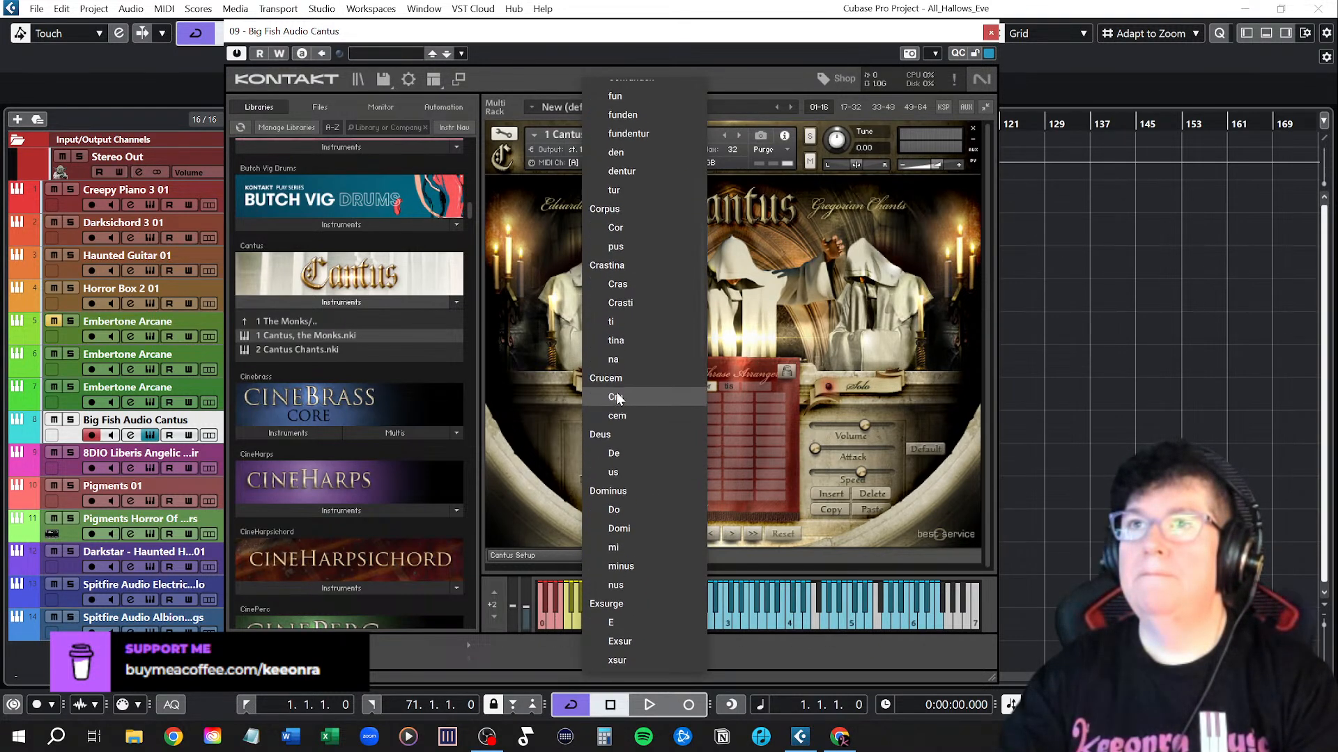
pyautogui.scroll(6, 616, 396)
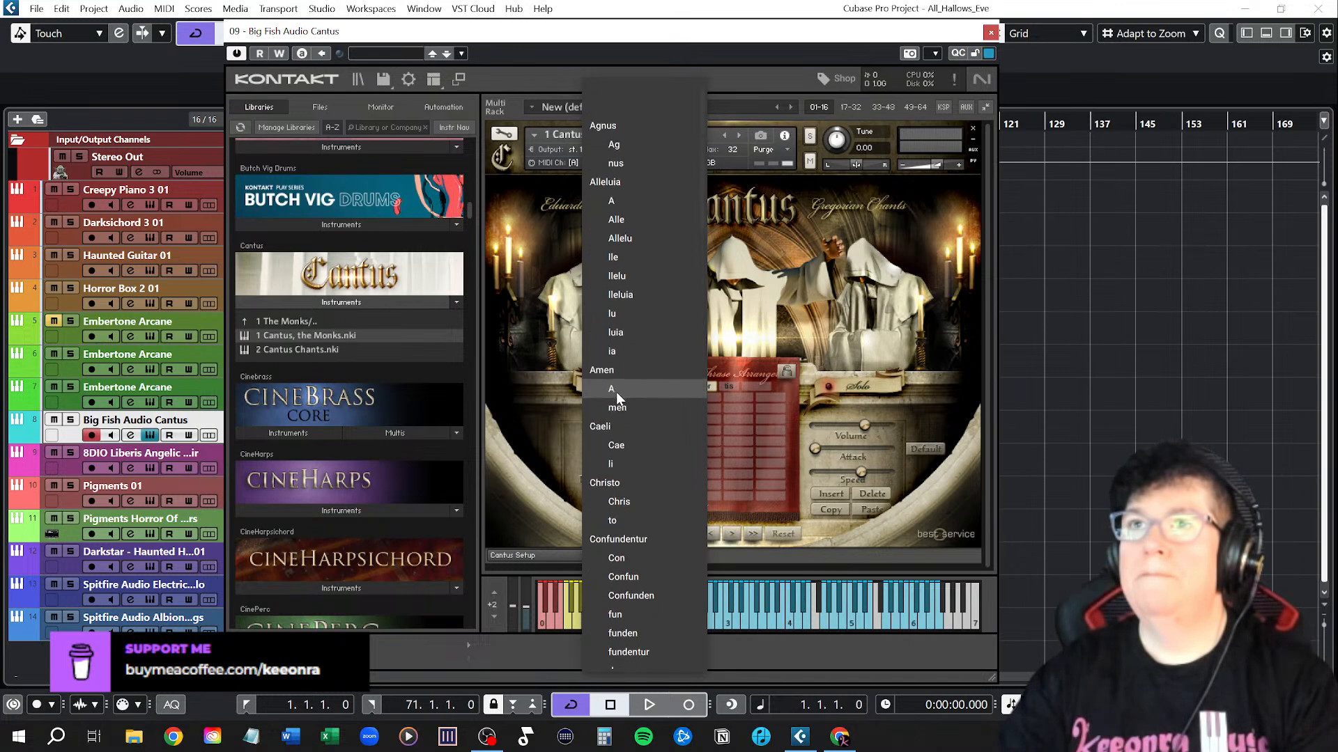
pyautogui.scroll(-15, 634, 426)
pyautogui.scroll(-20, 634, 432)
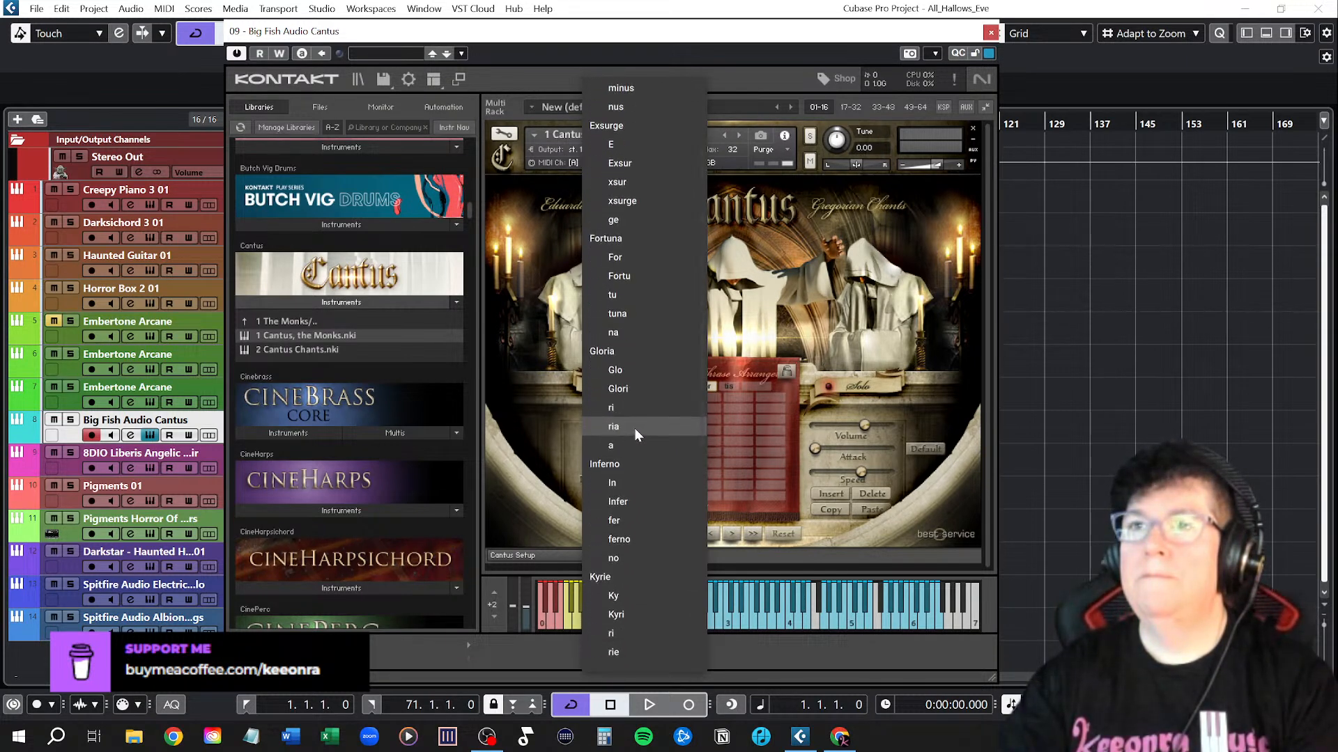
pyautogui.scroll(-8, 635, 430)
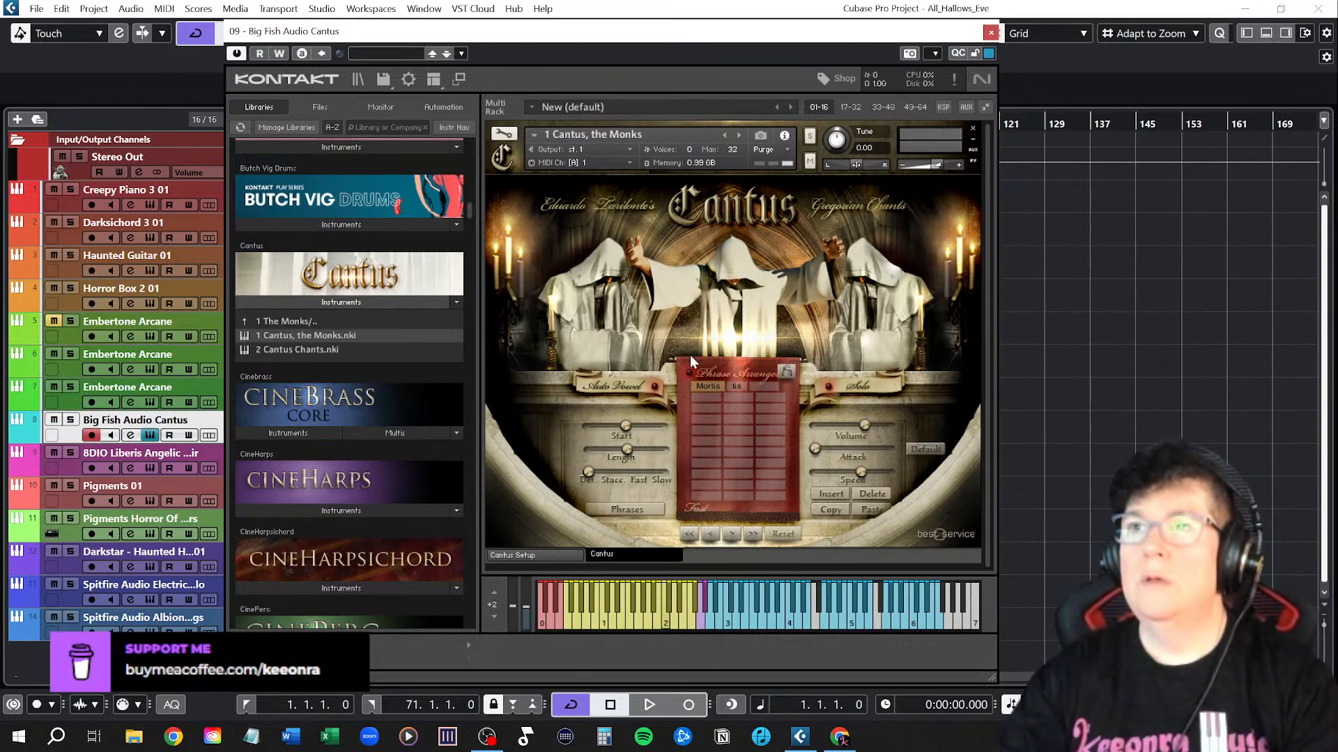
# Reset the arranged phrase and load the preset phrase 11 de us in the Phrase Arranger
pyautogui.click(737, 385)
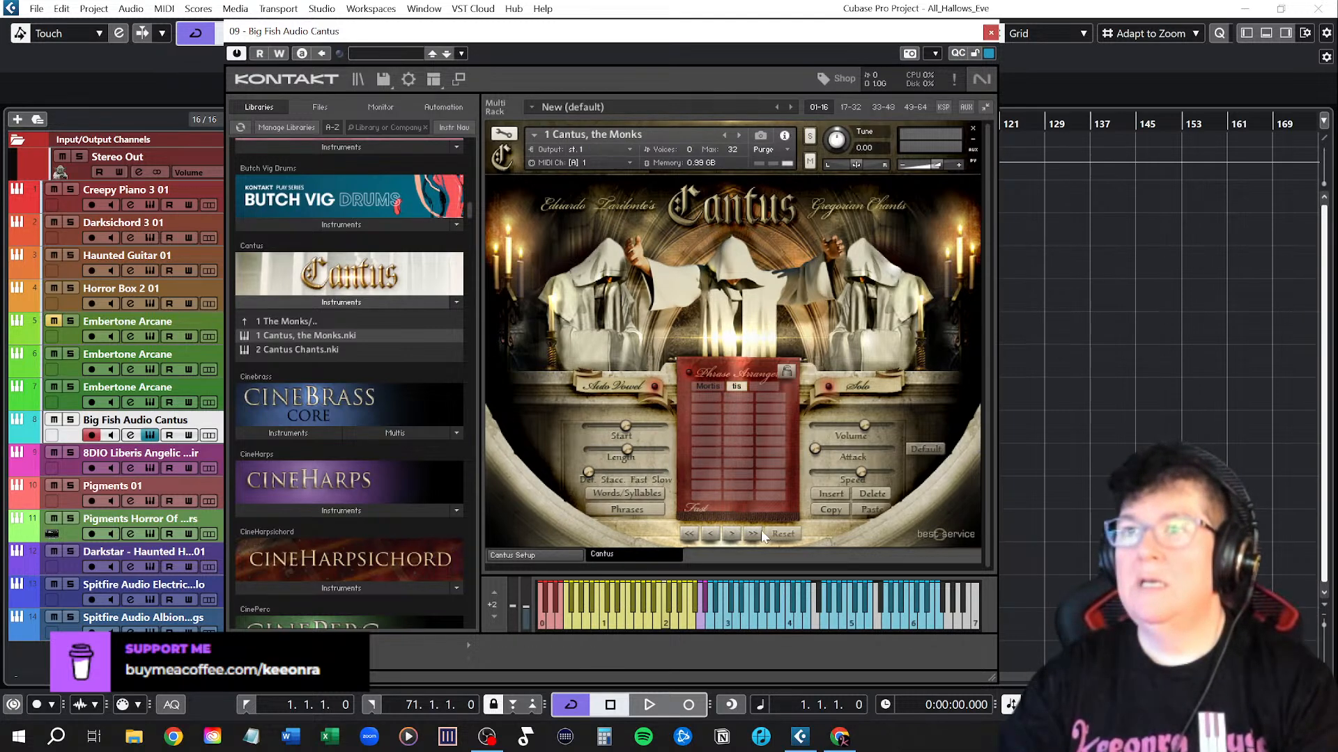
pyautogui.click(783, 532)
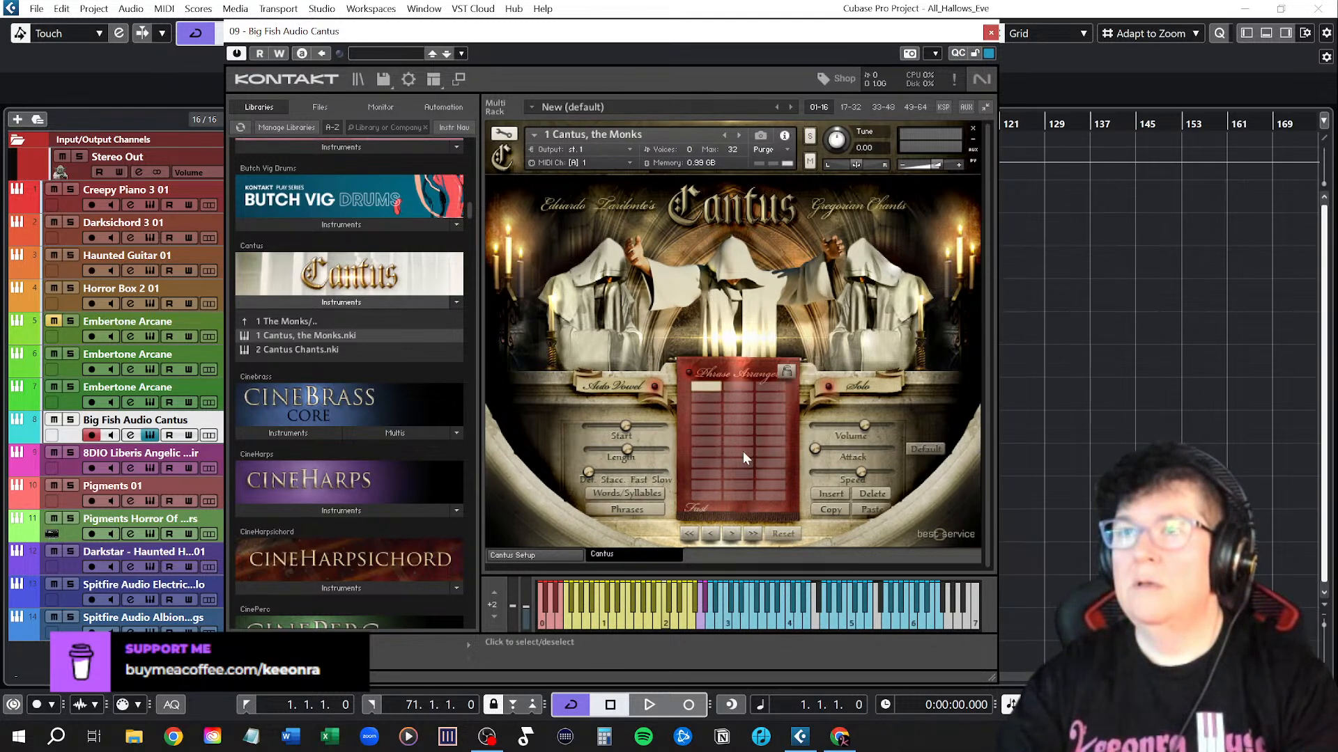
pyautogui.click(634, 509)
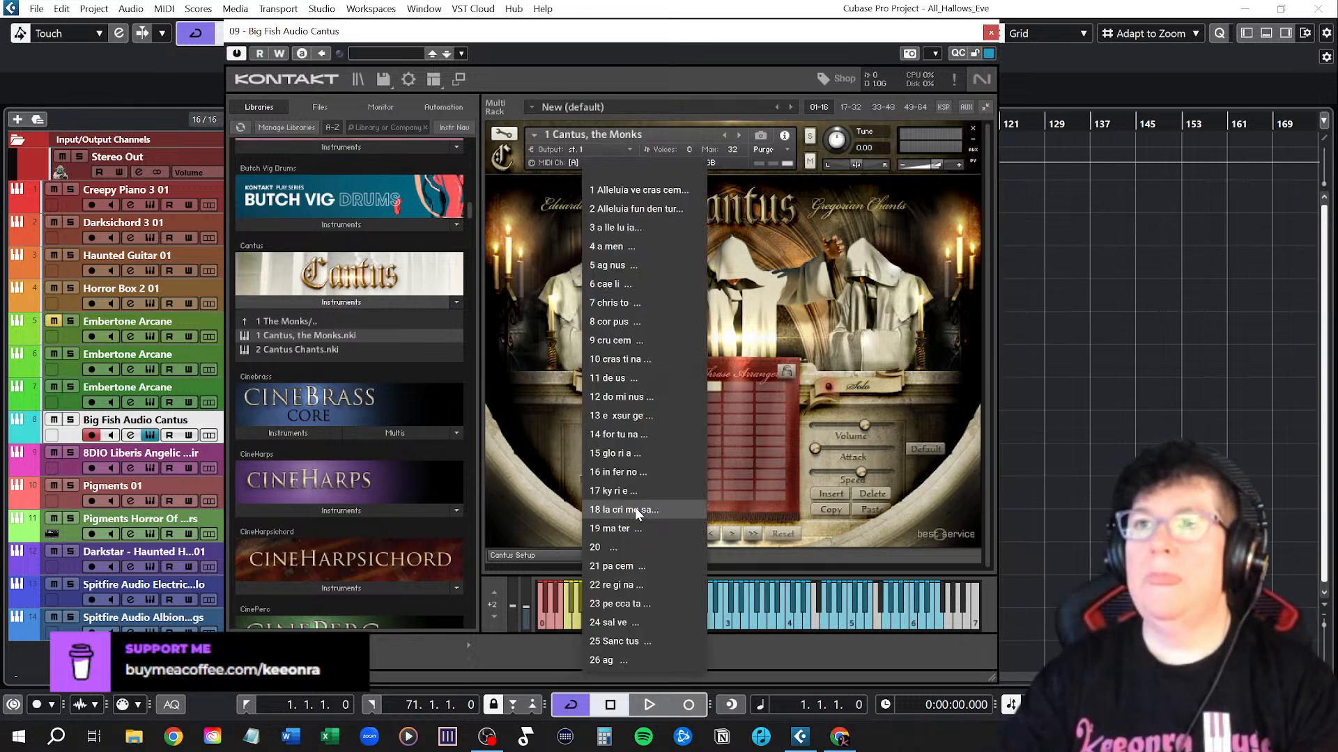
pyautogui.click(627, 380)
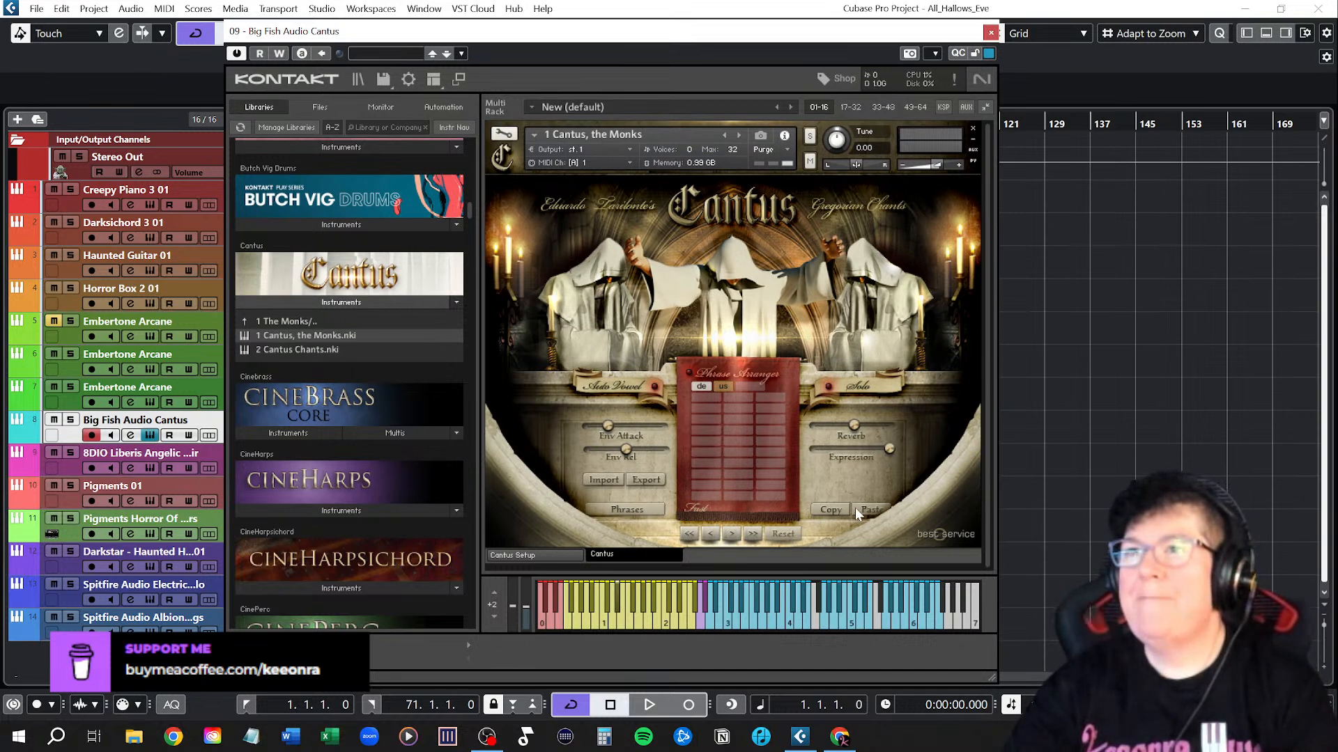
# Load the 2 Cantus Chants patch and bring the Cantus instrument window back to the front
pyautogui.click(739, 134)
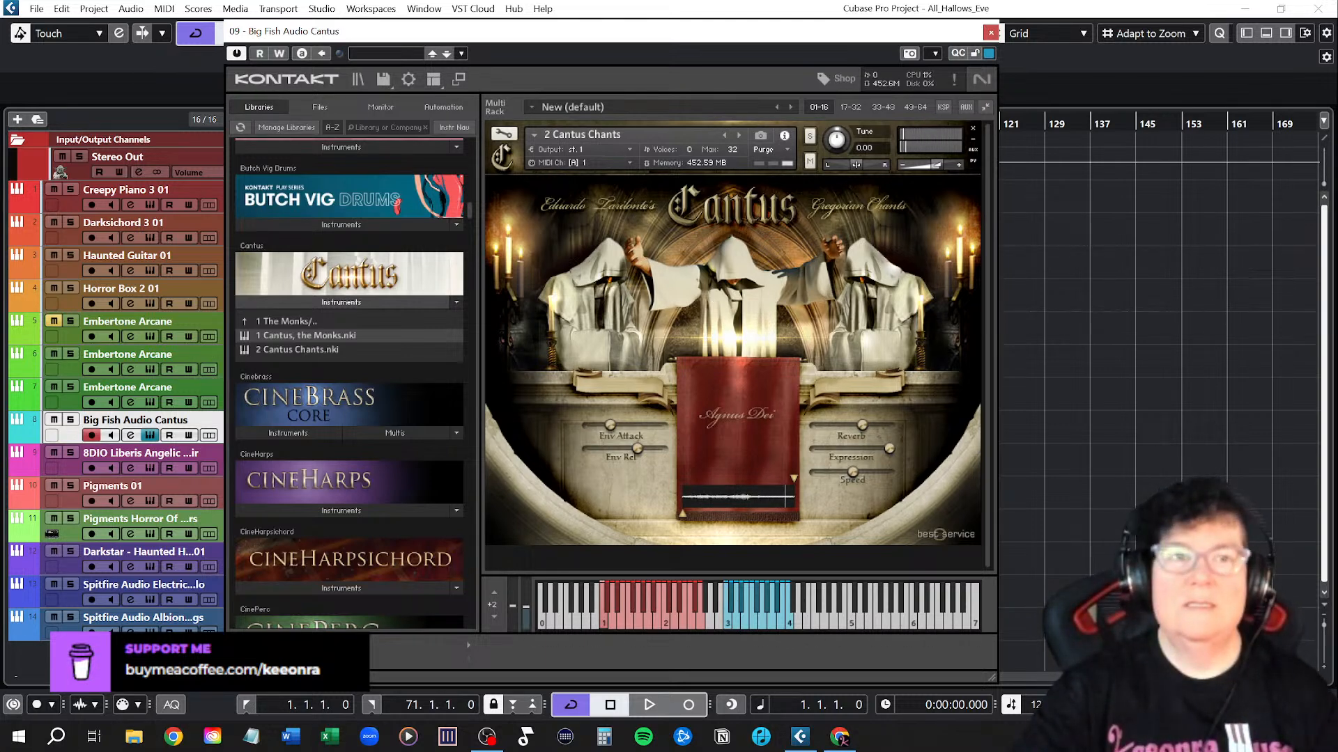
pyautogui.hotkey('alt', 'Tab')
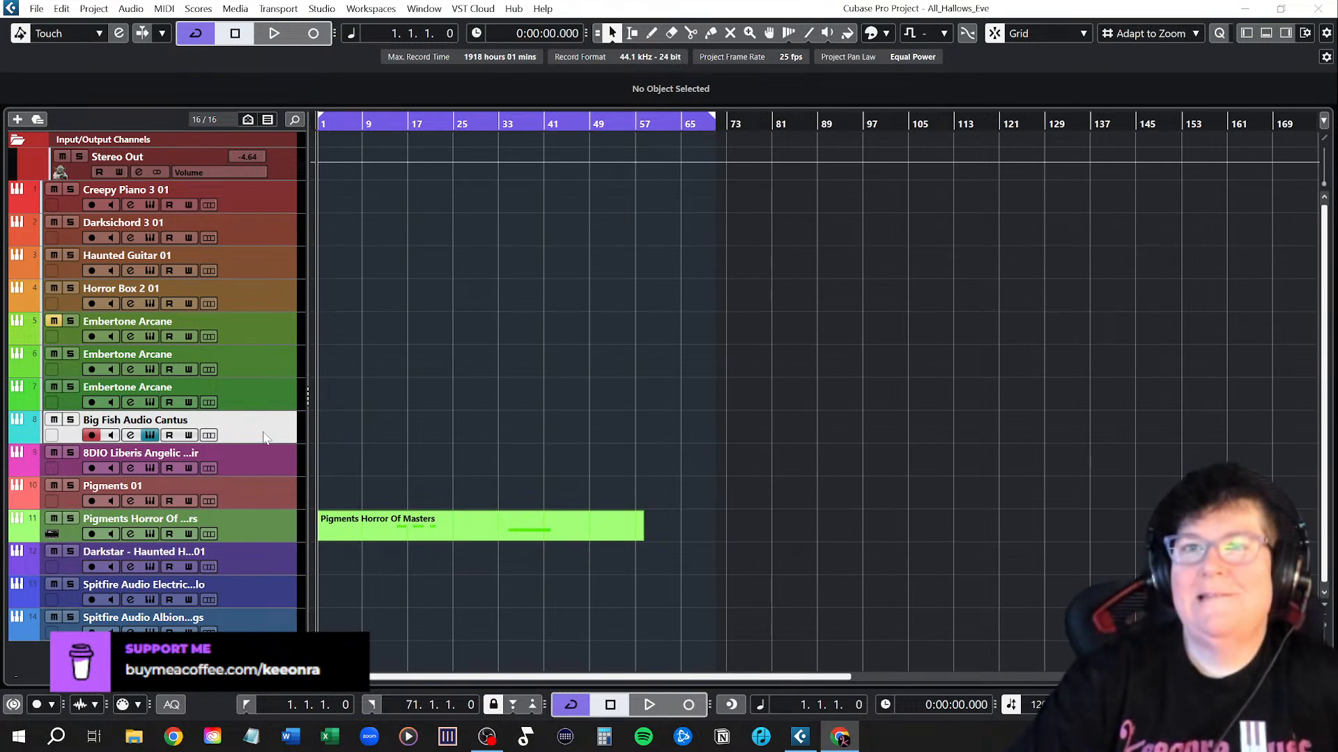
pyautogui.click(288, 438)
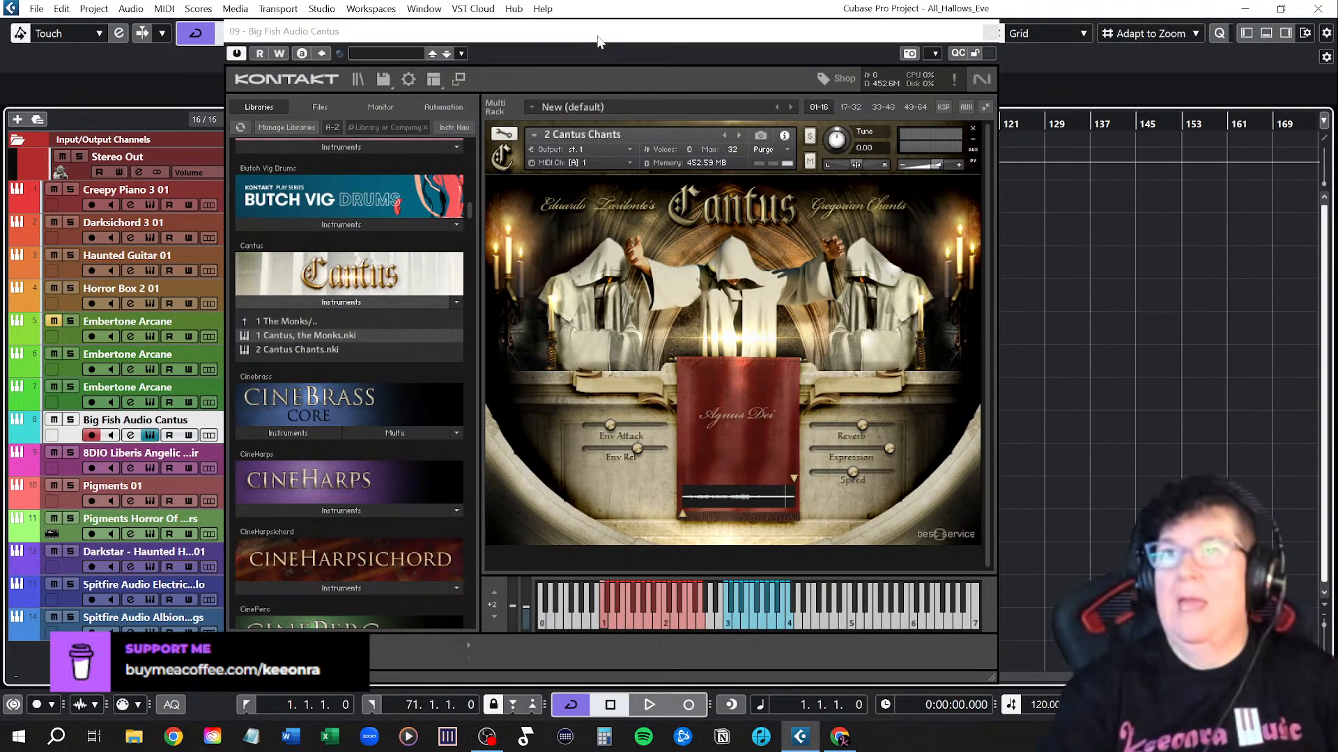
# Record a chant part on the Big Fish Audio Cantus track from bar 9 to about bar 16
pyautogui.moveTo(641, 31); pyautogui.dragTo(982, 59)
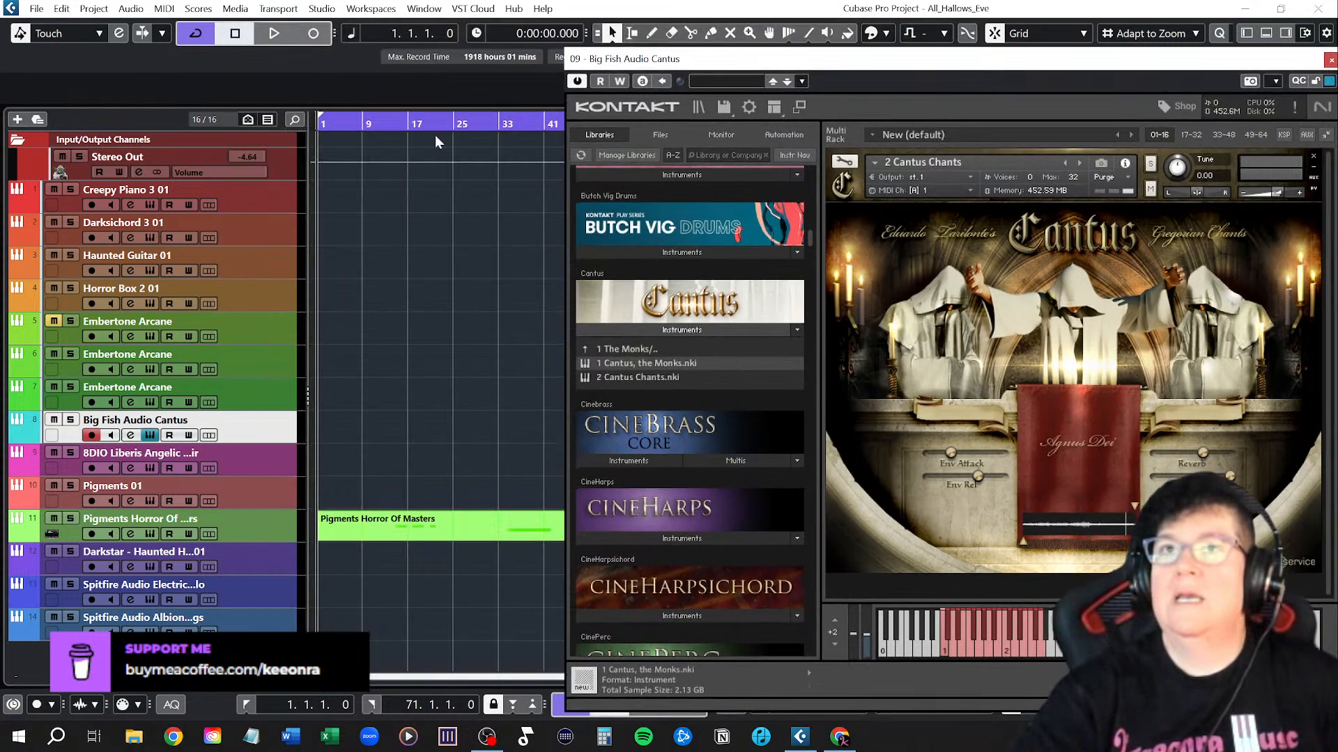
pyautogui.click(363, 123)
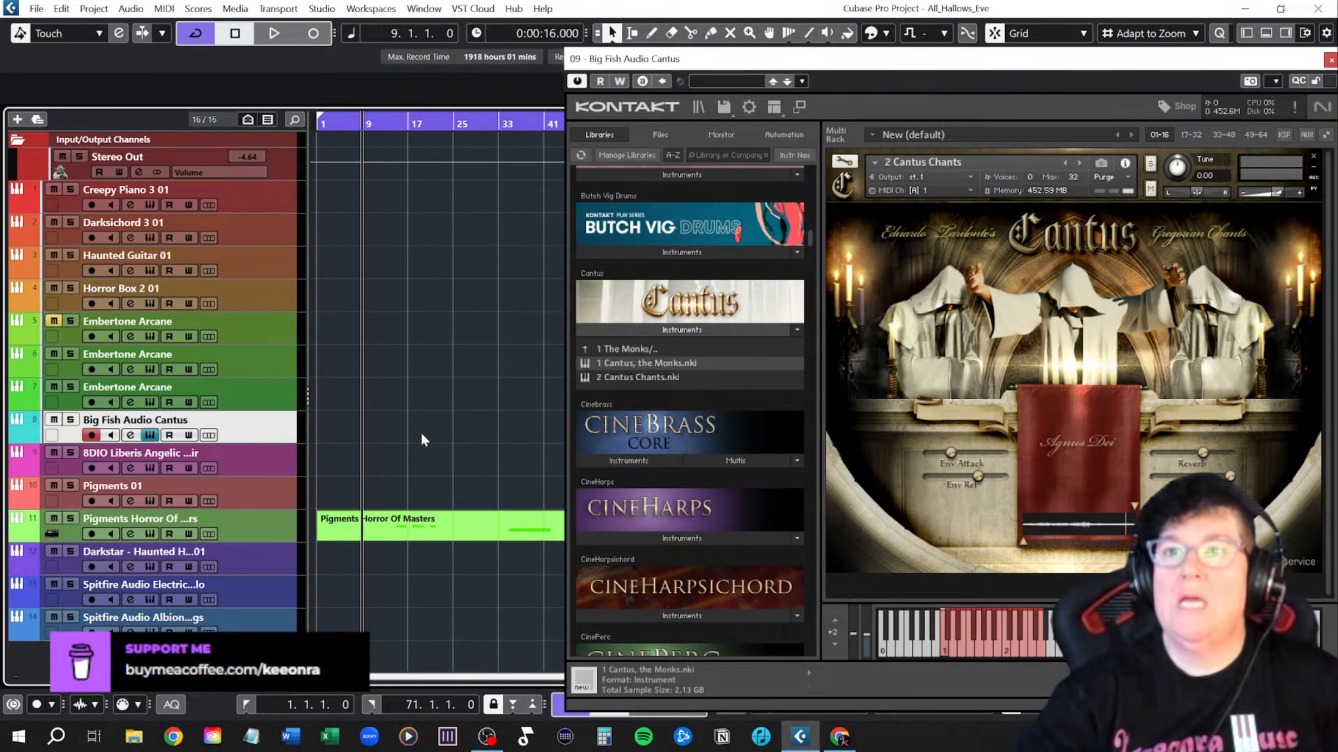
pyautogui.moveTo(876, 74); pyautogui.dragTo(587, 20)
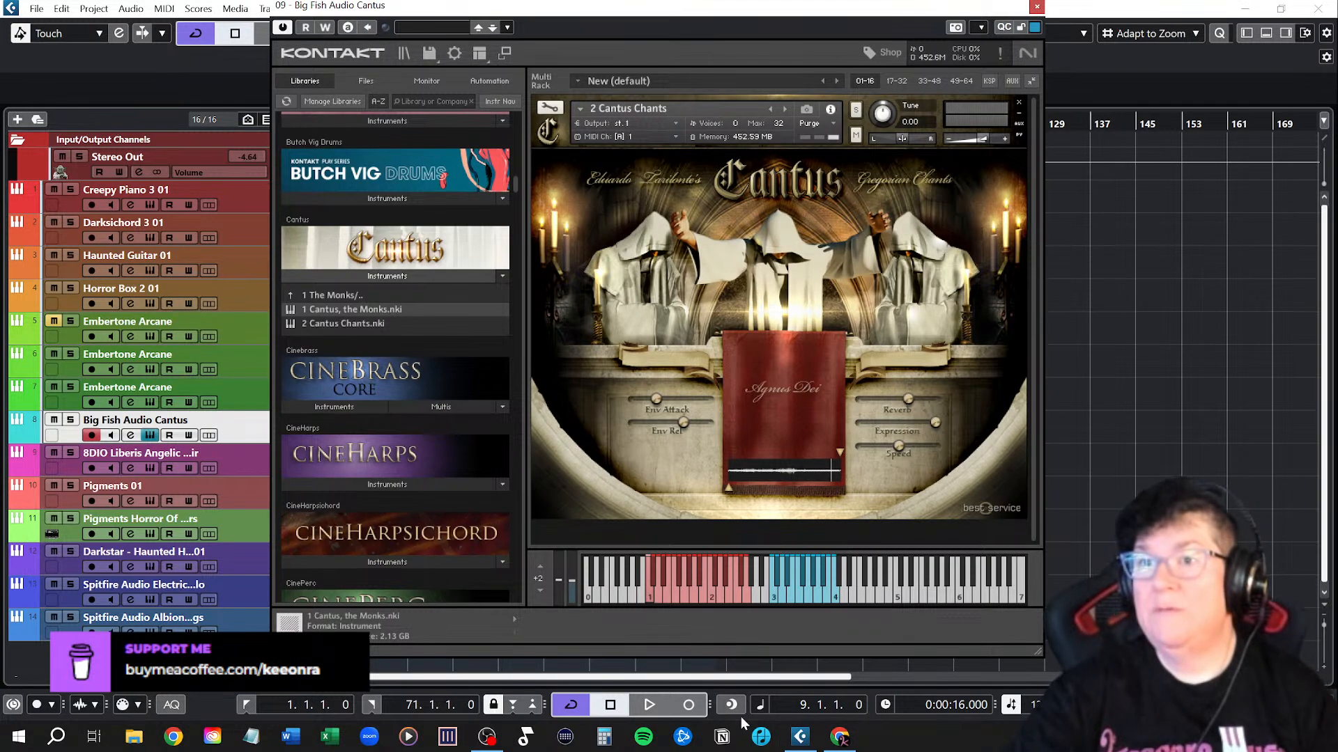
pyautogui.click(689, 706)
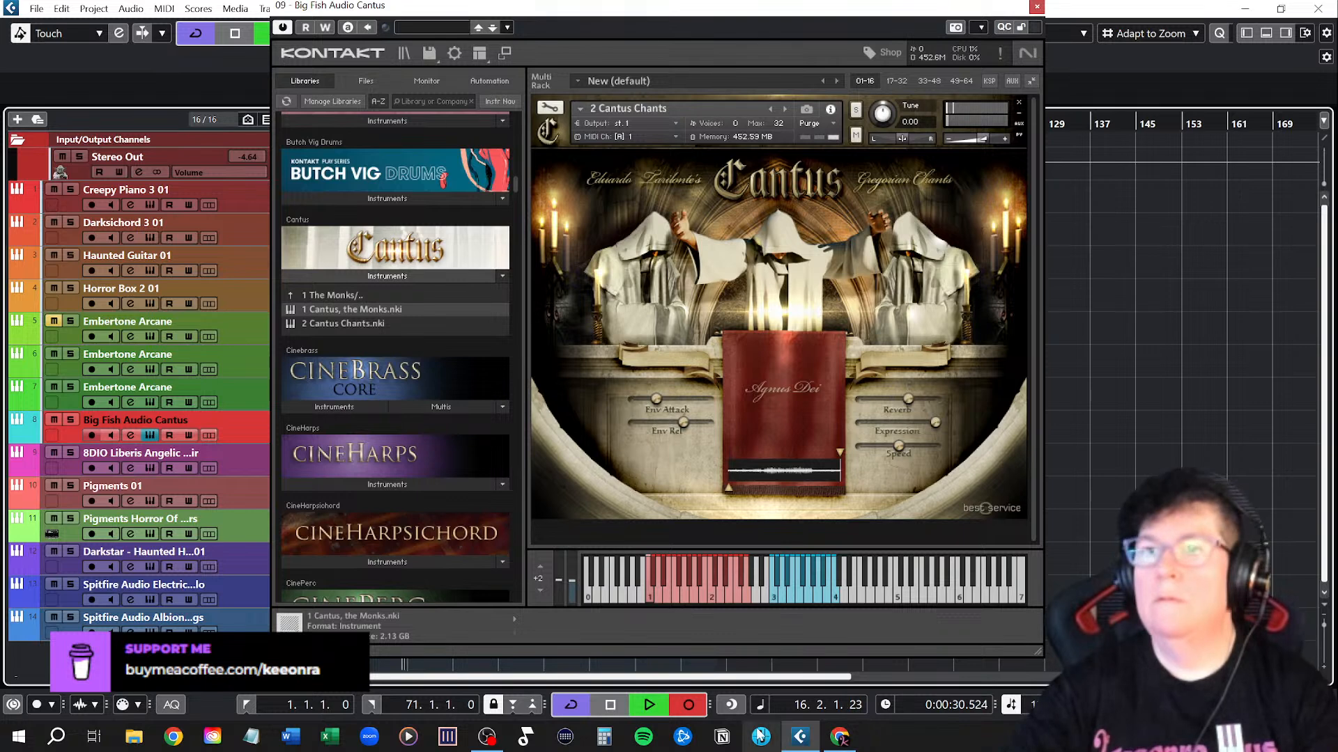
pyautogui.click(613, 706)
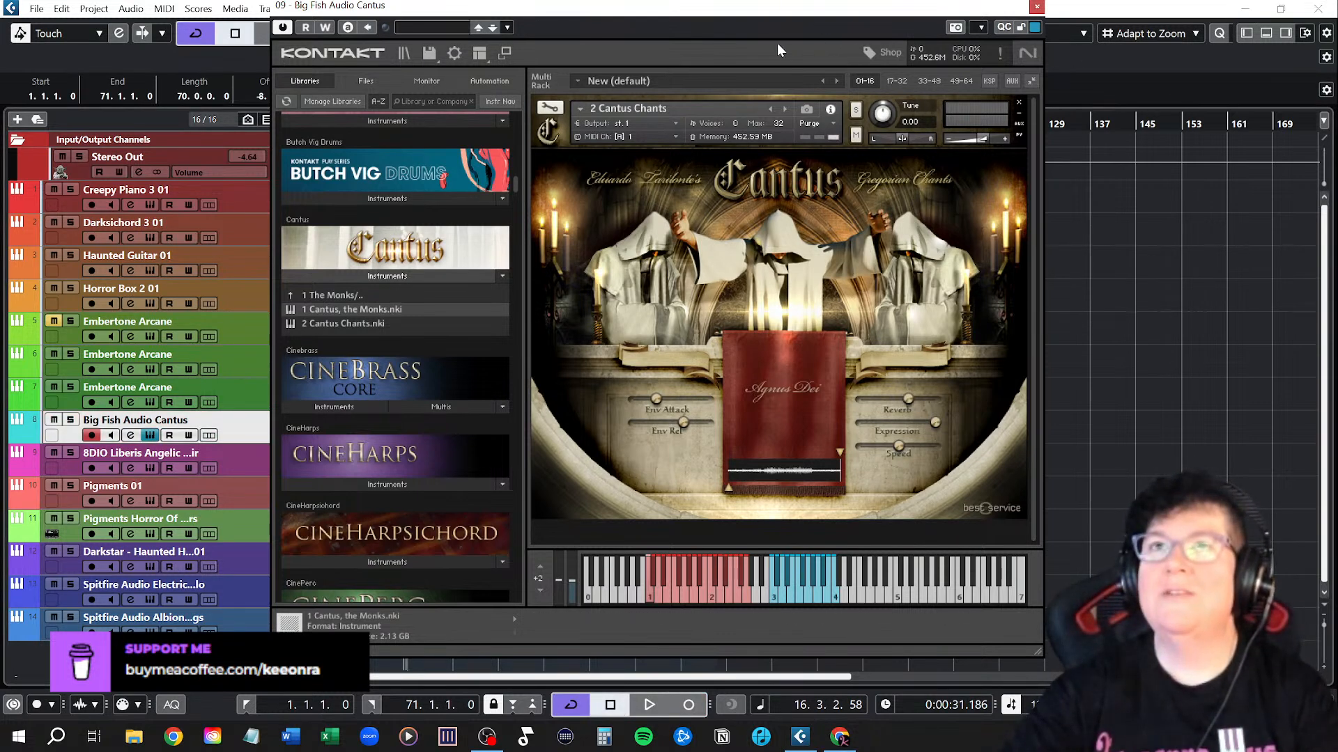
# Mute the Pigments Horror Of Masters track and play back the recorded chant from about bar 6 with its notes enlarged
pyautogui.moveTo(747, 16); pyautogui.dragTo(1065, 32)
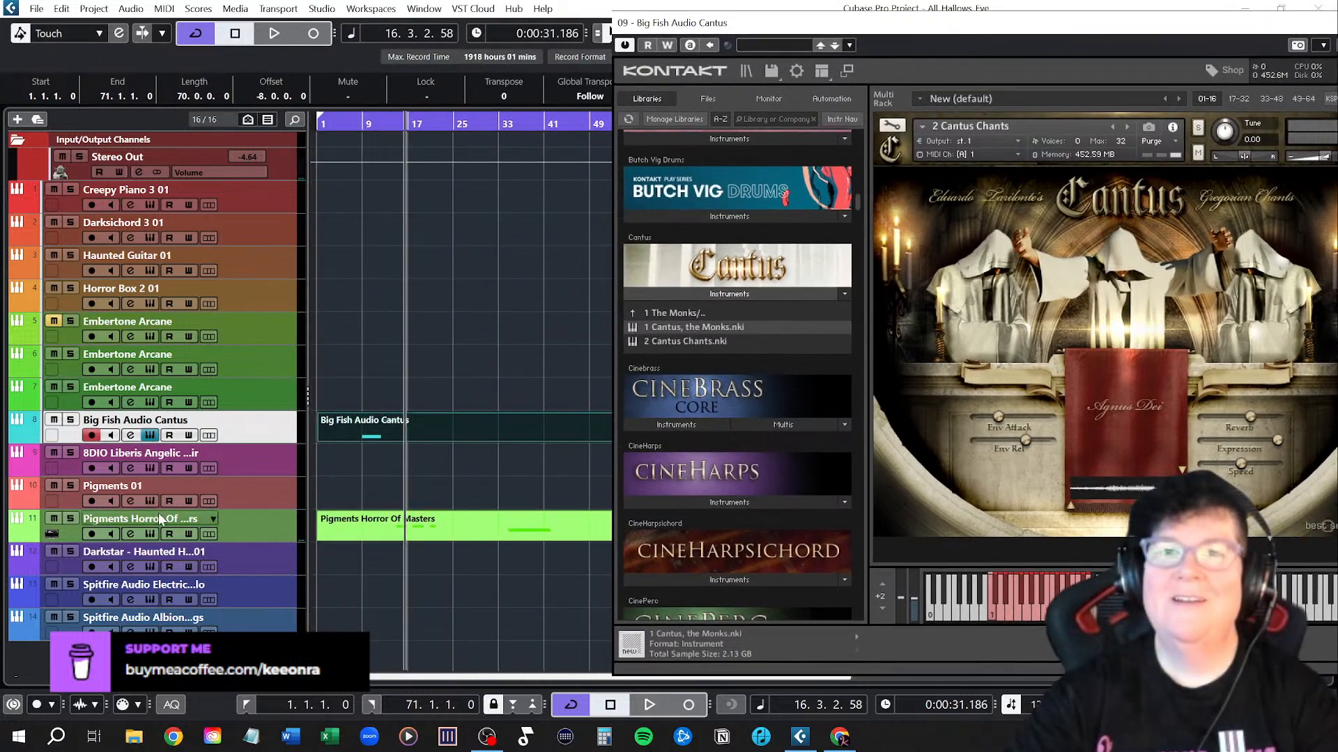
pyautogui.click(53, 521)
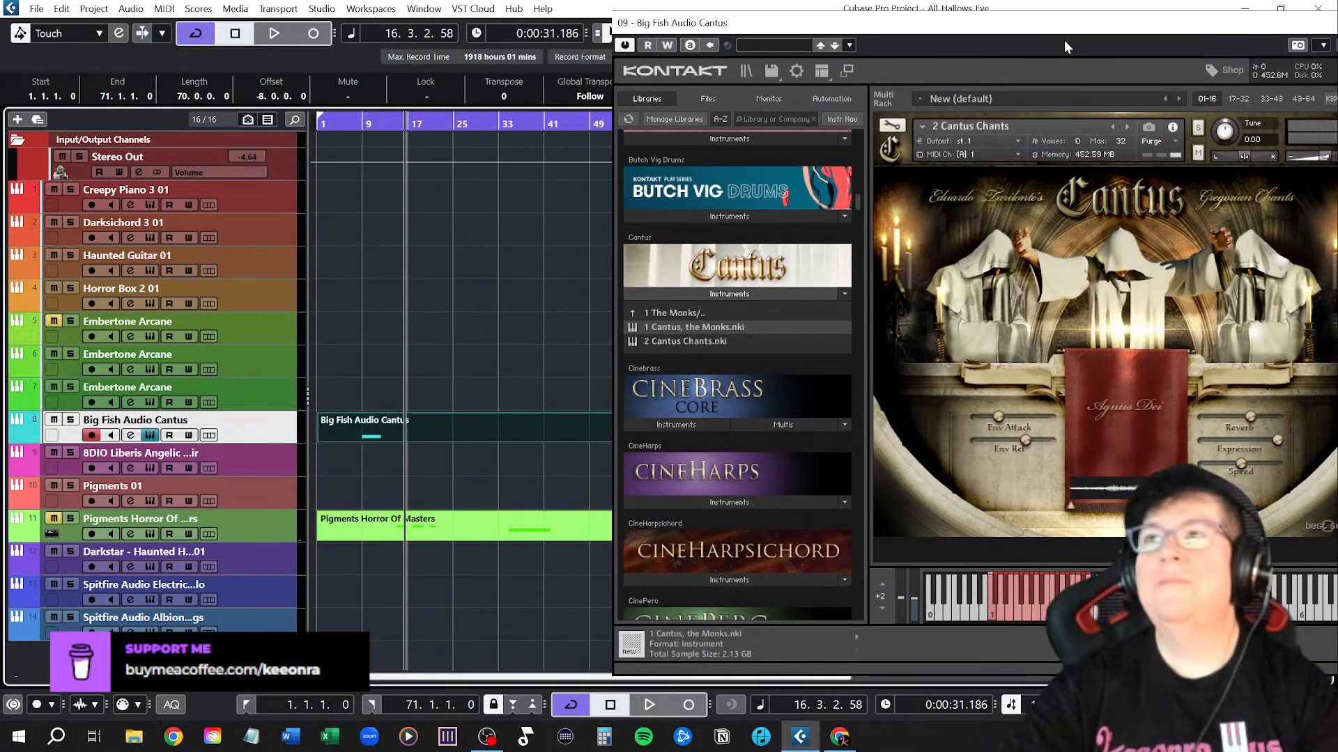
pyautogui.moveTo(1036, 32)
pyautogui.mouseDown()
pyautogui.moveTo(1164, 32)
pyautogui.moveTo(757, 39)
pyautogui.moveTo(1039, 43)
pyautogui.mouseUp()
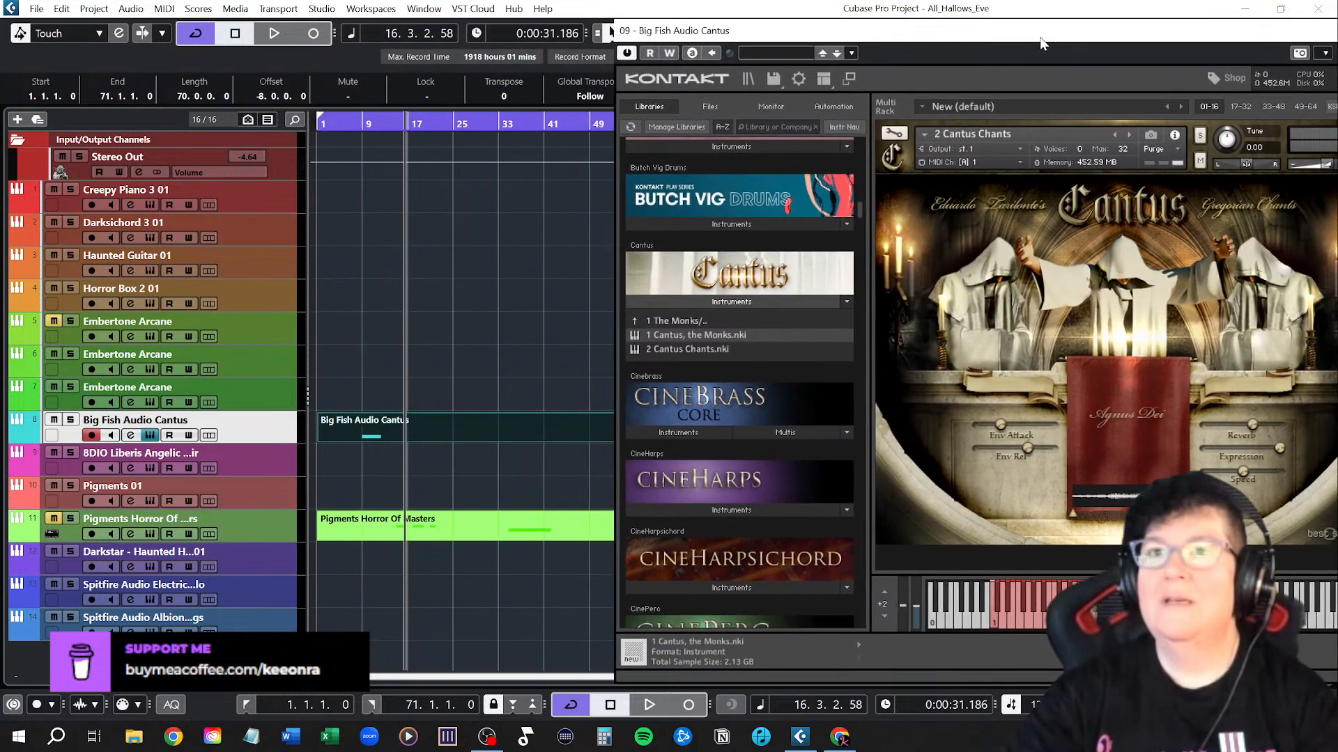
pyautogui.click(346, 124)
pyautogui.press('space')
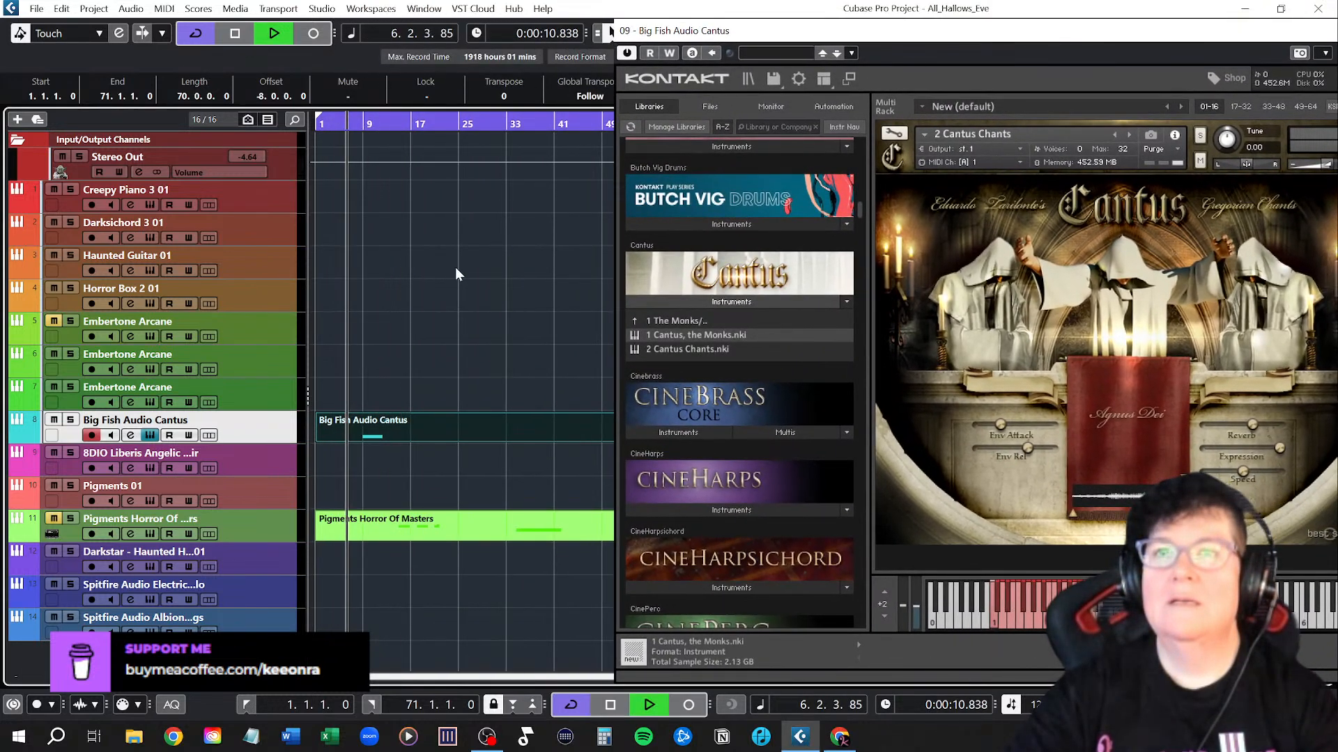
pyautogui.scroll(2, 428, 425)
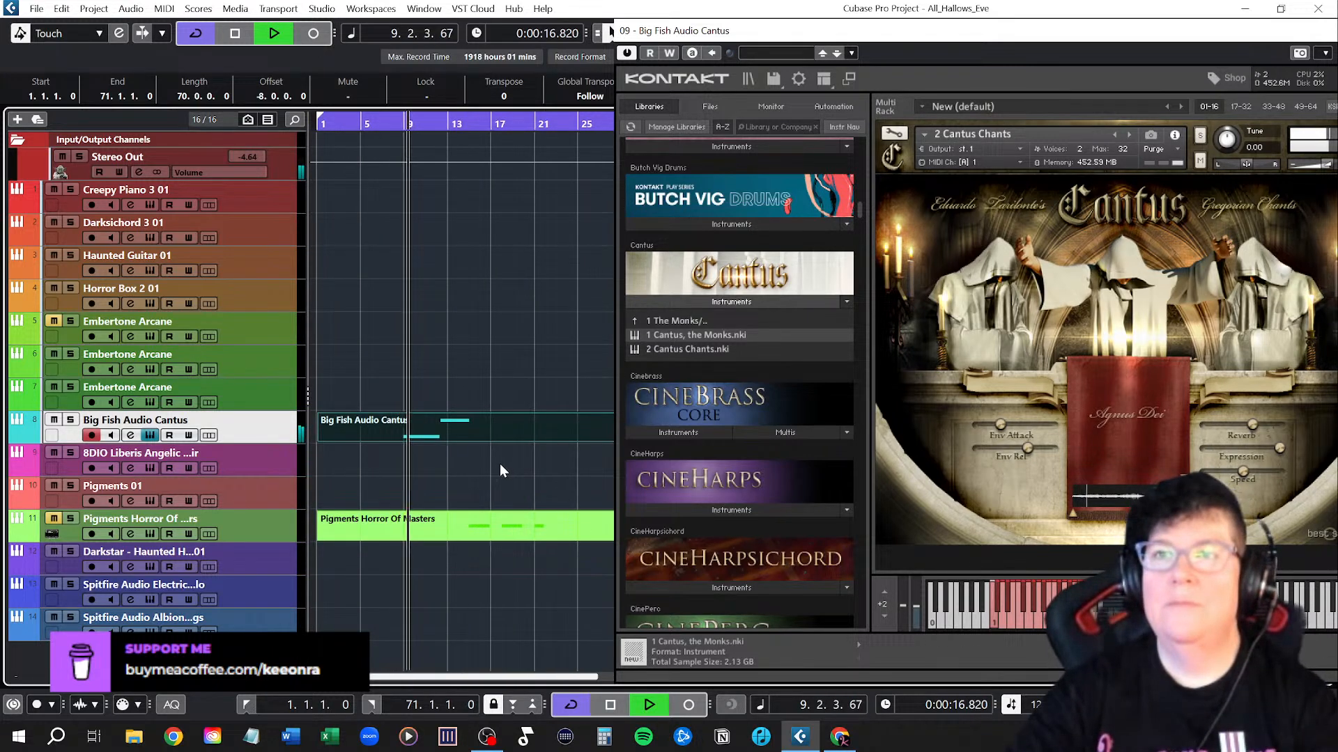
pyautogui.moveTo(463, 678); pyautogui.dragTo(471, 678)
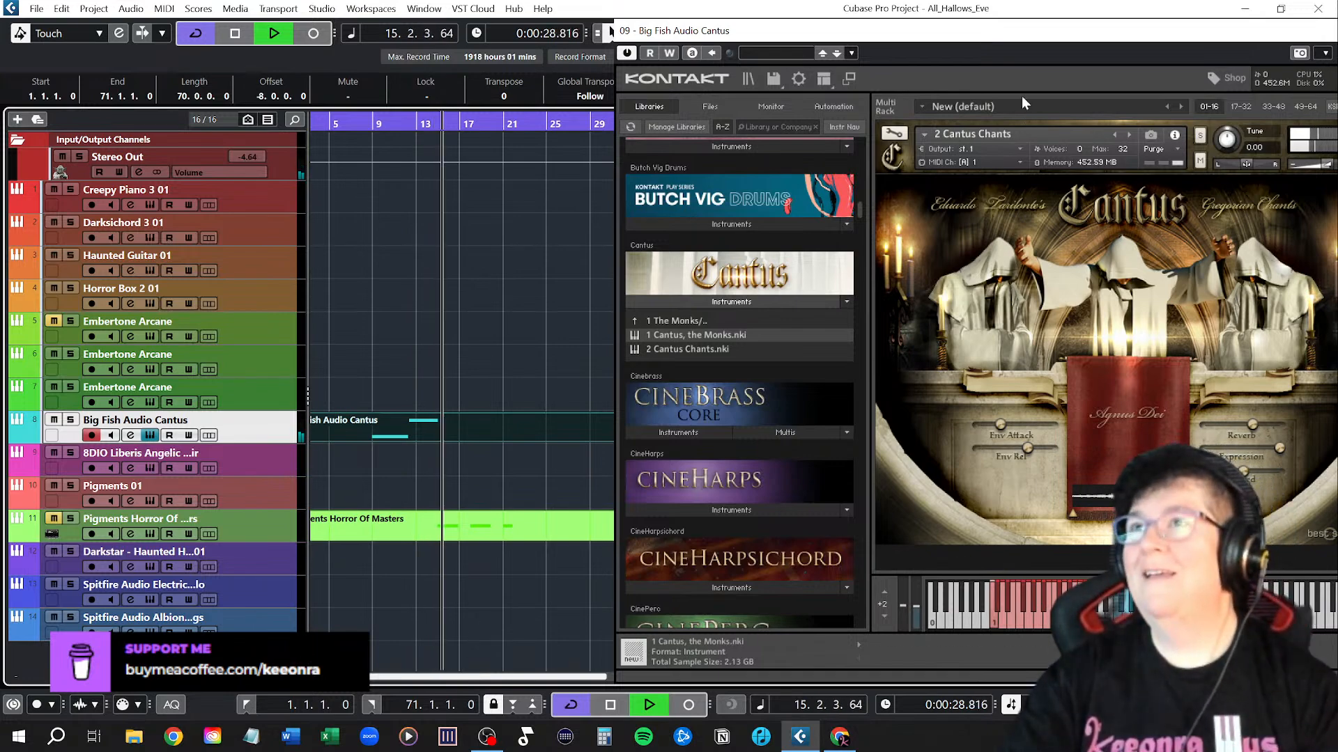
pyautogui.moveTo(1001, 40); pyautogui.dragTo(716, 14)
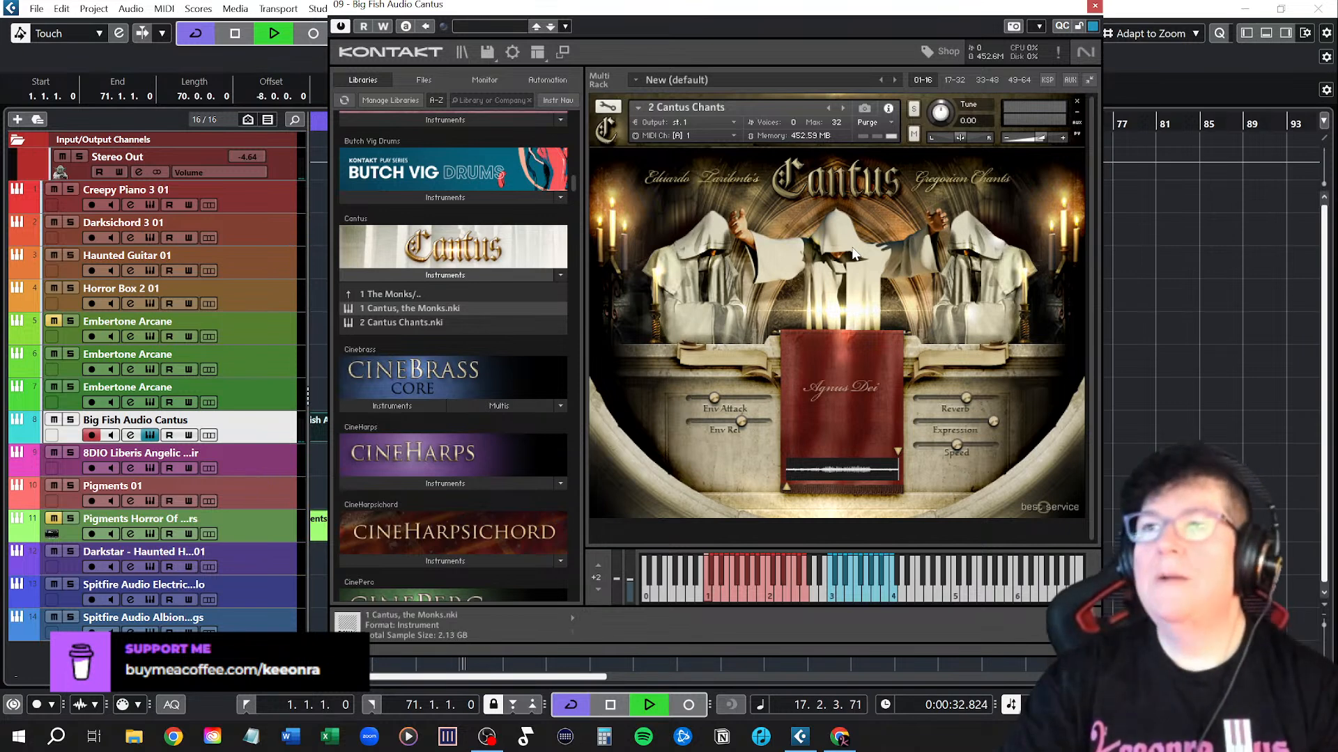
# Stop playback and audition several chant phrases on the neighbouring keys around octave 3 of the Cantus keyboard
pyautogui.press('space')
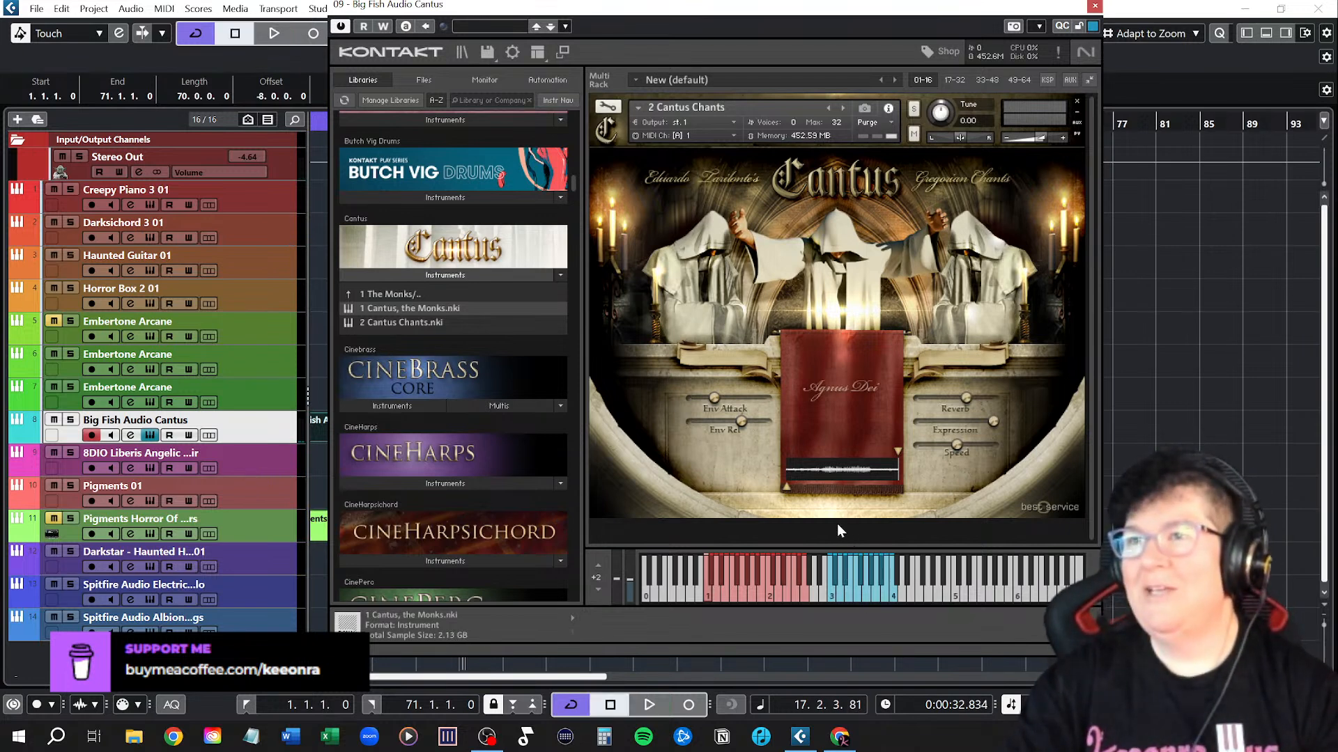
pyautogui.click(836, 580)
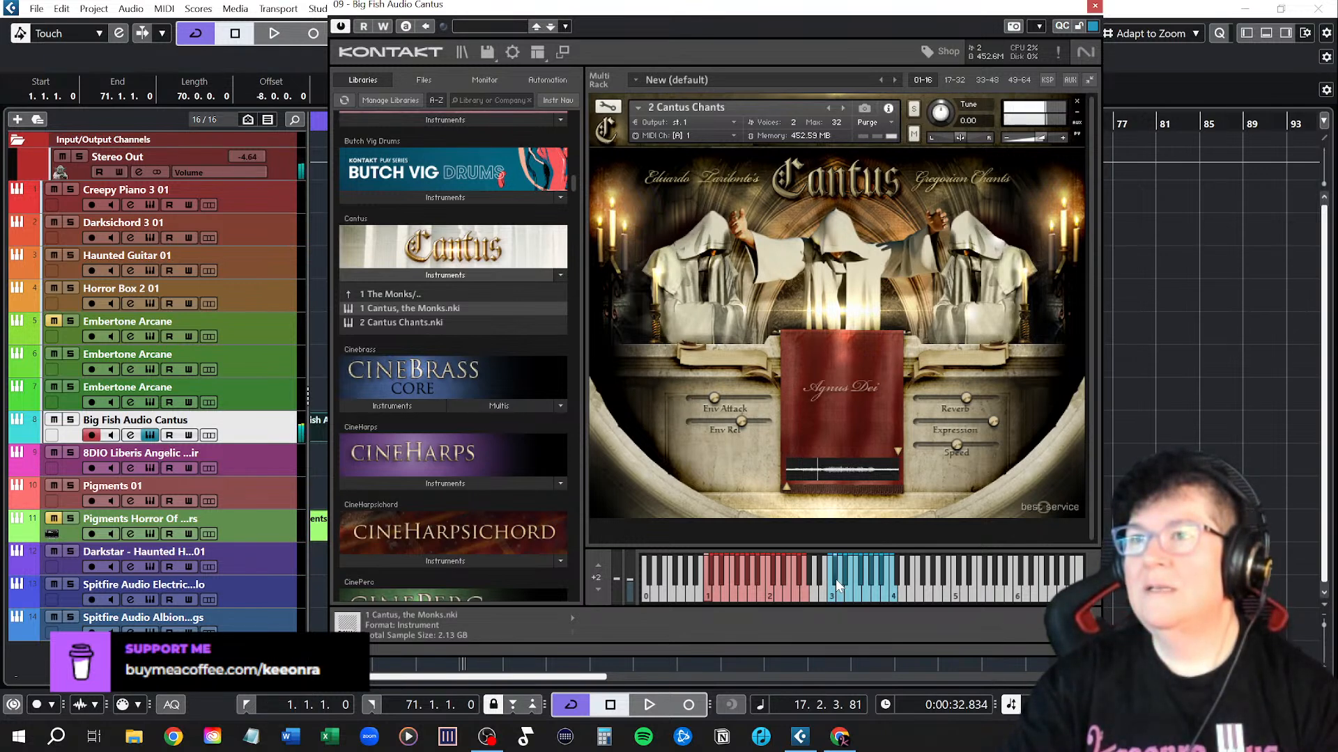
pyautogui.click(843, 598)
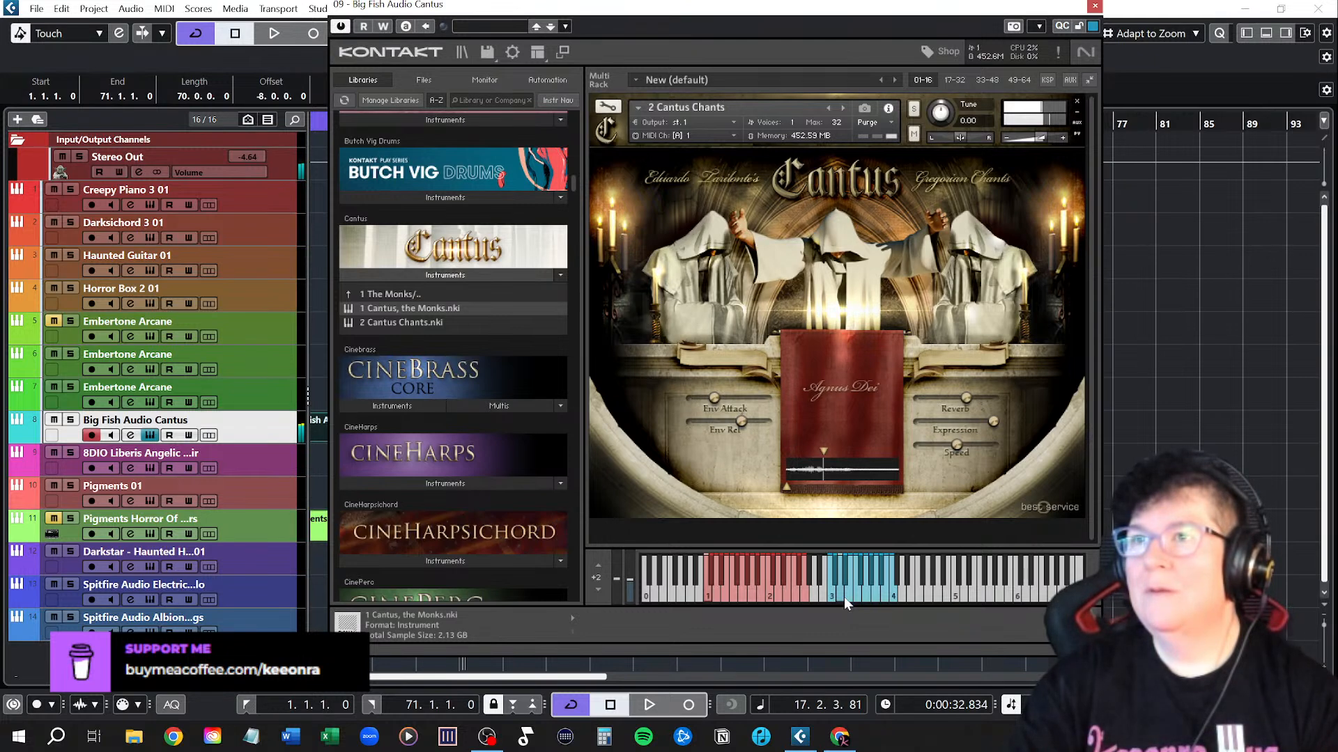
pyautogui.click(846, 580)
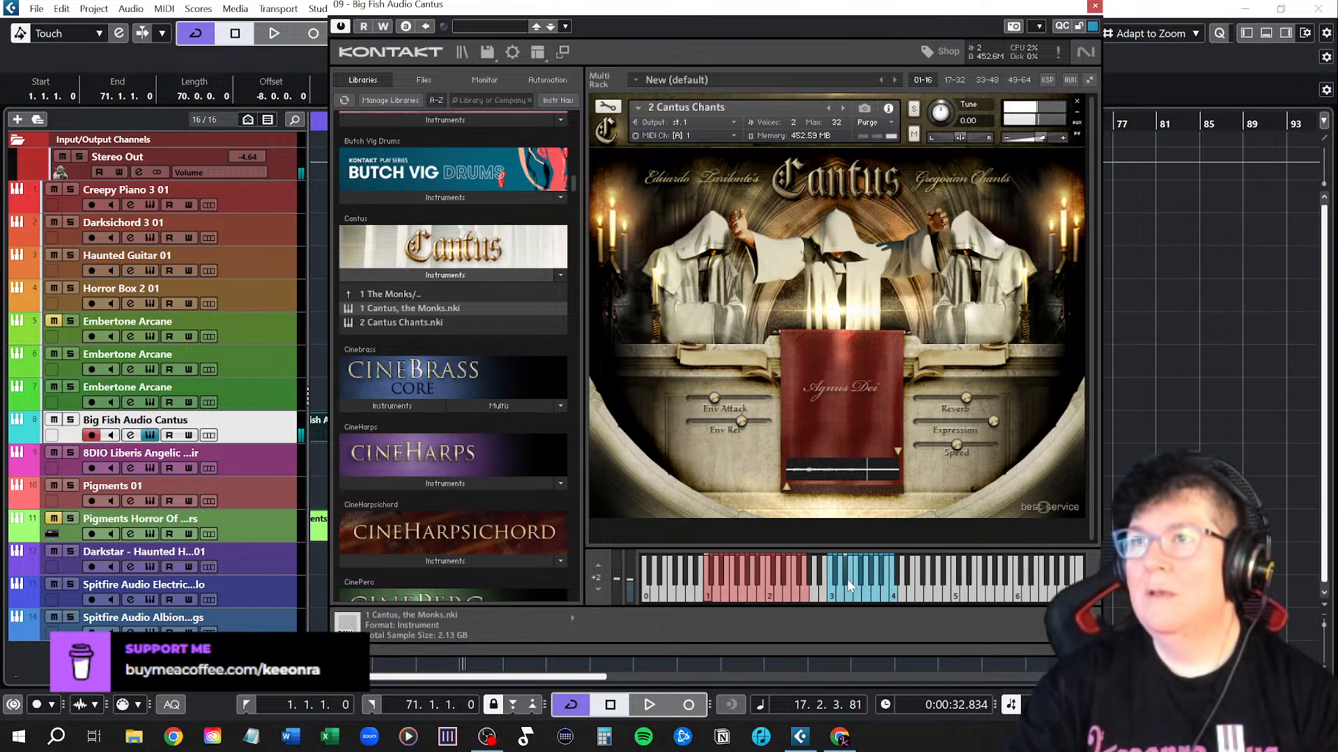
pyautogui.click(852, 596)
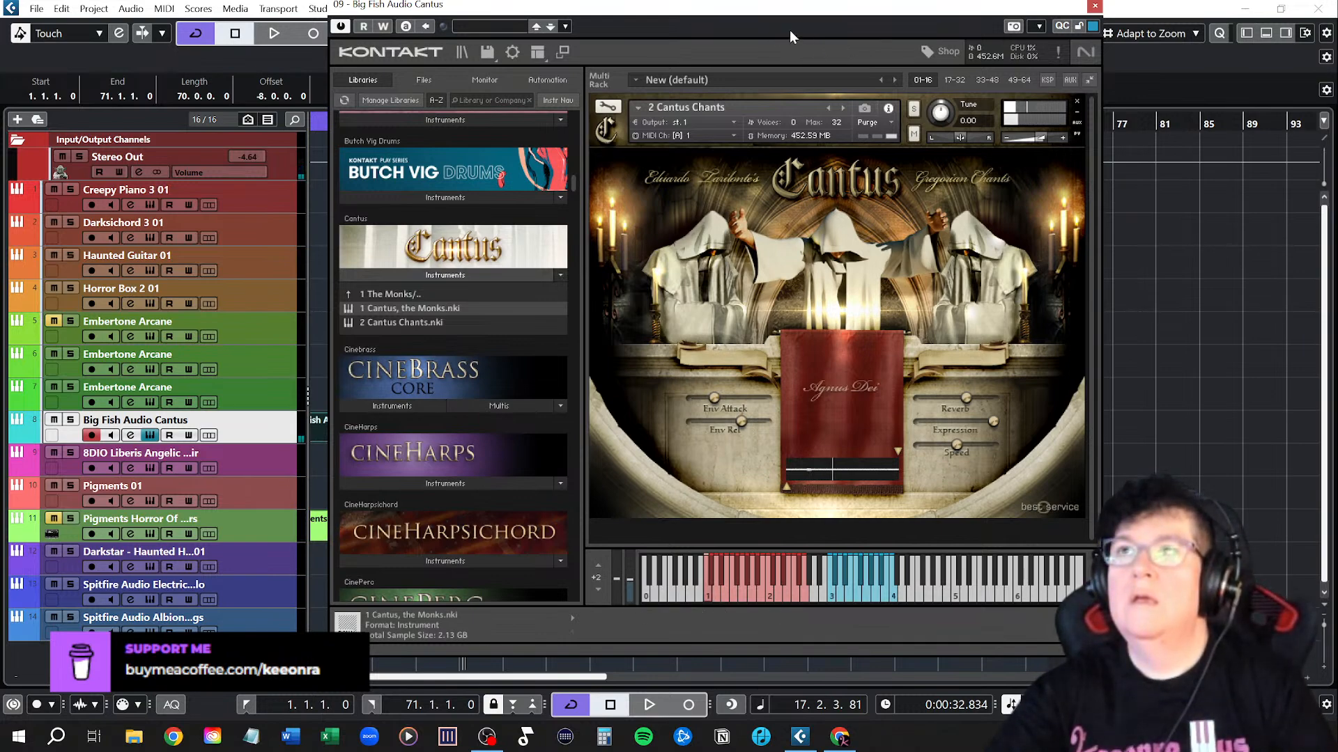
# Record another chant on the Big Fish Audio Cantus track from about bar 17 to bar 23 and close the instrument window
pyautogui.moveTo(790, 7); pyautogui.dragTo(955, 99)
pyautogui.click(461, 123)
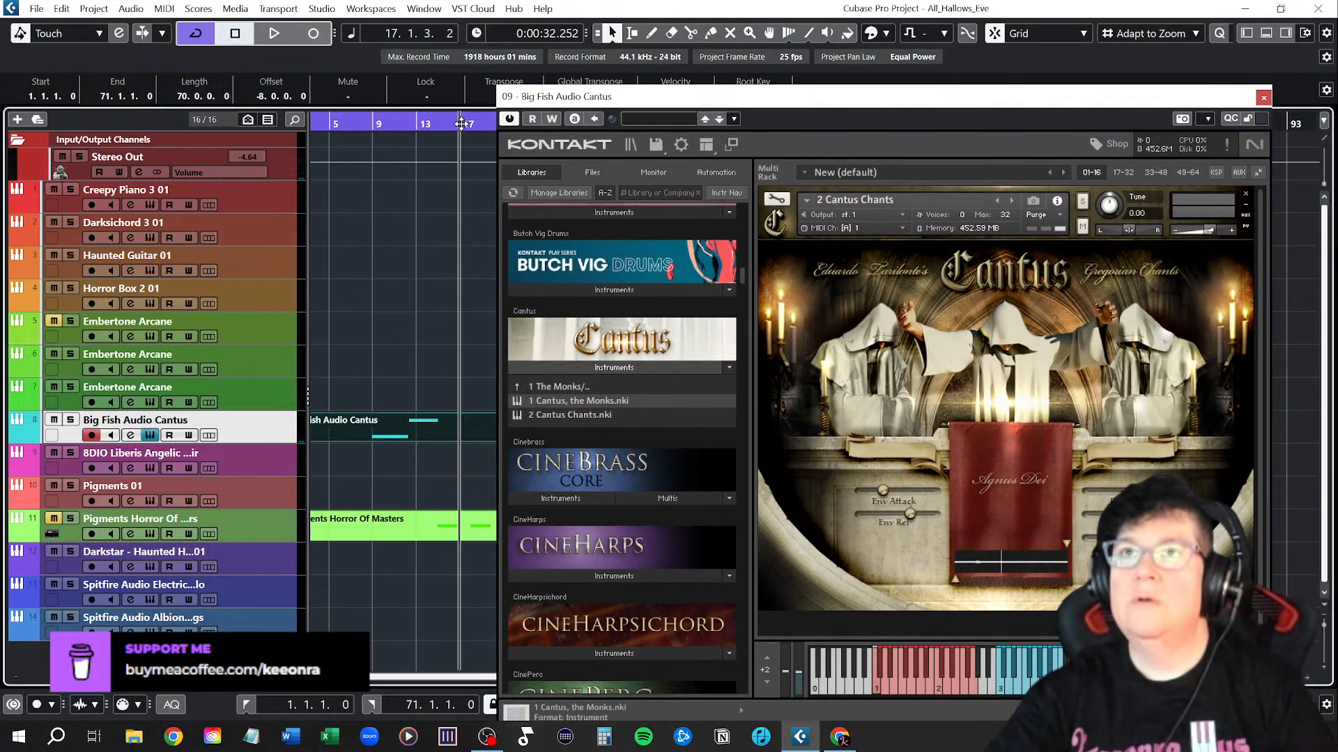
pyautogui.moveTo(826, 97); pyautogui.dragTo(689, 43)
pyautogui.click(690, 705)
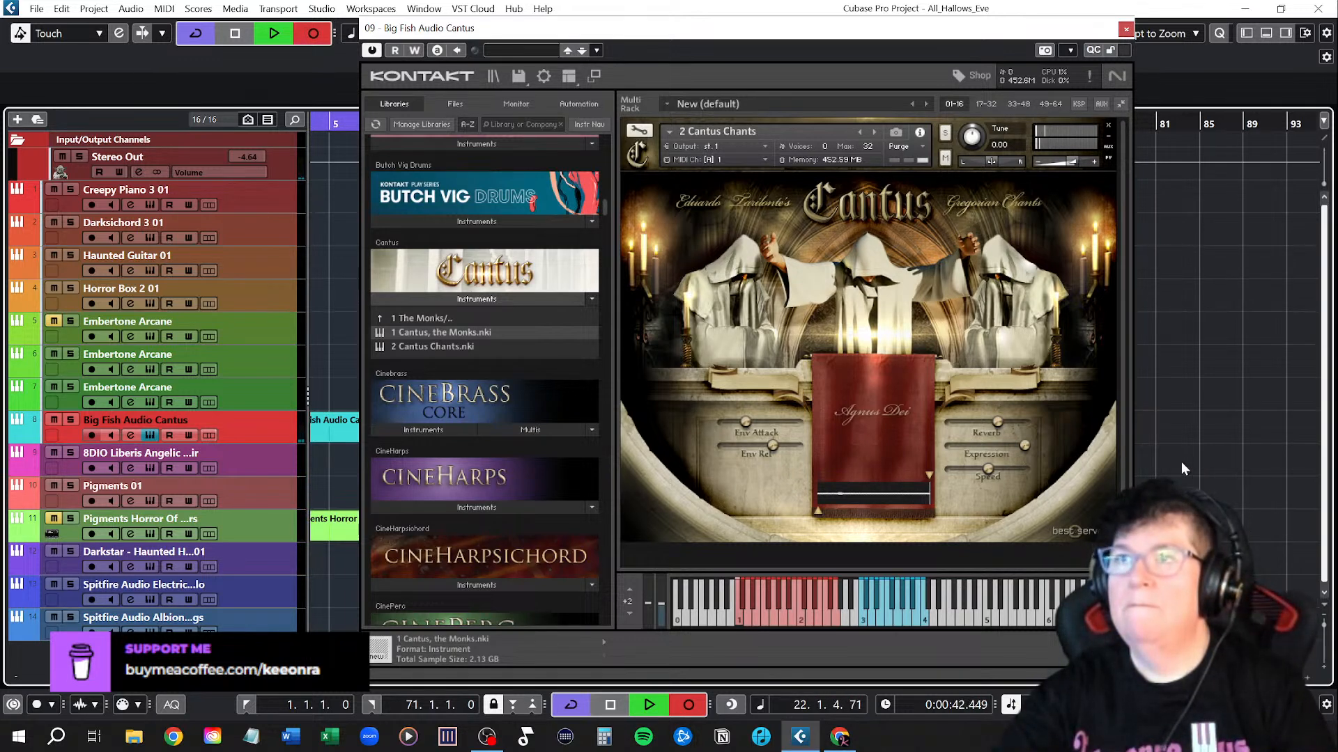
pyautogui.click(611, 709)
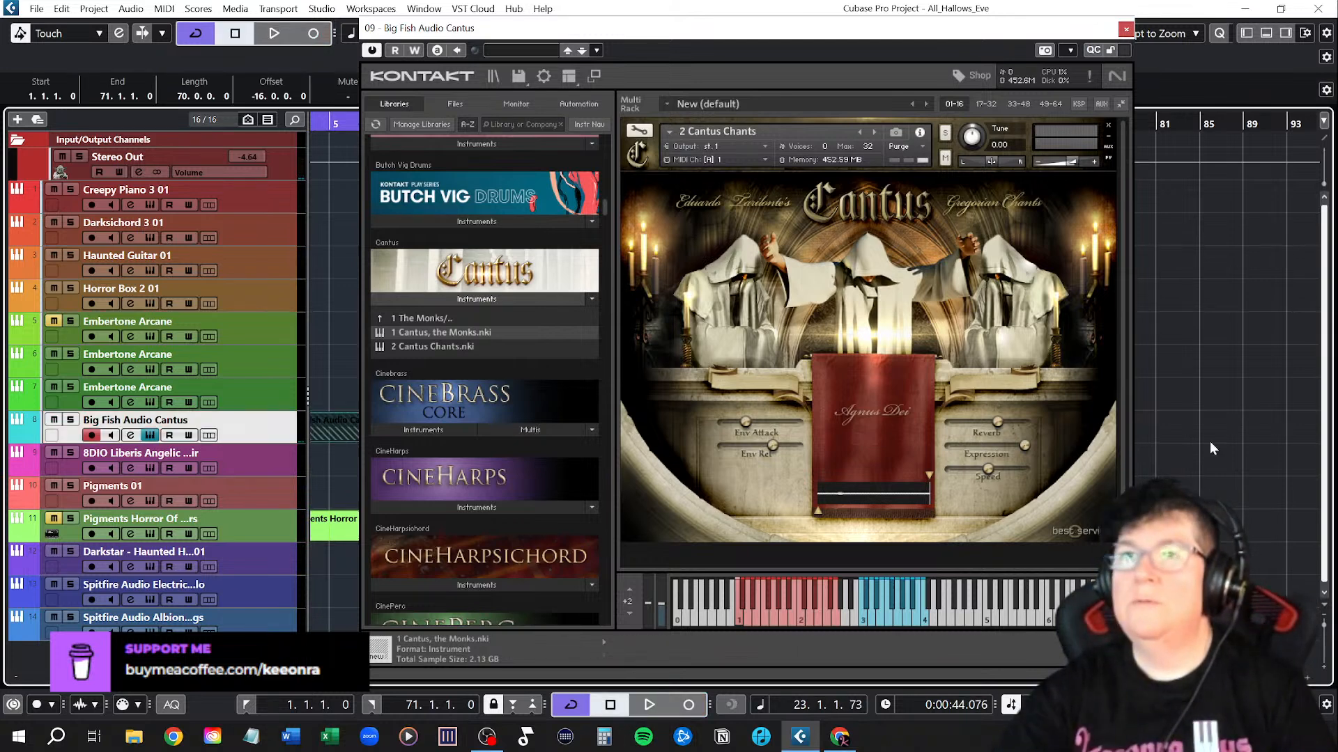
pyautogui.click(1125, 29)
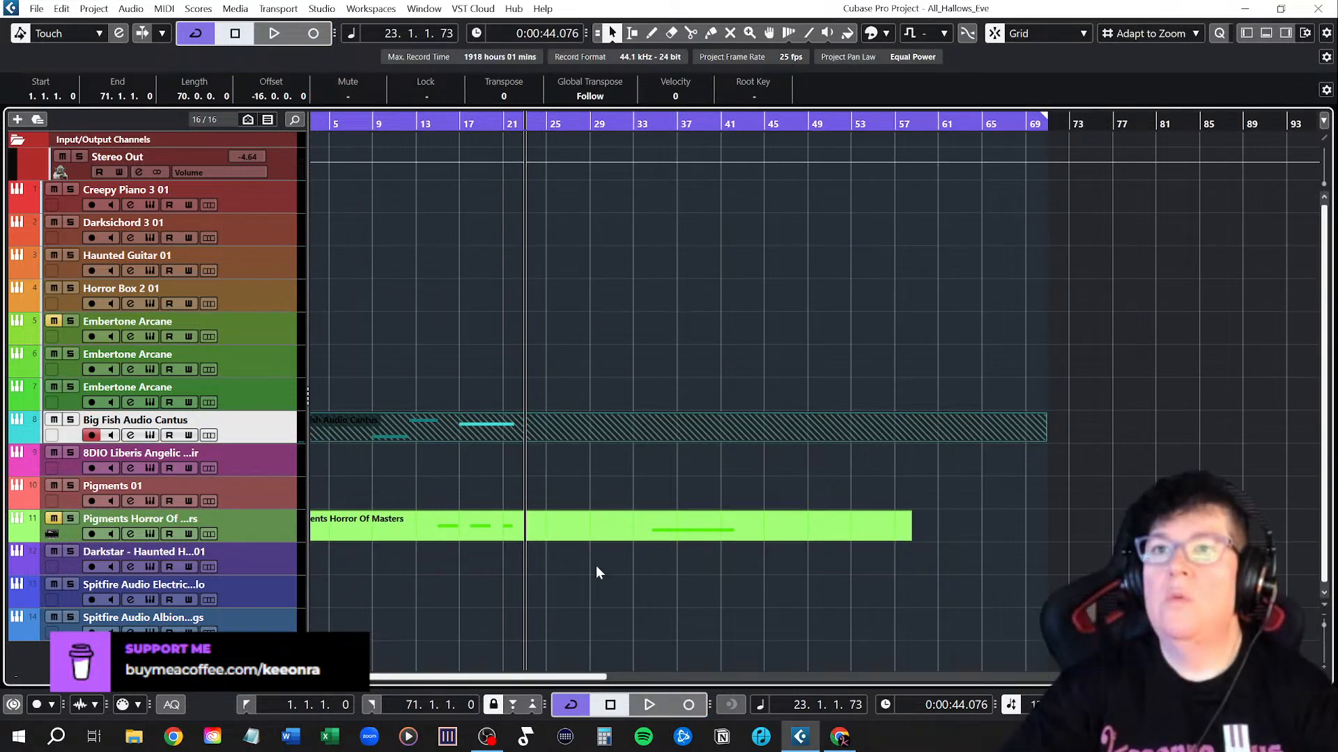
# Move the newly recorded Cantus part out to bar 73 and shorten the earlier part to span bars 8 to 16
pyautogui.moveTo(538, 420); pyautogui.dragTo(1267, 439)
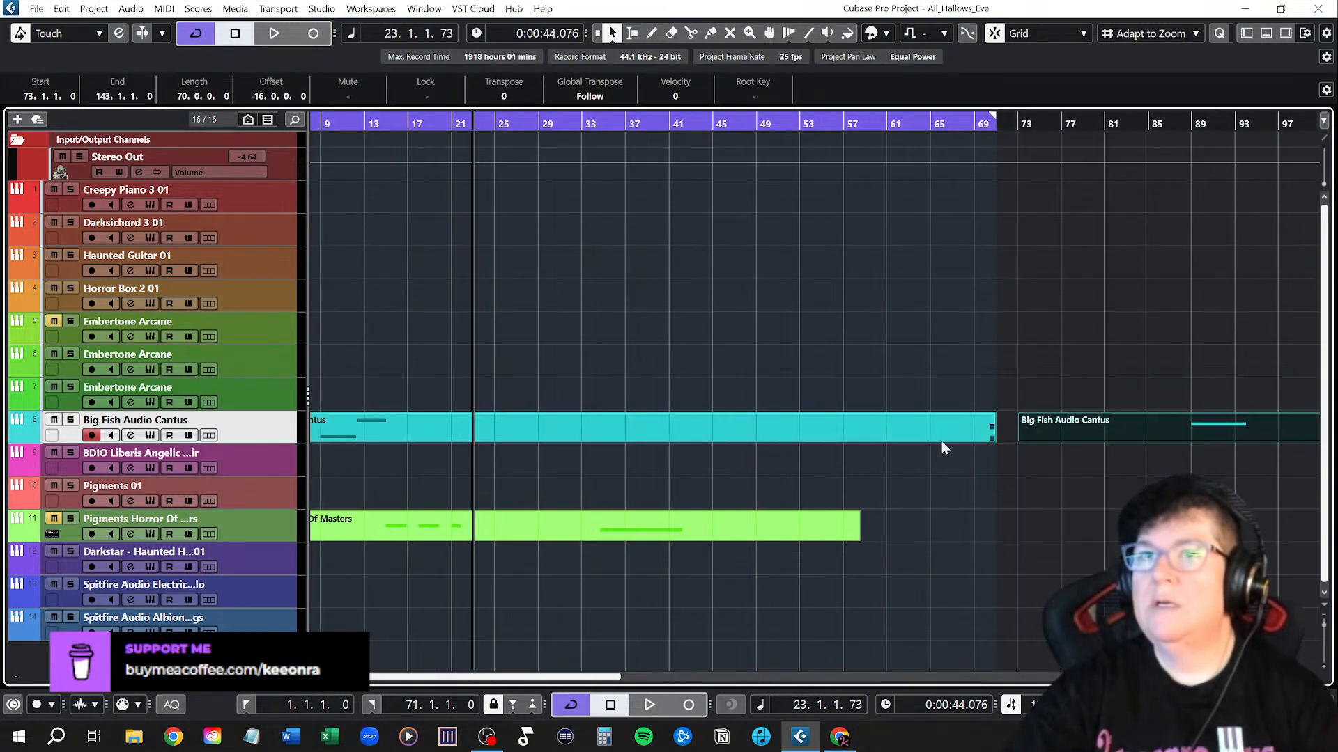
pyautogui.moveTo(980, 445); pyautogui.dragTo(396, 439)
pyautogui.hscroll(-2, 354, 541)
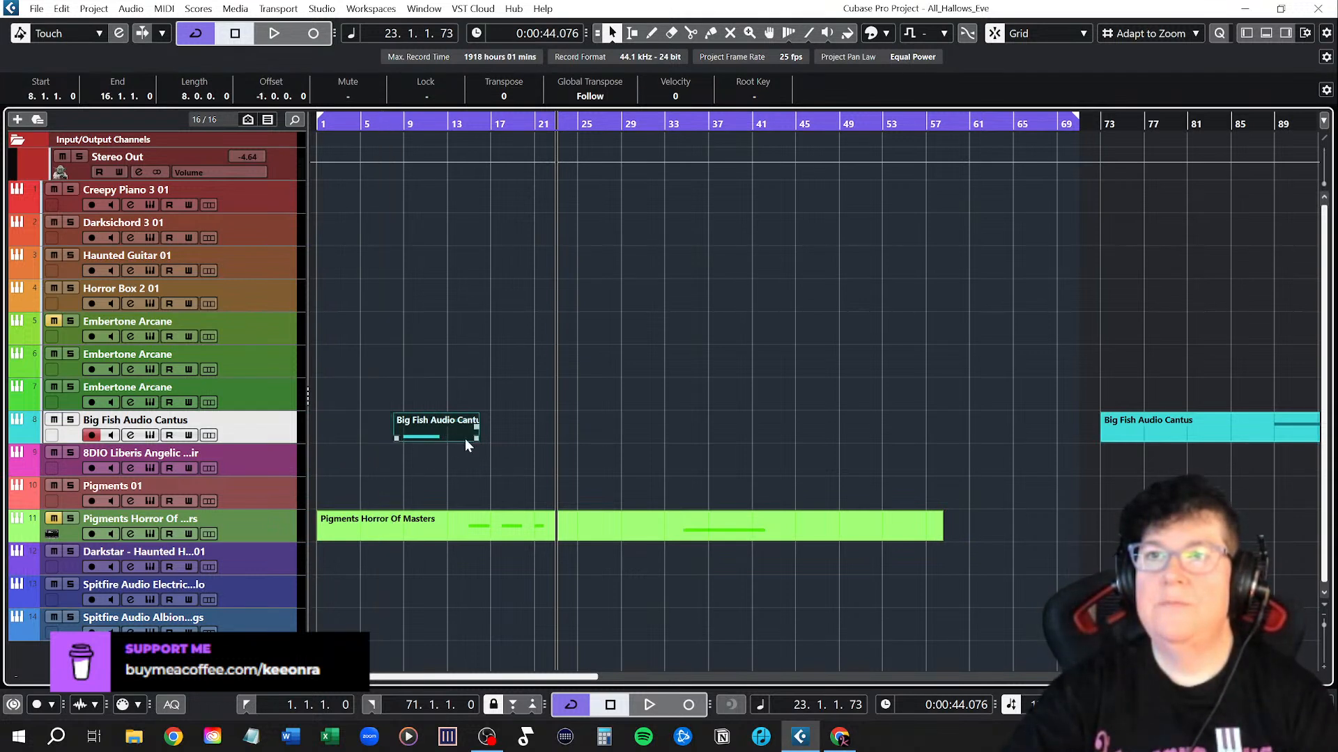
# Split the earlier Cantus part at bar 13 and return to the selection tool
pyautogui.rightClick(458, 450)
pyautogui.click(538, 450)
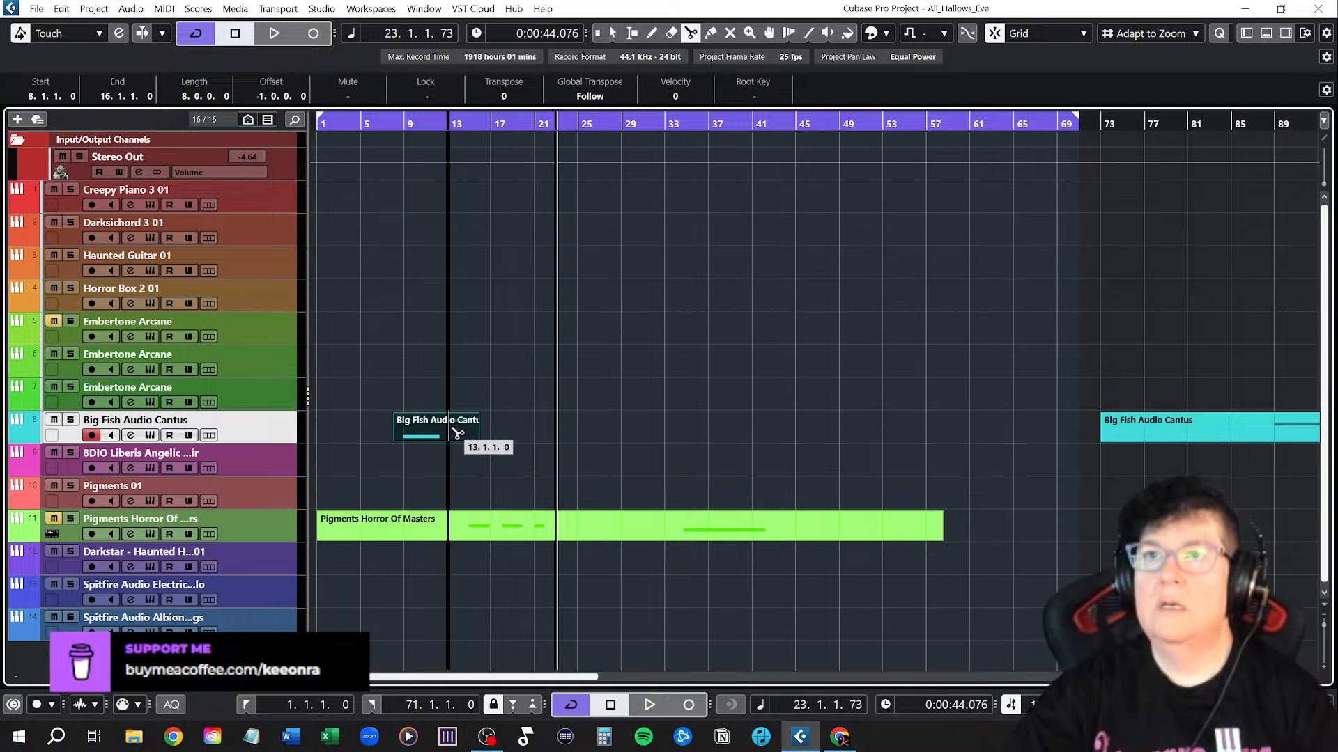
pyautogui.click(455, 436)
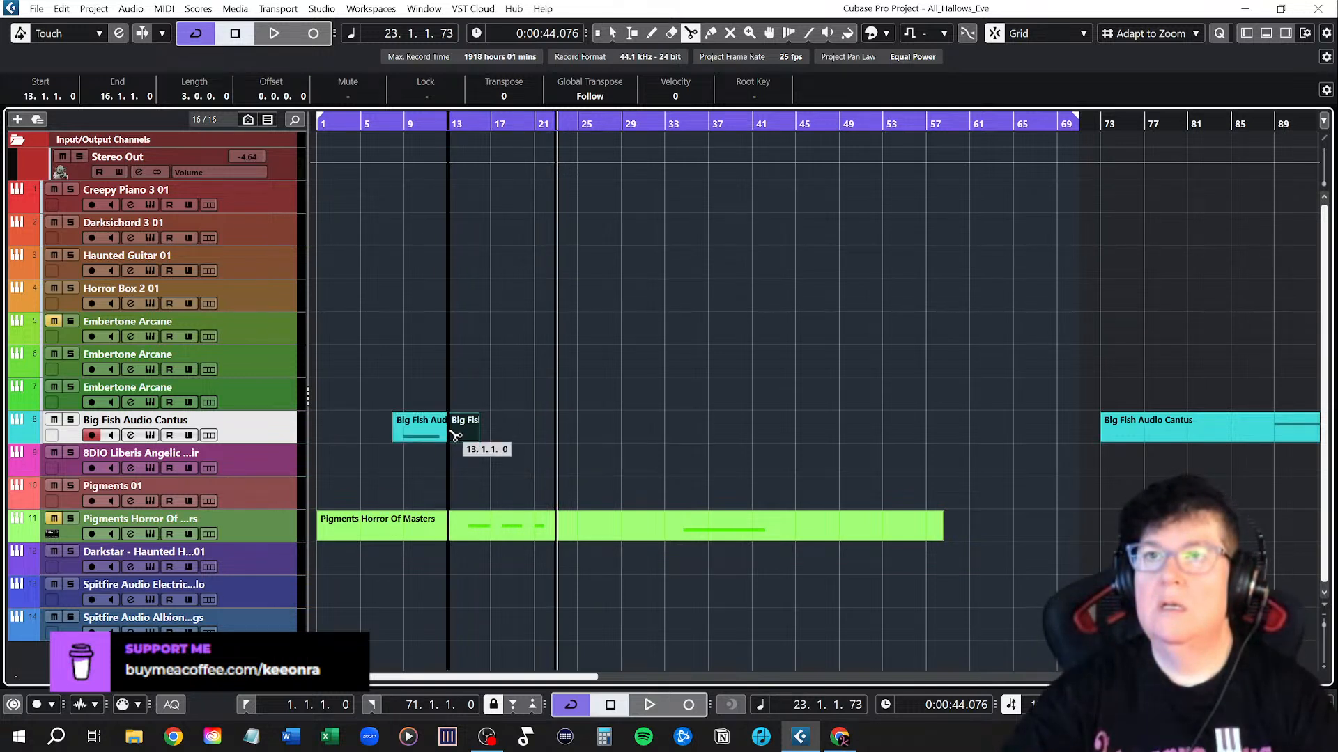
pyautogui.rightClick(455, 435)
pyautogui.click(462, 482)
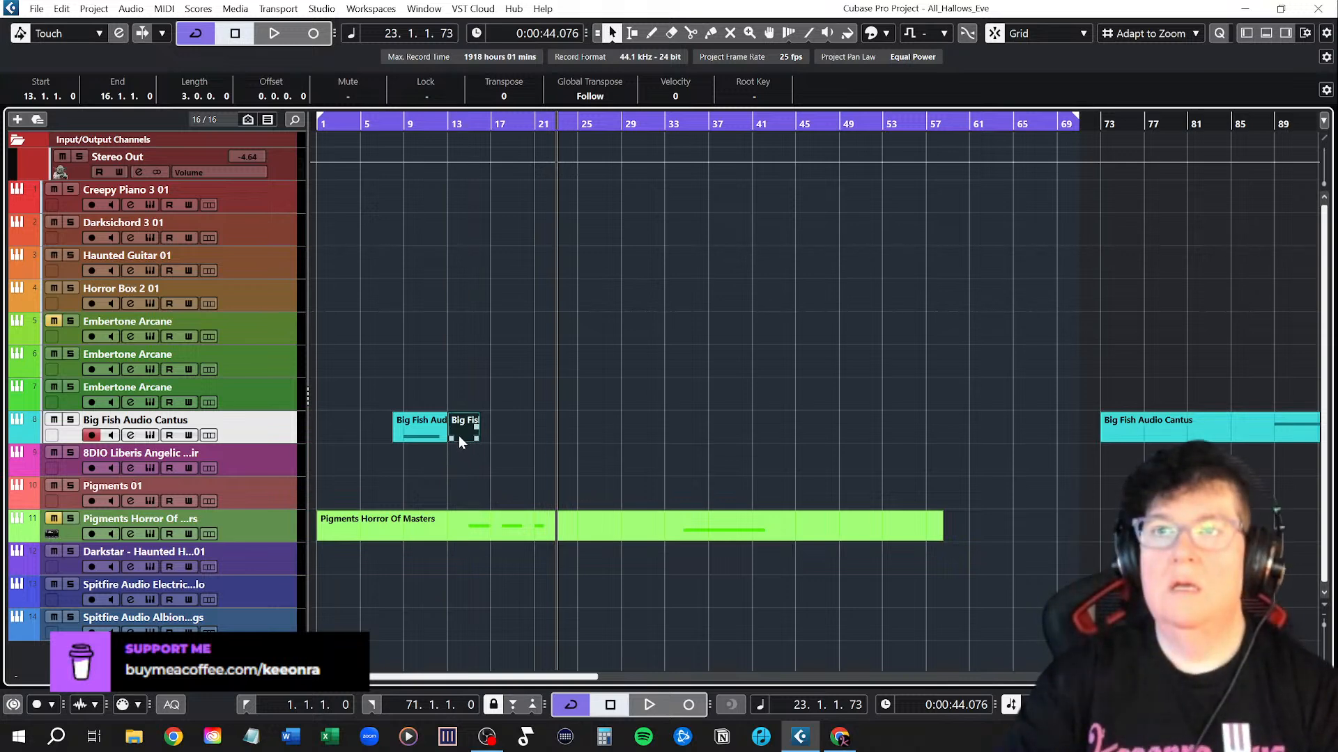
# Check the notes of the two split Cantus parts in the Key Editor and close it
pyautogui.doubleClick(459, 436)
pyautogui.click(1321, 9)
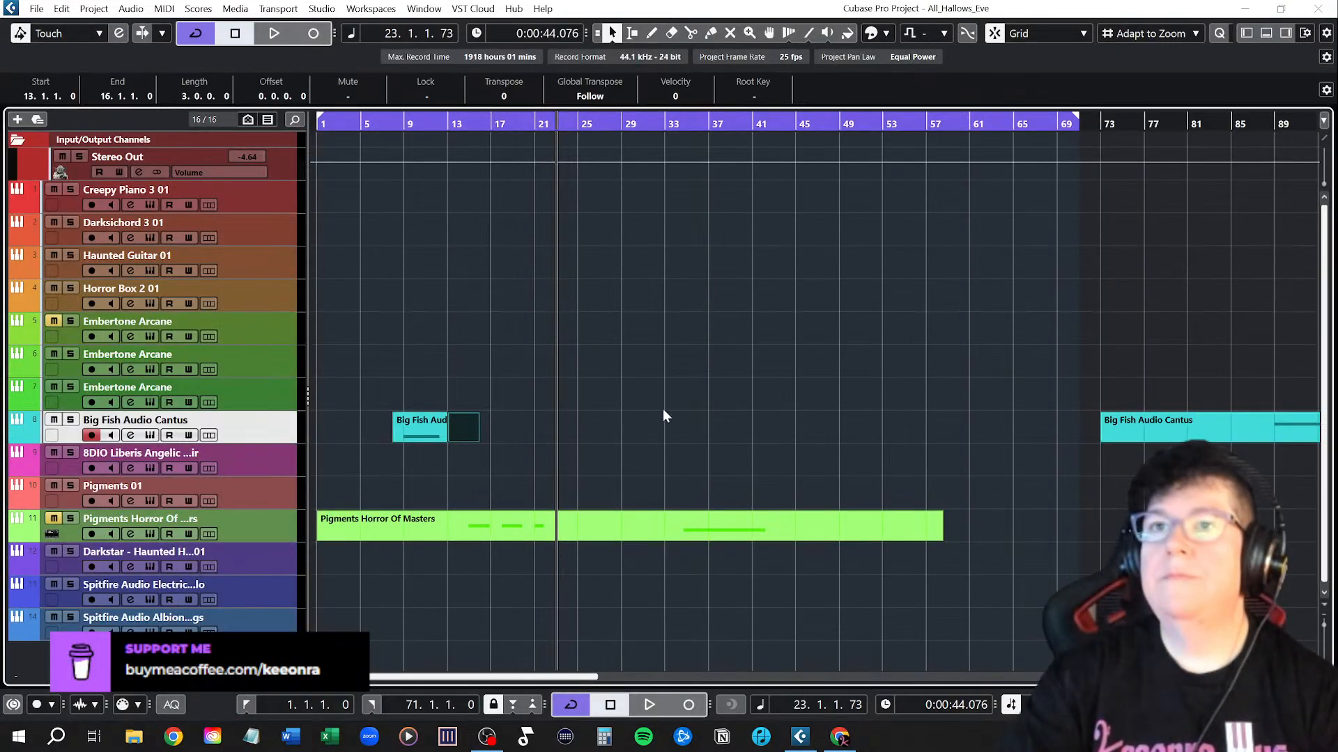
pyautogui.doubleClick(428, 424)
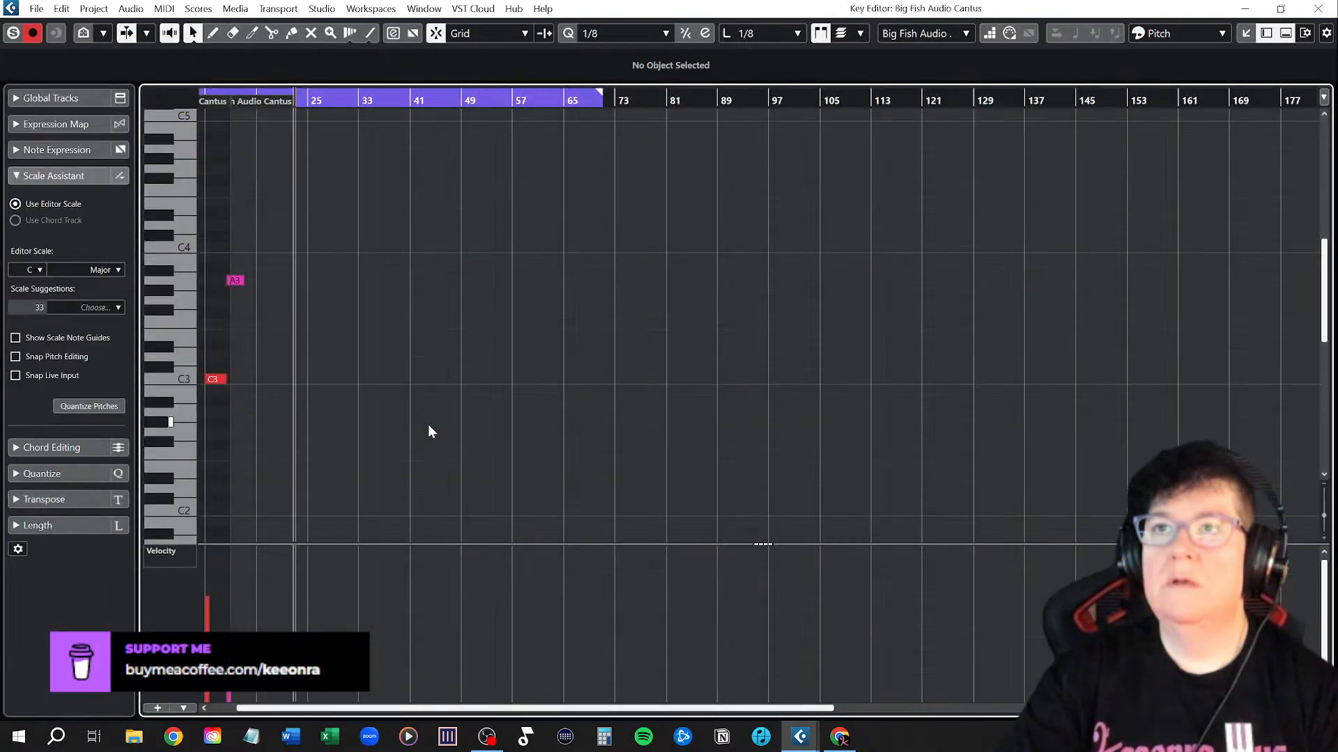
pyautogui.click(1317, 8)
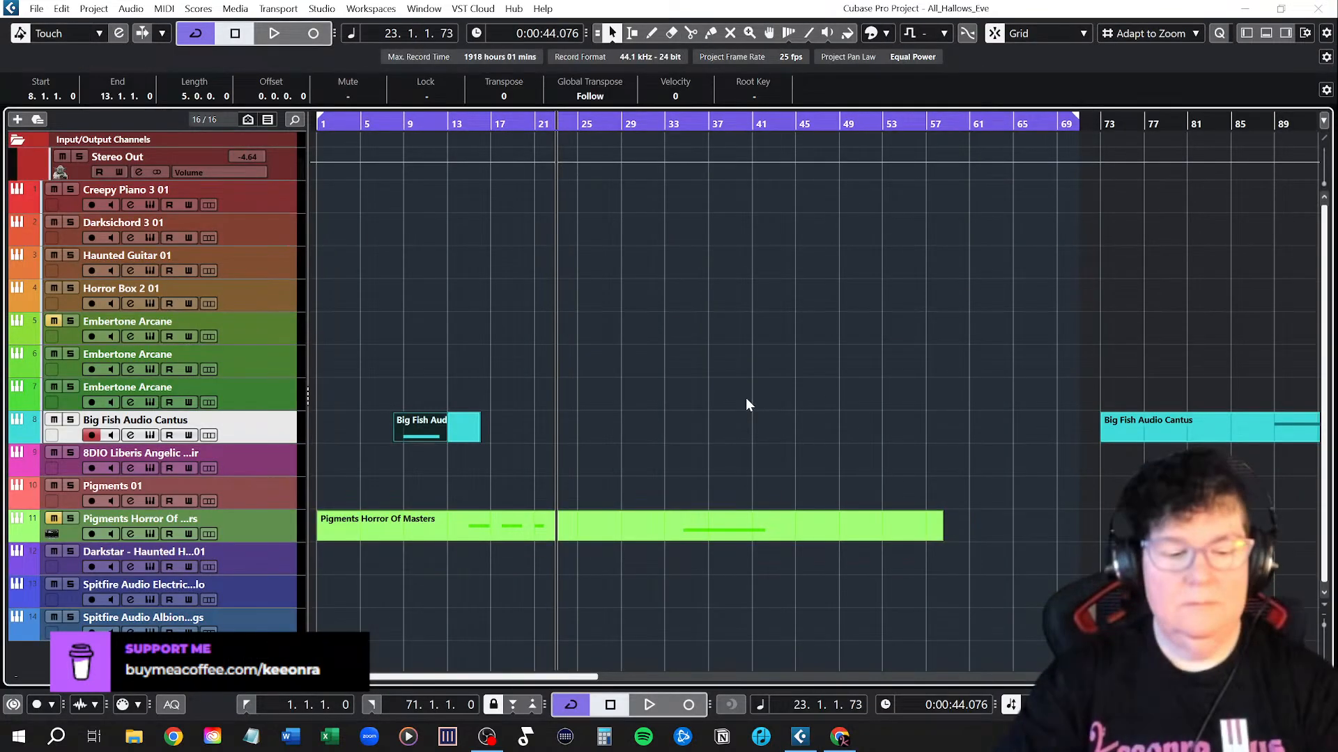
# Extend the first Cantus part to span bars 3 to 32 and split it between its two notes at about 12.2.2
pyautogui.moveTo(469, 436); pyautogui.dragTo(636, 450)
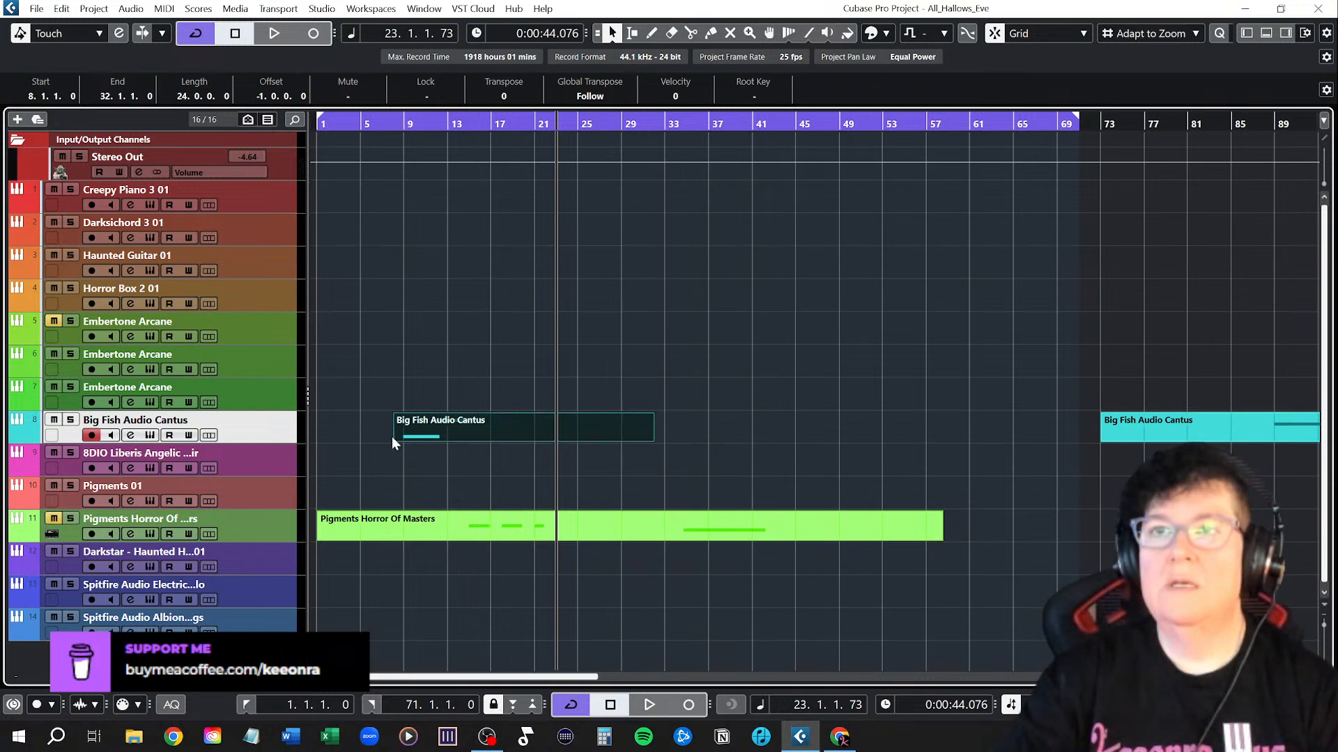
pyautogui.moveTo(391, 436); pyautogui.dragTo(335, 444)
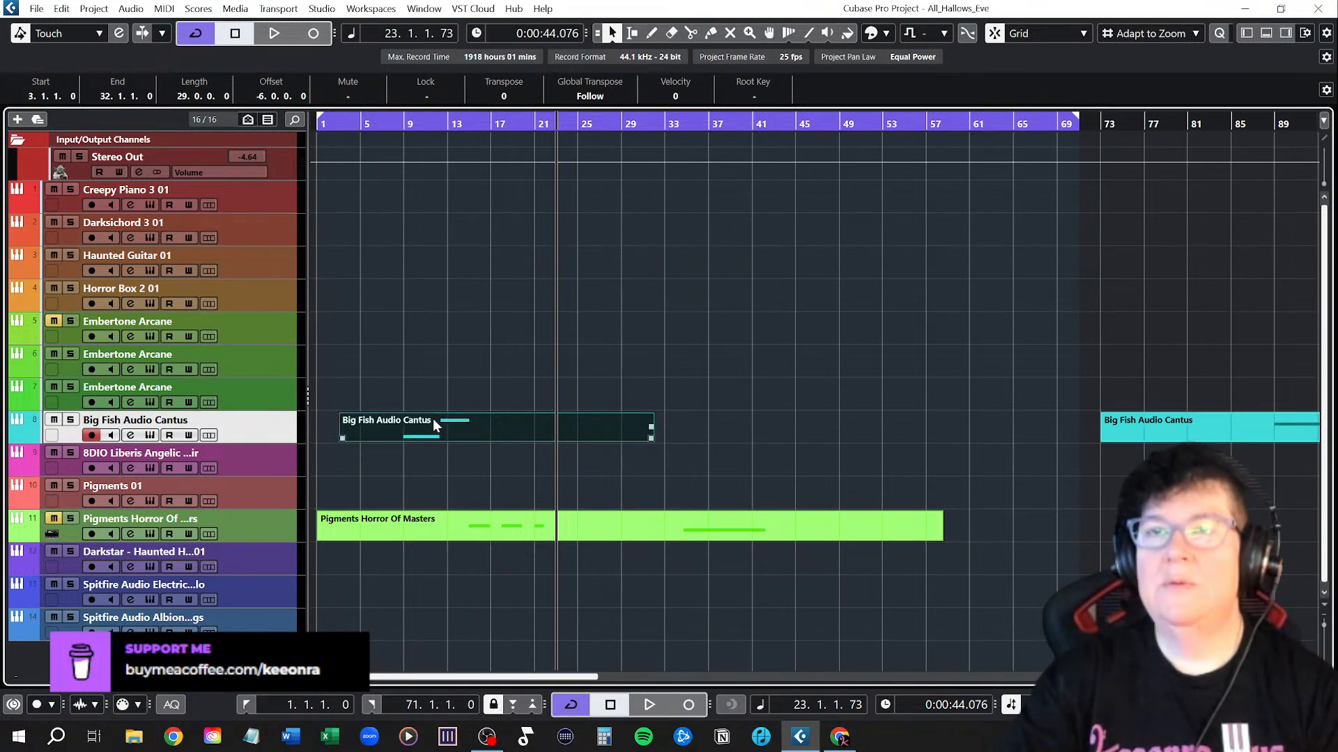
pyautogui.scroll(6, 430, 421)
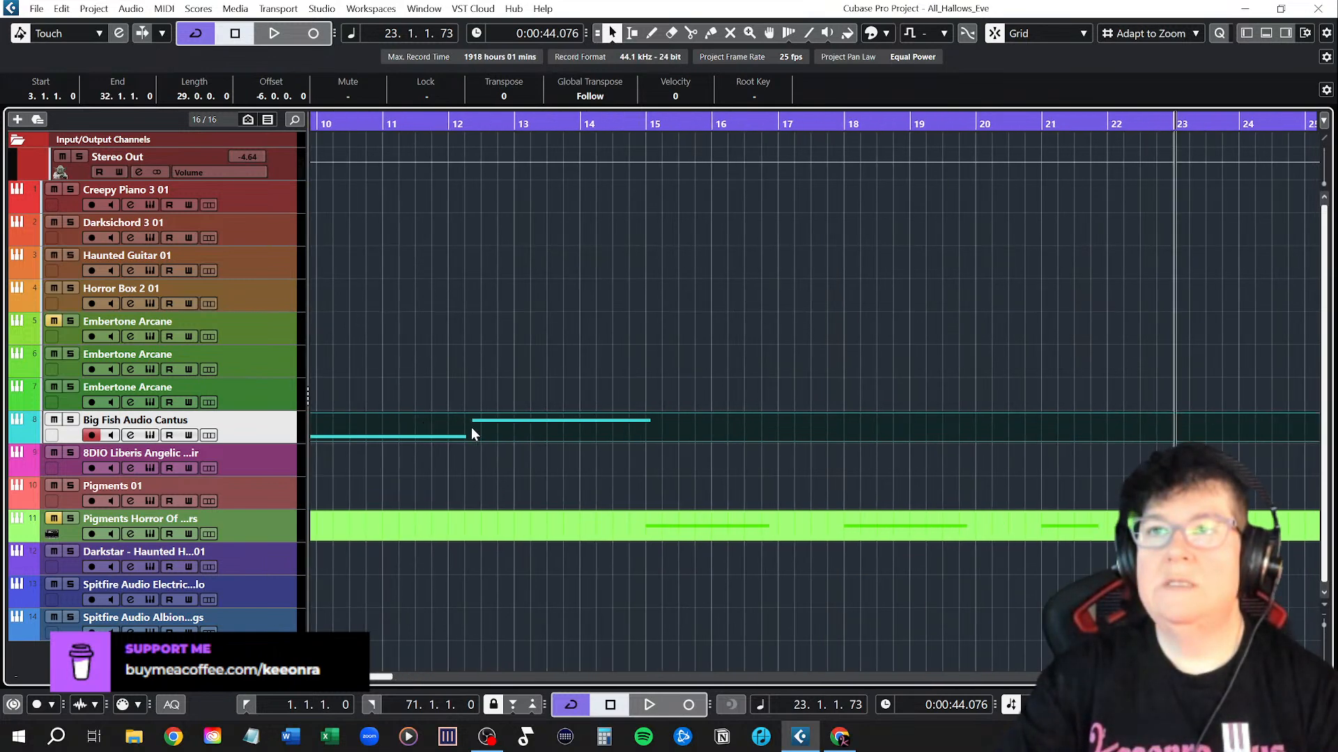
pyautogui.click(472, 126)
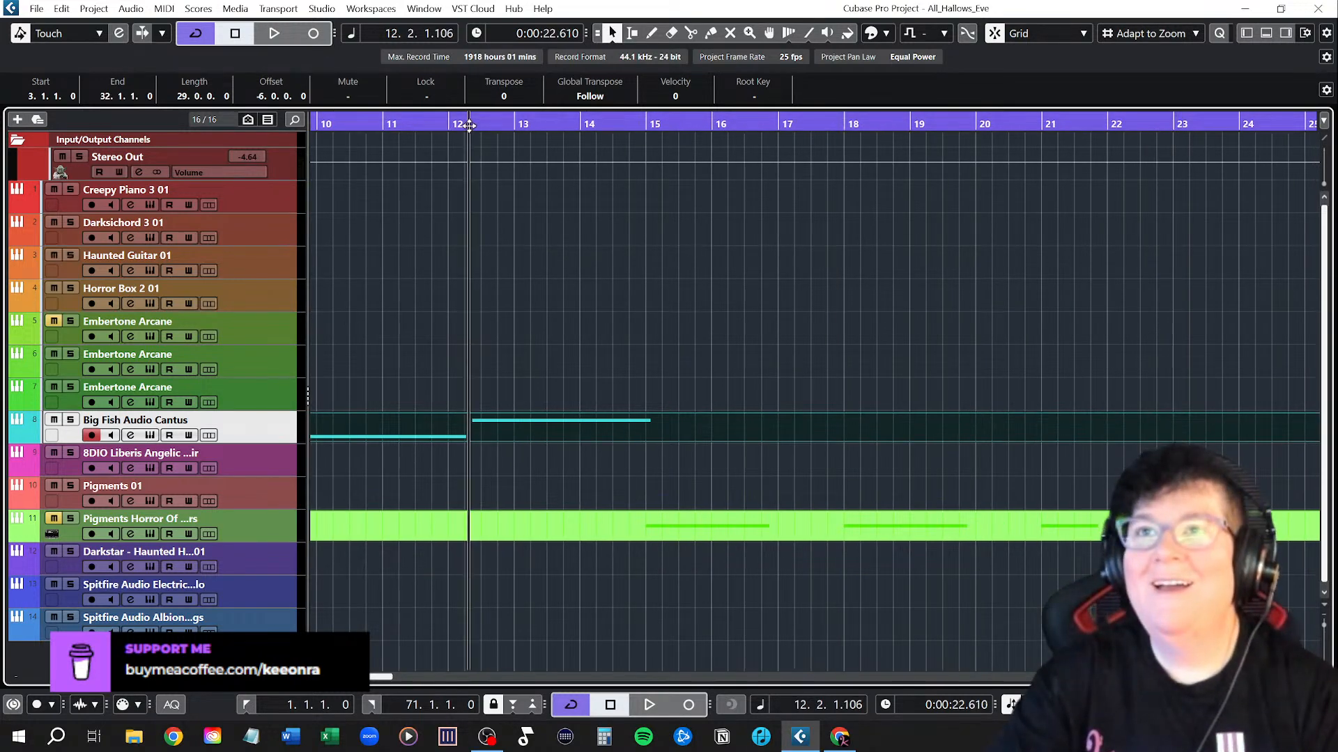
pyautogui.click(472, 126)
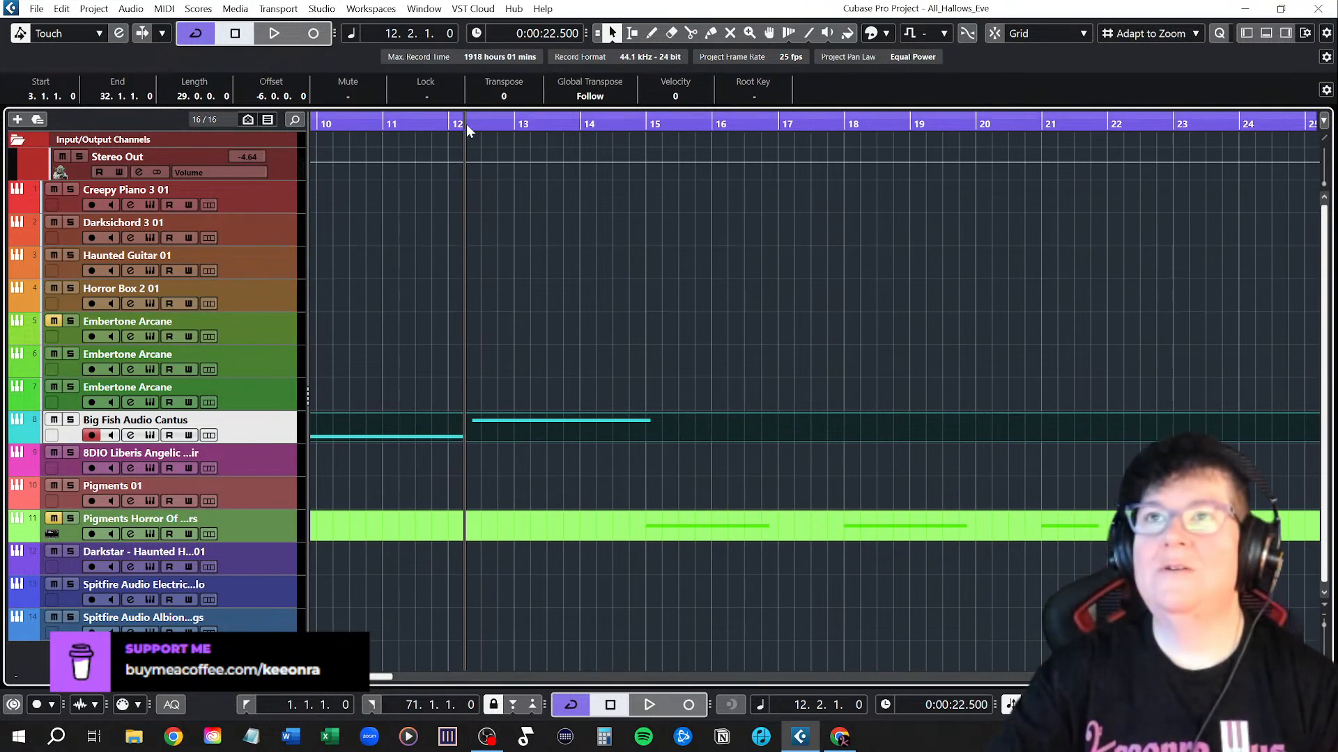
pyautogui.scroll(4, 487, 179)
pyautogui.click(435, 121)
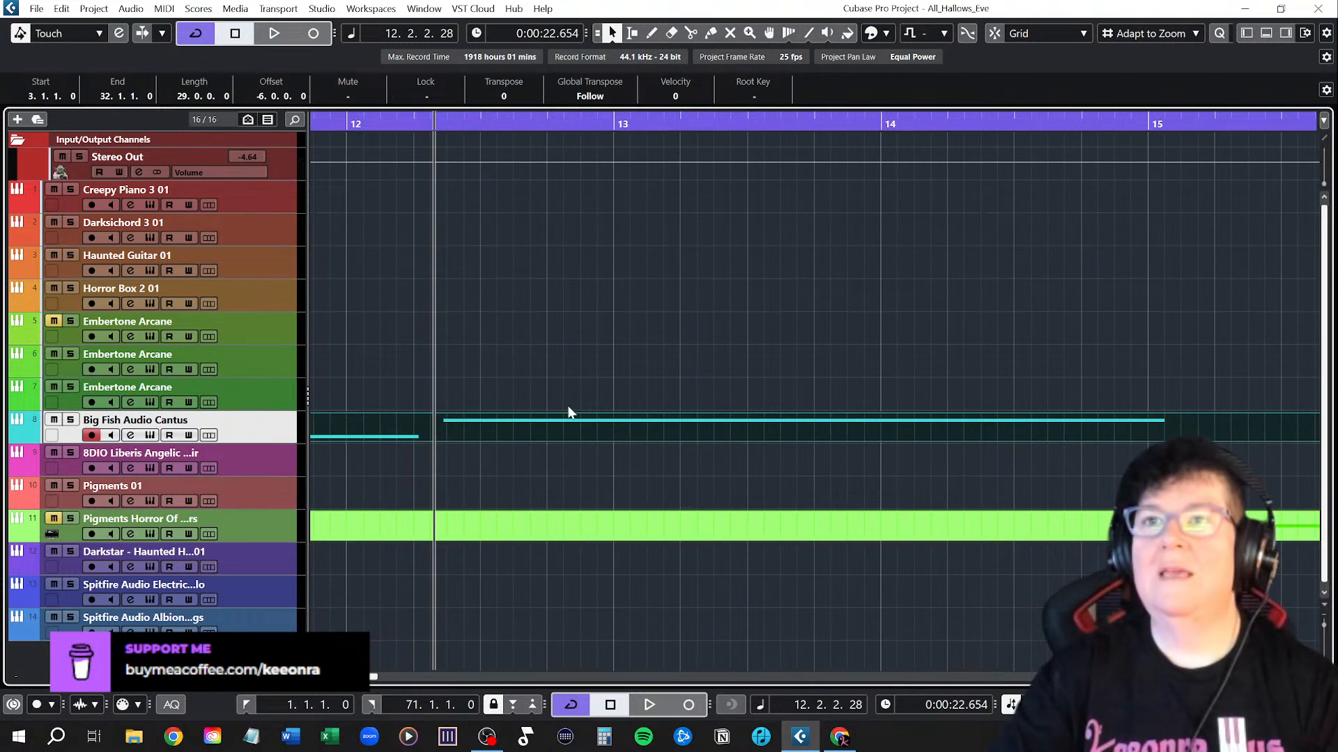
pyautogui.rightClick(560, 352)
pyautogui.click(624, 347)
pyautogui.click(439, 427)
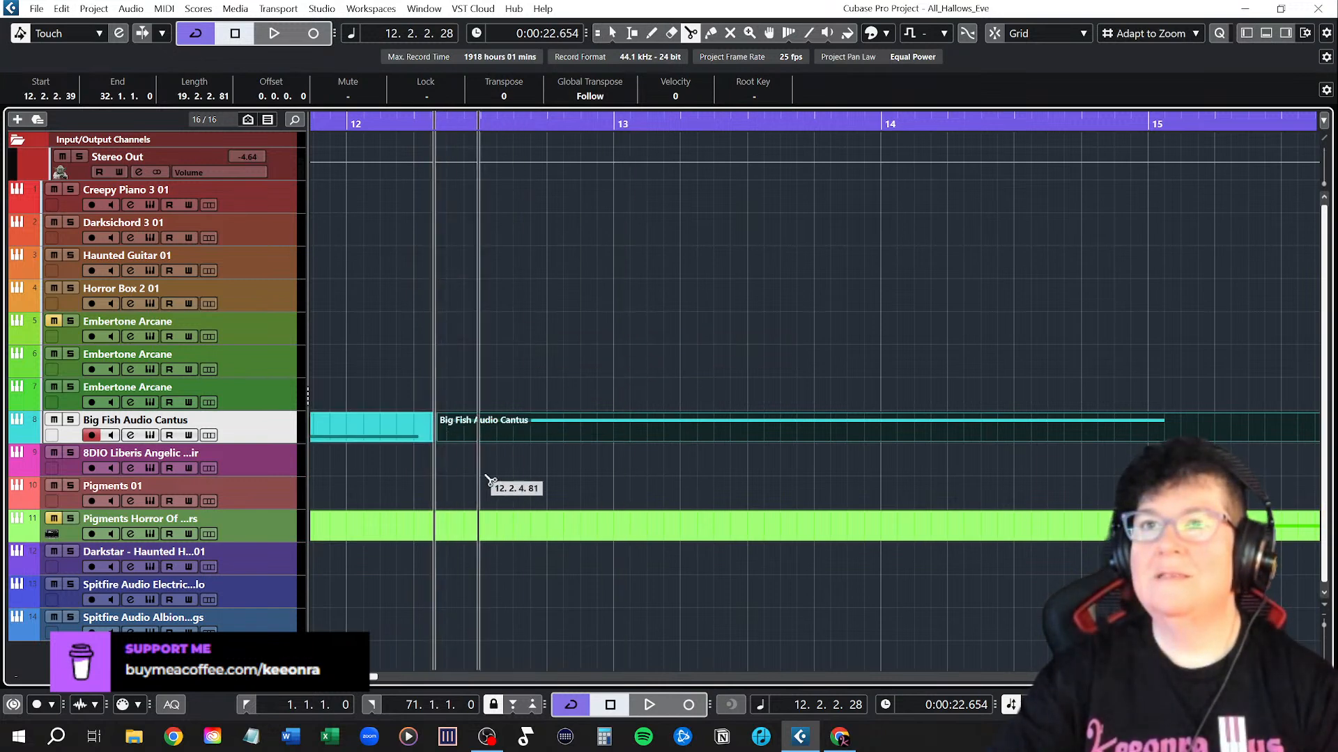
pyautogui.press('1')
# Trim the first Cantus part to start at bar 9, and shorten the second part and move it to bar 17
pyautogui.scroll(-2, 437, 478)
pyautogui.scroll(-5, 437, 479)
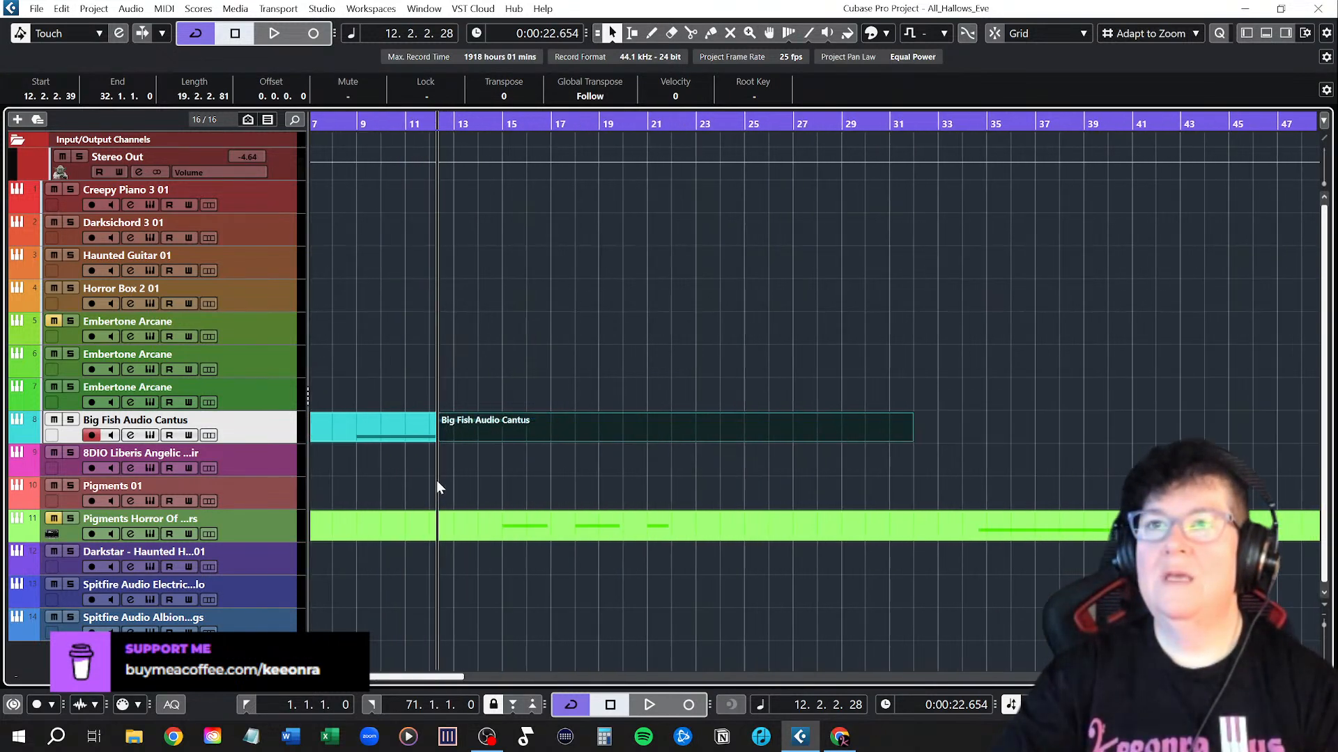
pyautogui.moveTo(649, 439); pyautogui.dragTo(490, 439)
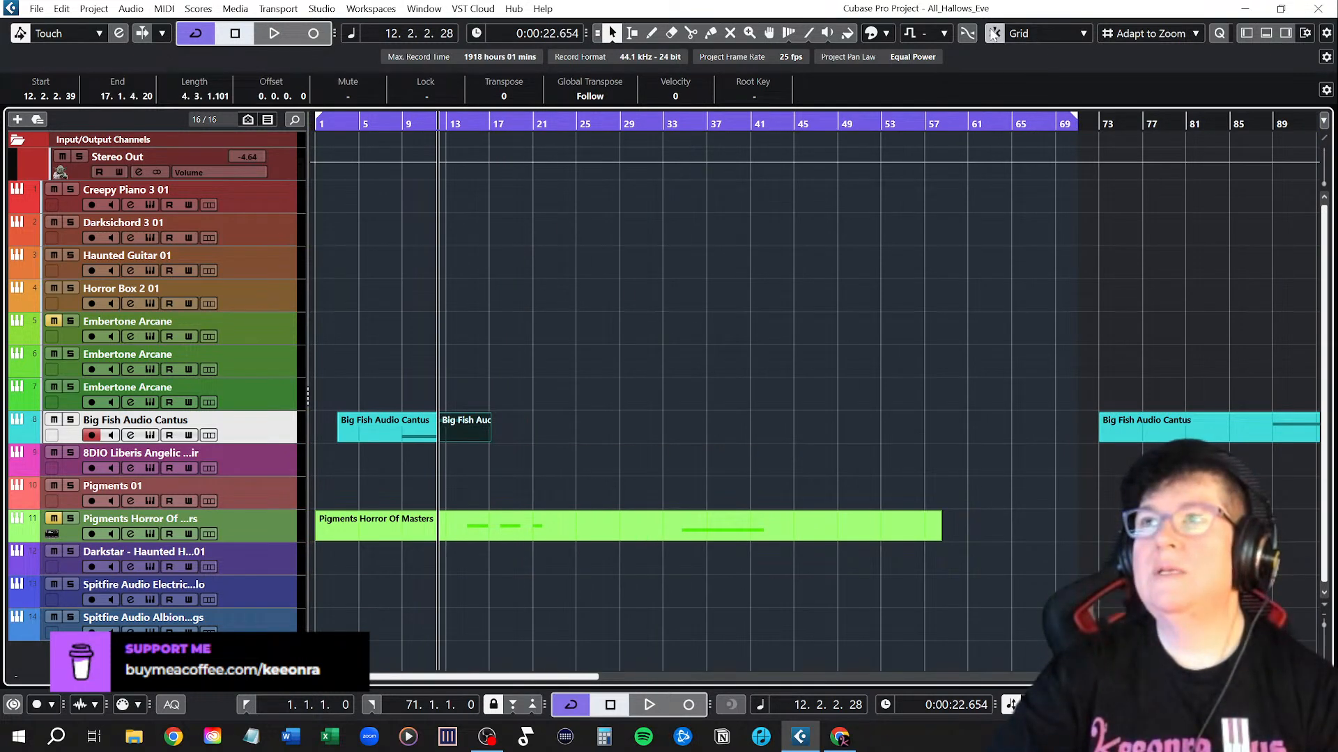
pyautogui.moveTo(338, 440); pyautogui.dragTo(520, 428)
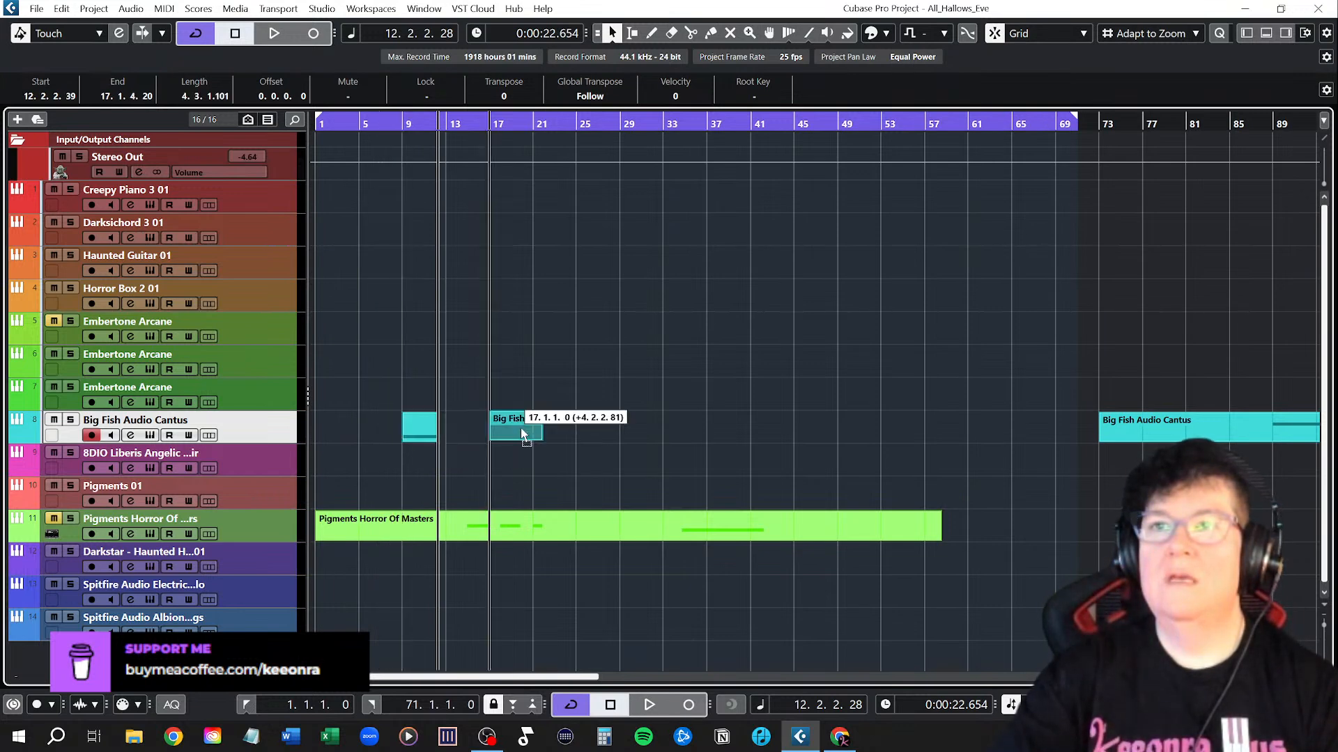
# Move the A3 note of the second Cantus part back to bar 15 in the Key Editor and close the editor
pyautogui.doubleClick(514, 430)
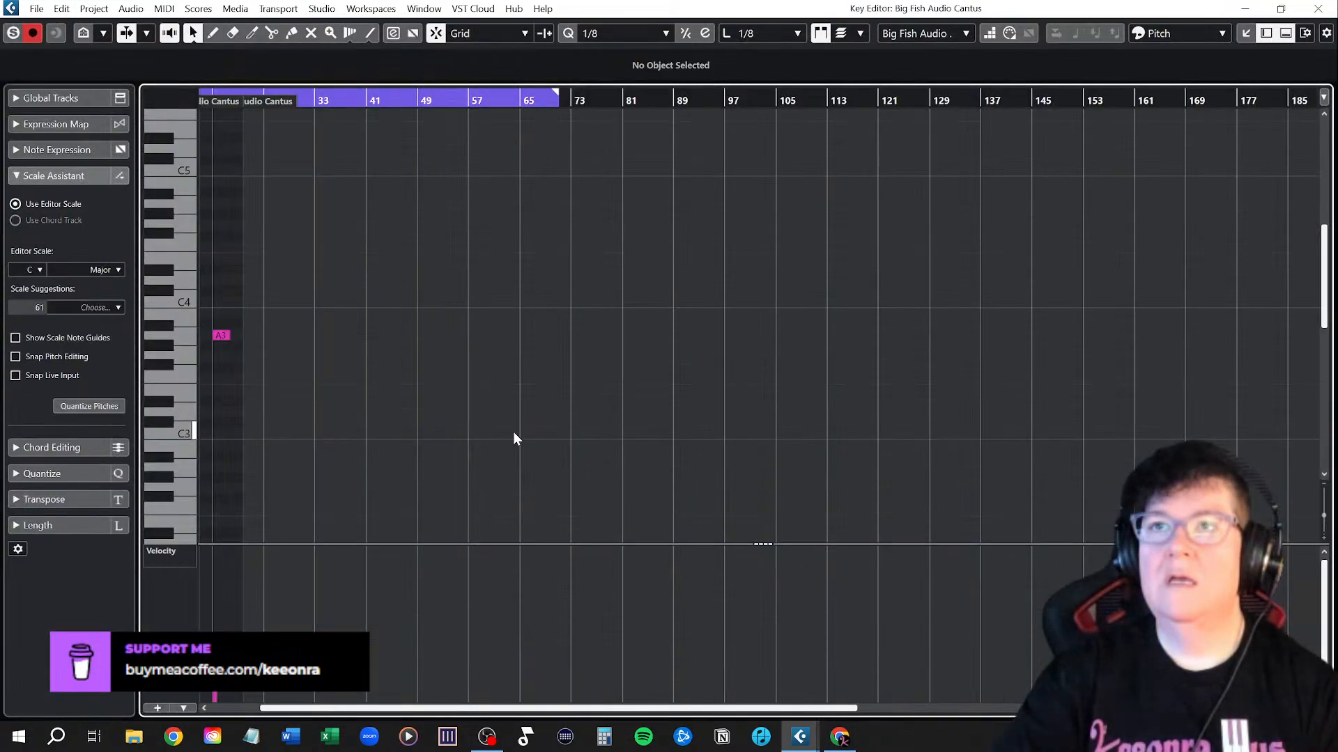
pyautogui.hscroll(-2, 328, 555)
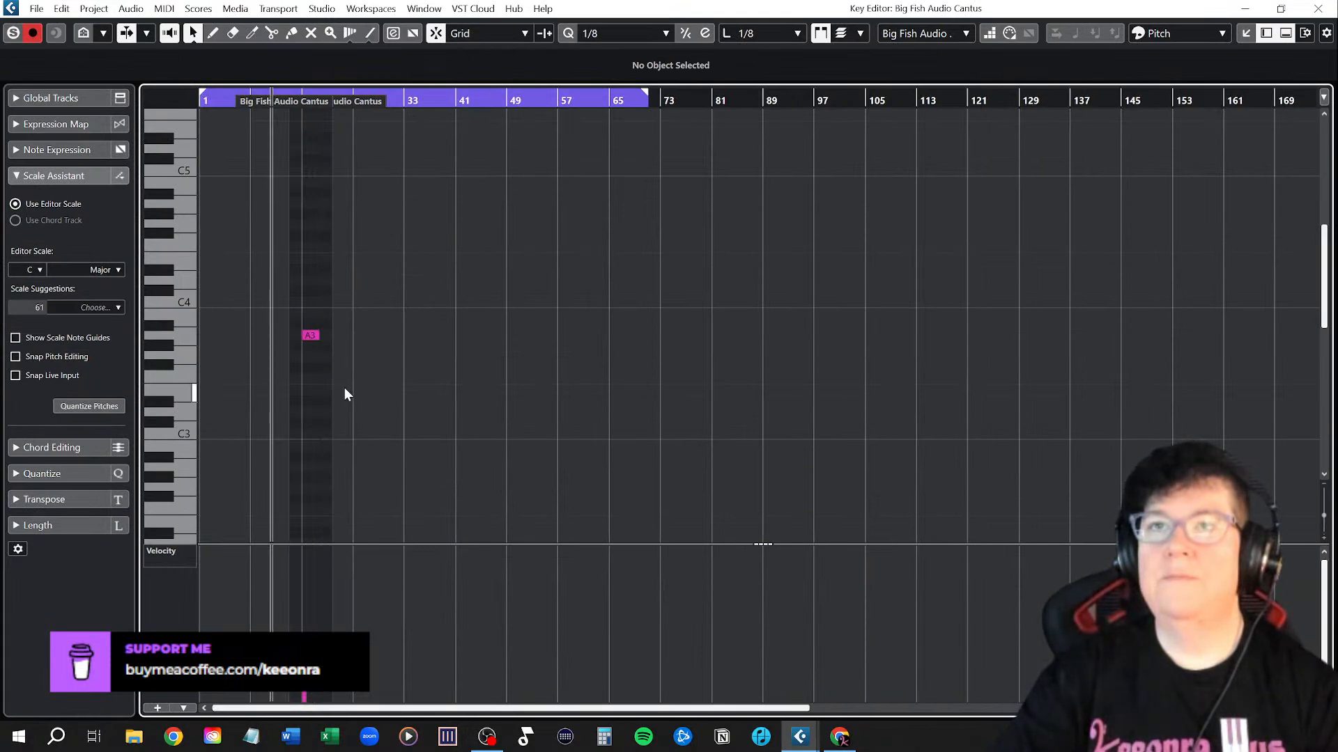
pyautogui.scroll(4, 294, 406)
pyautogui.moveTo(348, 336); pyautogui.dragTo(298, 333)
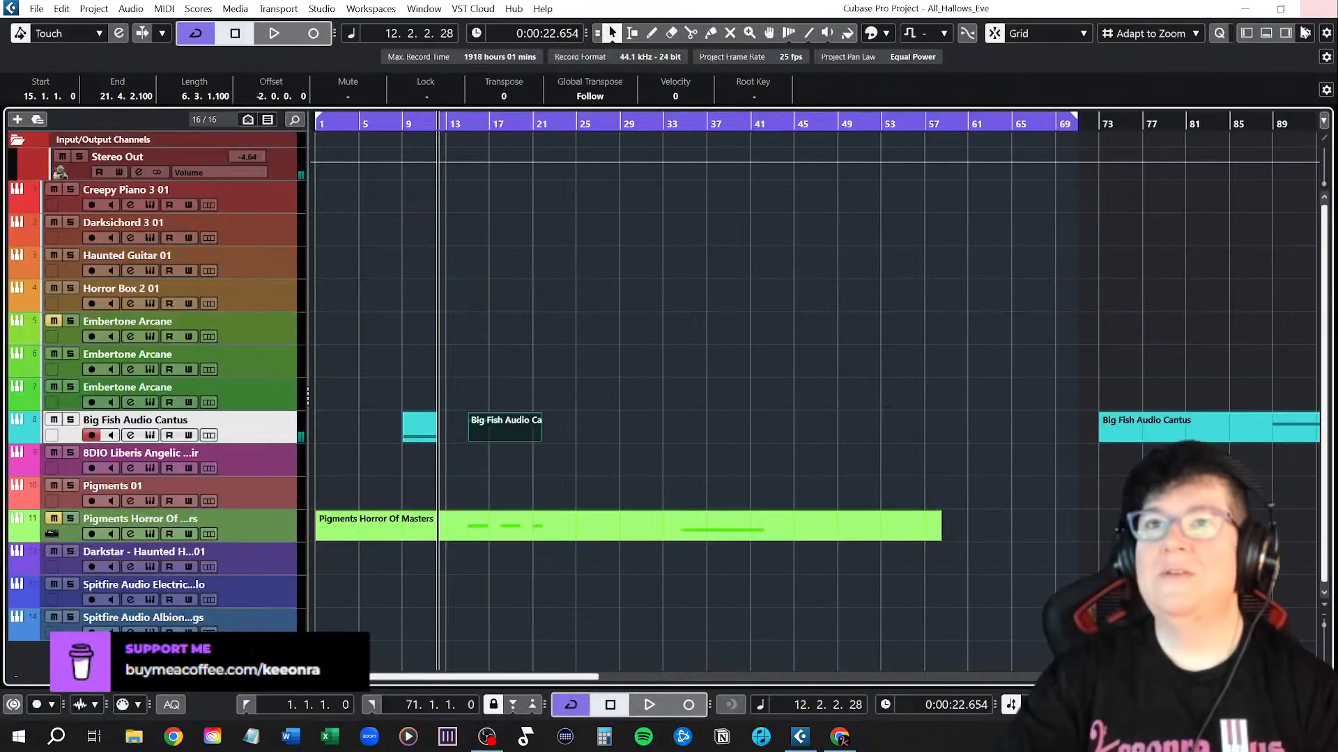
pyautogui.click(1318, 9)
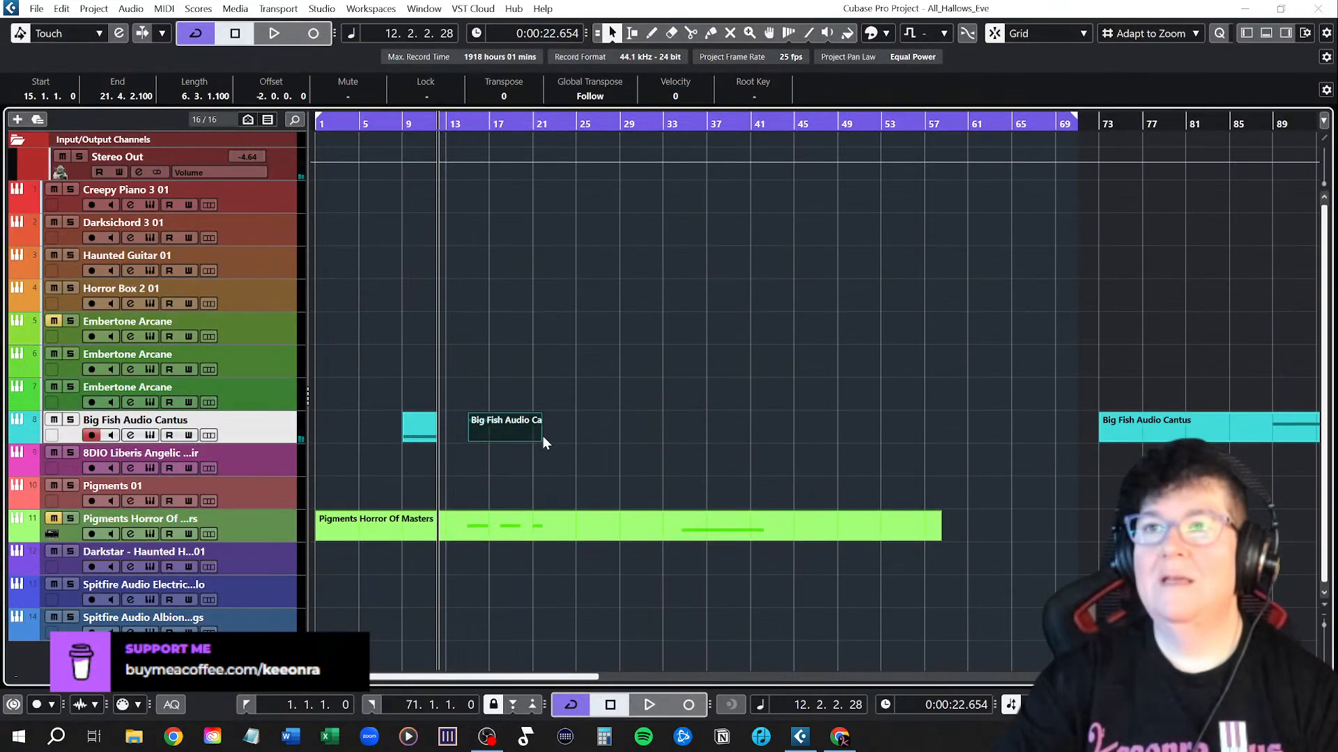
# Enlarge the track rows, shorten the second Cantus part to three bars and move it to start at bar 17
pyautogui.hotkey('shift', 'h')
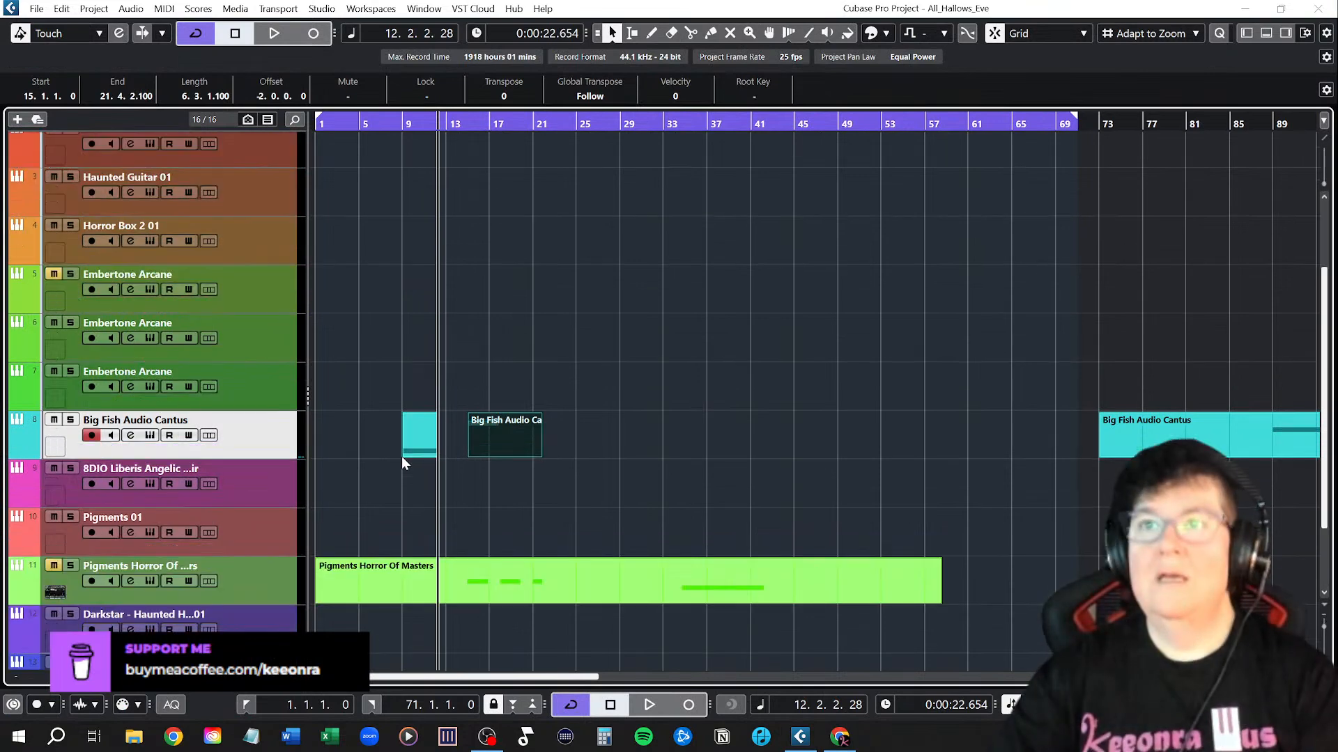
pyautogui.moveTo(539, 453); pyautogui.dragTo(500, 457)
pyautogui.click(544, 463)
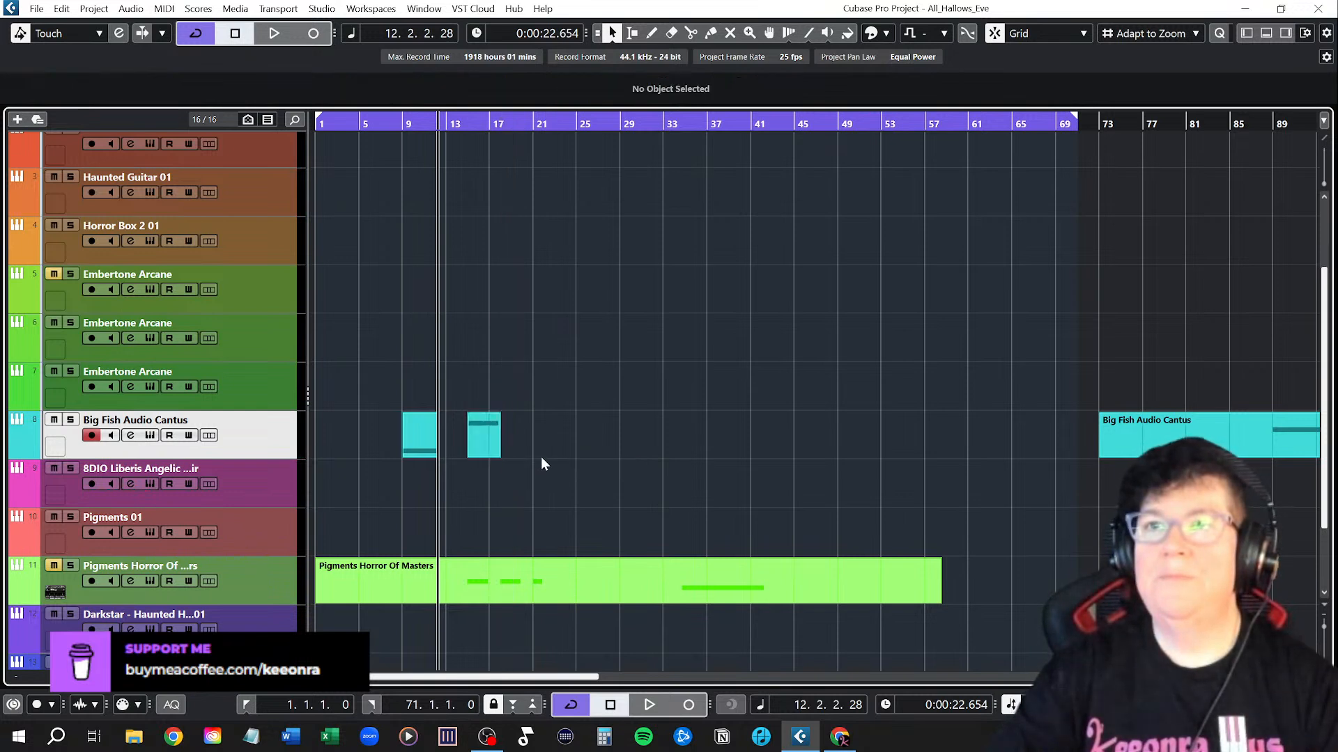
pyautogui.click(398, 128)
pyautogui.moveTo(490, 425); pyautogui.dragTo(501, 429)
# Play the chants from bar 9 and place the last Cantus part at bar 34 with its empty lead-in trimmed
pyautogui.press('space')
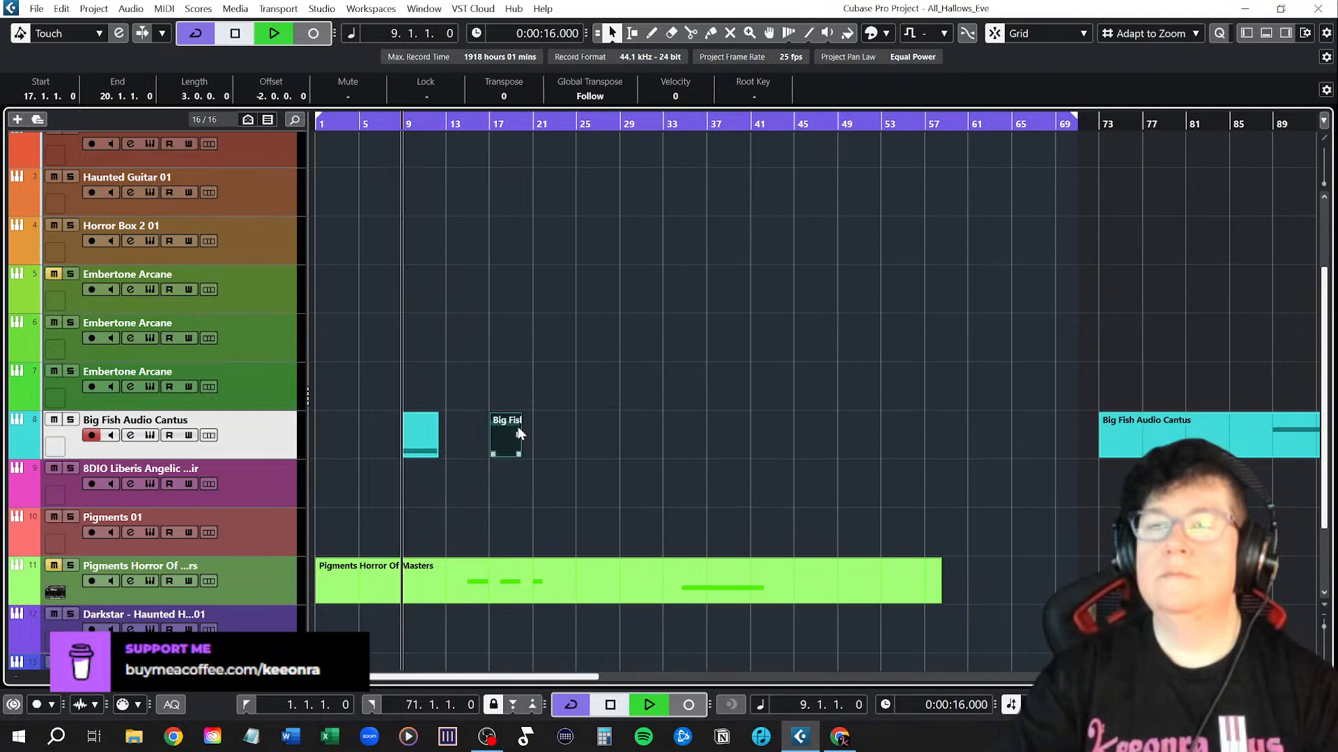
pyautogui.moveTo(1153, 423); pyautogui.dragTo(732, 457)
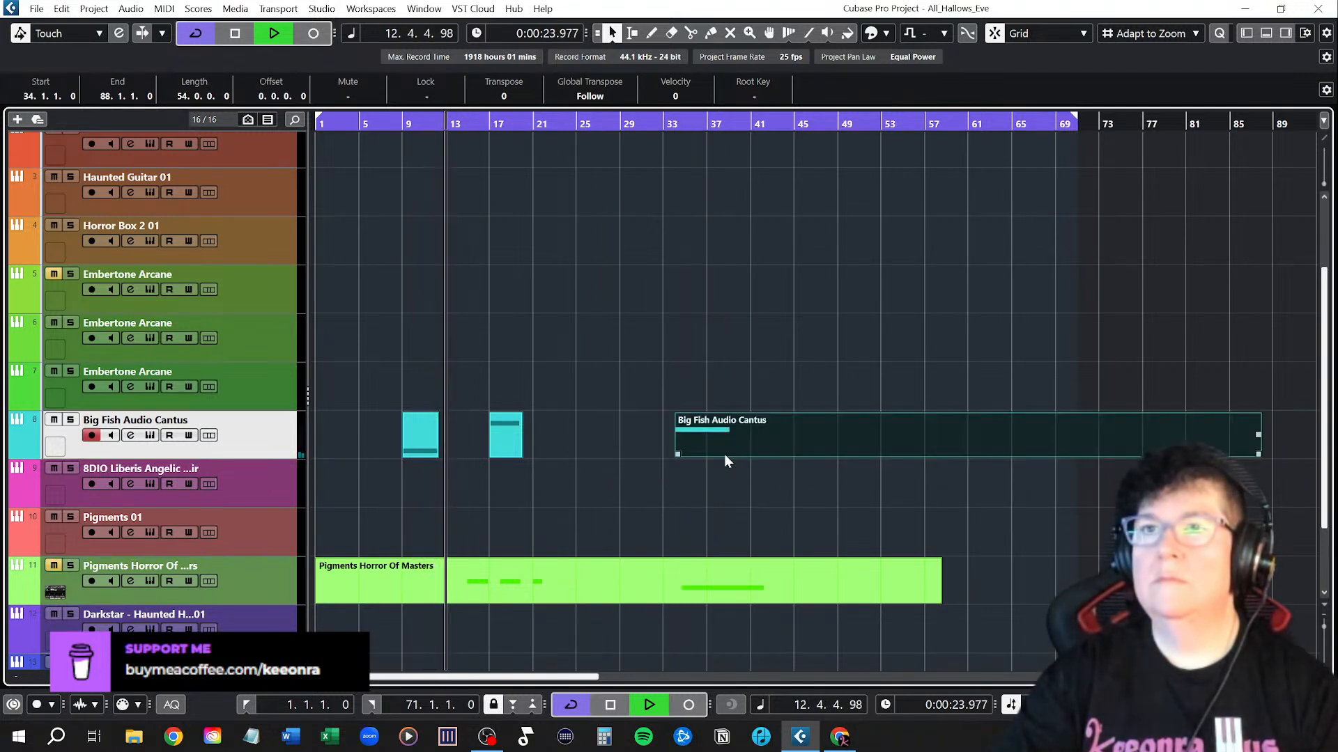
# Move the second Cantus part to bar 13 and the last one to bar 17, shortening the last part to six bars
pyautogui.press('space')
pyautogui.moveTo(512, 453); pyautogui.dragTo(468, 444)
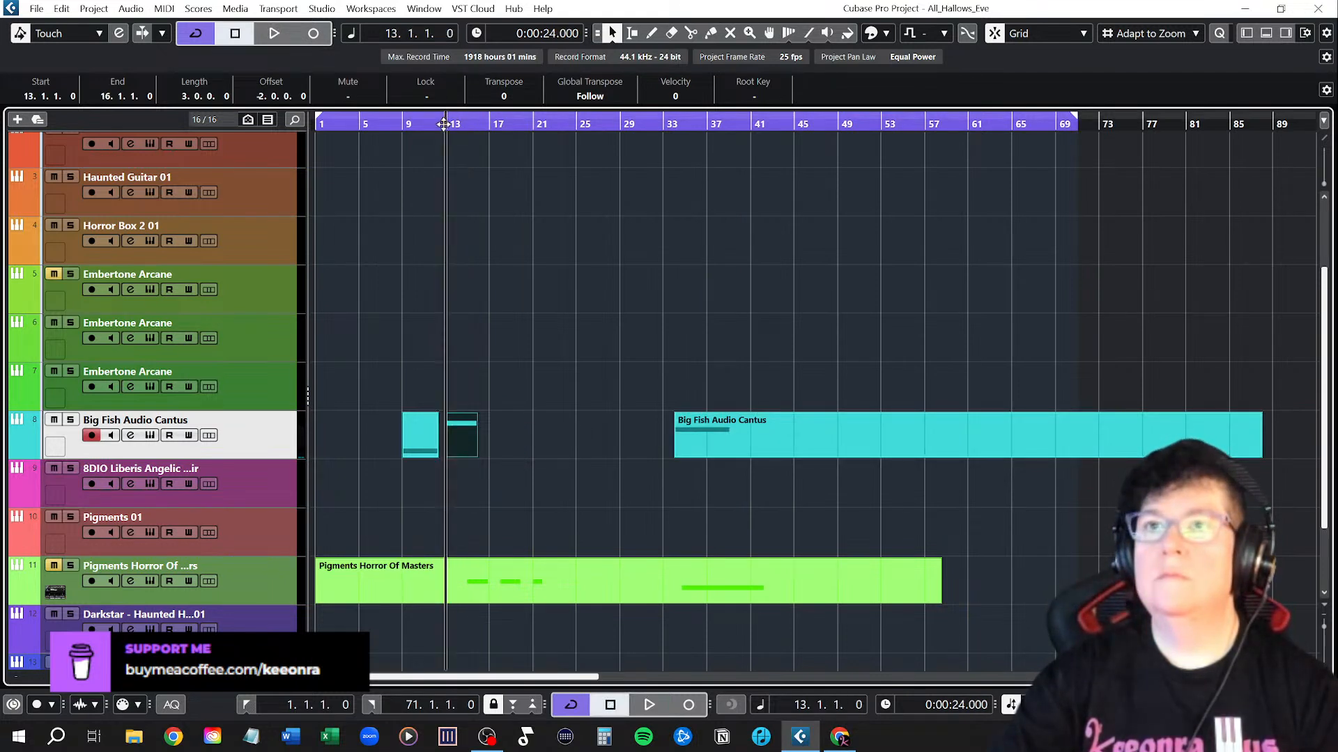
pyautogui.press('space')
pyautogui.moveTo(771, 454); pyautogui.dragTo(589, 448)
pyautogui.moveTo(1075, 454); pyautogui.dragTo(553, 454)
pyautogui.click(662, 421)
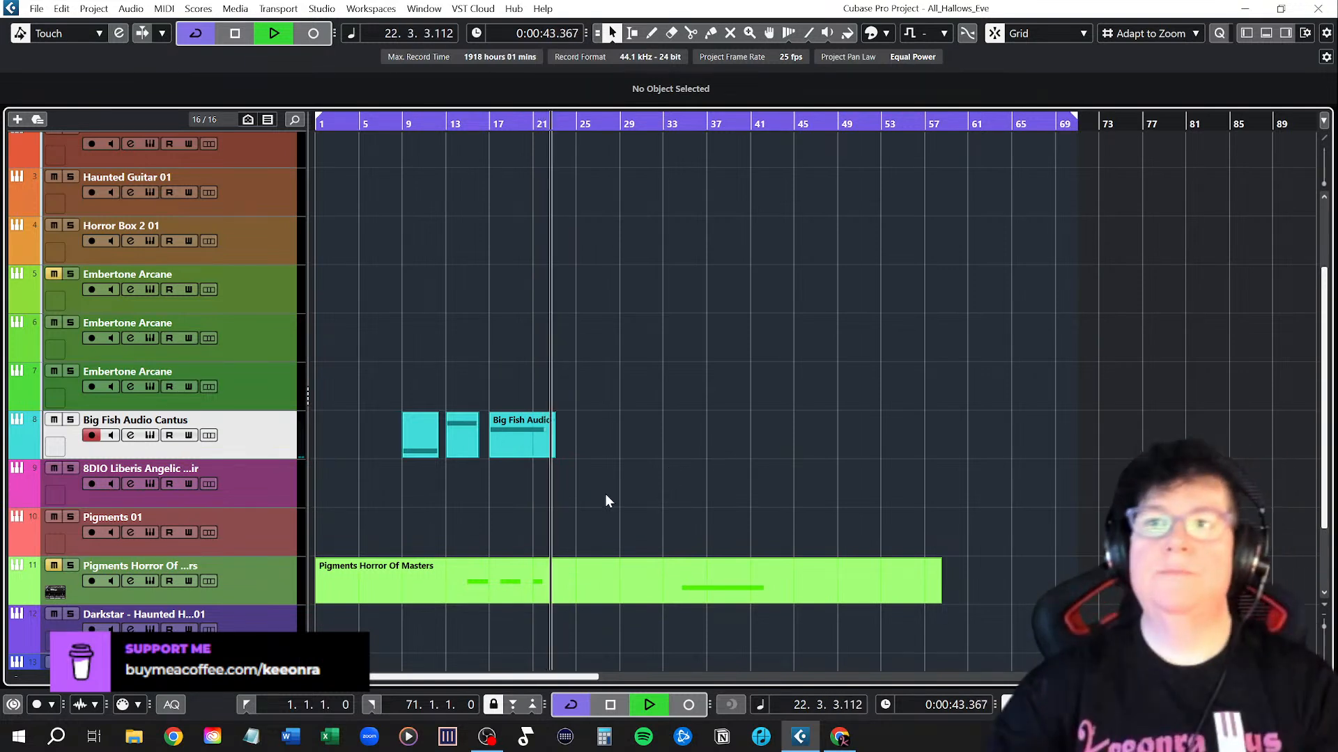
pyautogui.press('space')
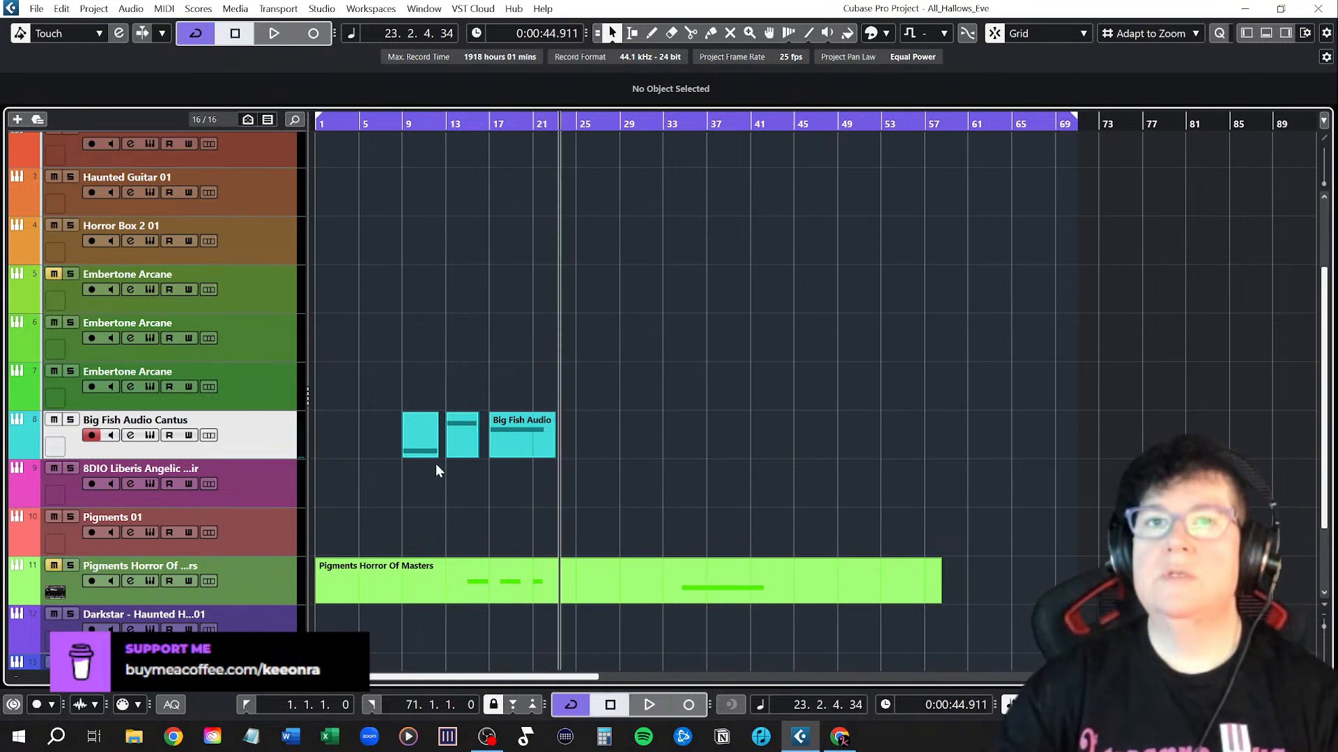
# Render the first Cantus part in place as audio with the custom name Cantus Audio
pyautogui.click(420, 435)
pyautogui.rightClick(420, 435)
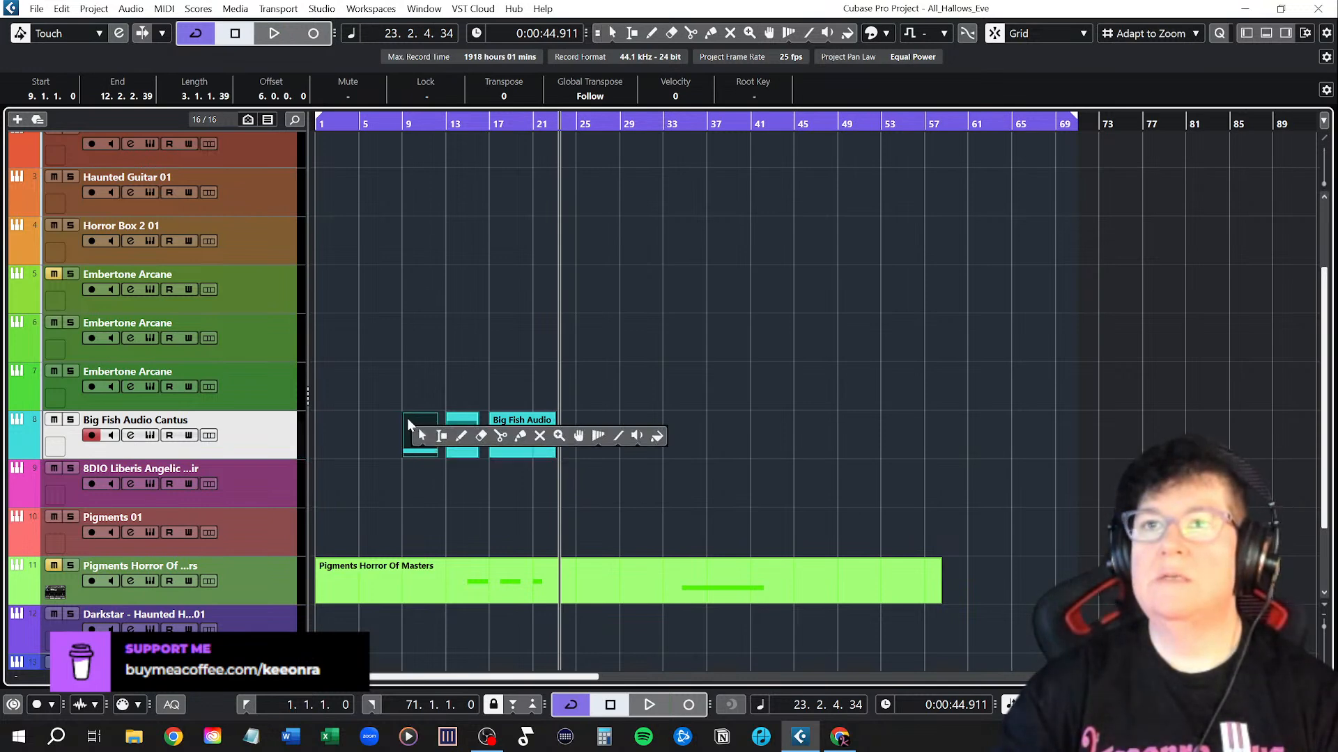
pyautogui.click(421, 420)
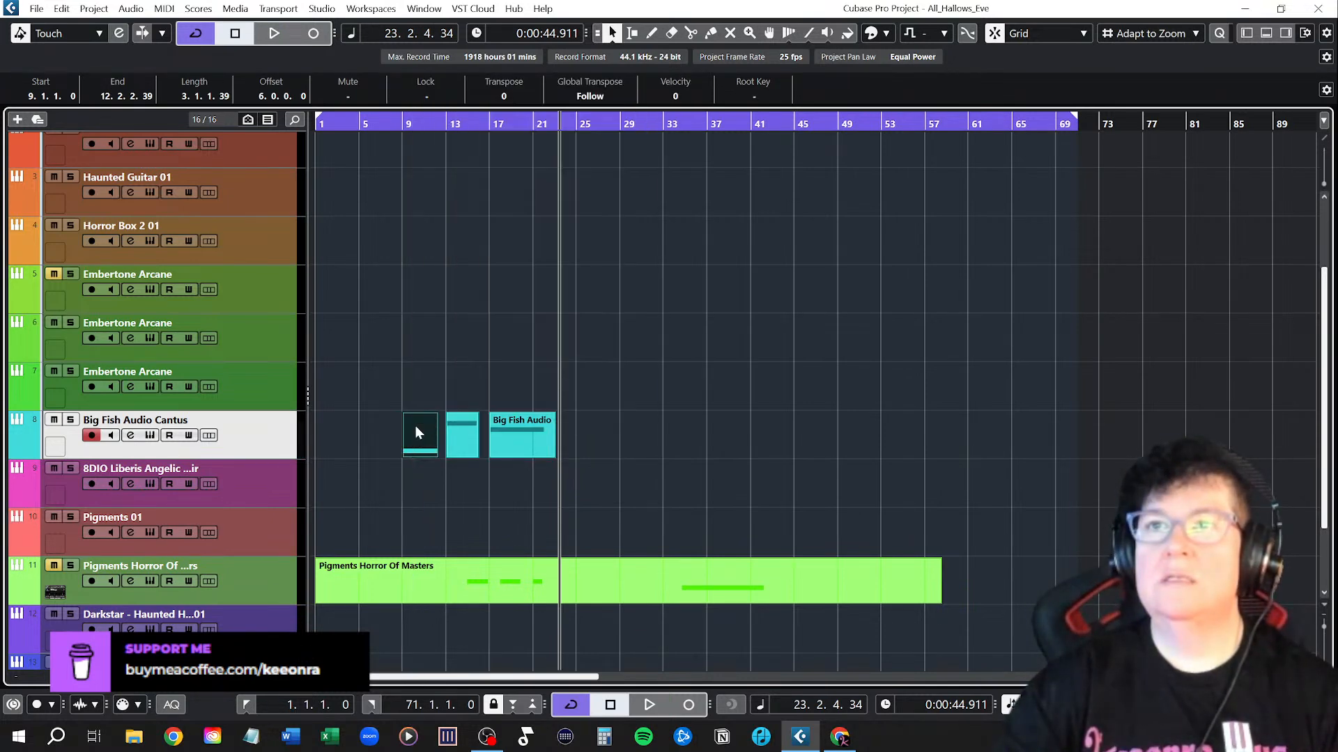
pyautogui.rightClick(416, 425)
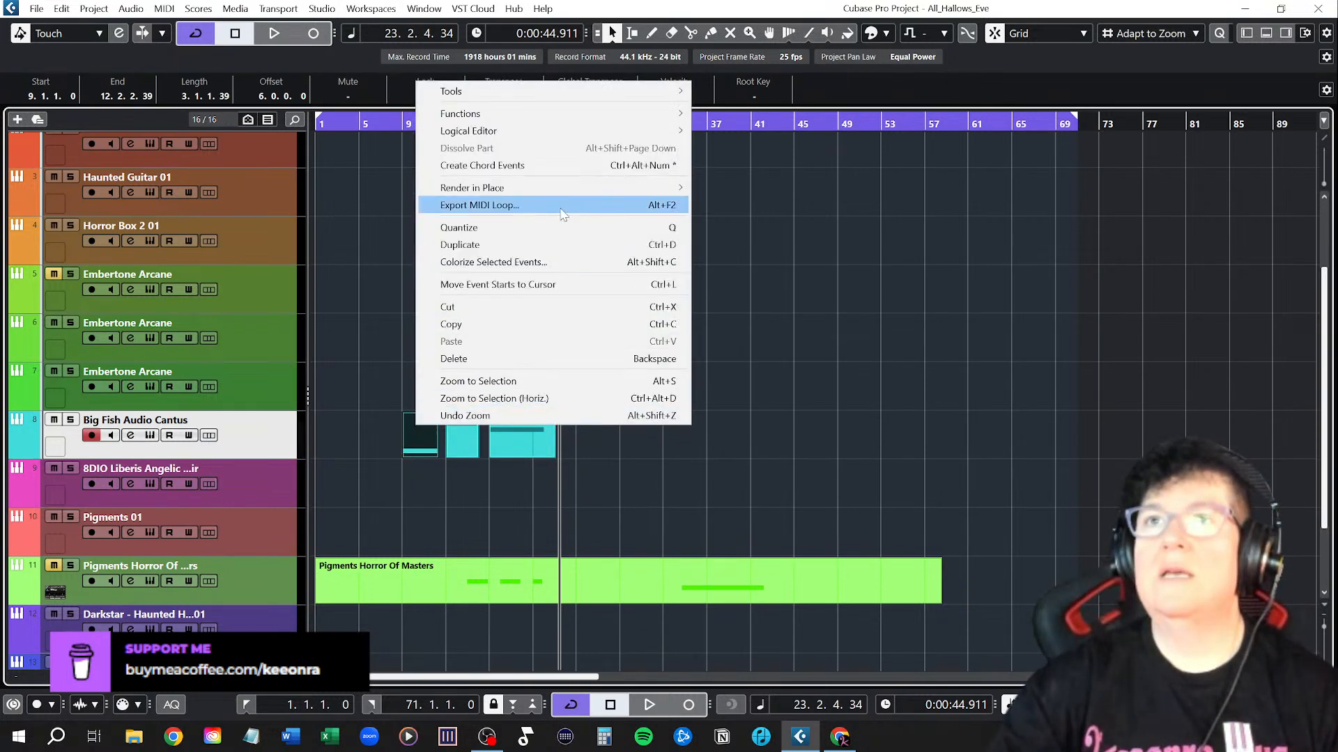
pyautogui.moveTo(614, 188)
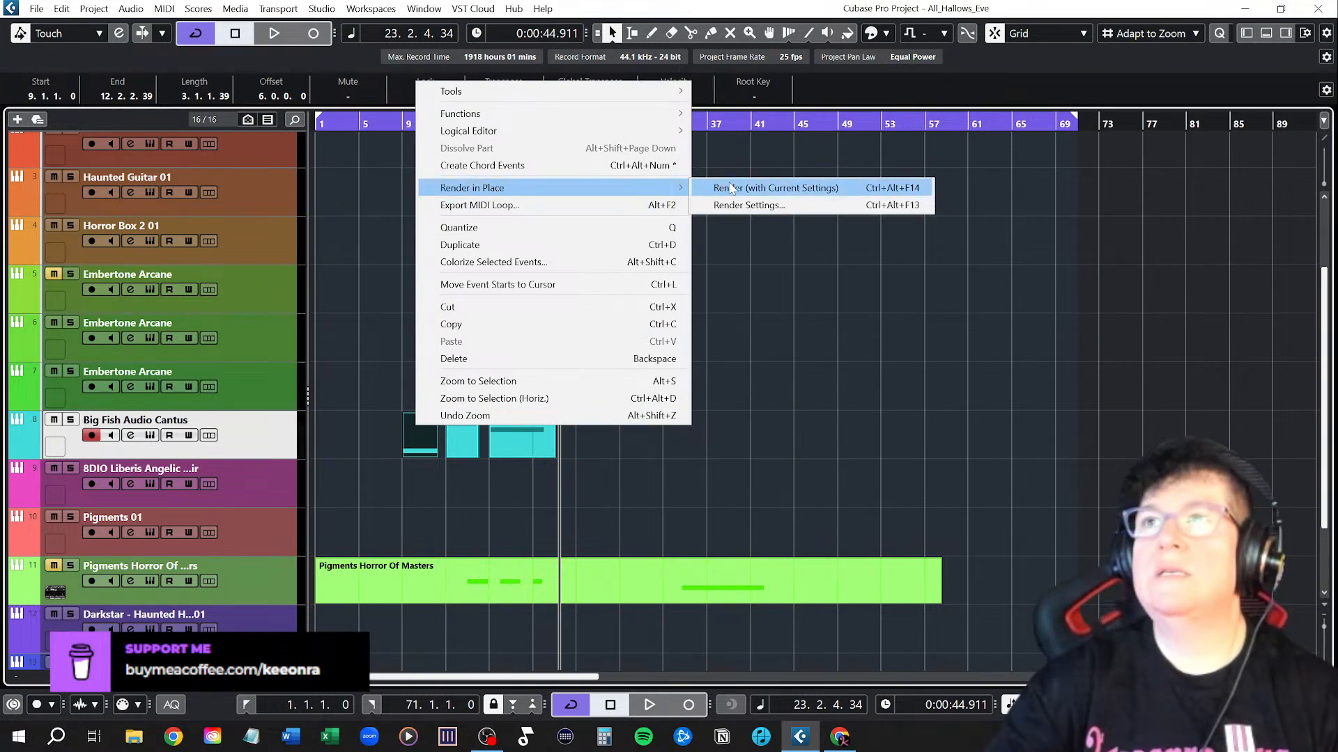
pyautogui.click(745, 207)
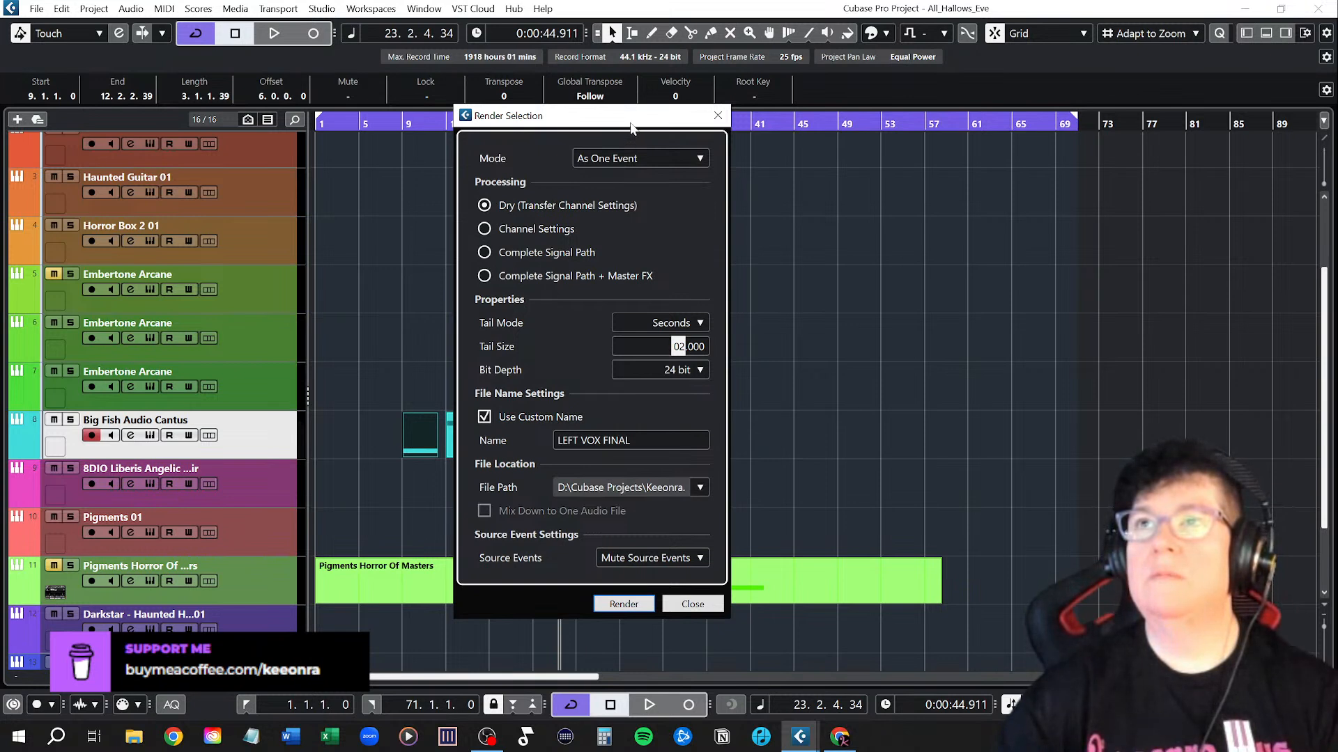
pyautogui.click(641, 439)
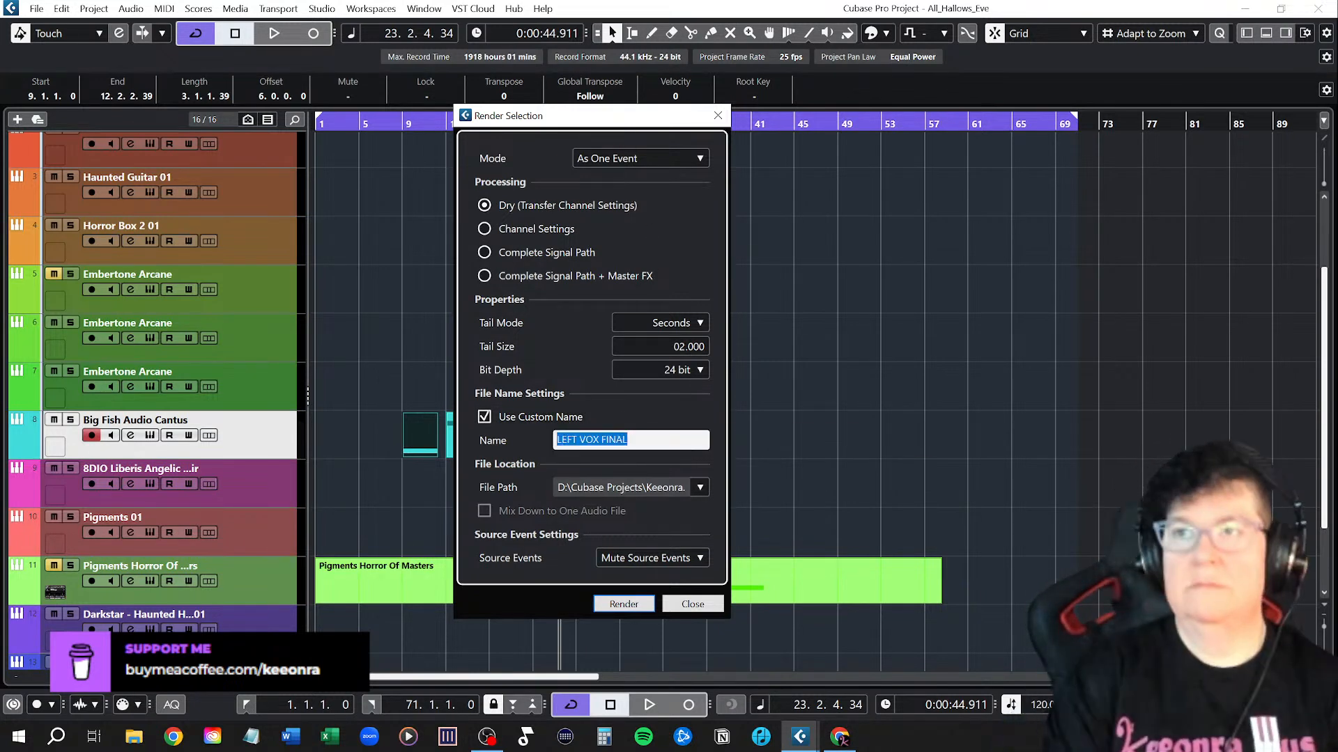
pyautogui.write('Cantus Audio')
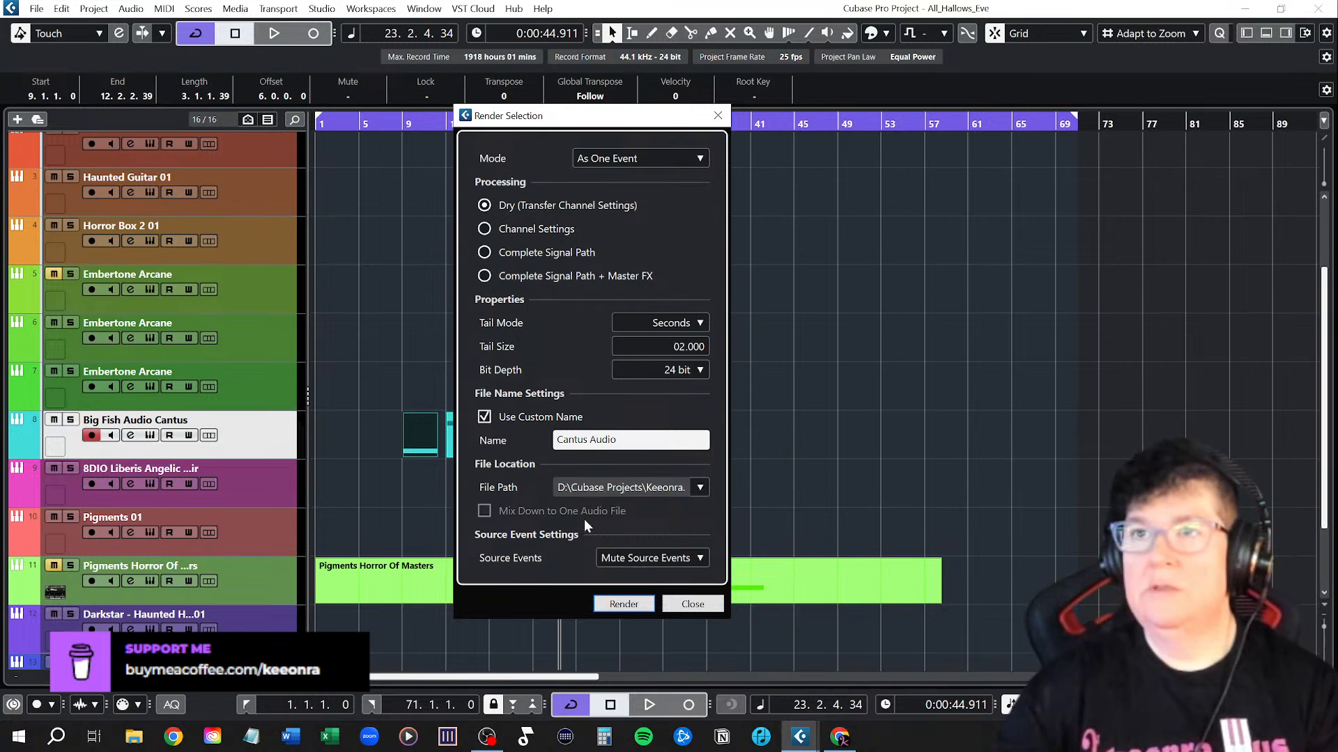
pyautogui.click(623, 604)
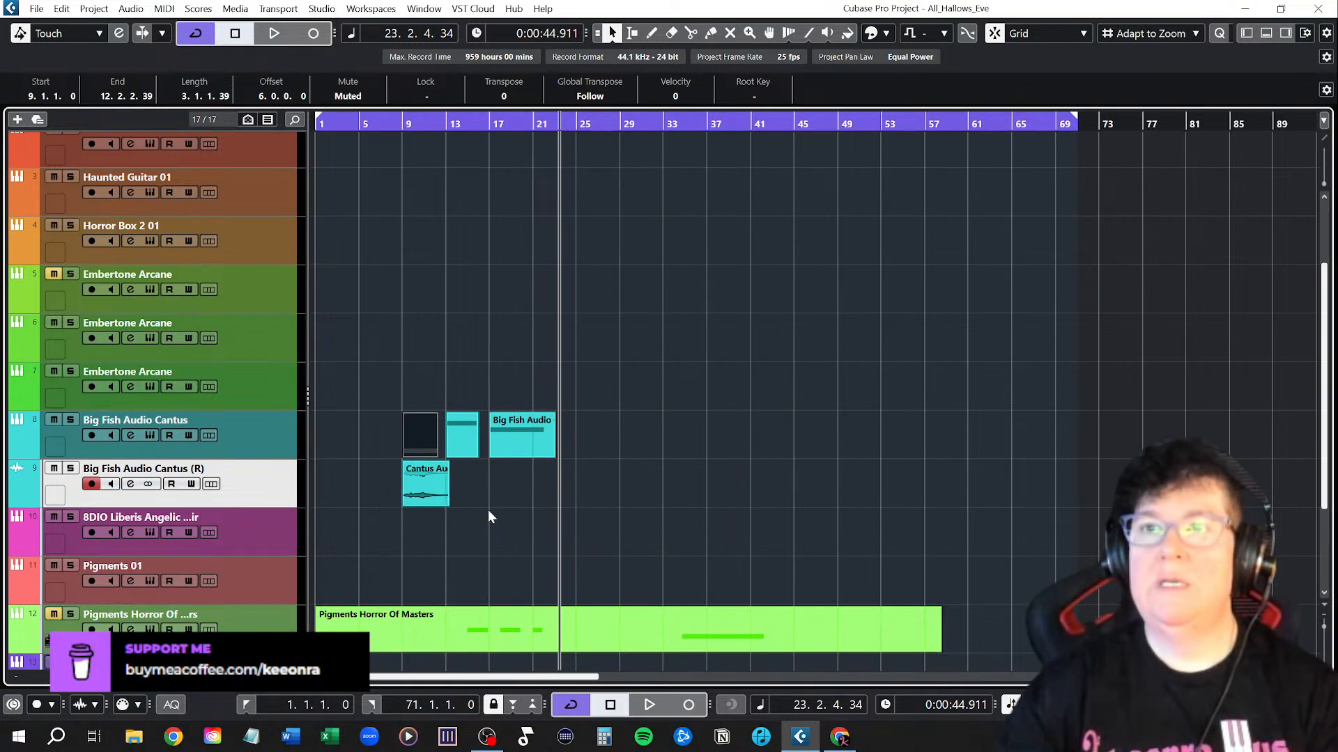
# Move the last Cantus part to bar 25 and the second part to bar 17
pyautogui.moveTo(526, 443); pyautogui.dragTo(571, 445)
pyautogui.click(471, 438)
pyautogui.moveTo(472, 444); pyautogui.dragTo(587, 436)
pyautogui.click(529, 484)
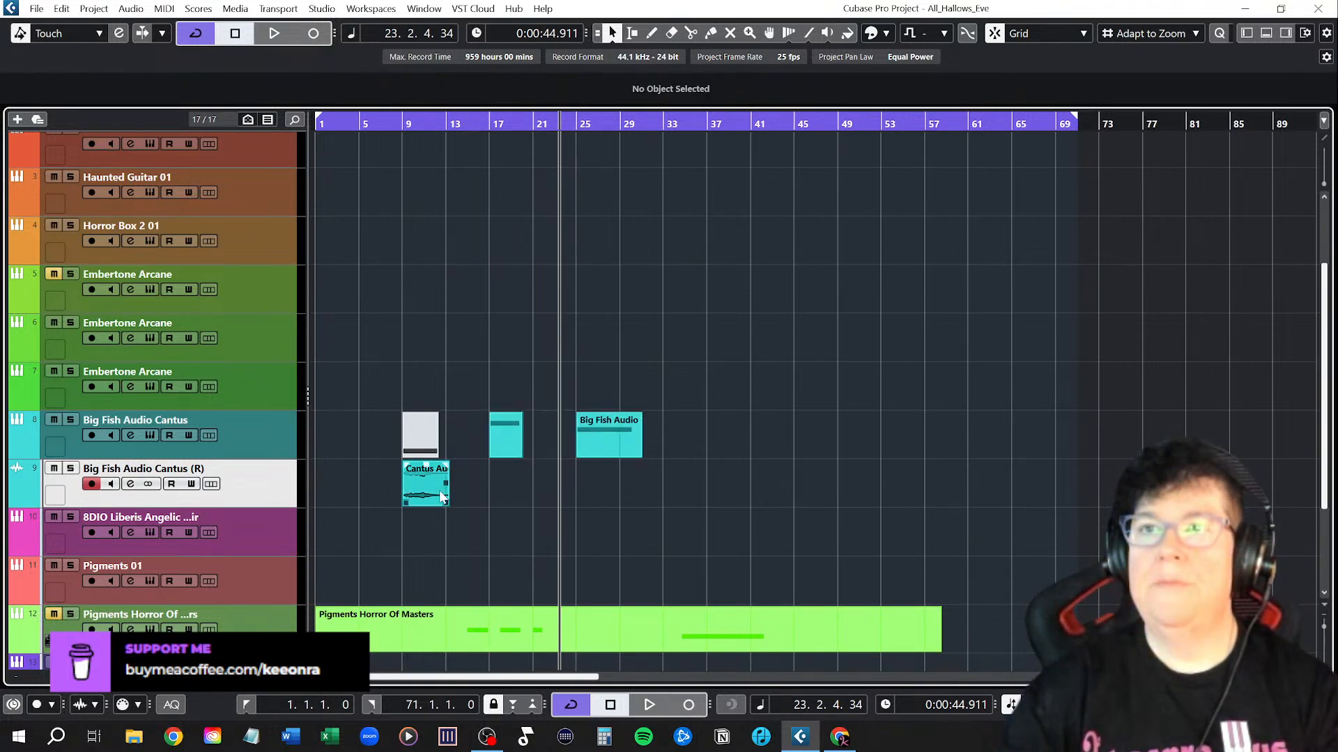
# Render the Cantus parts at bars 17 and 25 in place with the current render settings
pyautogui.rightClick(505, 436)
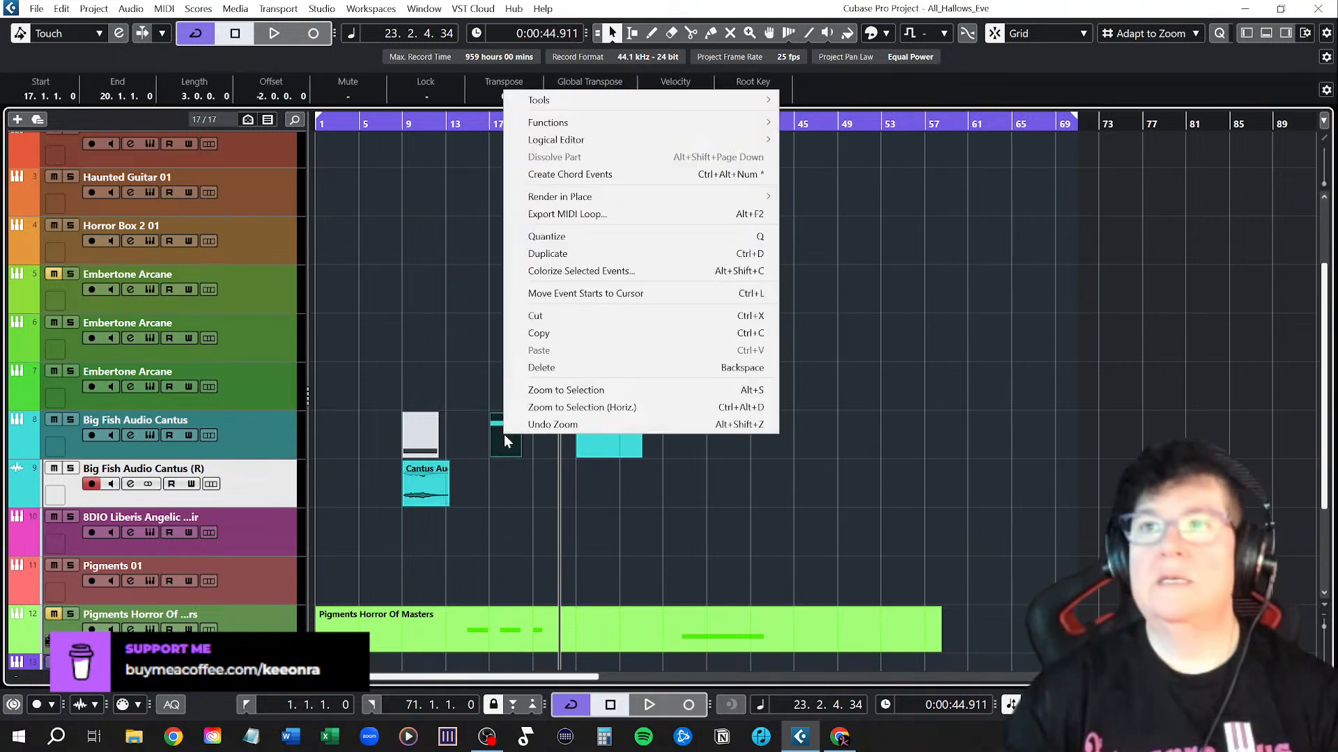
pyautogui.moveTo(623, 202)
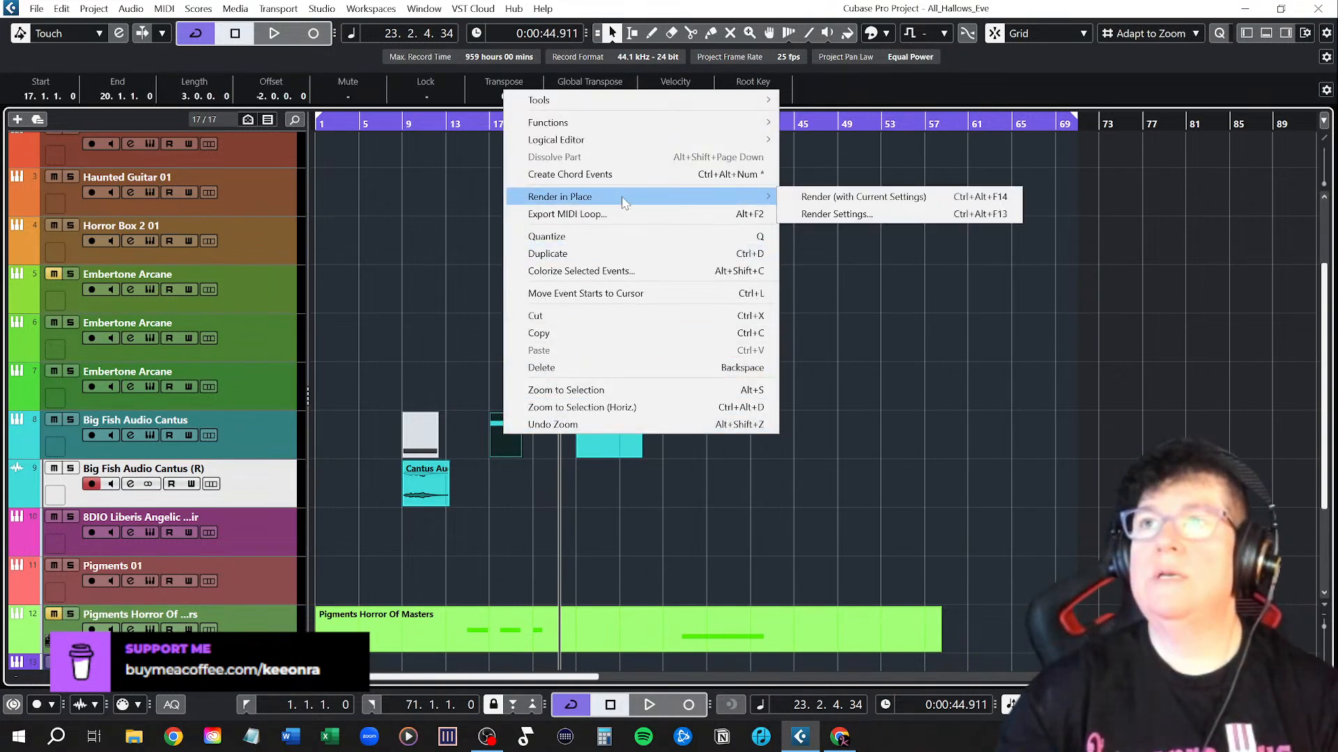
pyautogui.click(813, 196)
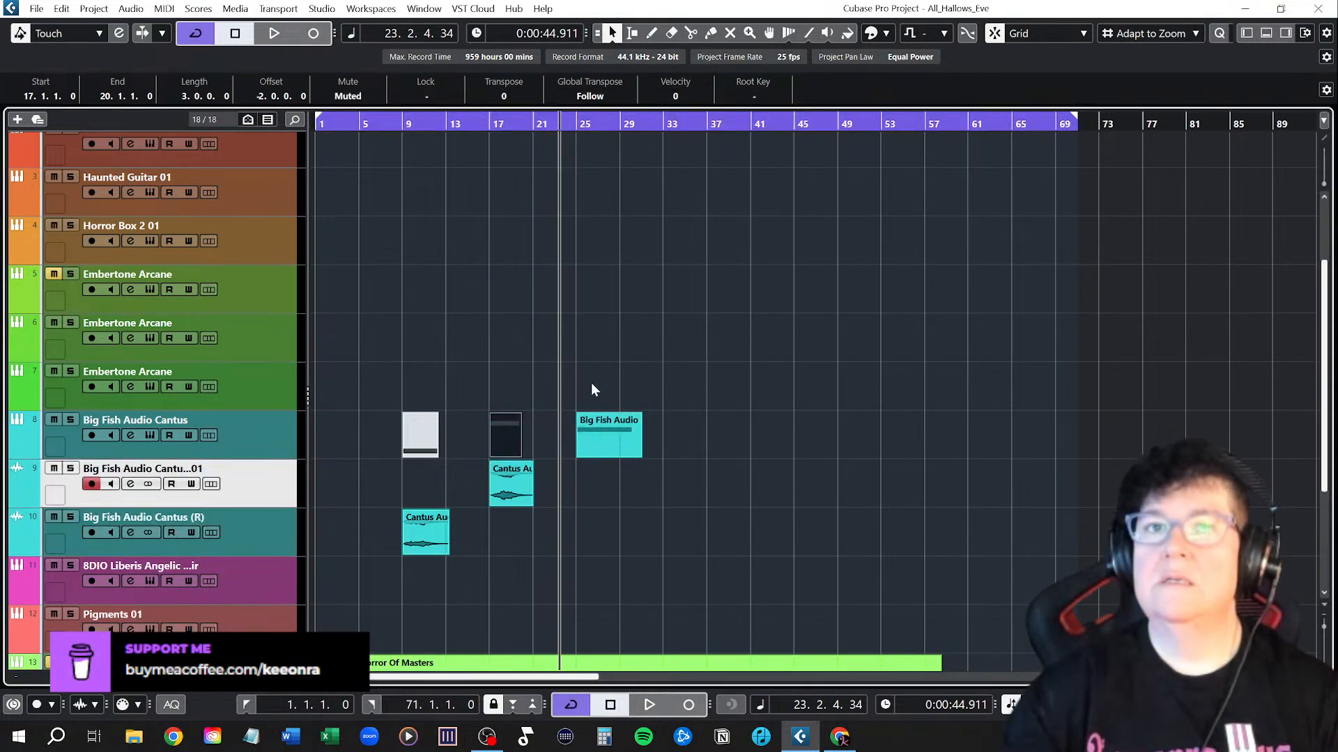
pyautogui.rightClick(606, 441)
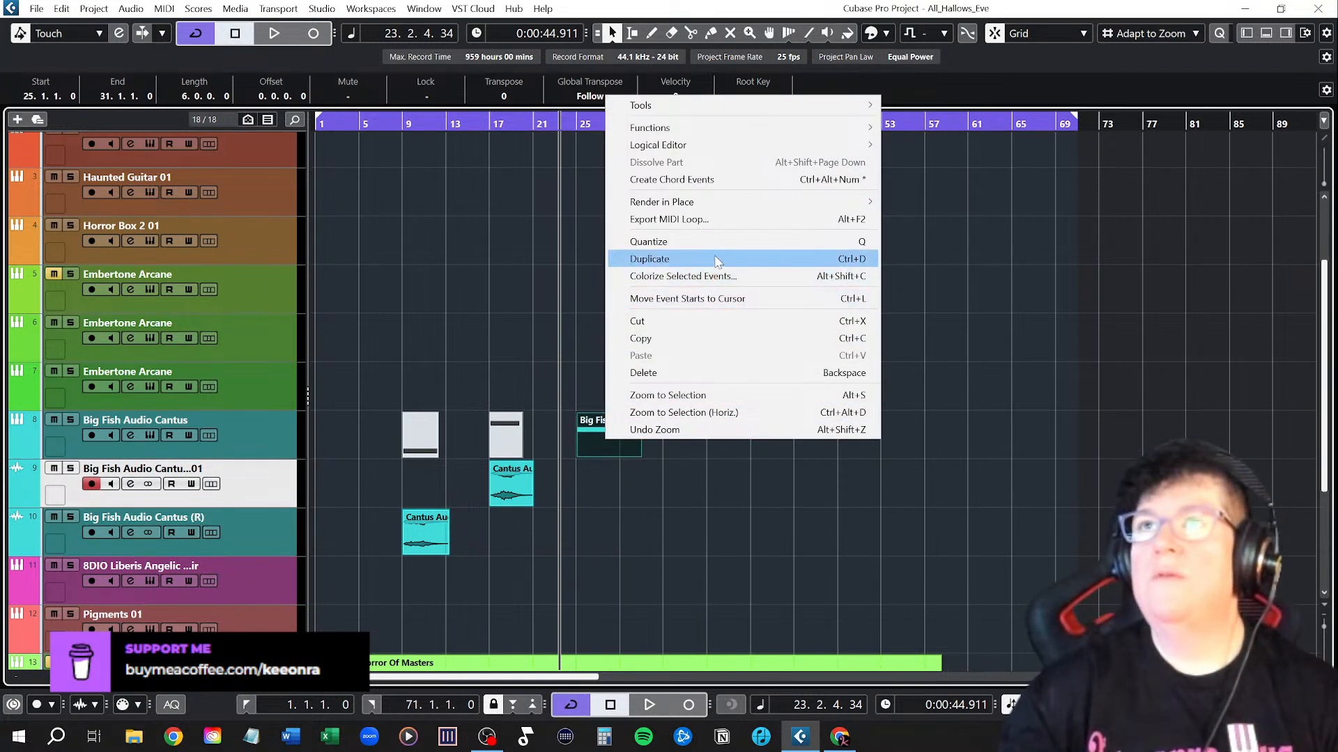
pyautogui.moveTo(726, 203)
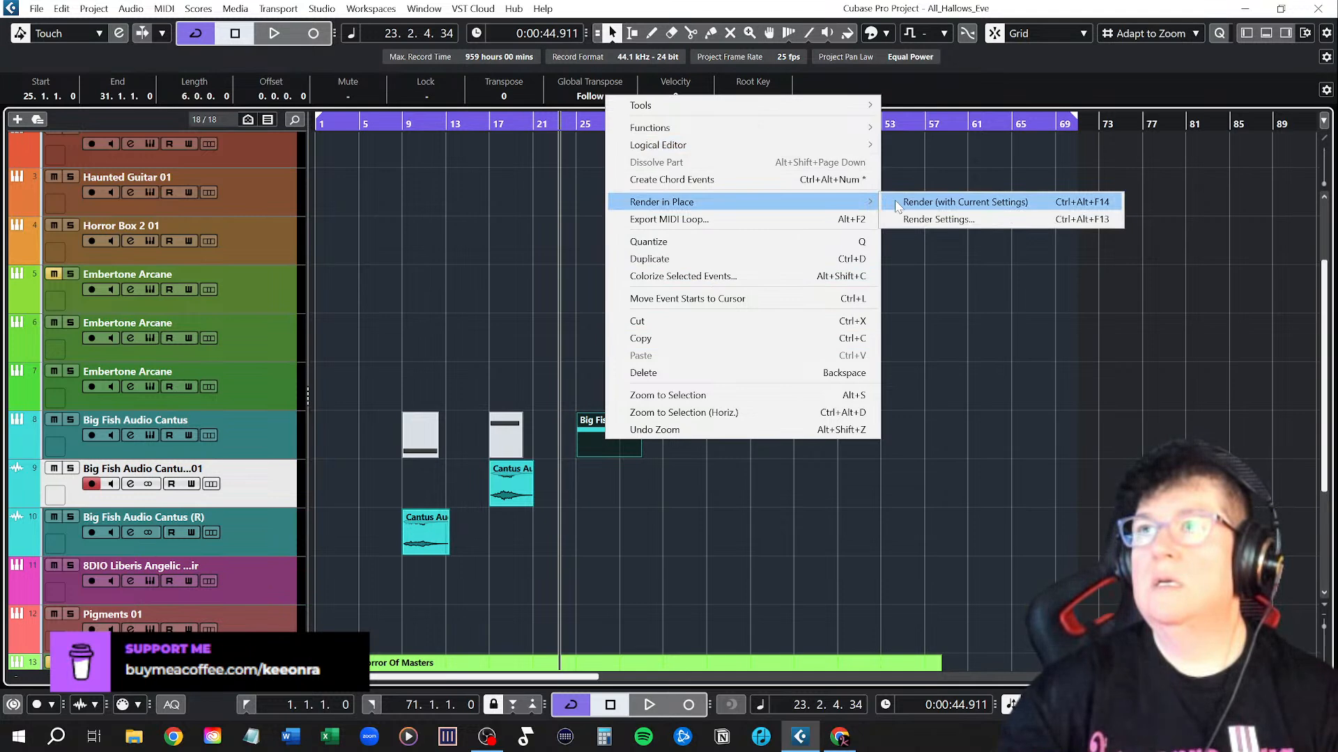
pyautogui.click(897, 204)
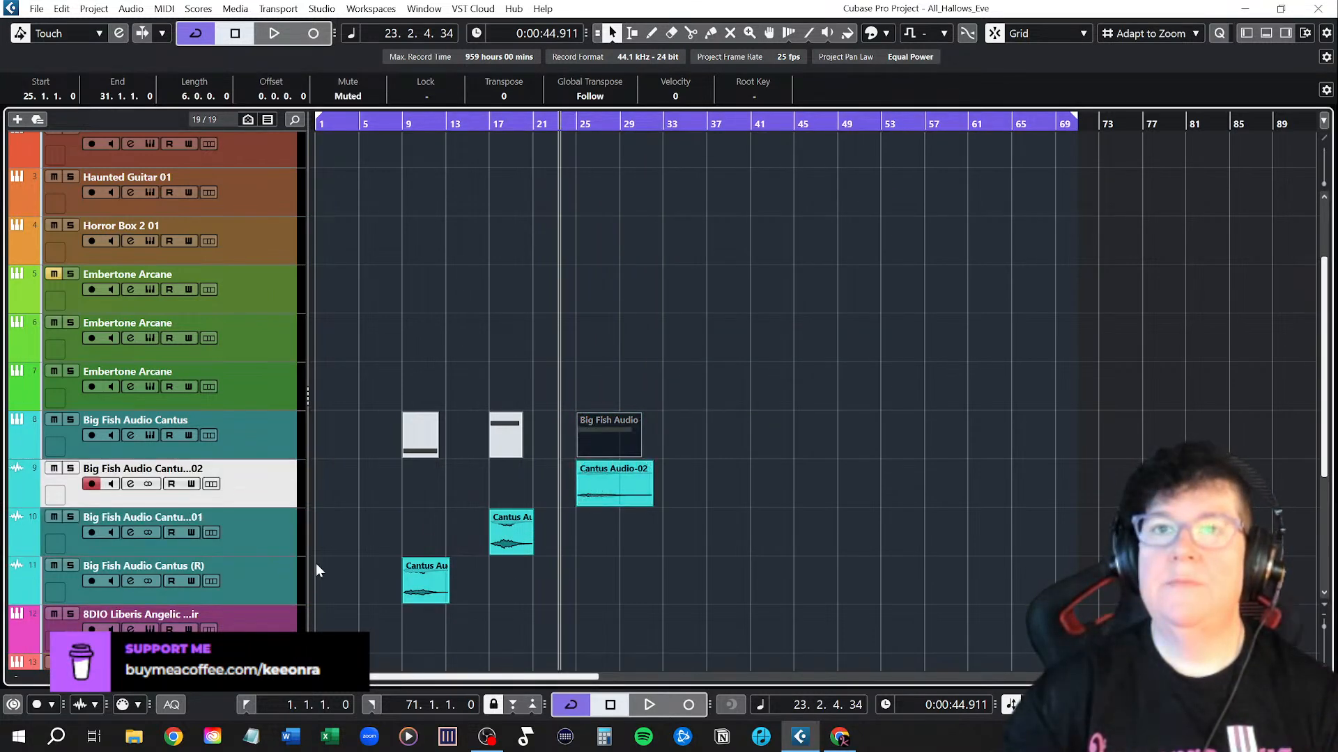
# Gather the three rendered Cantus events on the uppermost rendered audio track and remove the two emptied audio tracks
pyautogui.moveTo(516, 525); pyautogui.dragTo(515, 478)
pyautogui.moveTo(442, 566); pyautogui.dragTo(442, 470)
pyautogui.click(270, 545)
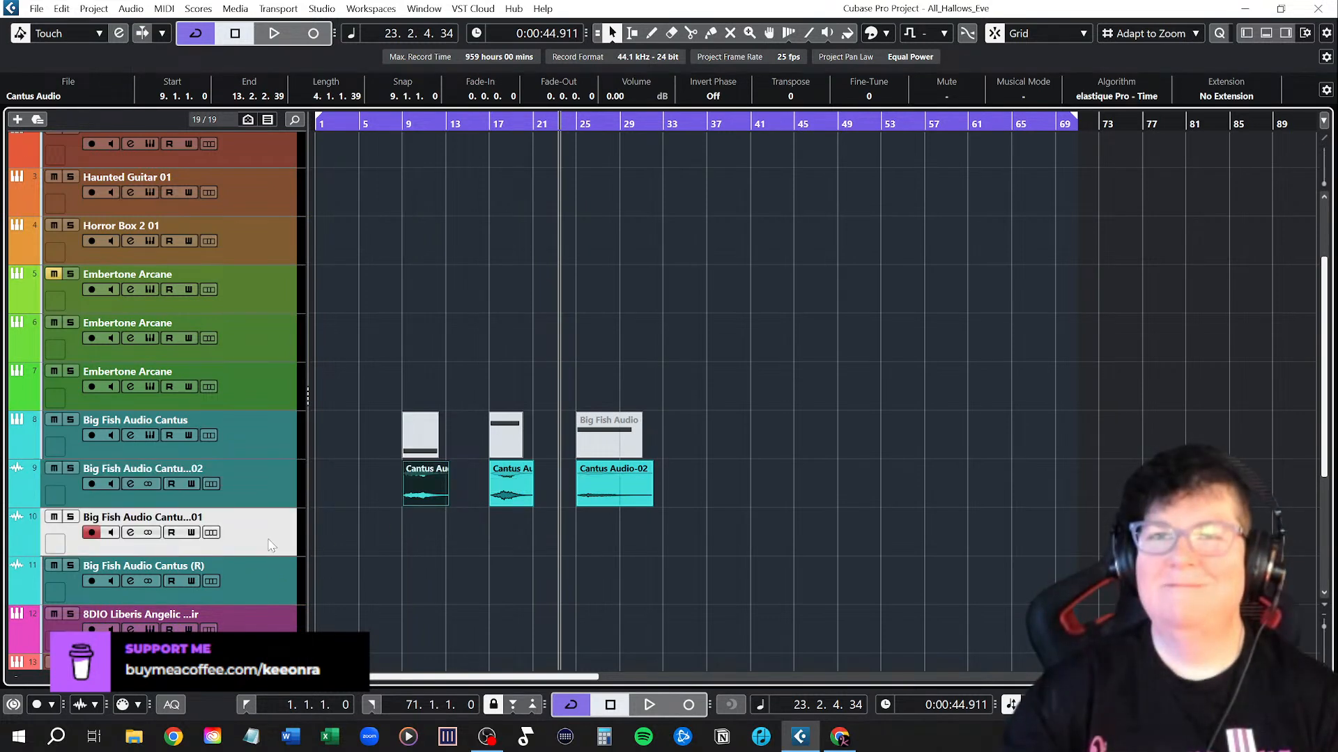
pyautogui.keyDown('shift'); pyautogui.click(257, 584); pyautogui.keyUp('shift')
pyautogui.rightClick(257, 584)
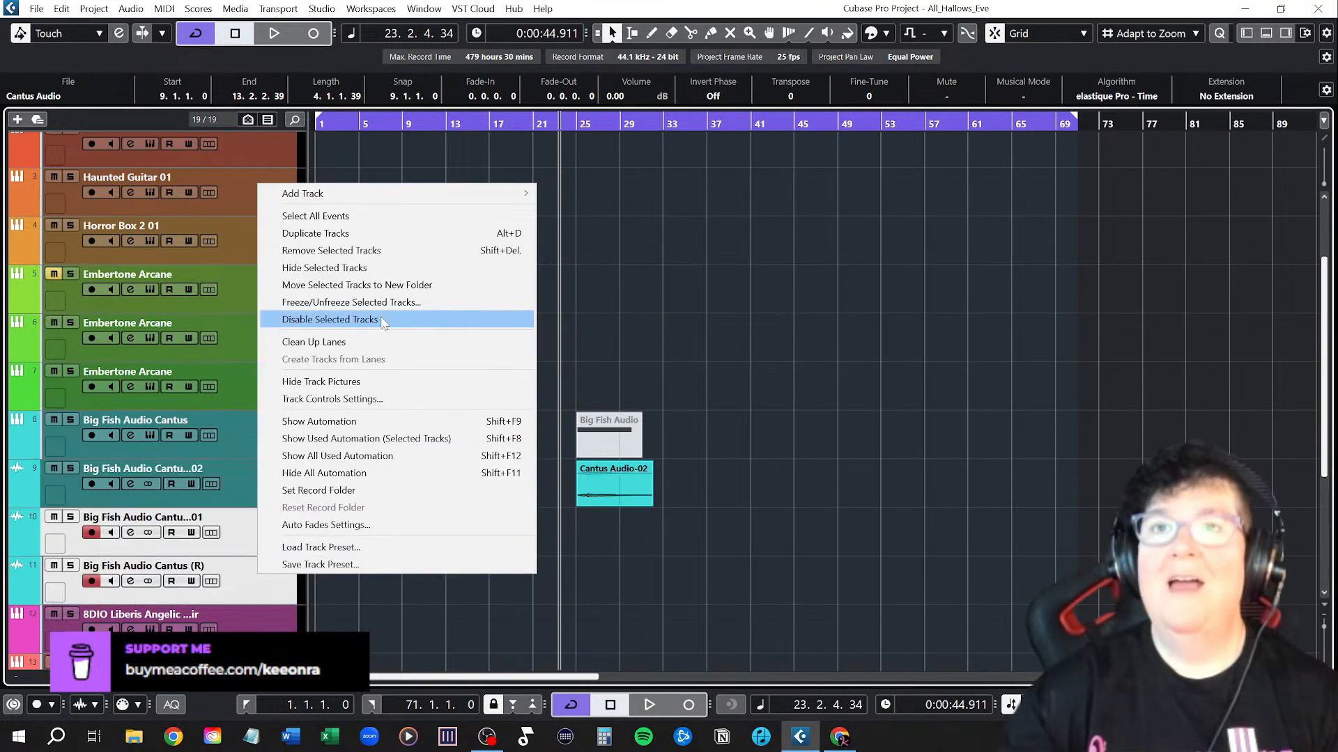
pyautogui.click(377, 252)
pyautogui.click(349, 485)
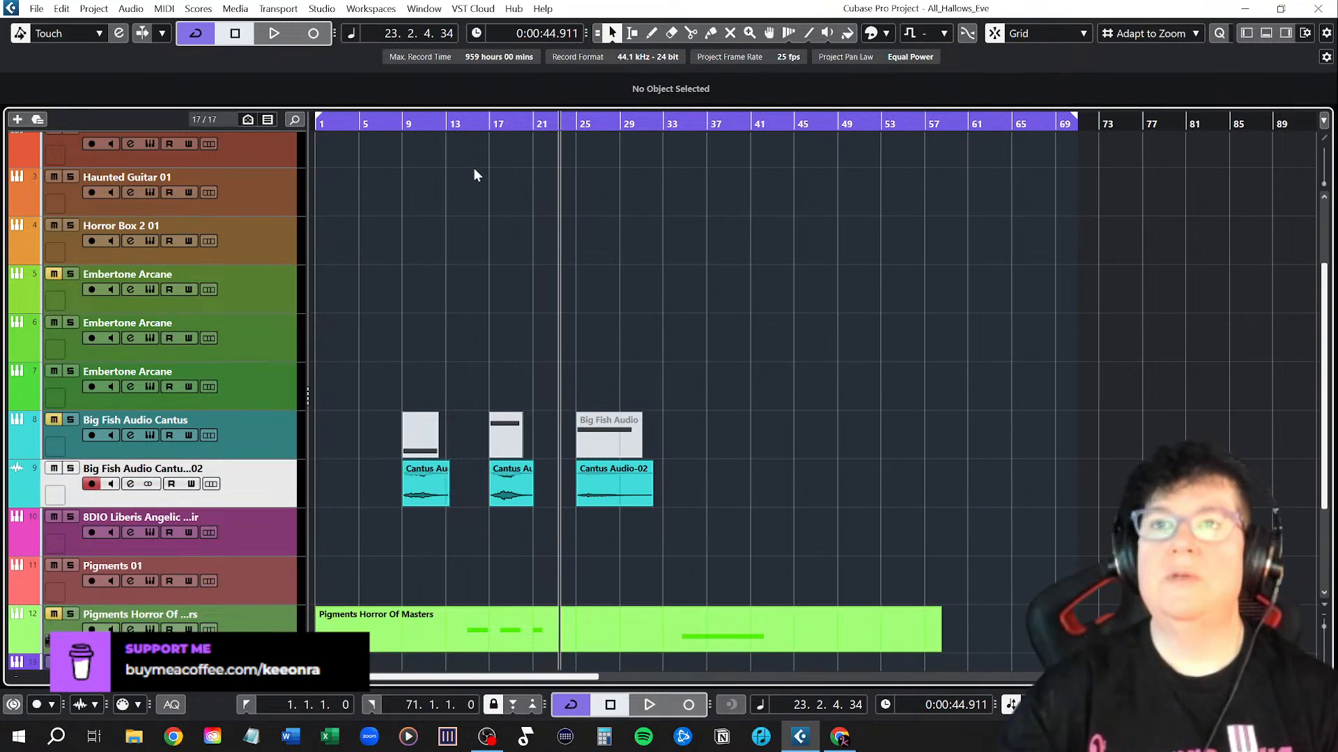
# Play back the rendered Cantus audio from bars 9, 17 and 25
pyautogui.click(405, 123)
pyautogui.press('space')
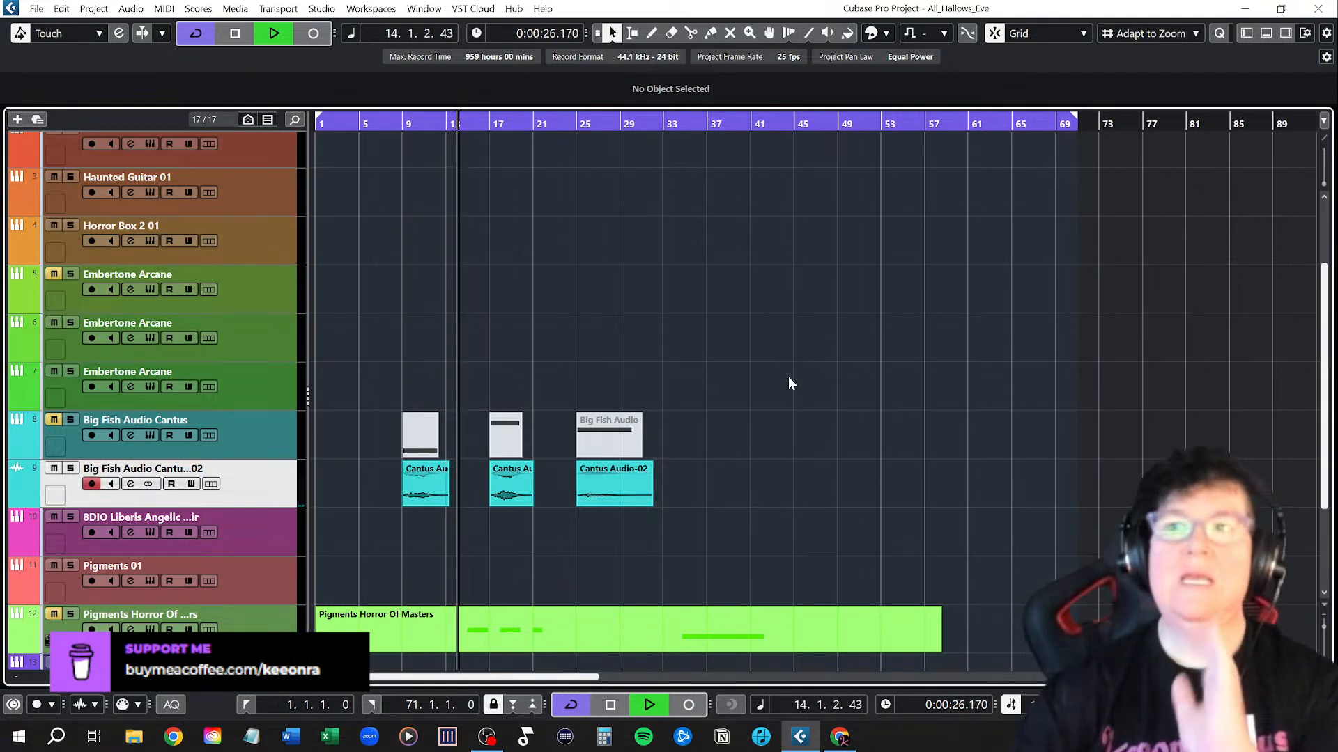
pyautogui.press('space')
pyautogui.click(489, 124)
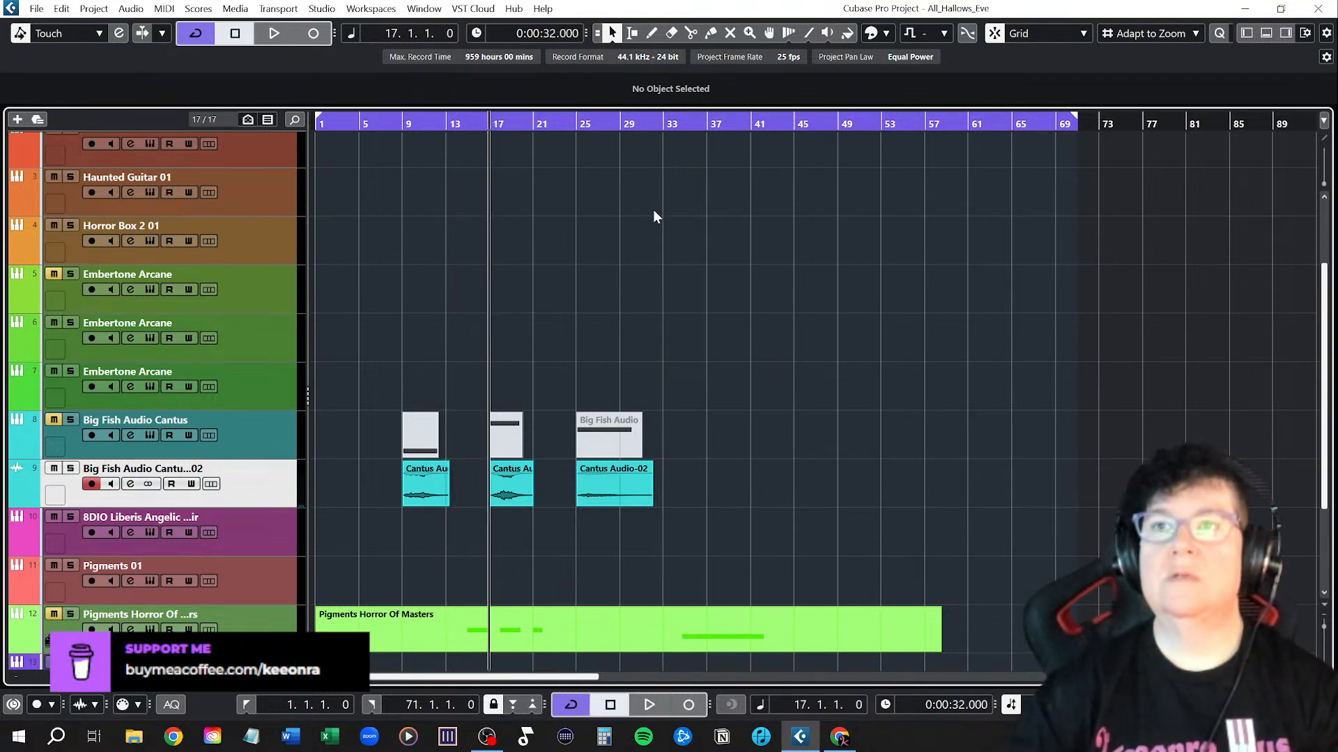
pyautogui.press('space')
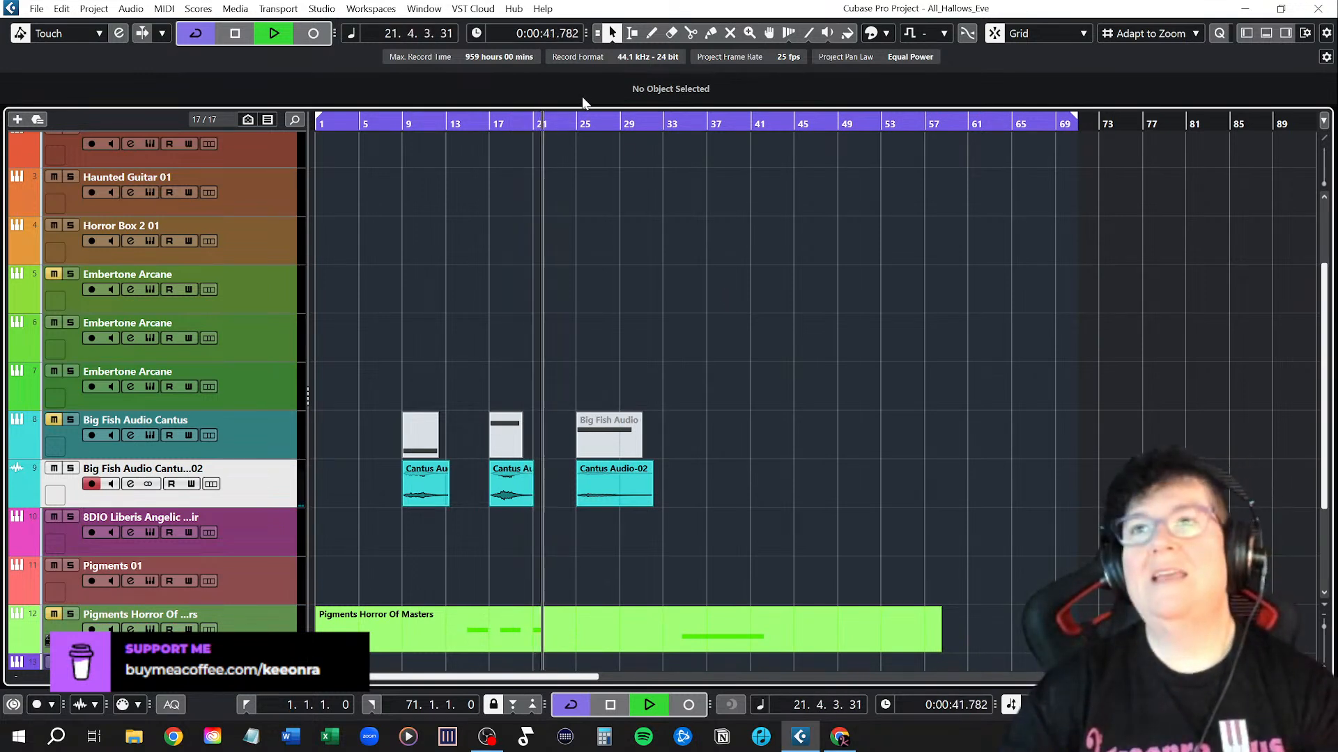
pyautogui.click(577, 123)
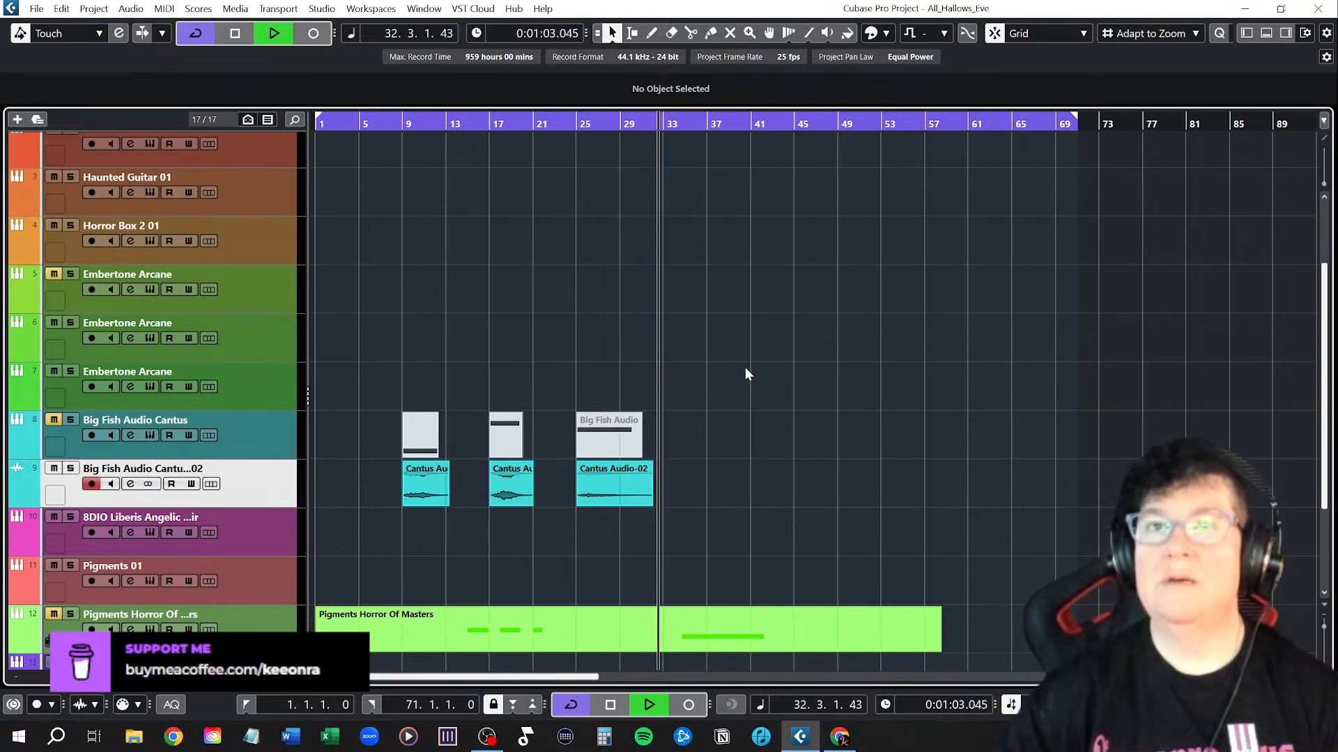
pyautogui.press('space')
# Return the playhead to the project start and save the project
pyautogui.press('Home')
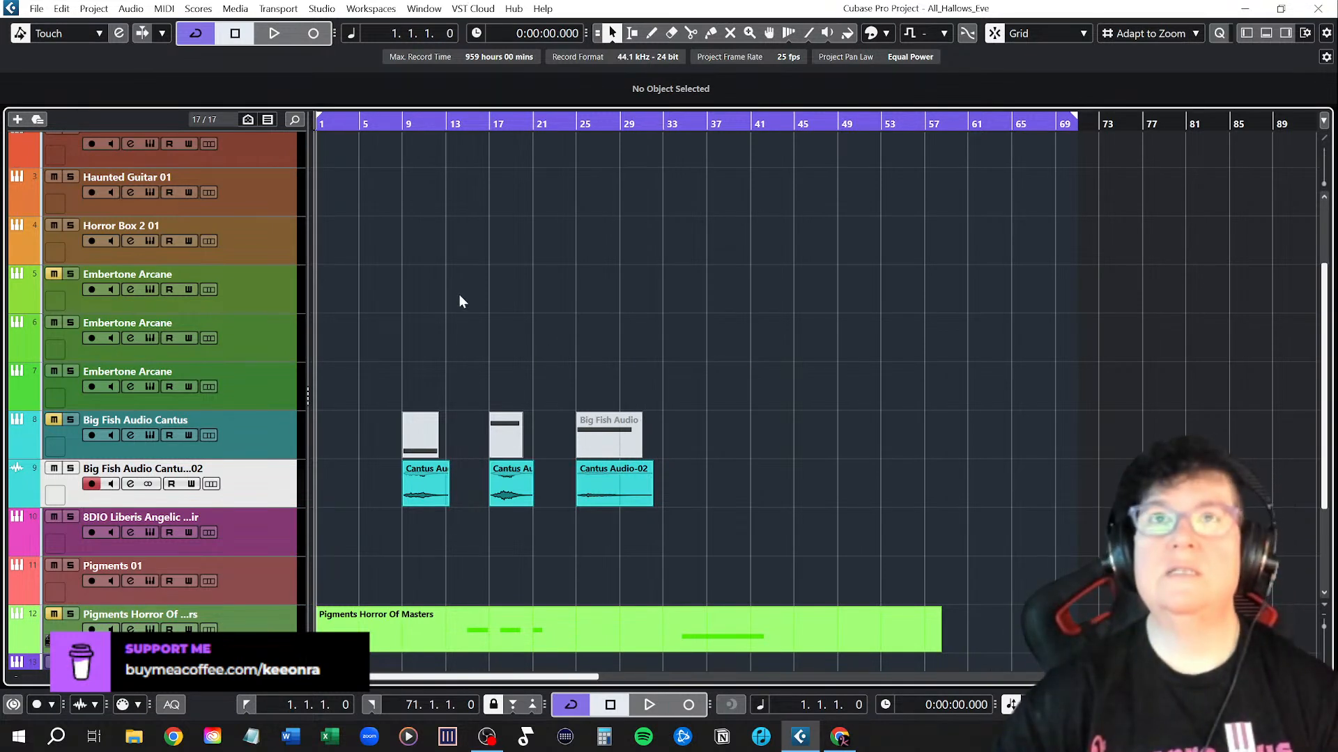
pyautogui.click(36, 10)
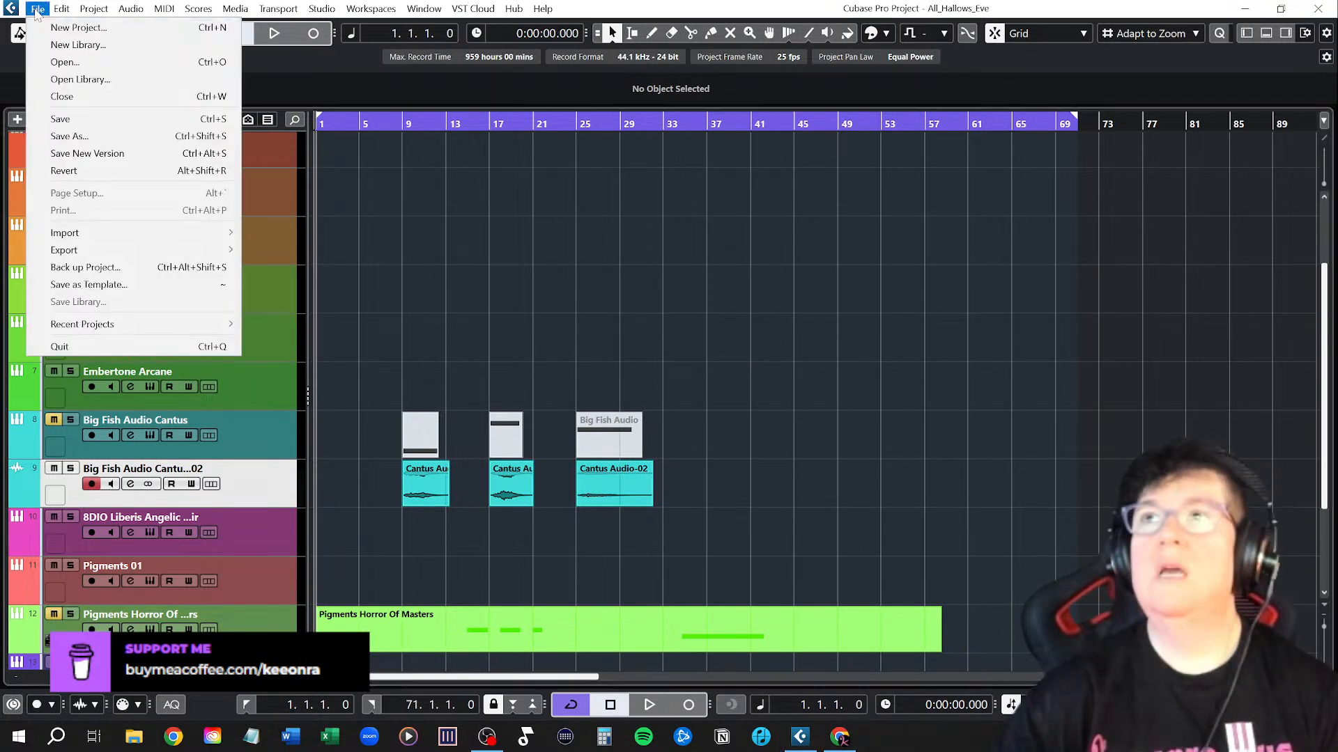
pyautogui.click(60, 120)
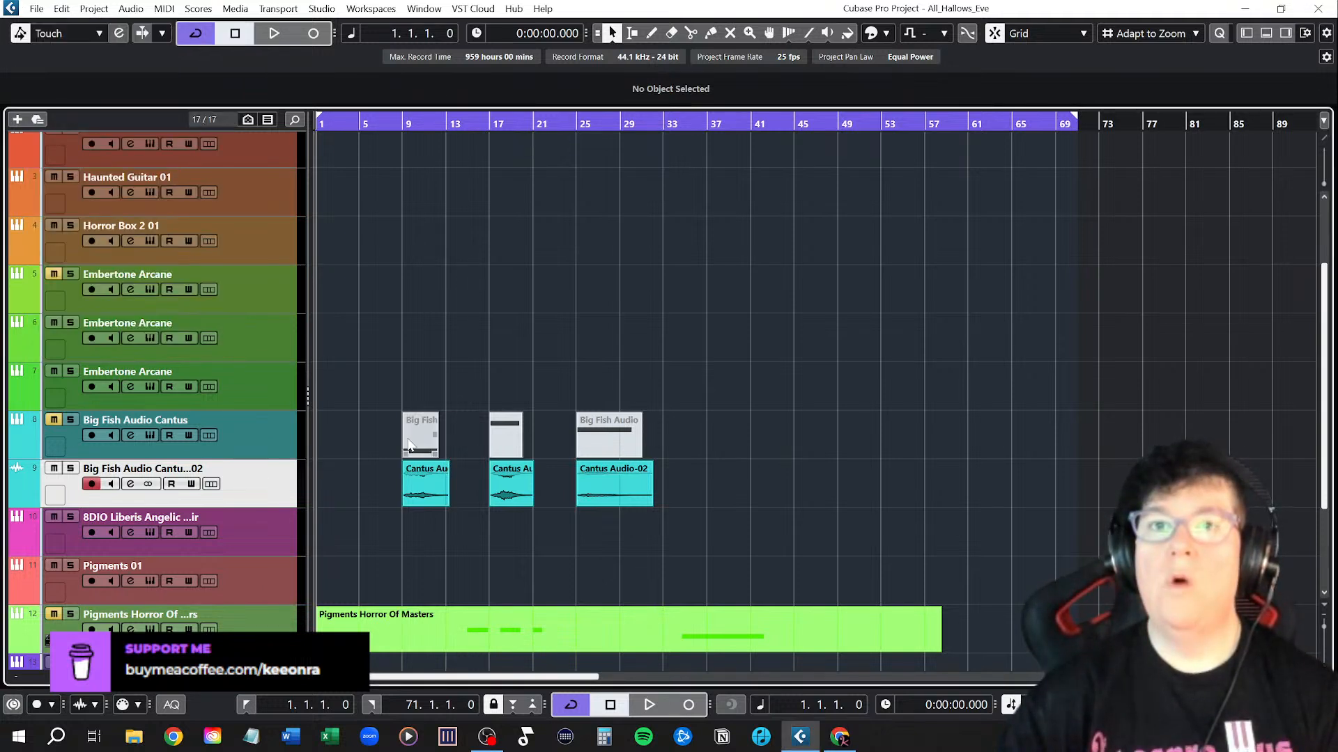
# Listen to the first rendered Cantus chant again from bar 9
pyautogui.click(402, 124)
pyautogui.press('space')
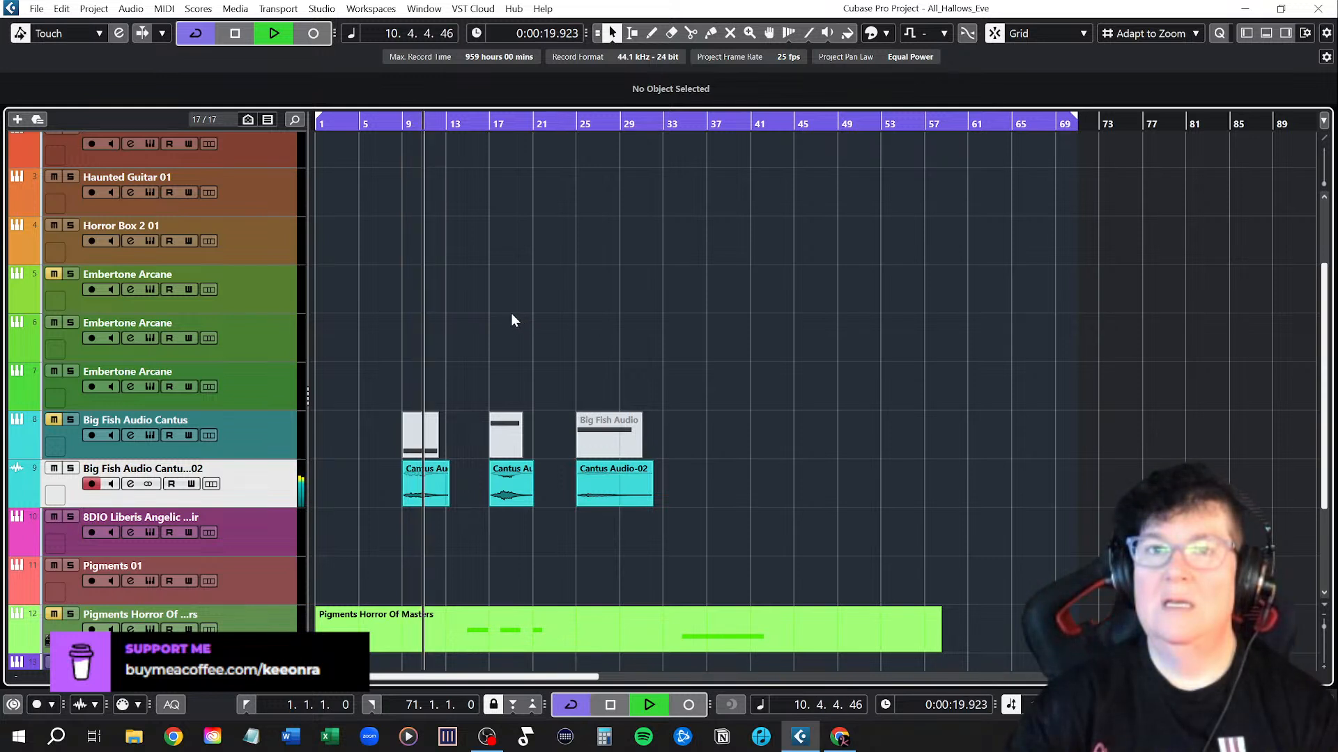
pyautogui.press('space')
# Select the 8DIO Liberis Angelic choir track for live playing and play the first rendered Cantus chant from bar 9 three times
pyautogui.click(270, 542)
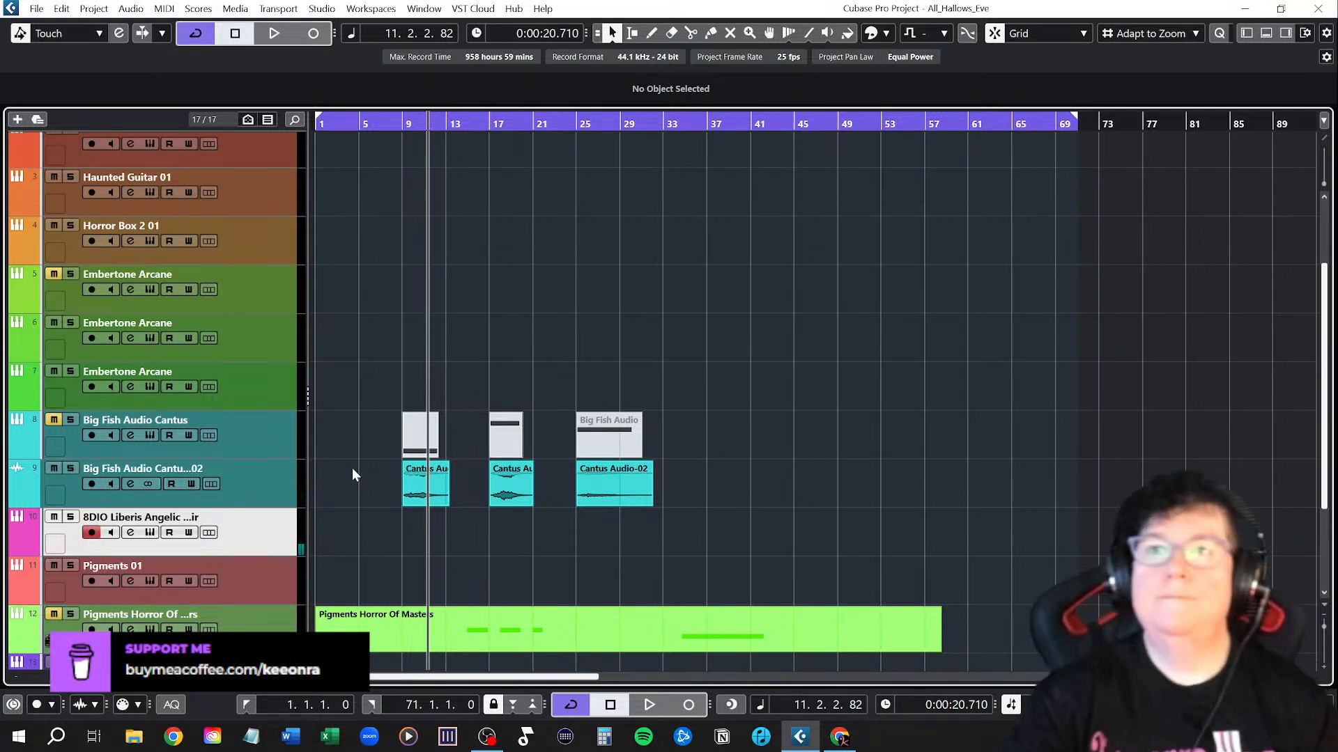
pyautogui.click(404, 123)
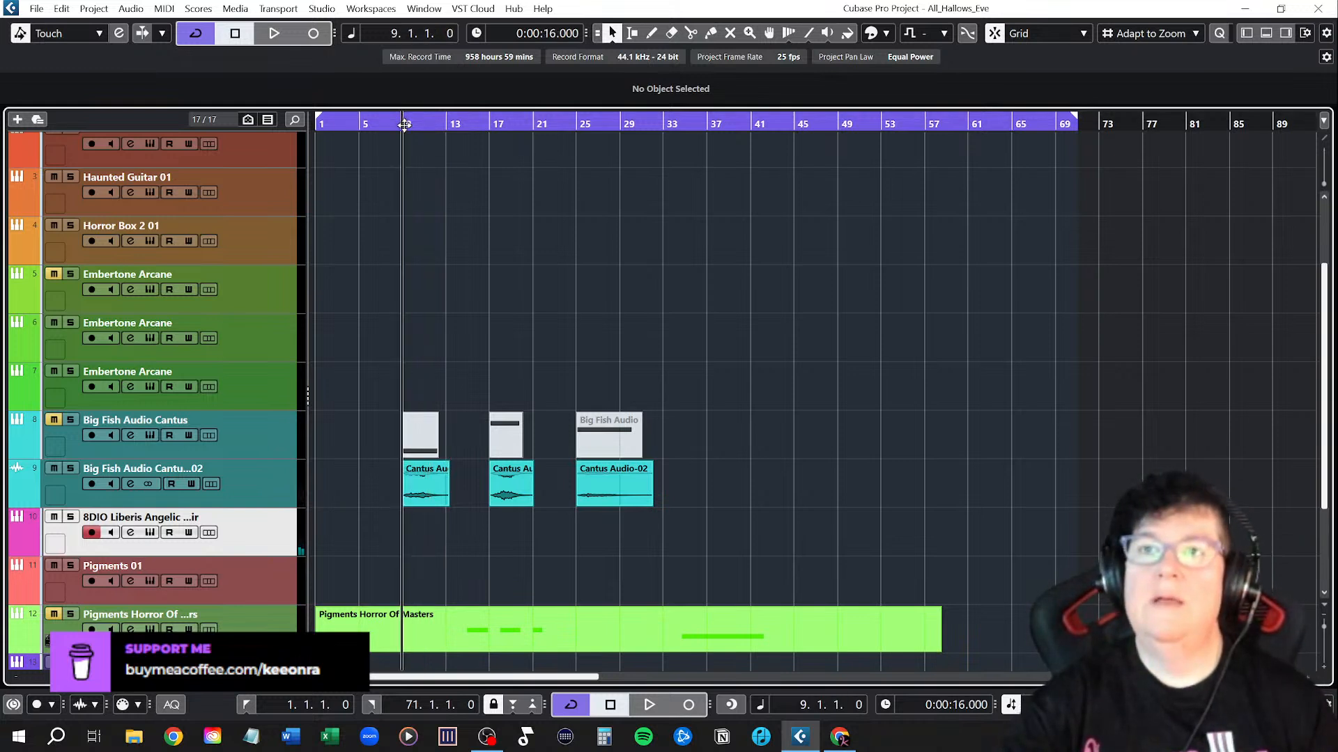
pyautogui.press('space')
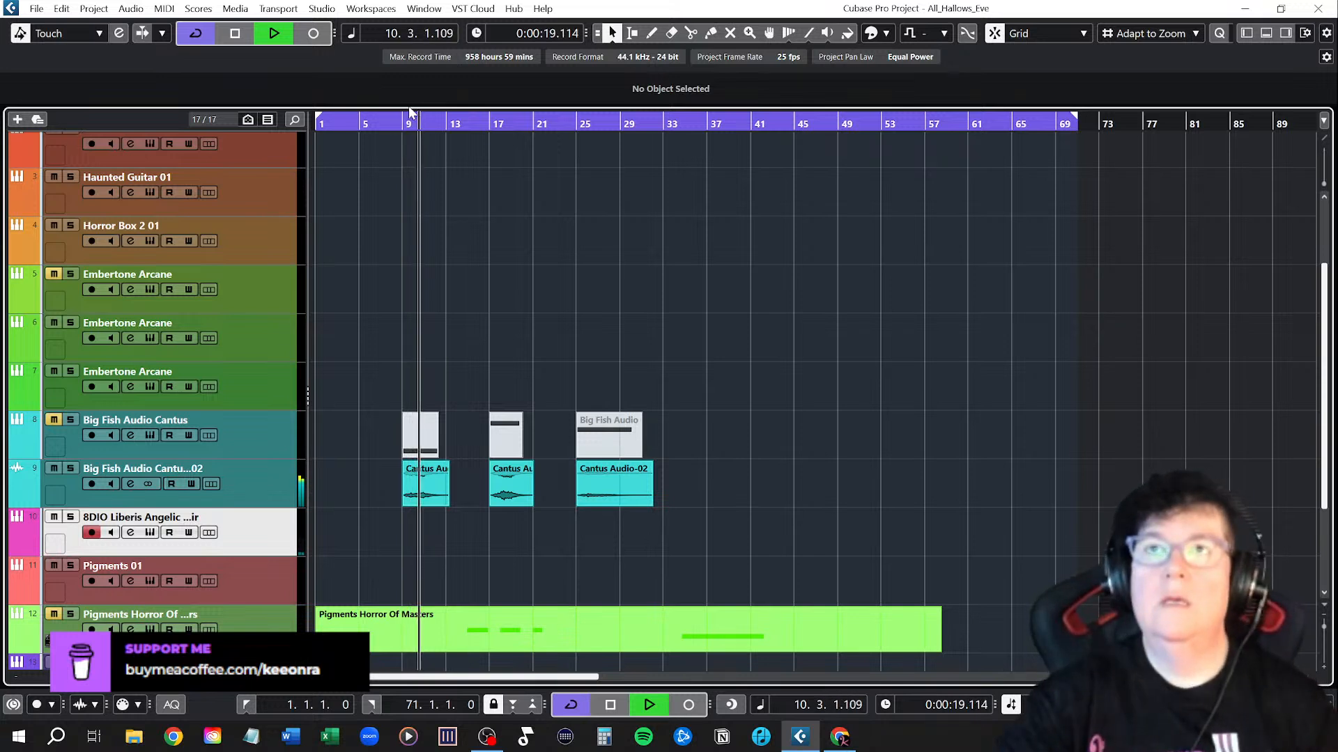
pyautogui.press('space')
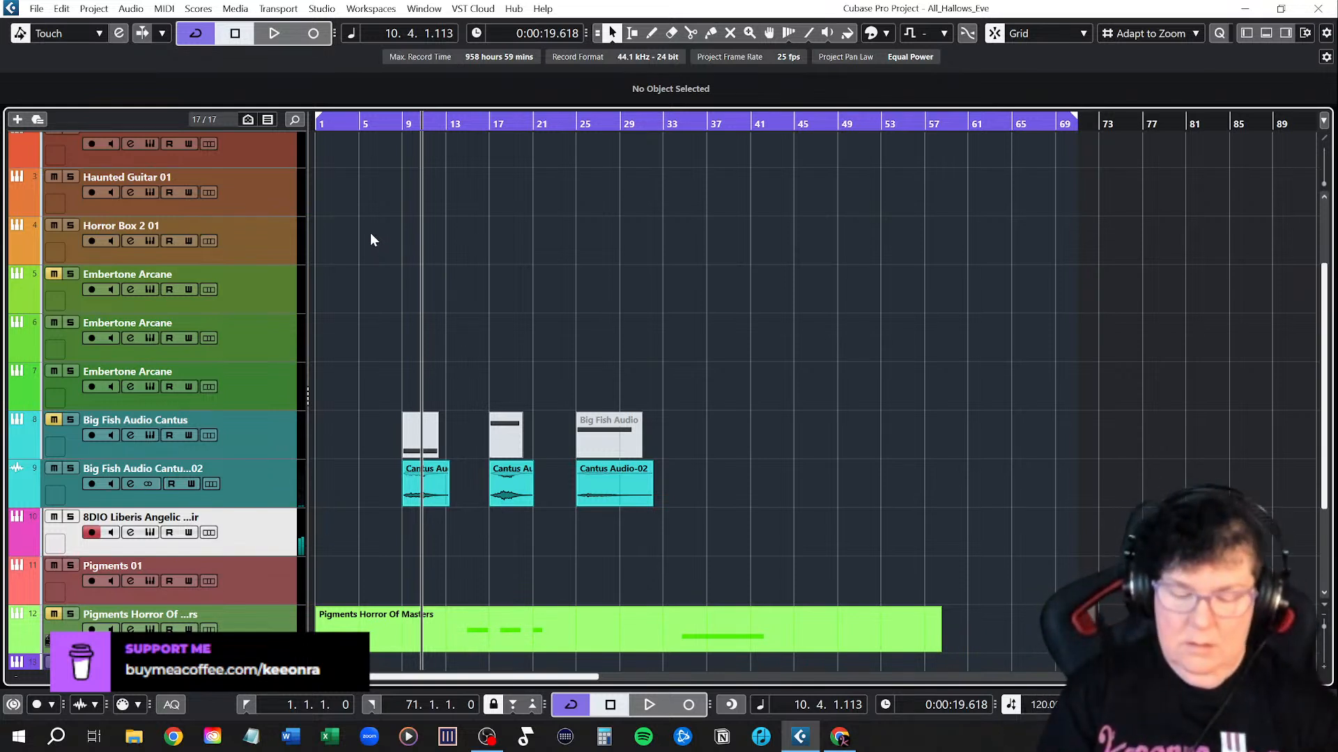
pyautogui.click(402, 124)
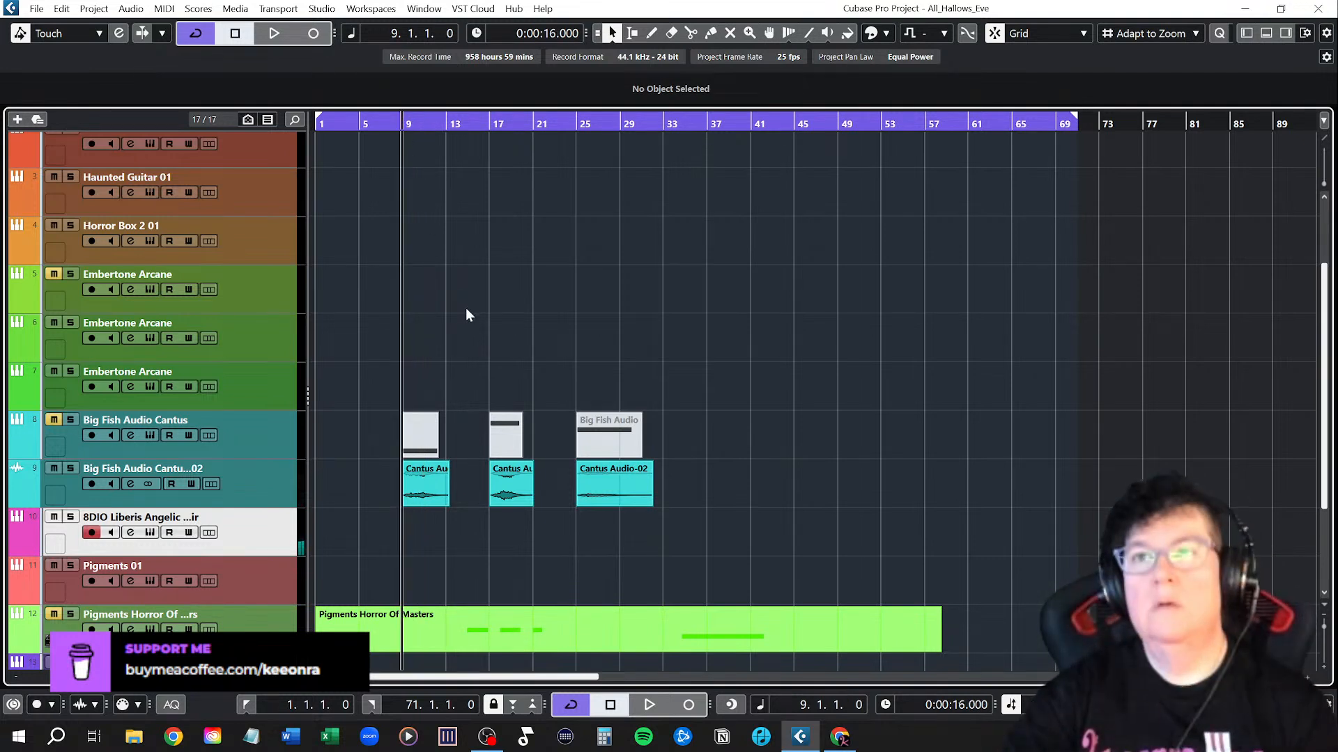
pyautogui.click(274, 36)
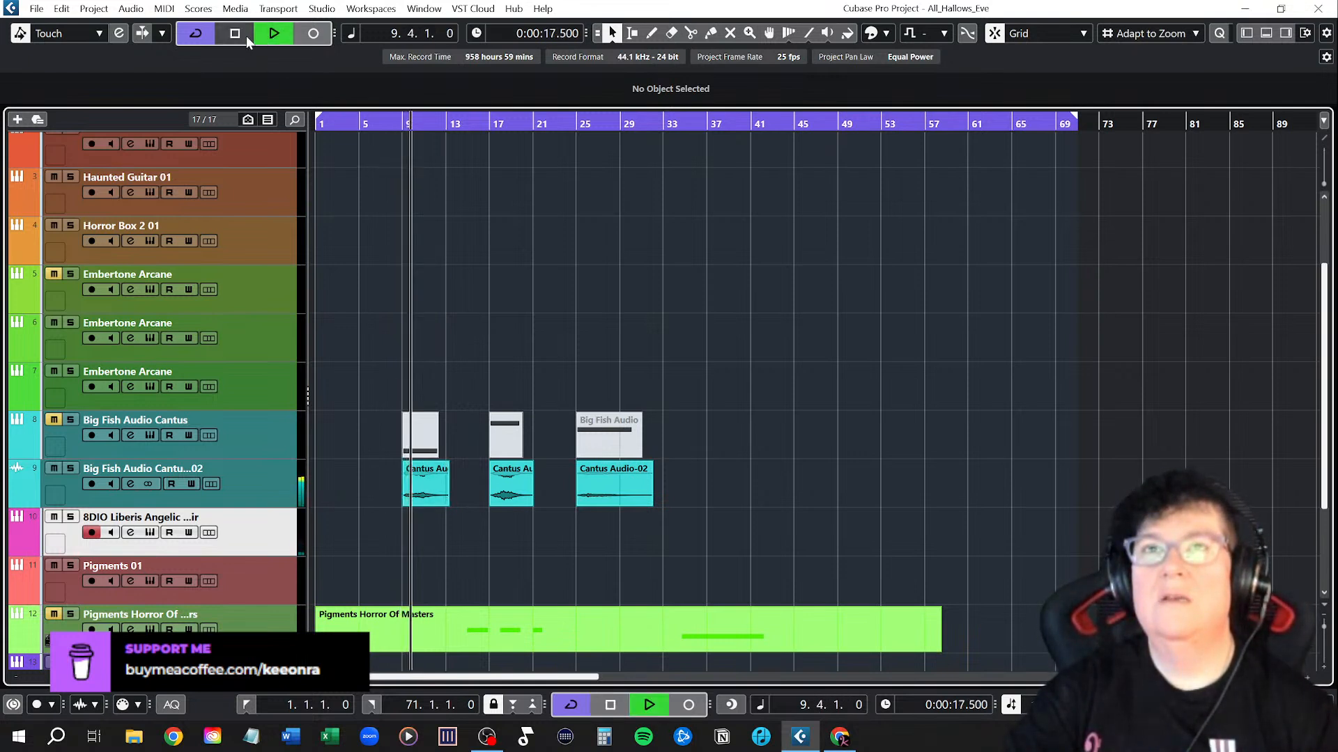
pyautogui.click(241, 39)
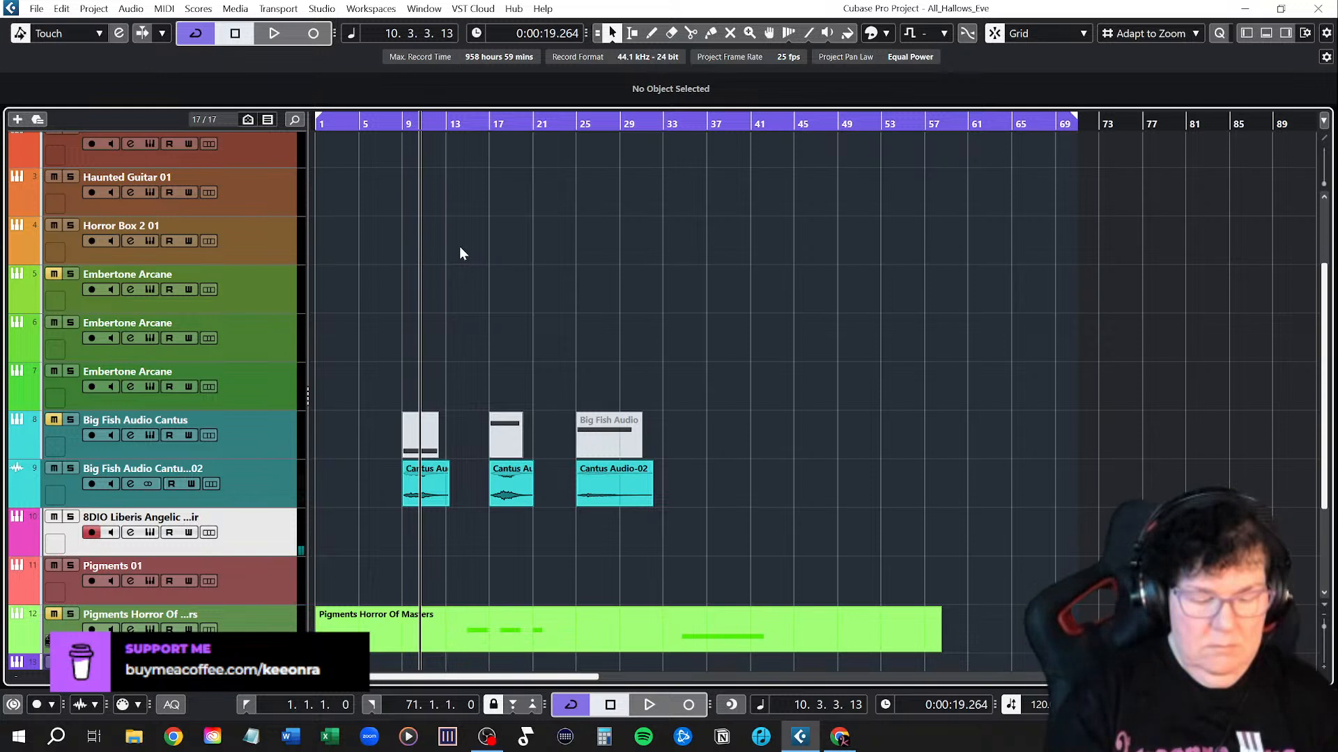
pyautogui.click(406, 123)
pyautogui.press('space')
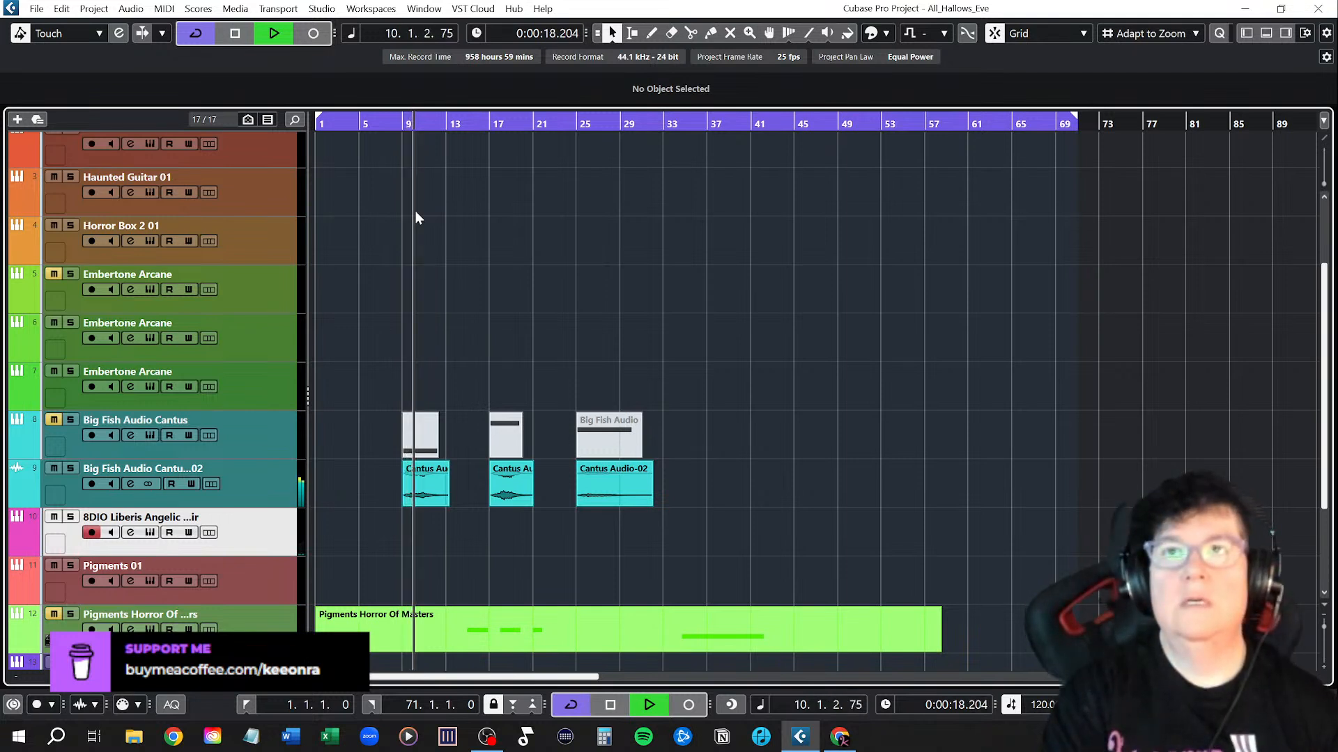
pyautogui.press('space')
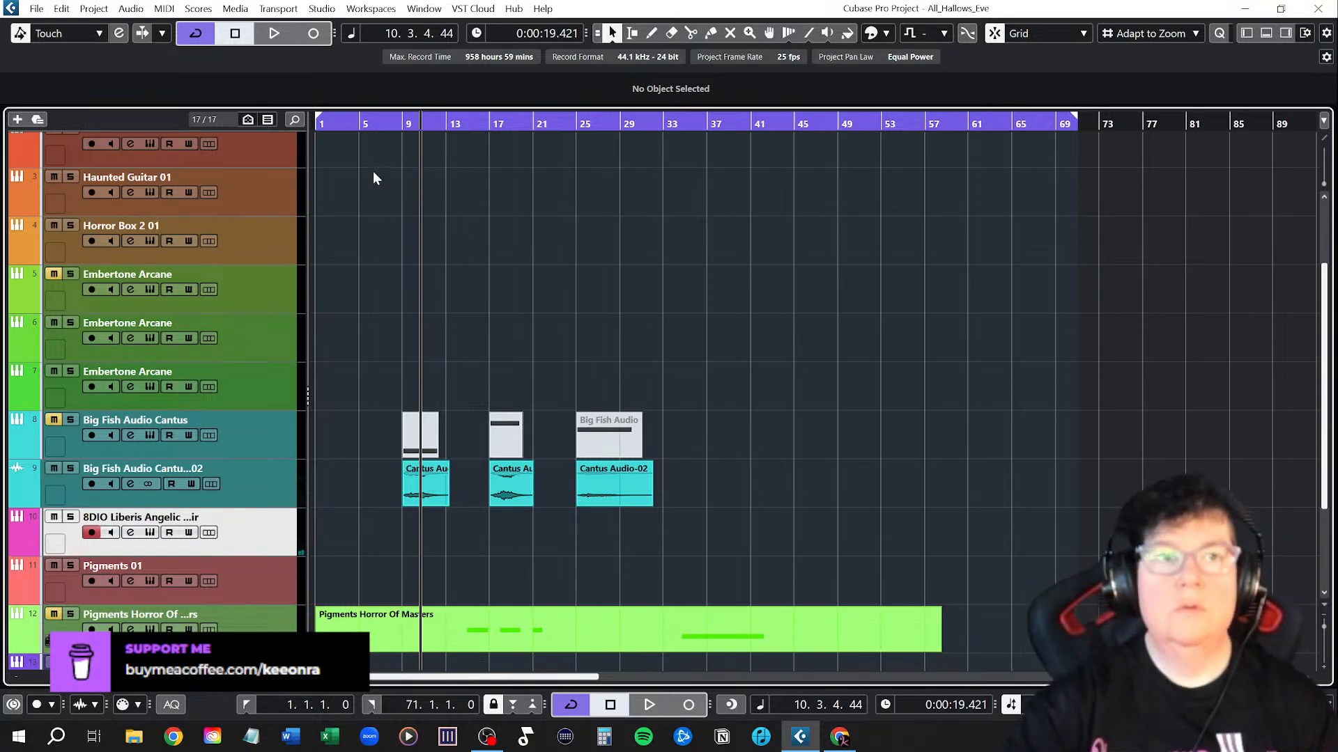
# Try the Creepy Piano 3 01 and Darksichord 3 01 tracks, playing the Cantus chant twice from bar 9 with Darksichord 3 01 selected
pyautogui.scroll(3, 230, 460)
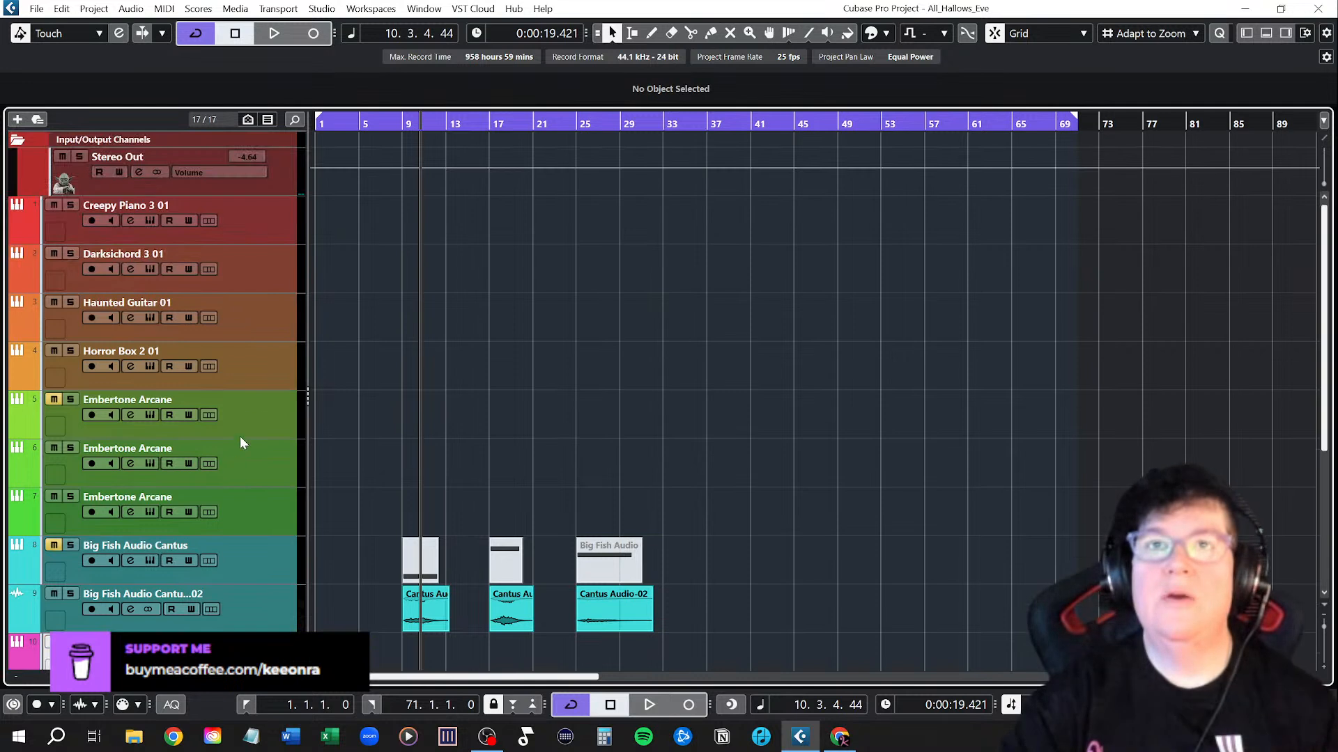
pyautogui.click(249, 237)
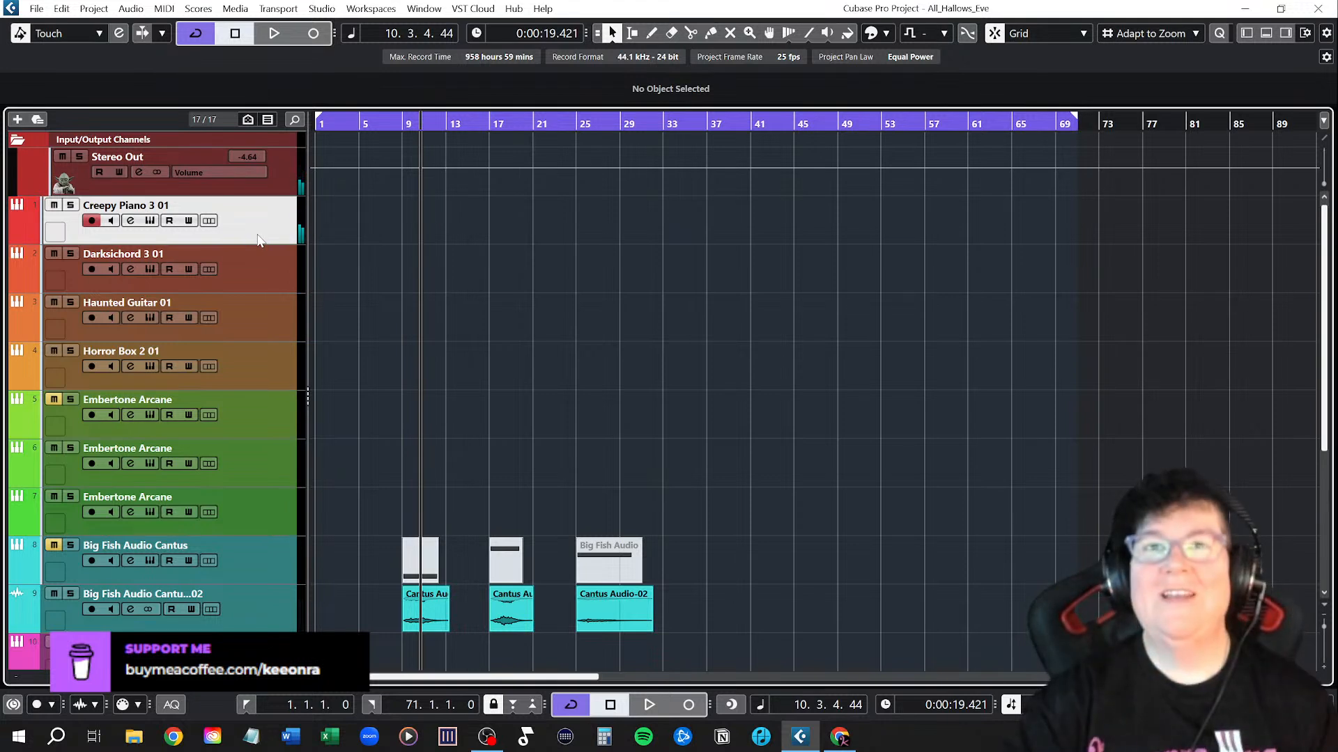
pyautogui.click(254, 278)
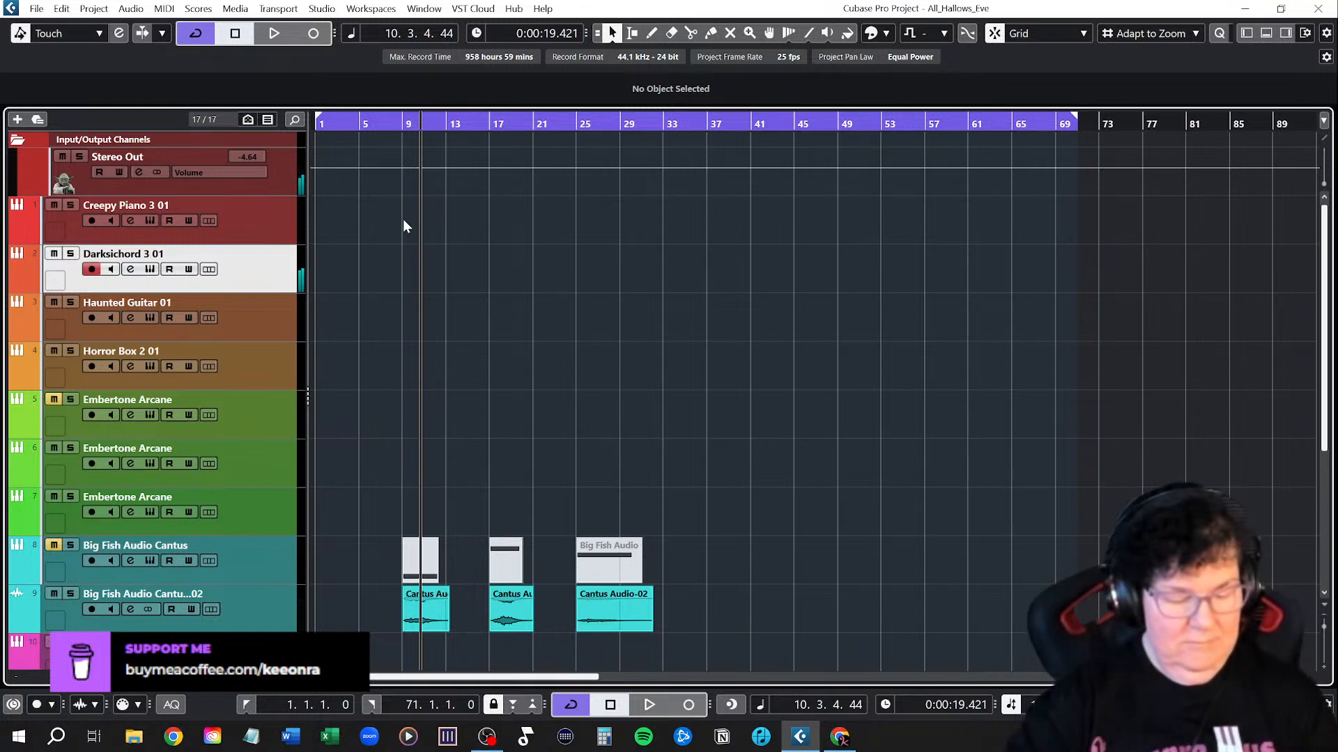
pyautogui.click(404, 125)
pyautogui.press('space')
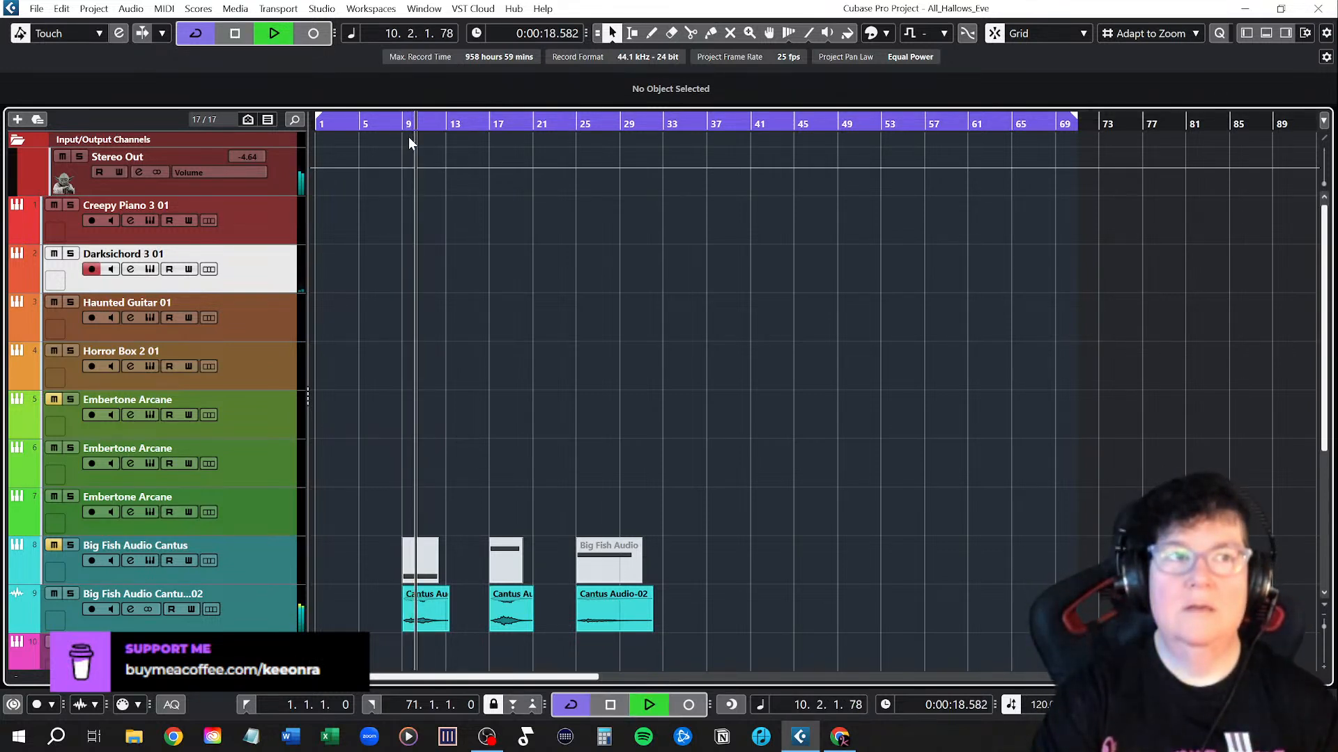
pyautogui.press('space')
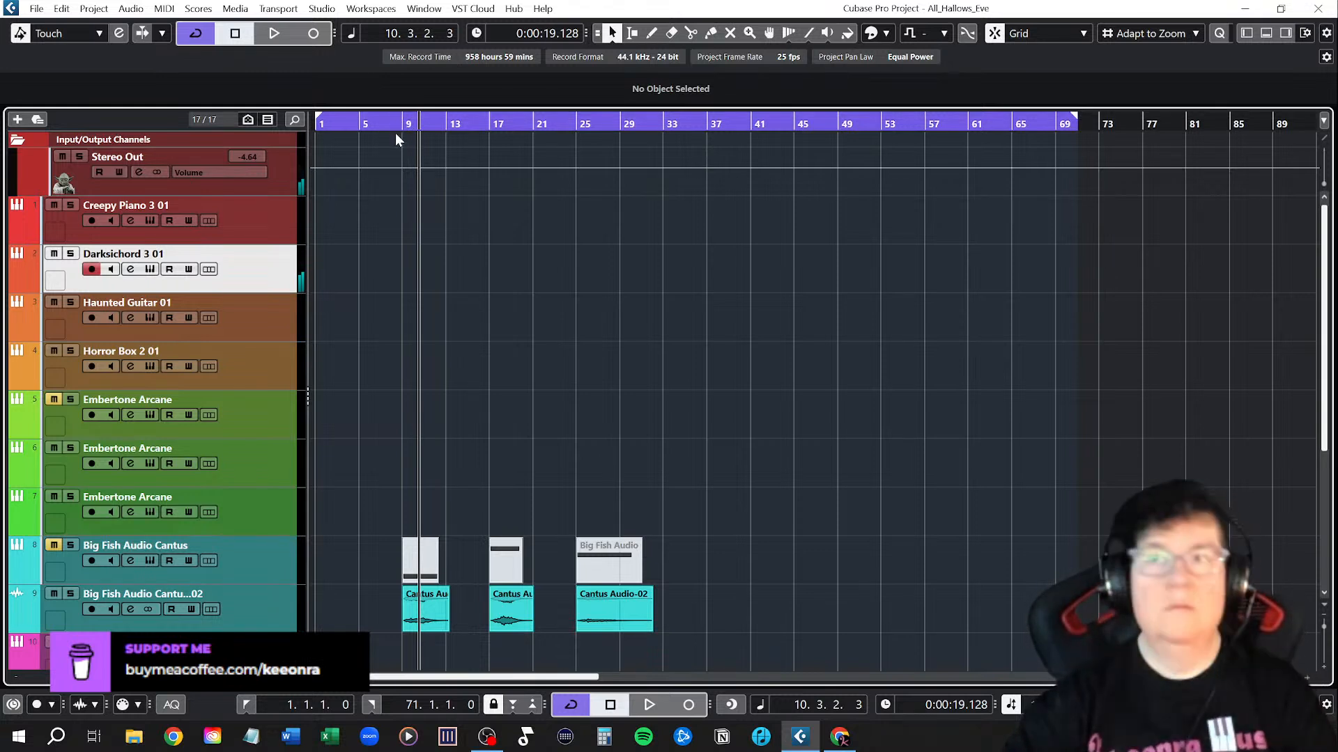
pyautogui.click(404, 123)
pyautogui.press('space')
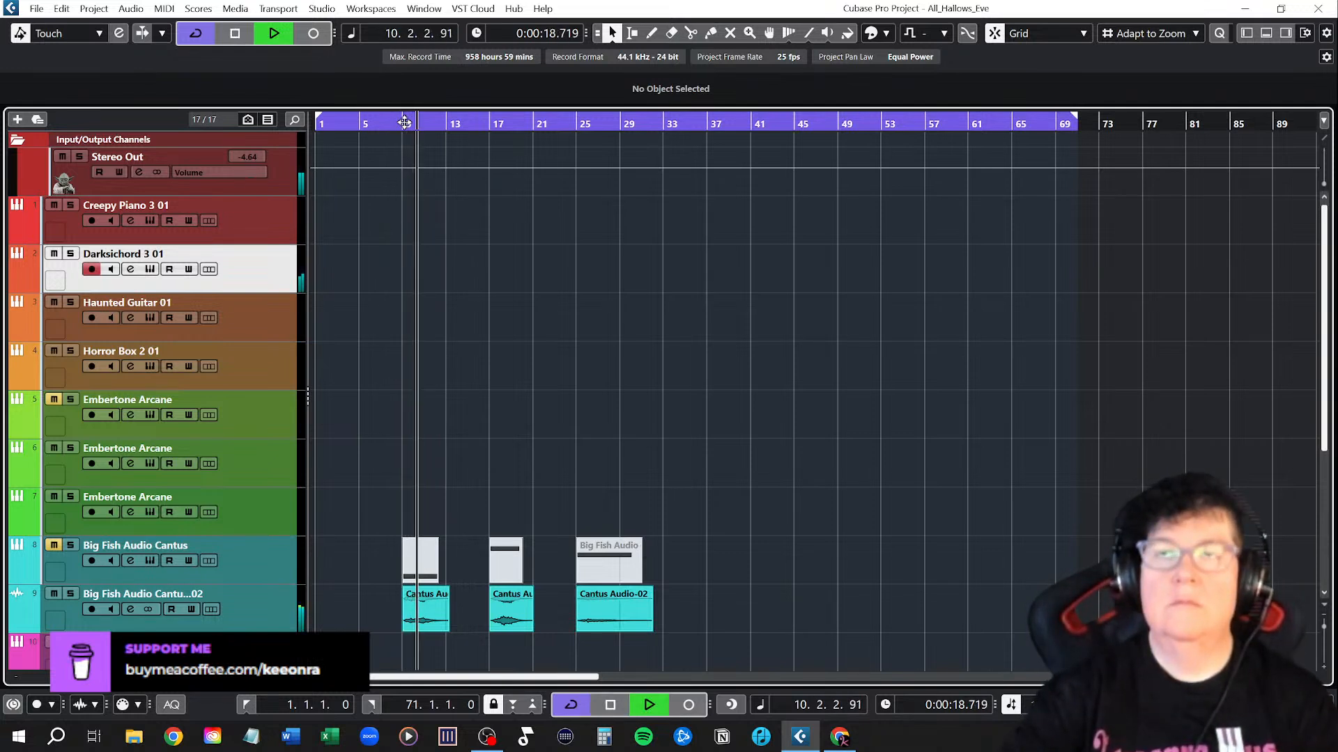
pyautogui.press('space')
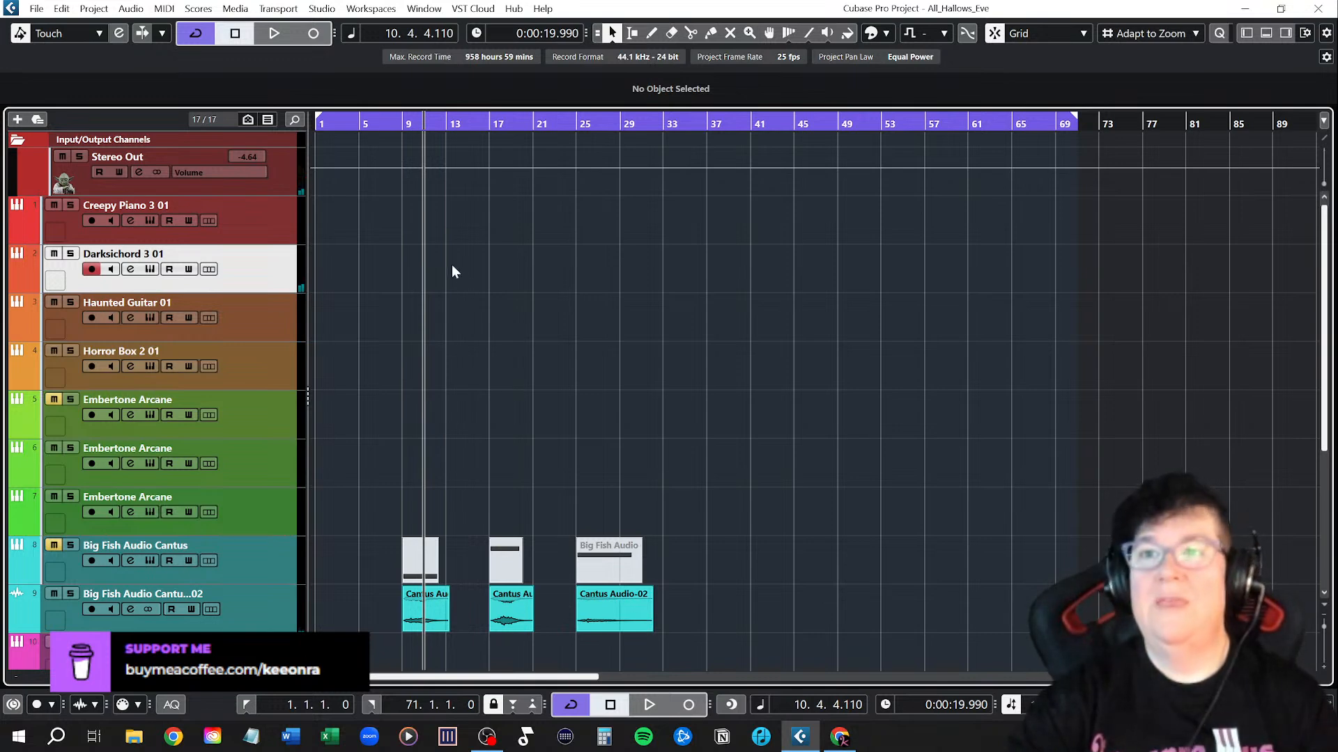
pyautogui.click(406, 125)
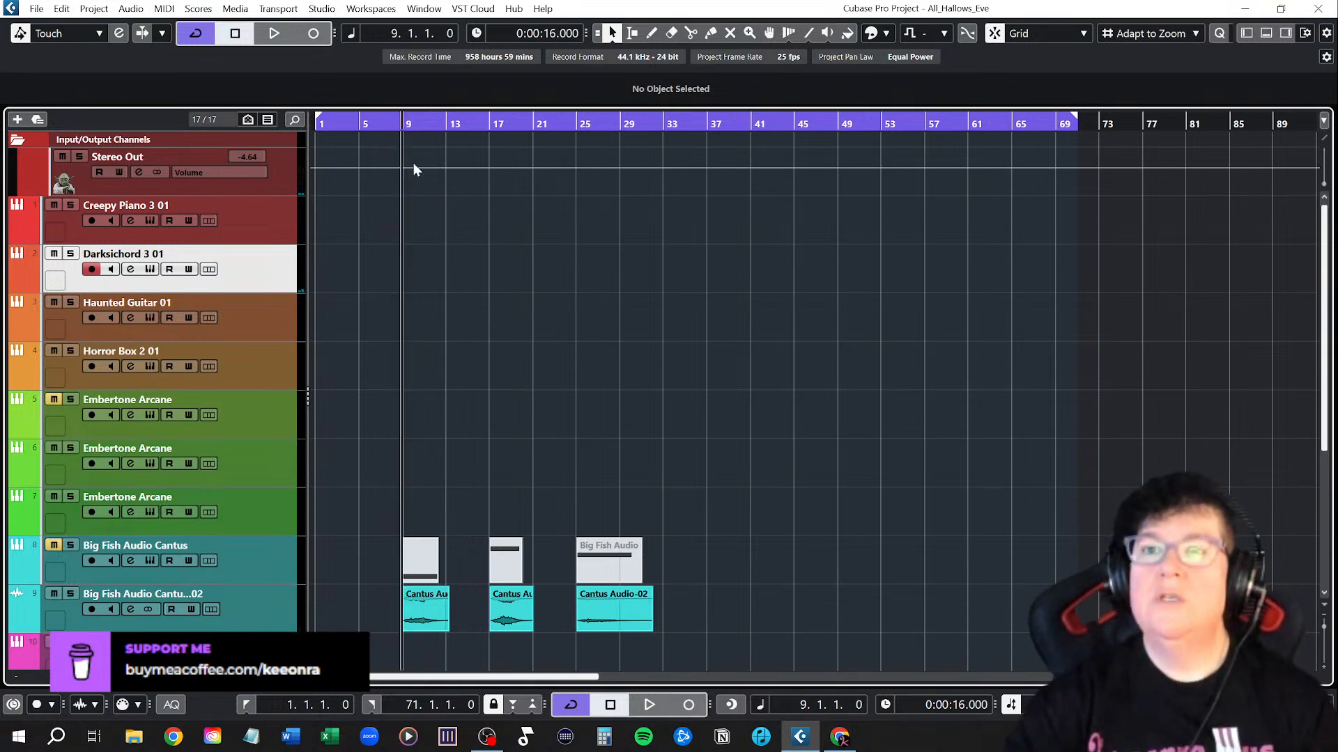
# Show the Inspector for the rendered Cantus audio track and open its first audio event at bar 9 in the Sample Editor
pyautogui.click(232, 618)
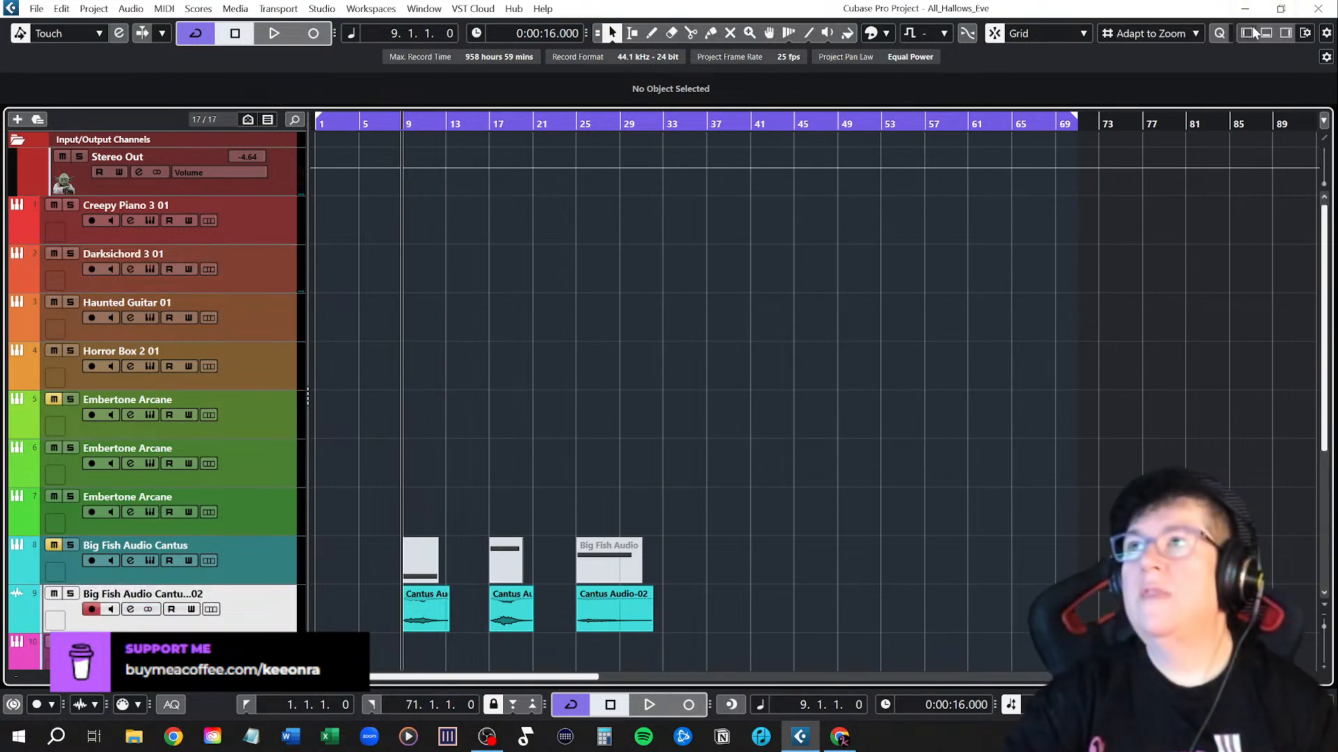
pyautogui.click(1246, 32)
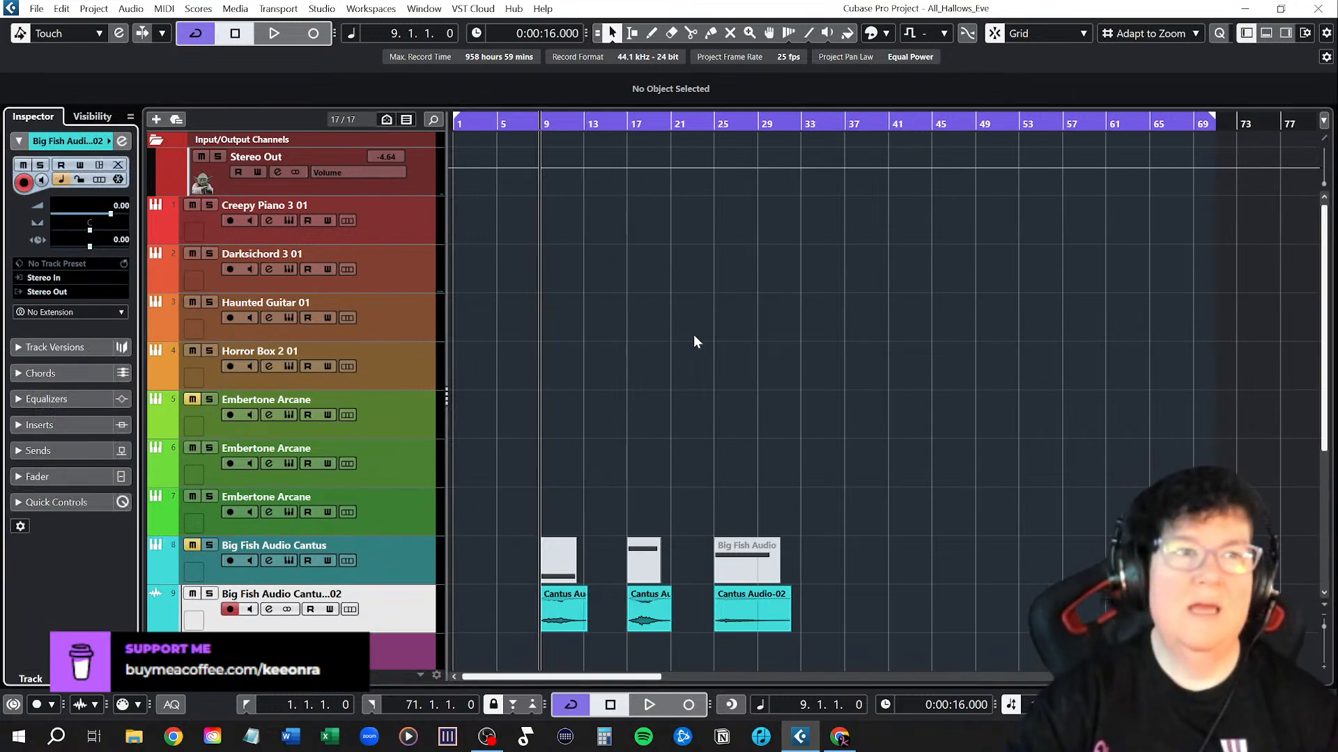
pyautogui.scroll(-5, 694, 340)
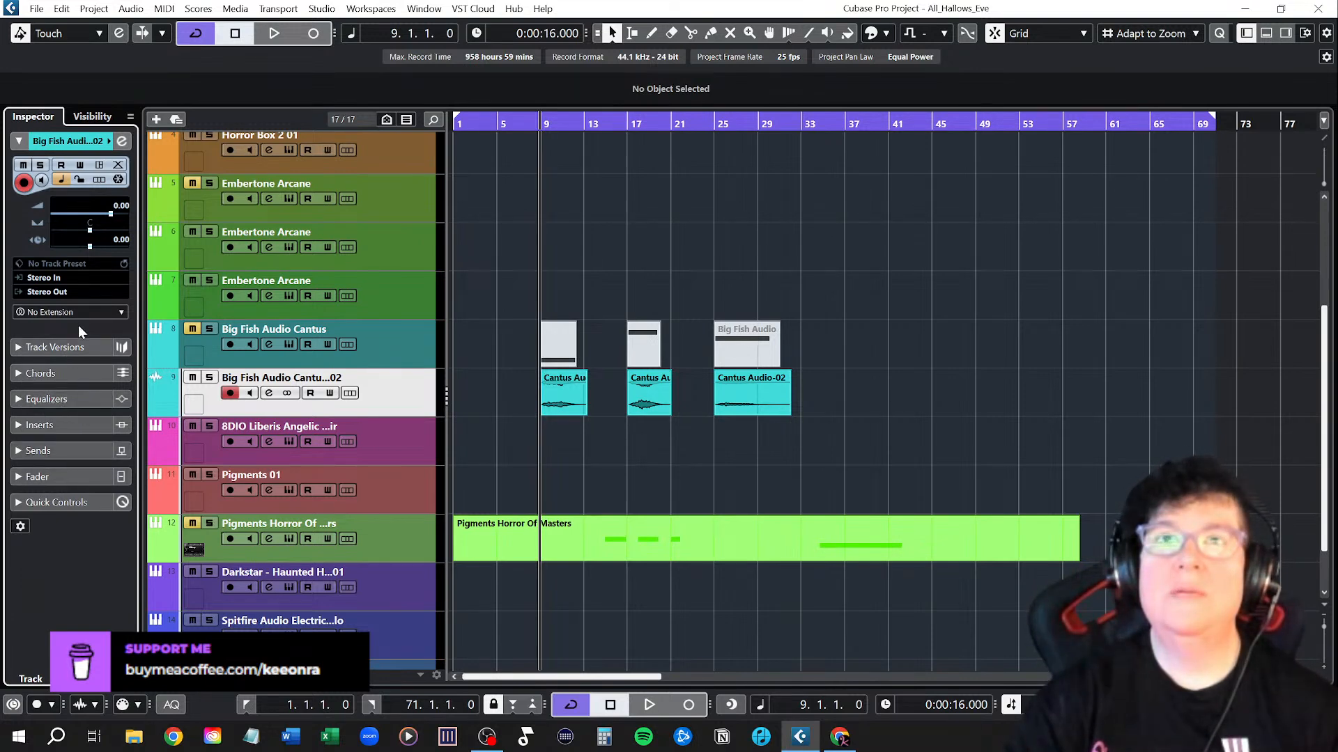
pyautogui.doubleClick(566, 394)
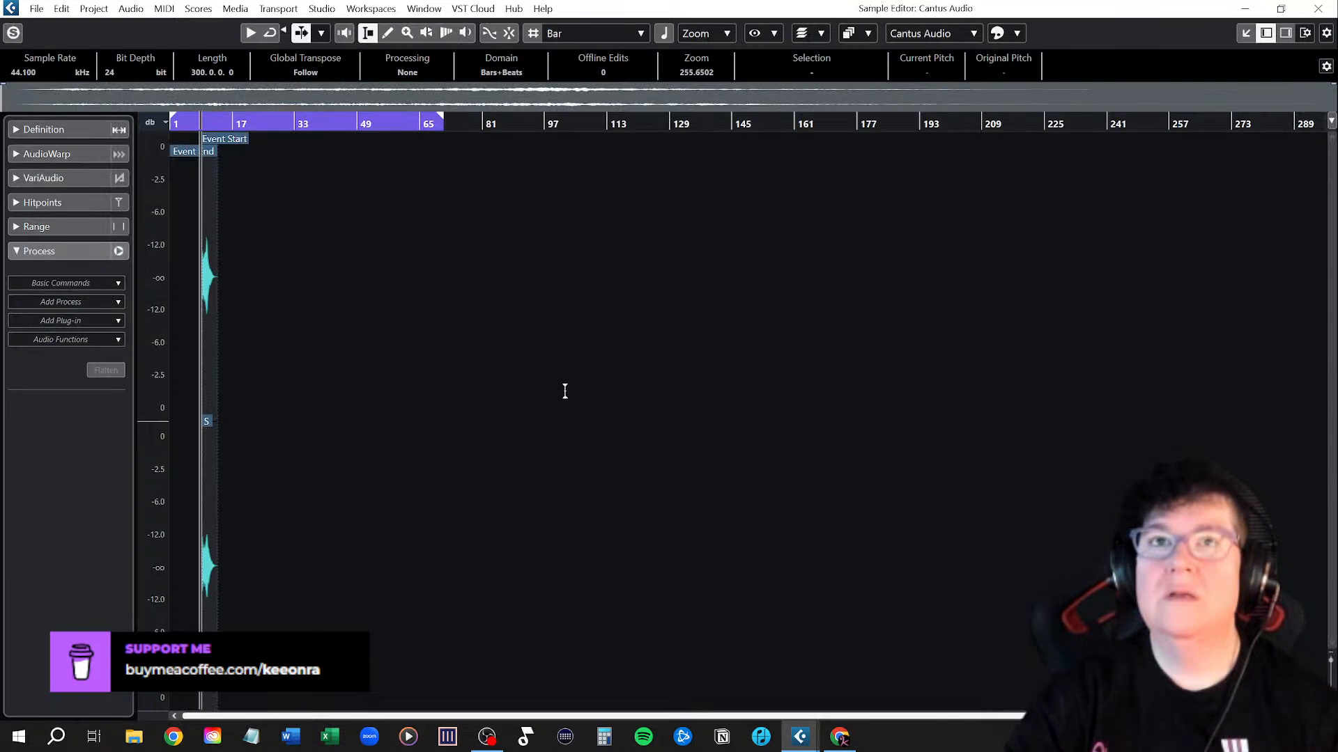
# Analyze the pitches of the Cantus Audio chant by enabling Edit VariAudio
pyautogui.click(19, 178)
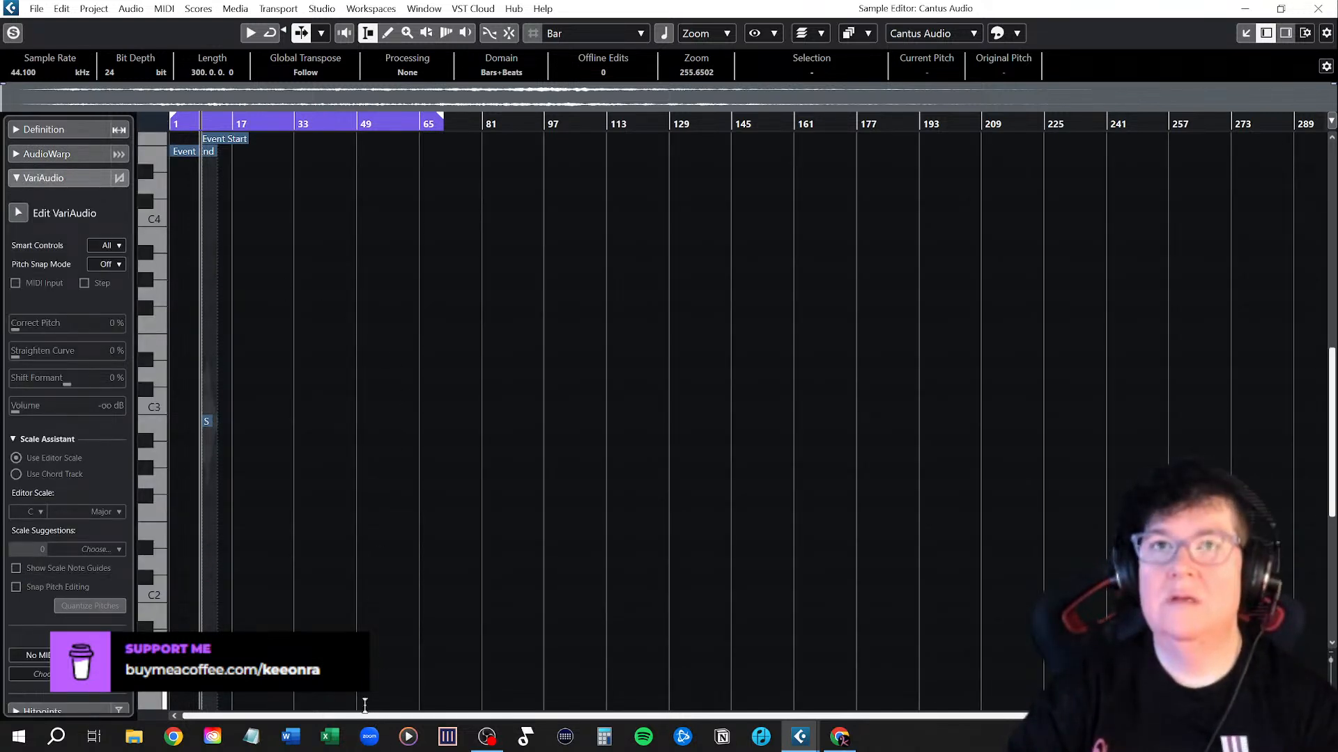
pyautogui.scroll(8, 223, 573)
pyautogui.scroll(1, 224, 573)
pyautogui.hscroll(-8, 224, 572)
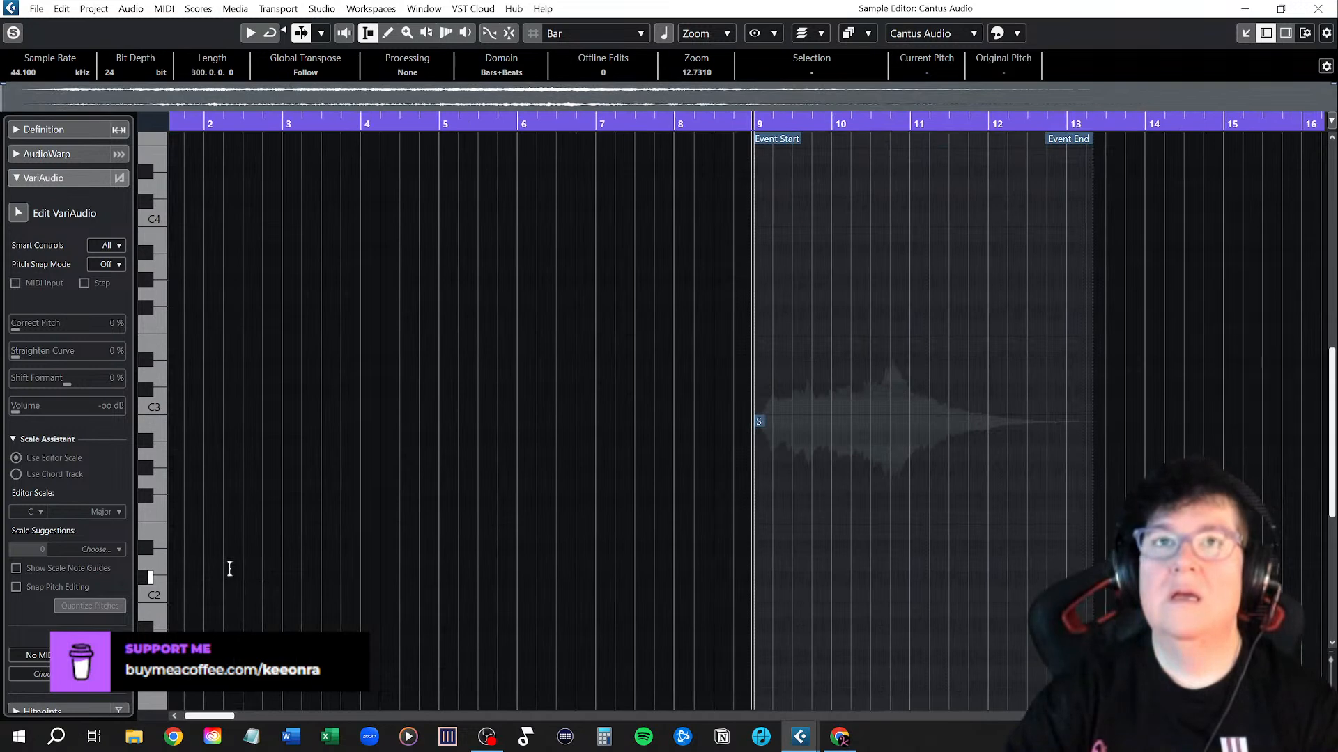
pyautogui.click(57, 216)
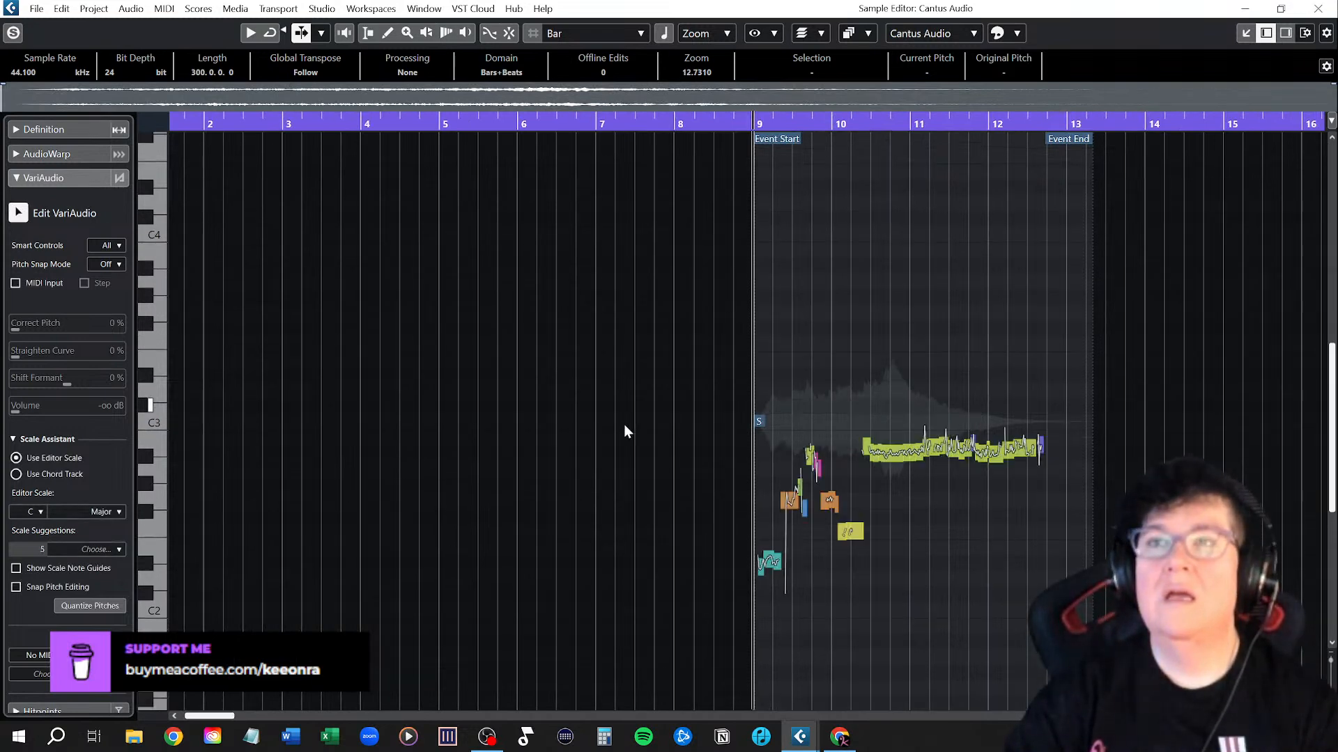
pyautogui.scroll(3, 906, 624)
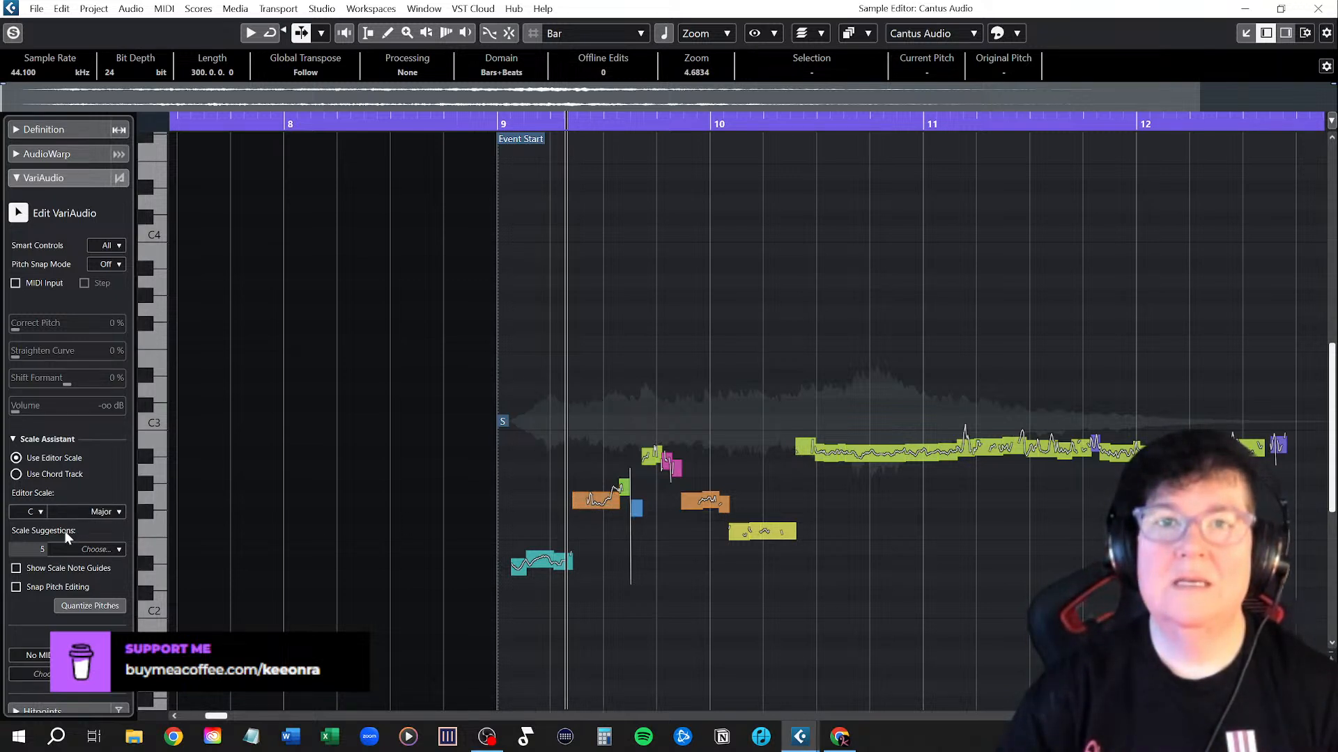
# Choose the A# Major scale suggestion for the chant's editor scale and play the chant from bar 9
pyautogui.click(103, 549)
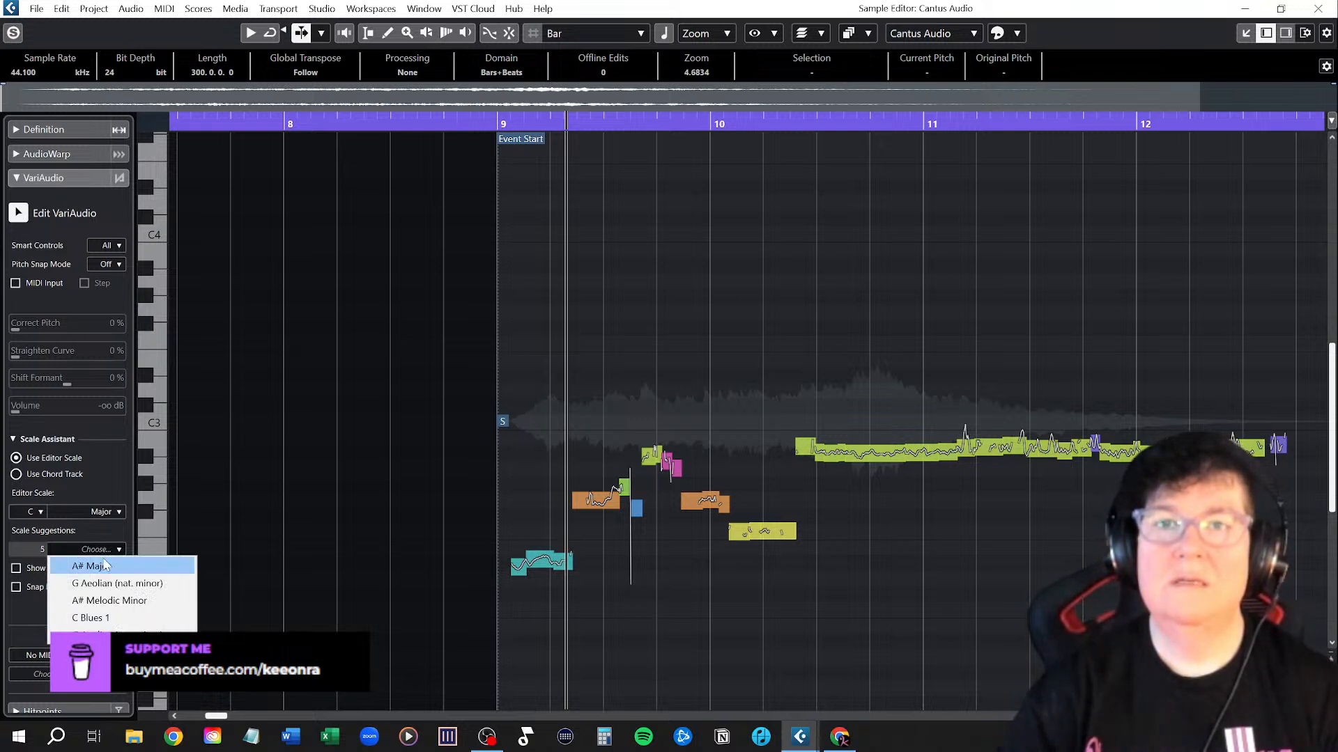
pyautogui.click(105, 568)
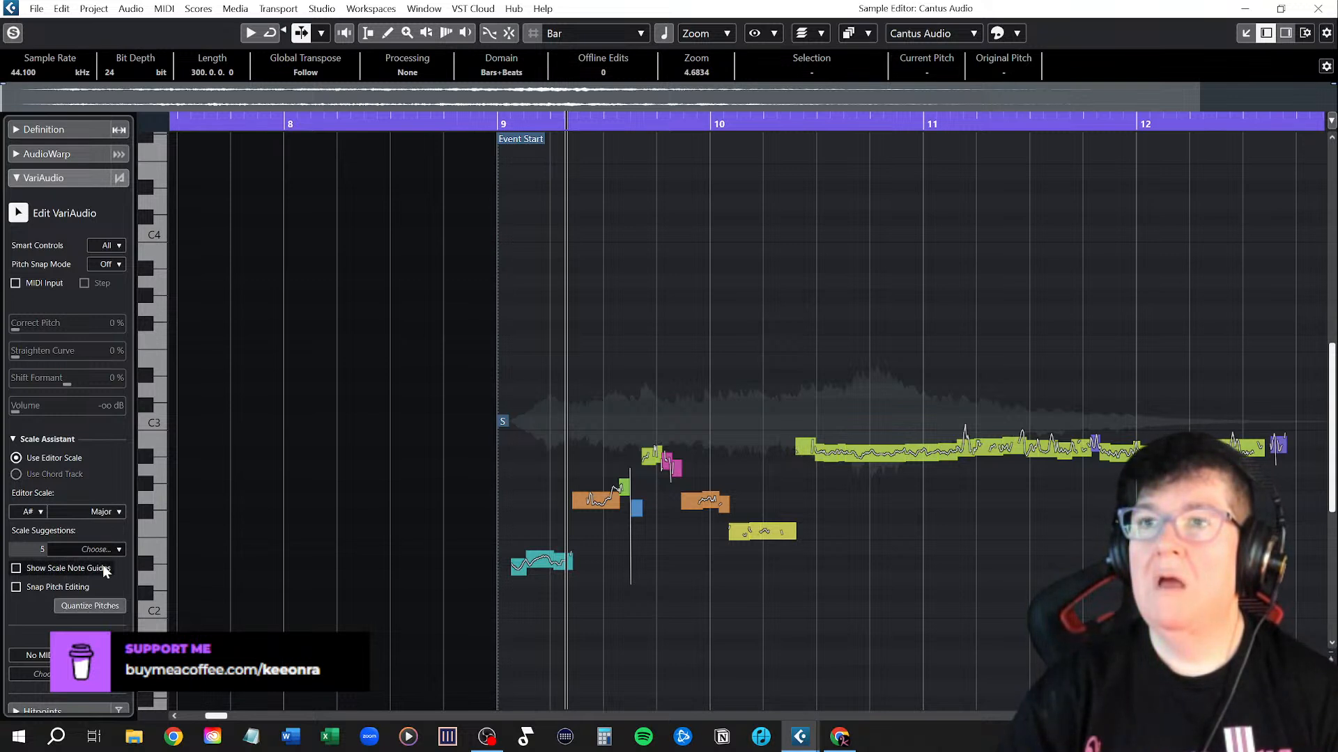
pyautogui.click(501, 124)
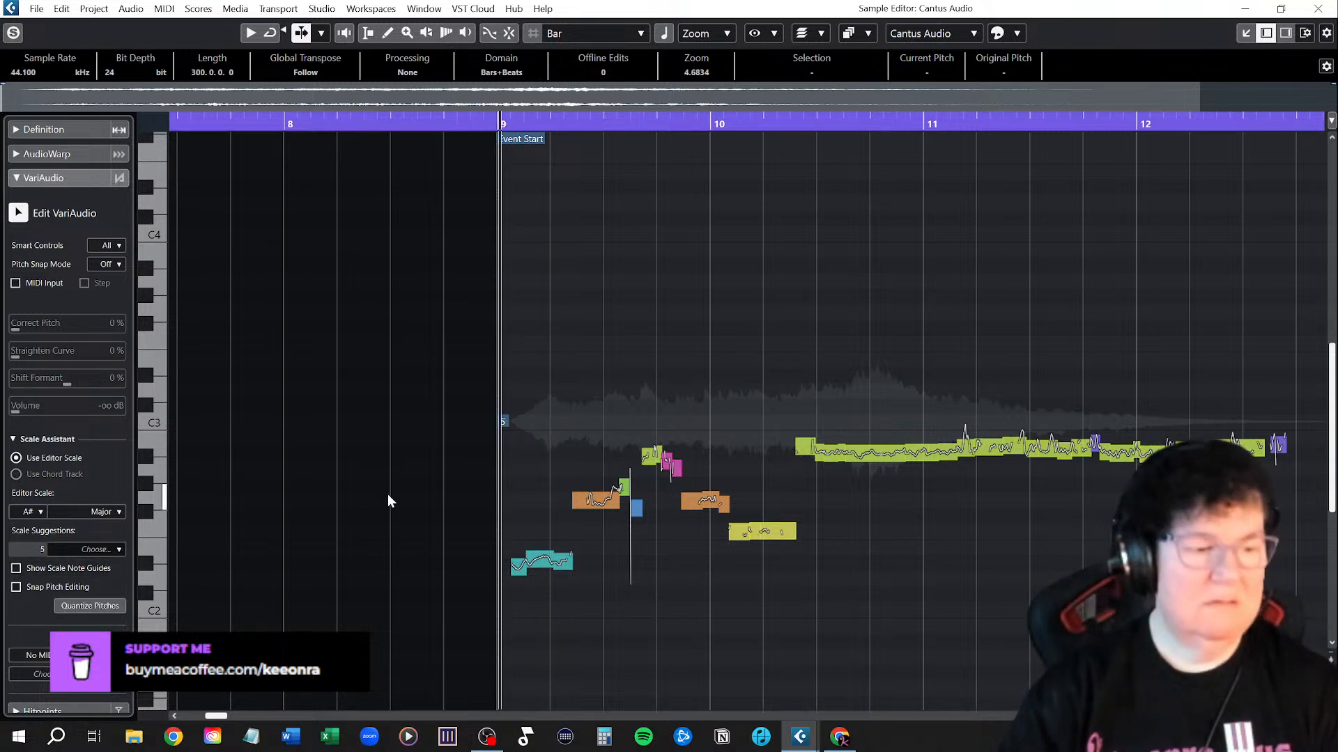
pyautogui.press('space')
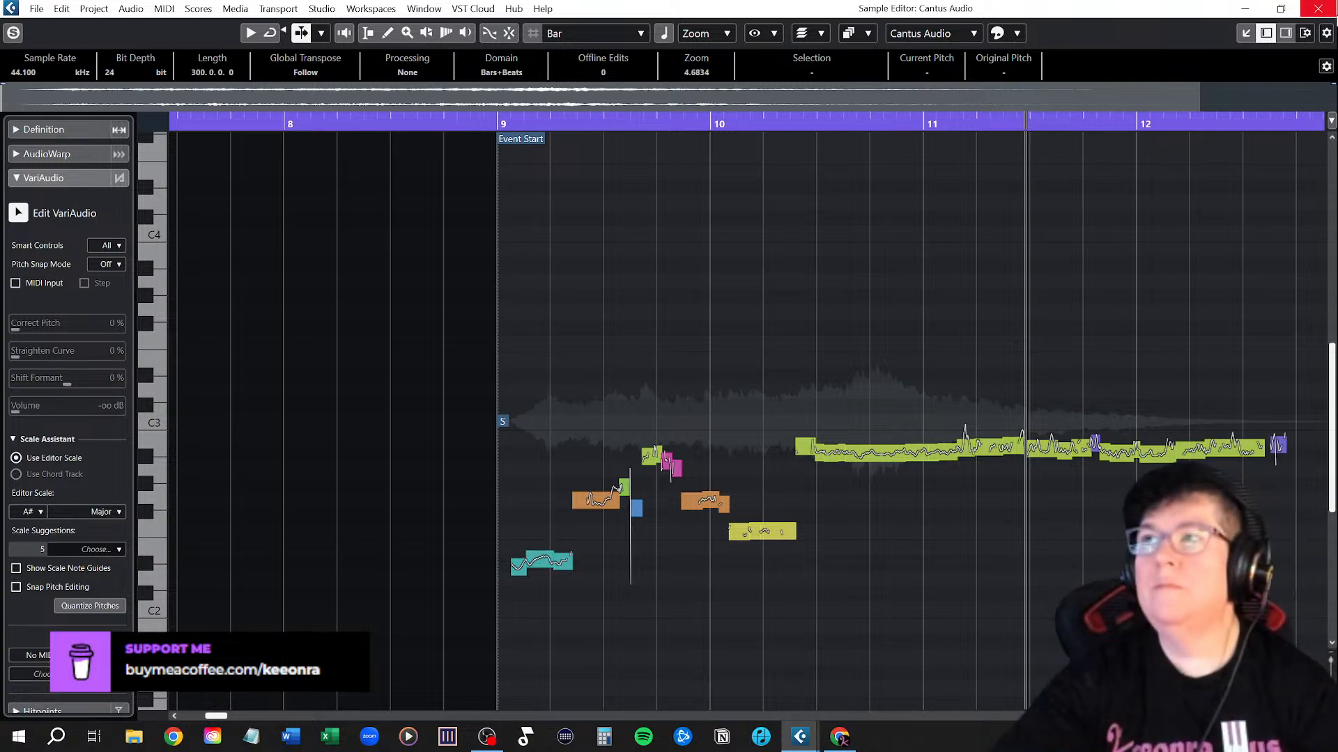
# Close the Sample Editor and hide the Inspector, with the playhead back at bar 9 in the project
pyautogui.click(1320, 9)
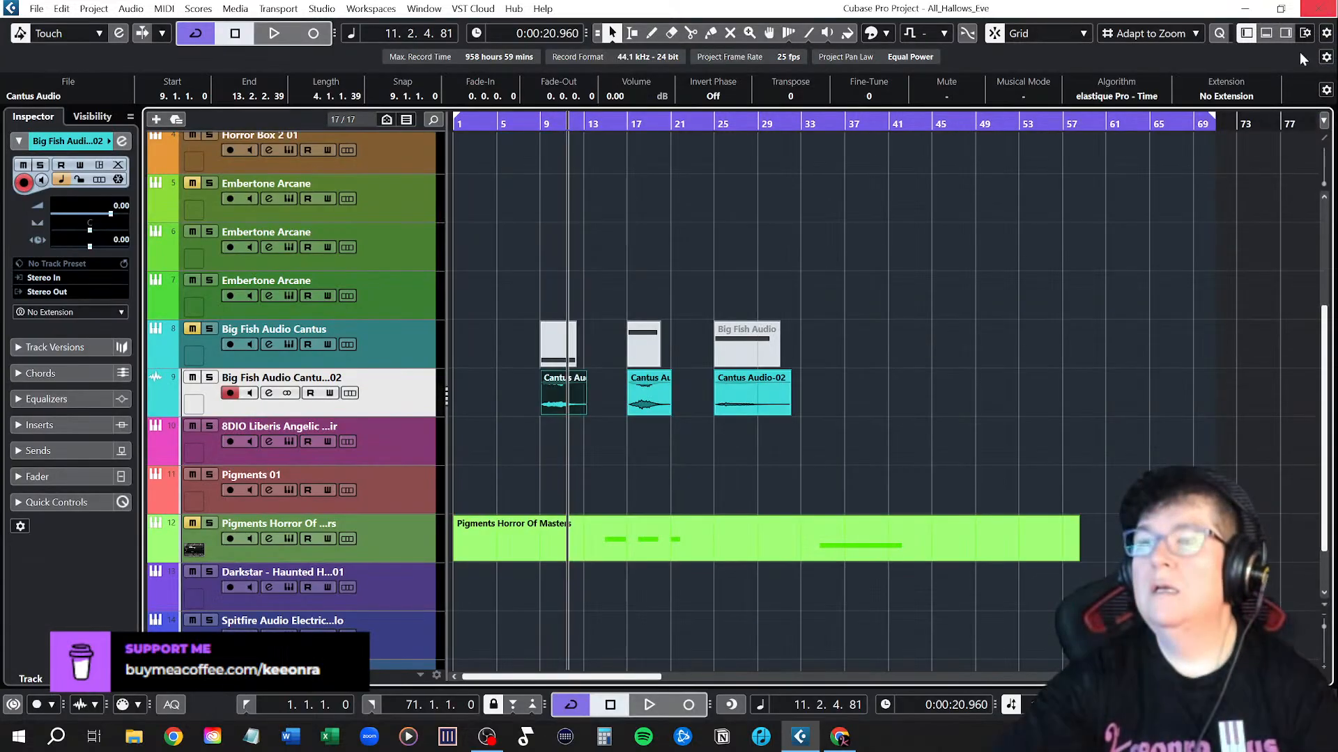
pyautogui.click(524, 401)
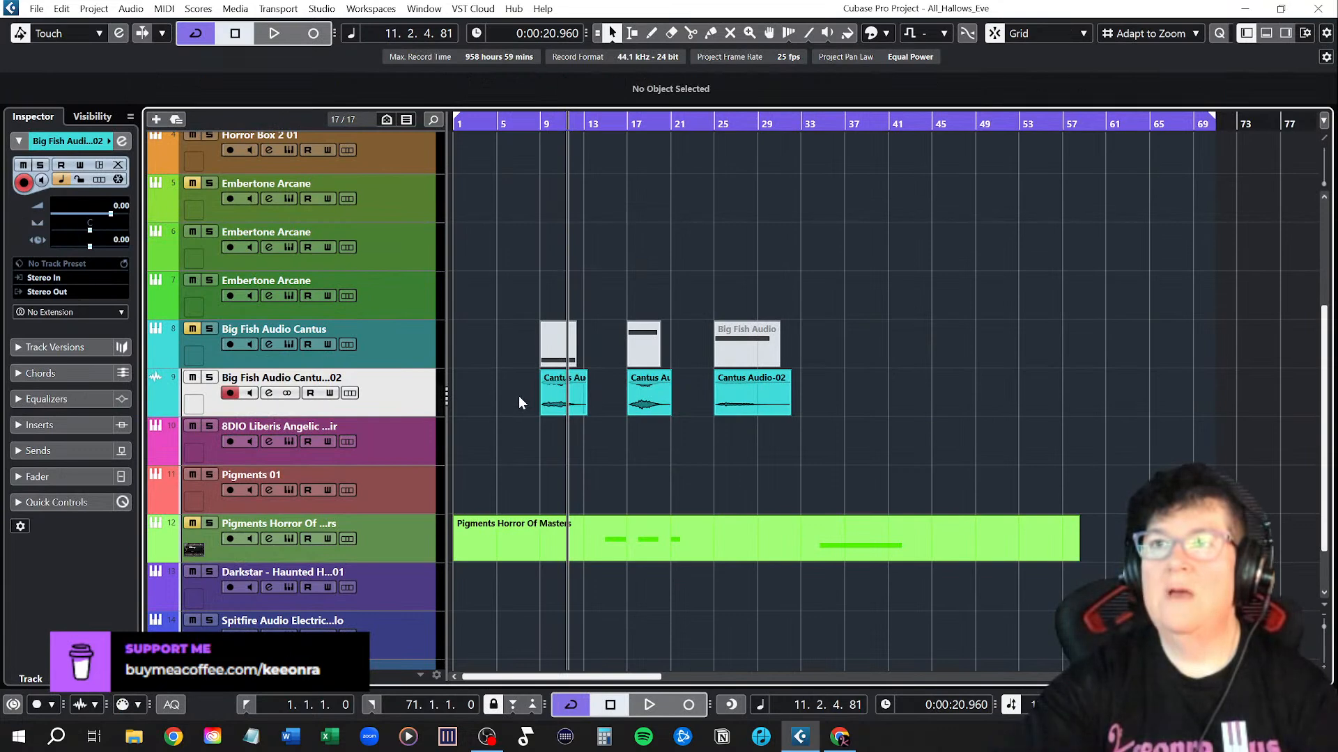
pyautogui.click(541, 126)
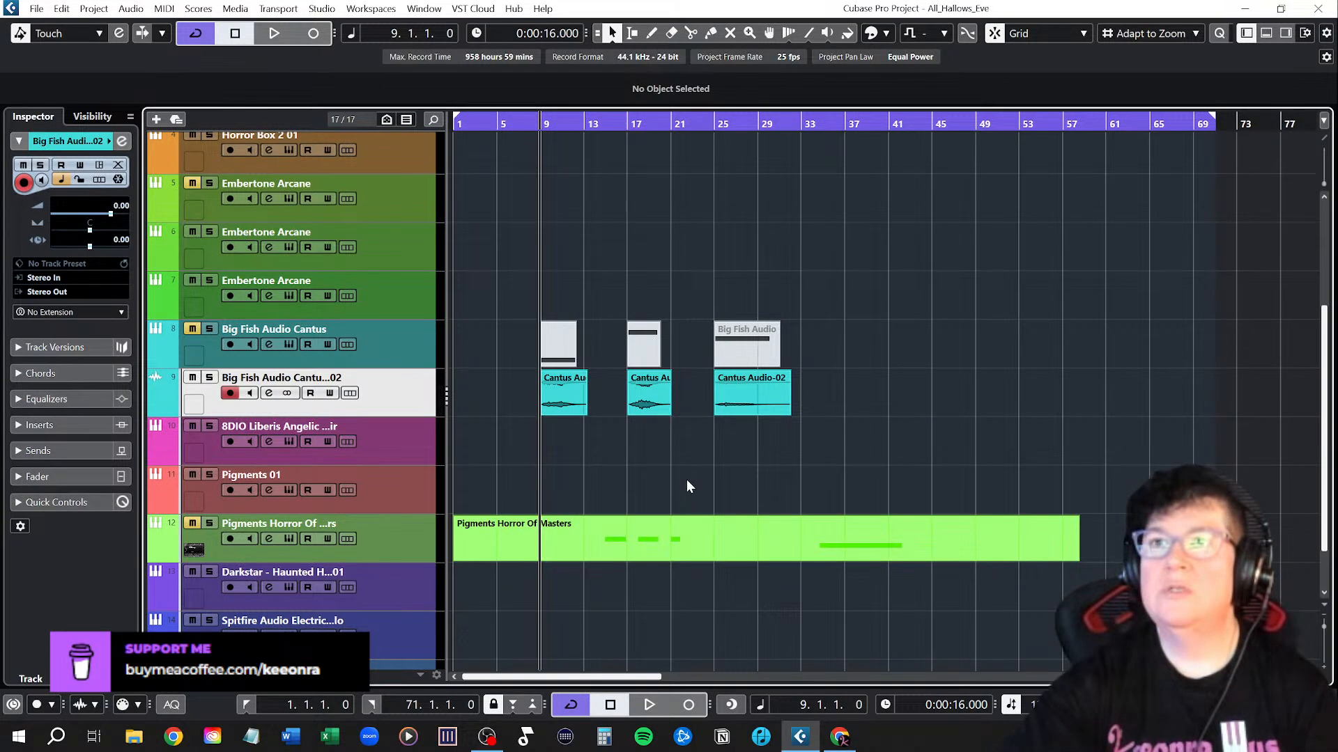
pyautogui.click(1246, 33)
pyautogui.scroll(5, 275, 282)
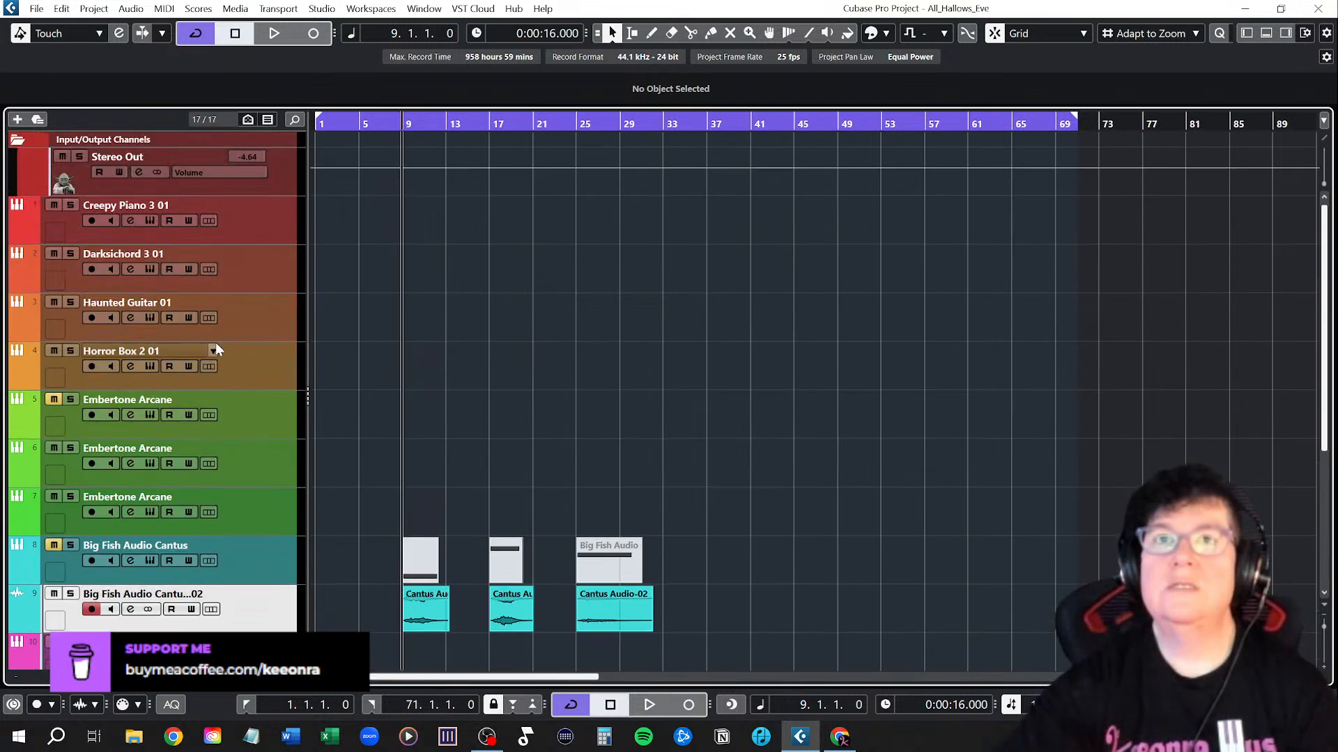
# Select the Darksichord 3 01 track, play the Cantus chants from bars 9 and 17, and return the playhead to bar 9
pyautogui.click(251, 268)
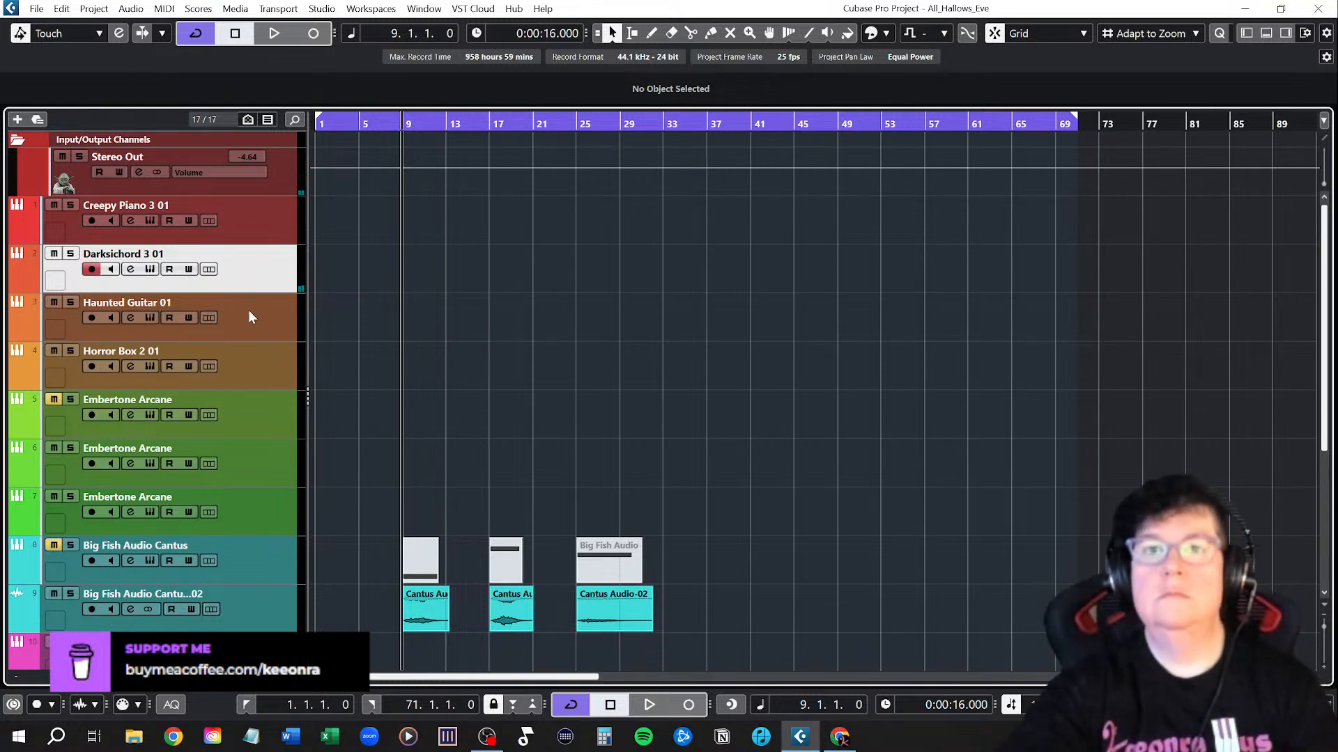
pyautogui.press('space')
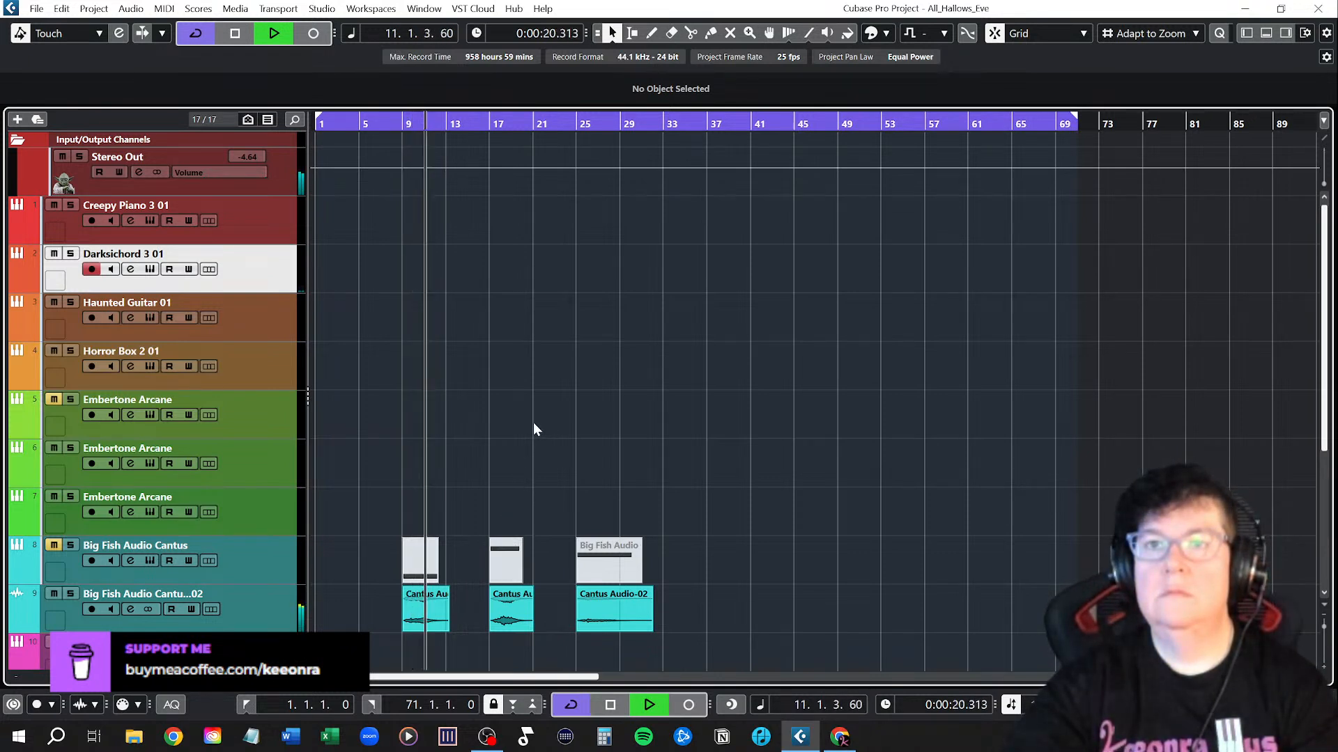
pyautogui.press('space')
pyautogui.click(493, 125)
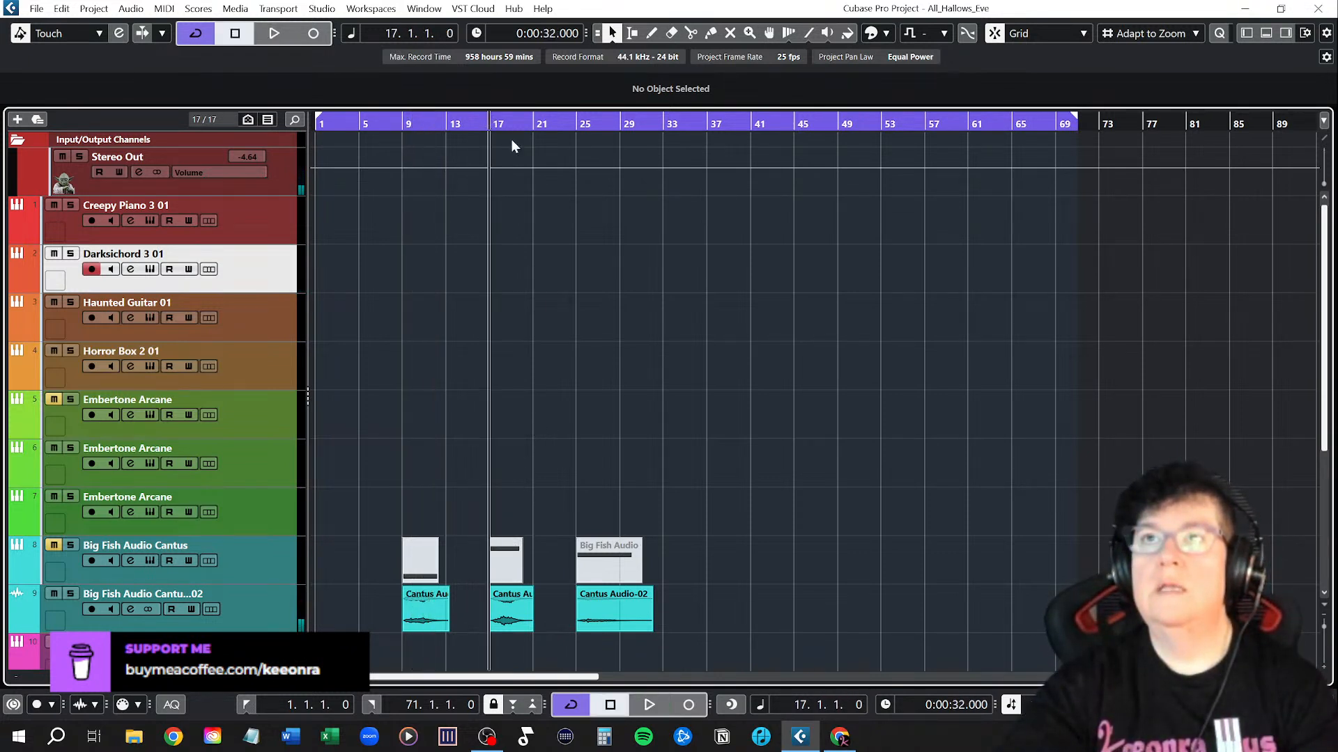
pyautogui.press('space')
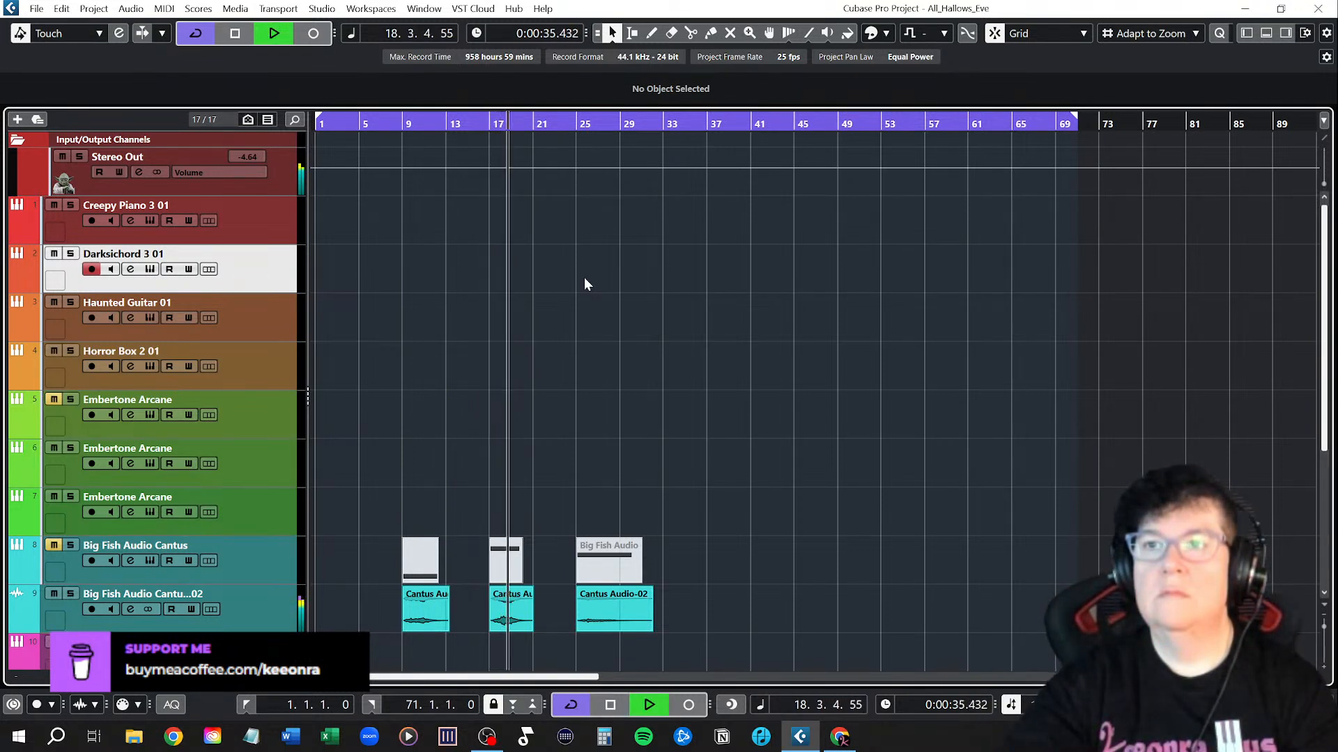
pyautogui.press('space')
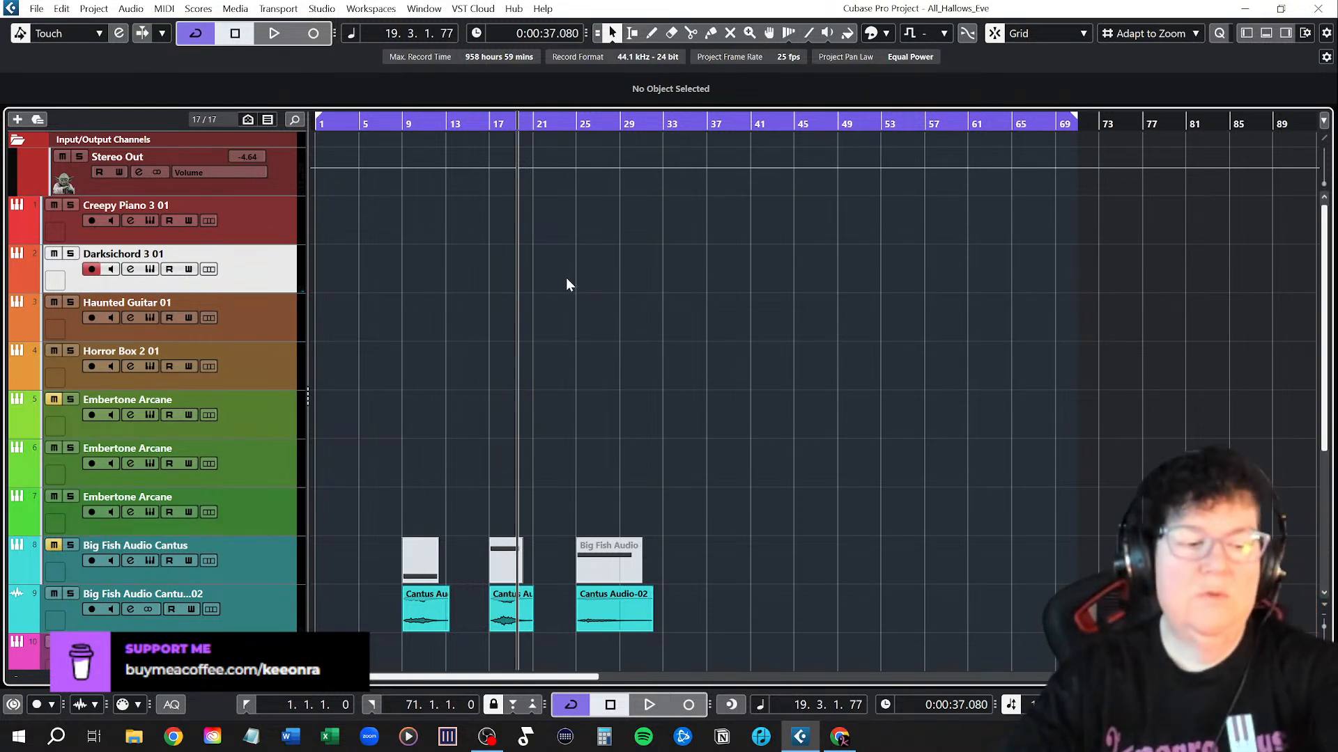
pyautogui.click(402, 125)
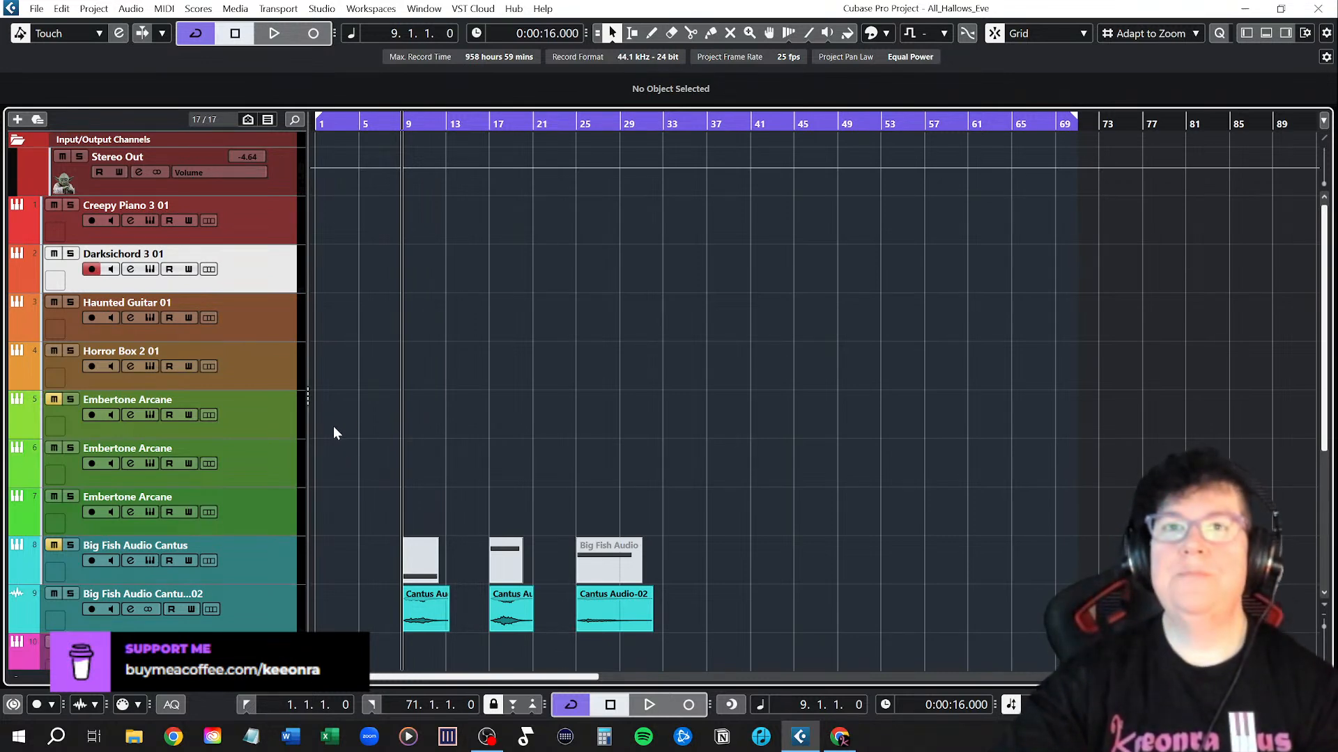
# Open the instrument of the 8DIO Liberis Angelic Choir track and play the Cantus chant from bar 9 alongside it
pyautogui.scroll(-6, 312, 466)
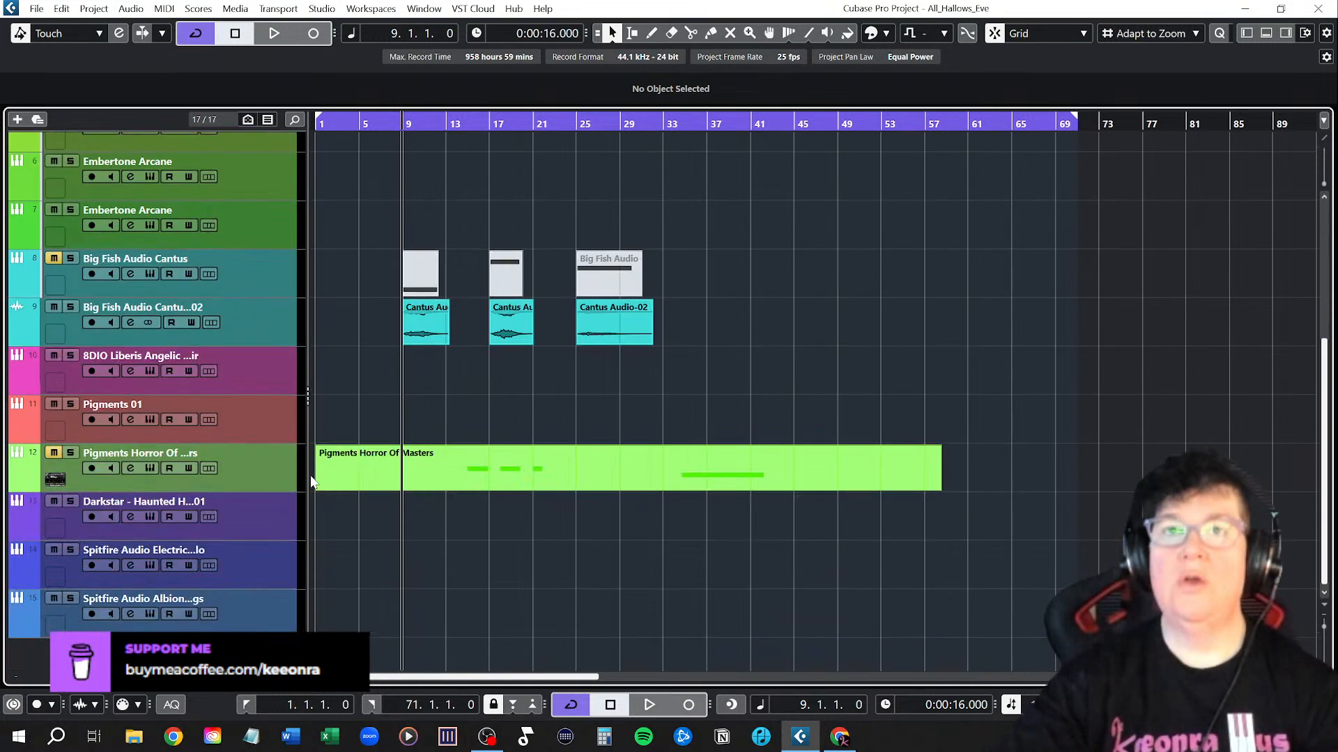
pyautogui.scroll(2, 311, 474)
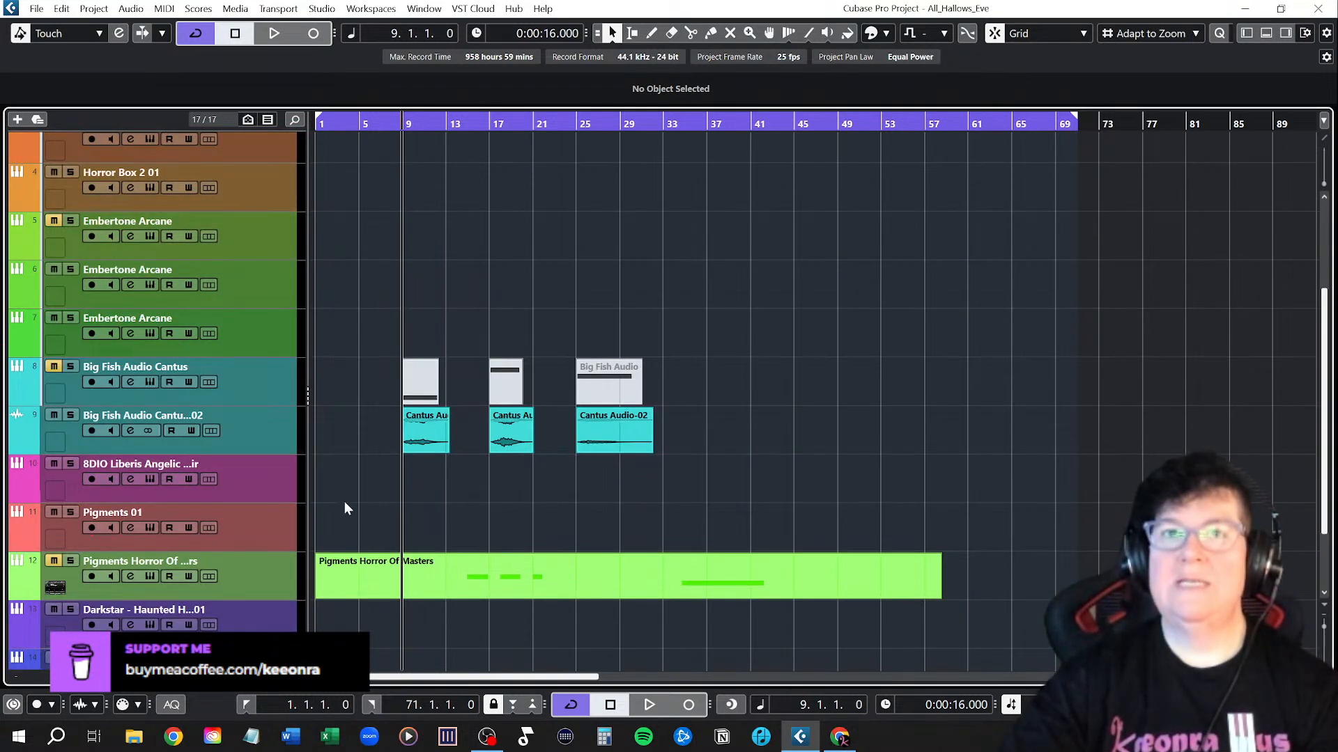
pyautogui.click(286, 487)
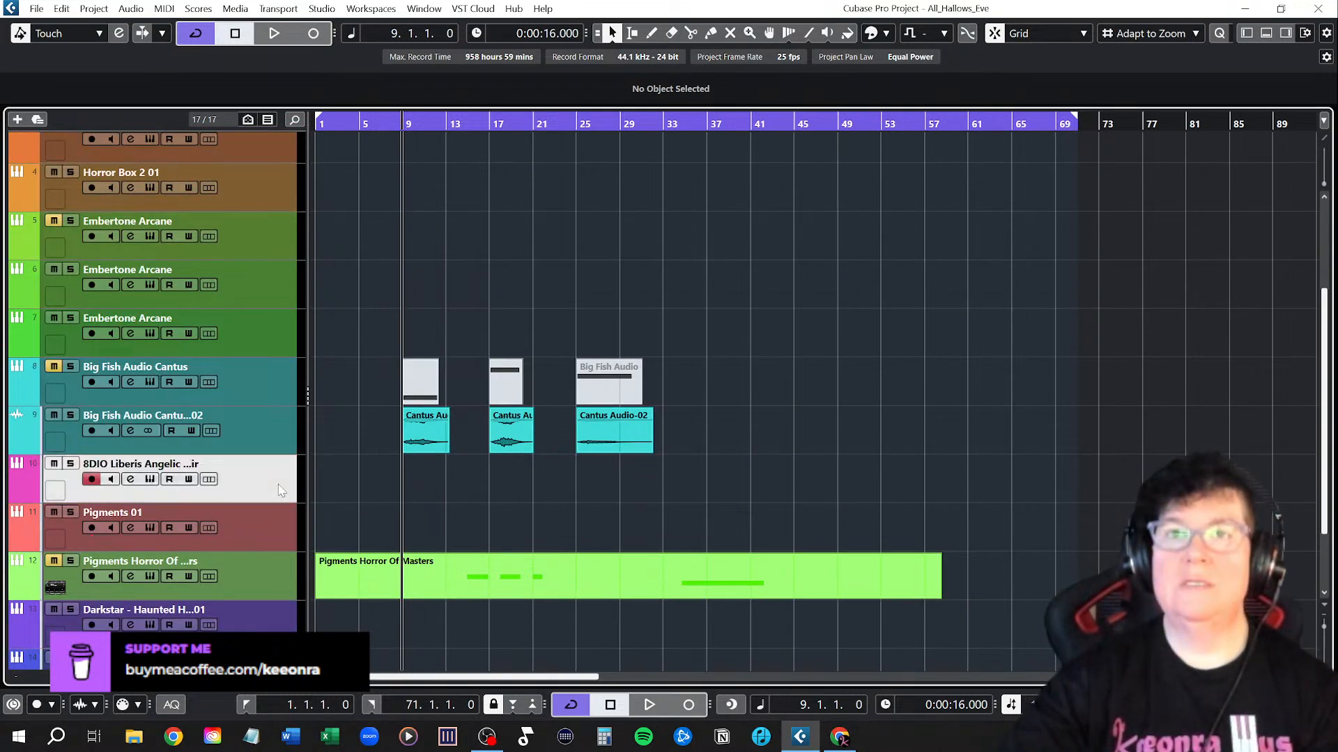
pyautogui.click(149, 479)
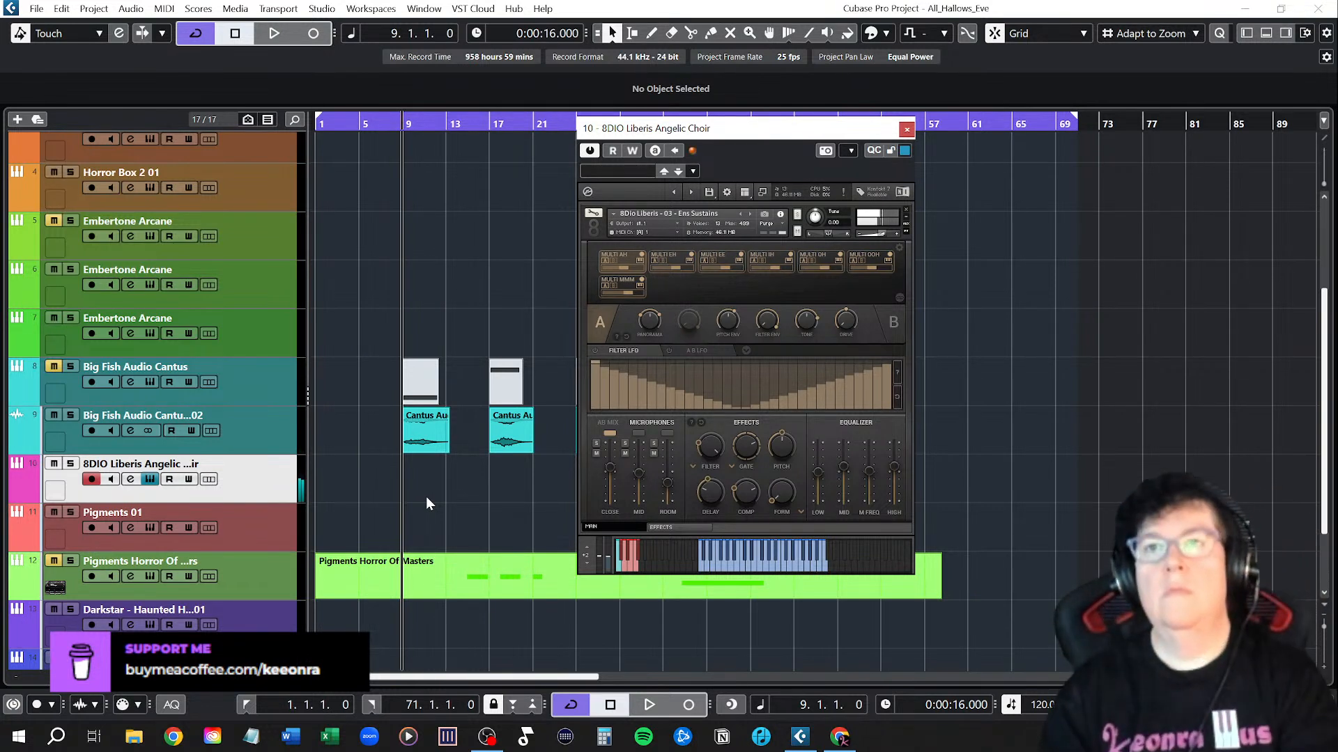
pyautogui.press('space')
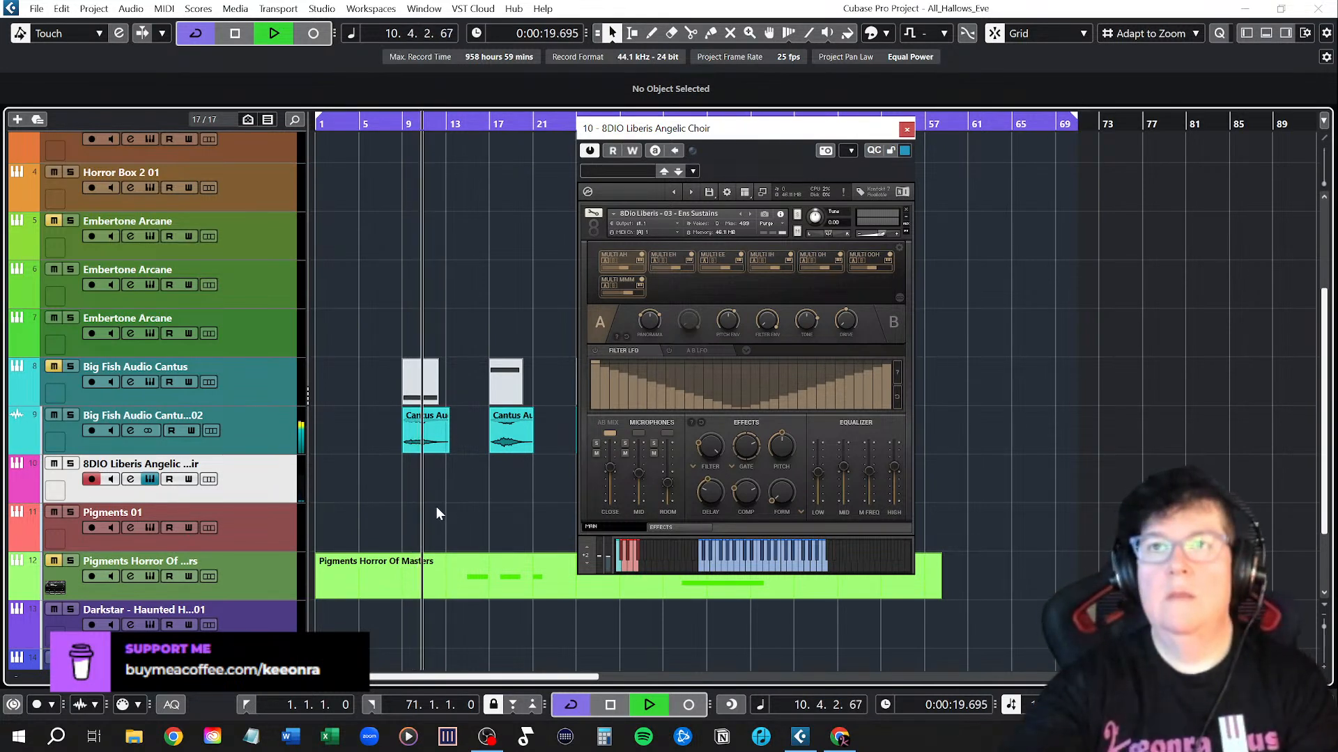
pyautogui.press('space')
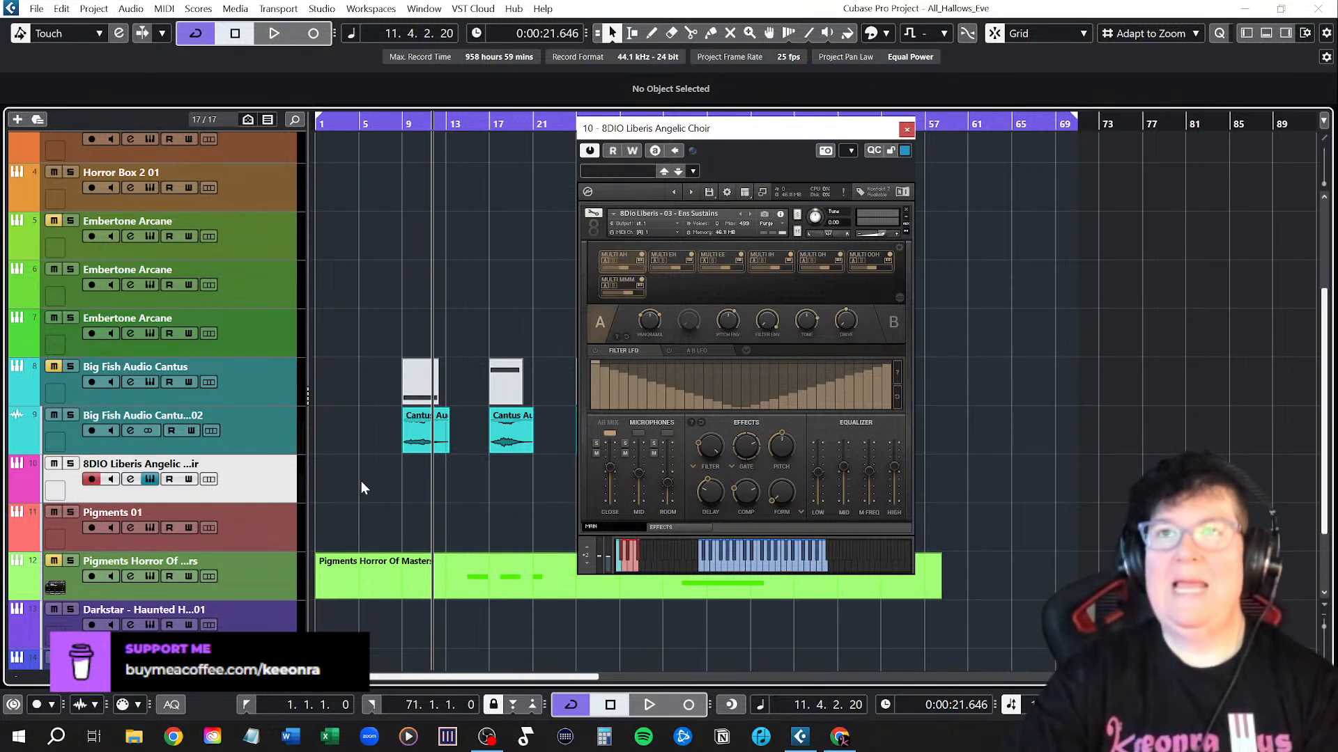
# Record a MIDI part on the 8DIO Liberis Angelic Choir track, starting at bar 5 and stopping just after bar 13
pyautogui.moveTo(380, 676); pyautogui.dragTo(379, 677)
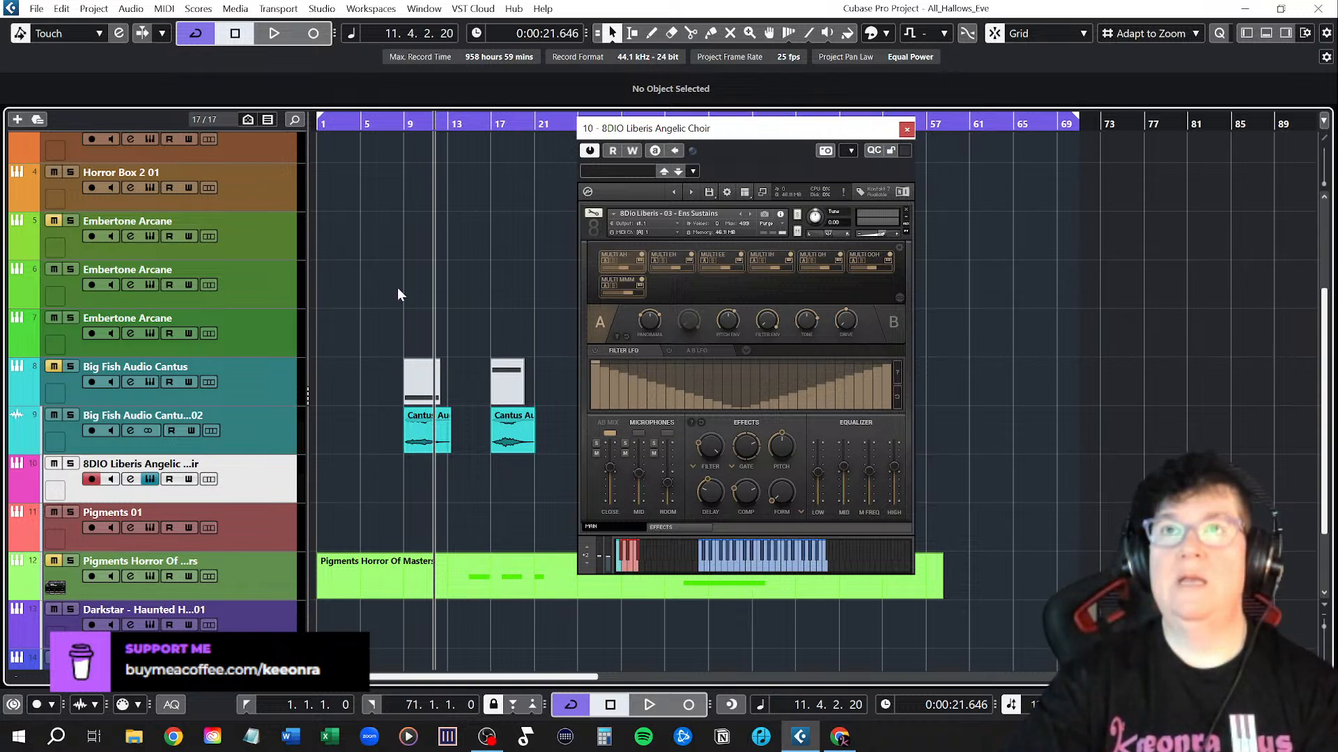
pyautogui.click(363, 129)
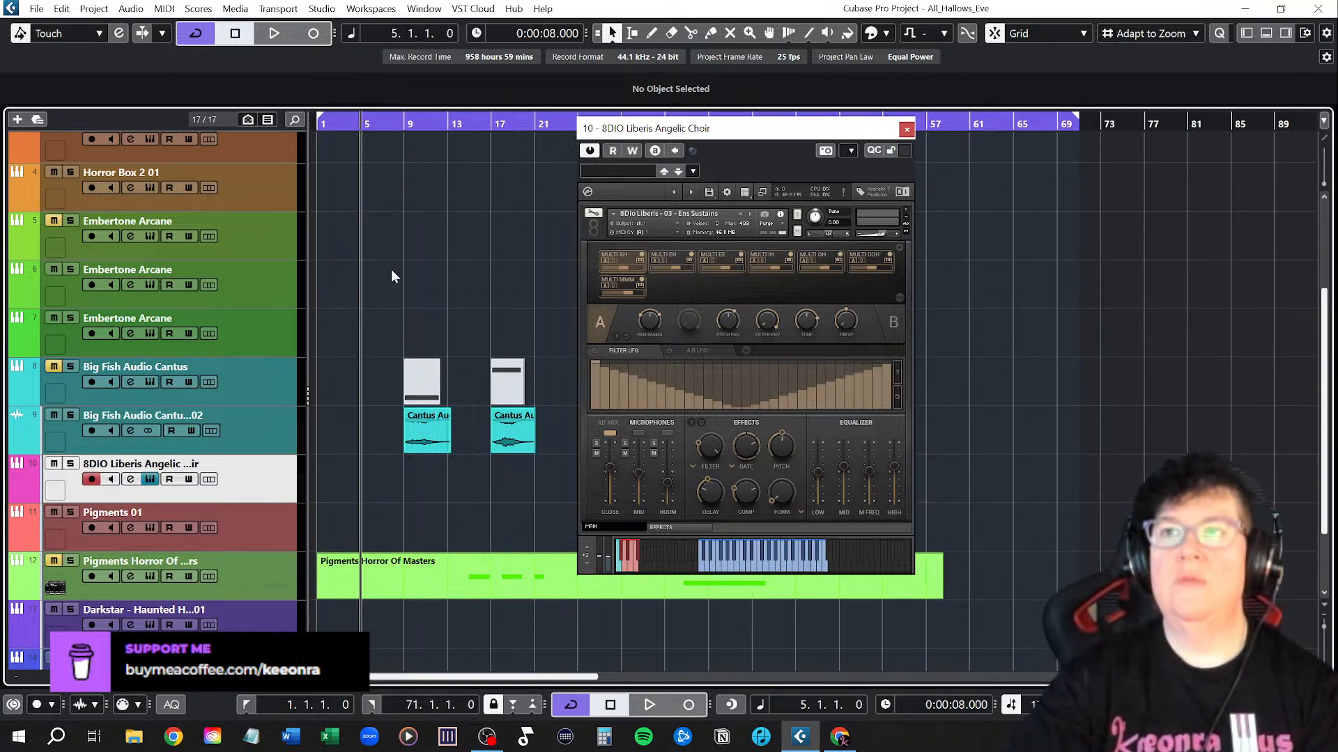
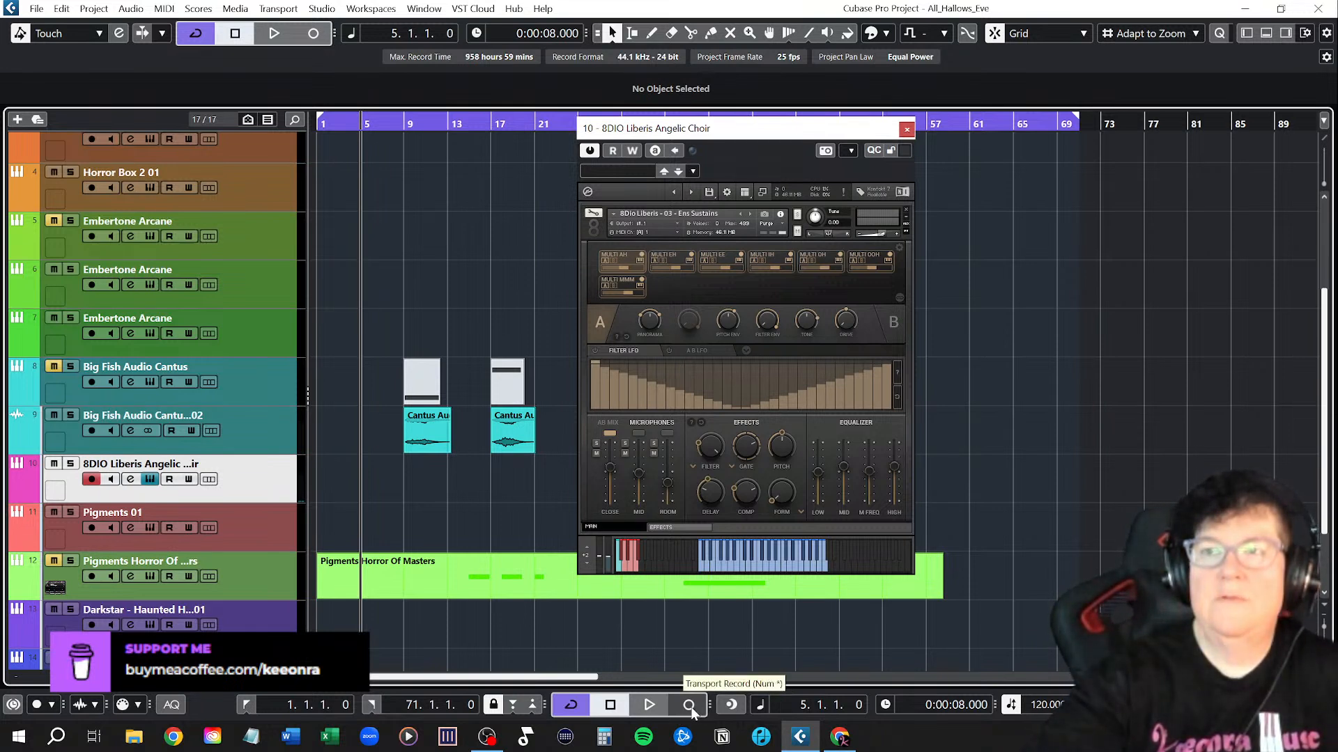
pyautogui.click(688, 705)
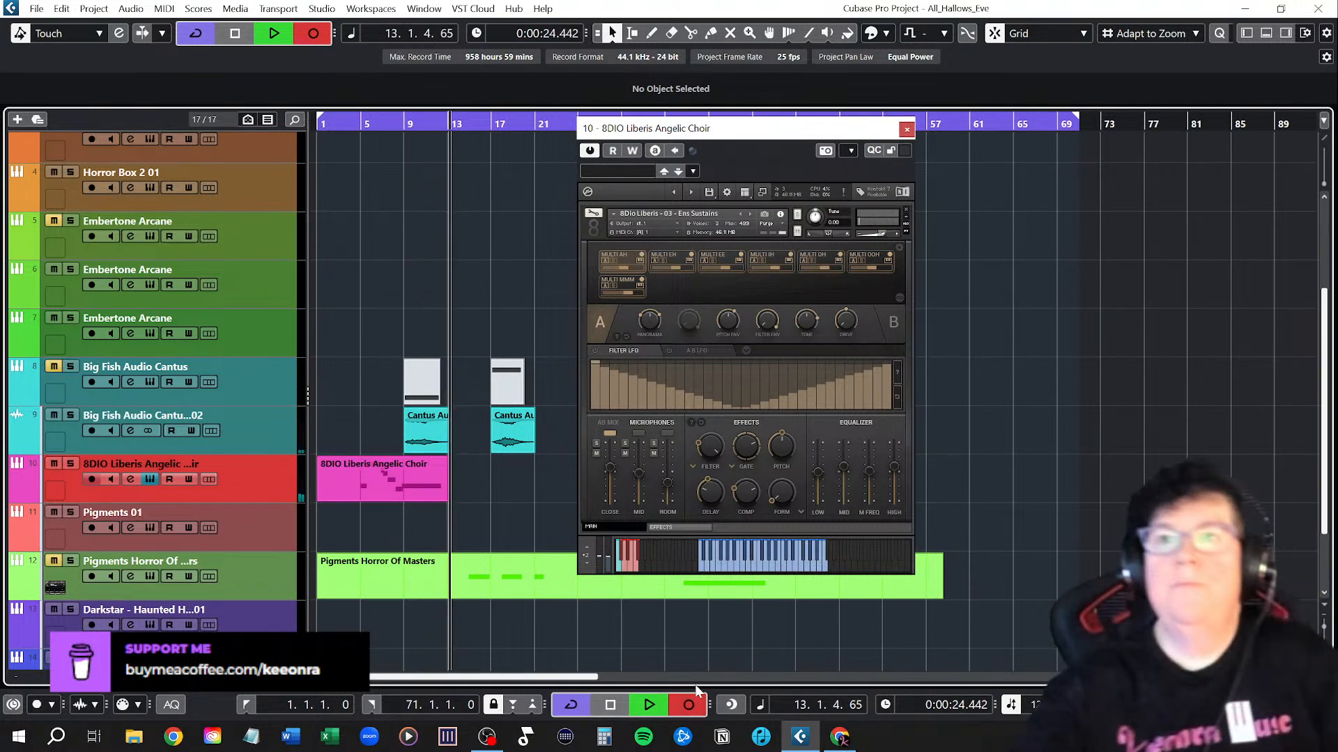
pyautogui.press('space')
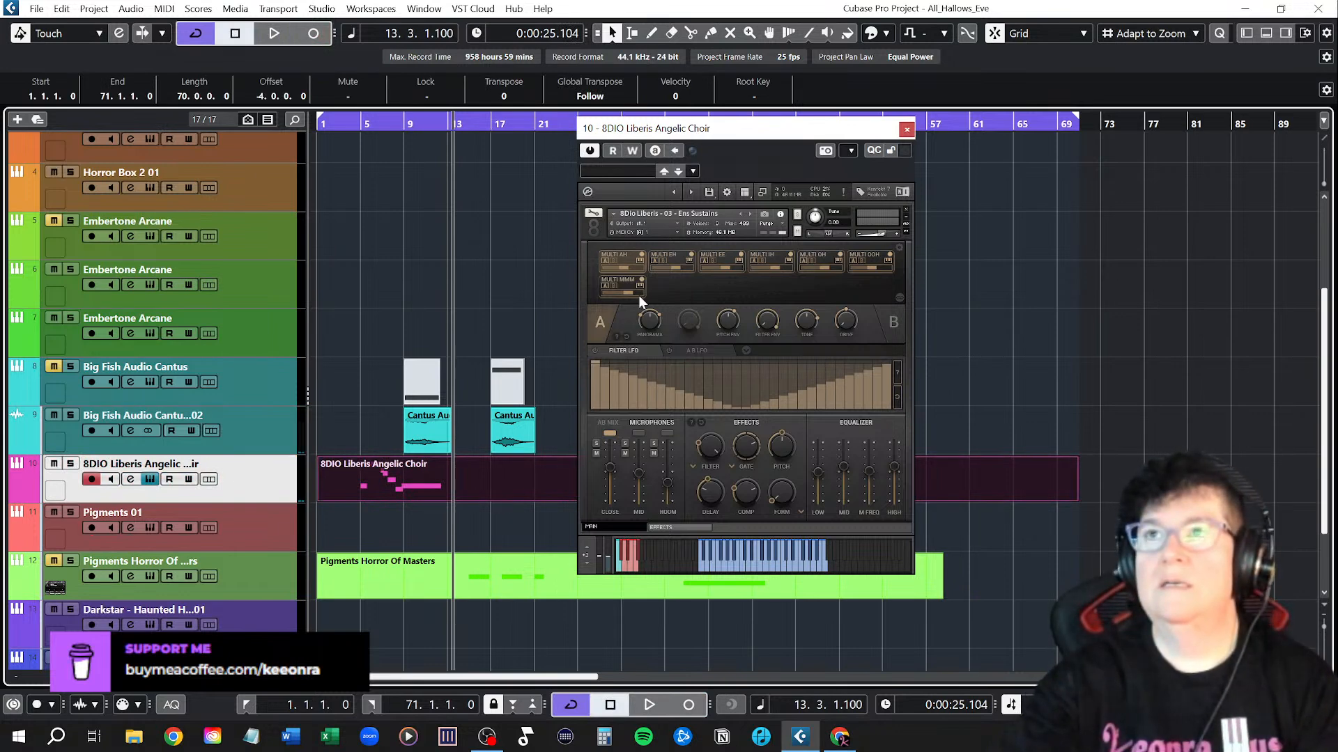
# Shorten the recorded choir part so it ends at bar 13, and close the choir instrument window
pyautogui.moveTo(758, 135); pyautogui.dragTo(868, 126)
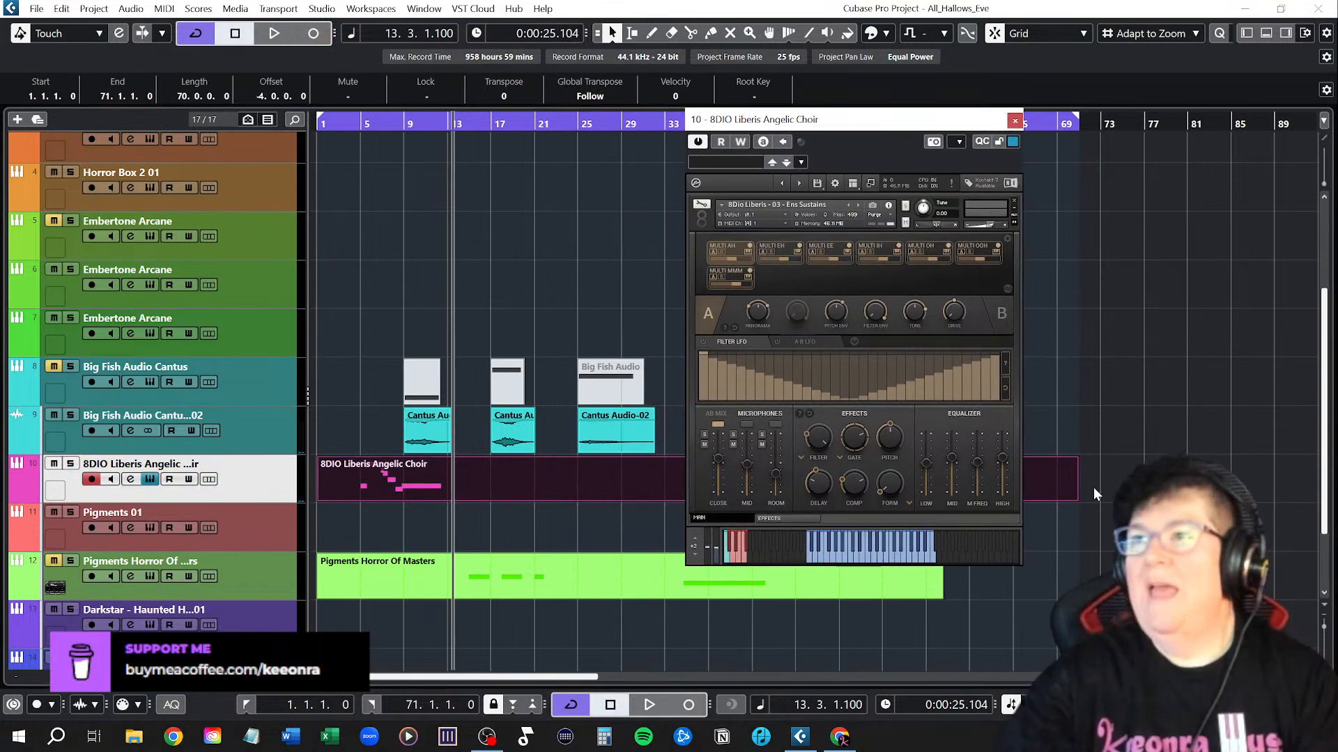
pyautogui.moveTo(1077, 499); pyautogui.dragTo(453, 506)
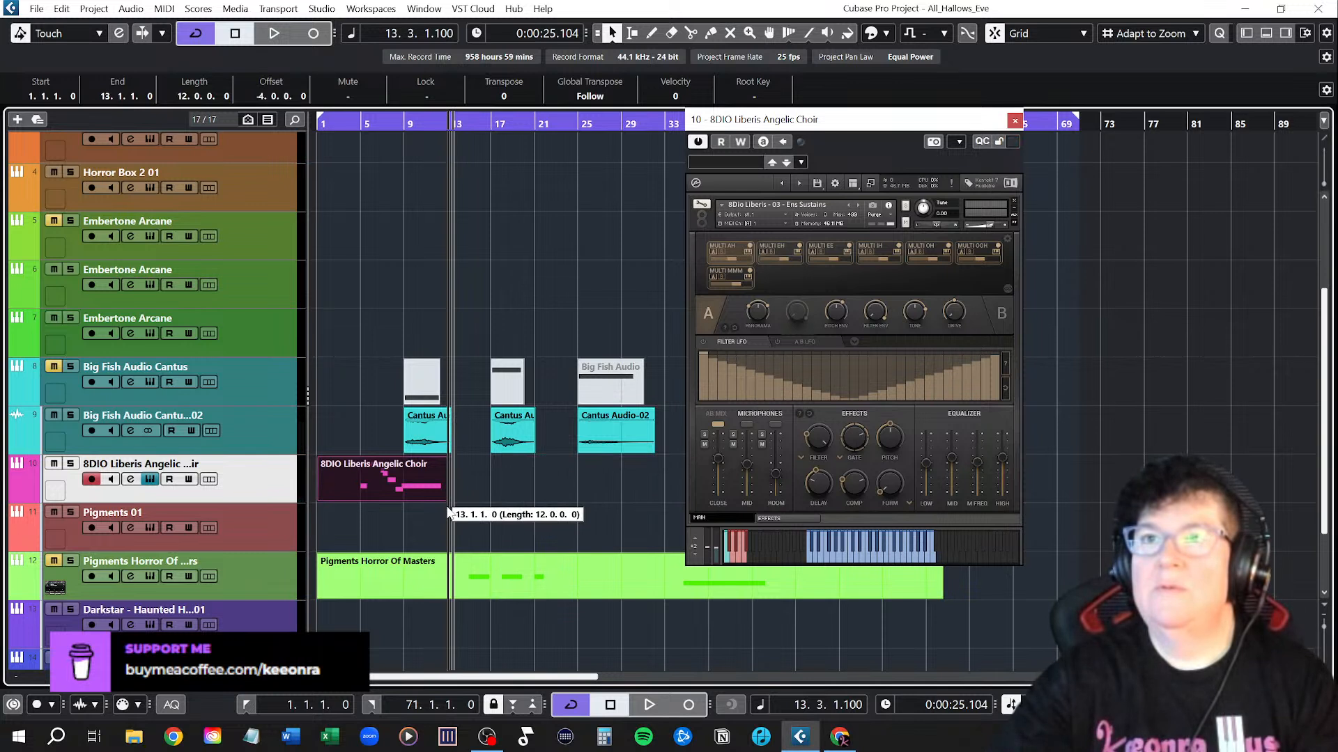
pyautogui.click(551, 496)
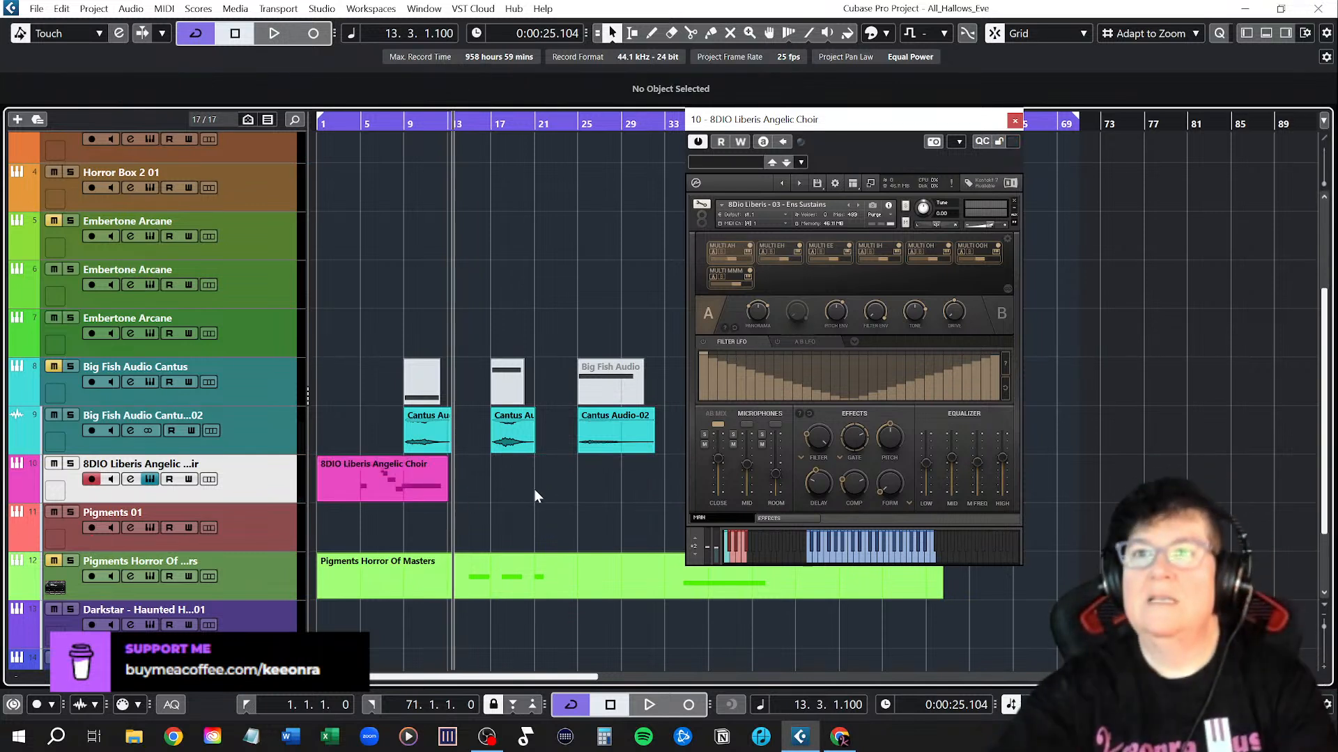
pyautogui.click(1015, 121)
# Move the Cantus audio events at bars 17 and 25 out past the song, starting at bar 89, and return the playhead to bar 1
pyautogui.moveTo(715, 476); pyautogui.dragTo(1254, 452)
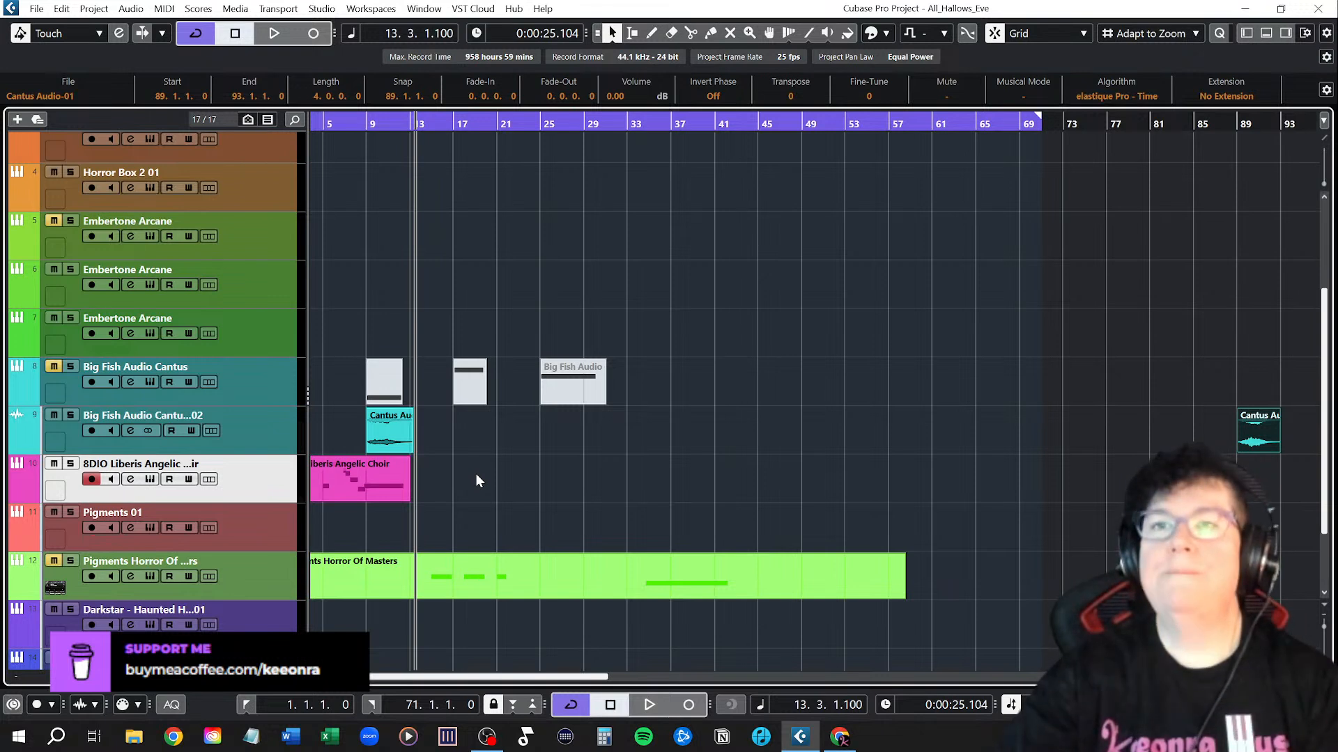
pyautogui.press('Home')
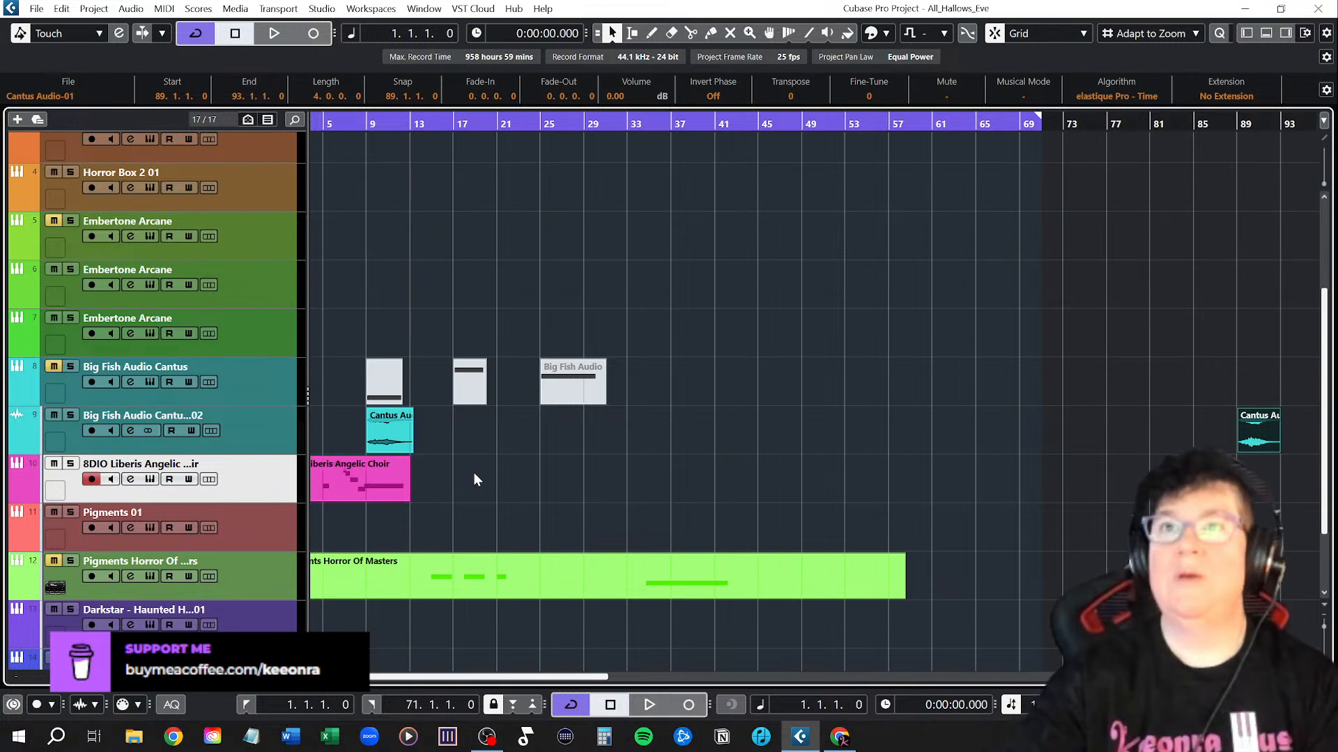
pyautogui.hscroll(-1, 453, 465)
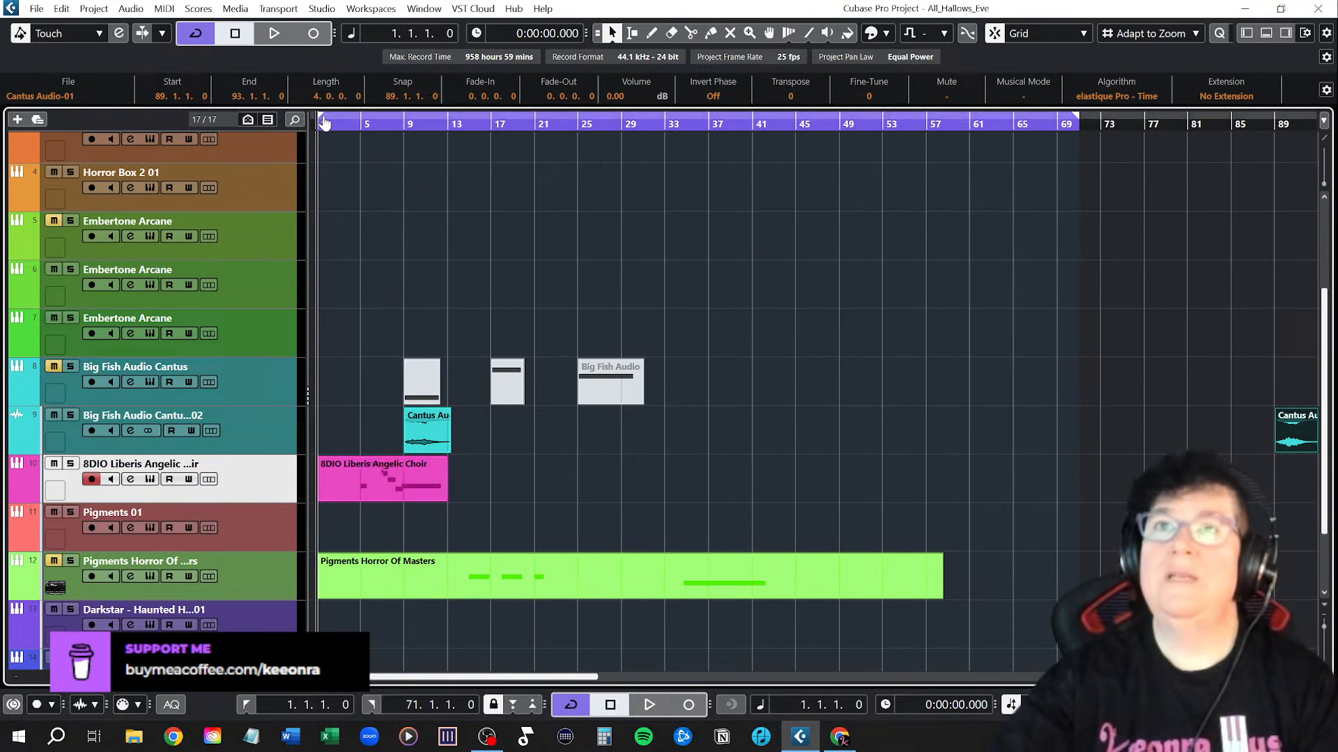
# Set the left locator to bar 5 and play the choir part and chant from bar 5 through bar 13
pyautogui.keyDown('ctrl'); pyautogui.click(359, 124); pyautogui.keyUp('ctrl')
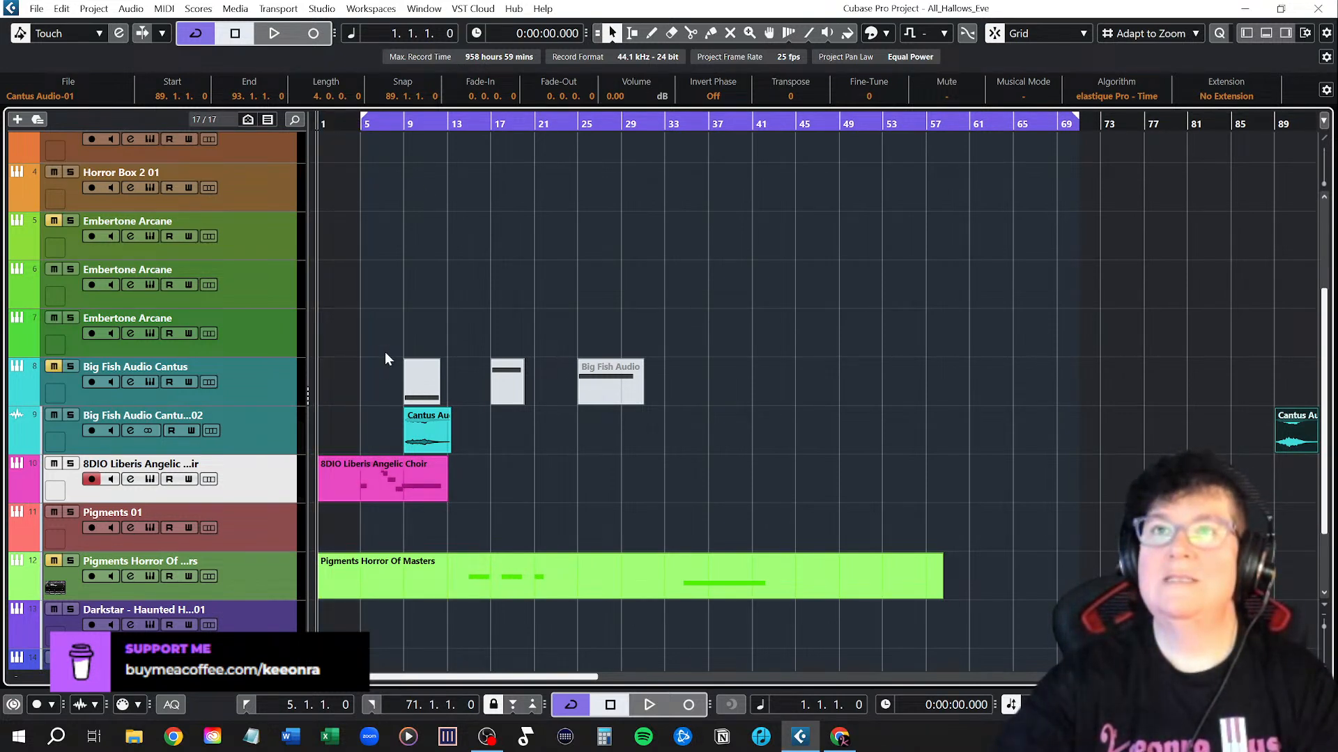
pyautogui.click(362, 124)
pyautogui.press('space')
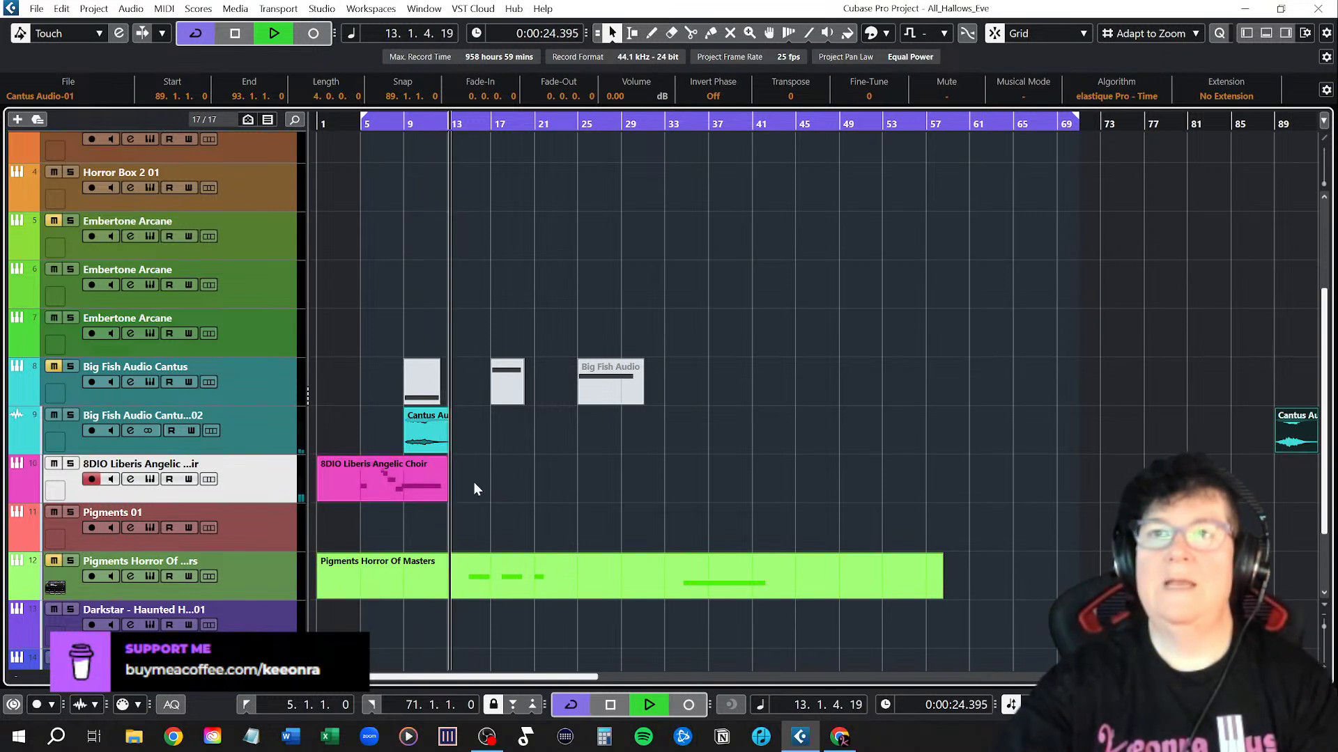
pyautogui.press('space')
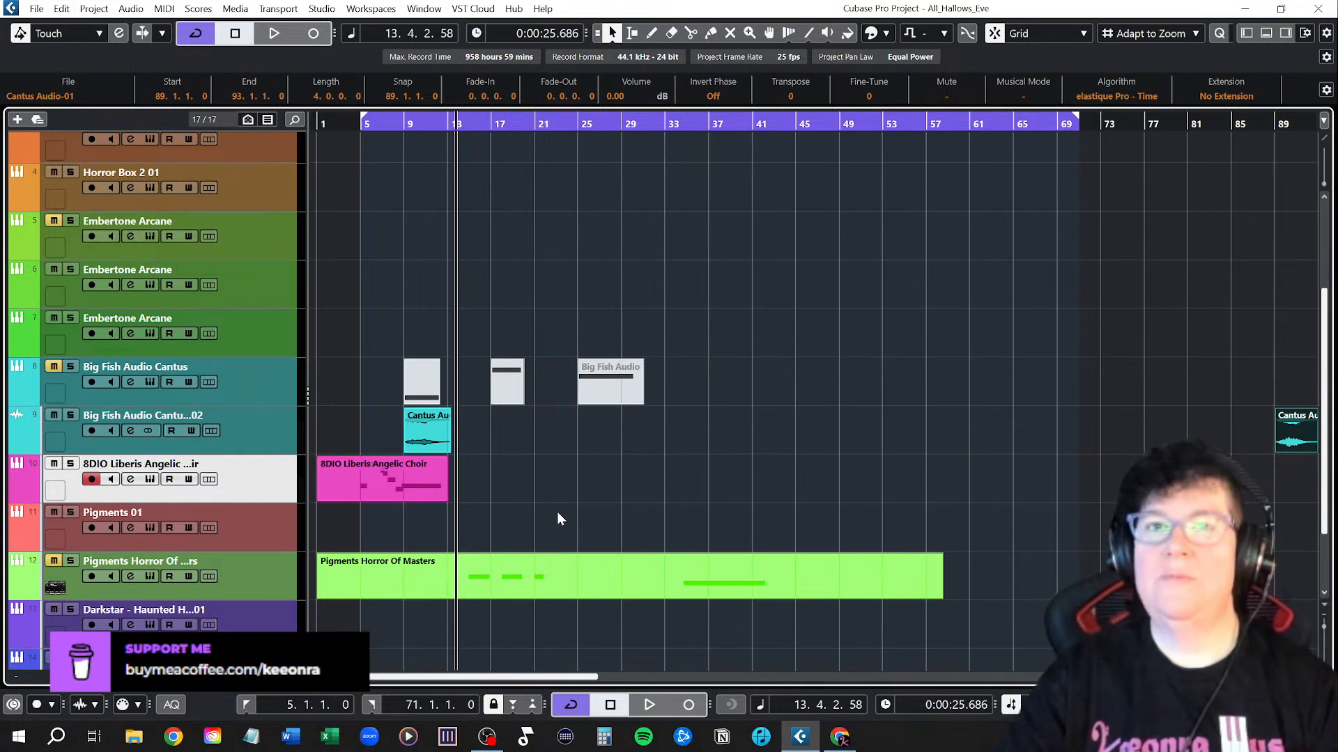
# Select the Creepy Piano 3 01 track and place the playhead at bar 13
pyautogui.scroll(4, 557, 512)
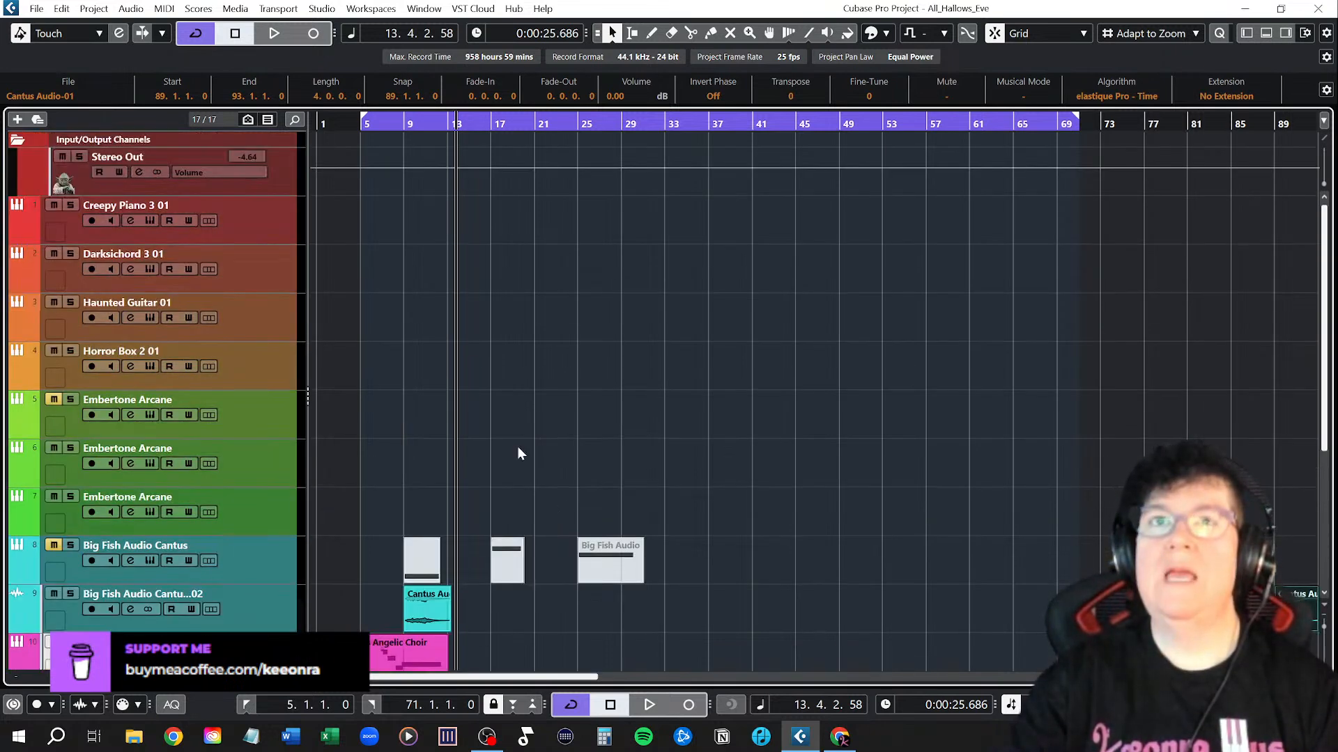
pyautogui.click(272, 227)
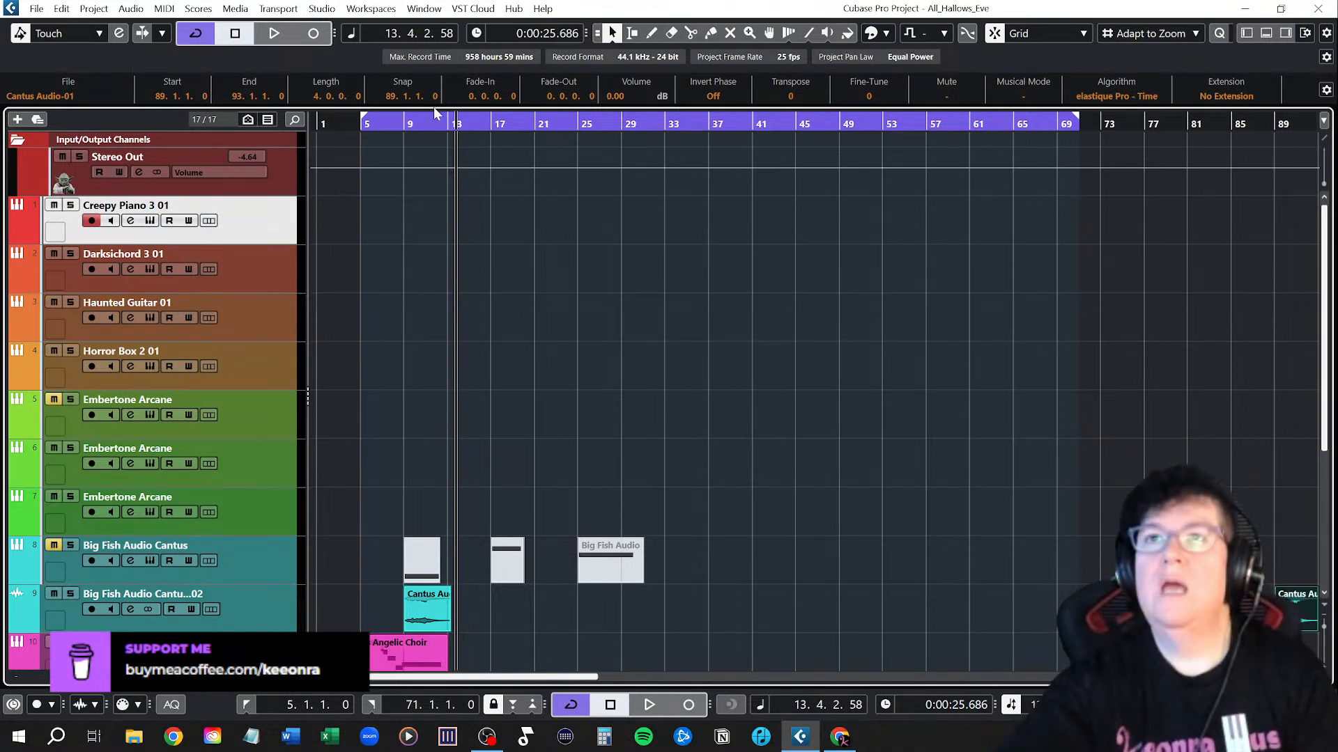
pyautogui.click(447, 122)
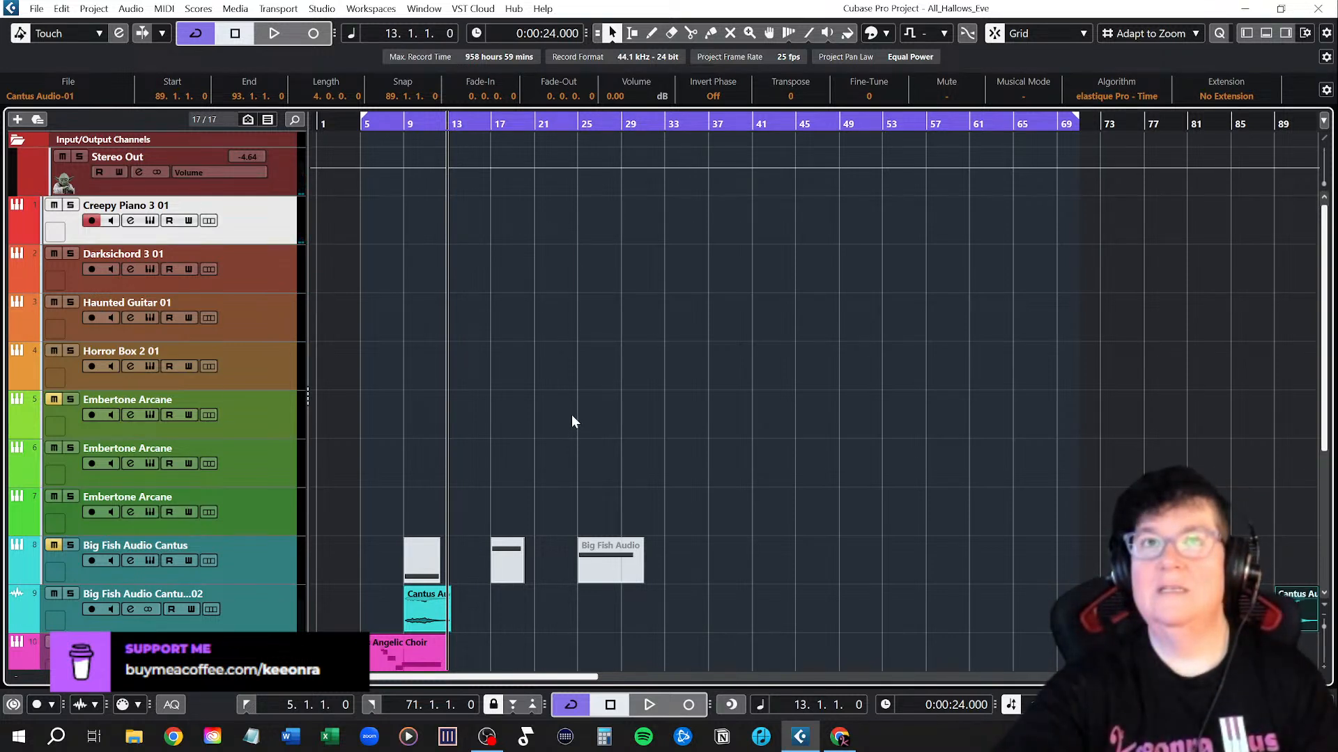
# Select the Darksichord 3 01 track
pyautogui.press('Down')
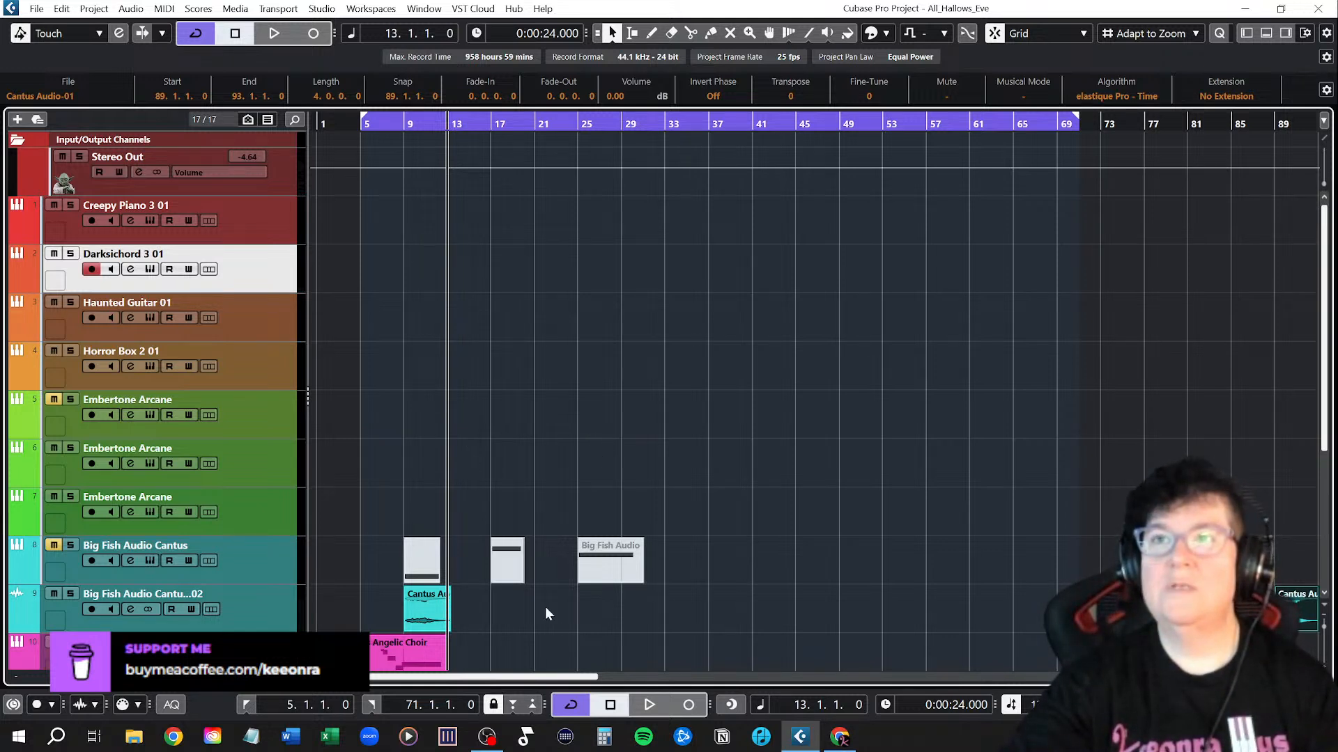
pyautogui.scroll(2, 441, 425)
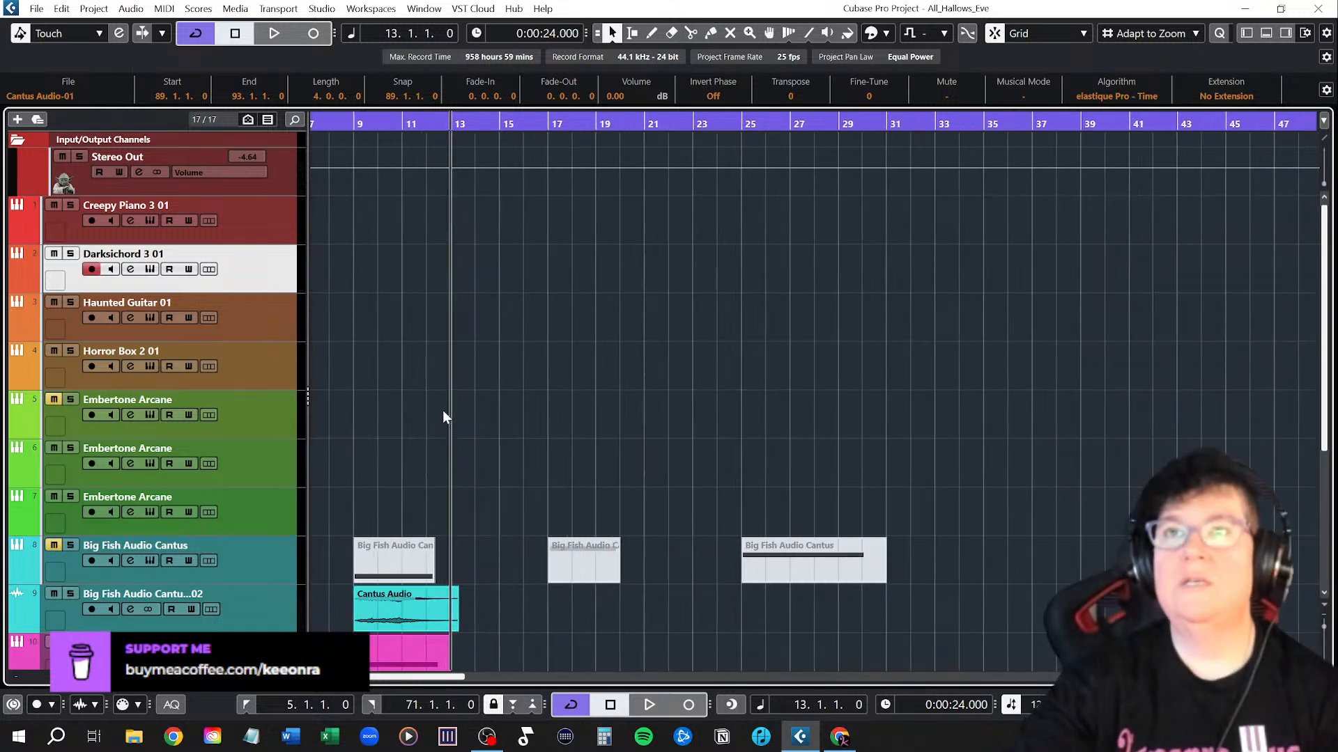
pyautogui.moveTo(421, 678); pyautogui.dragTo(386, 679)
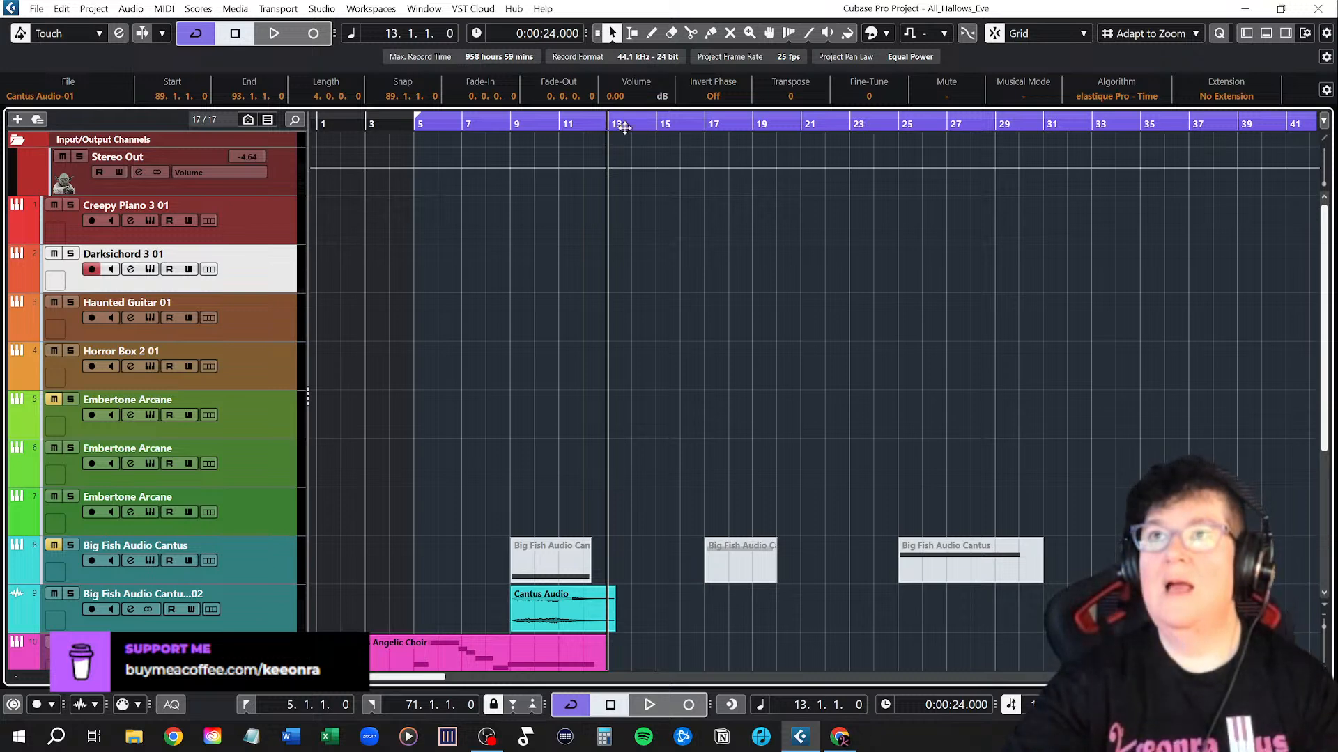
pyautogui.hscroll(3, 725, 323)
pyautogui.hscroll(-3, 692, 339)
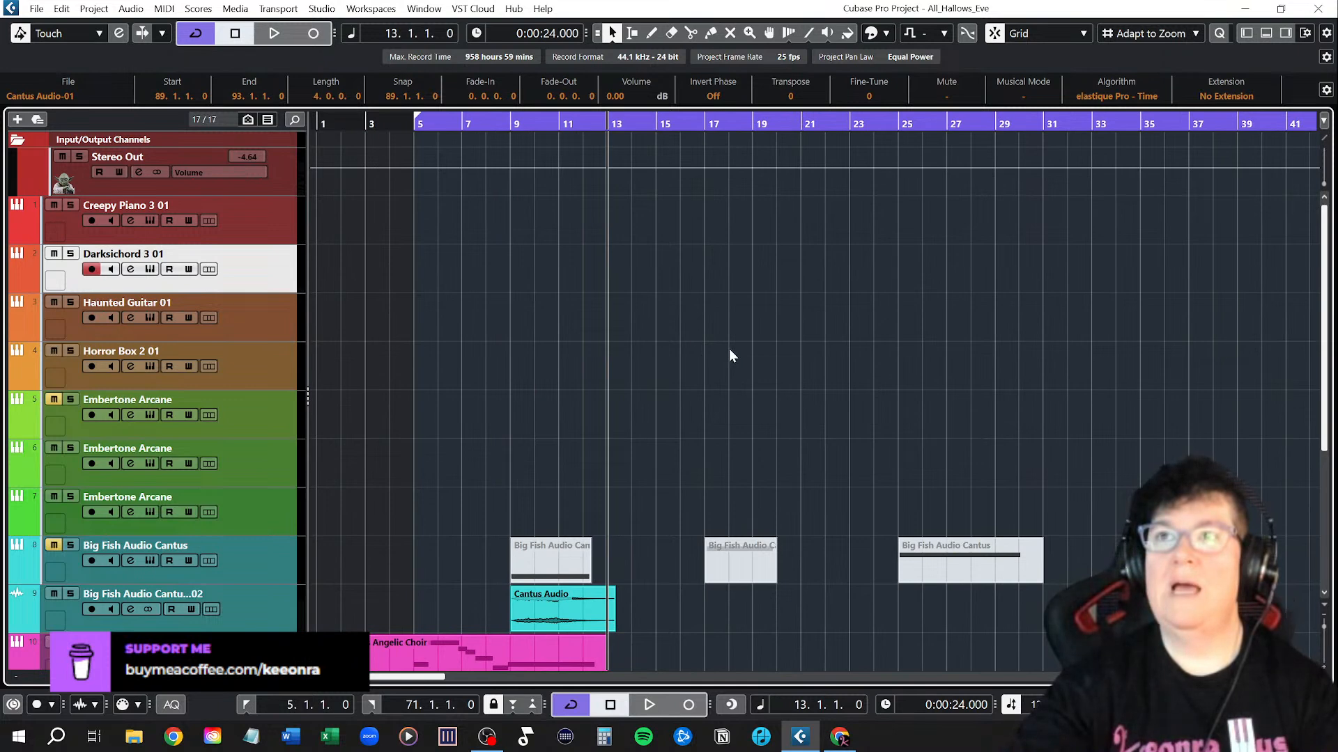
pyautogui.scroll(-2, 607, 491)
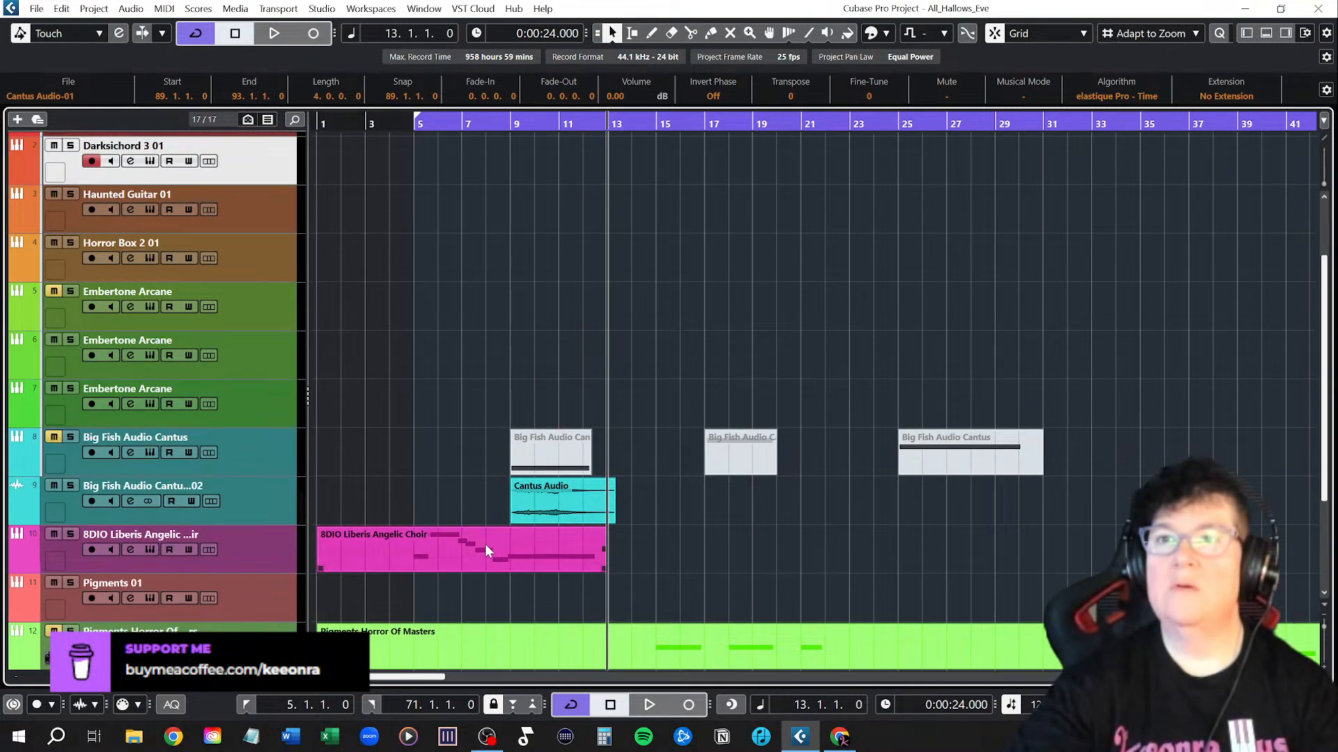
pyautogui.scroll(2, 485, 544)
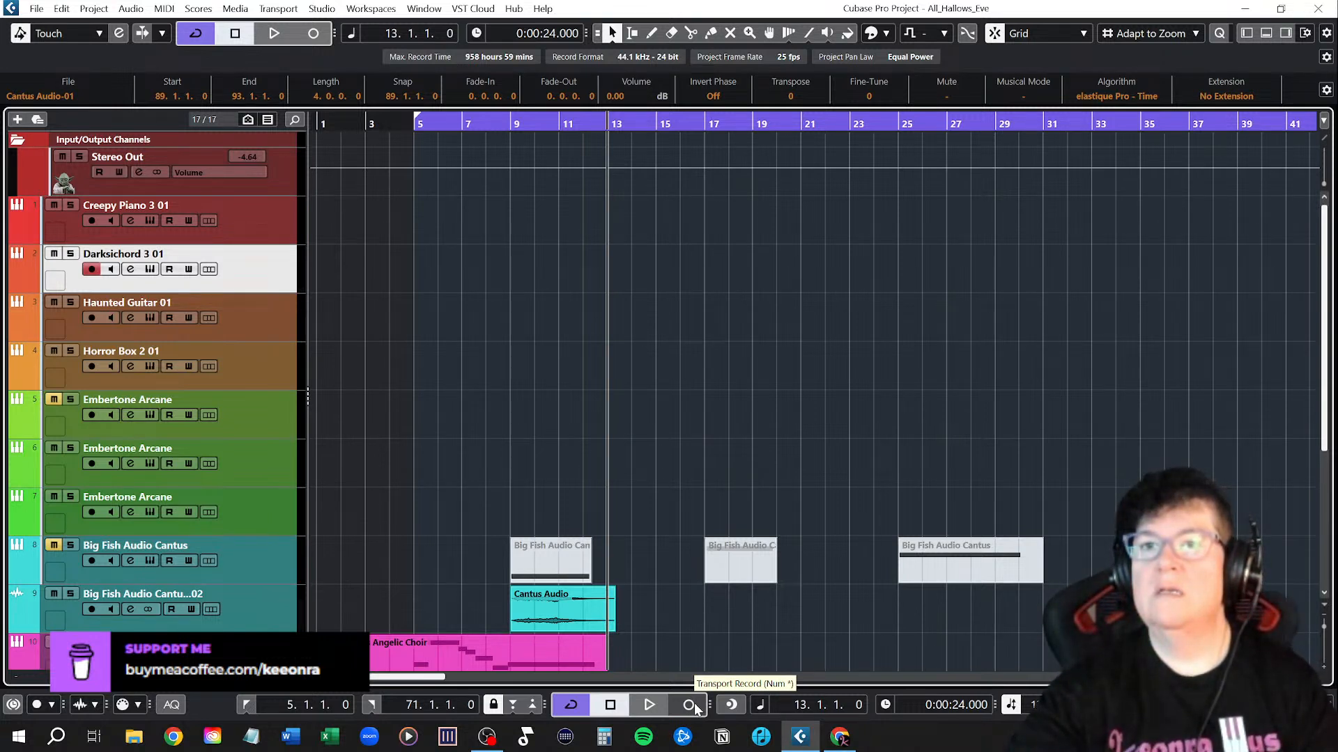
# Open the 8DIO Liberis Angelic Choir part in the Key Editor
pyautogui.doubleClick(473, 661)
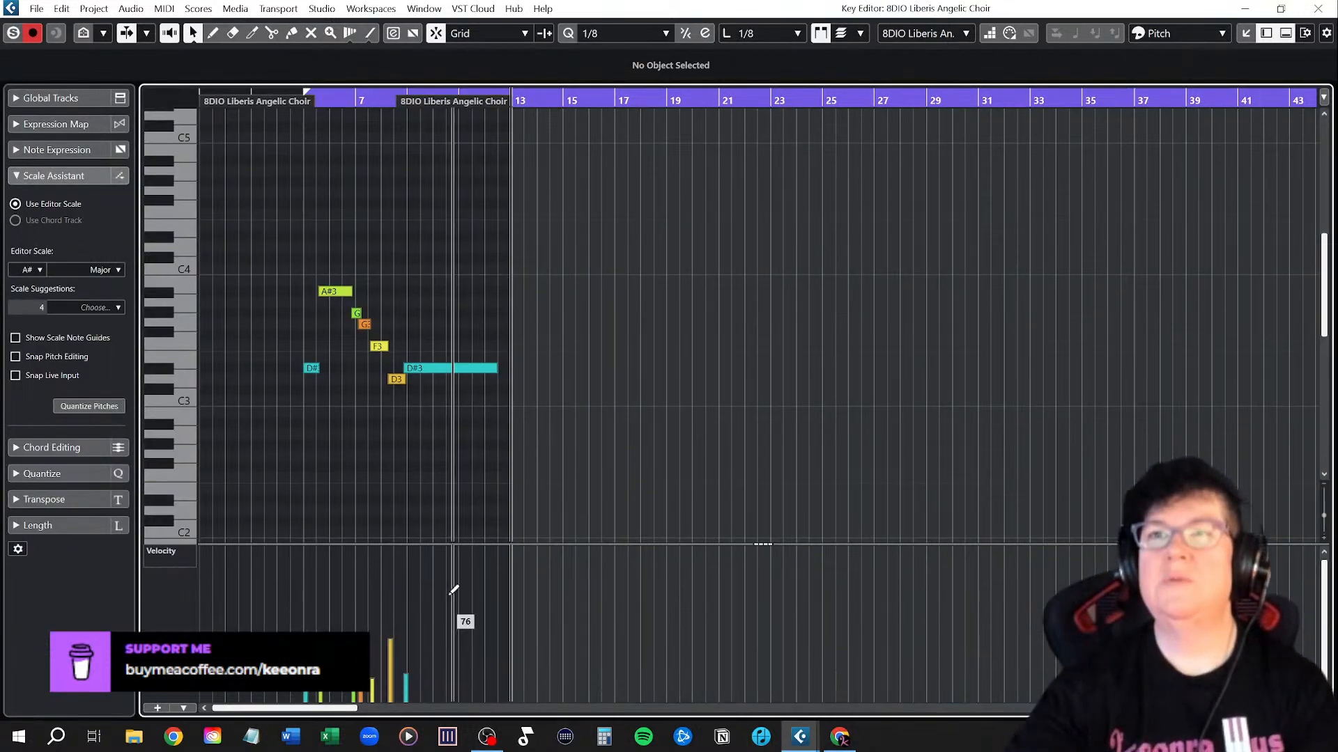
pyautogui.scroll(2, 323, 432)
pyautogui.hscroll(-1, 324, 432)
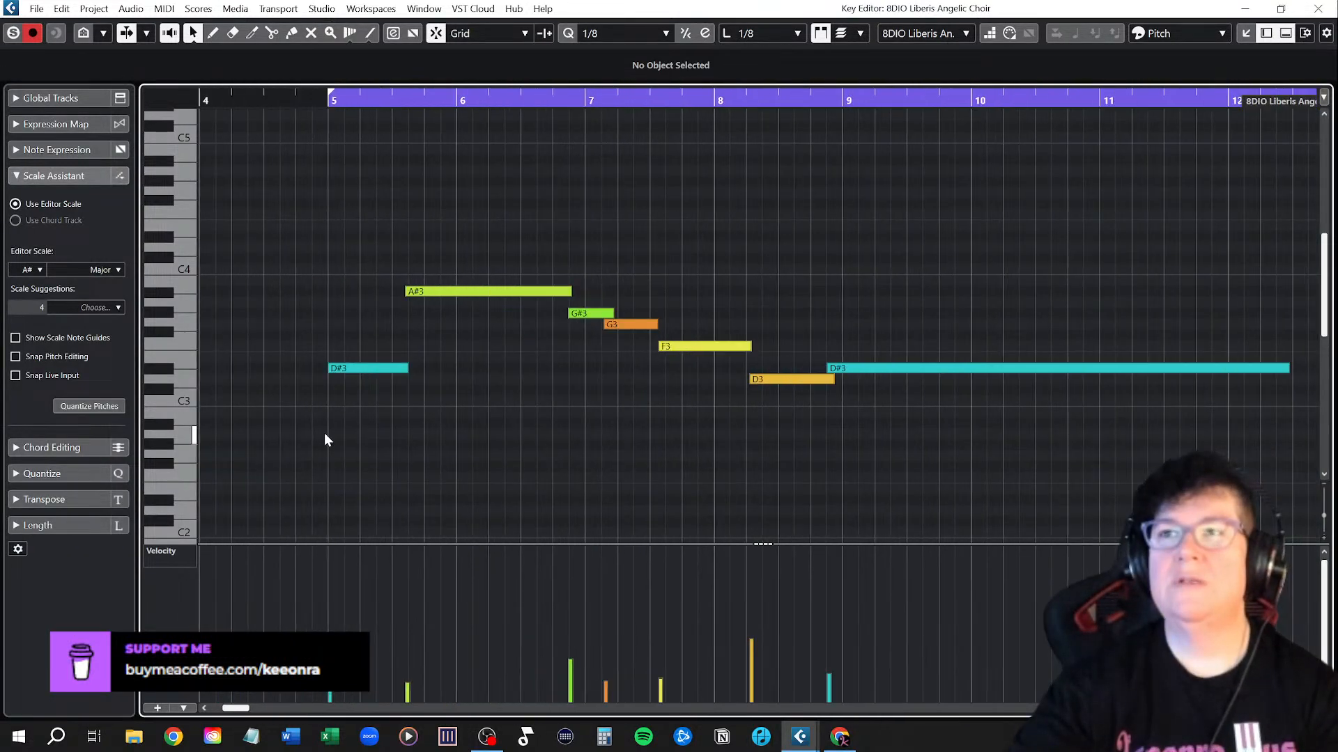
# Try quantizing all the choir notes, first at 1/8 and again at 1/8 Triplet
pyautogui.moveTo(318, 197); pyautogui.dragTo(1094, 547)
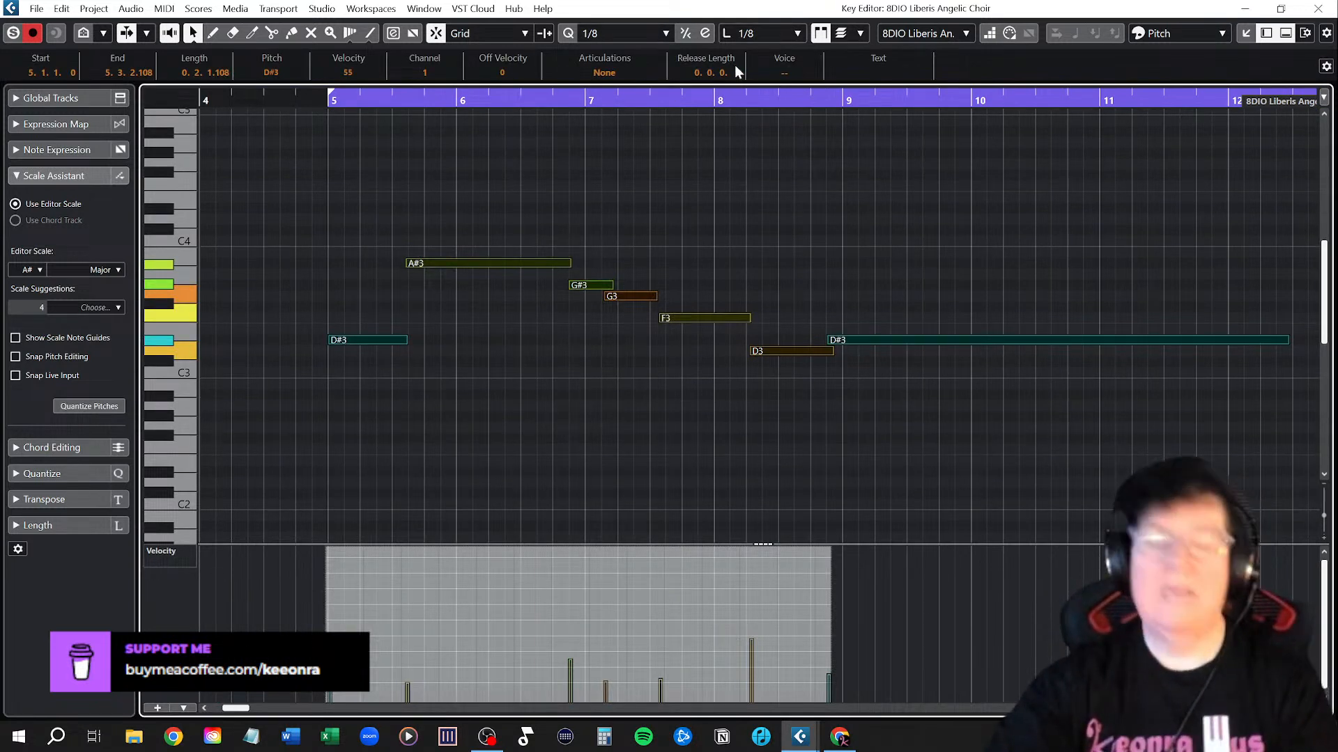
pyautogui.press('q')
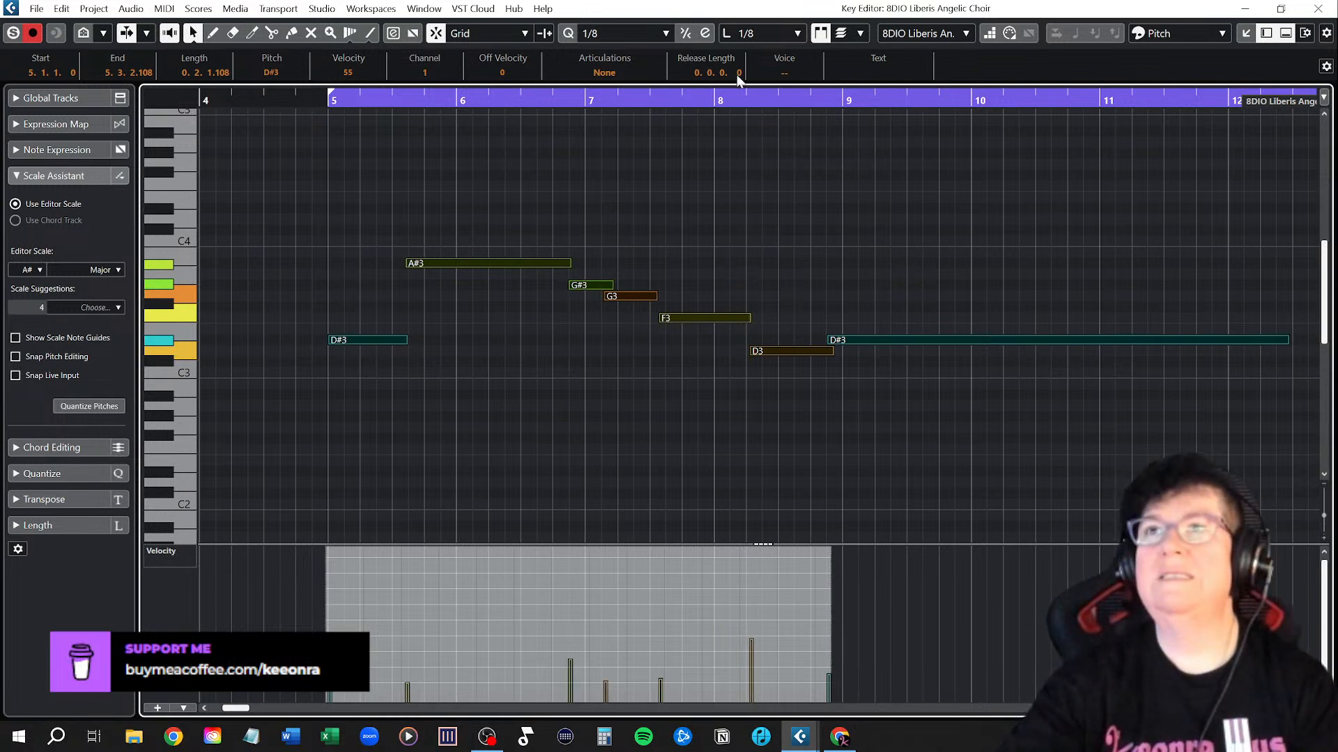
pyautogui.click(633, 33)
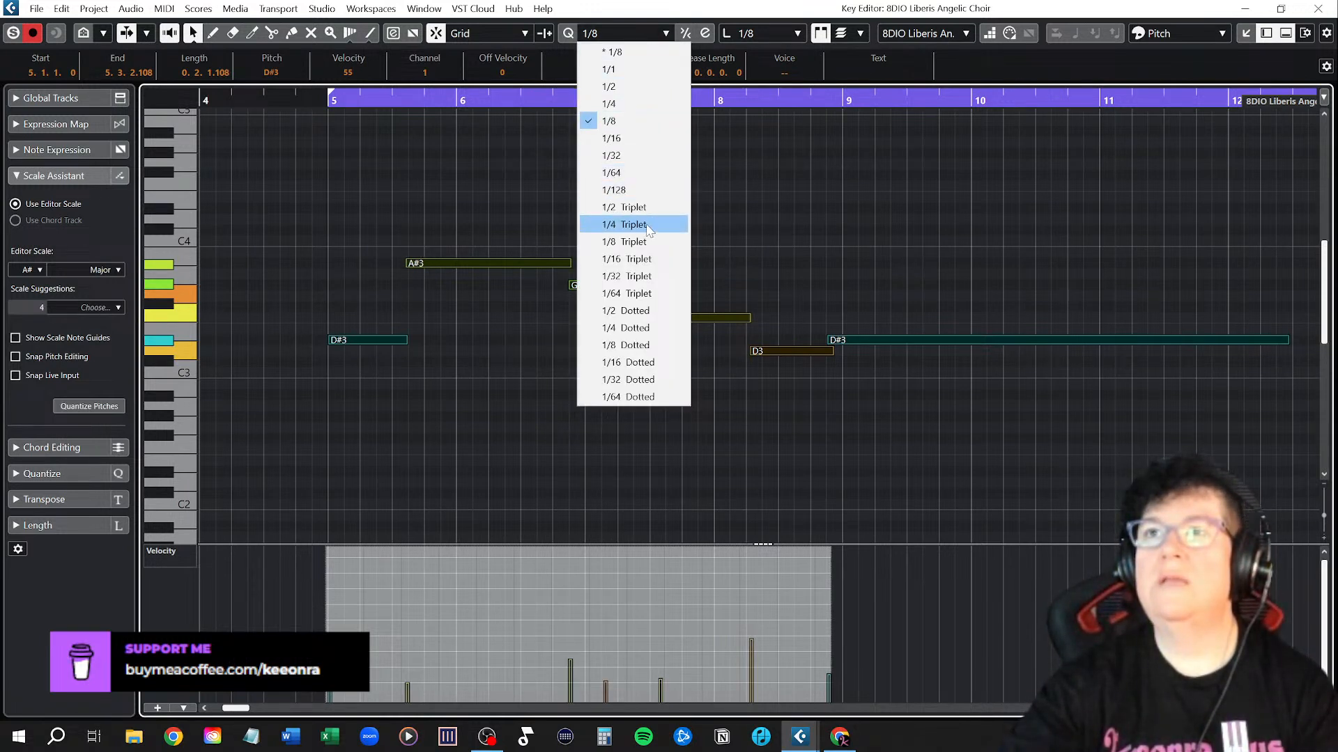
pyautogui.click(644, 241)
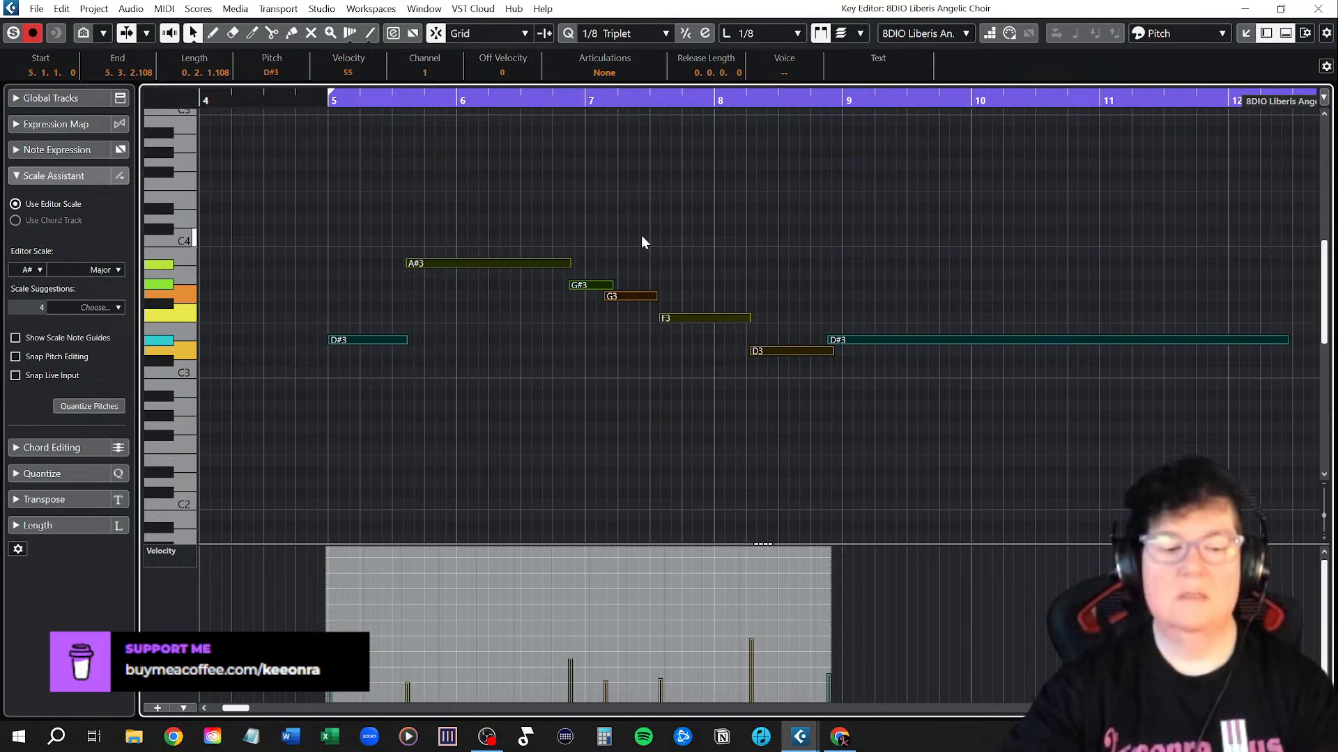
pyautogui.press('q')
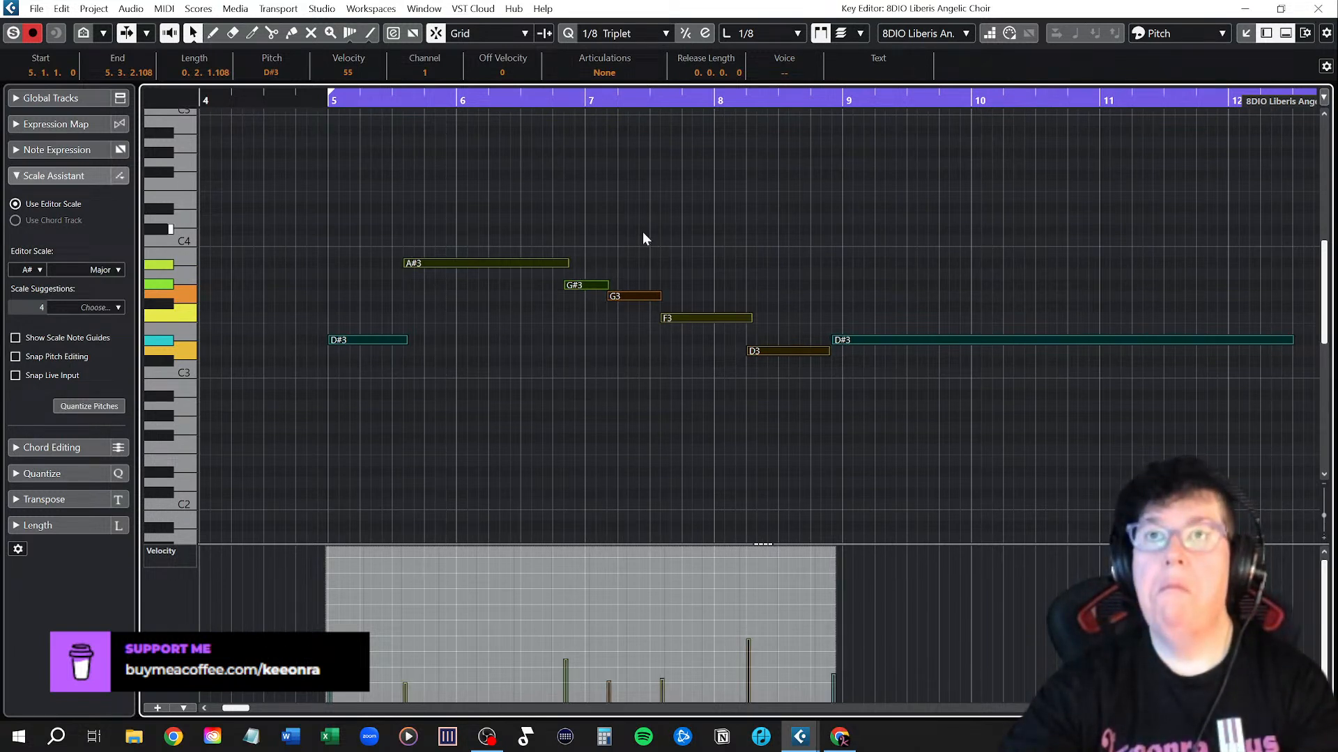
pyautogui.hotkey('ctrl', 'z')
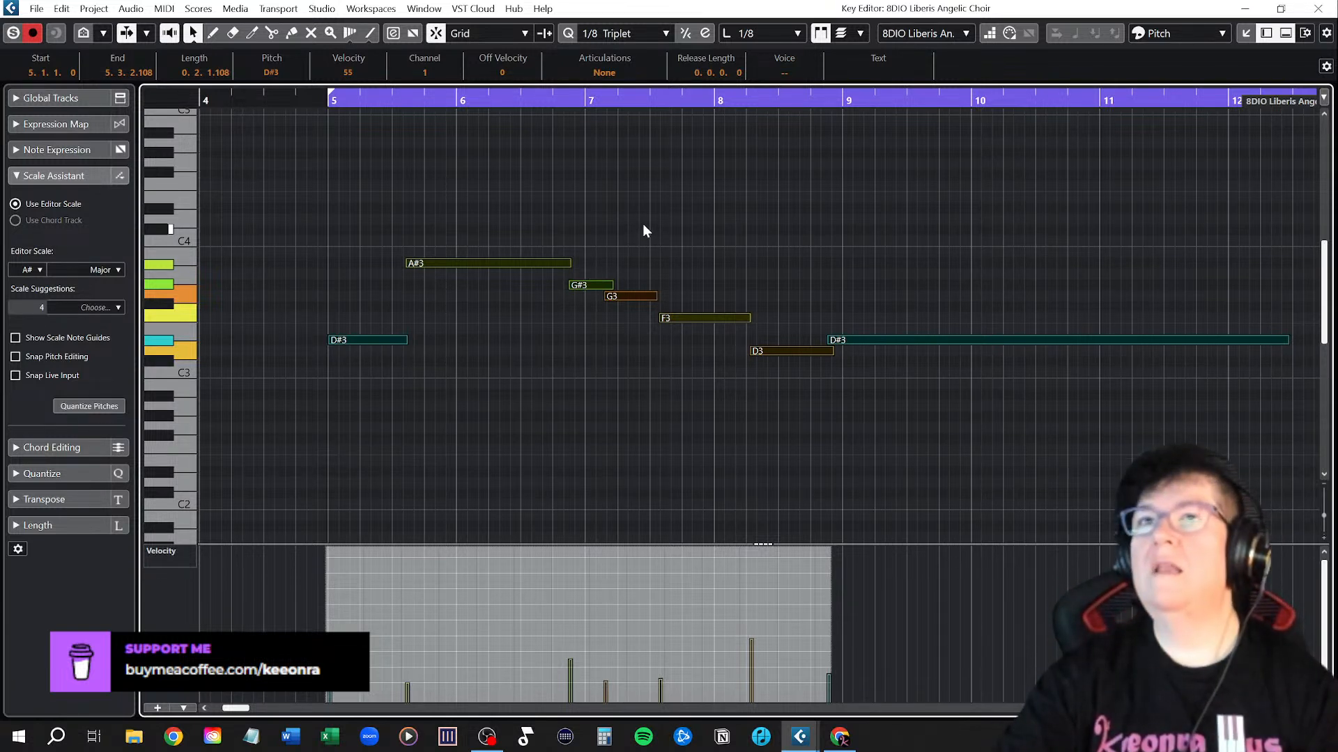
# Play the choir line and align its later notes to the beats: G#3 at 7.1, G3 at 7.2, F3 at 7.3, D3 at 8.2, D#3 at 9.1
pyautogui.press('space')
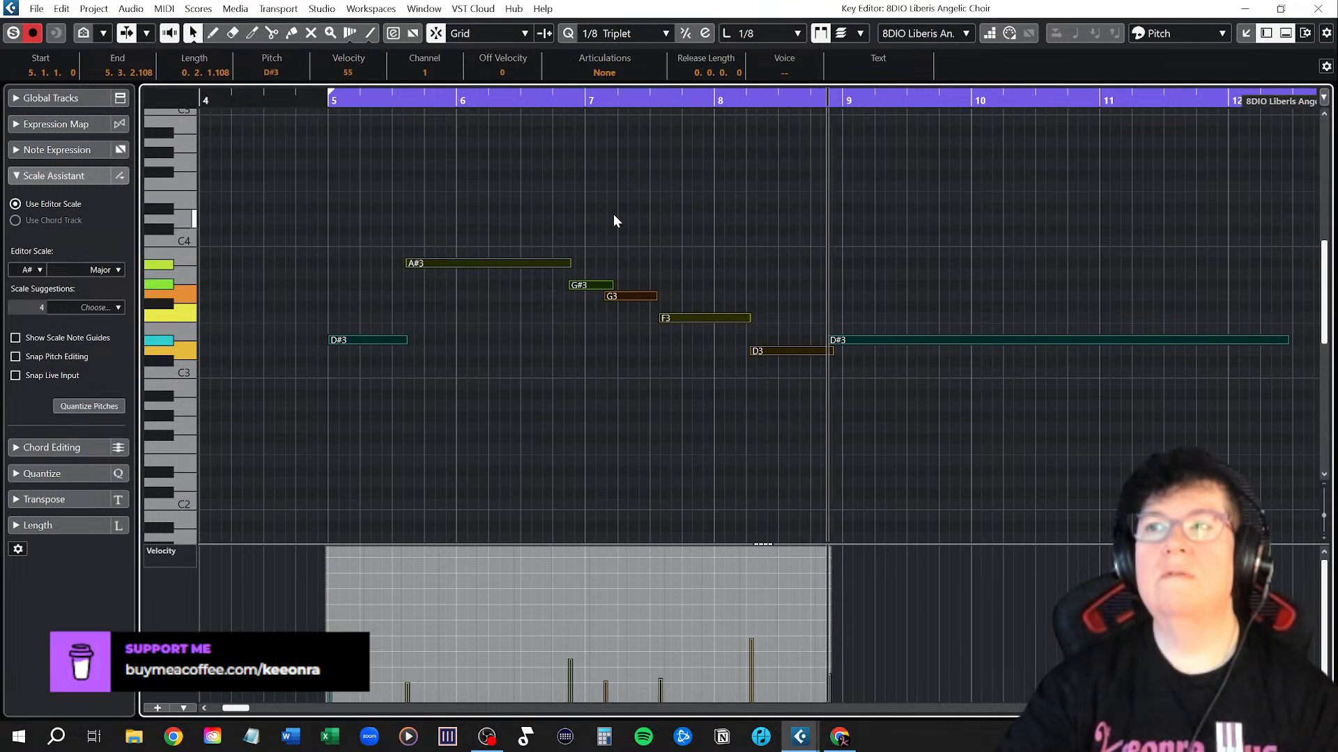
pyautogui.press('space')
pyautogui.moveTo(859, 337)
pyautogui.mouseDown()
pyautogui.moveTo(876, 342)
pyautogui.moveTo(860, 341)
pyautogui.mouseUp()
pyautogui.click(822, 380)
pyautogui.moveTo(784, 356); pyautogui.dragTo(775, 355)
pyautogui.moveTo(695, 319); pyautogui.dragTo(746, 318)
pyautogui.moveTo(626, 295)
pyautogui.mouseDown()
pyautogui.moveTo(603, 298)
pyautogui.moveTo(652, 298)
pyautogui.moveTo(617, 285)
pyautogui.mouseUp()
pyautogui.click(613, 286)
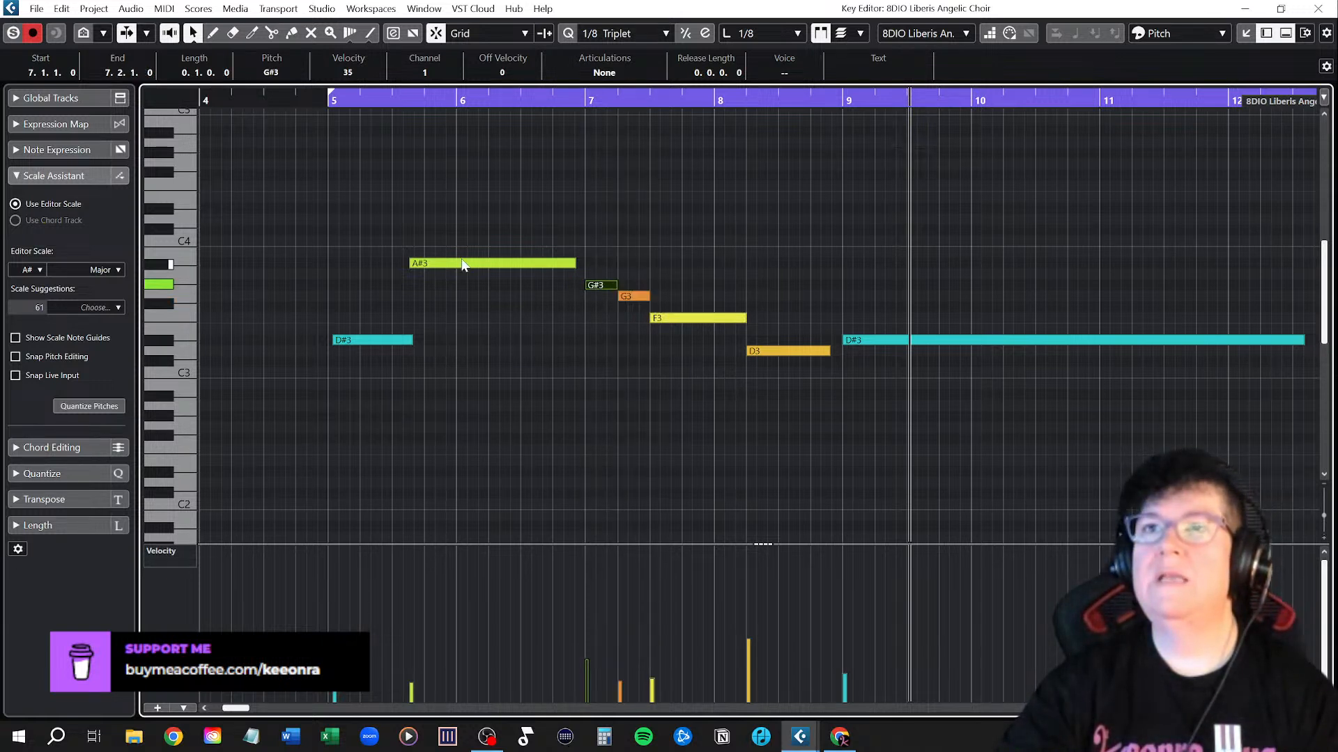
# Fit the first D#3 from 5.1 to 5.4 and the A#3 from 5.4 to 7.1, and play the line from bar 5
pyautogui.moveTo(463, 265); pyautogui.dragTo(512, 265)
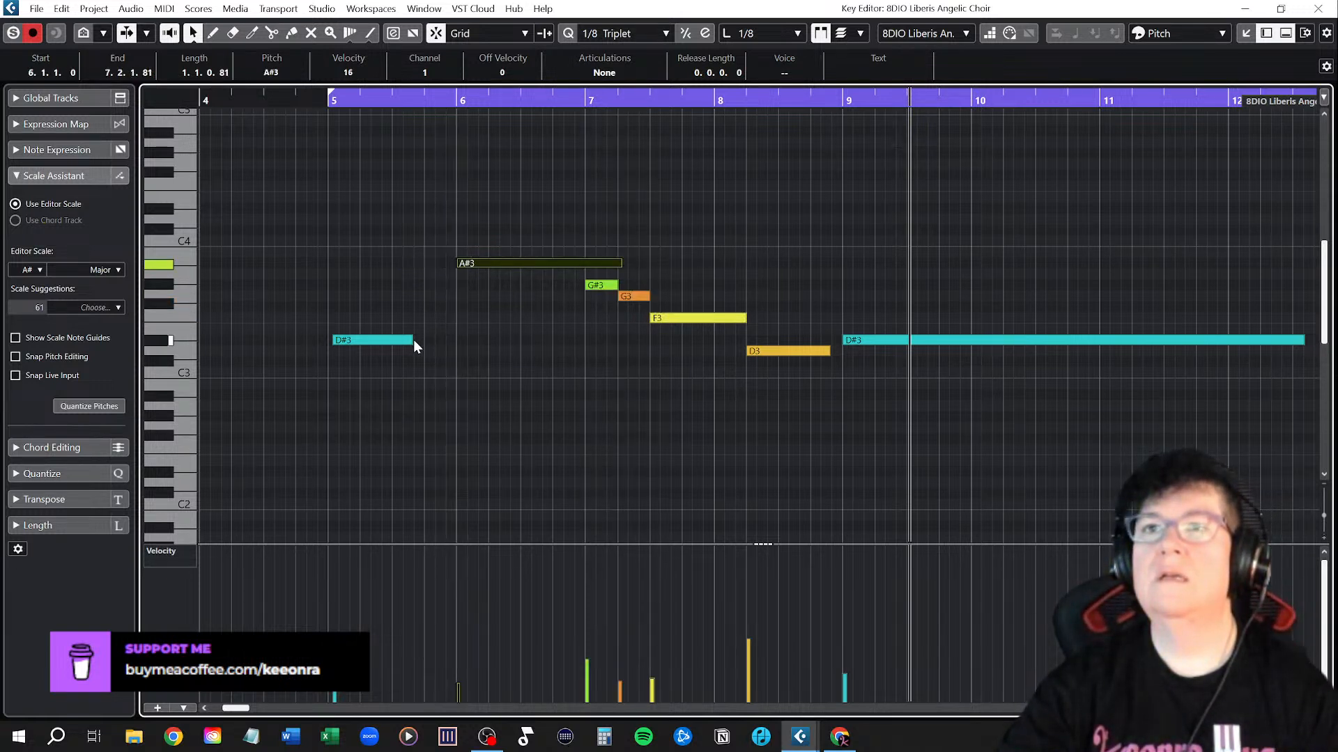
pyautogui.moveTo(499, 267); pyautogui.dragTo(467, 267)
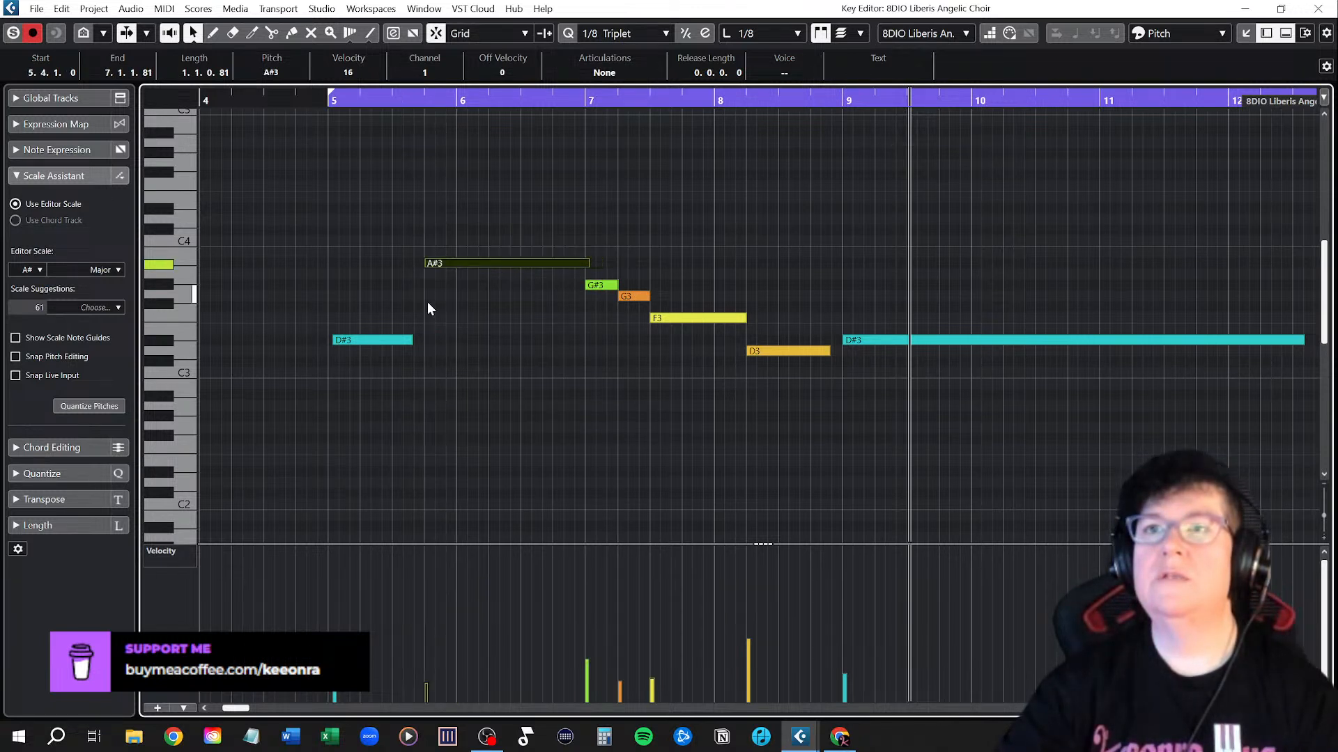
pyautogui.moveTo(349, 340); pyautogui.dragTo(421, 339)
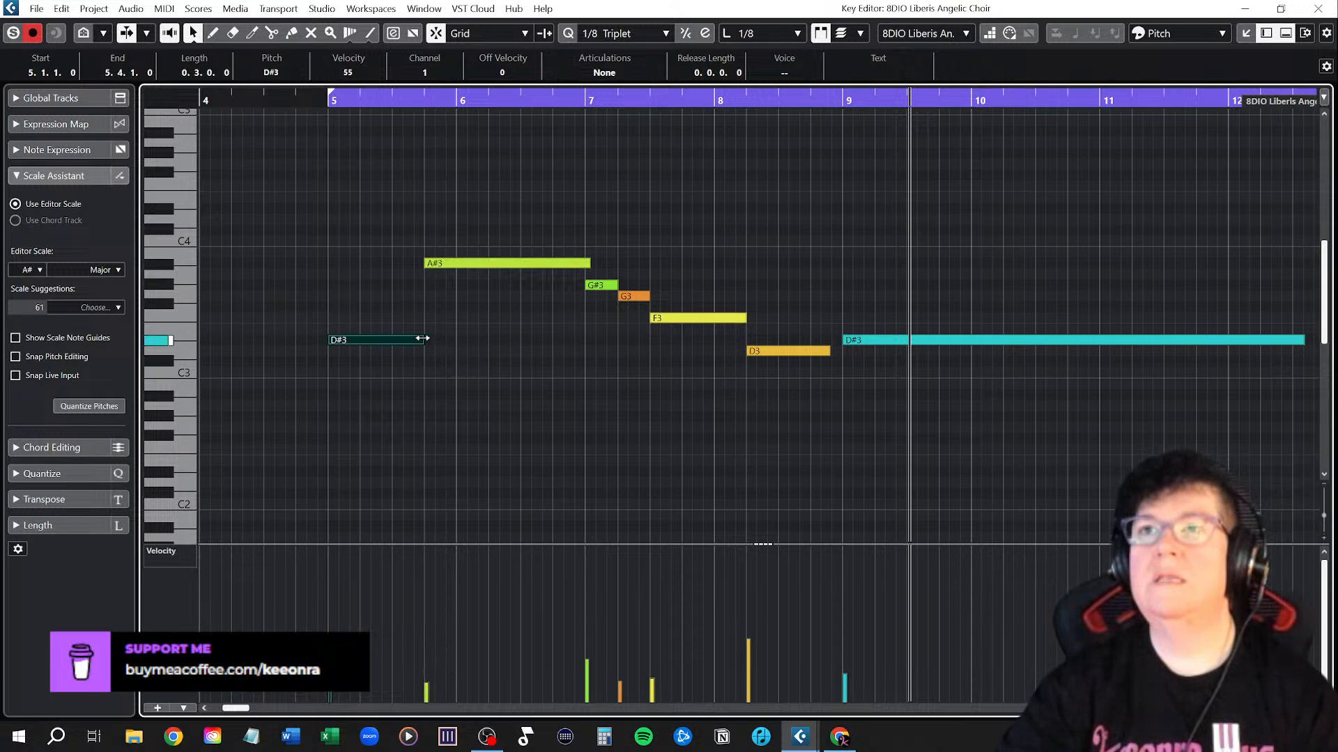
pyautogui.moveTo(589, 263); pyautogui.dragTo(585, 263)
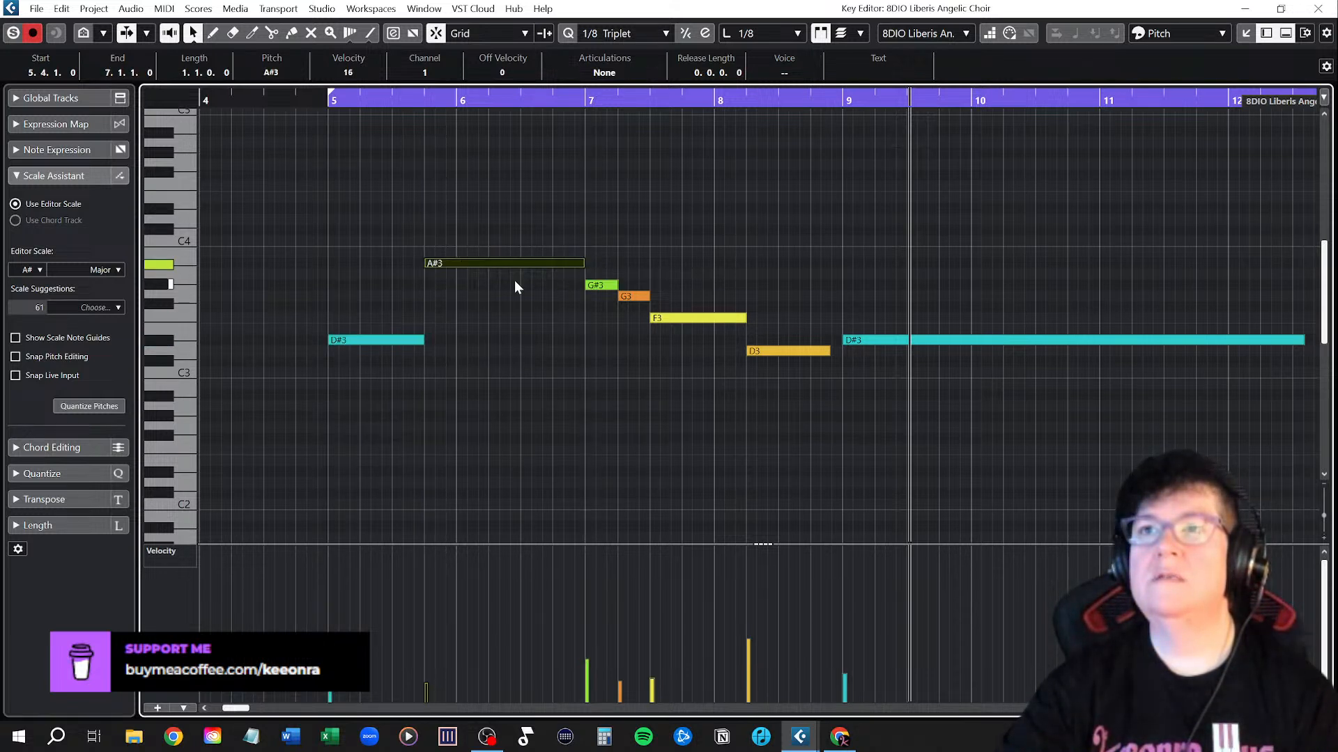
pyautogui.click(334, 96)
pyautogui.press('space')
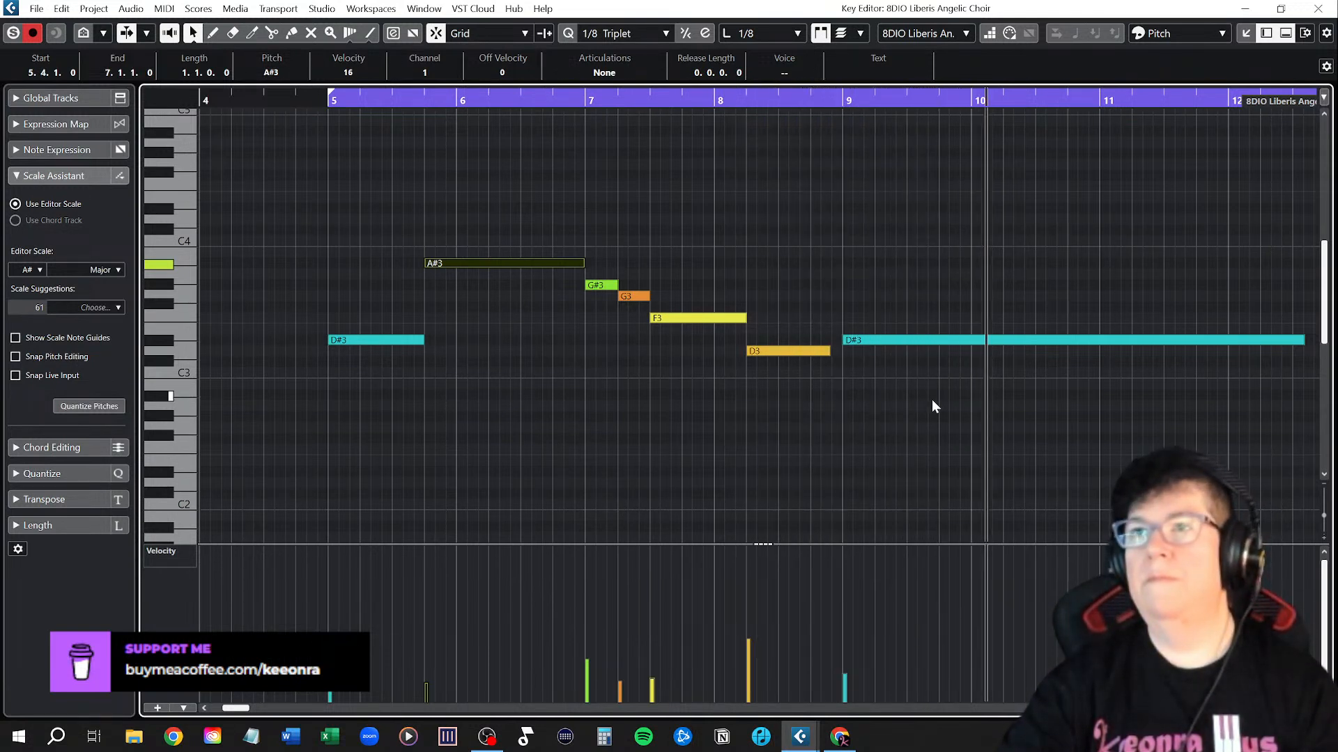
# Lengthen the first six choir notes slightly off the grid so each one overlaps the start of the following note
pyautogui.moveTo(358, 220); pyautogui.dragTo(784, 443)
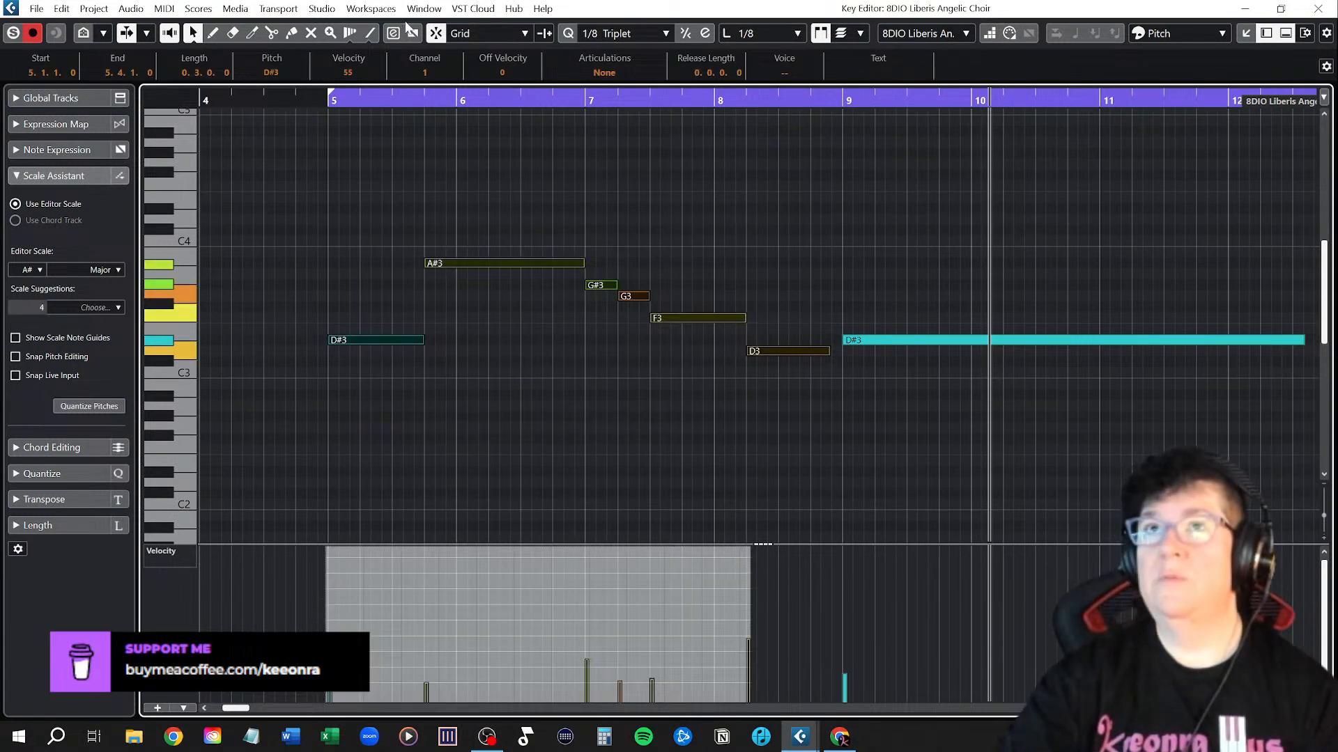
pyautogui.moveTo(826, 352); pyautogui.dragTo(850, 352)
pyautogui.click(840, 359)
pyautogui.click(845, 239)
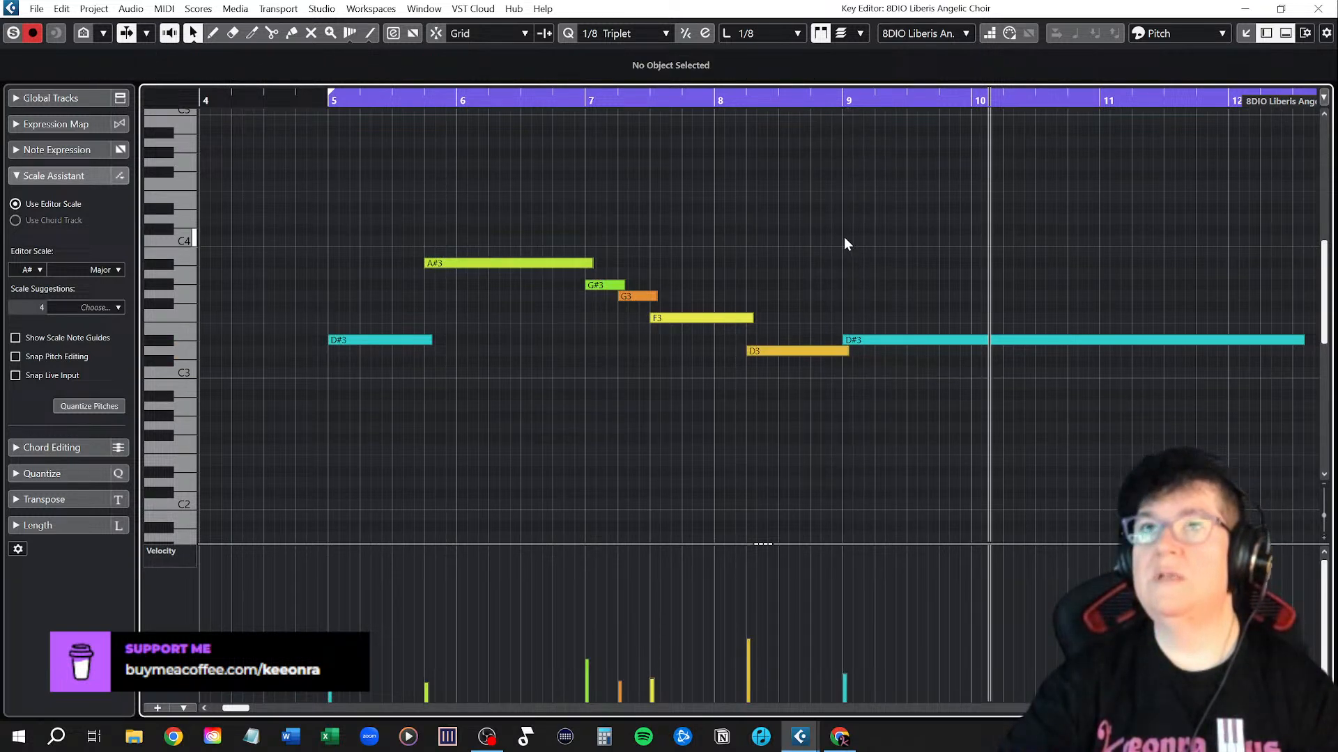
pyautogui.click(435, 35)
# Play the choir line from bar 5, shorten its final D#3 to end at bar 12, and leave the Key Editor
pyautogui.click(327, 102)
pyautogui.press('space')
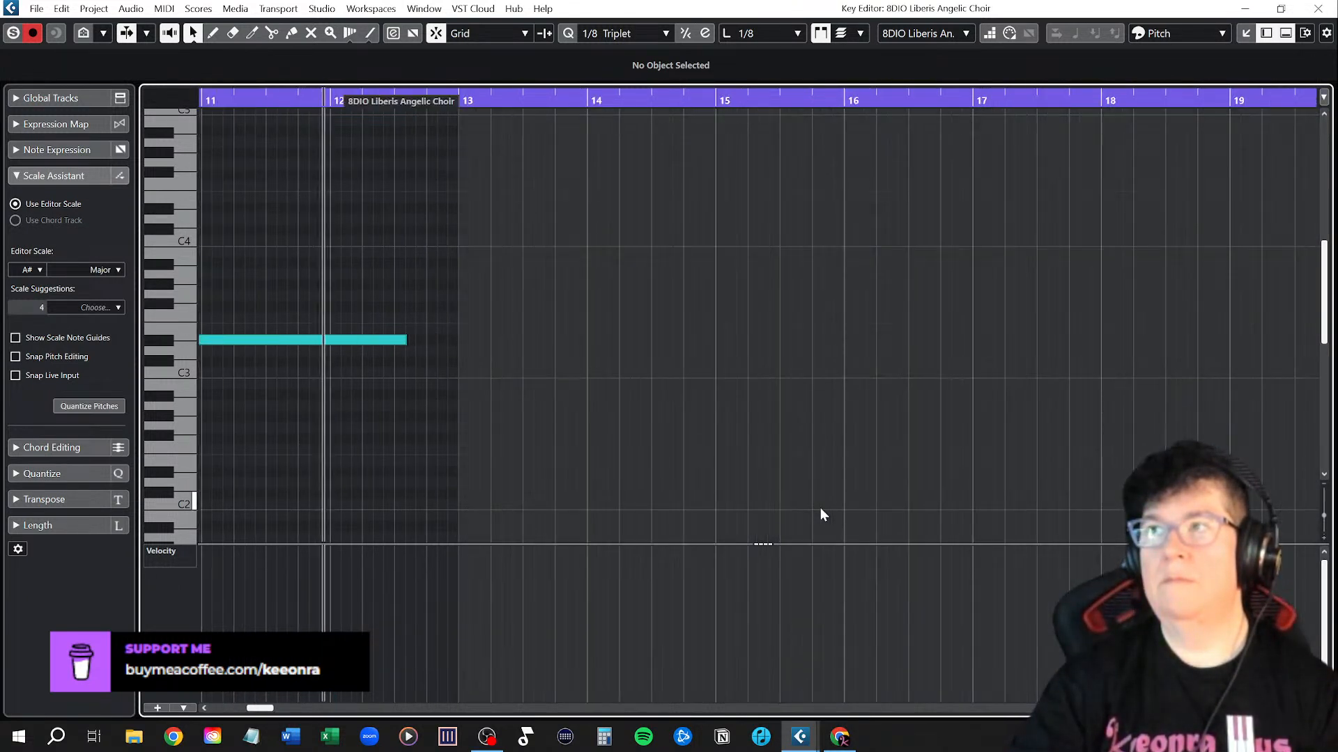
pyautogui.moveTo(405, 341); pyautogui.dragTo(329, 341)
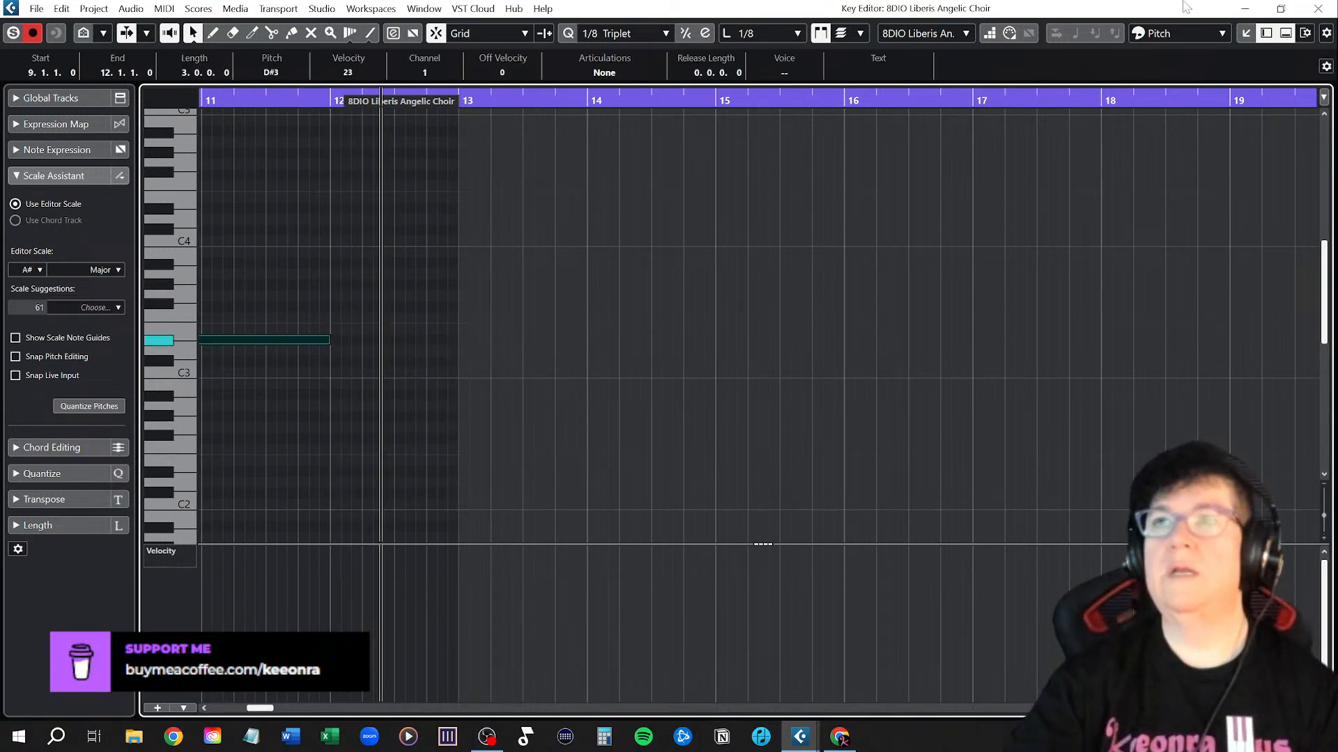
pyautogui.click(1251, 10)
# Trim the choir part's start to bar 5 and copy the part onto the Darksichord 3 01 track at bar 11
pyautogui.scroll(-3, 741, 467)
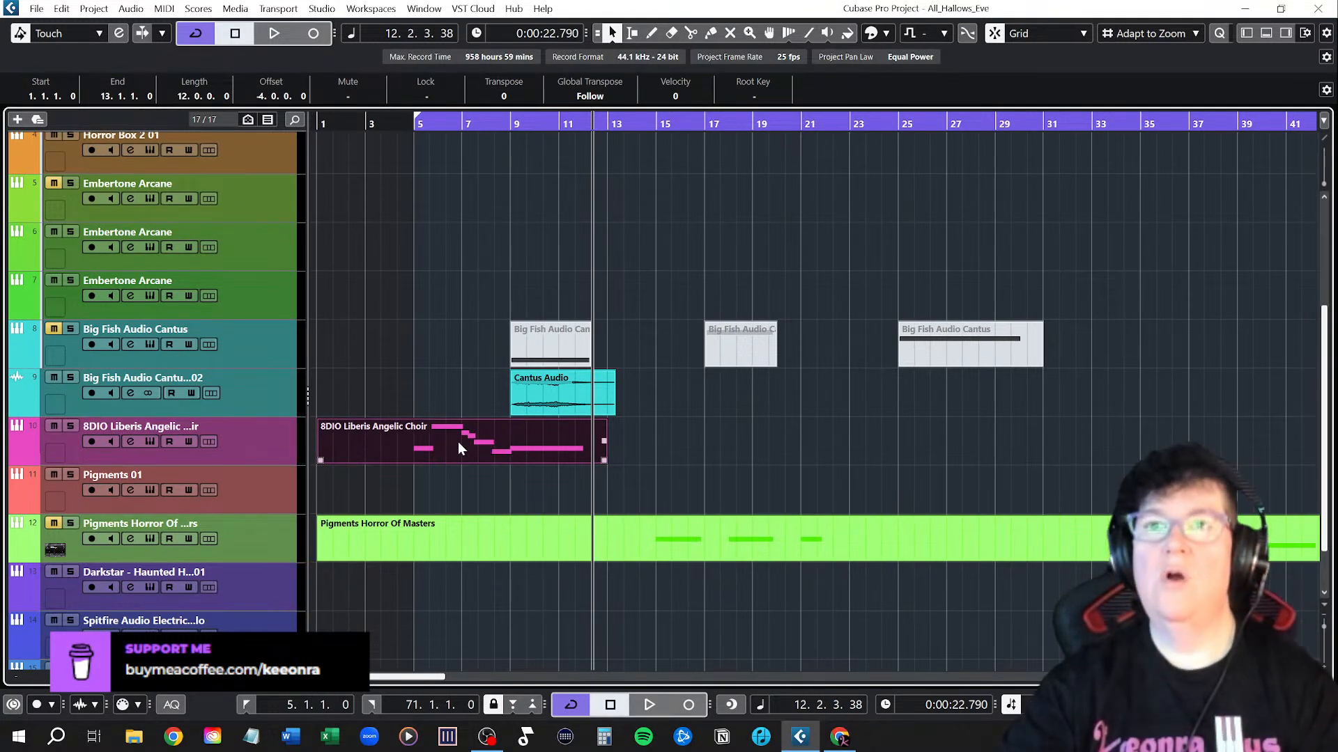
pyautogui.moveTo(320, 461); pyautogui.dragTo(415, 461)
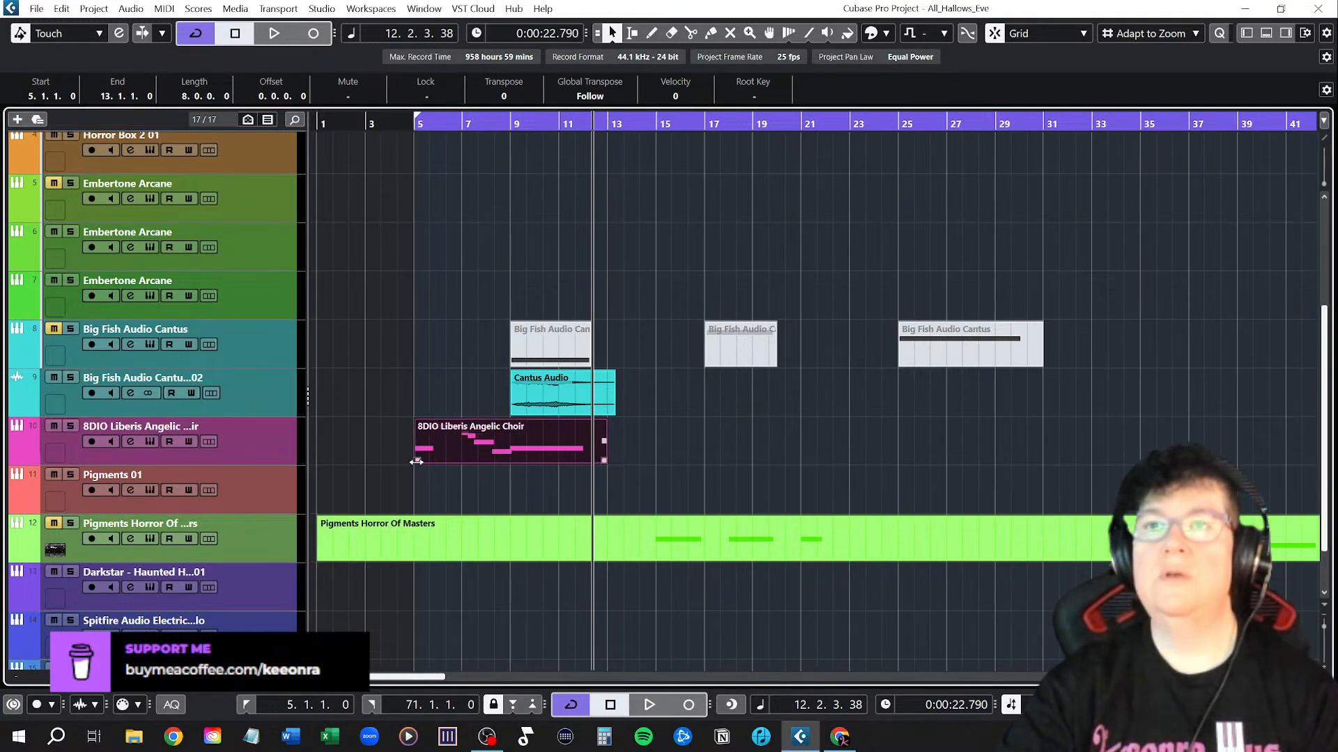
pyautogui.scroll(2, 476, 398)
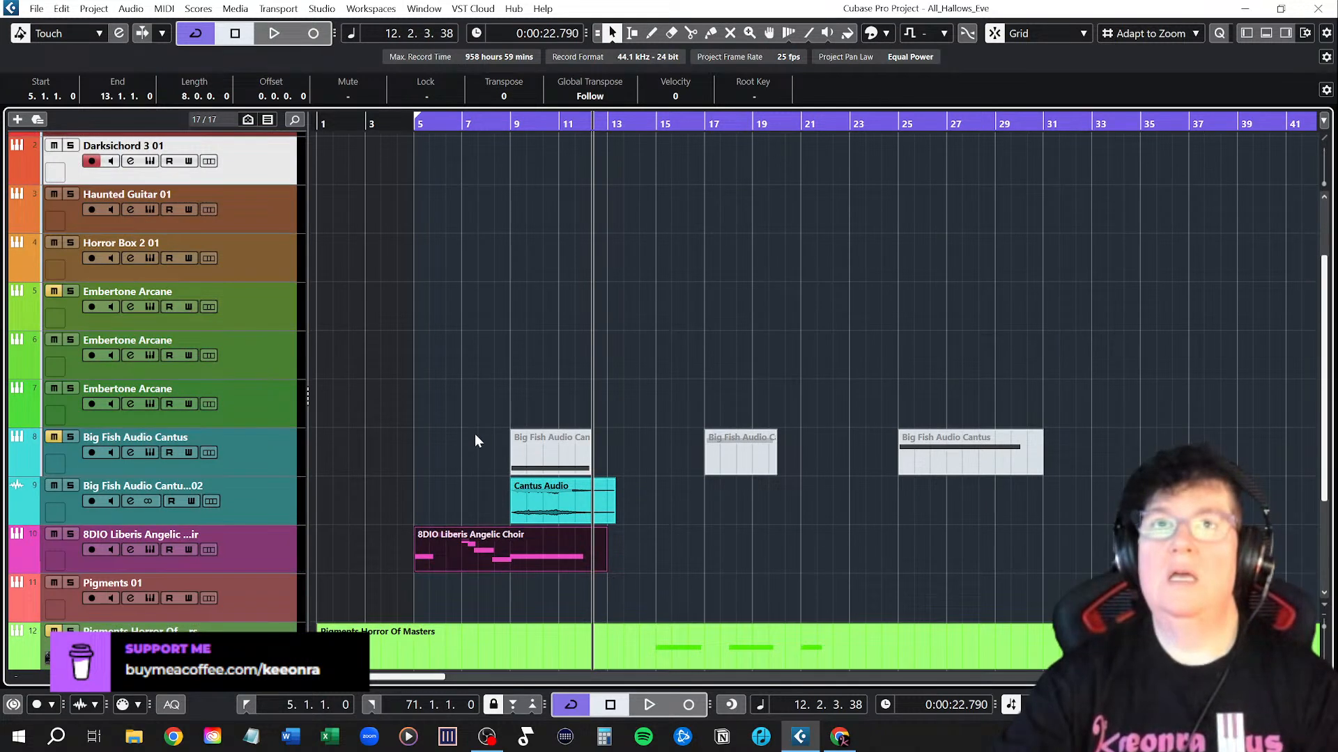
pyautogui.moveTo(486, 541); pyautogui.dragTo(629, 169)
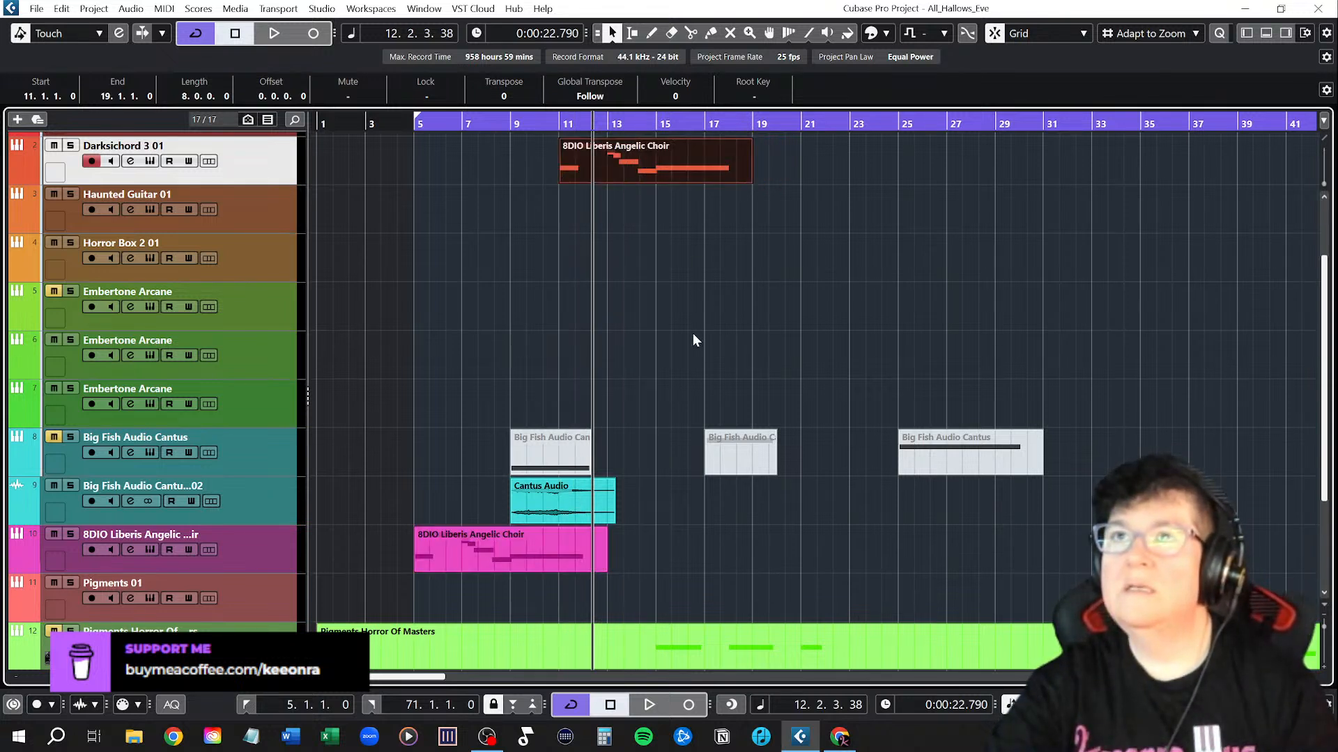
pyautogui.click(690, 300)
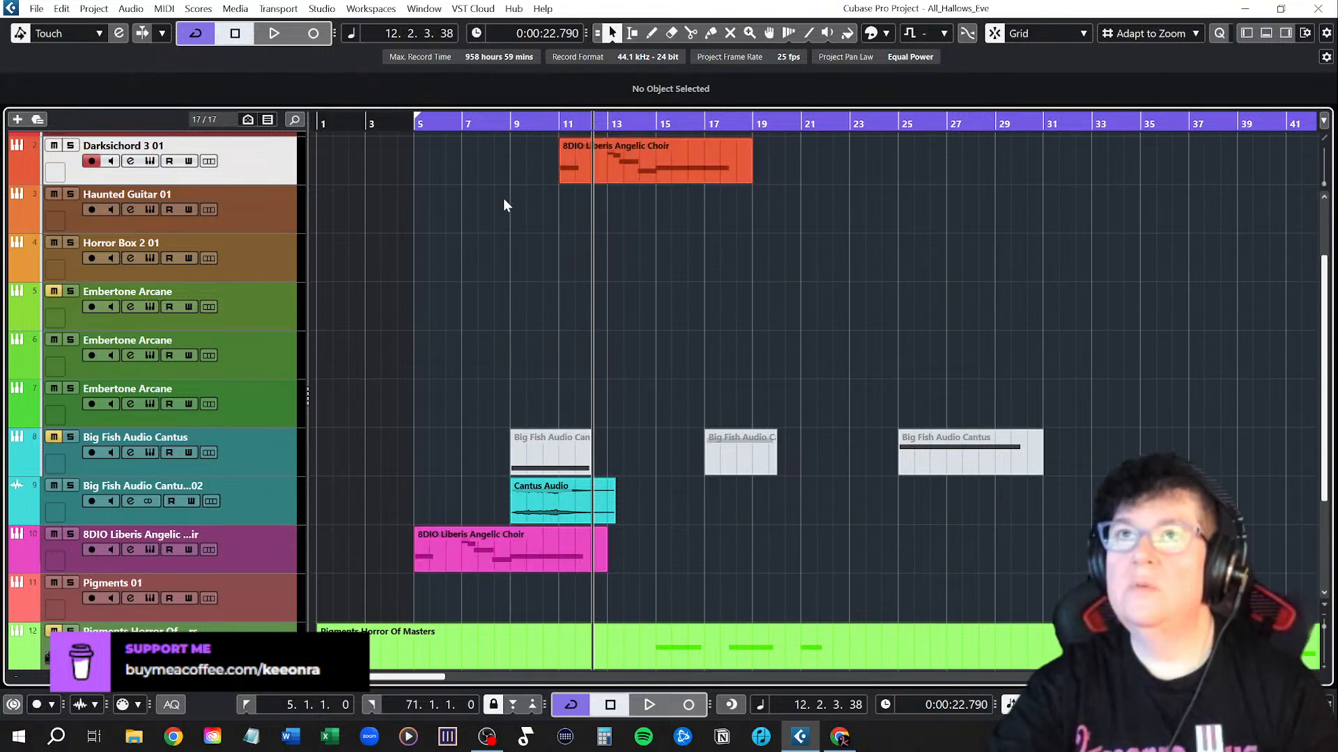
# Play the arrangement from bar 5 and raise the Darksichord copy's note velocities into an arc that peaks mid-phrase
pyautogui.click(414, 124)
pyautogui.press('space')
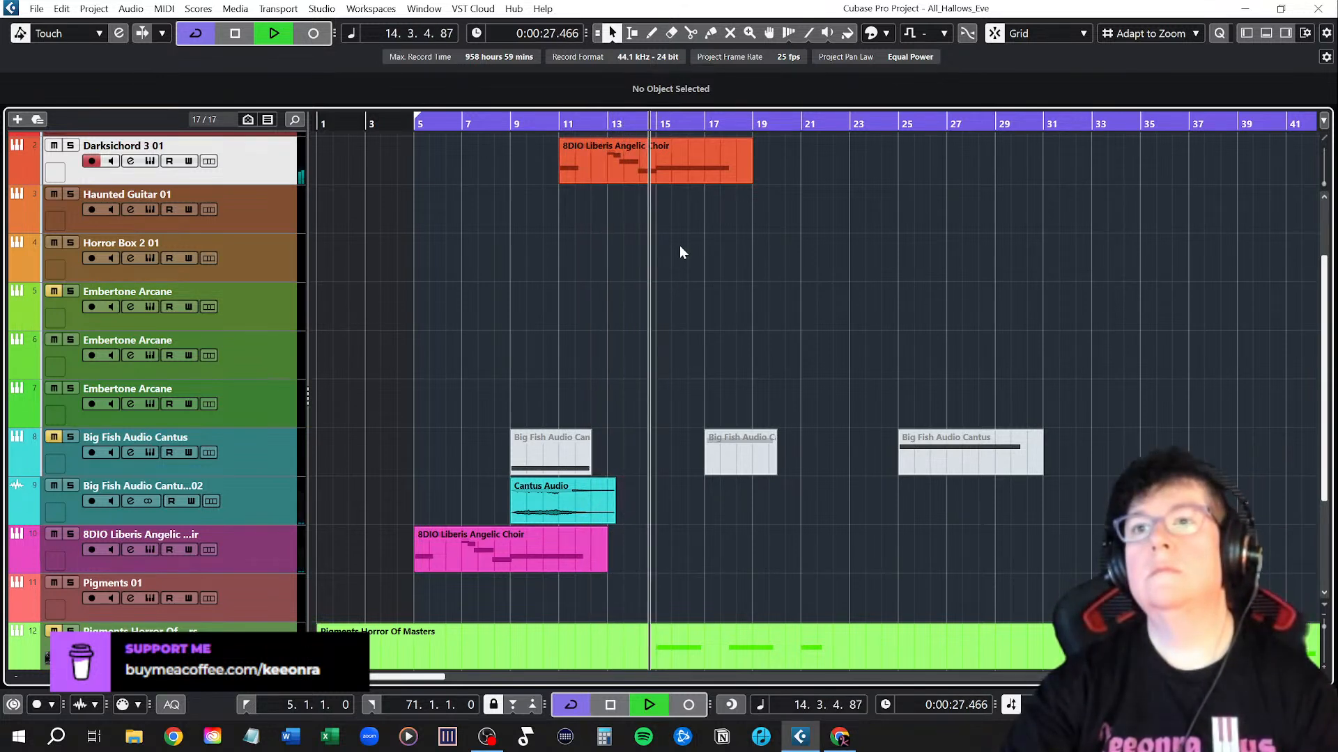
pyautogui.doubleClick(601, 170)
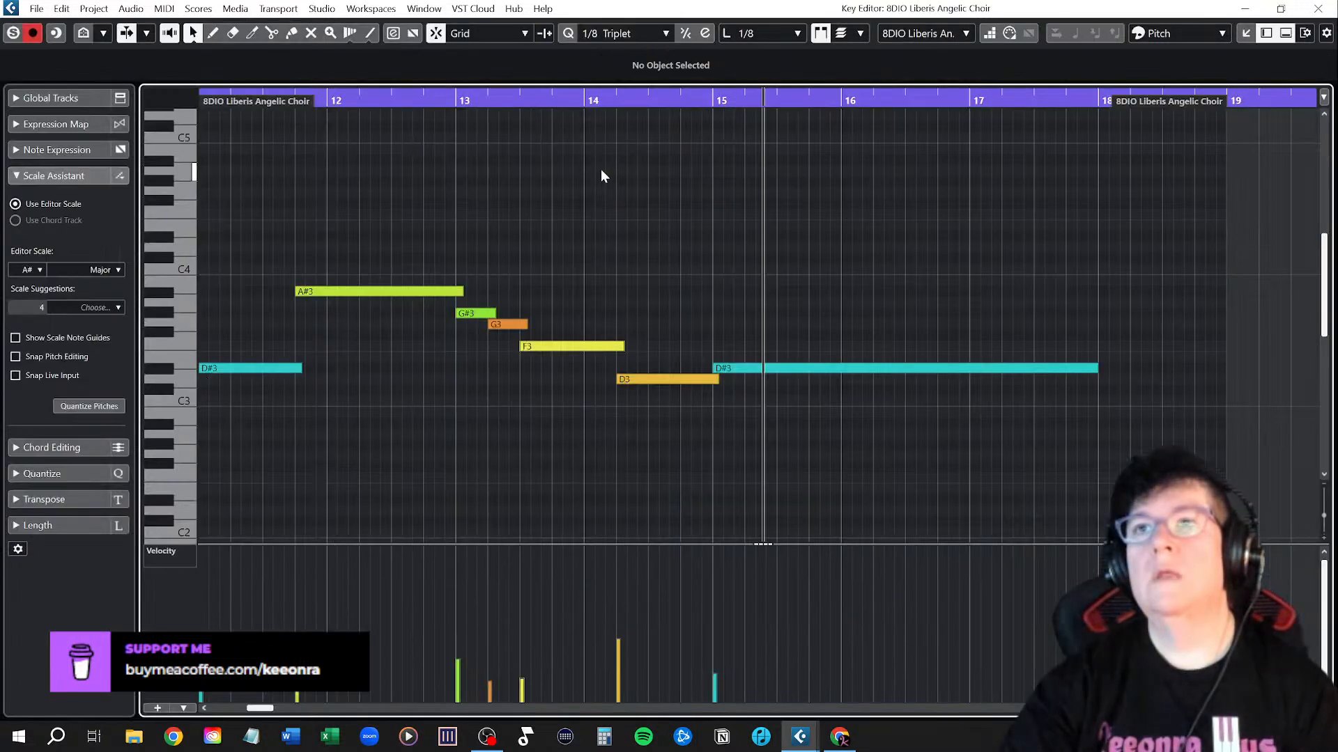
pyautogui.hscroll(-1, 314, 612)
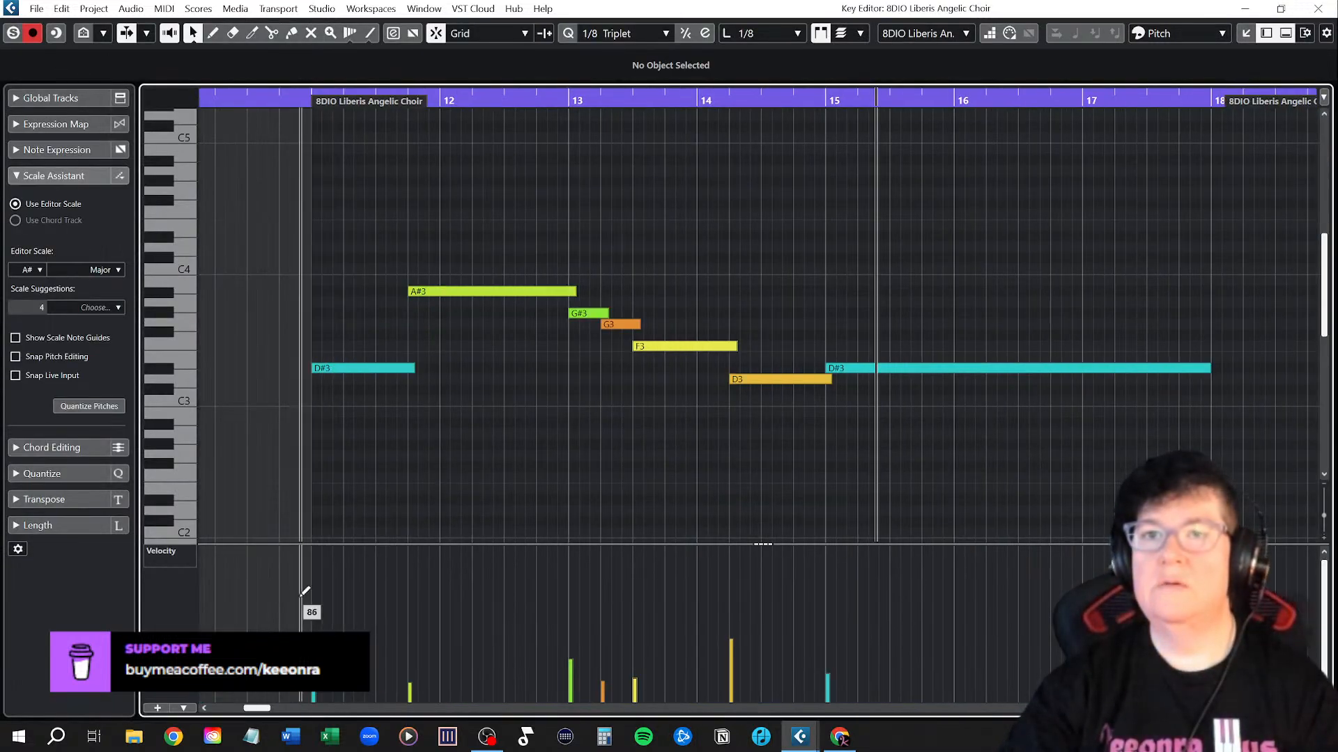
pyautogui.moveTo(316, 585); pyautogui.dragTo(1050, 580)
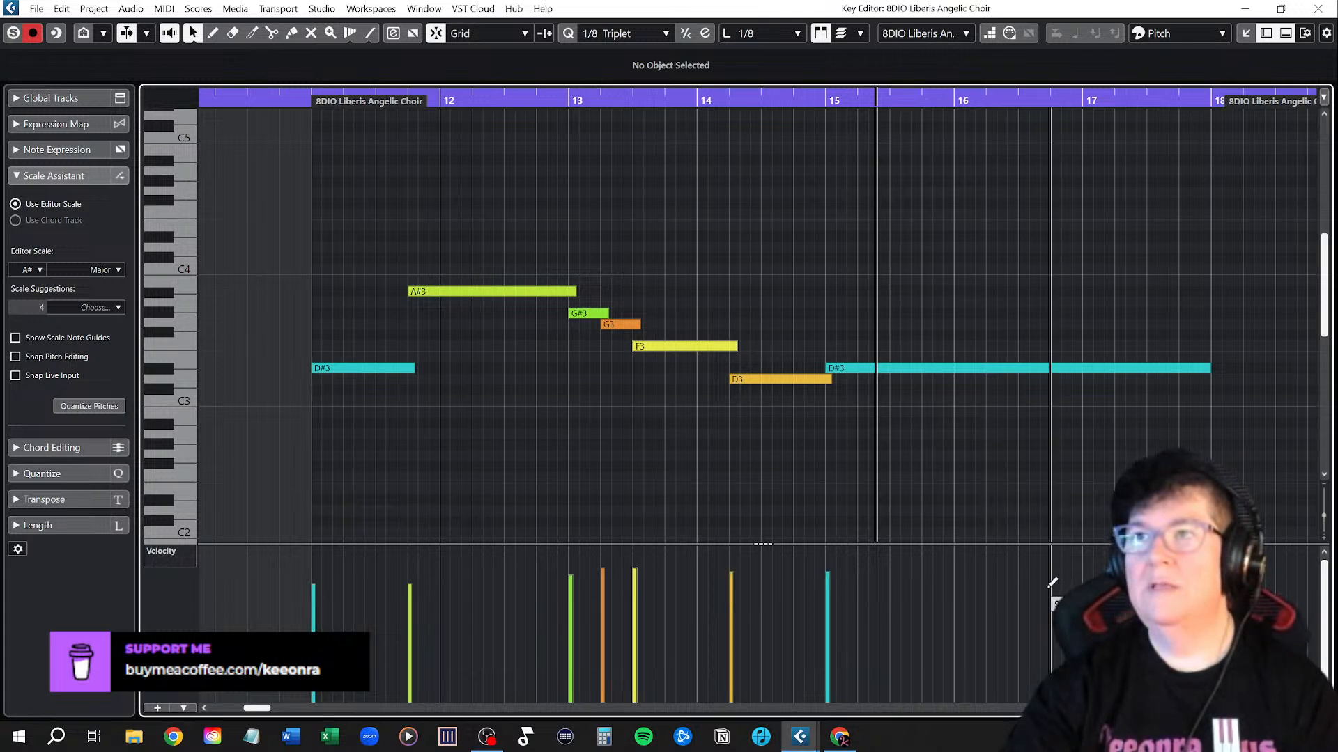
pyautogui.moveTo(313, 582); pyautogui.dragTo(947, 578)
pyautogui.moveTo(301, 618)
pyautogui.mouseDown()
pyautogui.moveTo(572, 577)
pyautogui.moveTo(922, 618)
pyautogui.mouseUp()
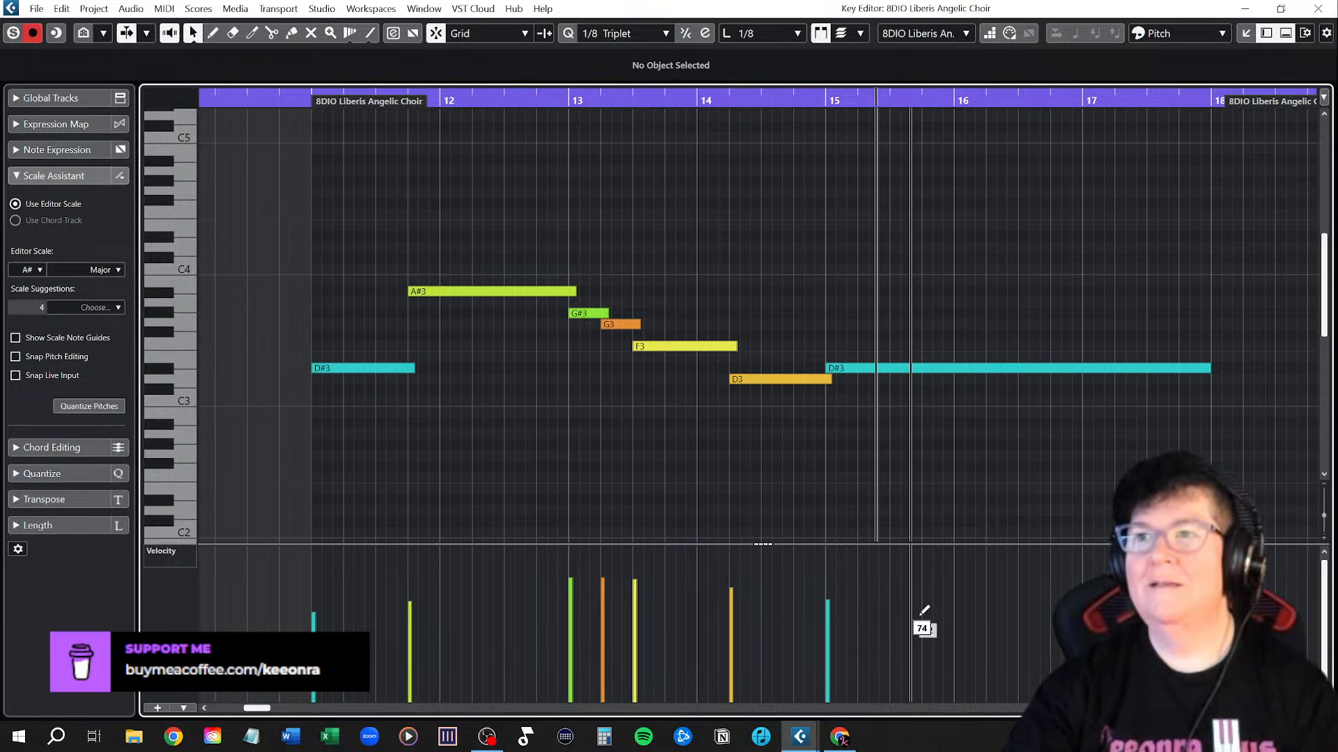
# Leave the Key Editor and play the arrangement from bar 9 to hear the louder Darksichord part
pyautogui.click(1324, 10)
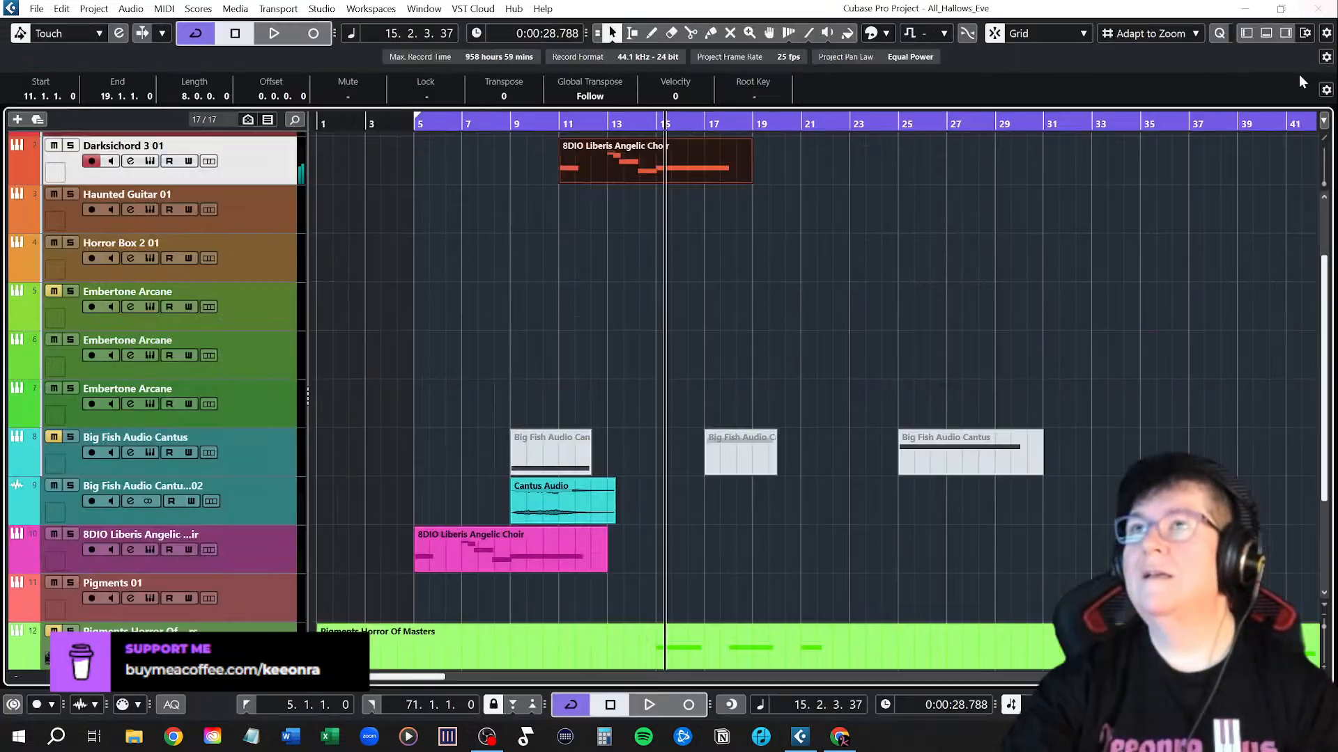
pyautogui.doubleClick(514, 120)
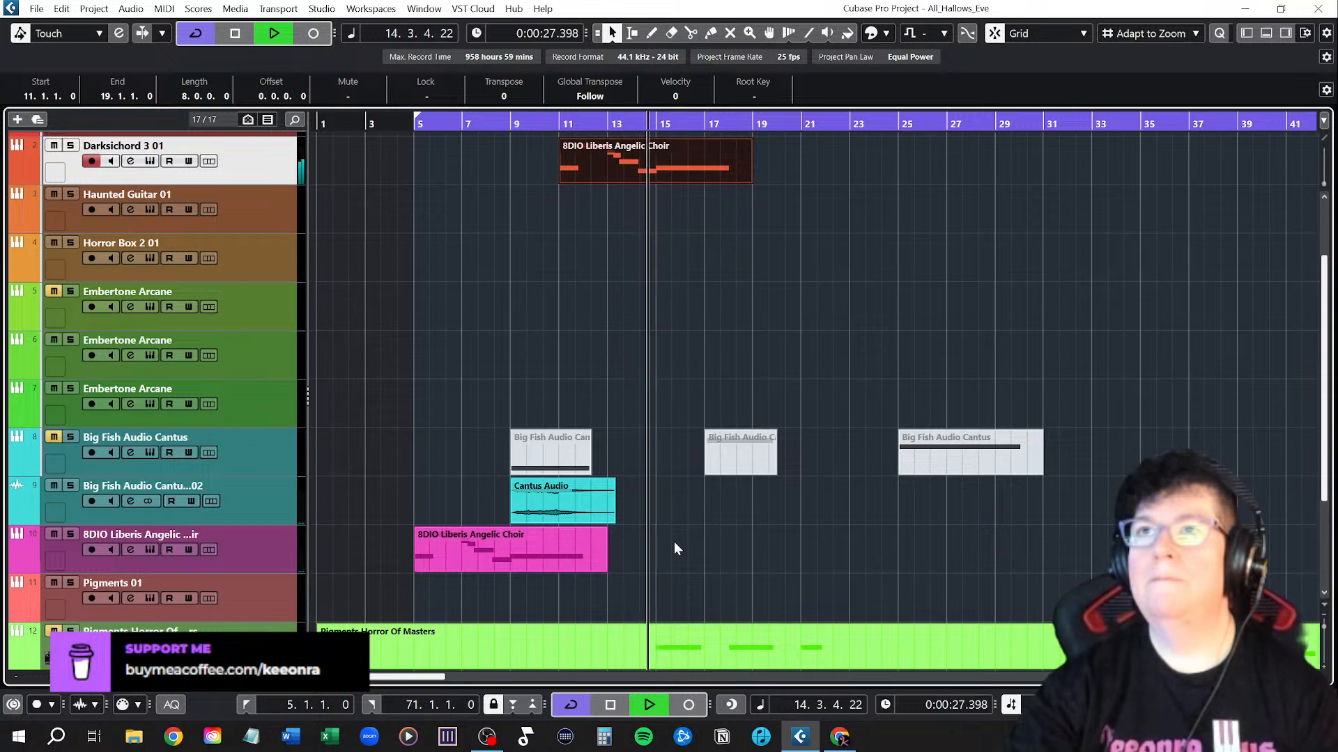
pyautogui.scroll(3, 677, 506)
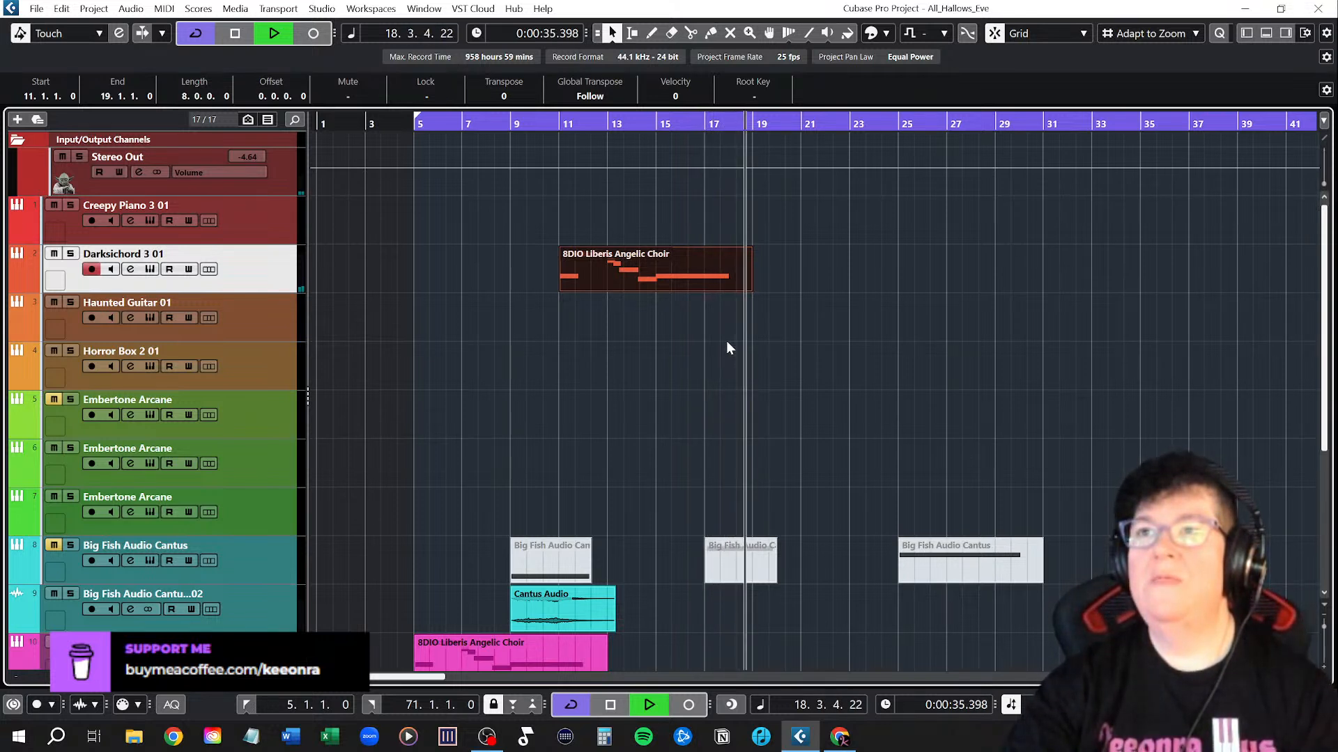
pyautogui.press('space')
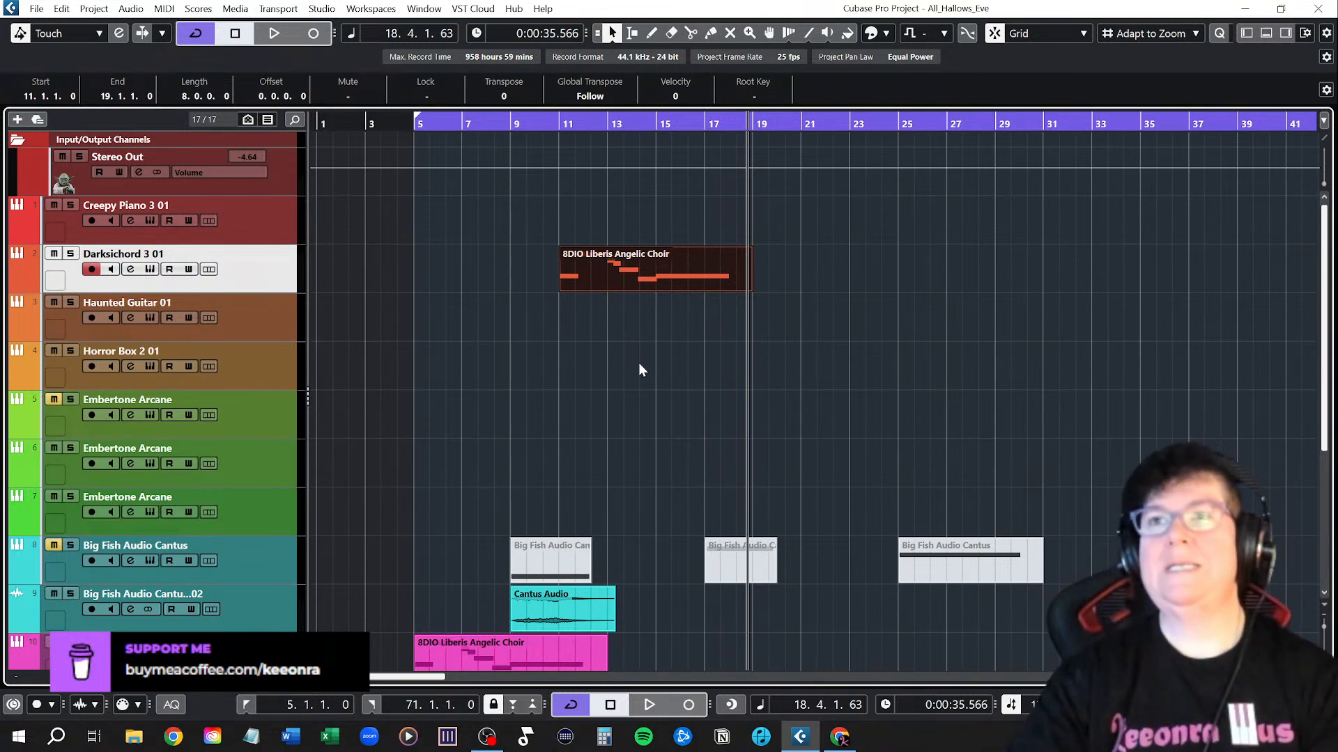
# Copy the Darksichord part onto the Creepy Piano 3 01 track at bar 13 and open the copy in the Key Editor
pyautogui.moveTo(610, 271); pyautogui.dragTo(654, 218)
pyautogui.click(716, 349)
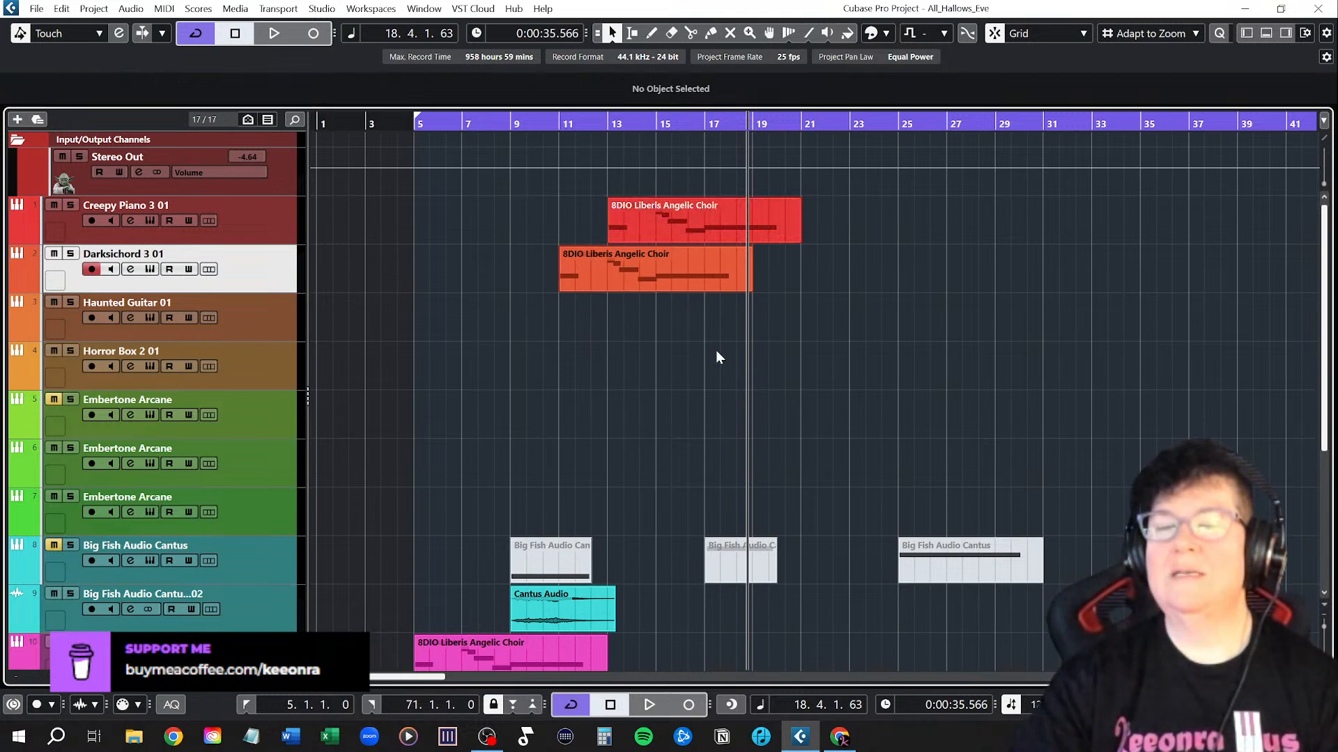
pyautogui.doubleClick(649, 224)
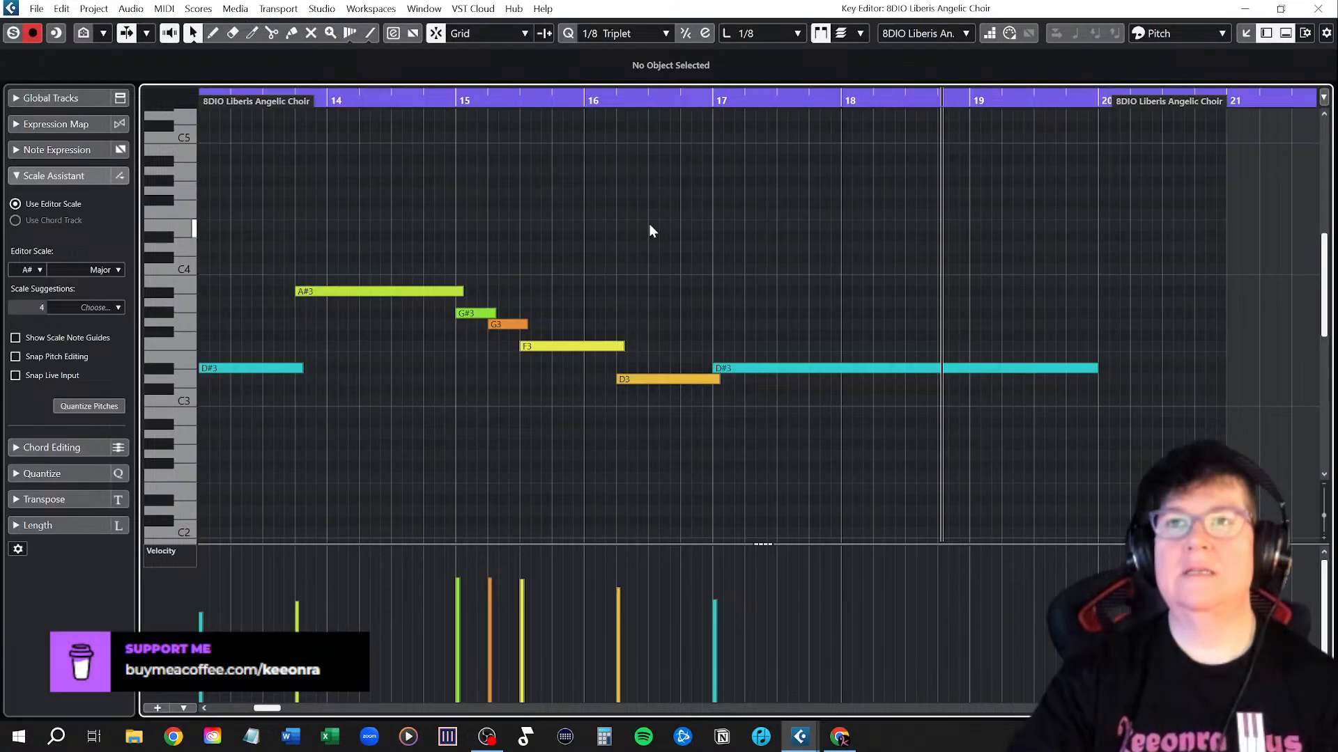
pyautogui.hscroll(-1, 390, 380)
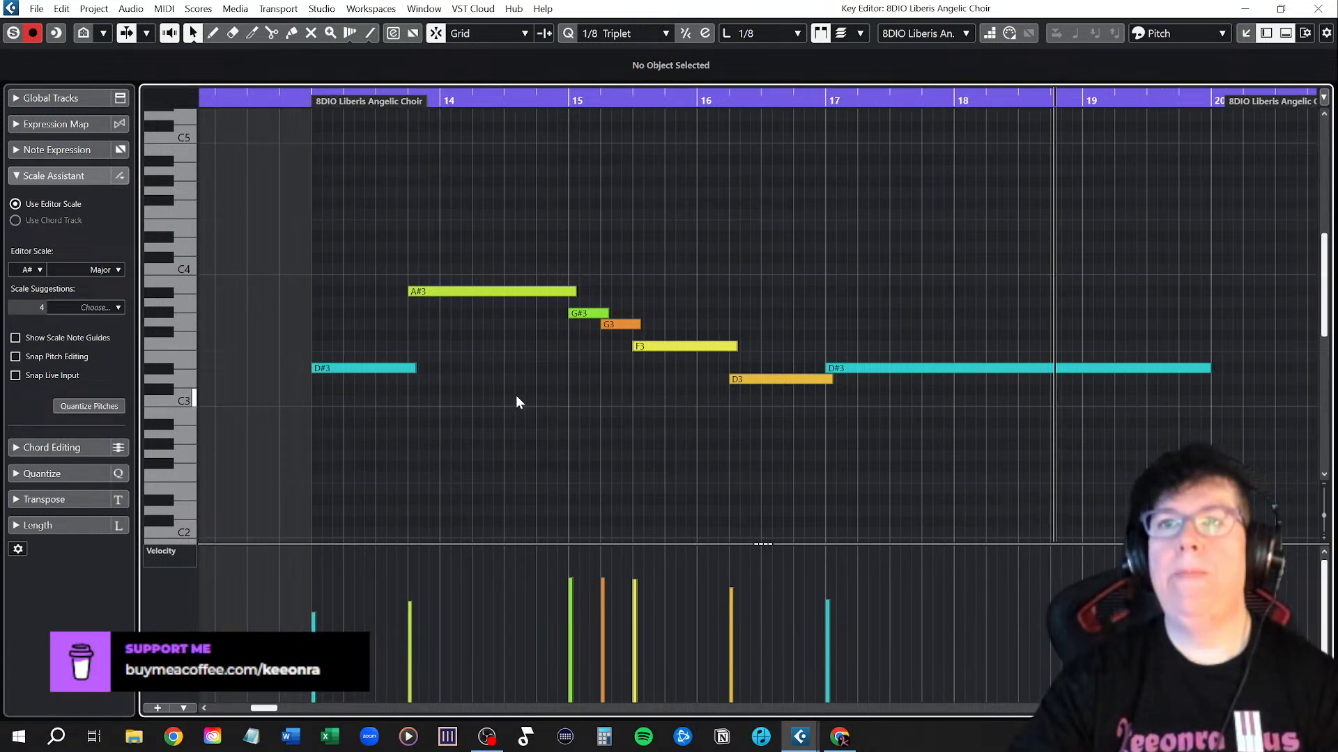
# Select all notes in the Creepy Piano copy and bring up the Logical Editor presets that can be applied to them
pyautogui.moveTo(348, 218); pyautogui.dragTo(1045, 542)
pyautogui.scroll(1, 370, 194)
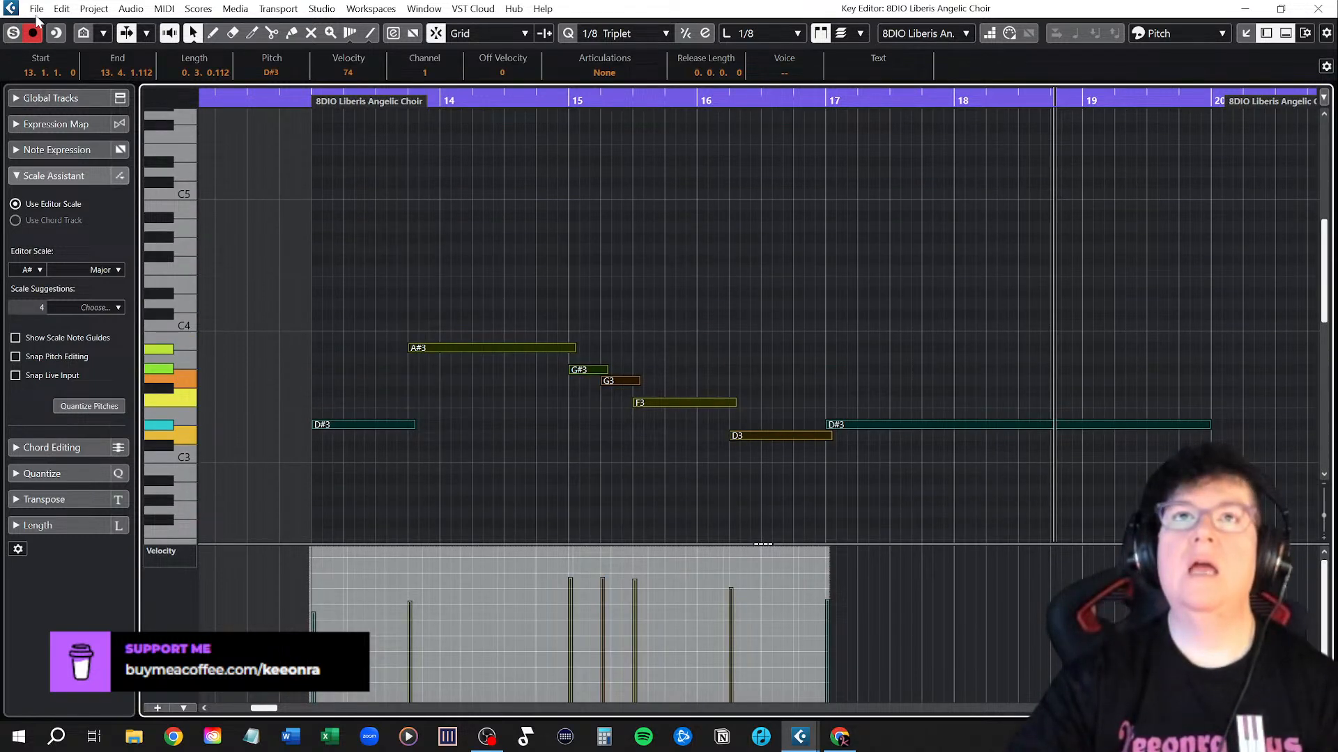
pyautogui.click(36, 9)
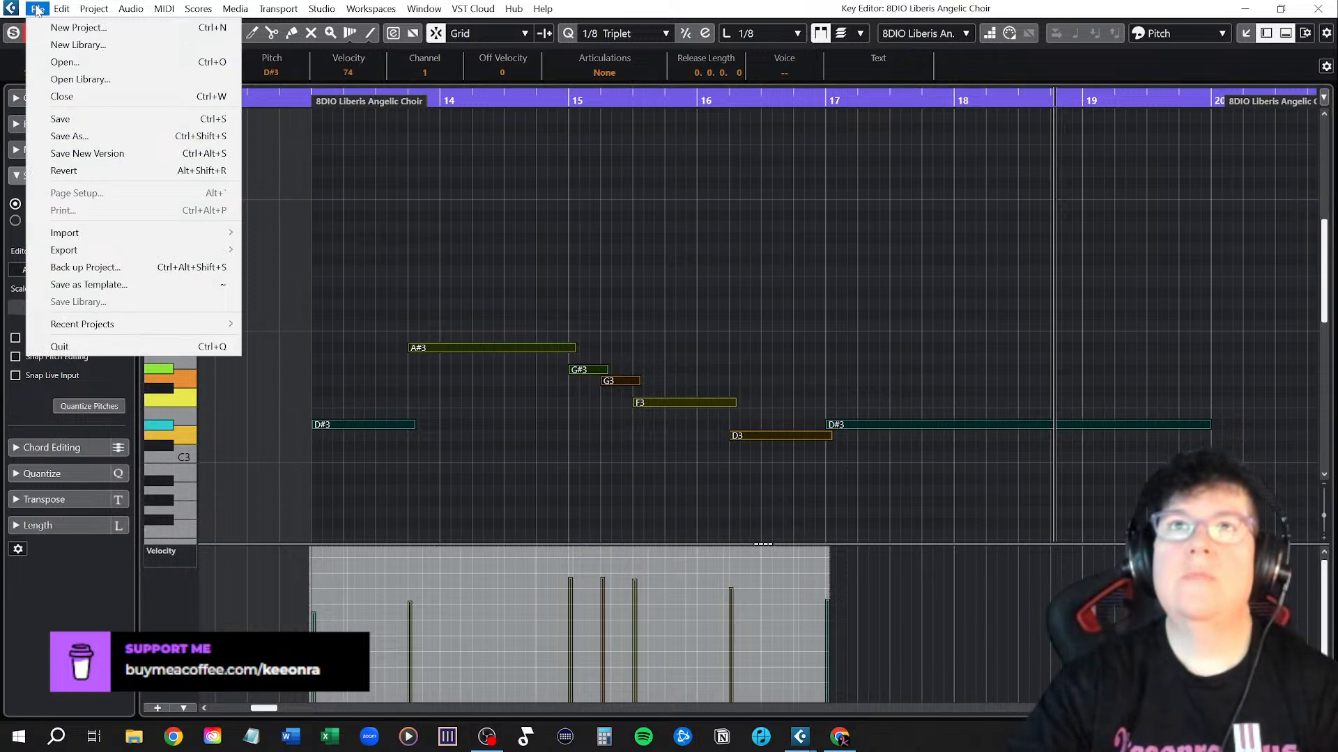
pyautogui.moveTo(63, 10)
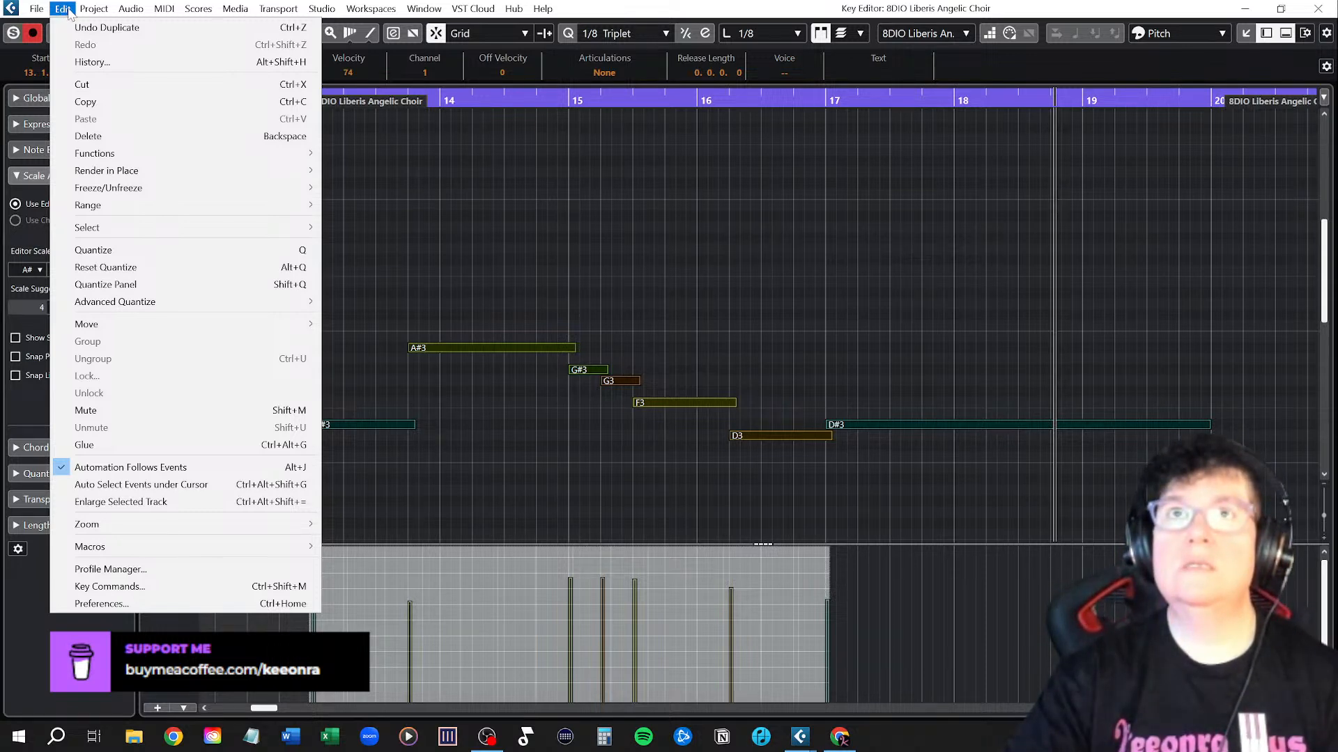
pyautogui.moveTo(134, 14)
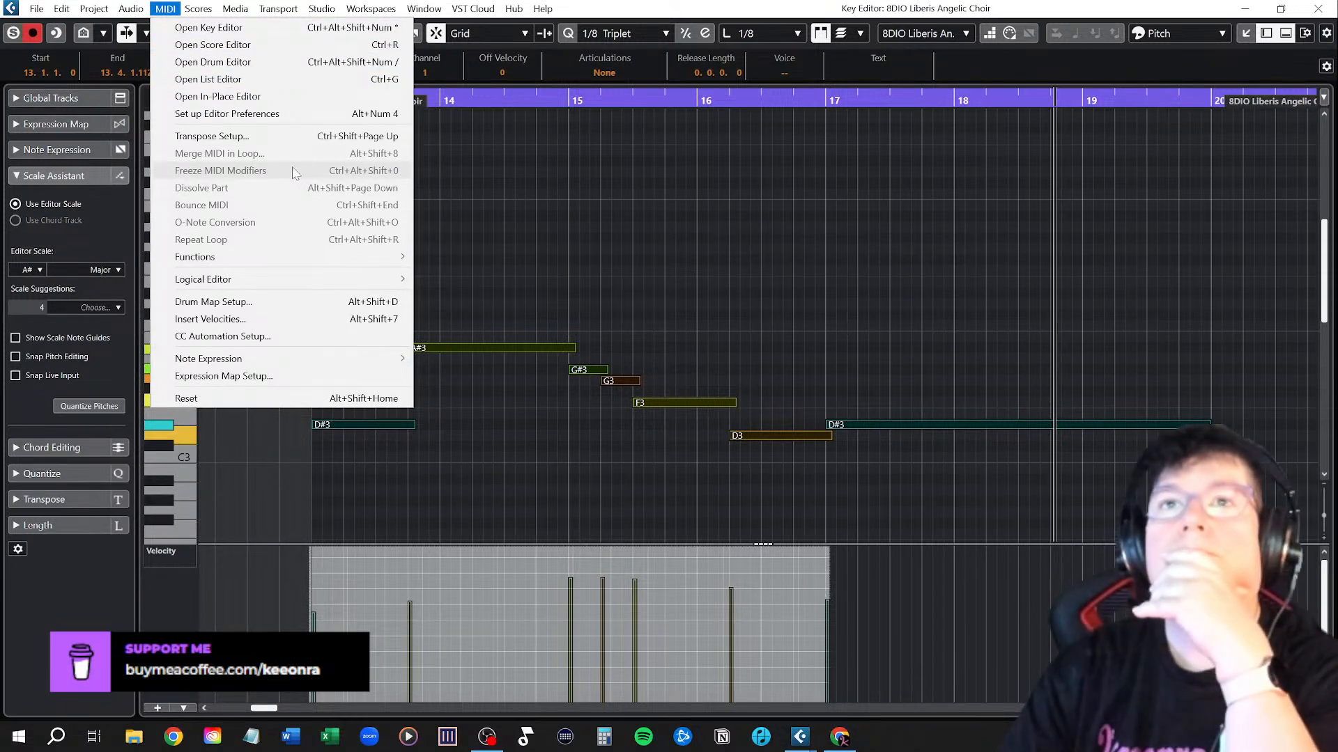
pyautogui.moveTo(283, 252)
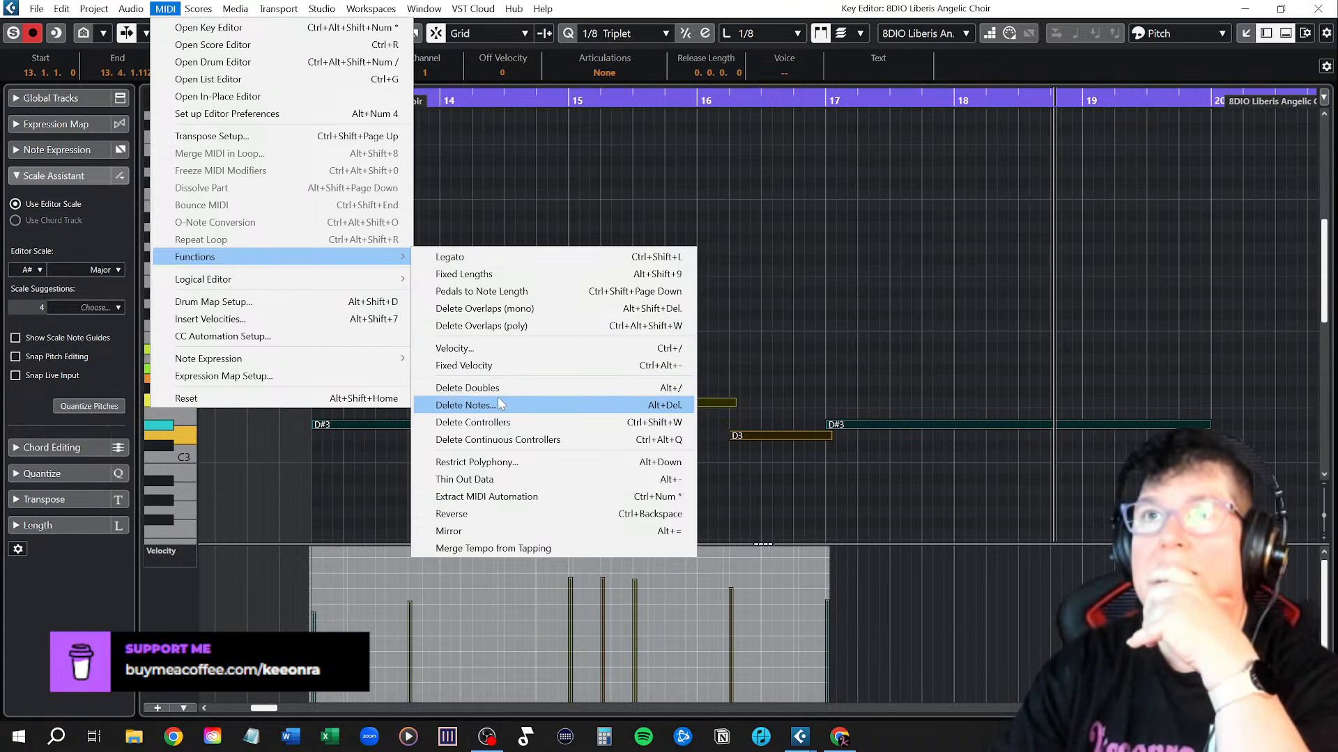
pyautogui.moveTo(385, 281)
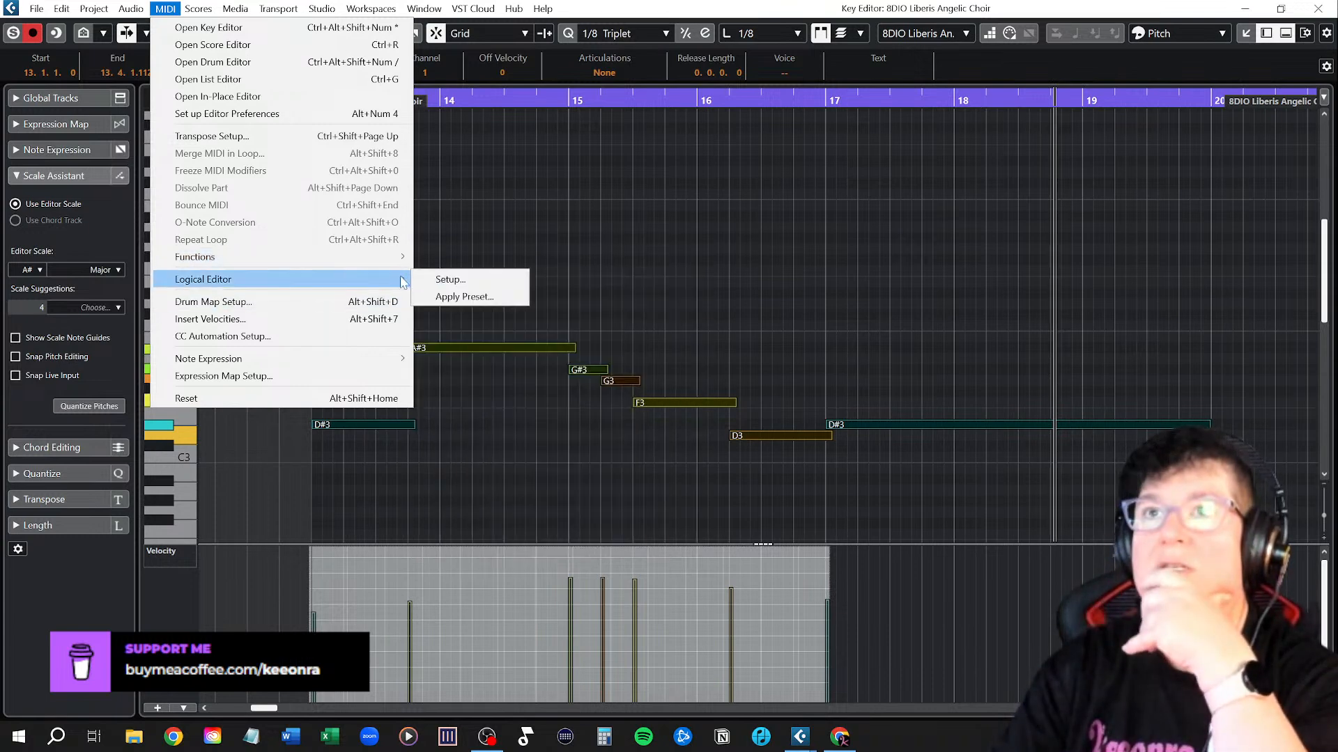
pyautogui.click(437, 296)
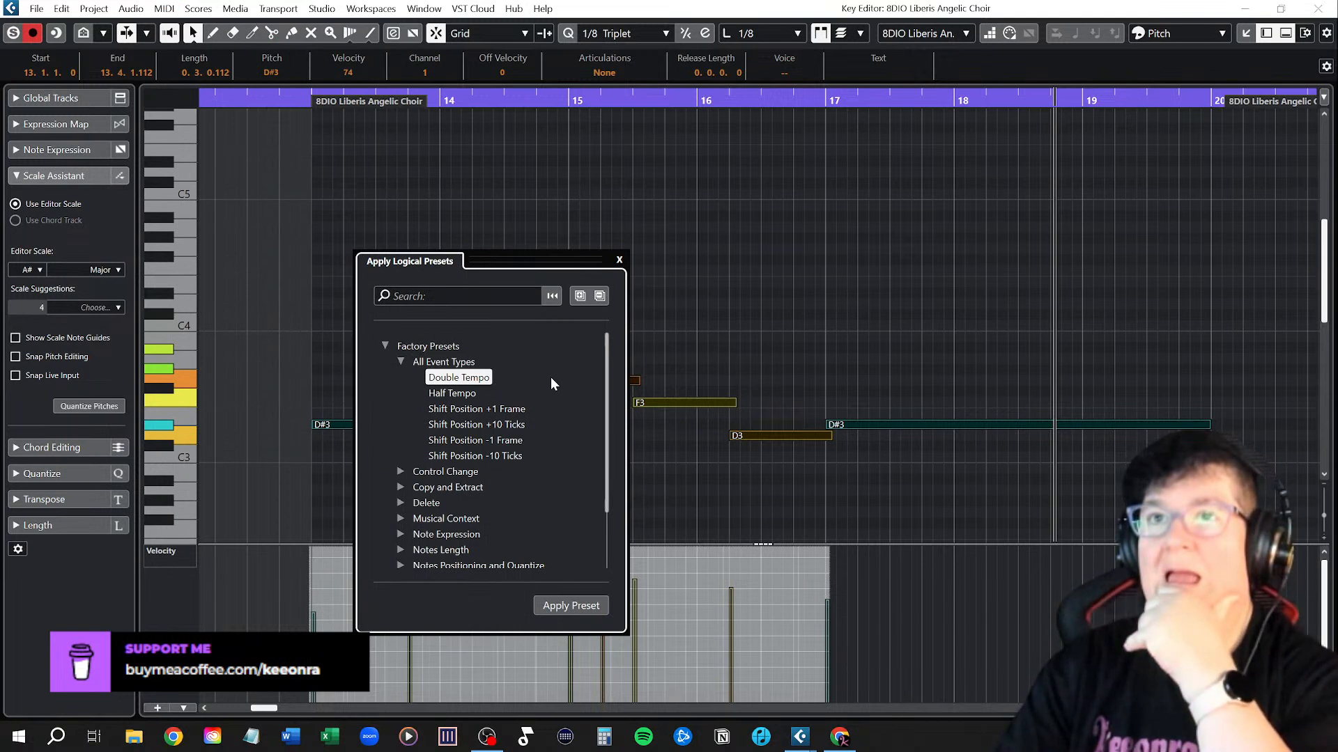
# Try the Double Tempo and Half Tempo presets on the selected notes, undoing each one
pyautogui.click(568, 607)
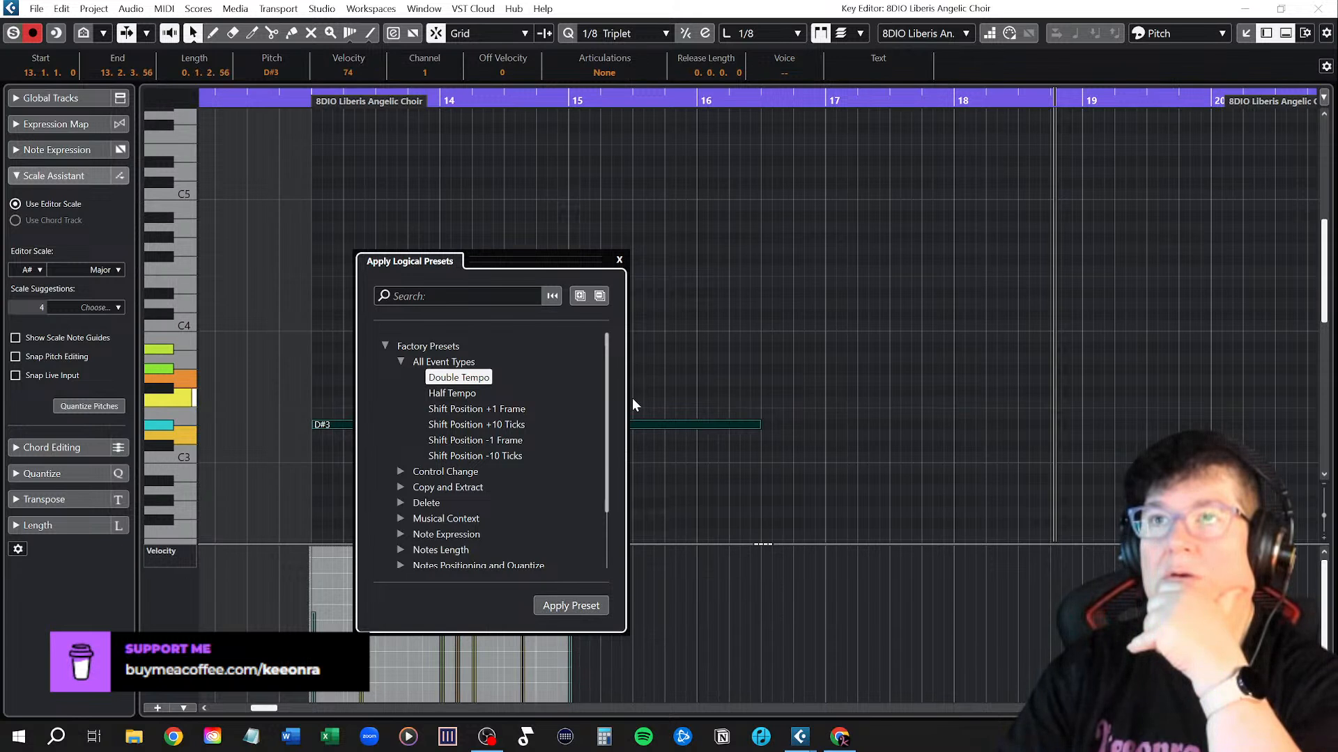
pyautogui.hotkey('ctrl', 'z')
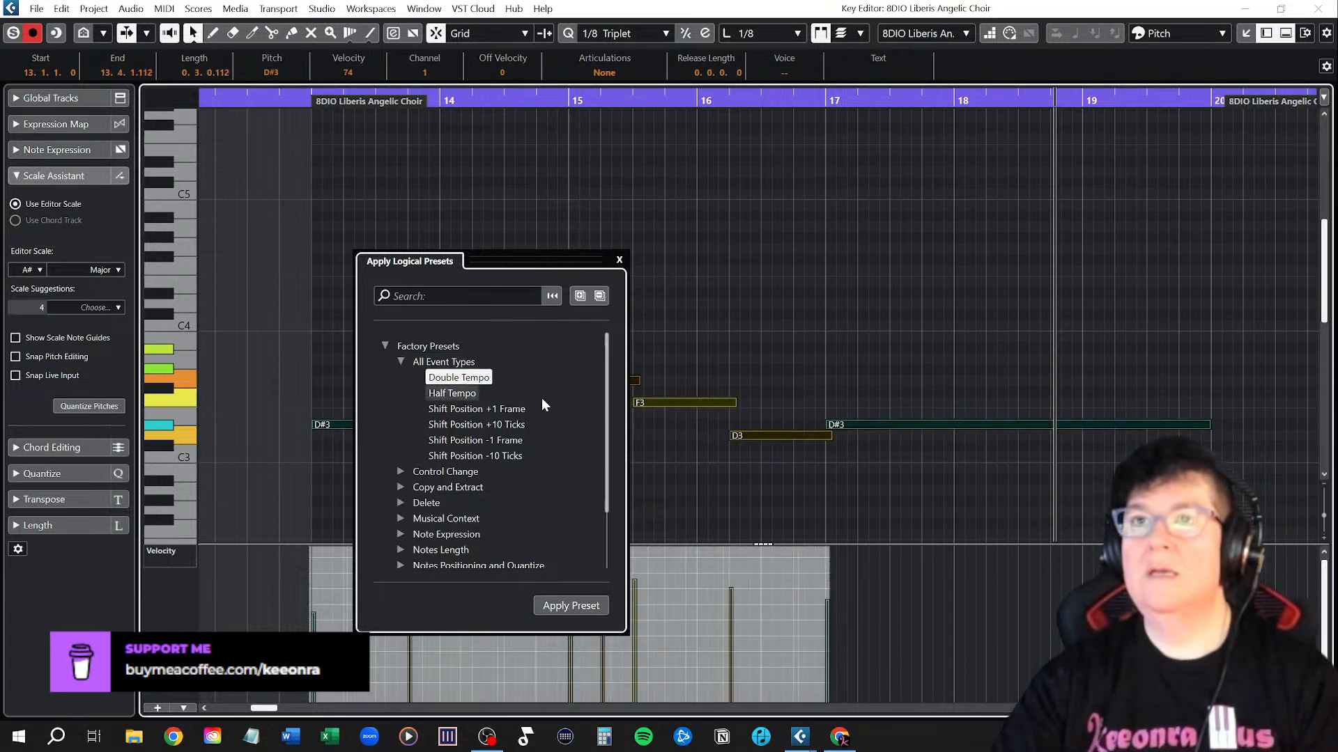
pyautogui.click(475, 394)
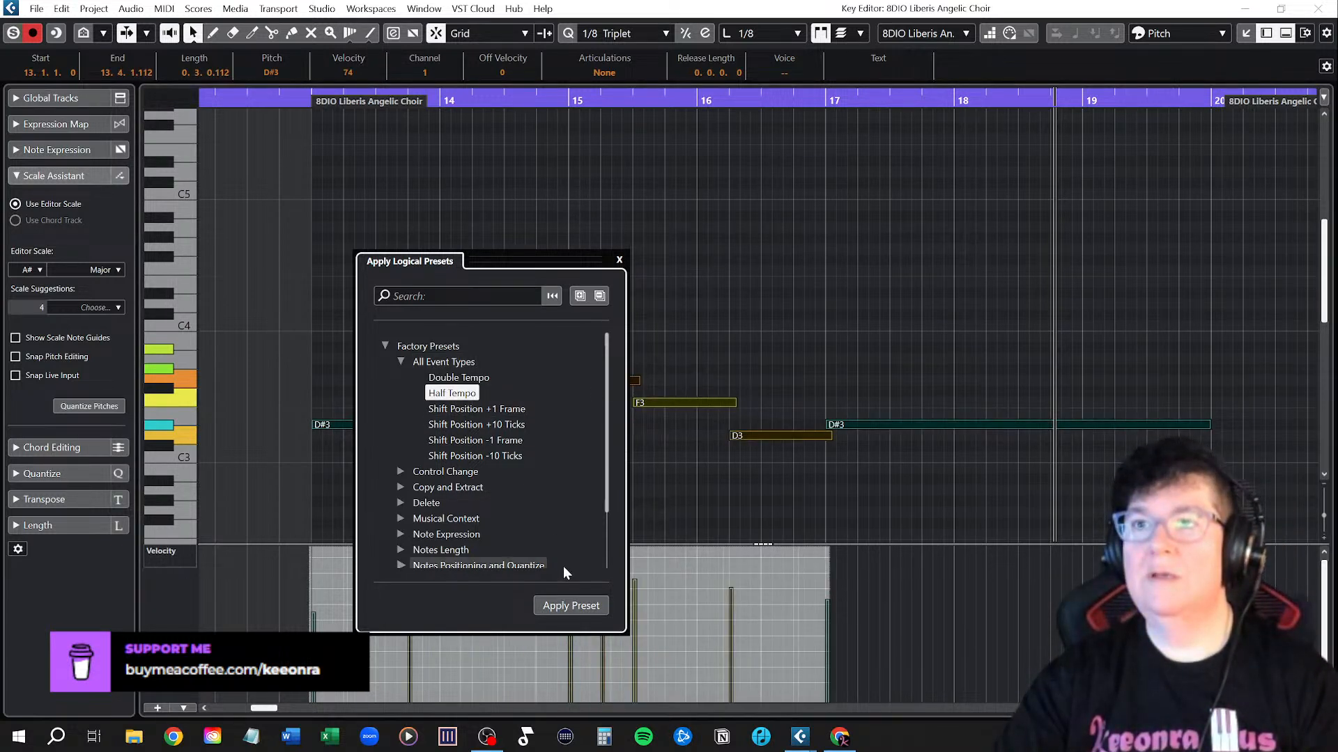
pyautogui.click(564, 606)
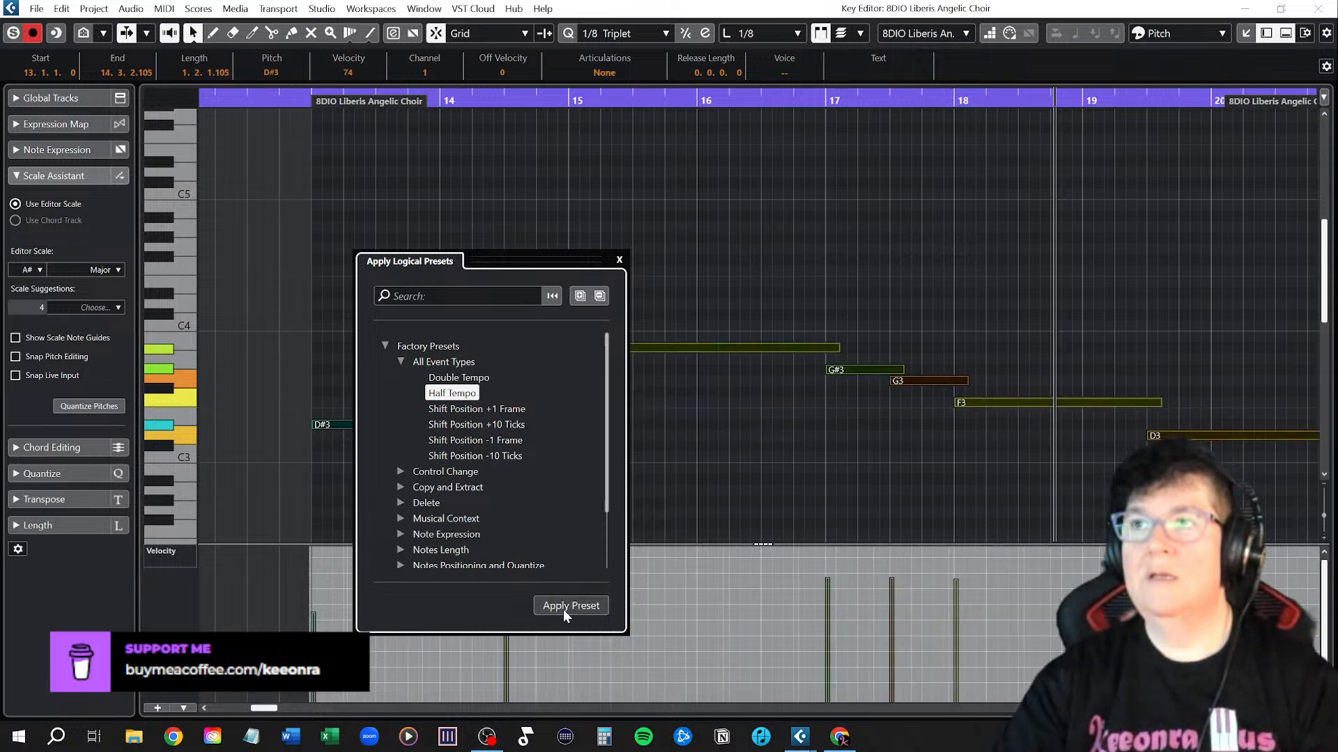
pyautogui.hotkey('ctrl', 'z')
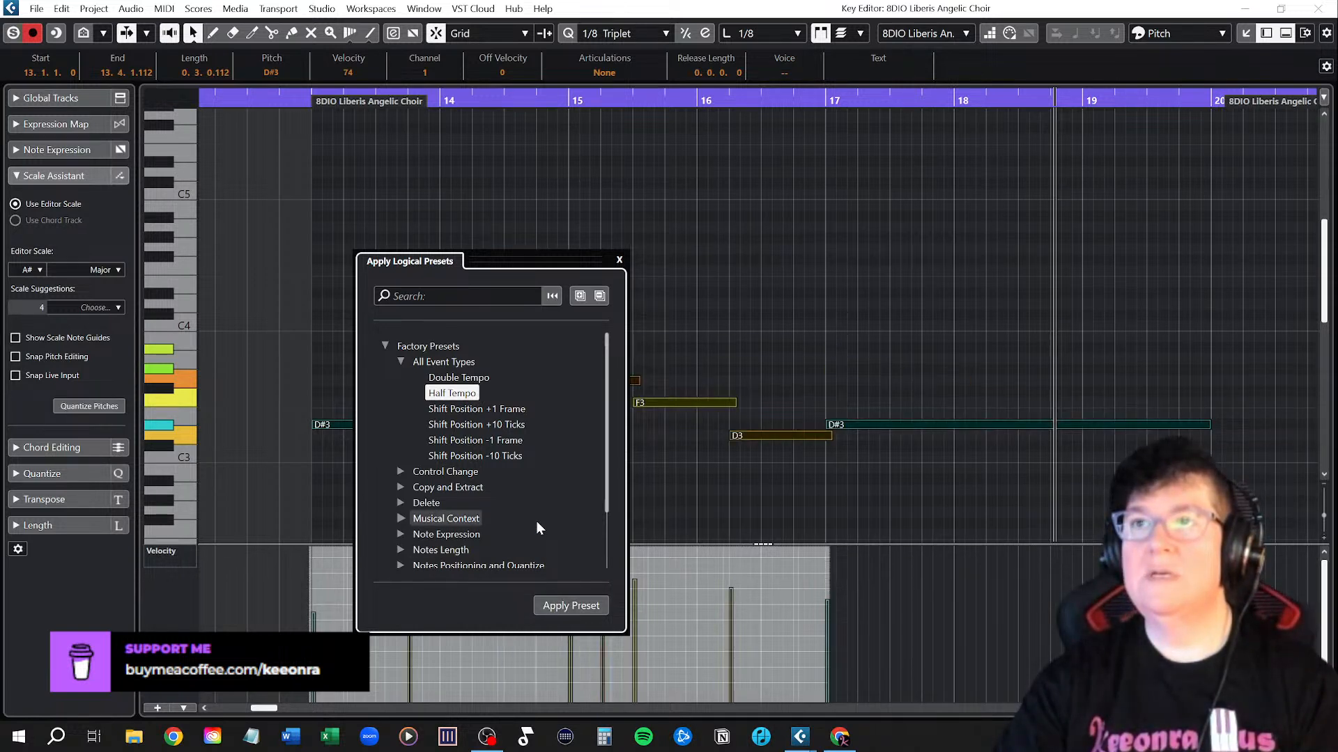
# Apply the Double Tempo preset to the Creepy Piano notes and leave the Key Editor with its inspector hidden
pyautogui.click(460, 377)
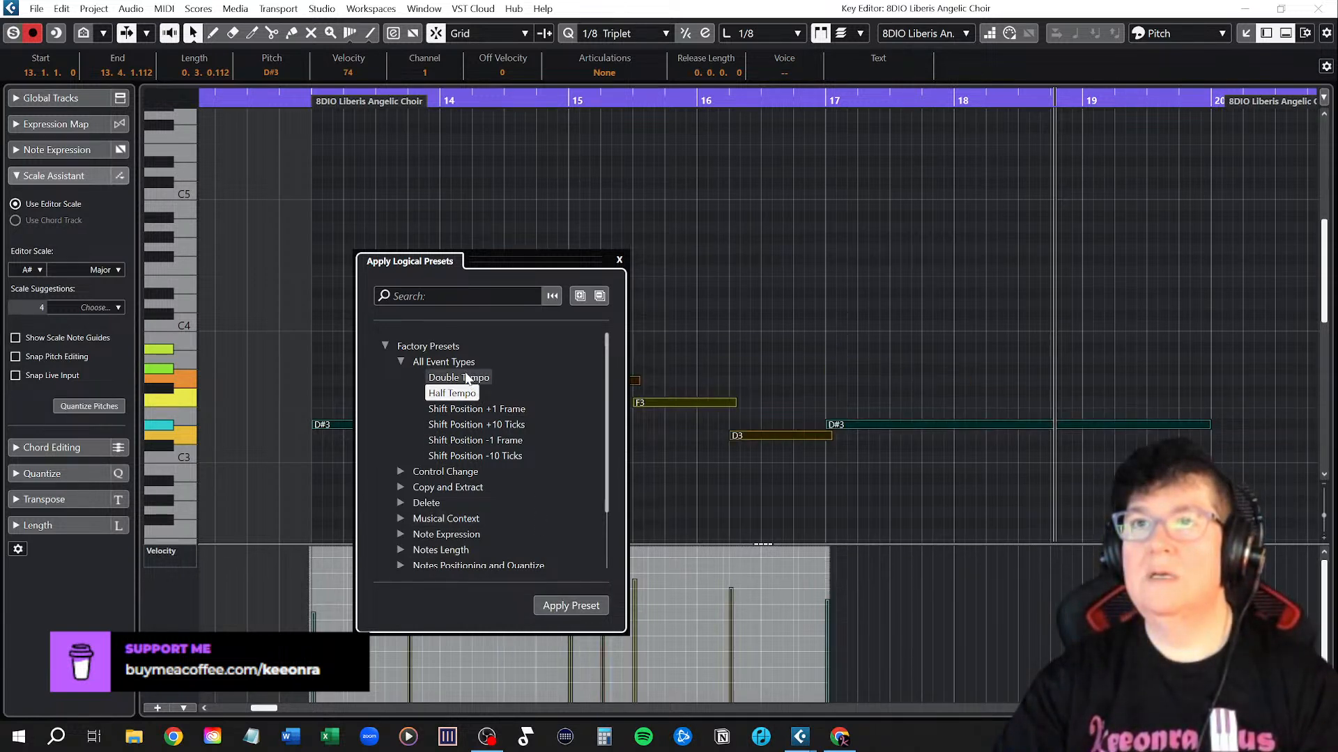
pyautogui.click(562, 607)
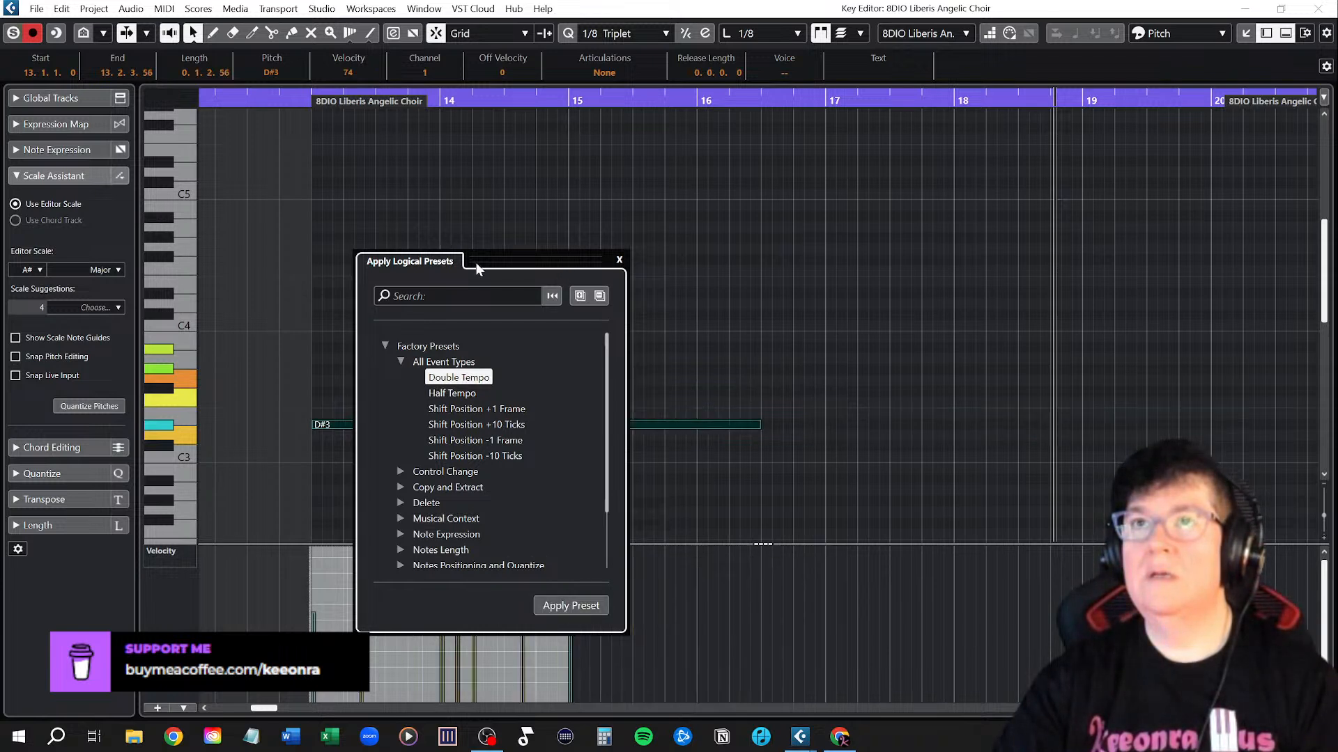
pyautogui.moveTo(489, 258); pyautogui.dragTo(858, 177)
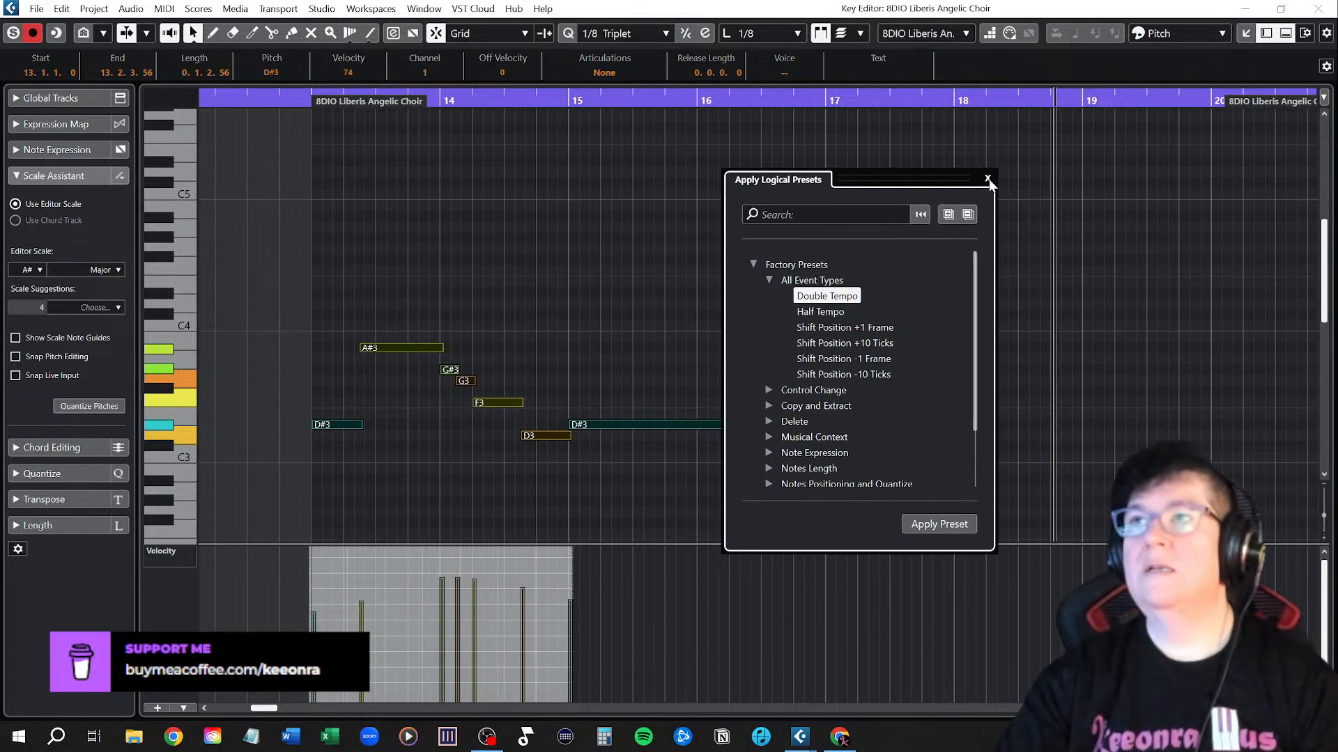
pyautogui.click(987, 178)
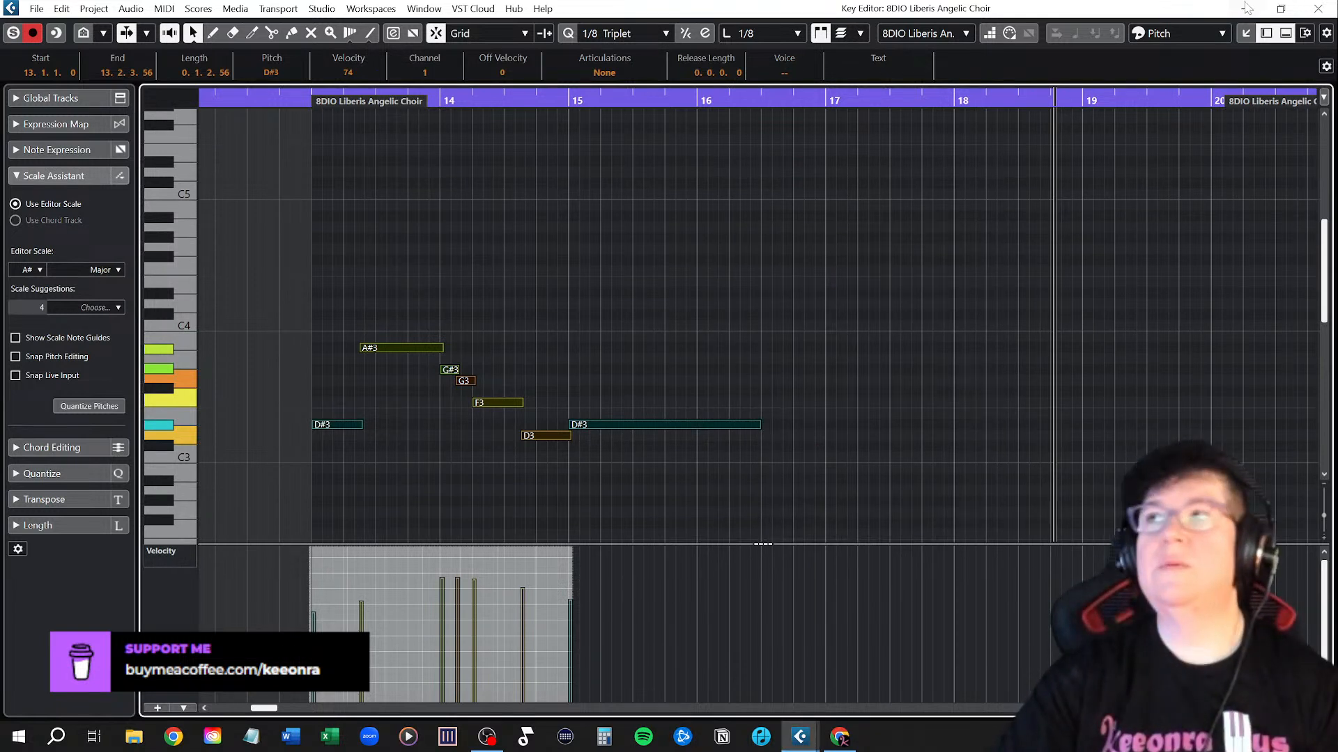
pyautogui.click(1266, 33)
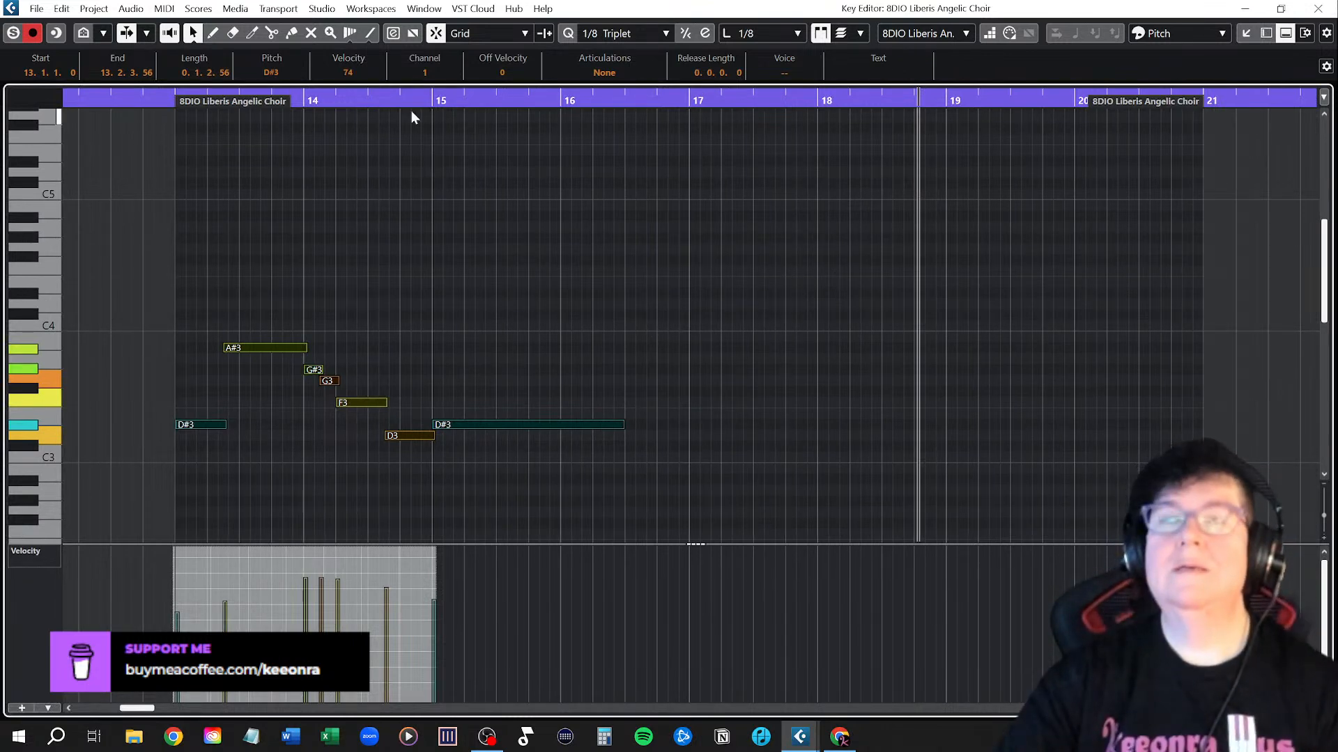
pyautogui.click(1318, 9)
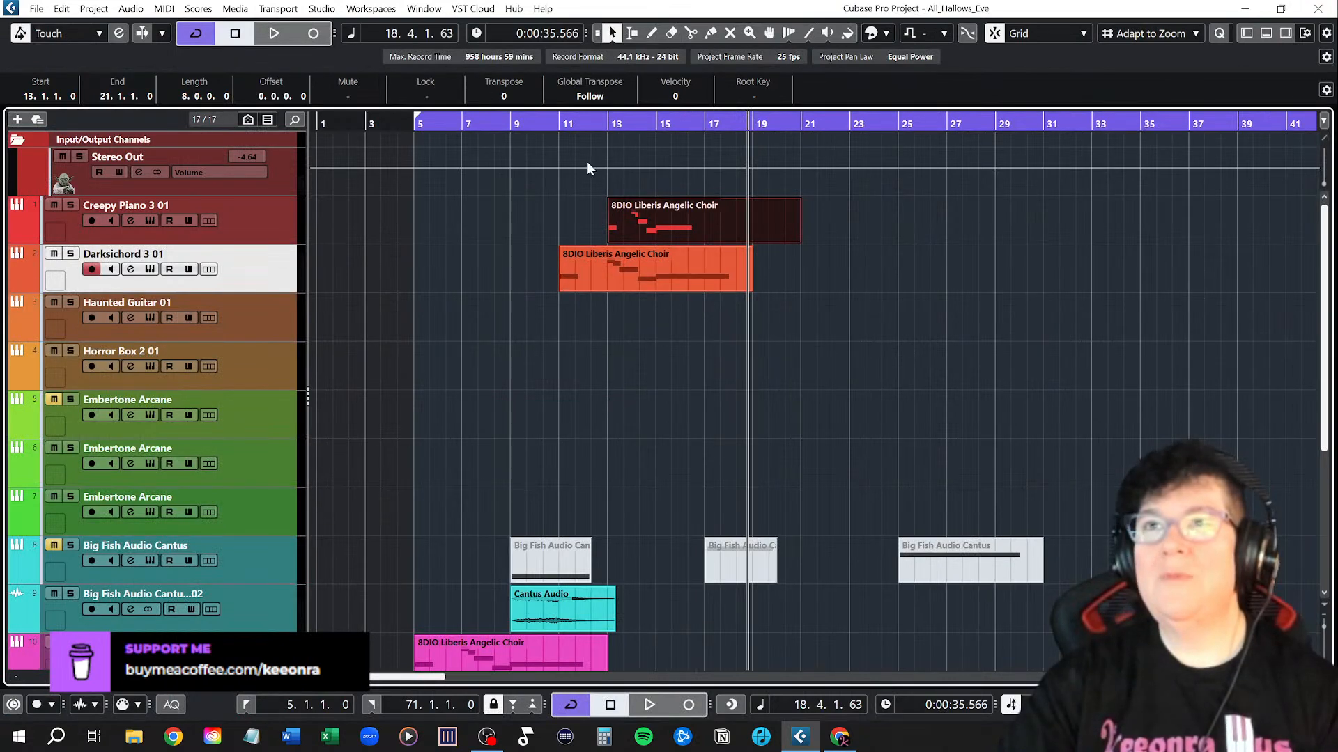
# Play the arrangement from bar 9 to hear the double-tempo piano against the Darksichord
pyautogui.click(516, 123)
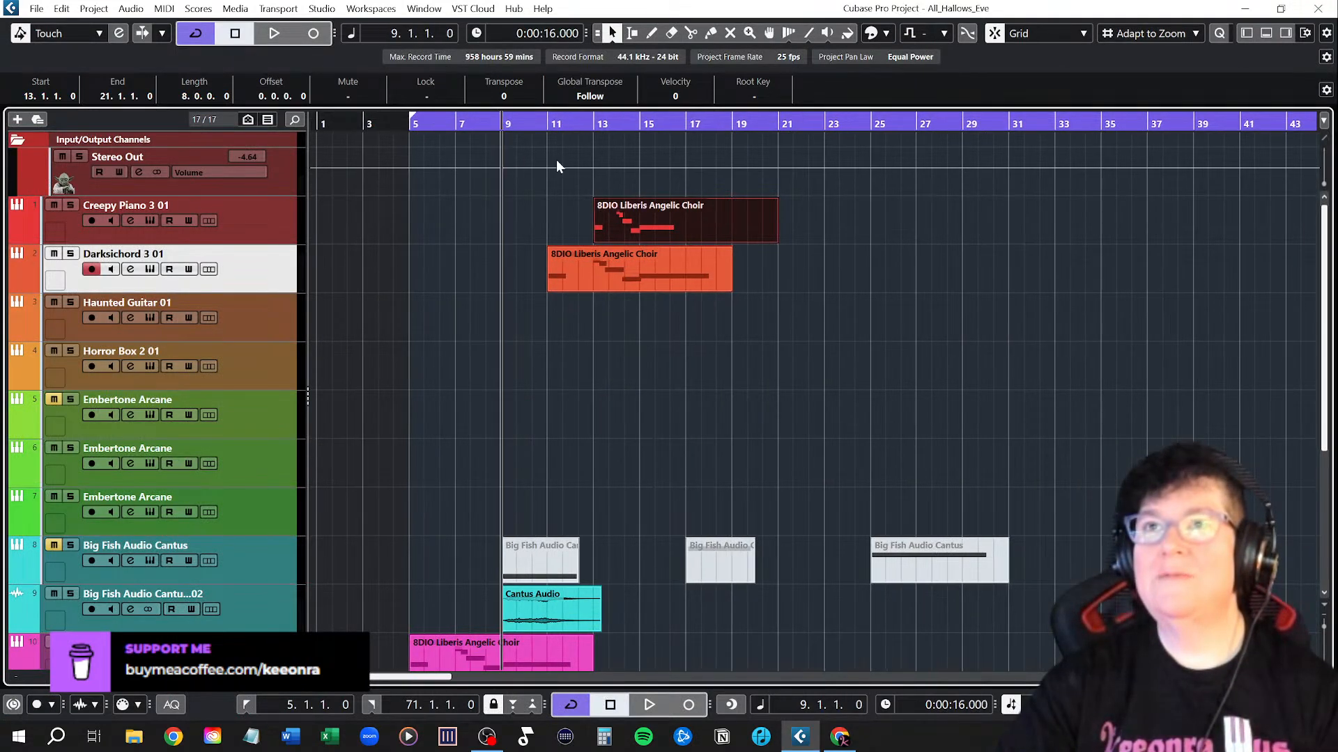
pyautogui.press('space')
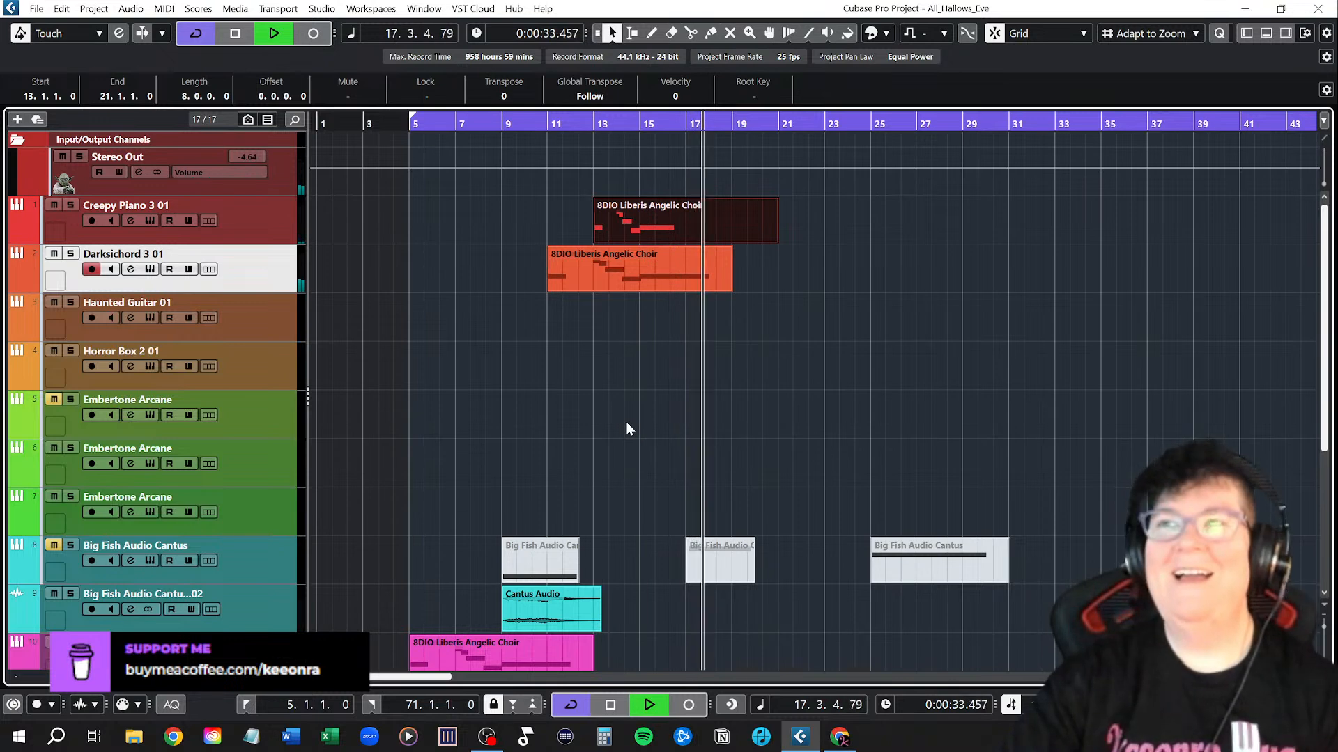
pyautogui.press('space')
# Shorten the final D#3 in the Darksichord part to end at 16.3 and leave the Key Editor
pyautogui.click(729, 278)
pyautogui.doubleClick(729, 278)
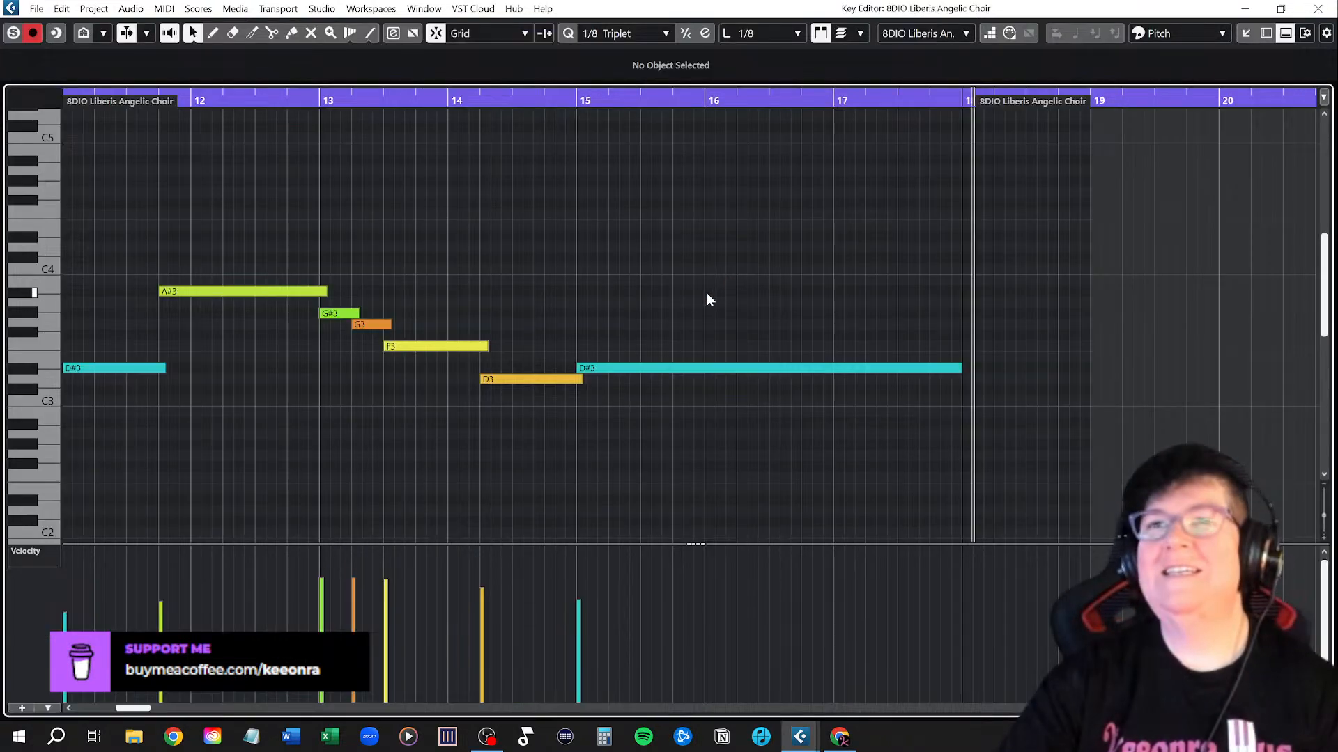
pyautogui.moveTo(959, 367); pyautogui.dragTo(704, 365)
pyautogui.click(1315, 10)
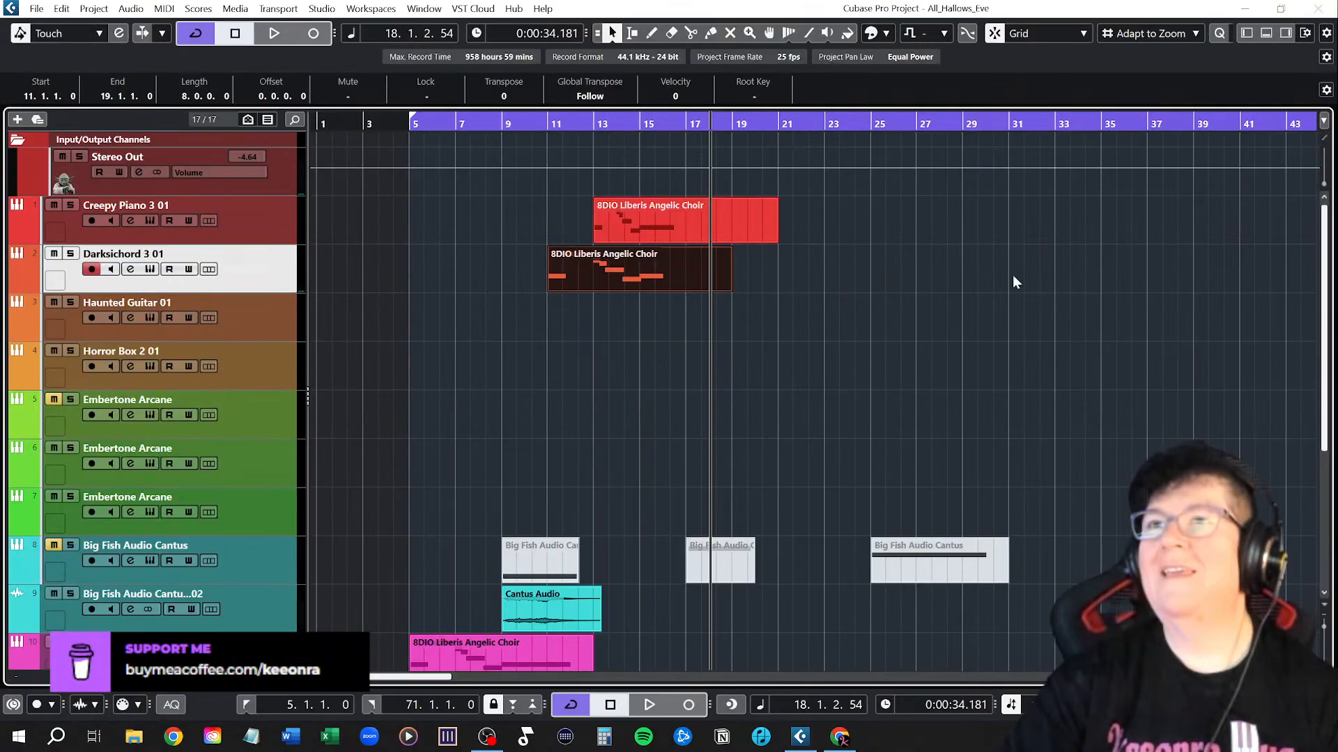
pyautogui.doubleClick(679, 274)
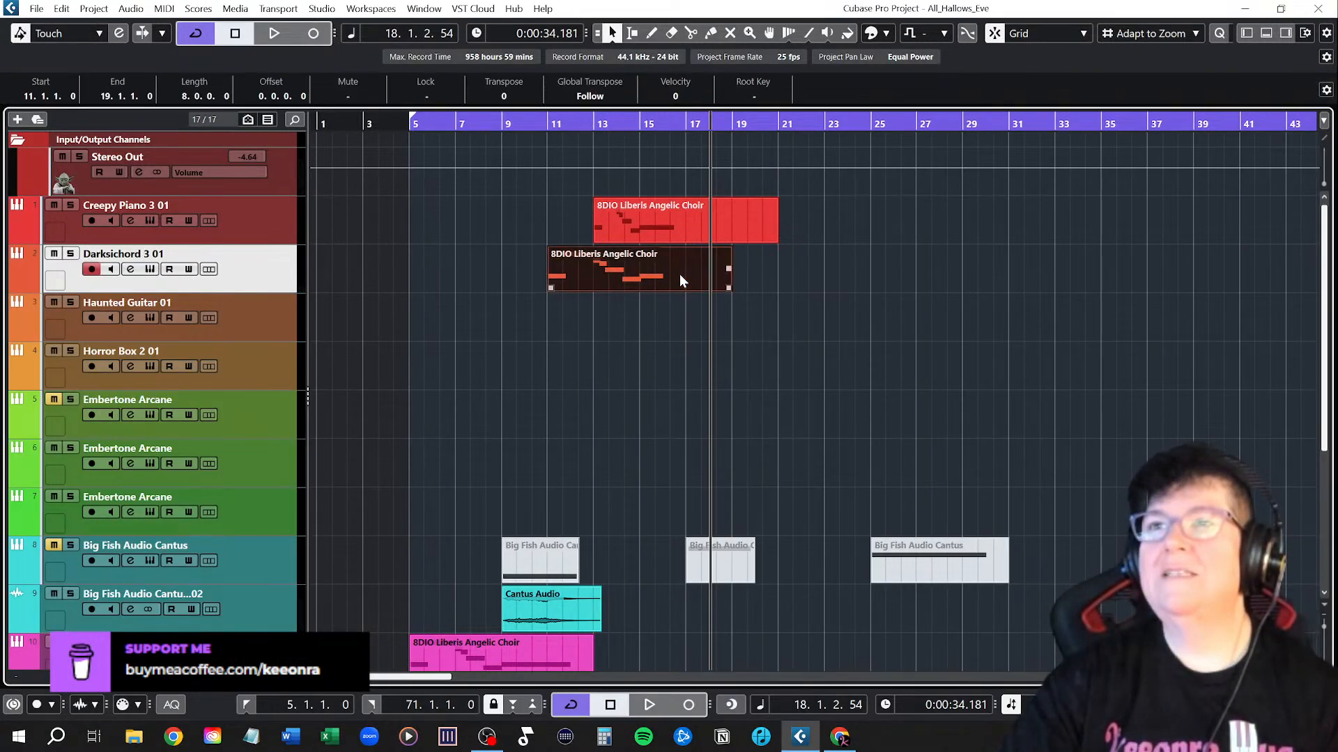
pyautogui.moveTo(705, 365); pyautogui.dragTo(771, 365)
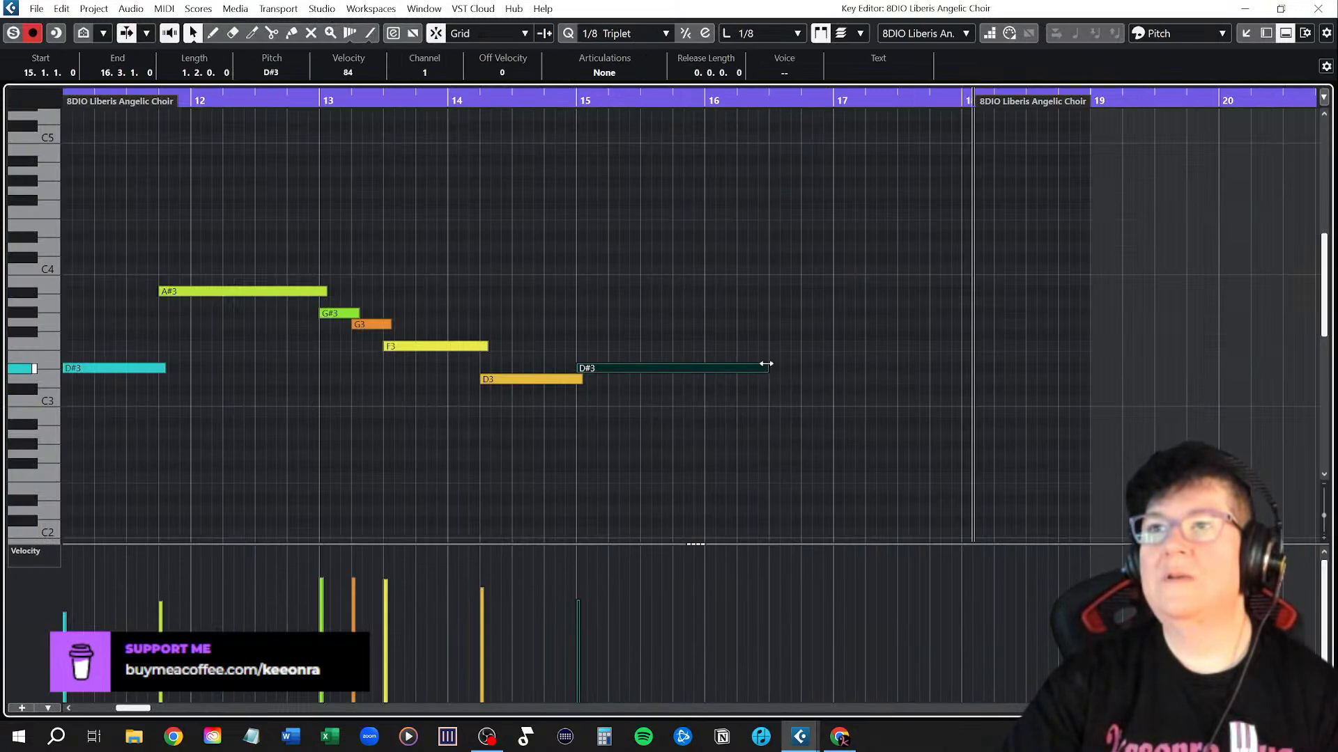
pyautogui.click(1315, 10)
pyautogui.click(767, 354)
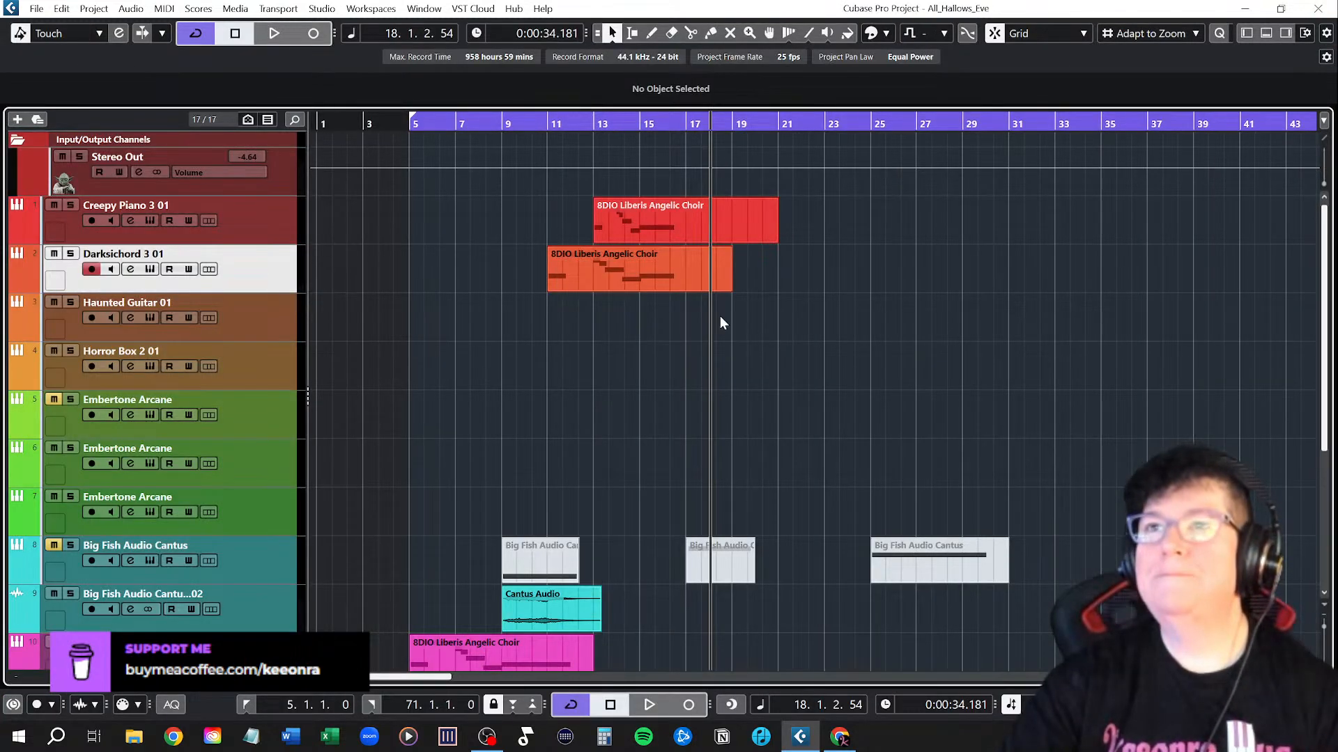
# Play the arrangement from bar 11 to check how the shortened Darksichord ending fits with the piano
pyautogui.click(547, 123)
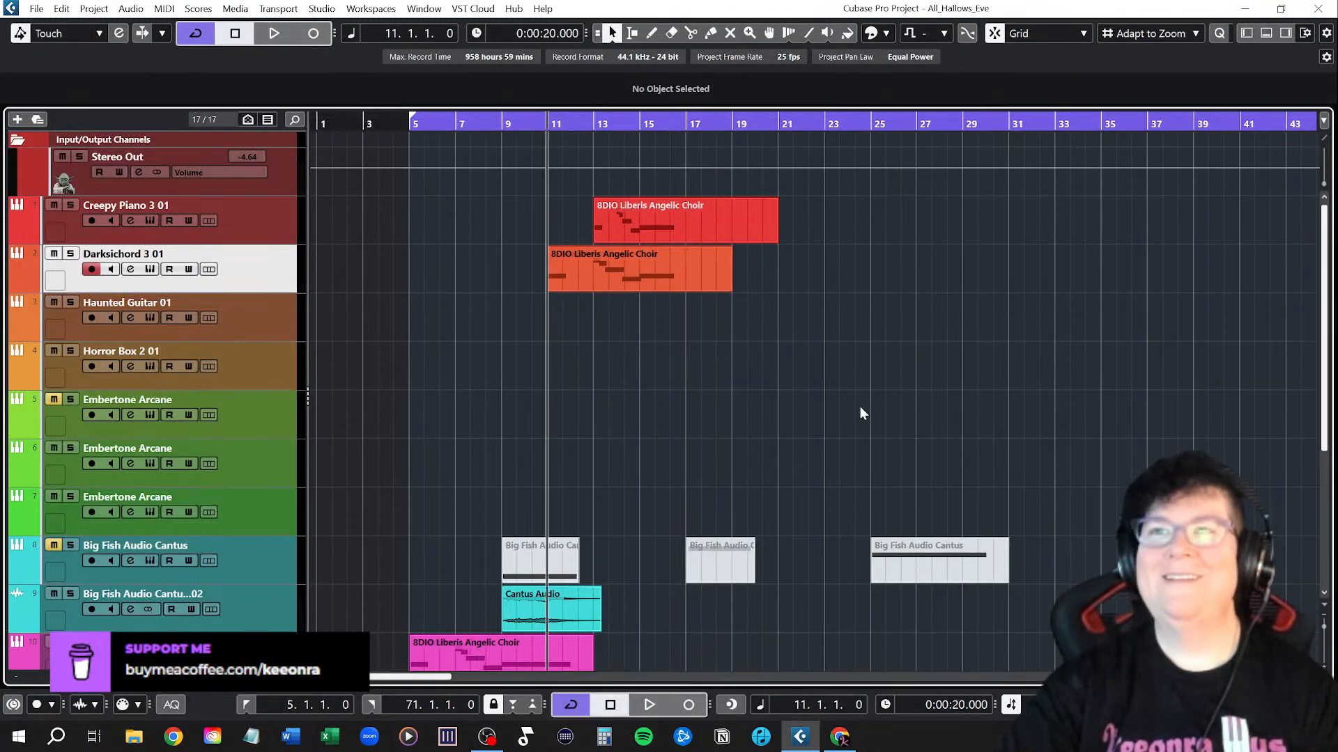
pyautogui.press('space')
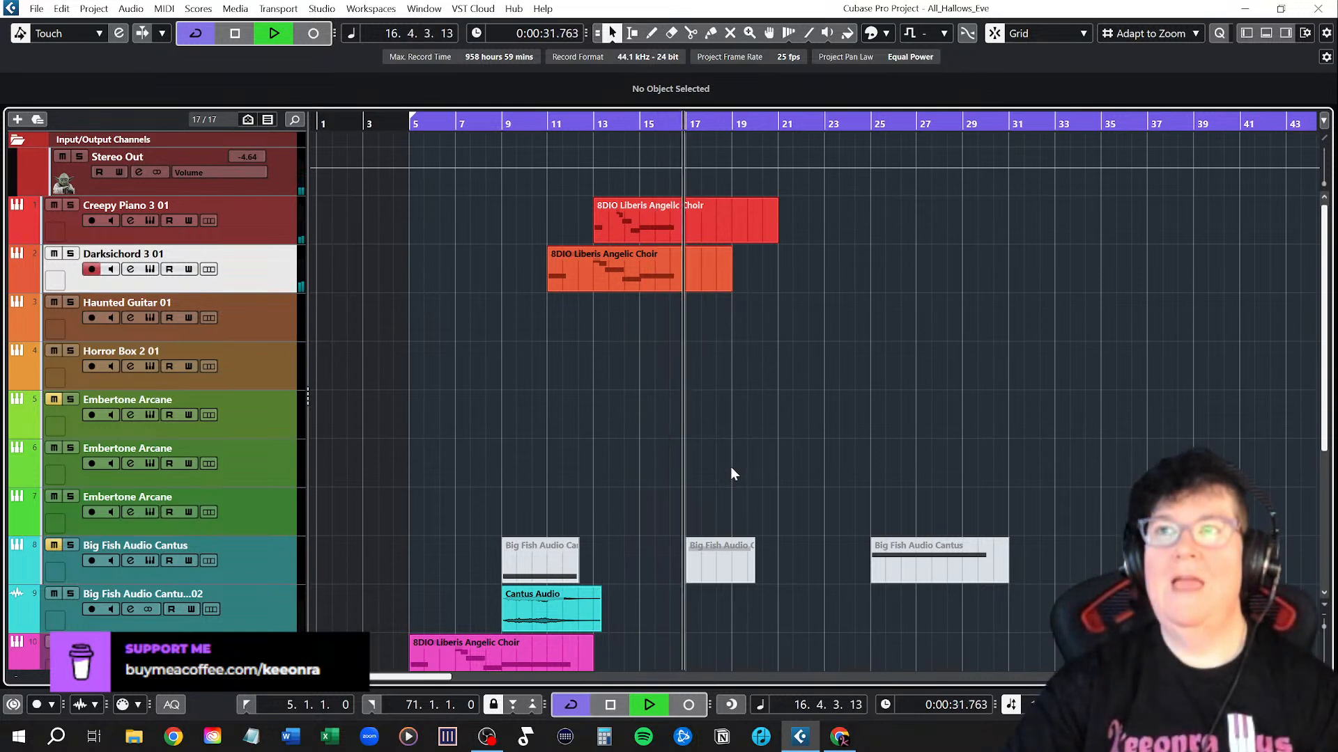
pyautogui.press('space')
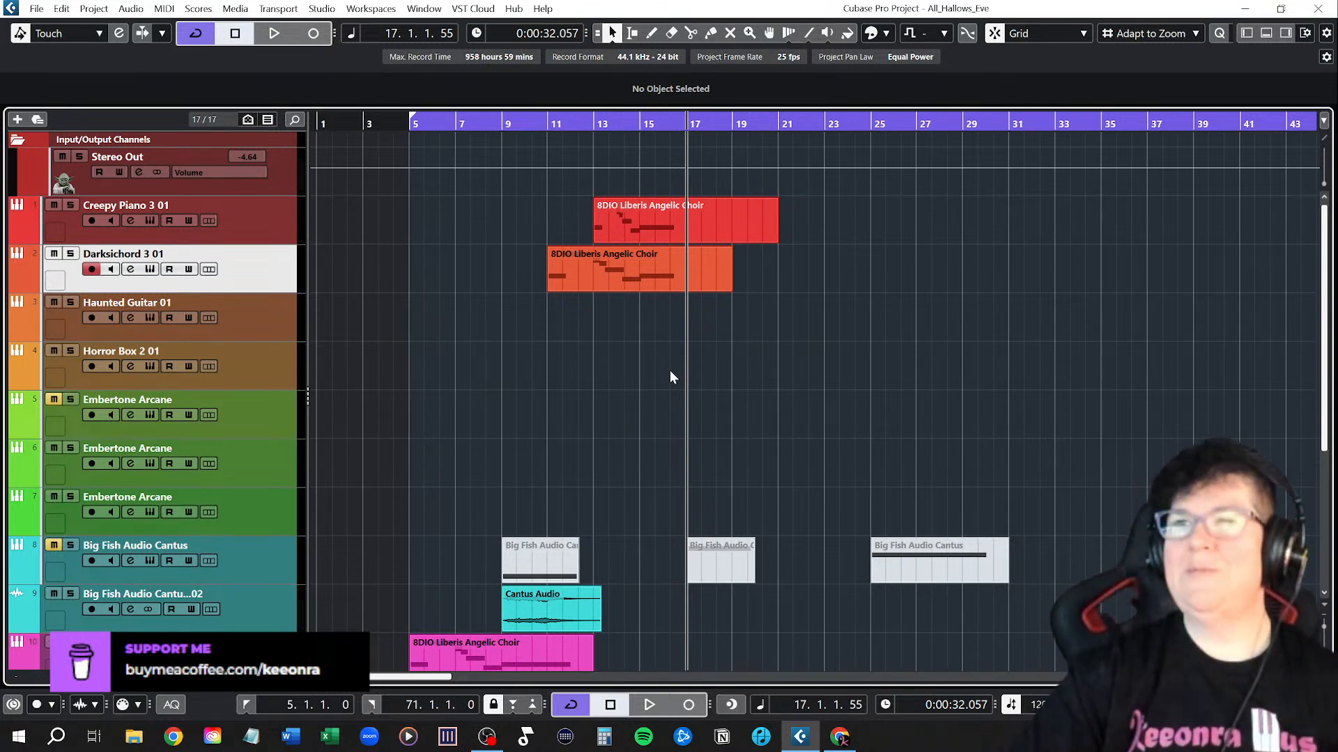
# Save the All_Hallows_Eve project
pyautogui.scroll(-4, 650, 369)
pyautogui.scroll(4, 648, 373)
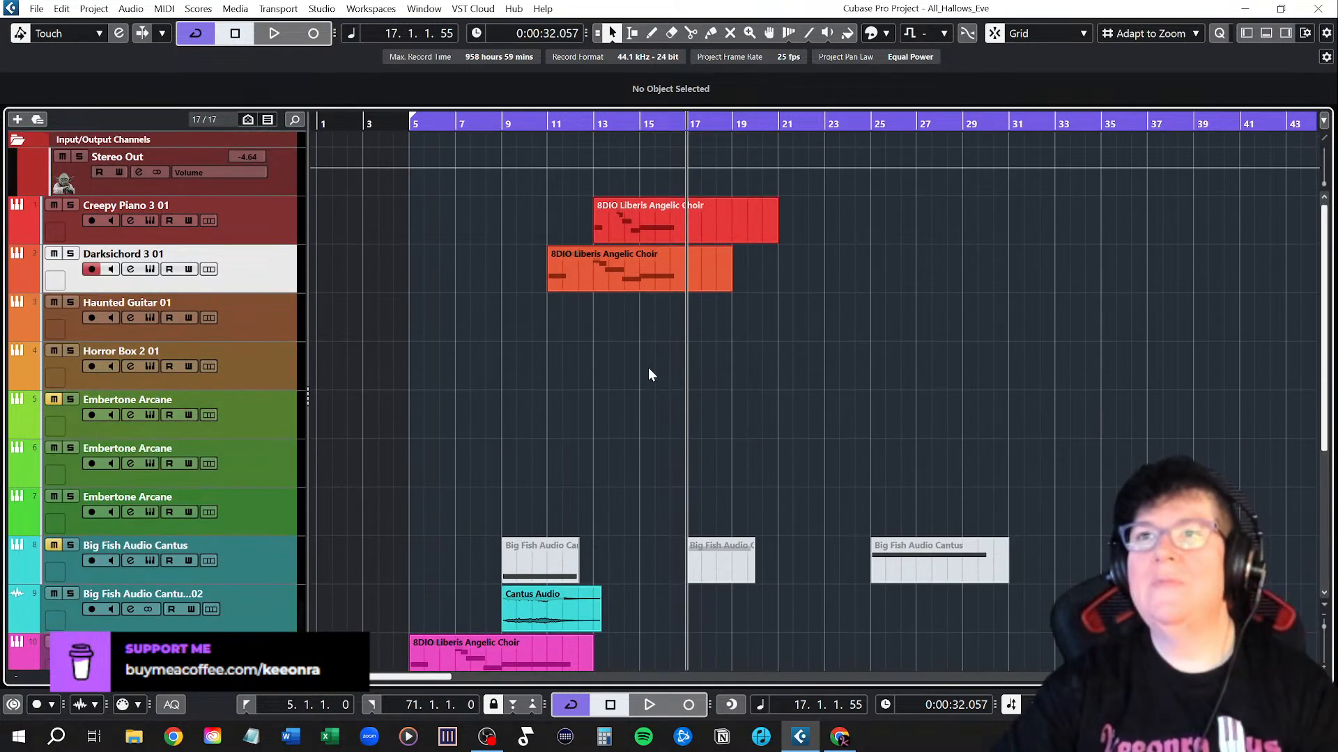
pyautogui.click(37, 8)
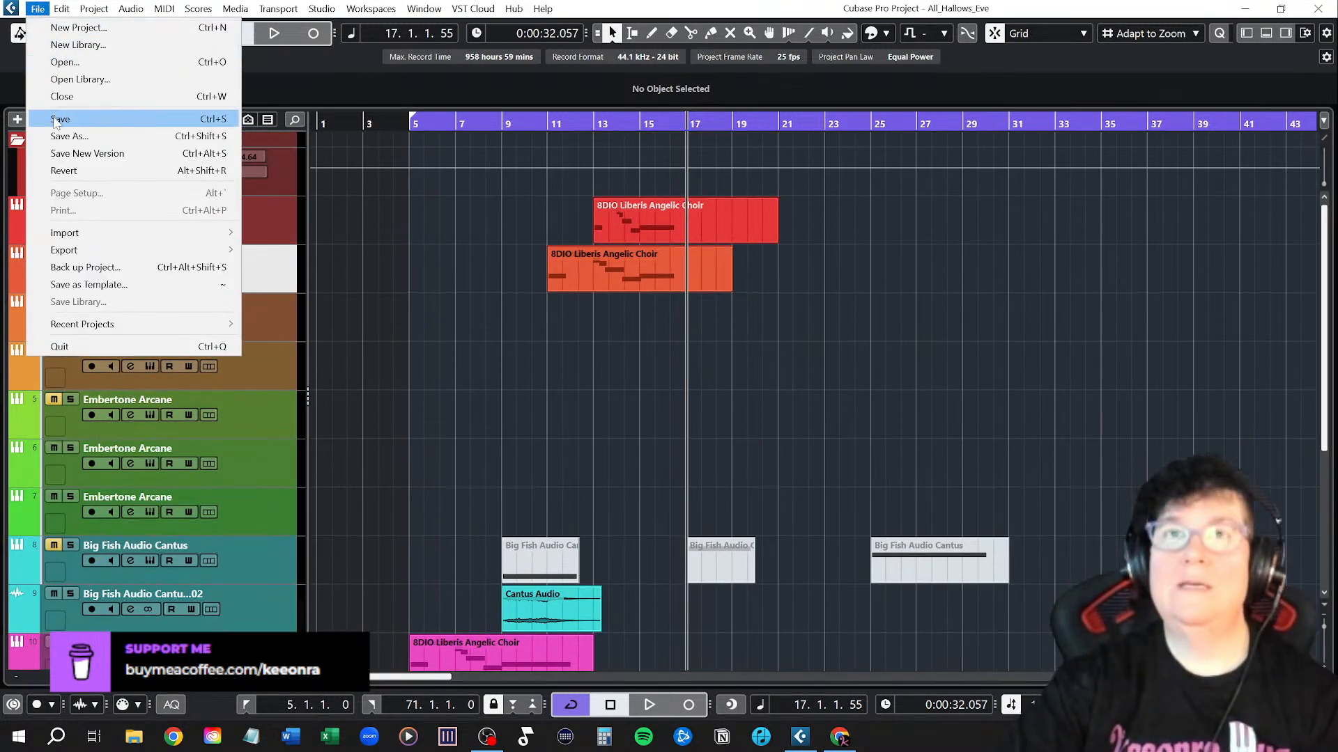
pyautogui.click(449, 263)
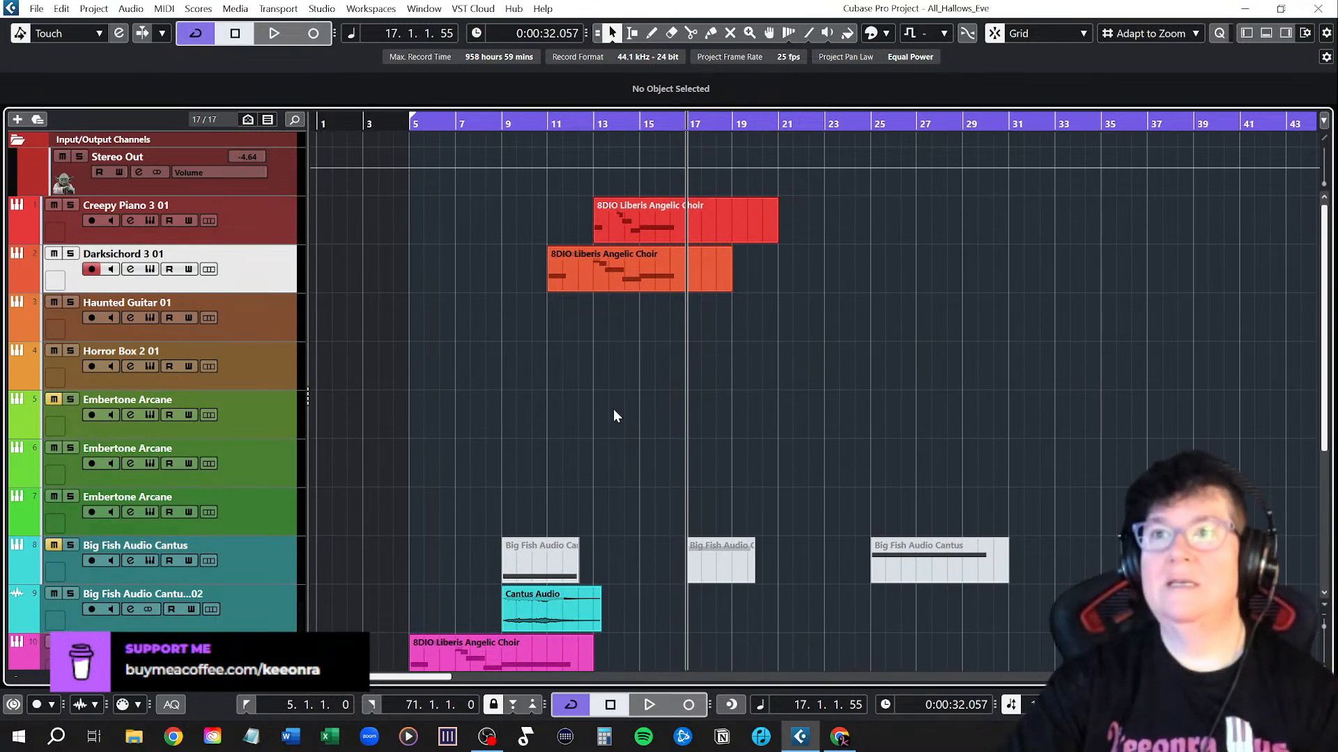
pyautogui.scroll(-3, 615, 416)
pyautogui.scroll(3, 615, 416)
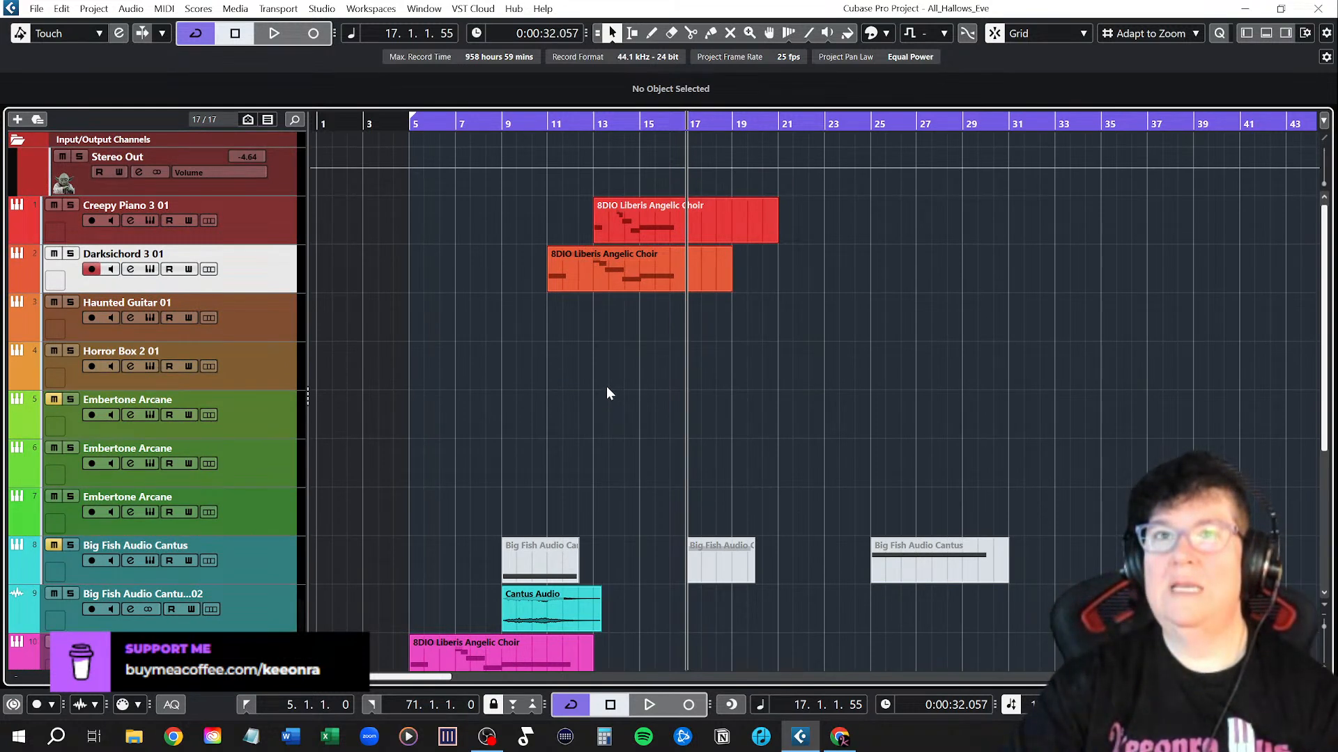
# Open the Haunted Guitar instrument and select its track so it can be played live
pyautogui.click(149, 316)
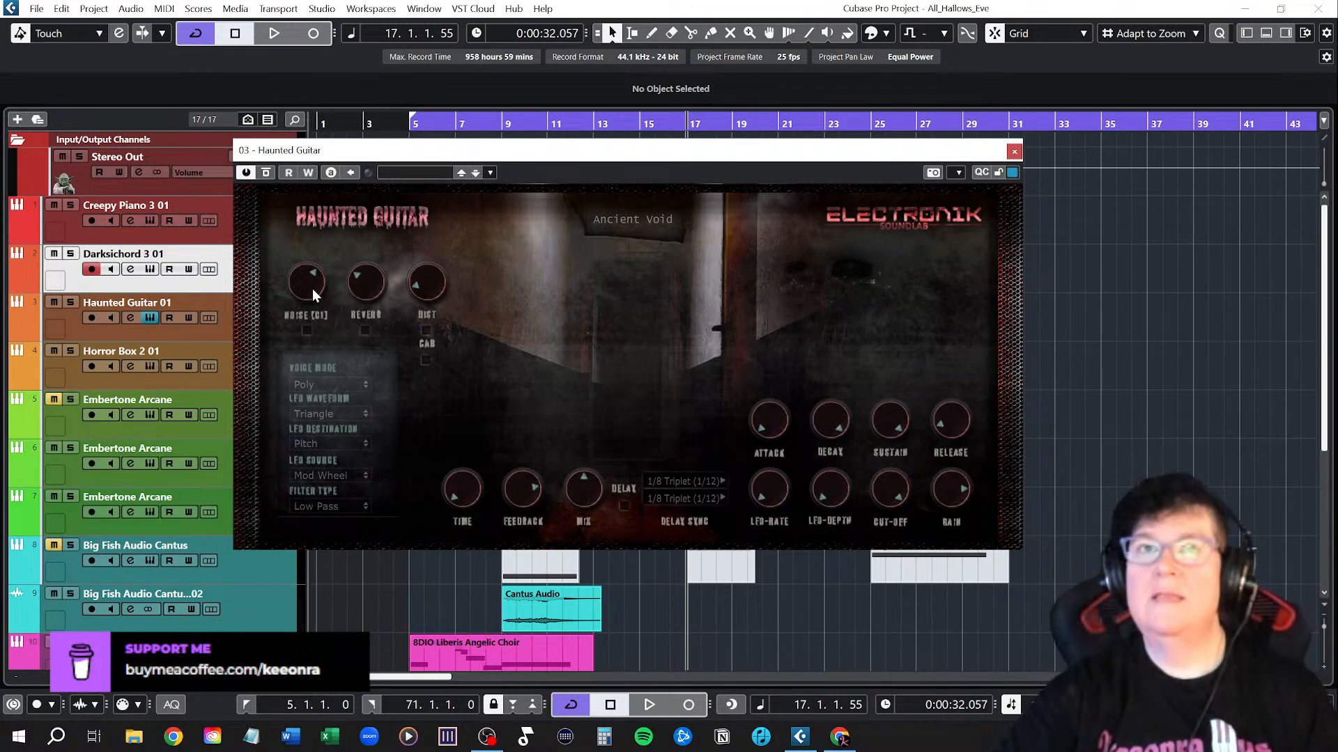
pyautogui.click(219, 333)
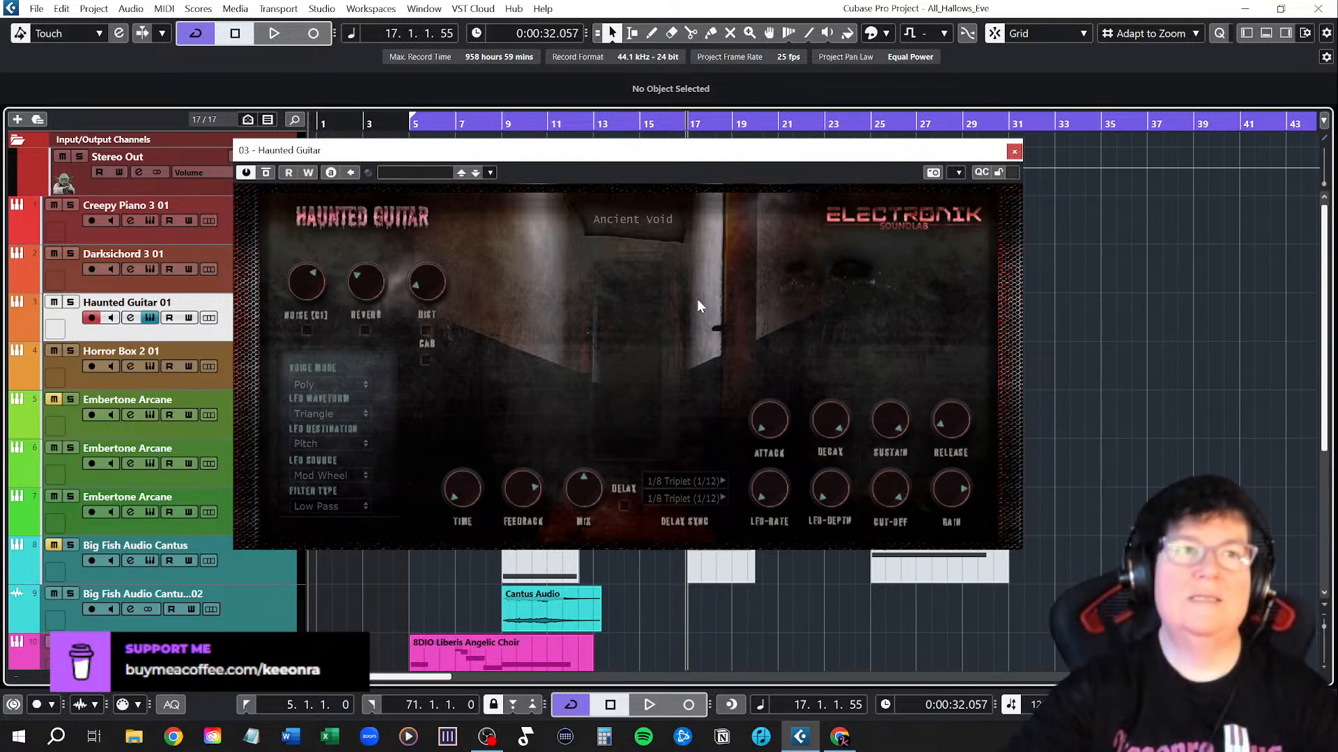
pyautogui.moveTo(687, 156); pyautogui.dragTo(700, 154)
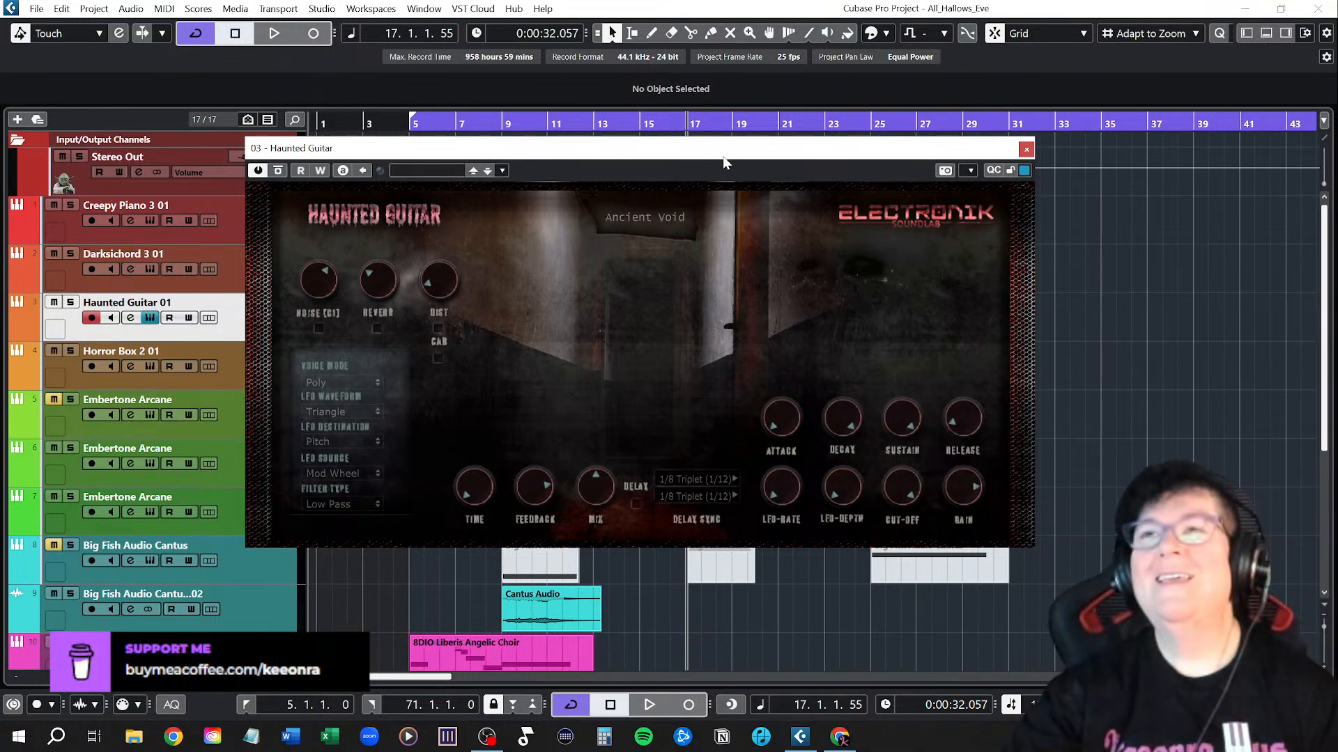
# Audition the Haunted Guitar presets Basket Case, Footsteps, Ghostly Skull, Hades Autumn and Freak Accident
pyautogui.click(680, 216)
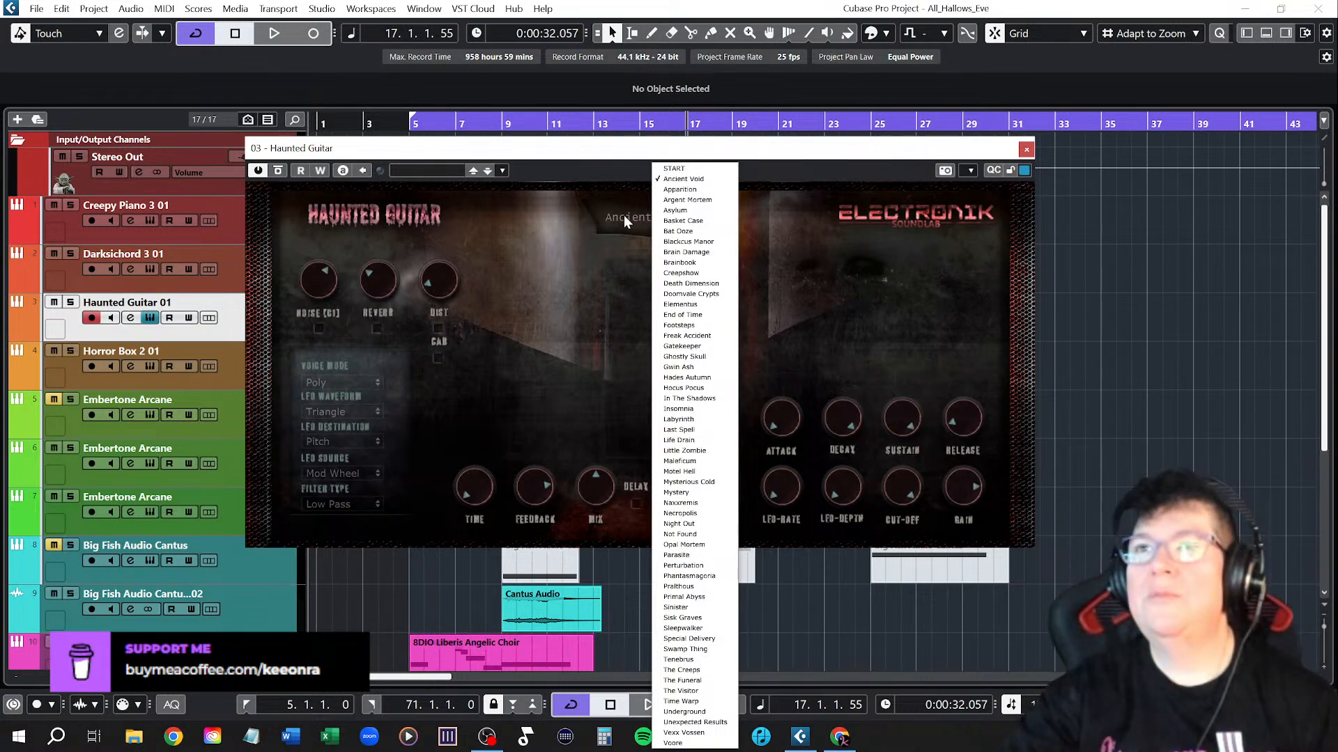
pyautogui.click(667, 221)
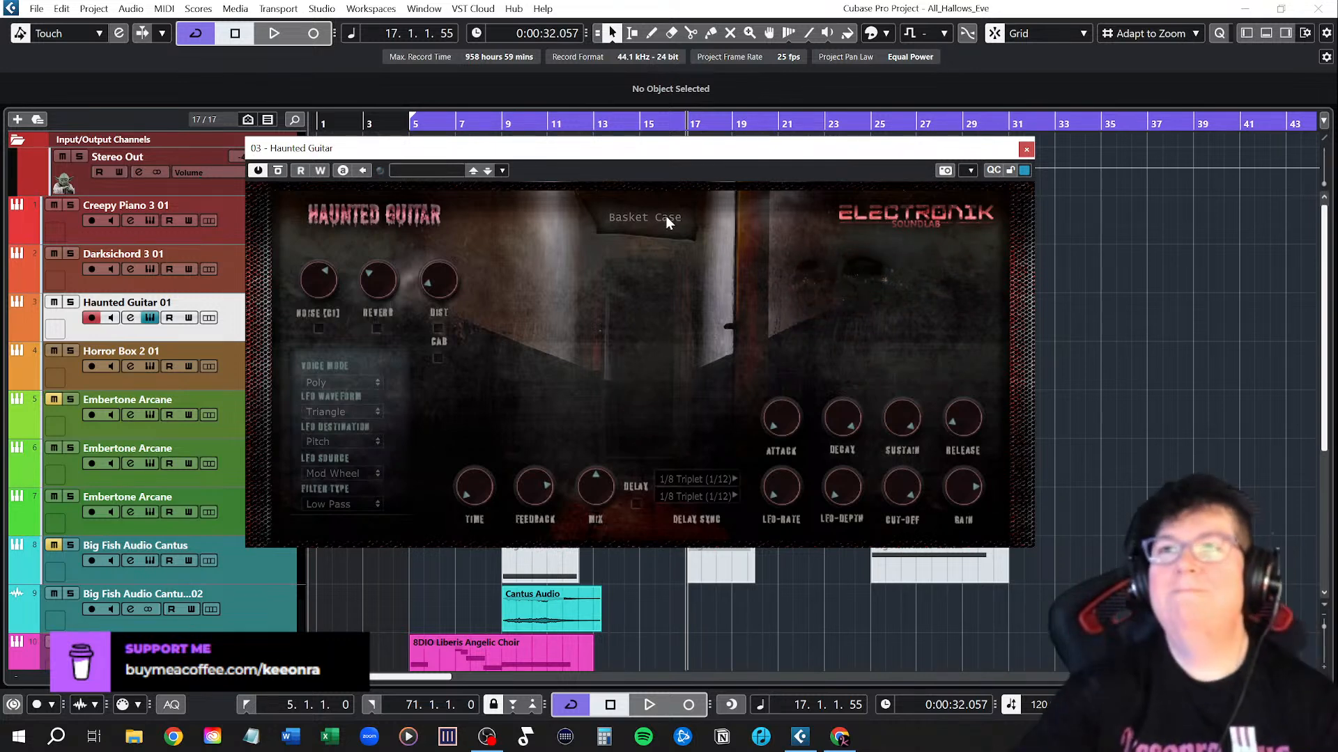
pyautogui.click(666, 217)
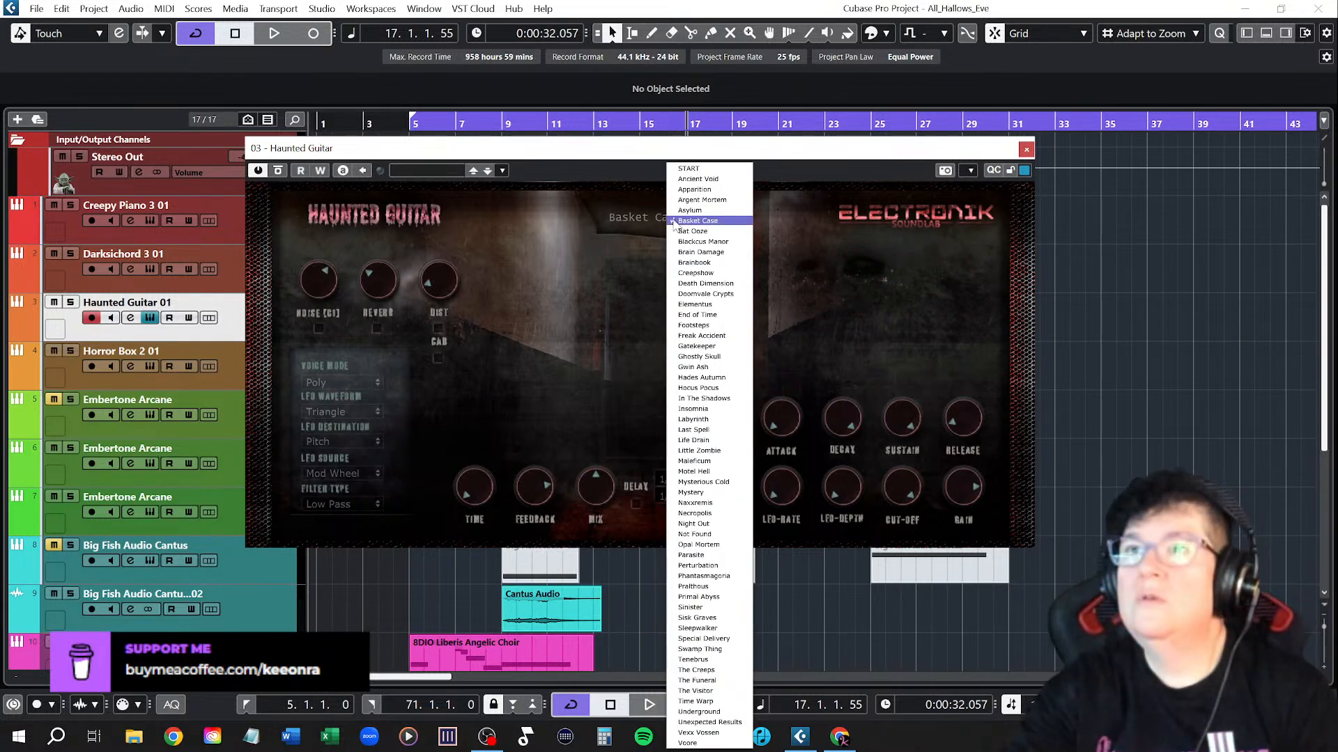
pyautogui.click(710, 325)
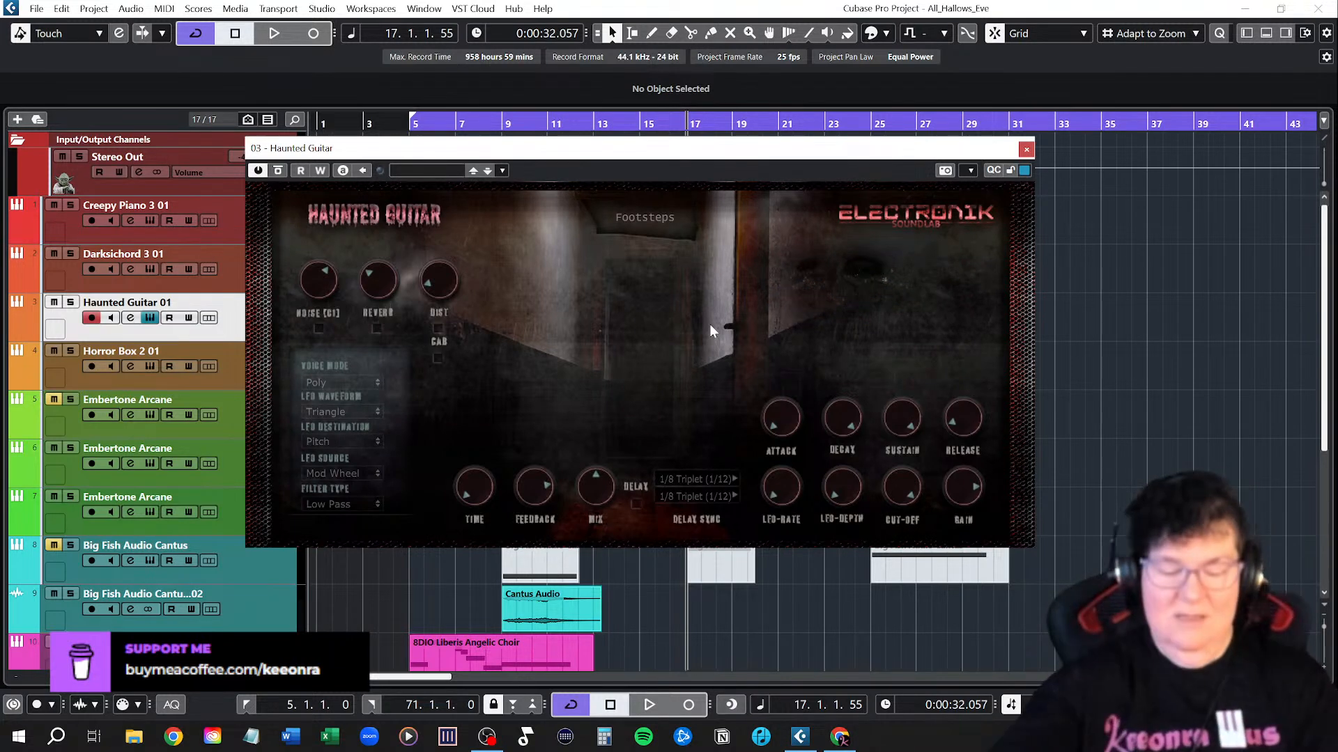
pyautogui.click(673, 218)
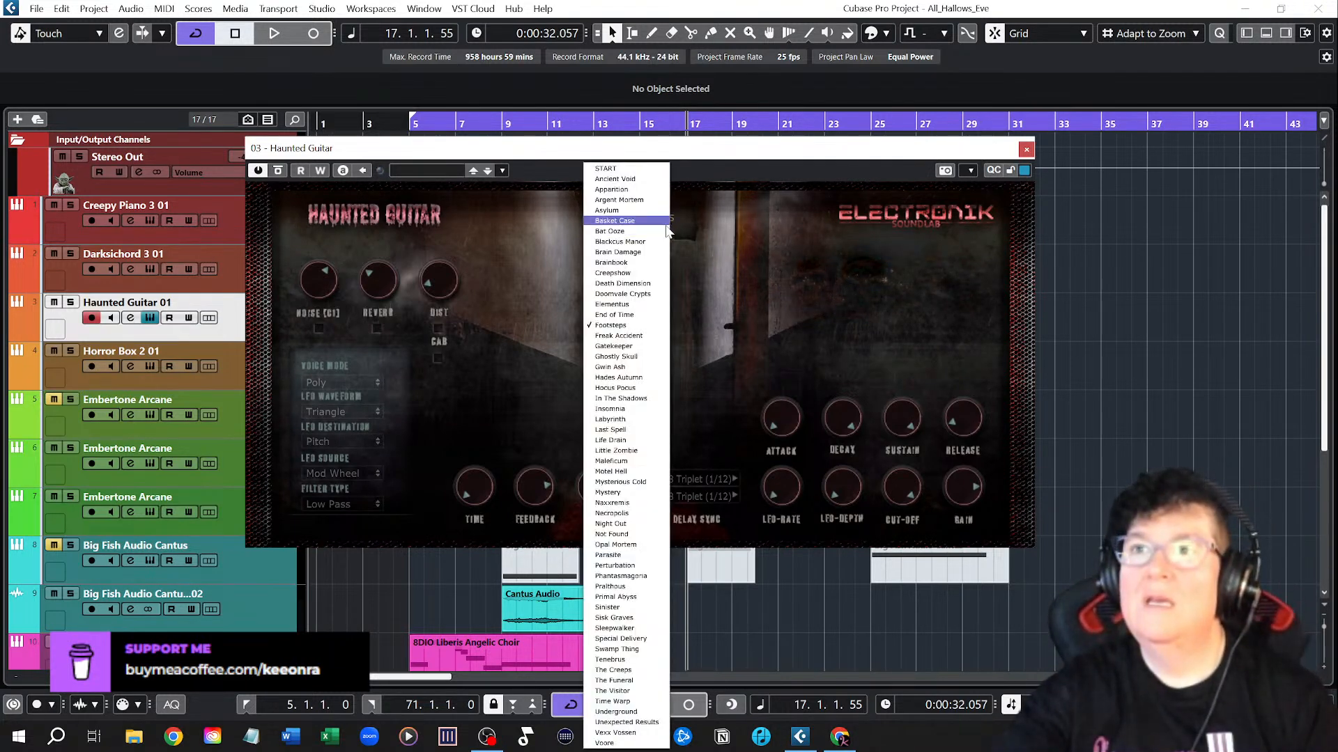
pyautogui.click(637, 357)
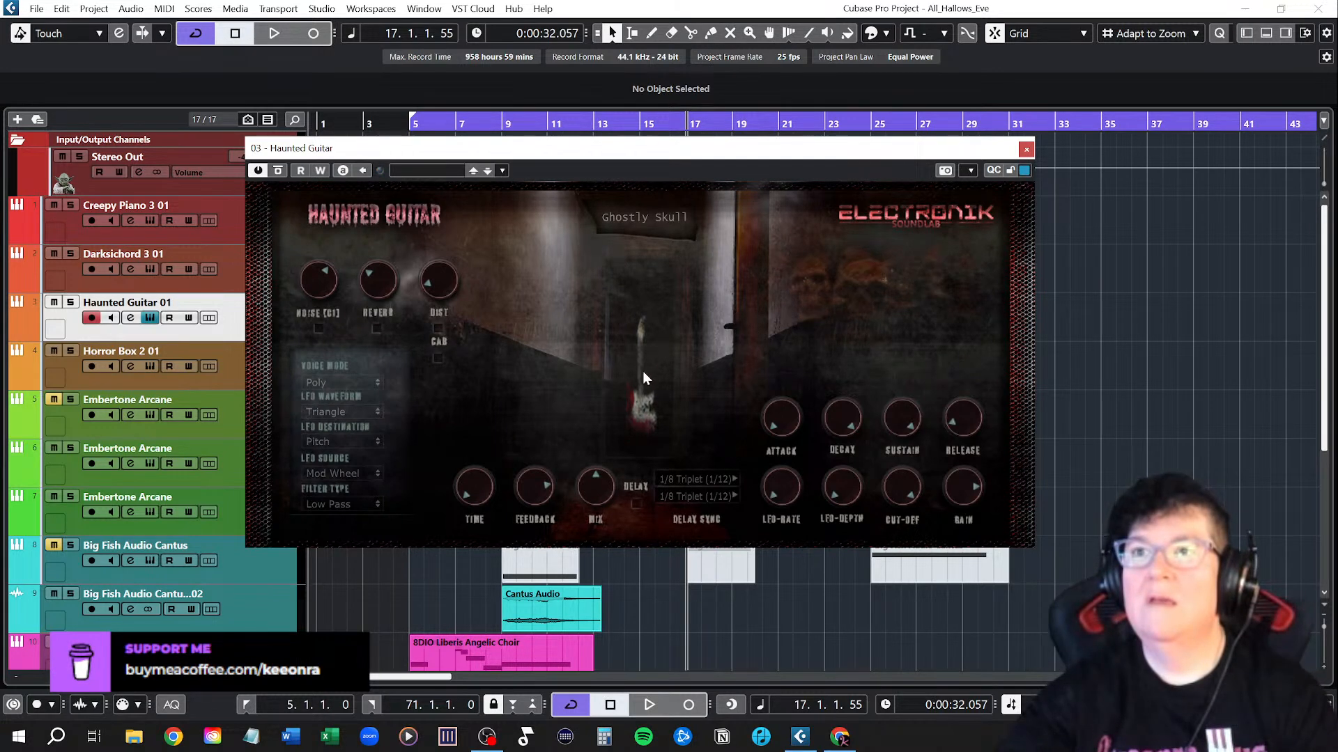
pyautogui.click(645, 218)
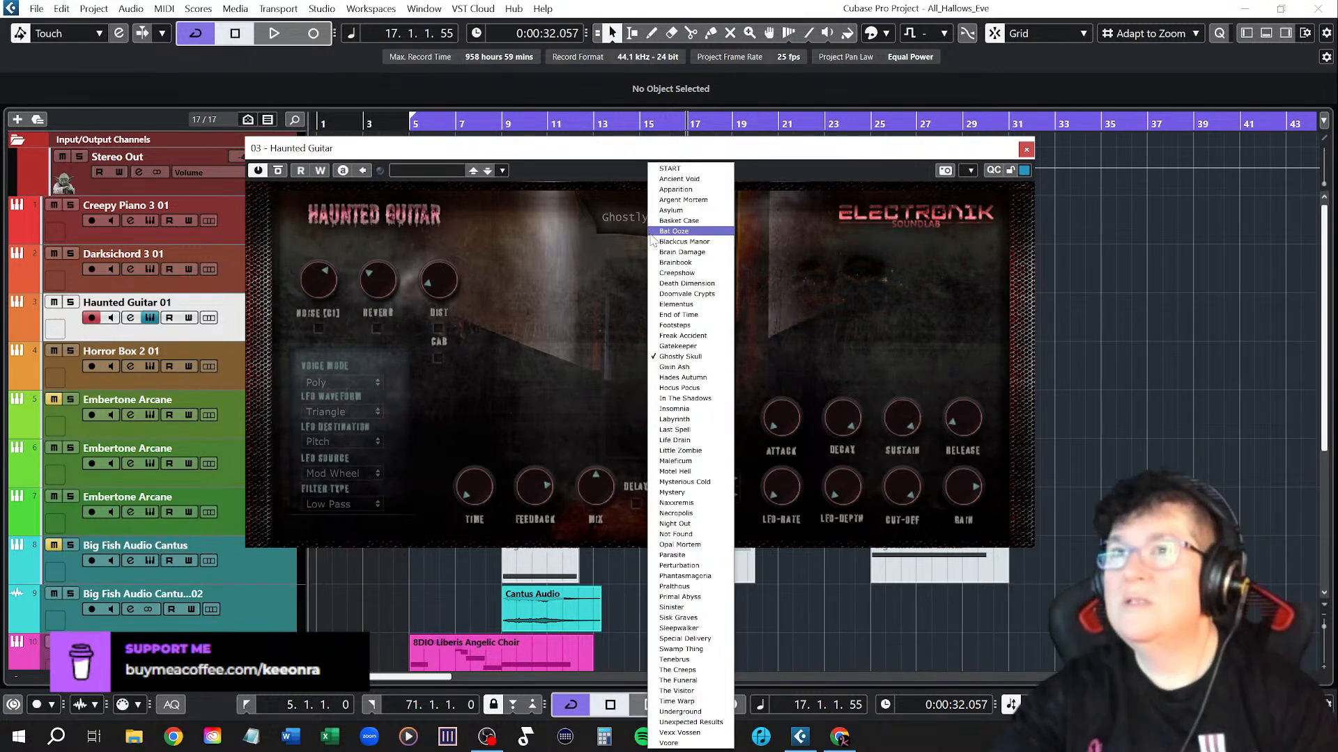
pyautogui.click(687, 378)
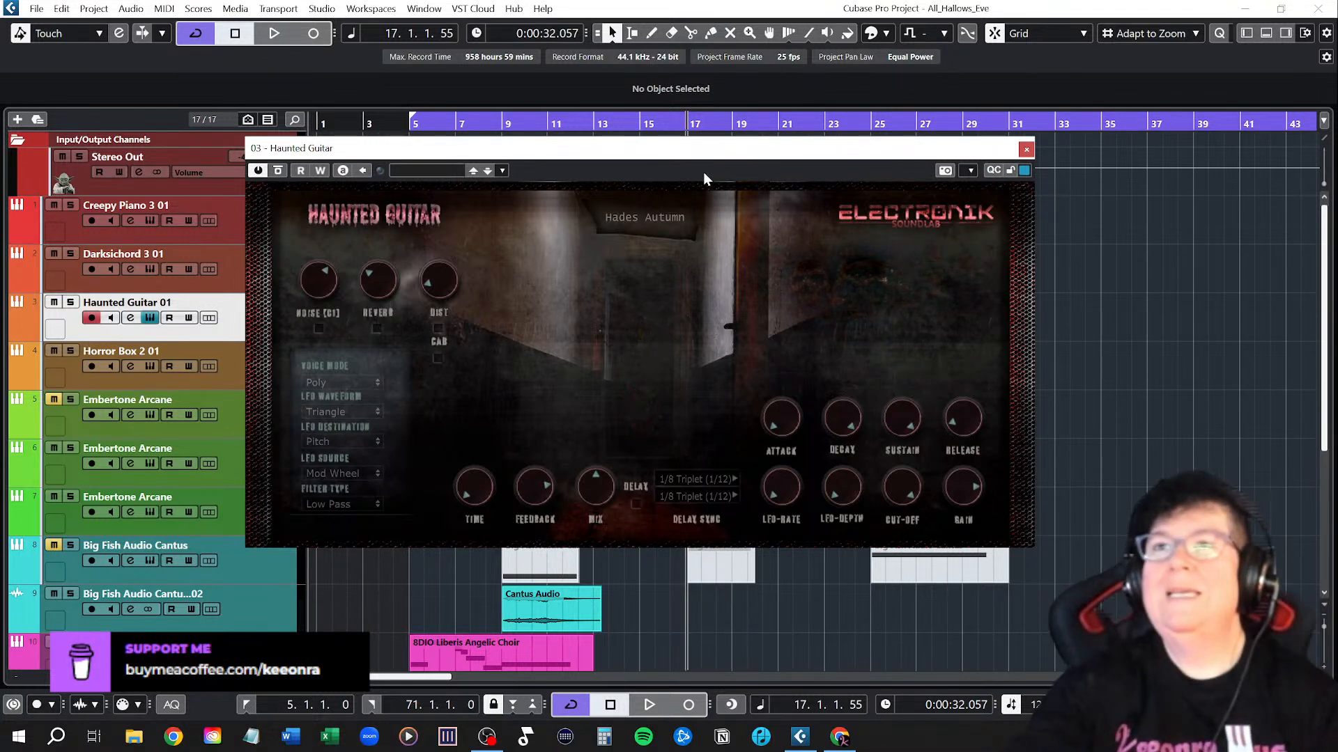
pyautogui.click(659, 222)
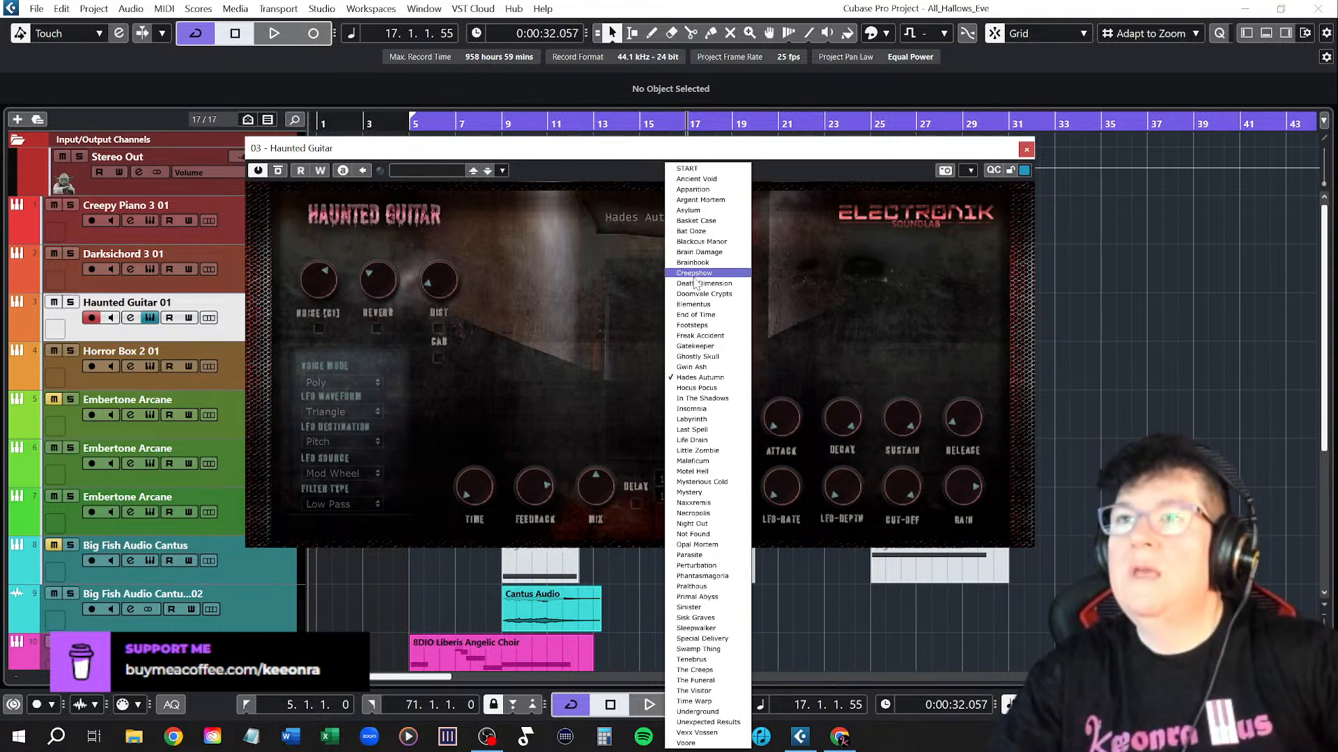
pyautogui.click(716, 337)
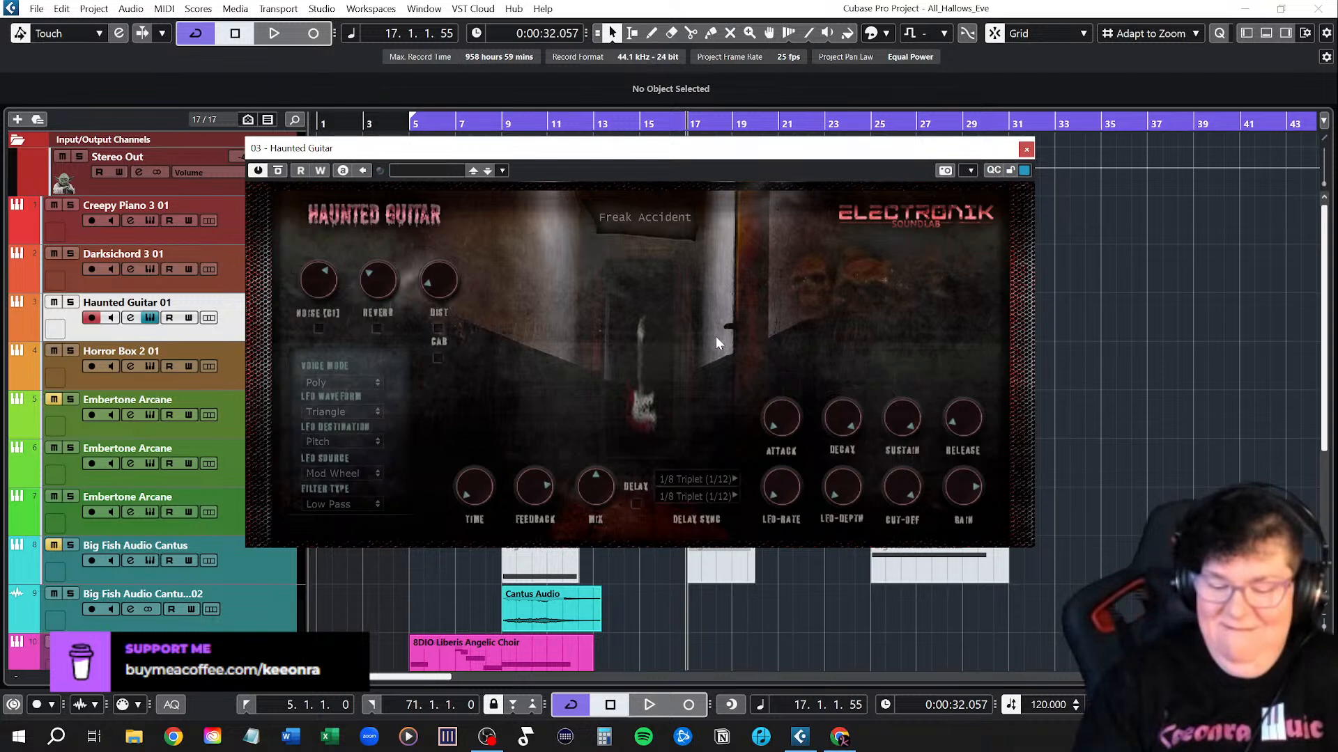
# Load the Motel Hell preset in Haunted Guitar and close the instrument window
pyautogui.click(663, 219)
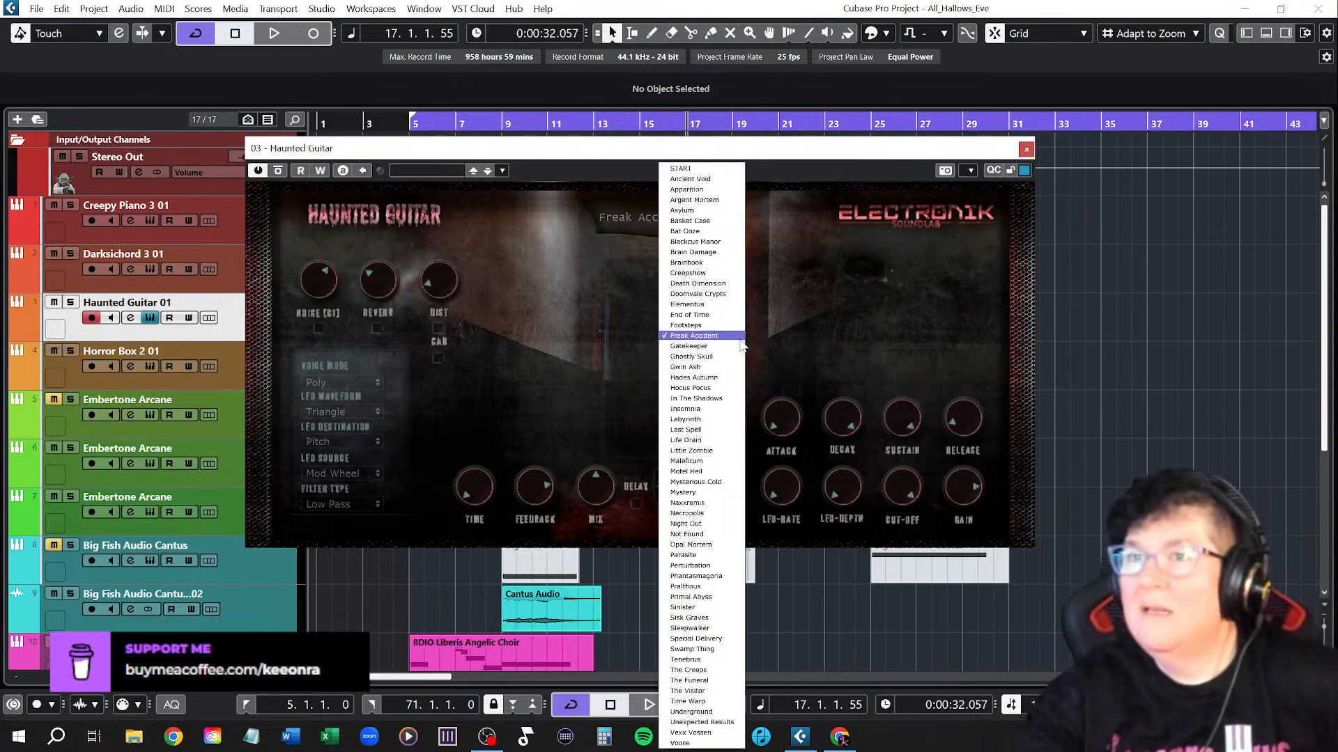
pyautogui.click(710, 472)
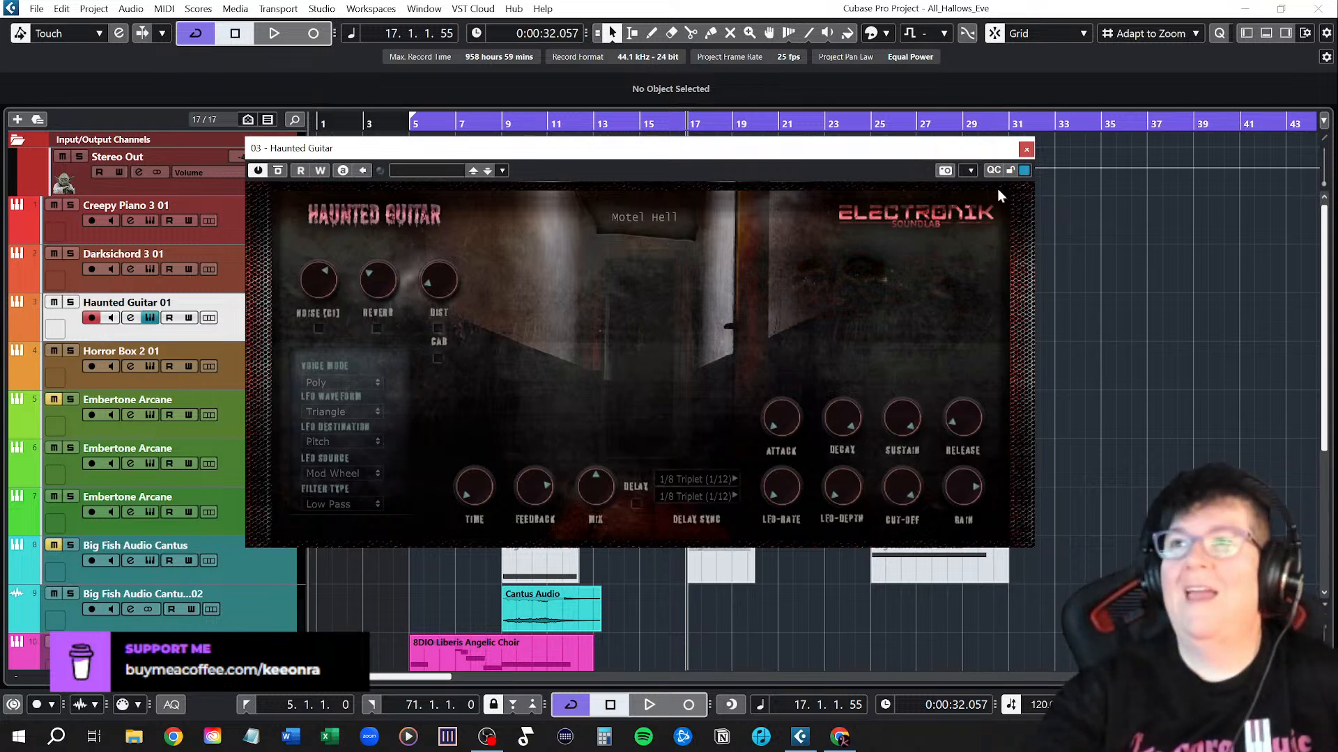
pyautogui.click(1026, 150)
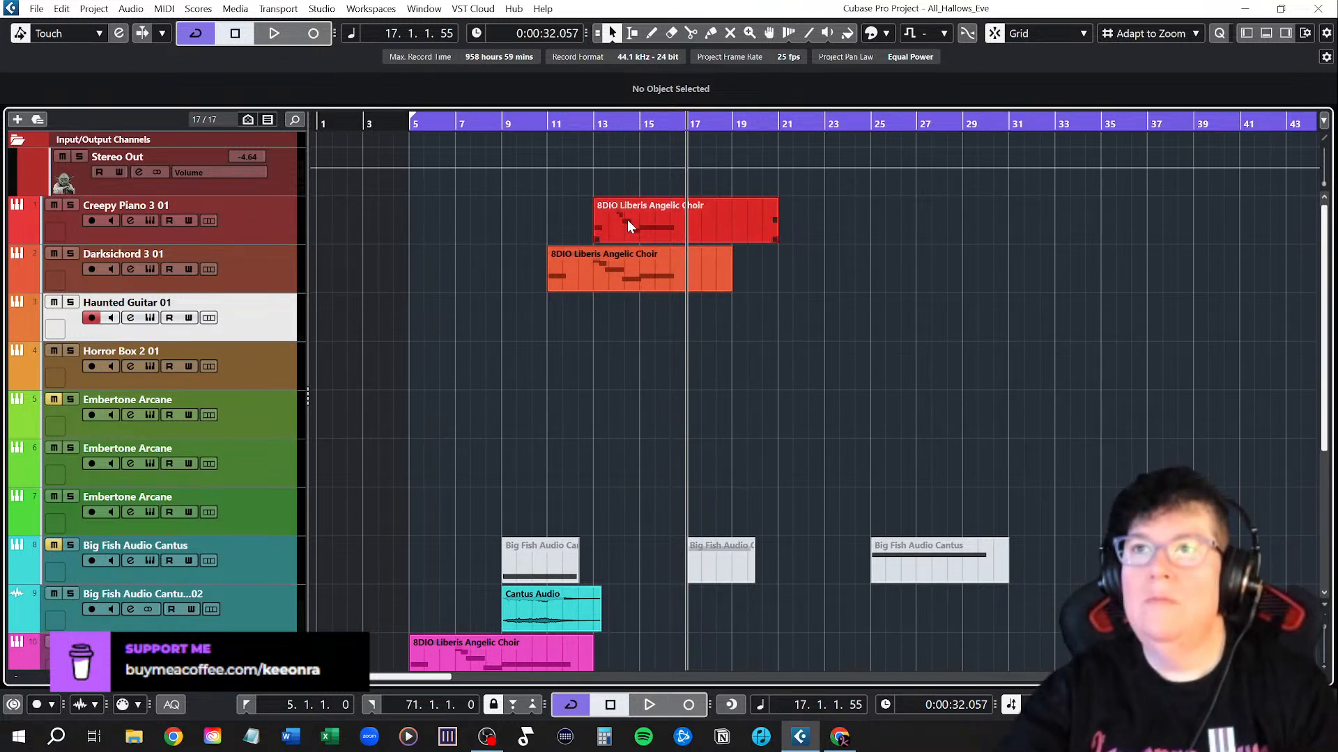
# Copy the Creepy Piano part to the Haunted Guitar track at bar 15 and play the arrangement from bar 11
pyautogui.moveTo(627, 220); pyautogui.dragTo(670, 321)
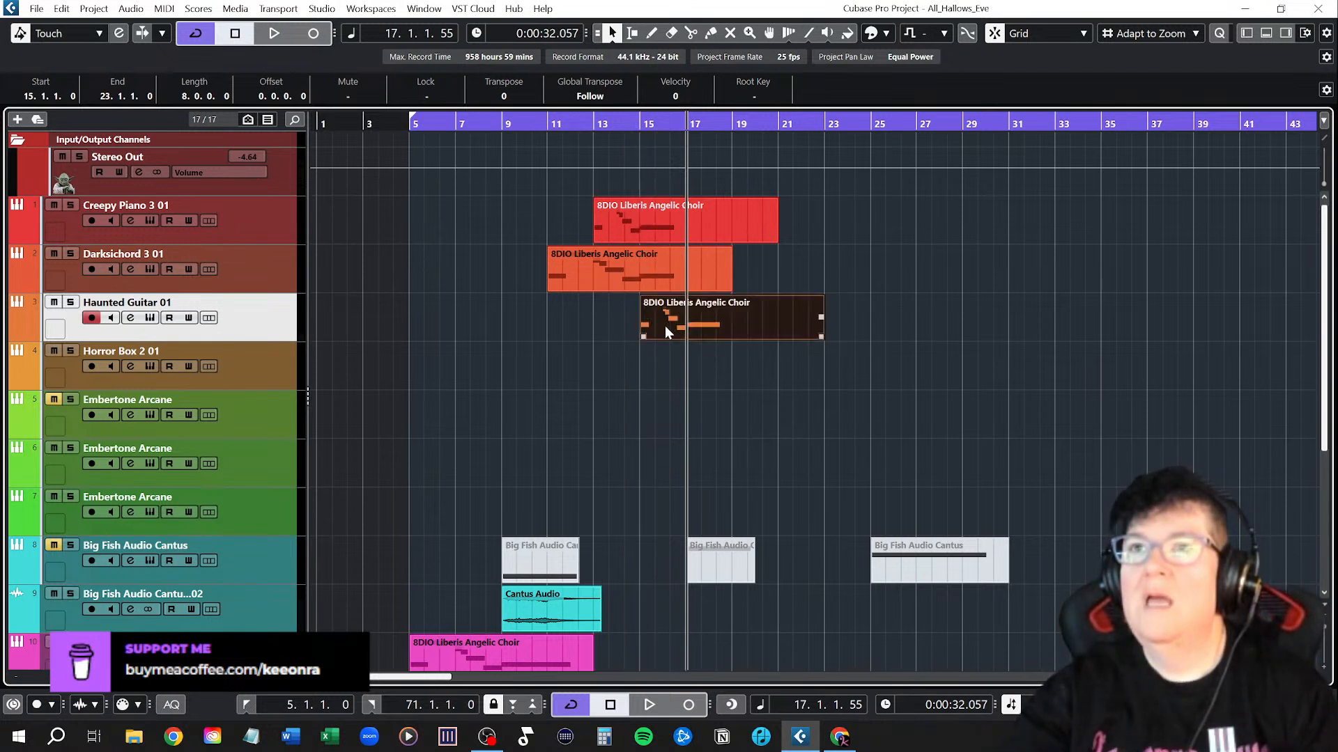
pyautogui.click(548, 122)
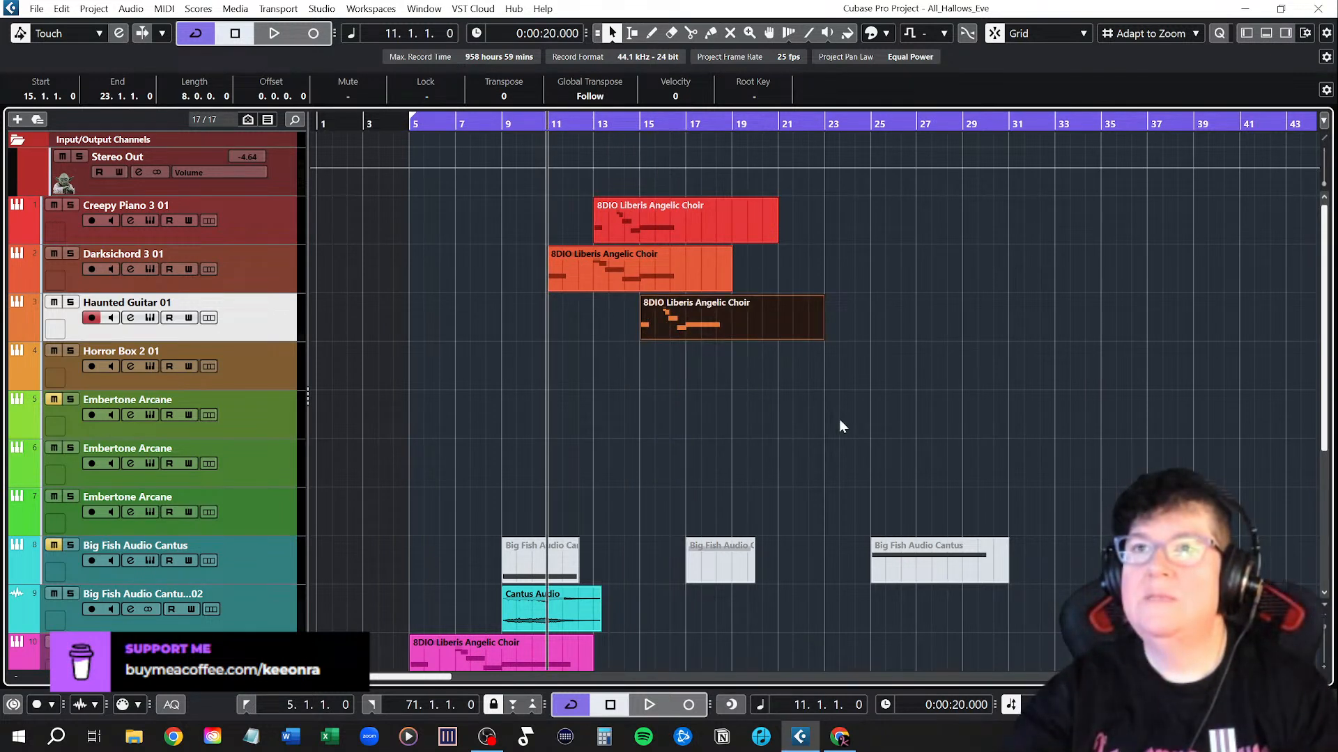
pyautogui.press('space')
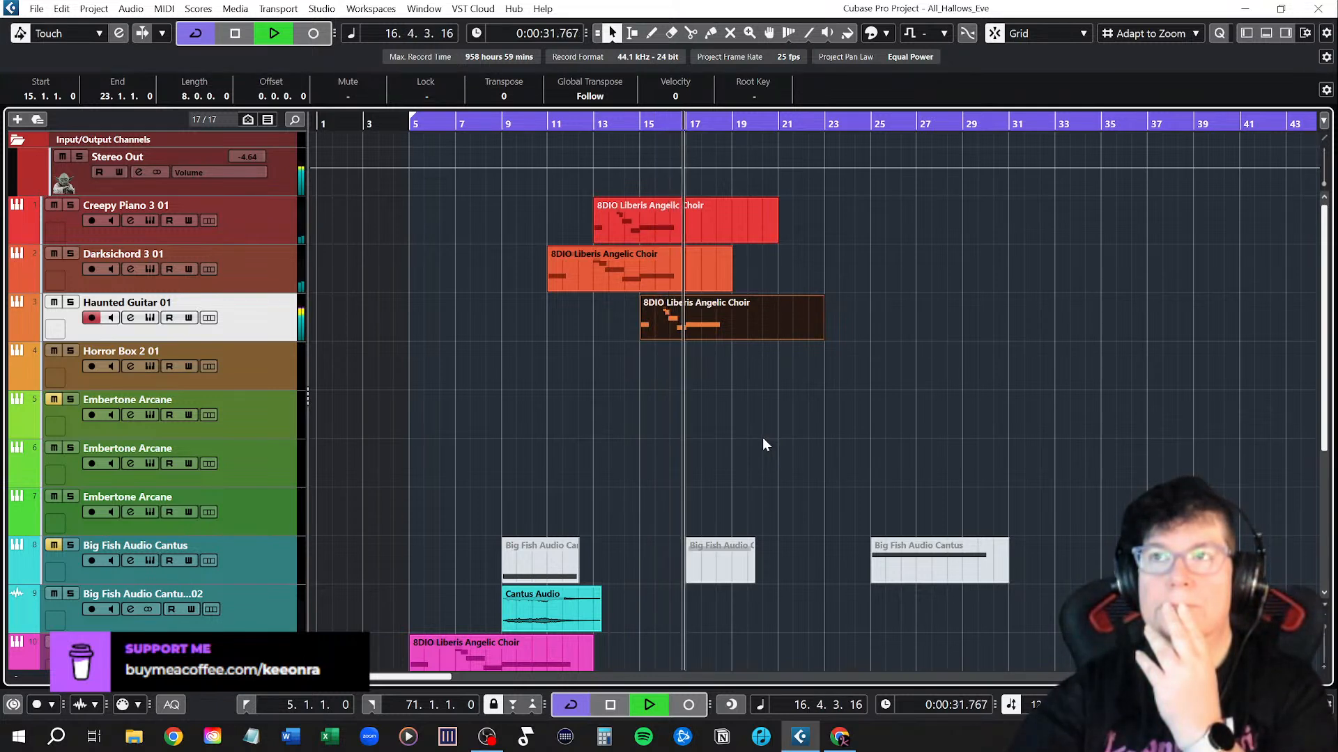
pyautogui.press('space')
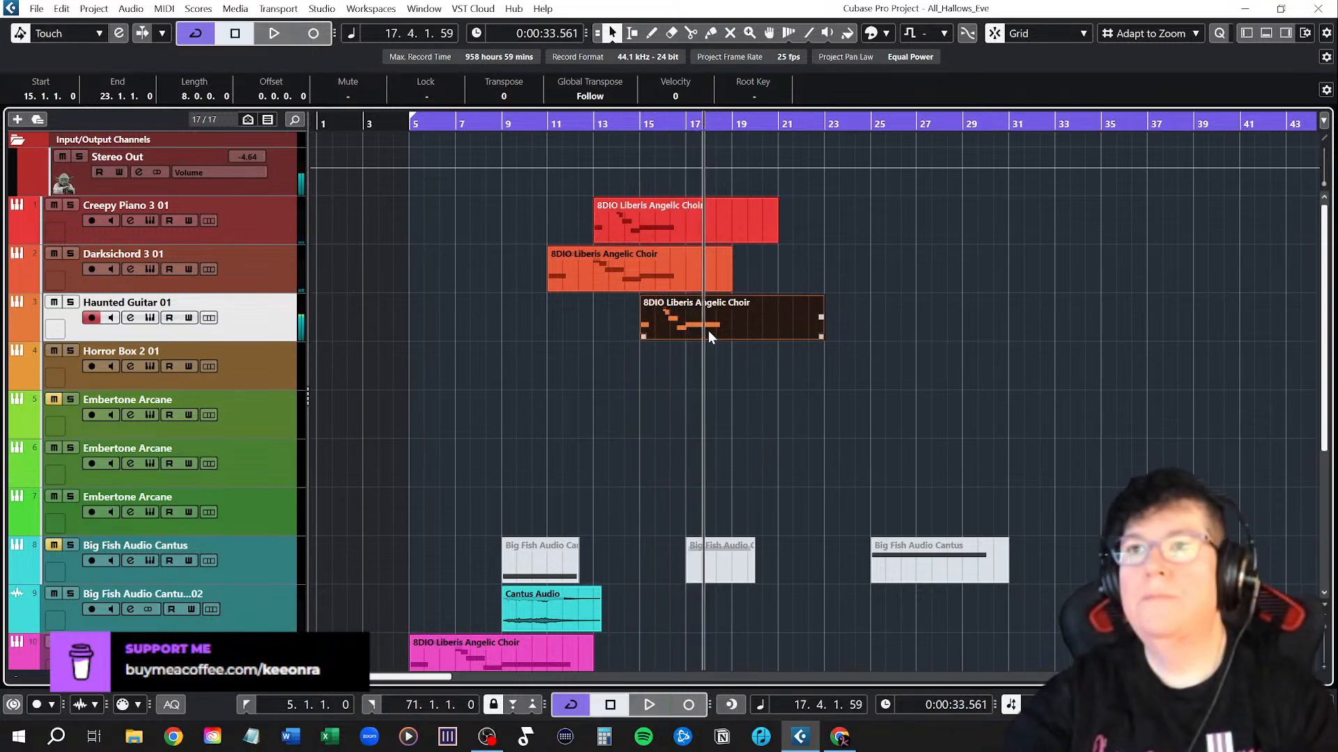
# Delete the final long D#3 at bar 17 from the Haunted Guitar part in the Key Editor
pyautogui.doubleClick(695, 329)
pyautogui.hscroll(-2, 414, 415)
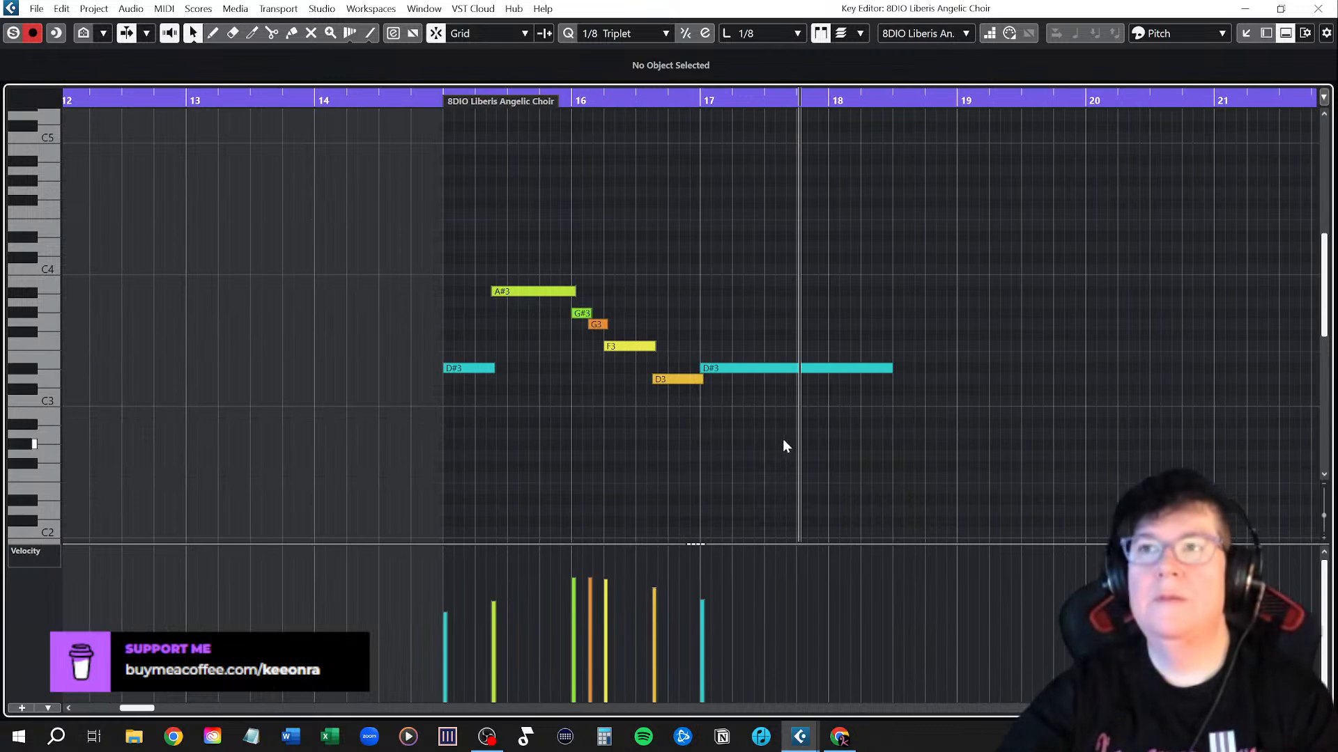
pyautogui.moveTo(474, 267); pyautogui.dragTo(646, 434)
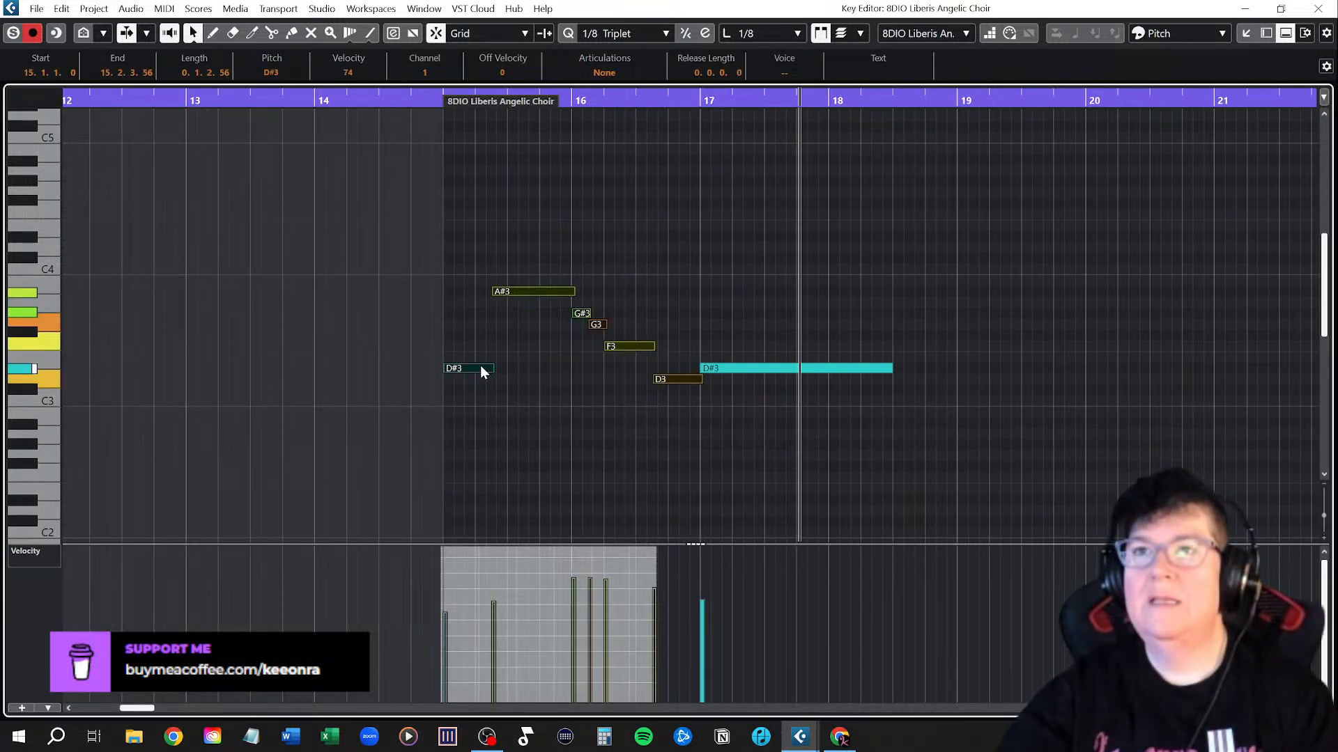
pyautogui.click(723, 369)
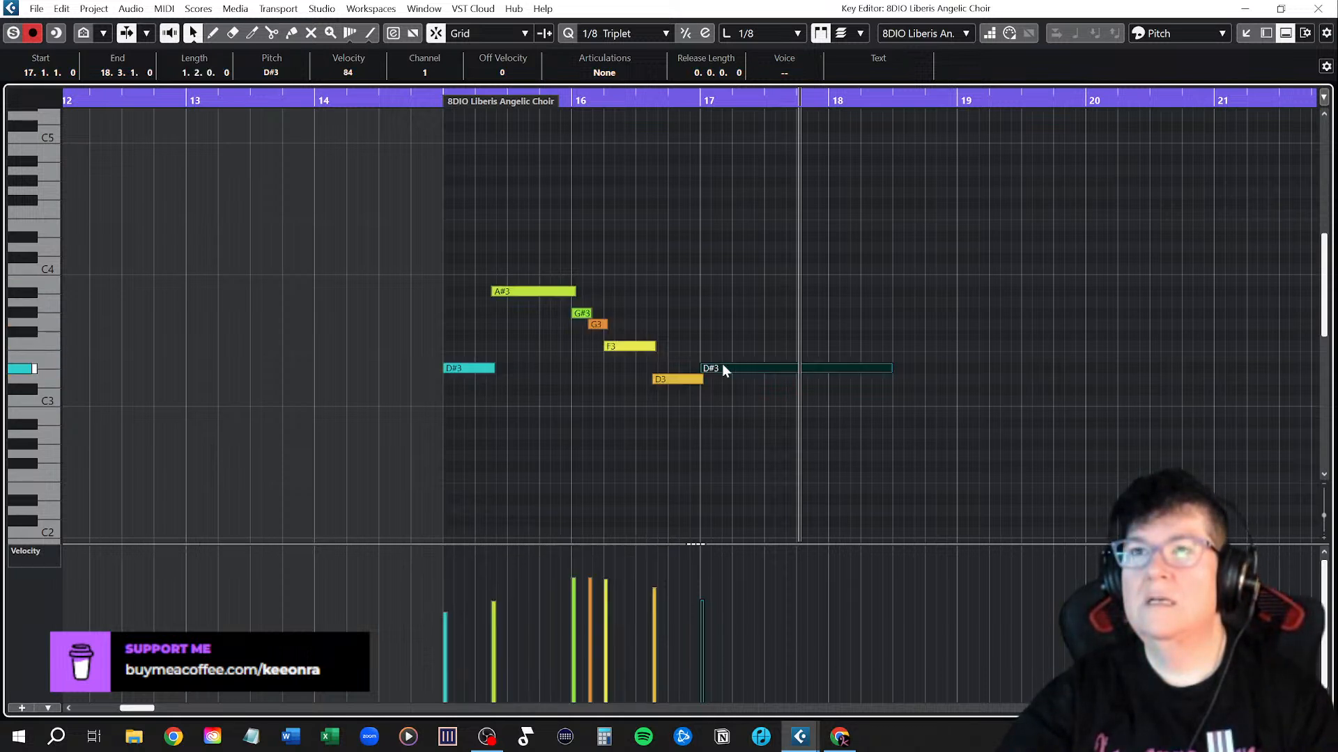
pyautogui.moveTo(890, 370); pyautogui.dragTo(731, 375)
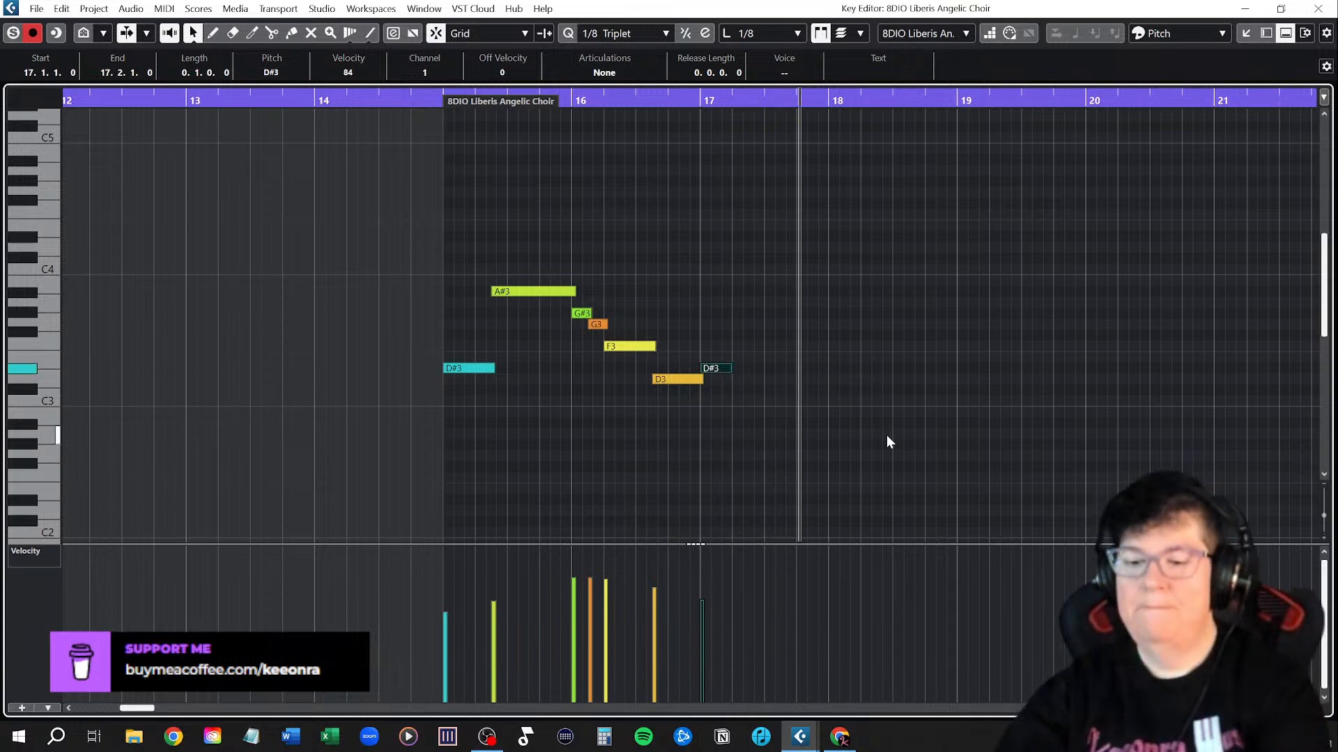
pyautogui.press('Delete')
# Try to copy the remaining Haunted Guitar notes to bar 17, then undo the attempt
pyautogui.moveTo(453, 268); pyautogui.dragTo(721, 438)
pyautogui.keyDown('alt'); pyautogui.moveTo(487, 367); pyautogui.dragTo(739, 373); pyautogui.keyUp('alt')
pyautogui.click(743, 417)
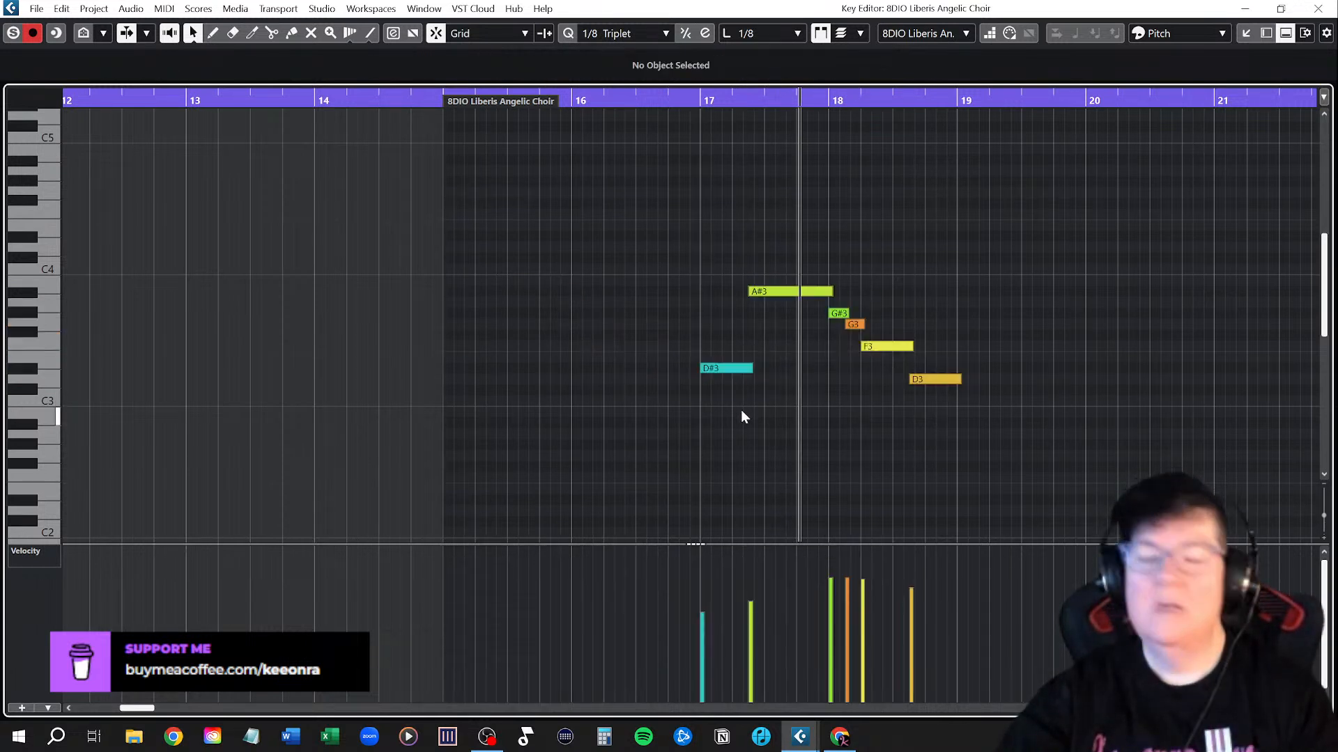
pyautogui.hotkey('ctrl', 'z')
# Copy all the Haunted Guitar notes, paste the repeat at bar 17 and leave the Key Editor
pyautogui.moveTo(418, 237); pyautogui.dragTo(749, 458)
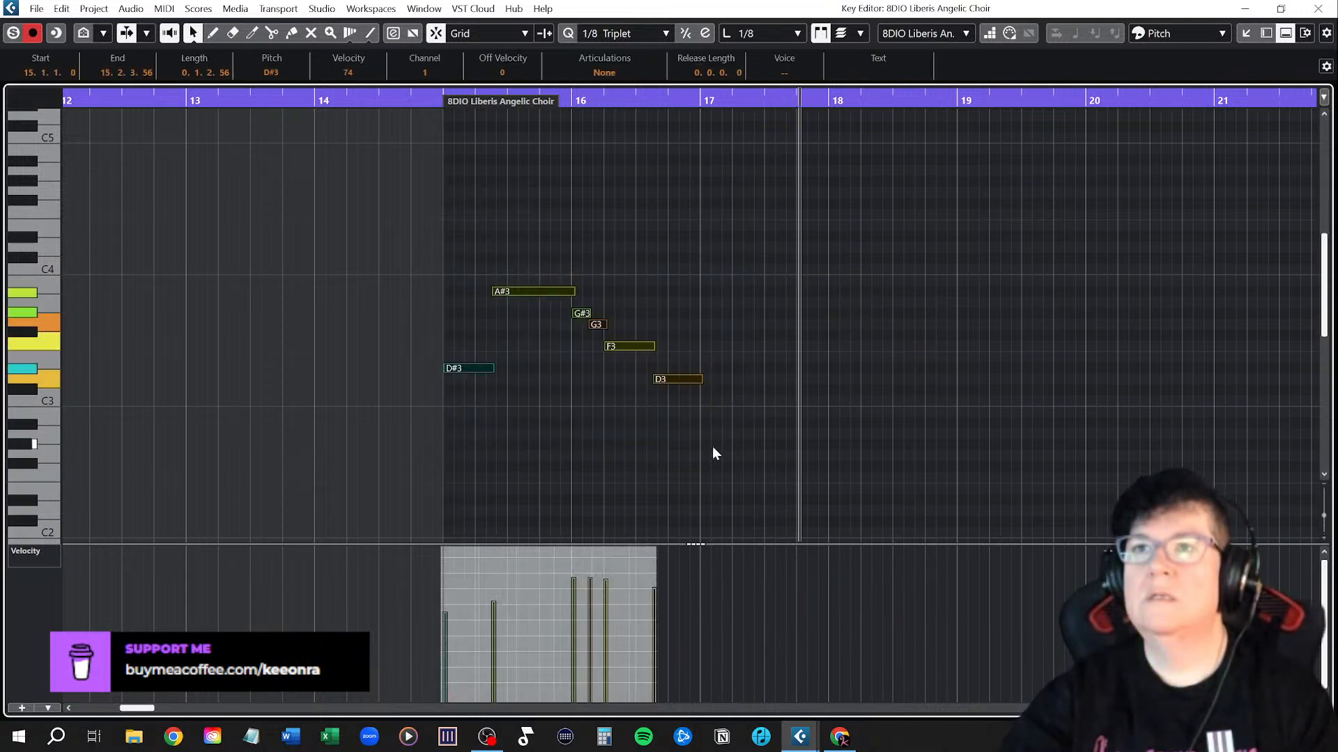
pyautogui.click(705, 101)
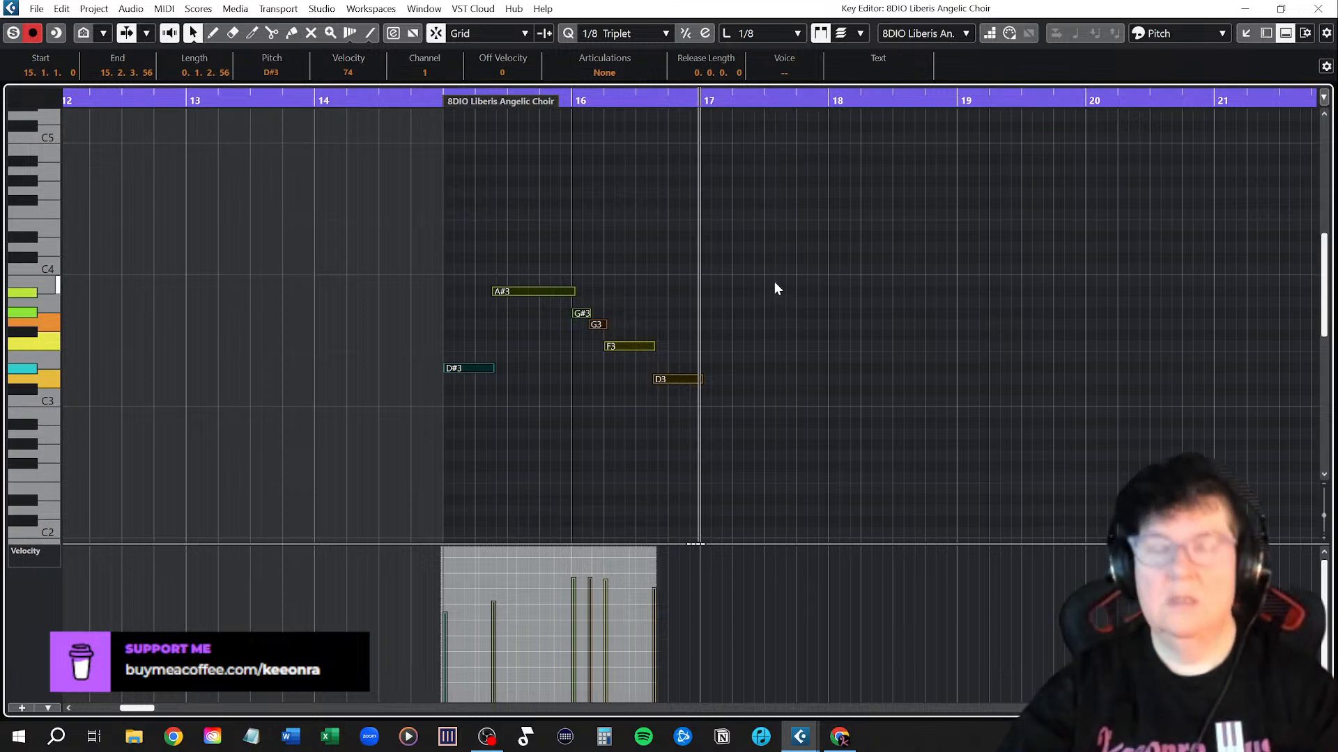
pyautogui.hotkey('ctrl', 'v')
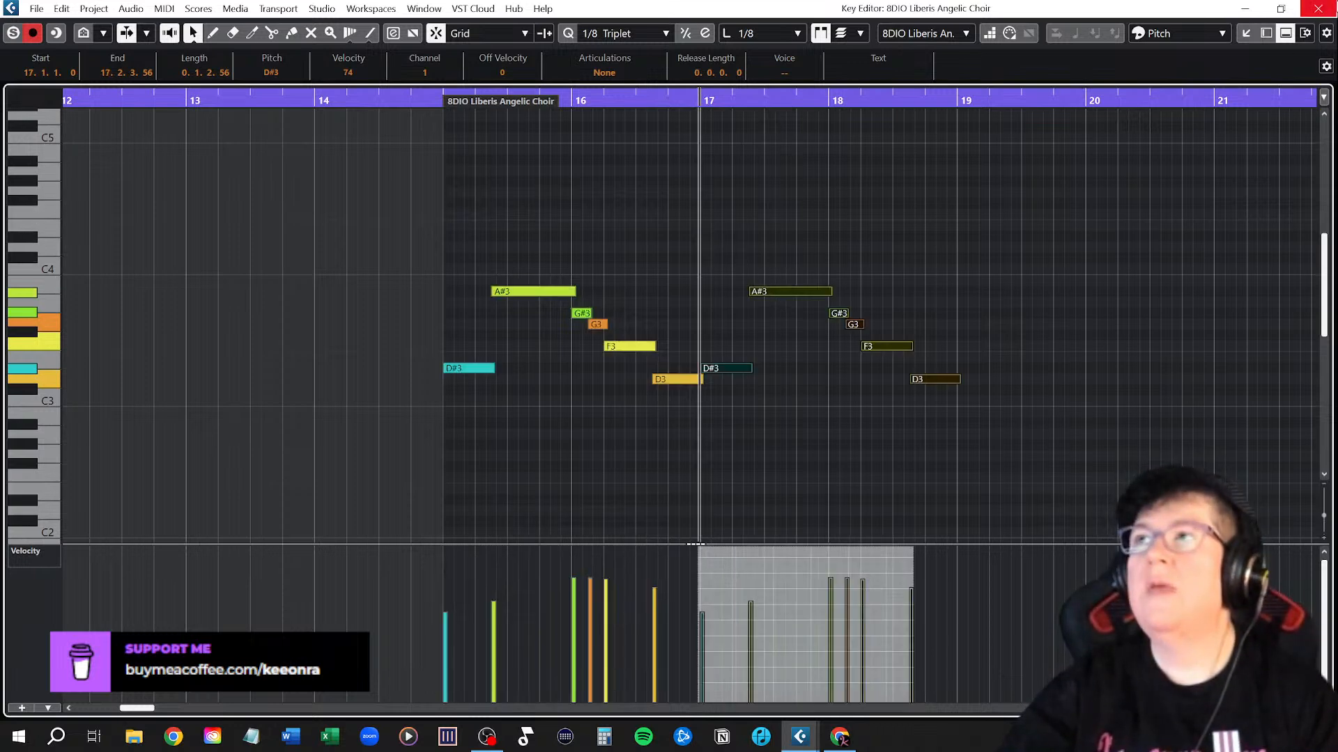
pyautogui.click(1317, 8)
# Play the arrangement from bar 11 to hear the repeated guitar phrase against the piano and Darksichord
pyautogui.click(548, 121)
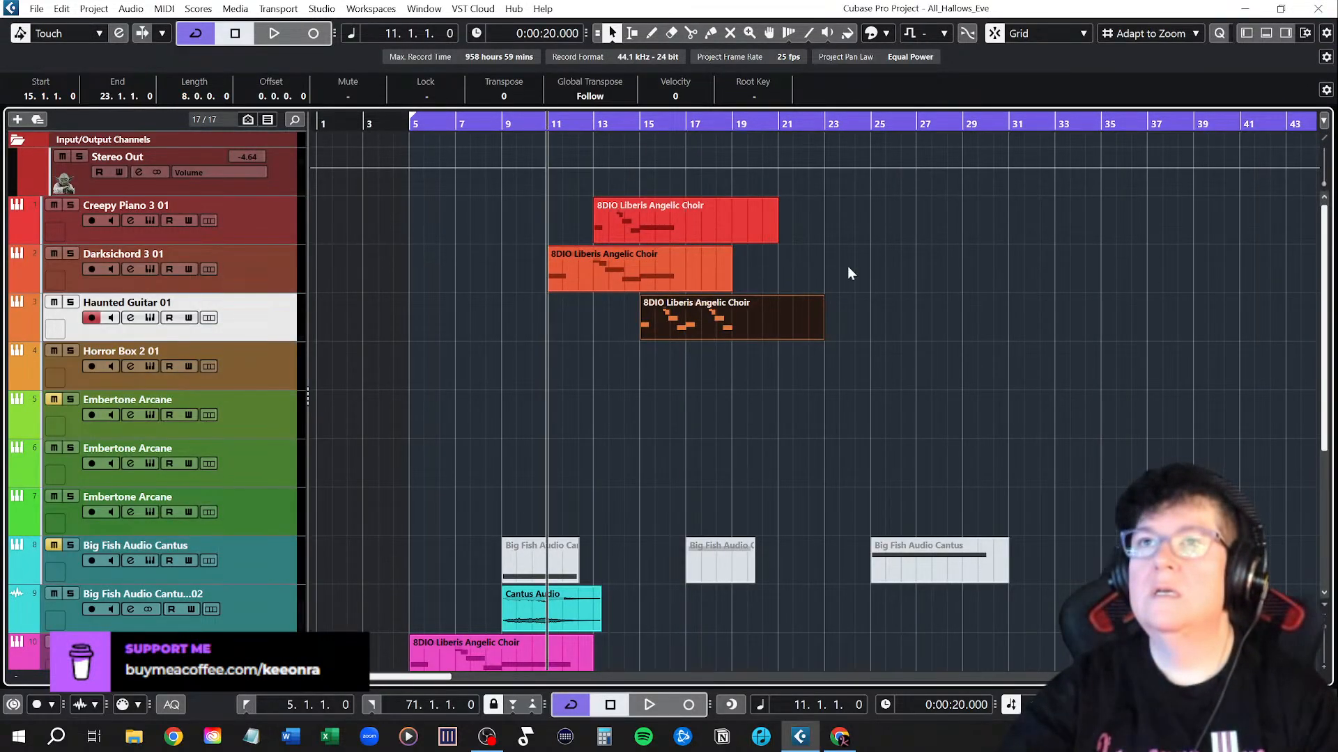
pyautogui.press('space')
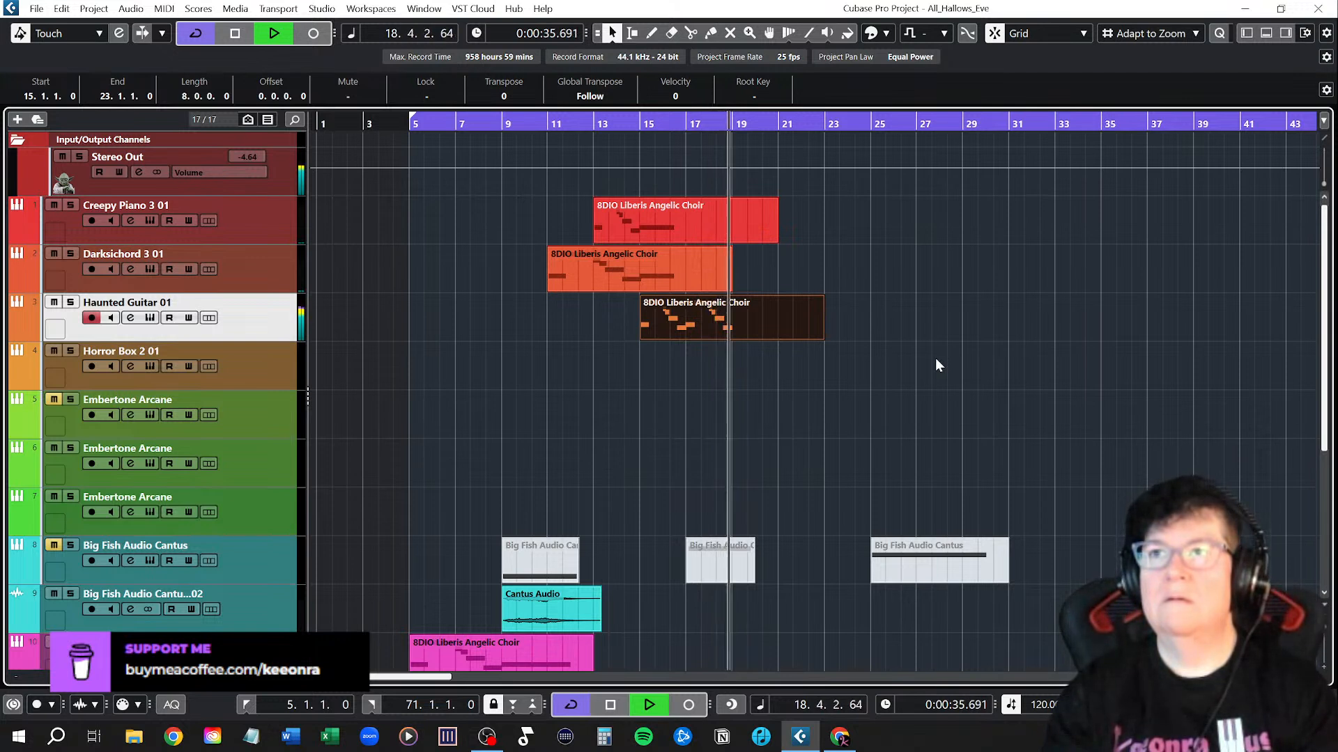
pyautogui.press('space')
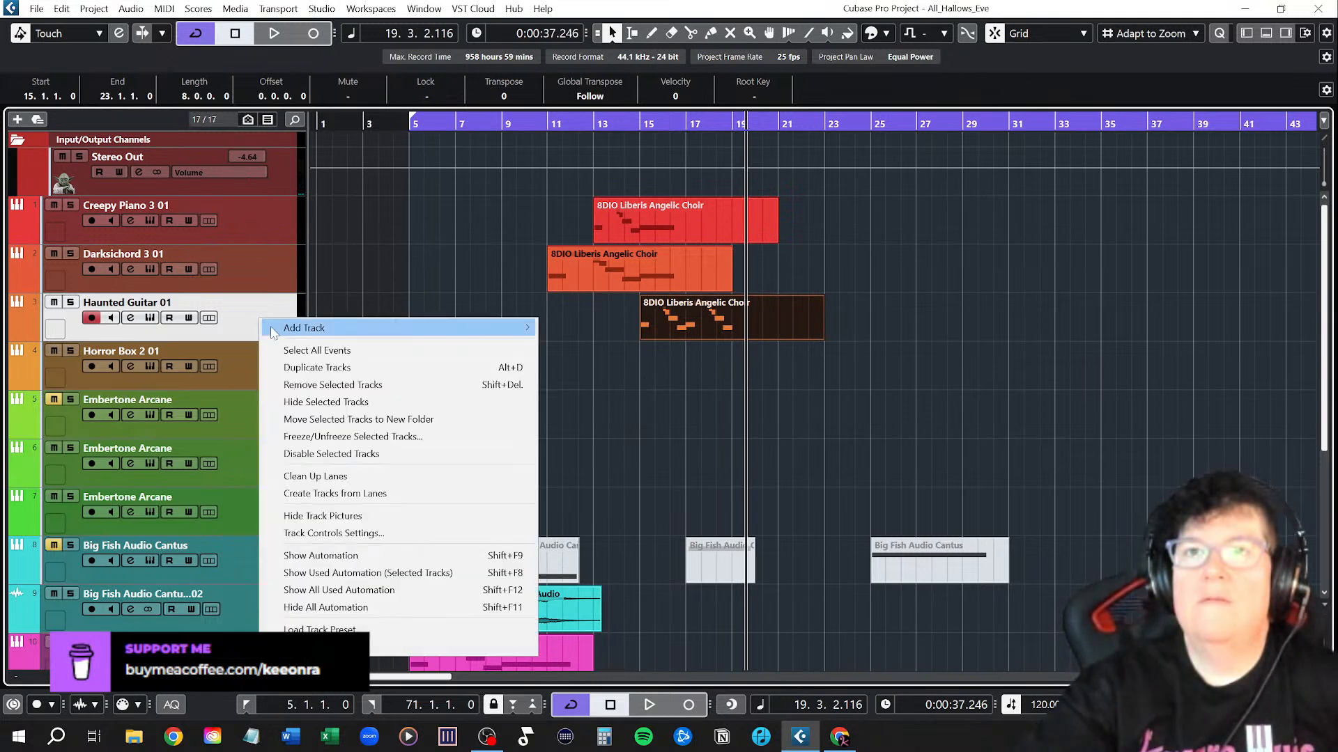
# Try to add an instrument track with the Ujam VG-IRON2 guitar below the Haunted Guitar track
pyautogui.moveTo(270, 327)
pyautogui.click(592, 337)
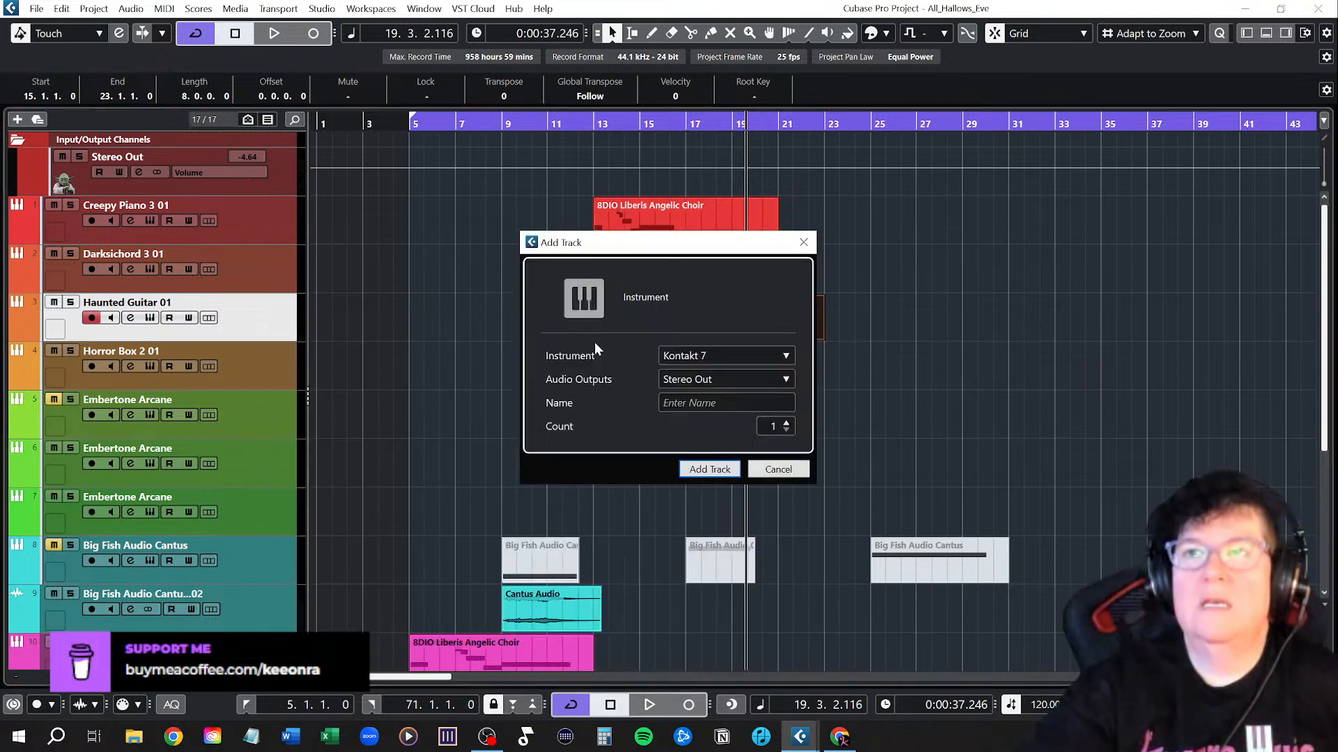
pyautogui.click(726, 354)
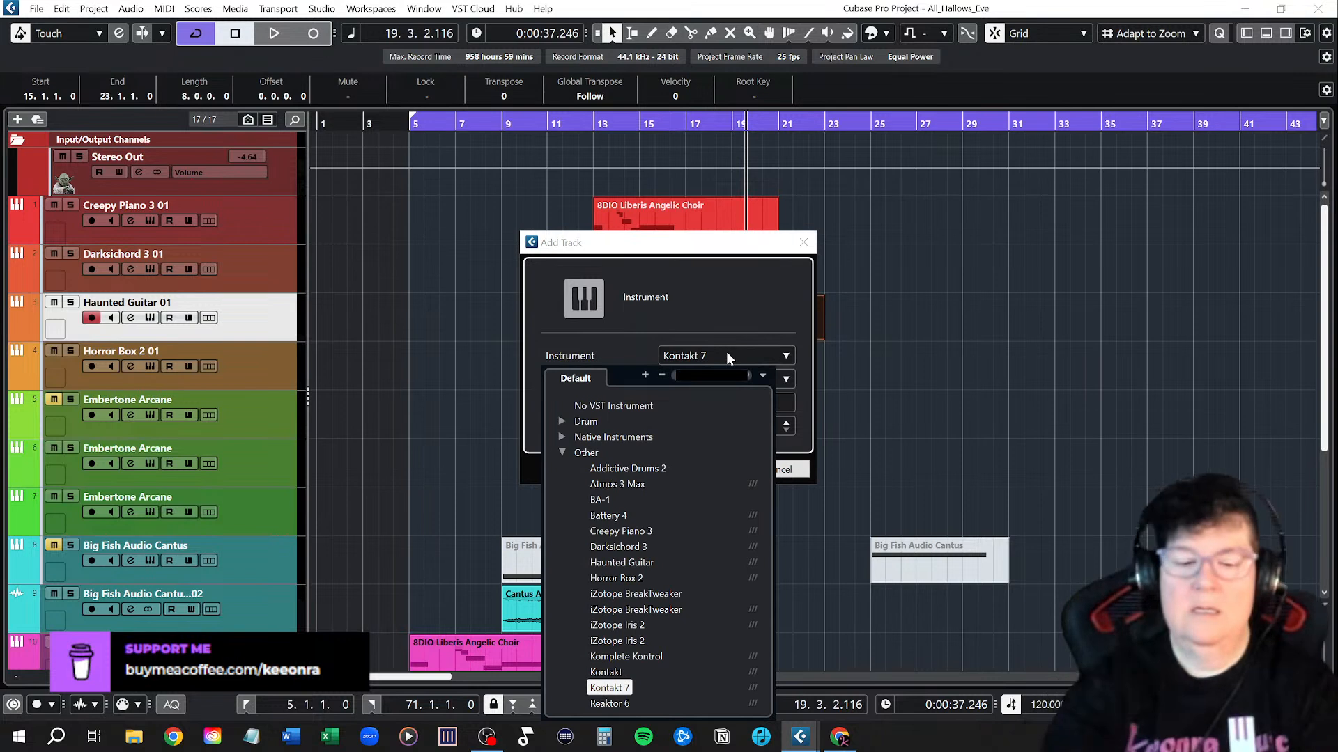
pyautogui.write('ujam')
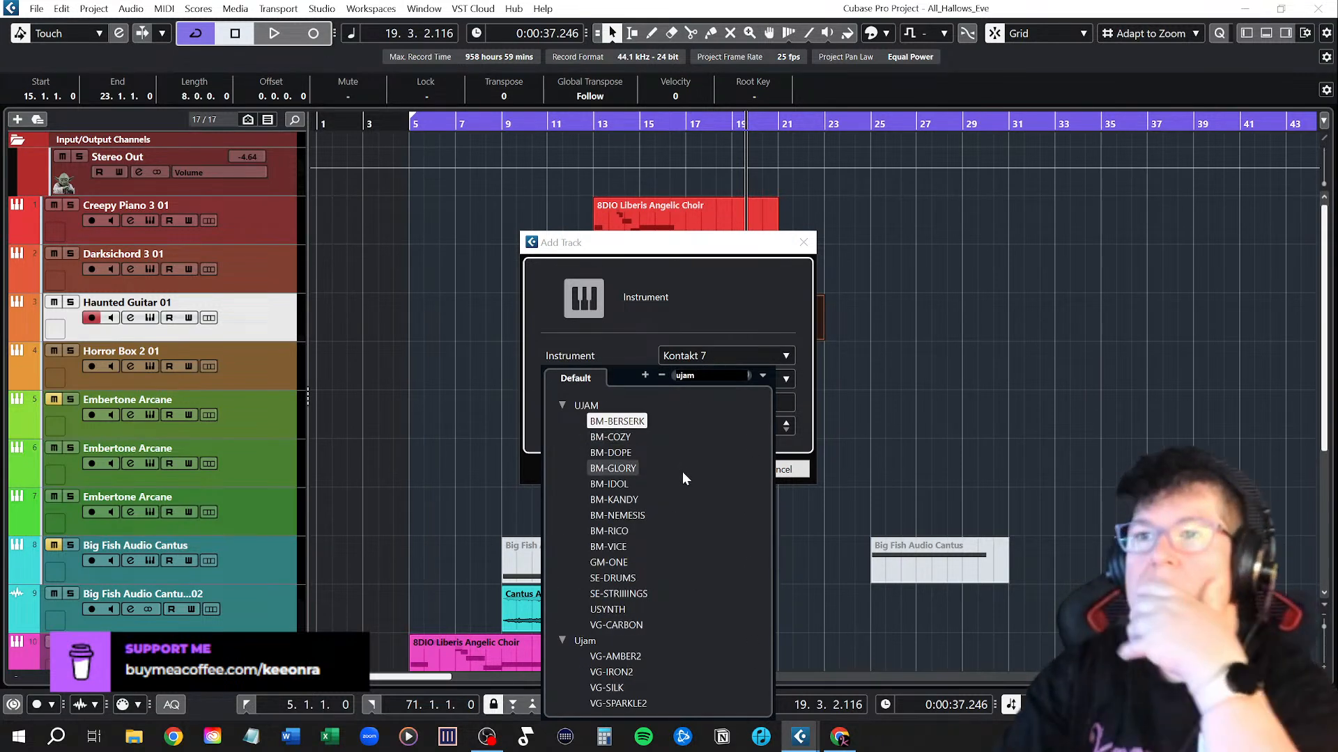
pyautogui.scroll(-2, 655, 610)
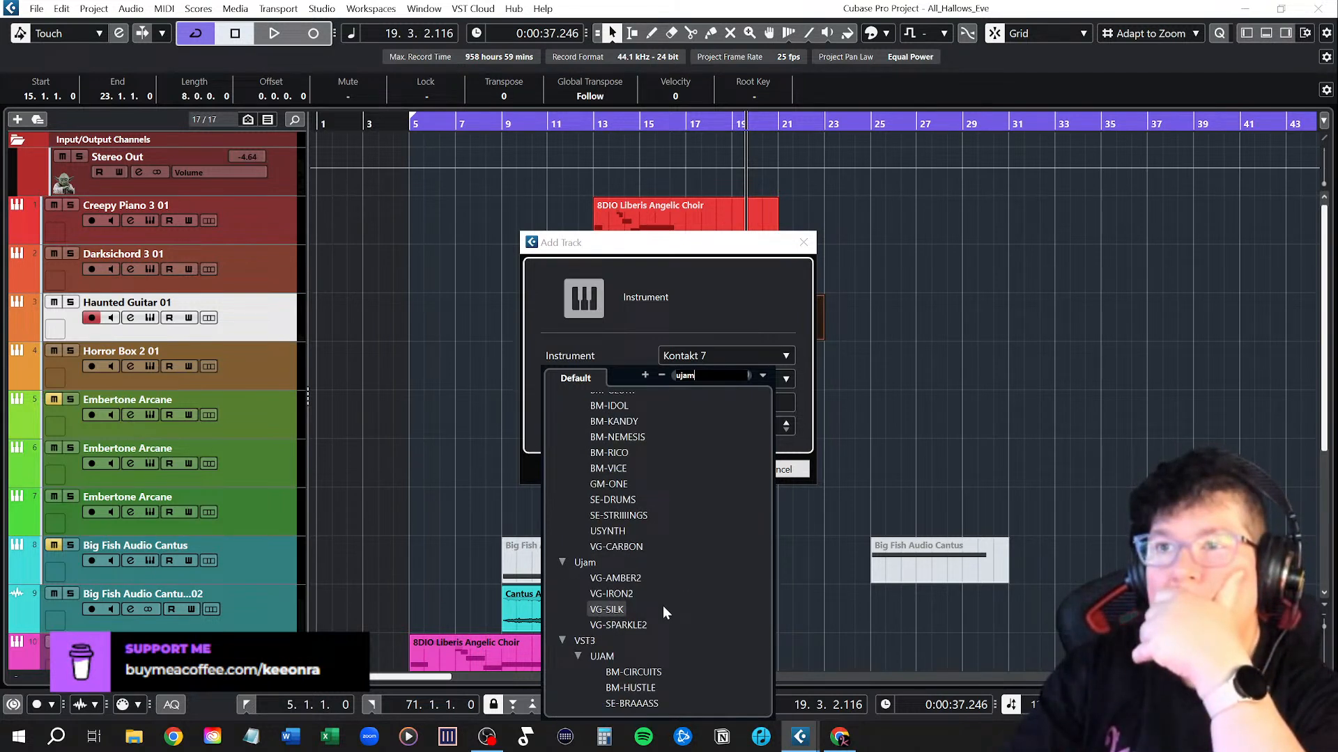
pyautogui.click(623, 594)
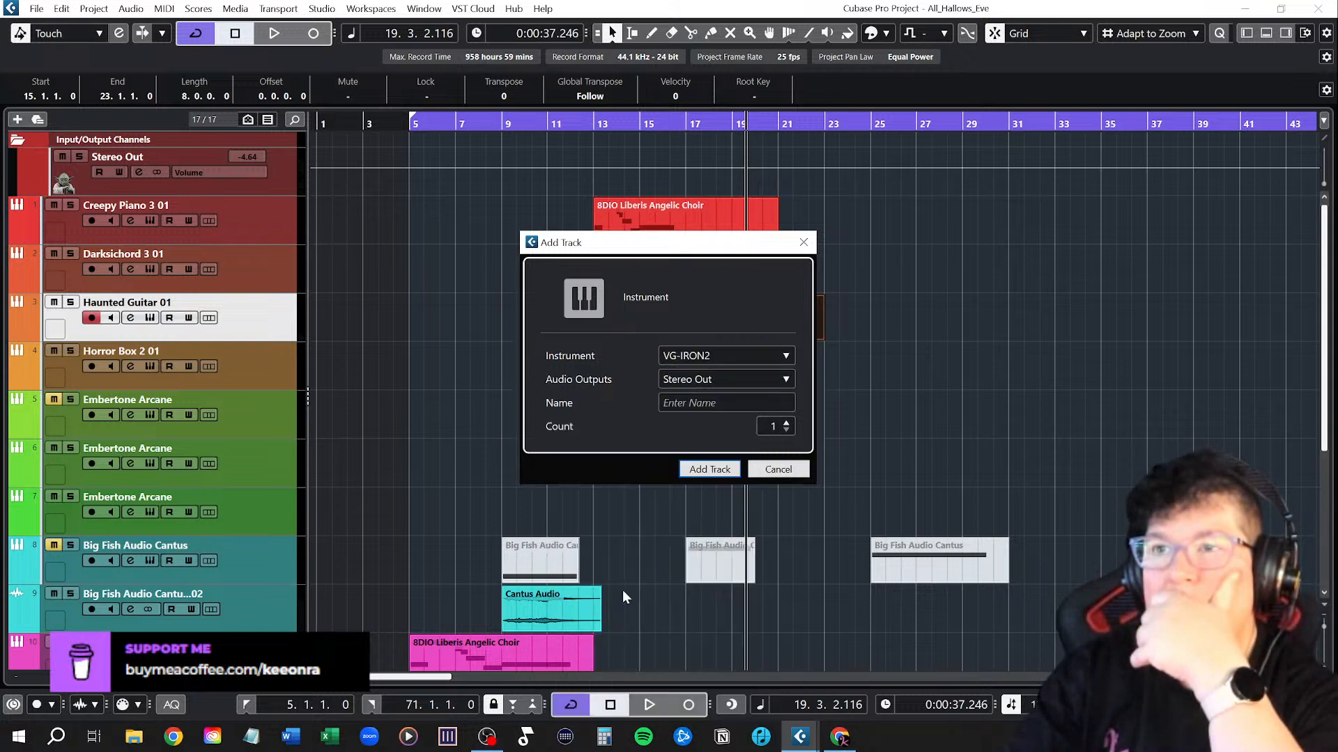
pyautogui.click(707, 470)
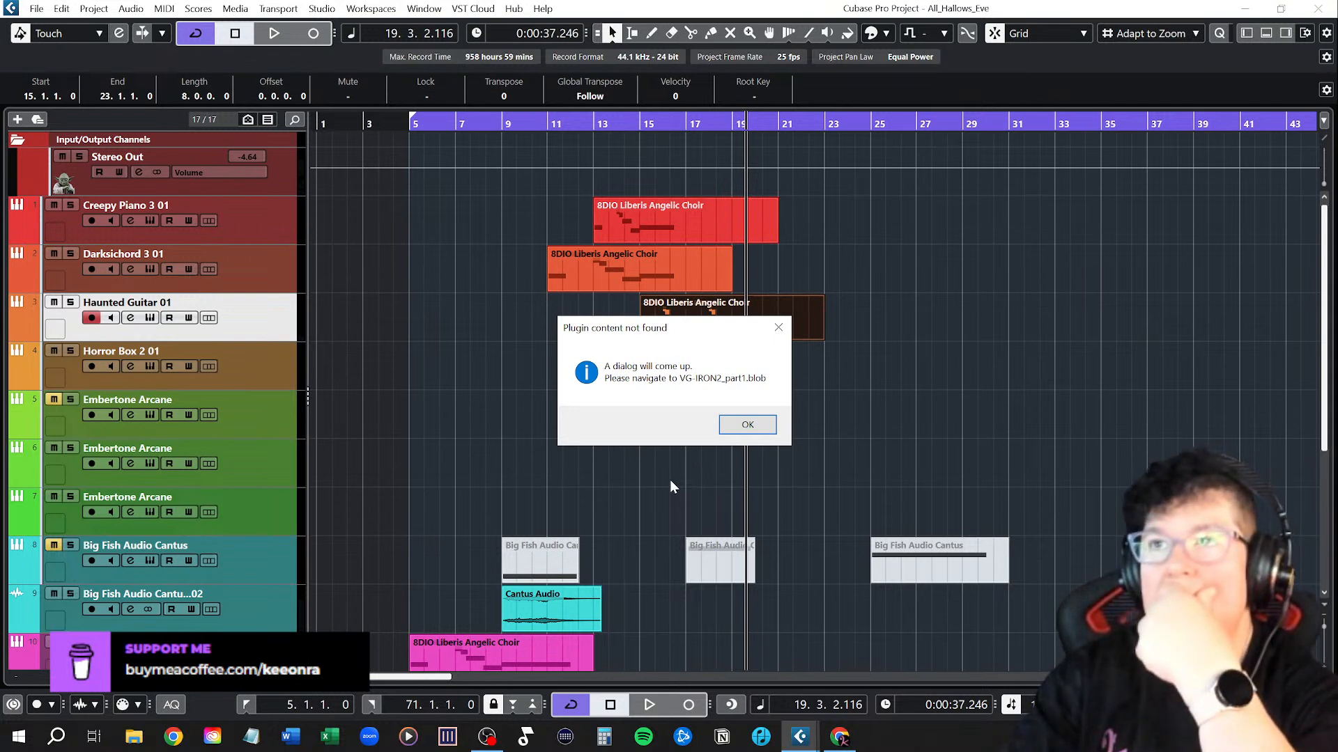
# Try to locate the missing VG-IRON2 plug-in content using File Explorer, and dismiss the plug-in's error
pyautogui.click(746, 426)
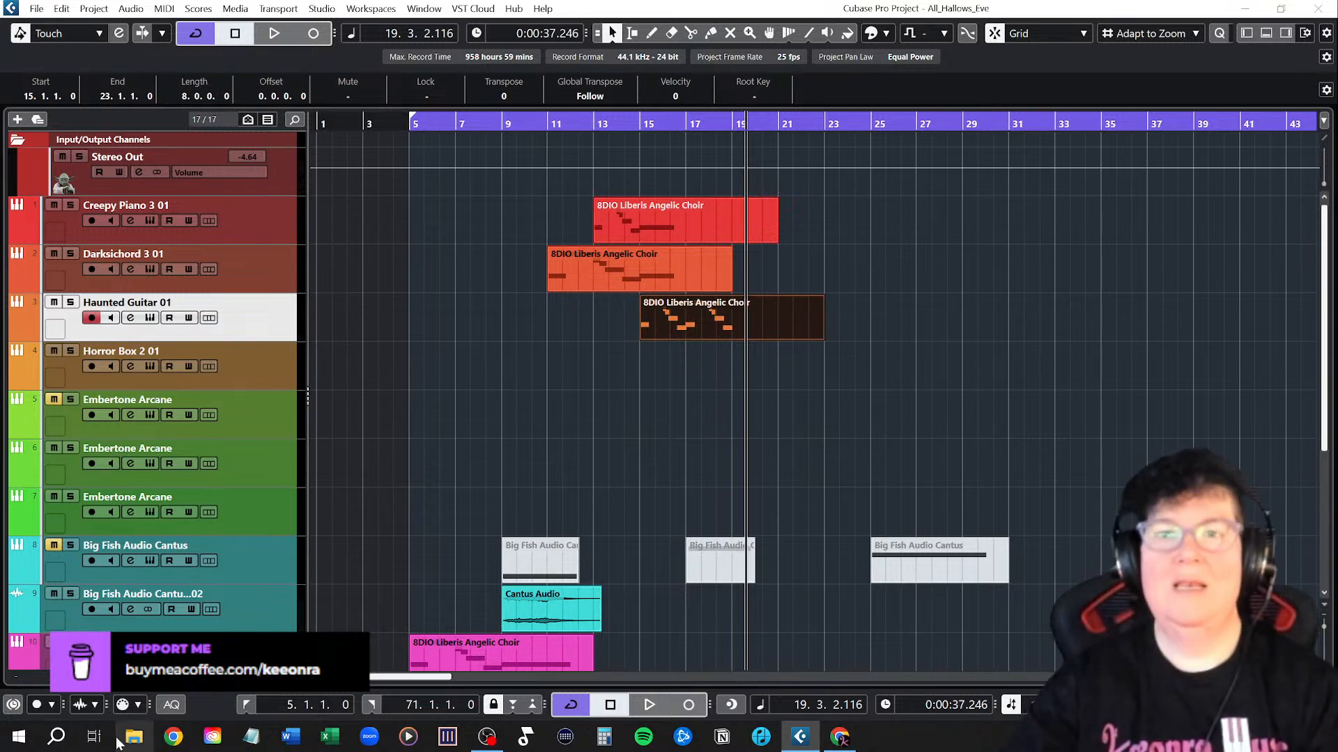
pyautogui.click(137, 740)
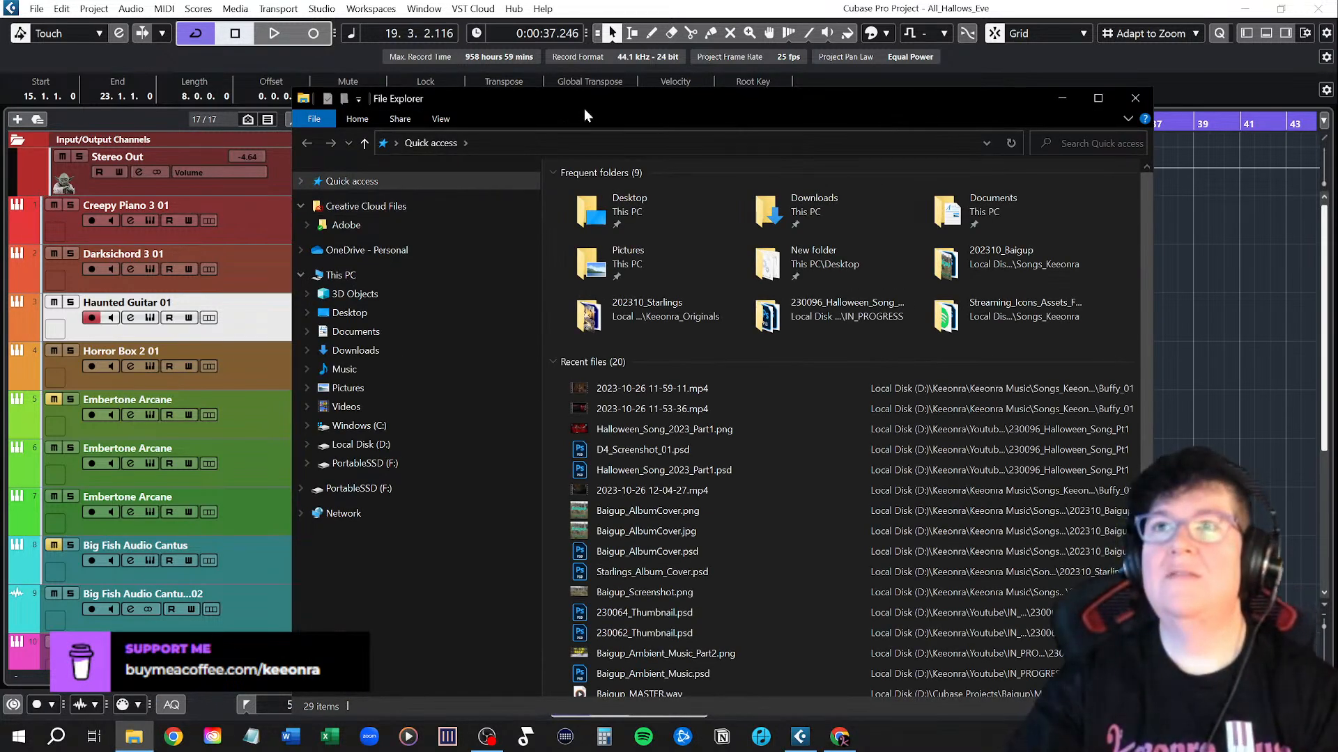
pyautogui.moveTo(584, 106); pyautogui.dragTo(0, 97)
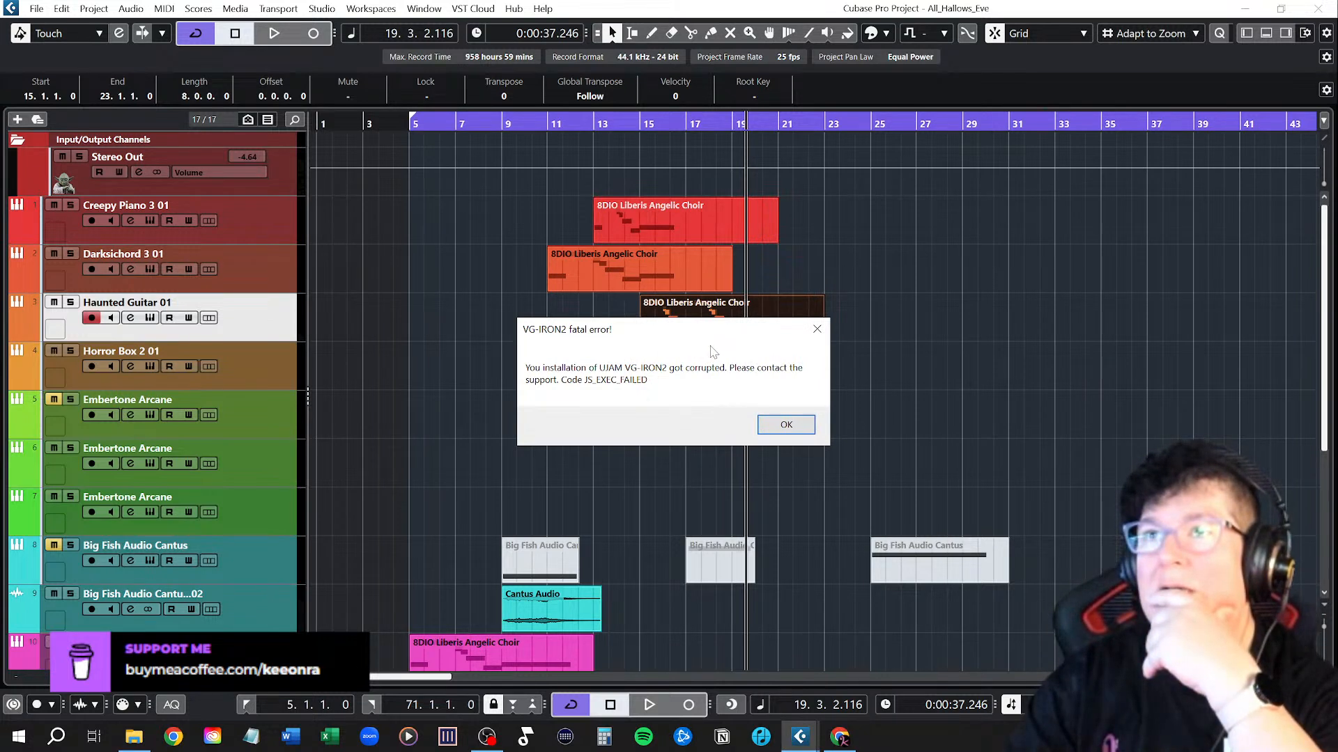
pyautogui.click(782, 425)
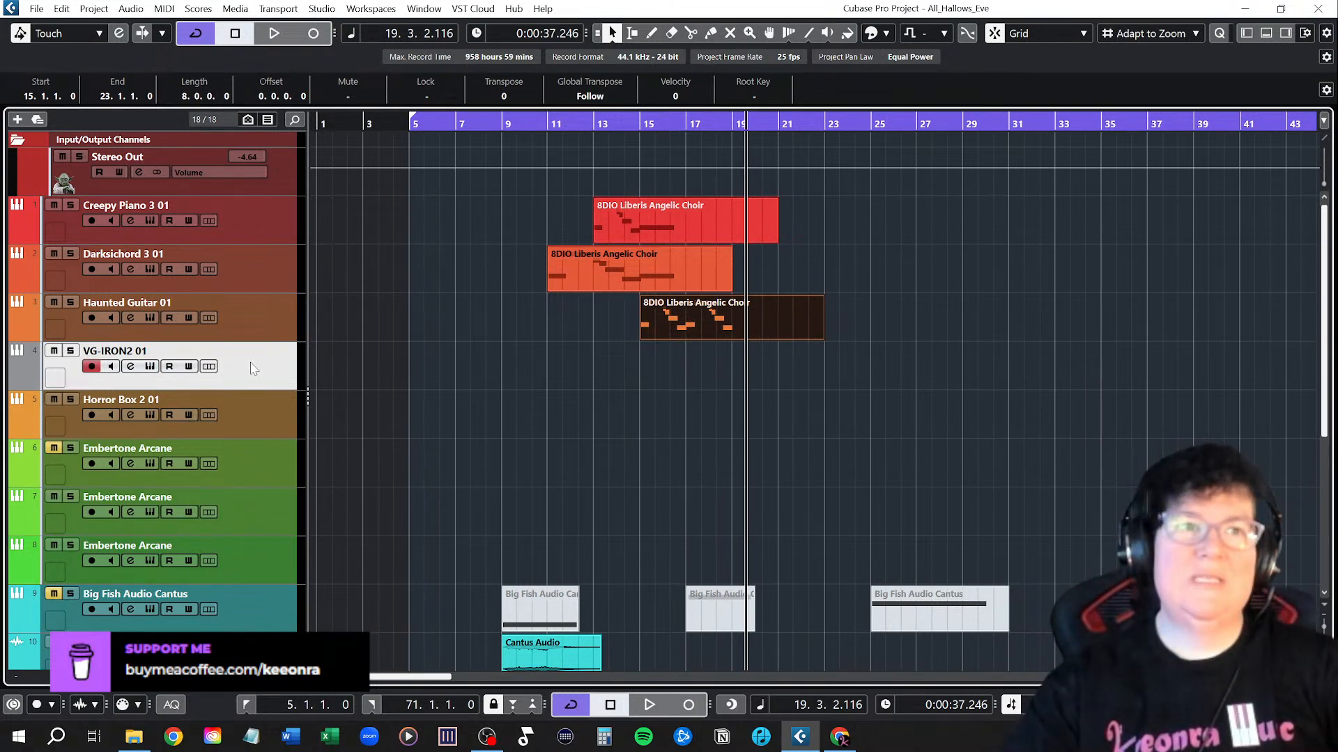
# Remove the VG-IRON2 track from the project
pyautogui.rightClick(253, 372)
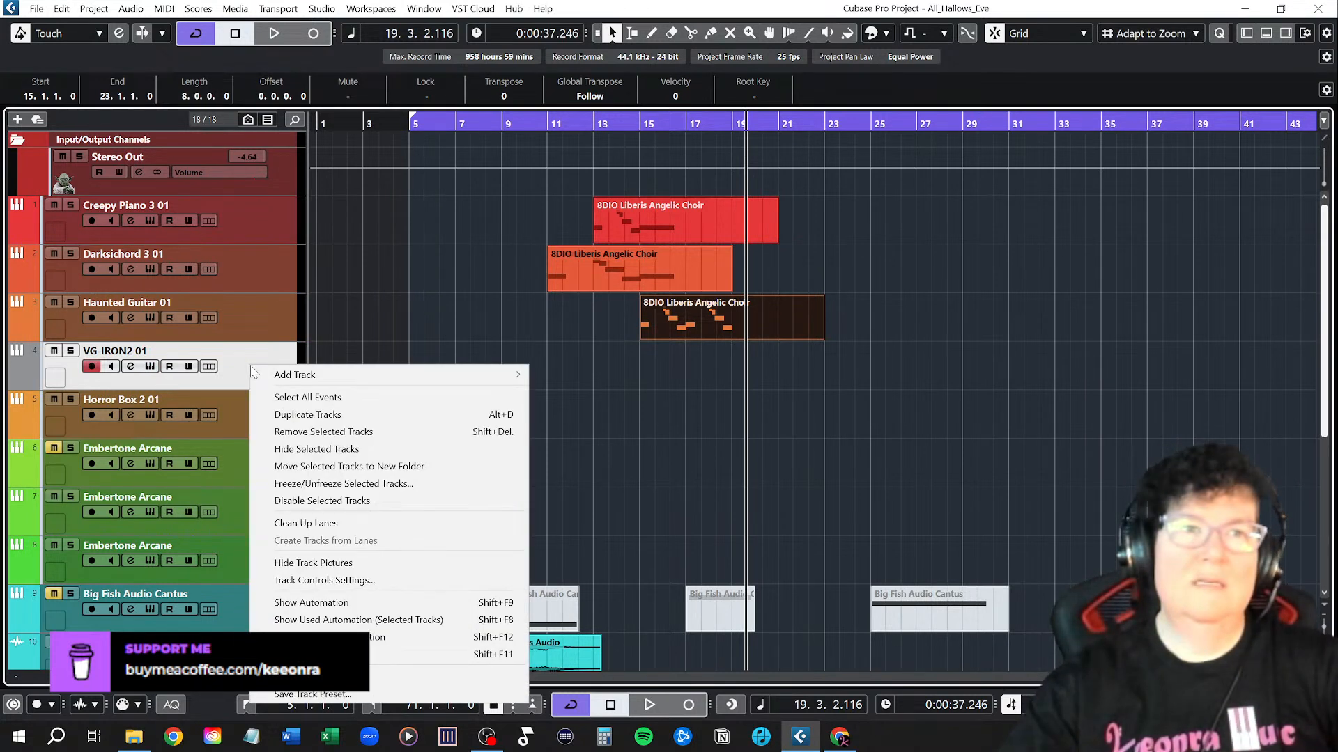
pyautogui.click(242, 370)
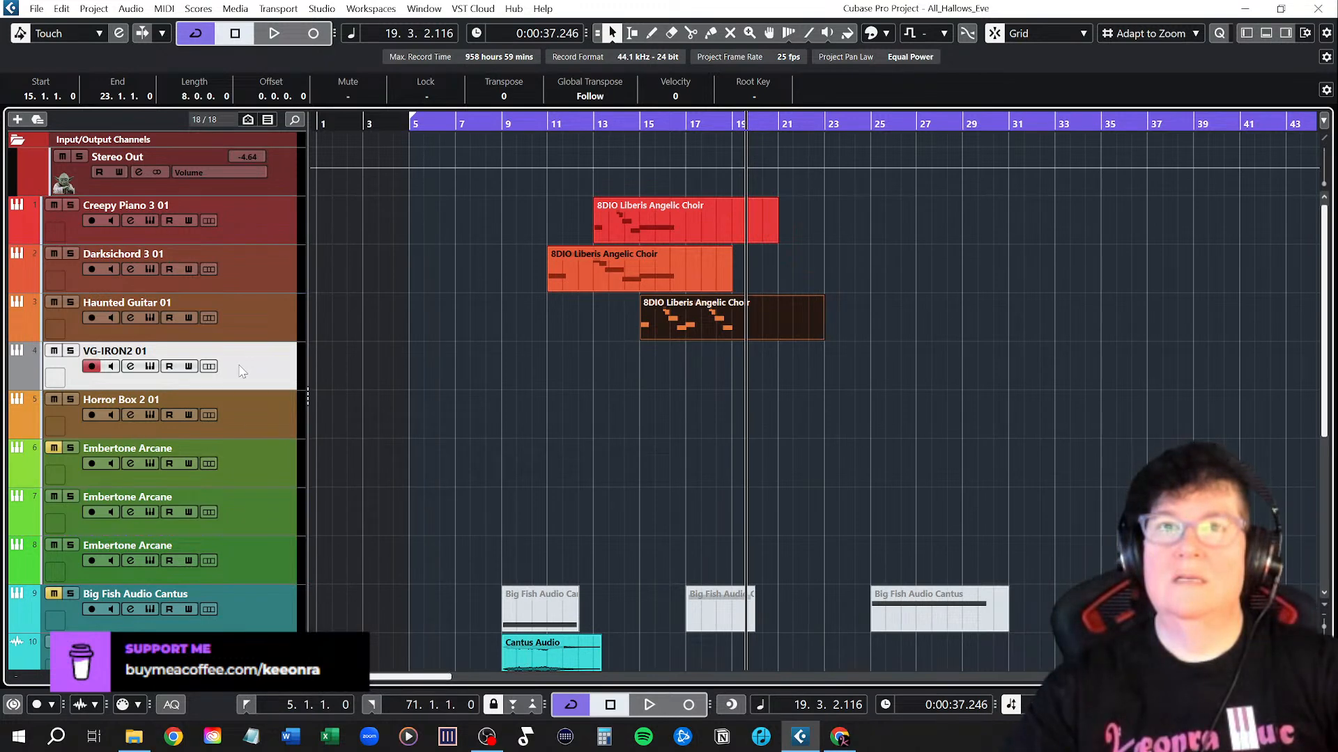
pyautogui.rightClick(241, 366)
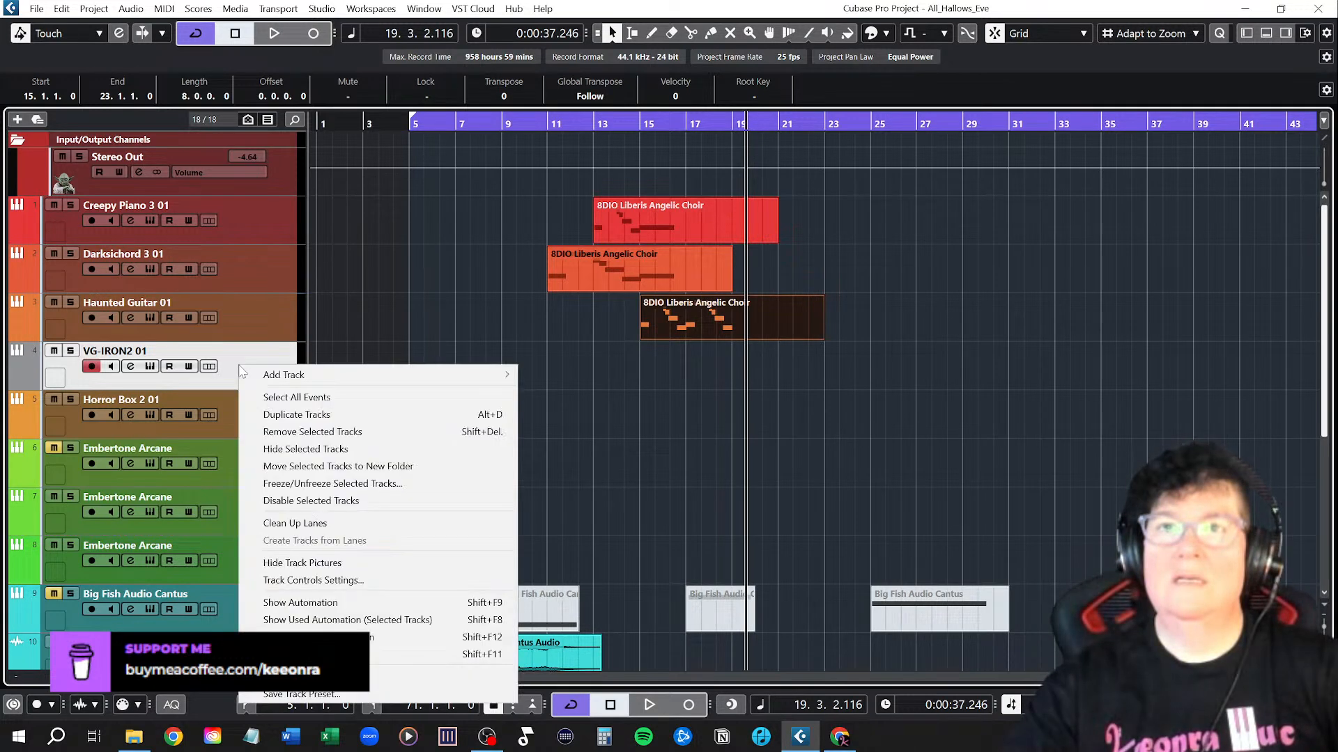
pyautogui.click(311, 432)
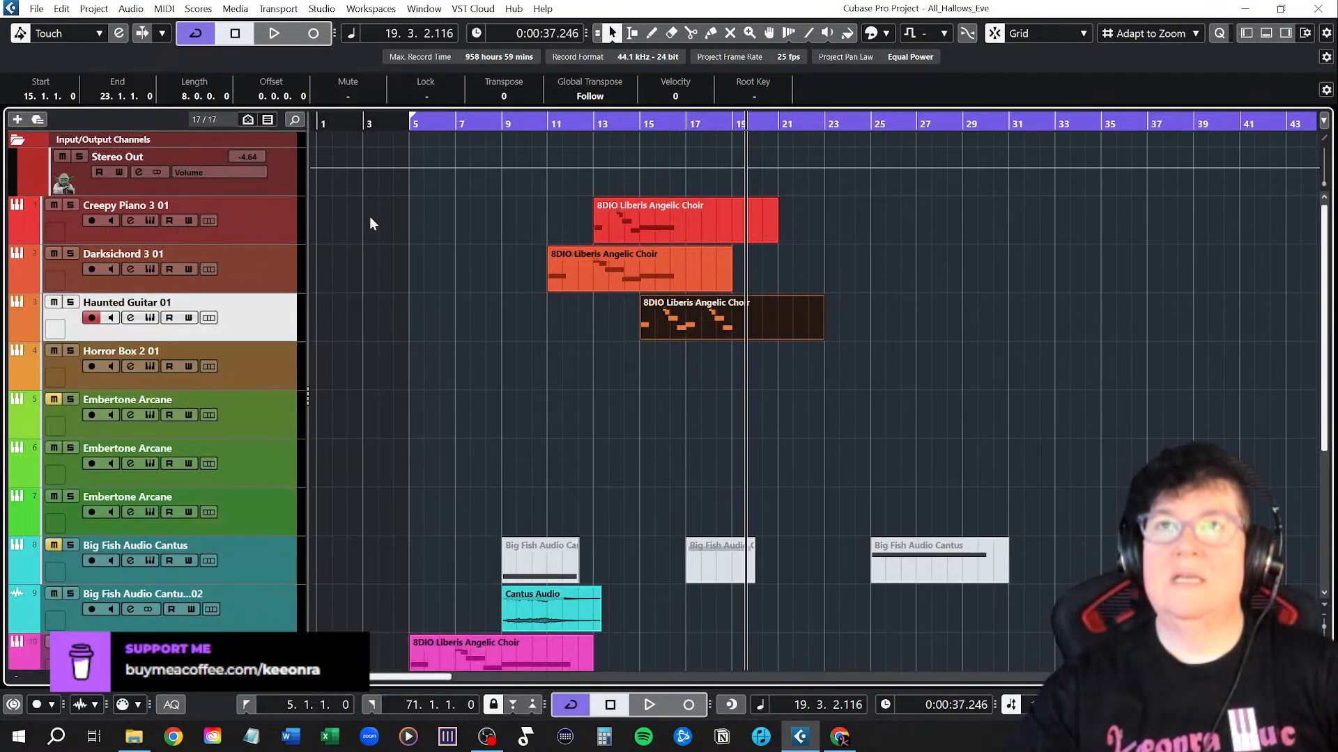
# Add an instrument track with UJAM's VG-CARBON below the Haunted Guitar track
pyautogui.rightClick(264, 326)
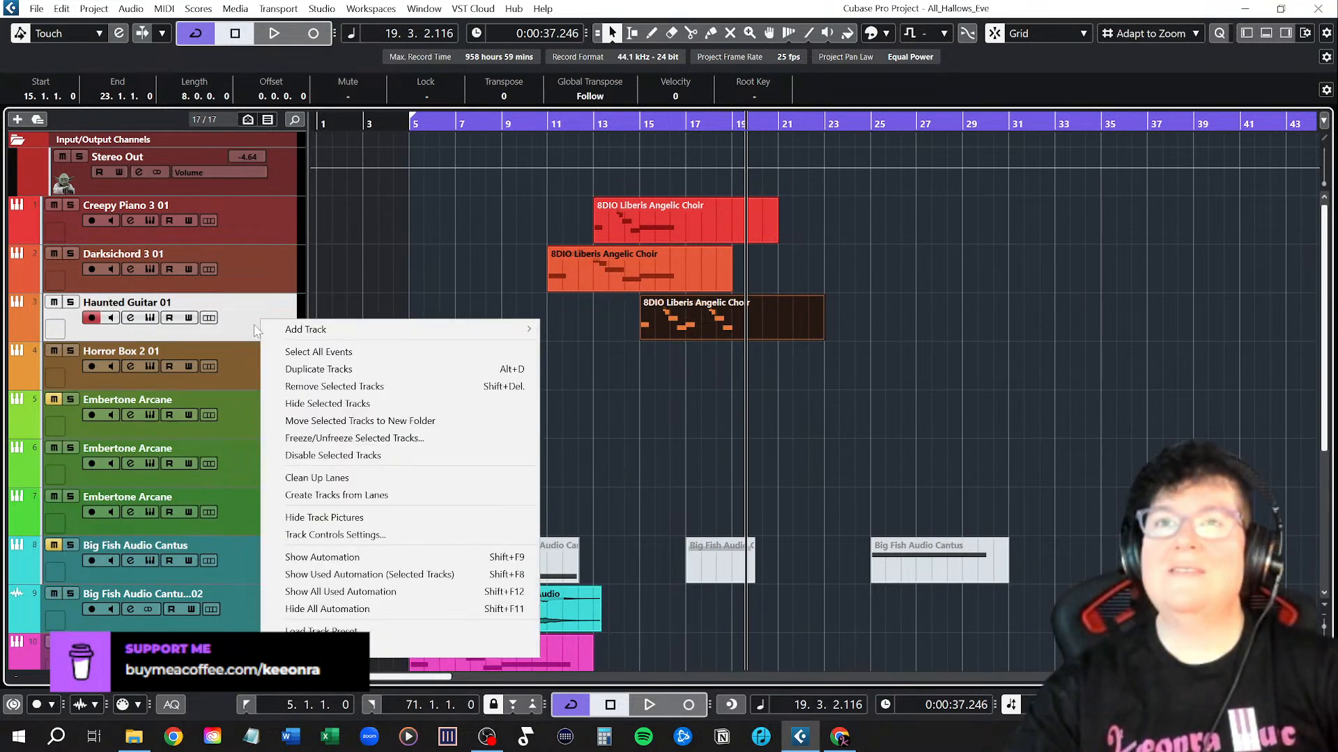
pyautogui.moveTo(491, 327)
pyautogui.click(582, 346)
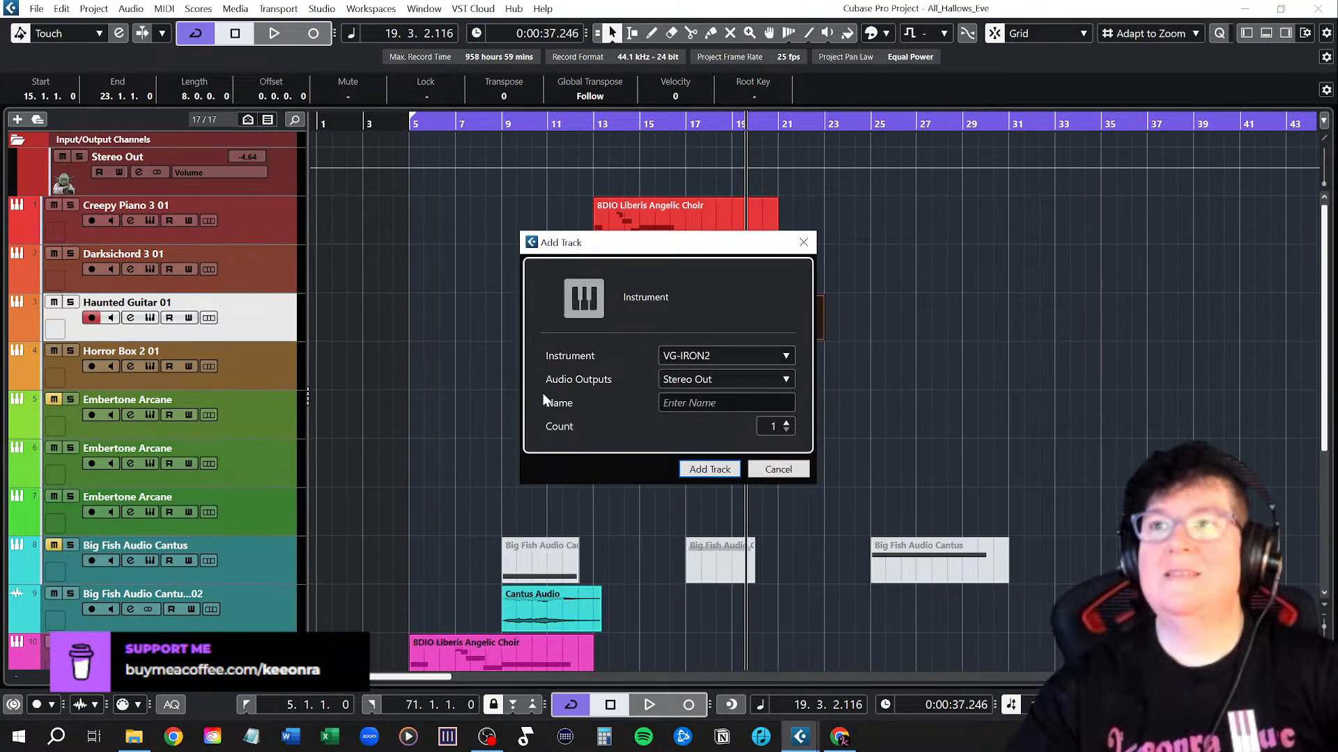
pyautogui.click(746, 358)
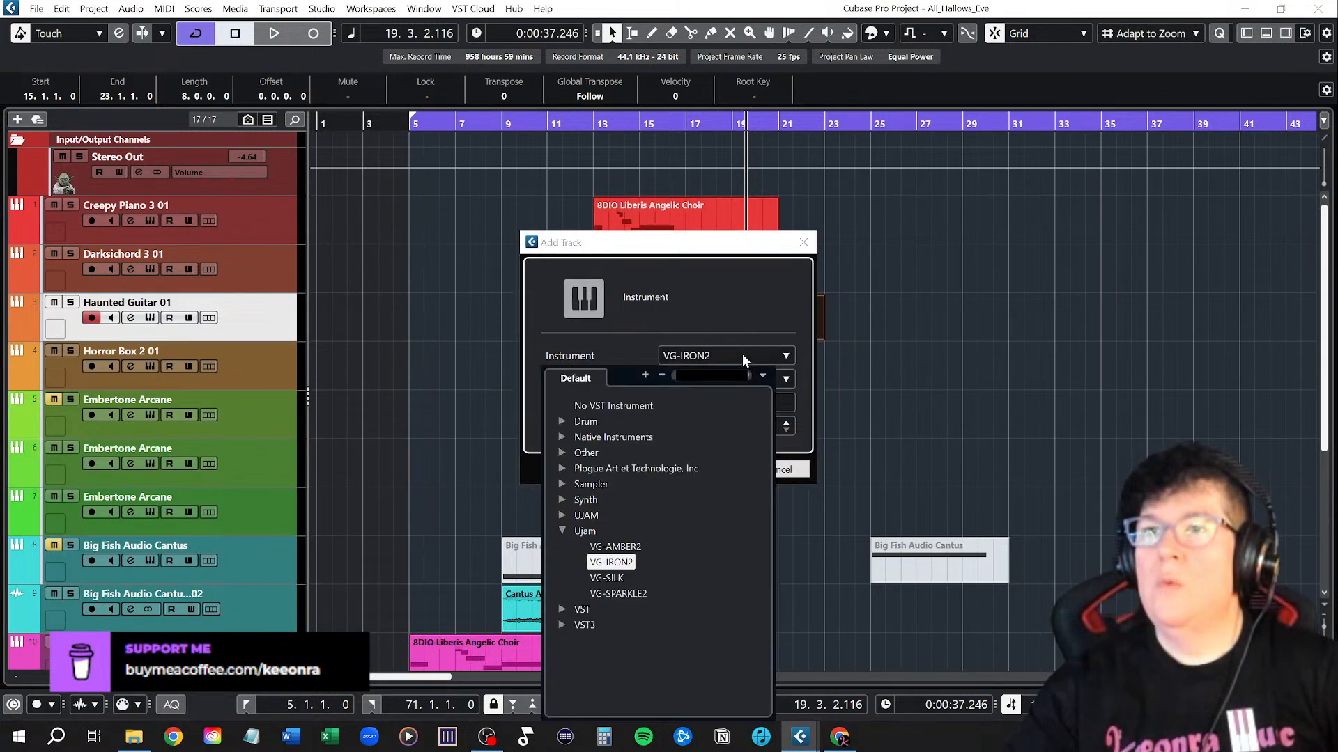
pyautogui.click(562, 625)
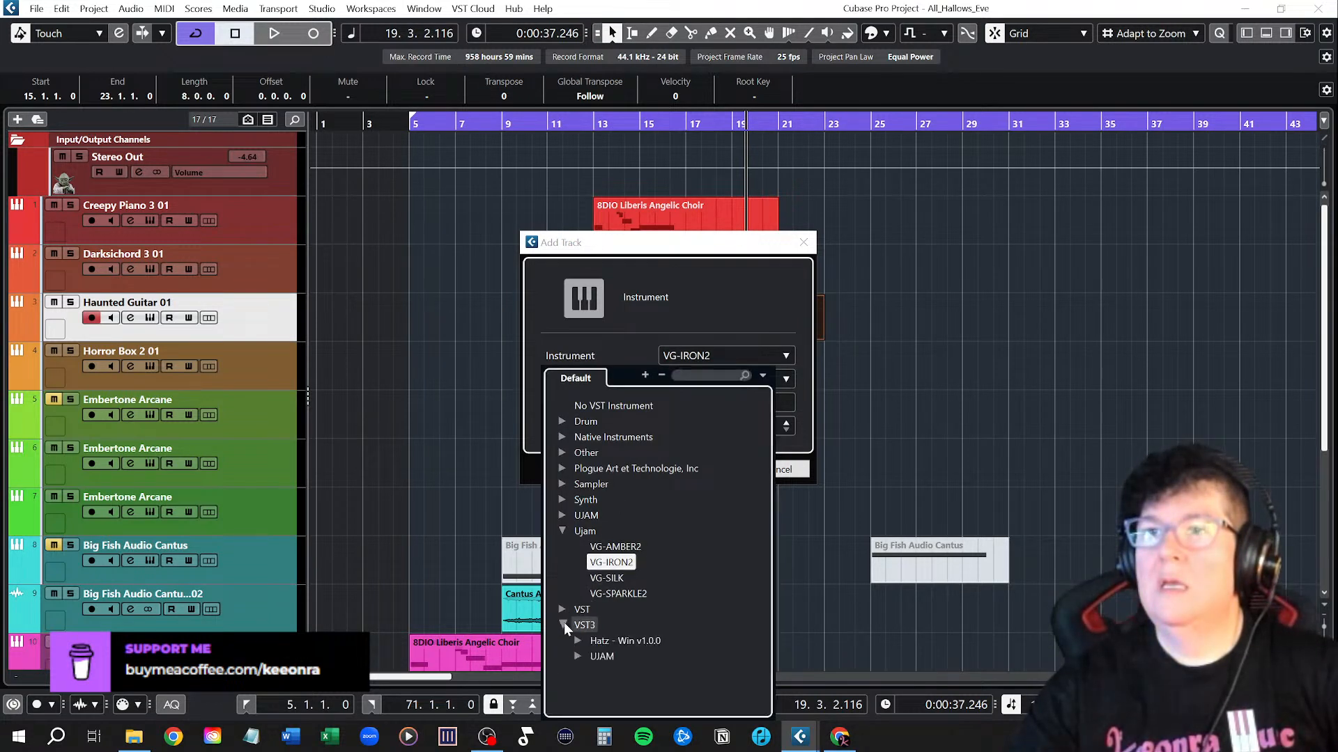
pyautogui.click(578, 656)
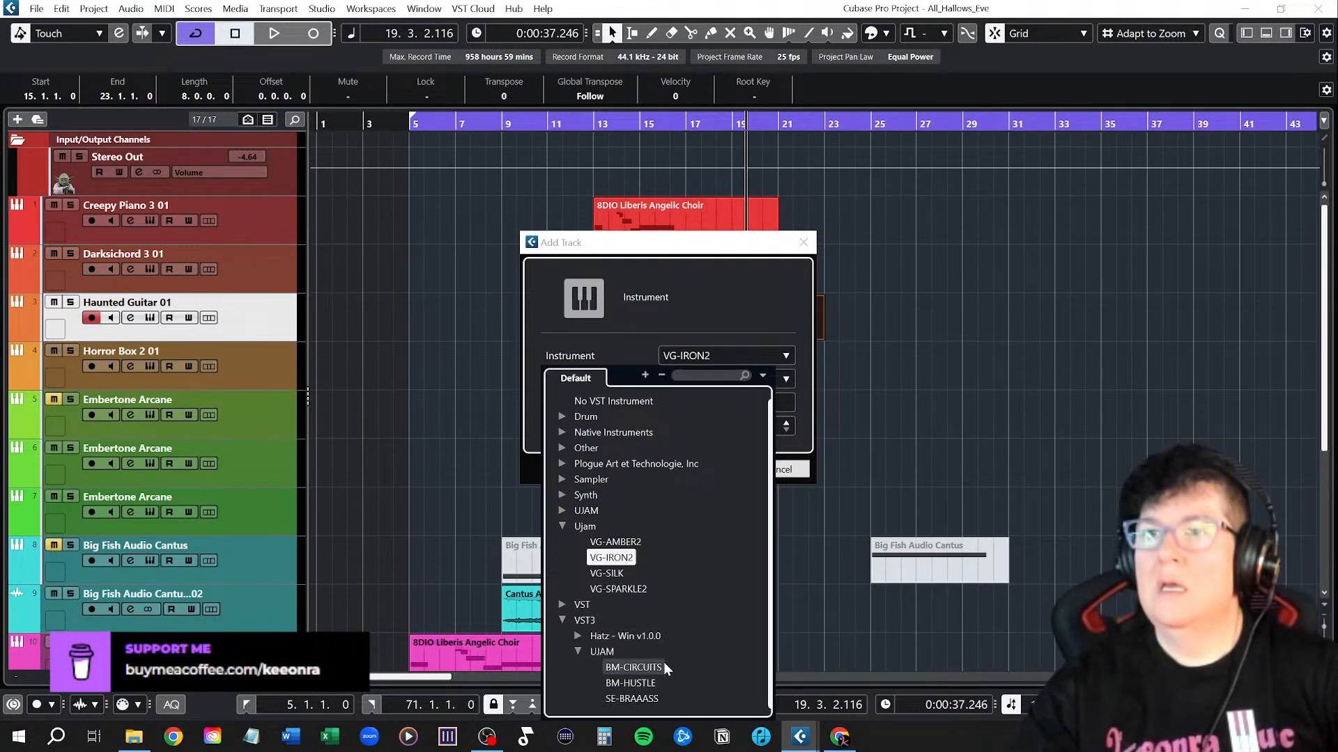
pyautogui.click(559, 622)
pyautogui.click(561, 607)
pyautogui.click(561, 607)
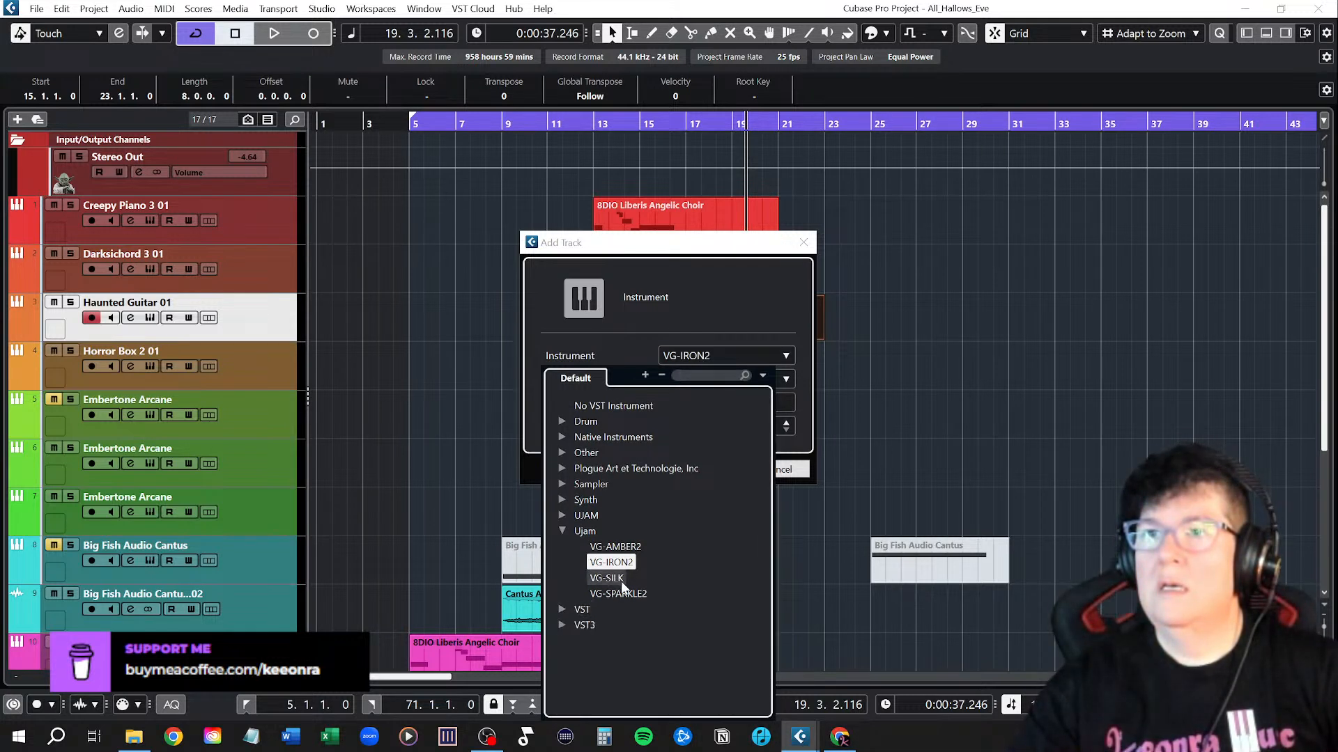
pyautogui.click(562, 515)
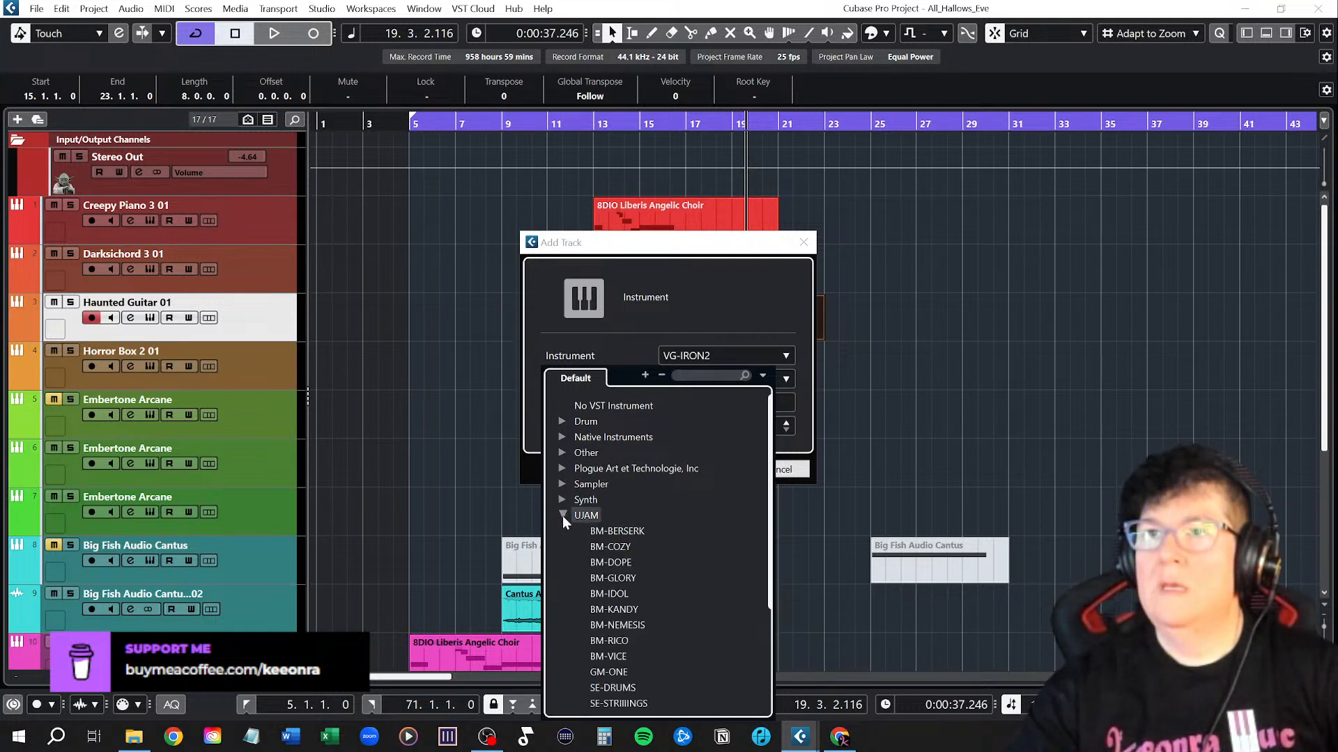
pyautogui.scroll(-4, 624, 558)
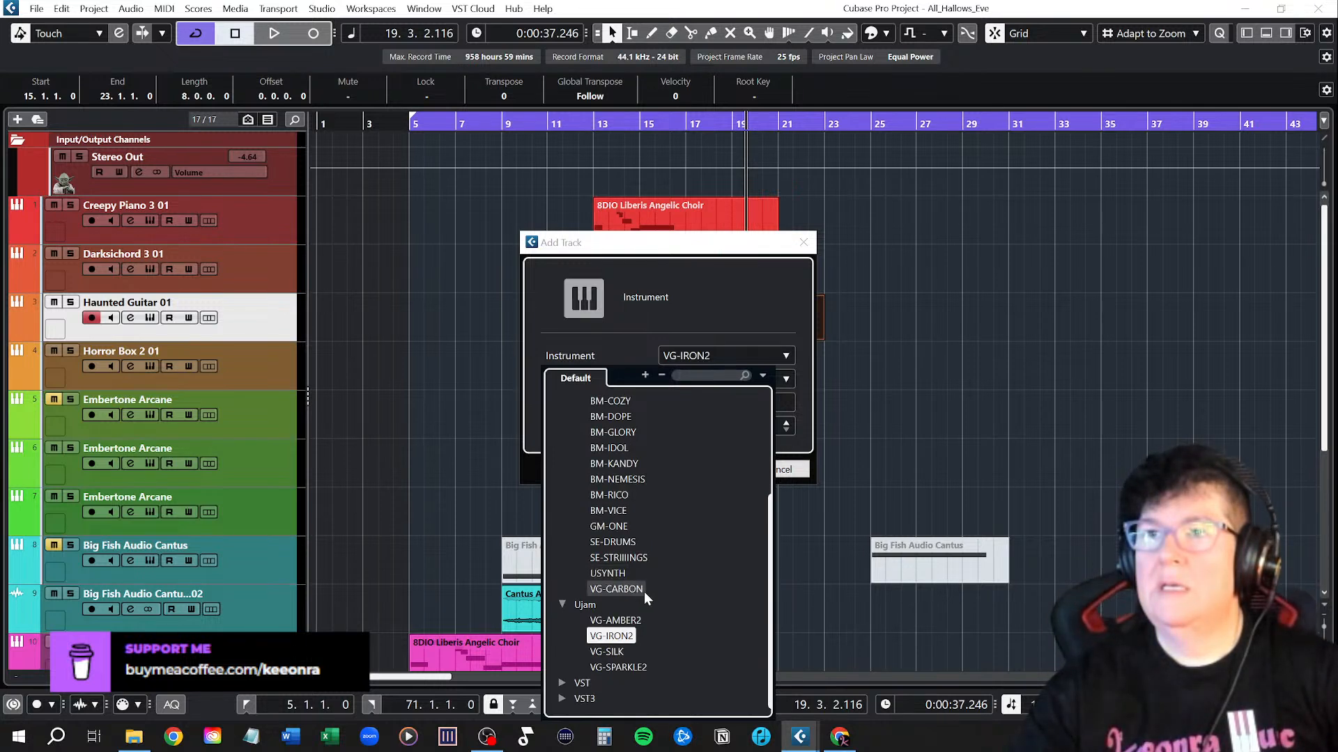
pyautogui.click(638, 589)
pyautogui.click(722, 468)
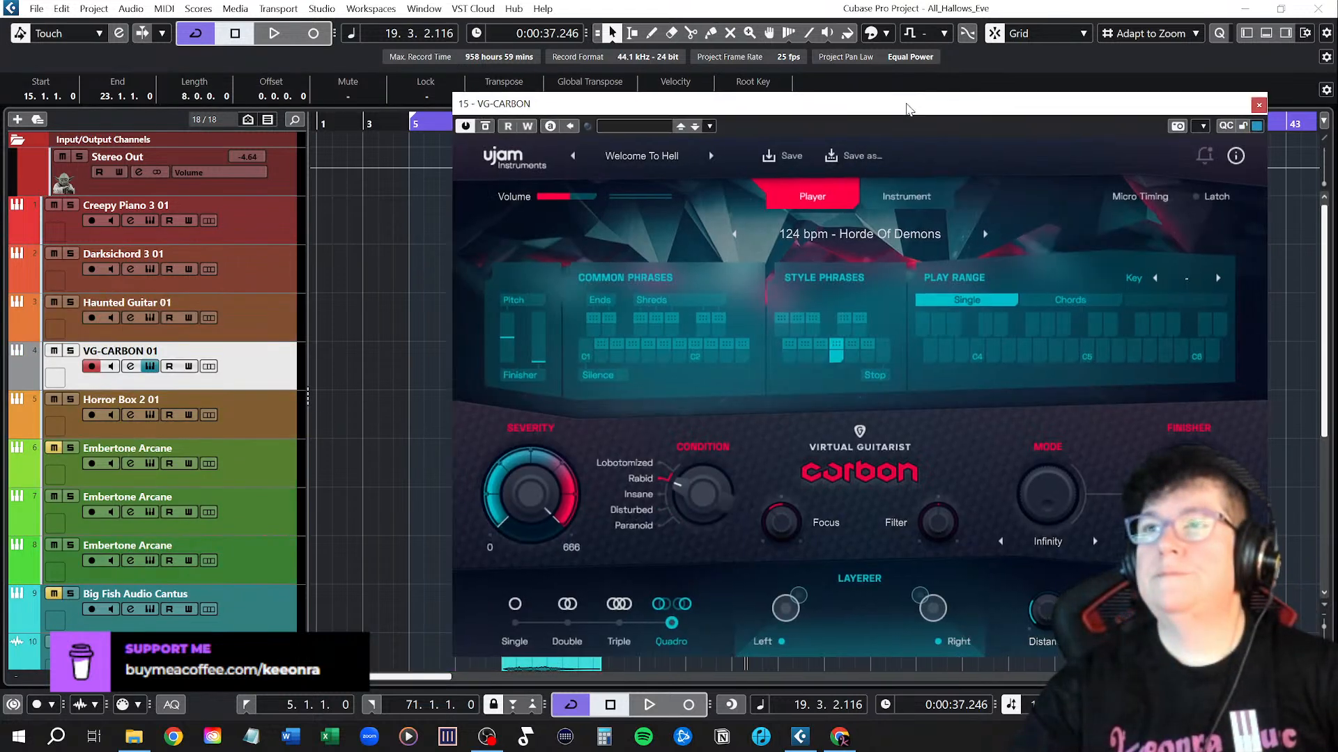
# Close the VG-CARBON window, copy the Haunted Guitar part to the VG-CARBON track at bar 17 and play it from there
pyautogui.moveTo(907, 108); pyautogui.dragTo(777, 73)
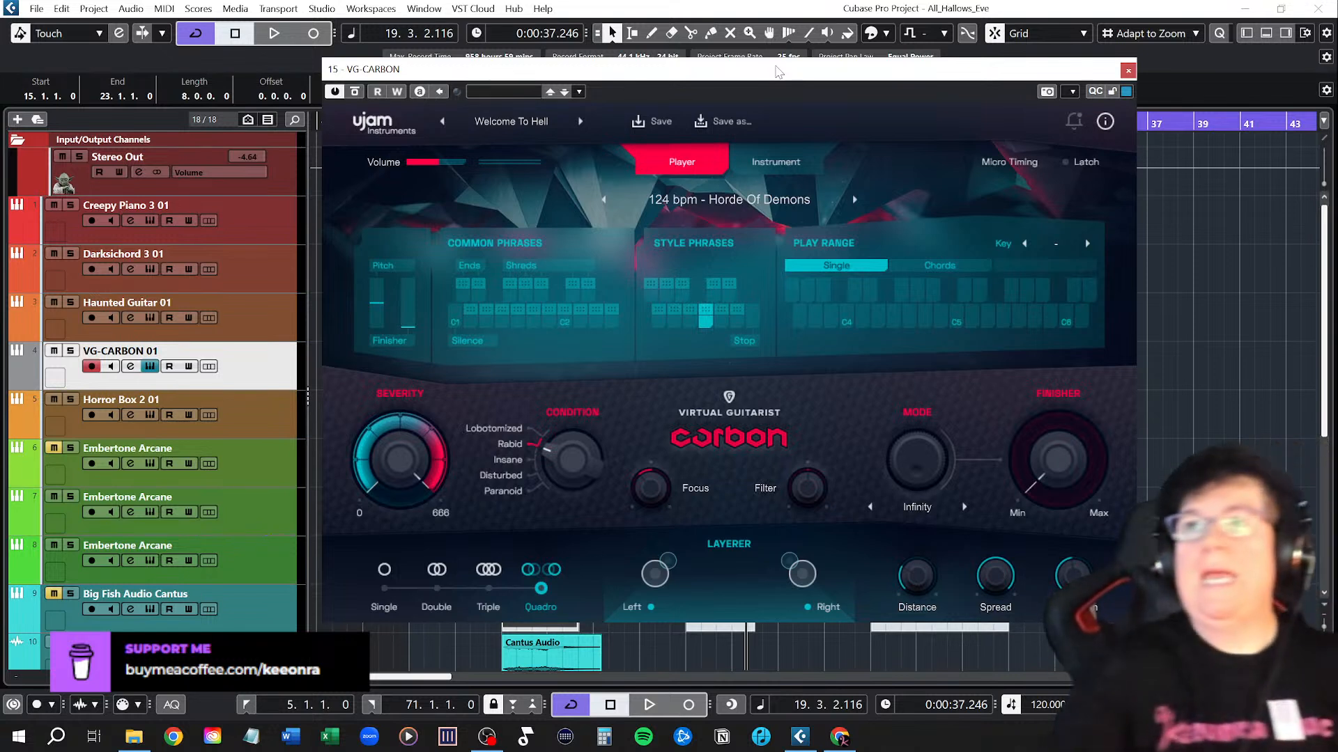
pyautogui.moveTo(696, 73); pyautogui.dragTo(660, 68)
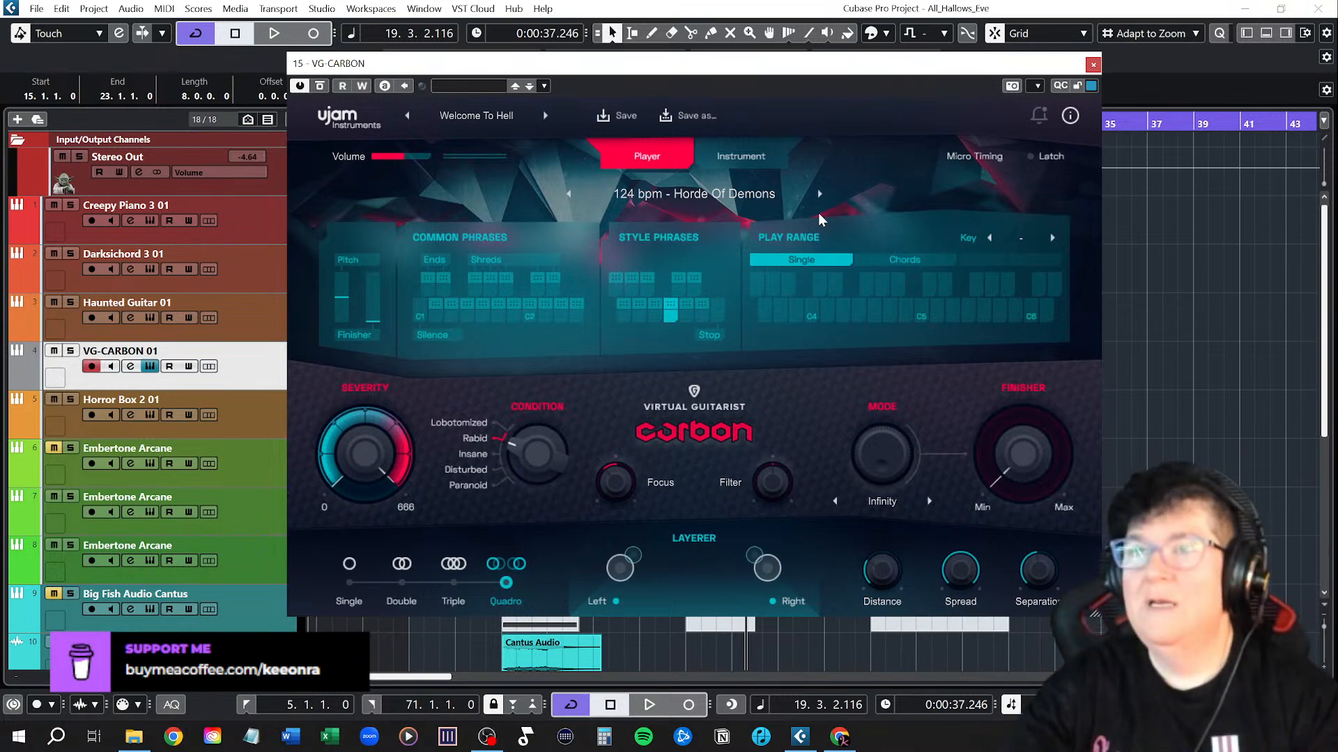
pyautogui.click(1093, 64)
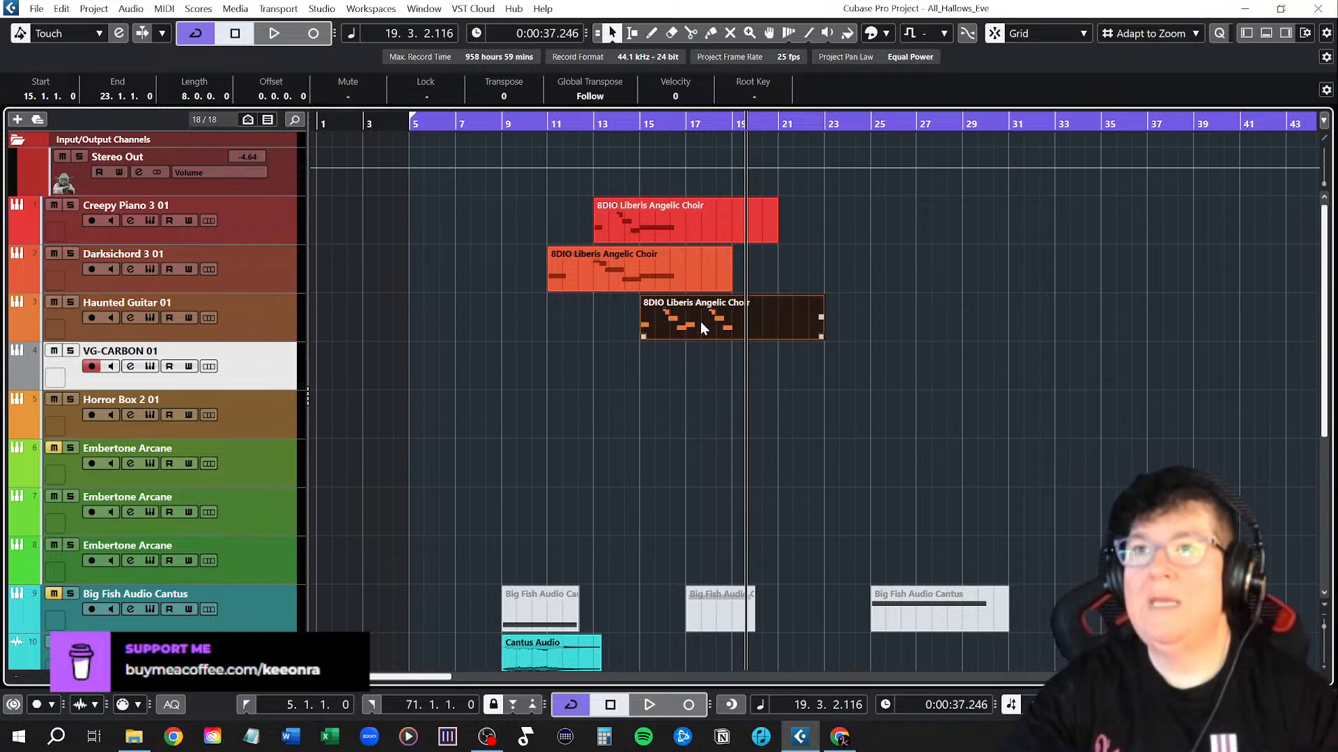
pyautogui.moveTo(700, 321); pyautogui.dragTo(745, 370)
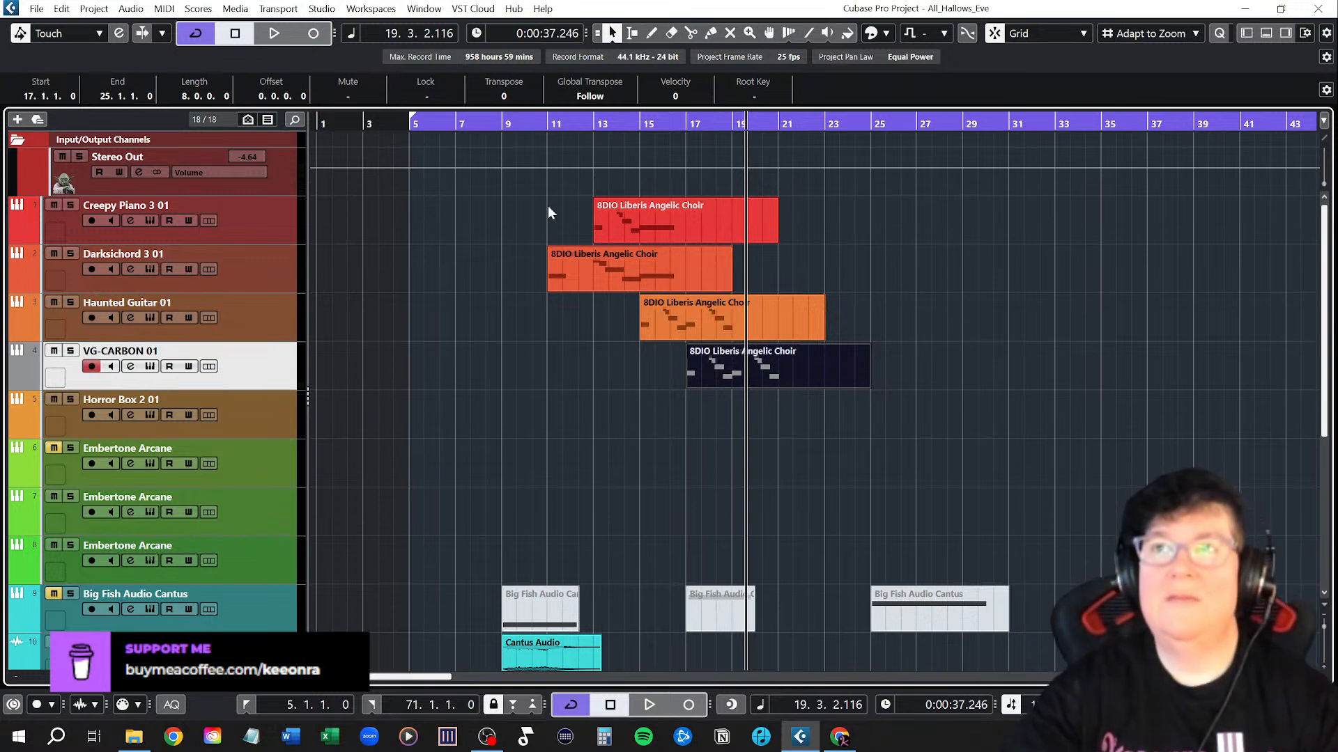
pyautogui.click(683, 124)
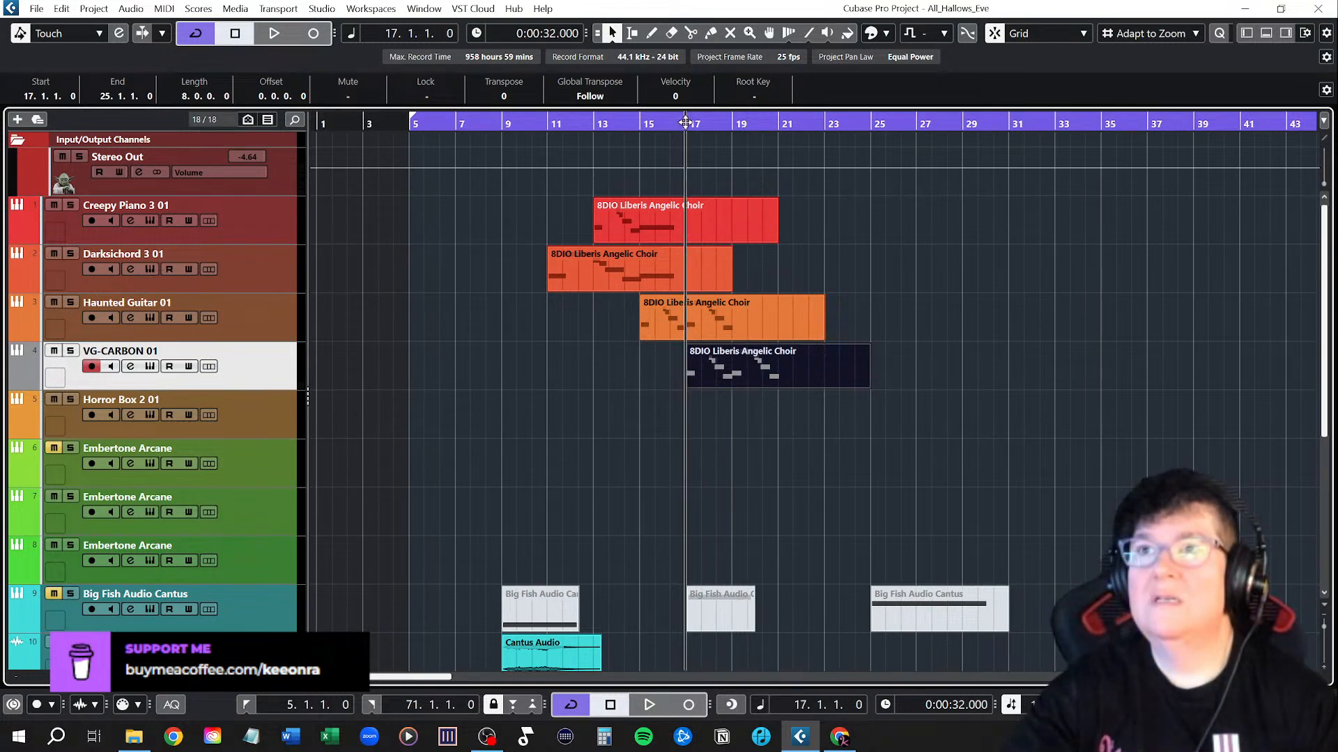
pyautogui.press('space')
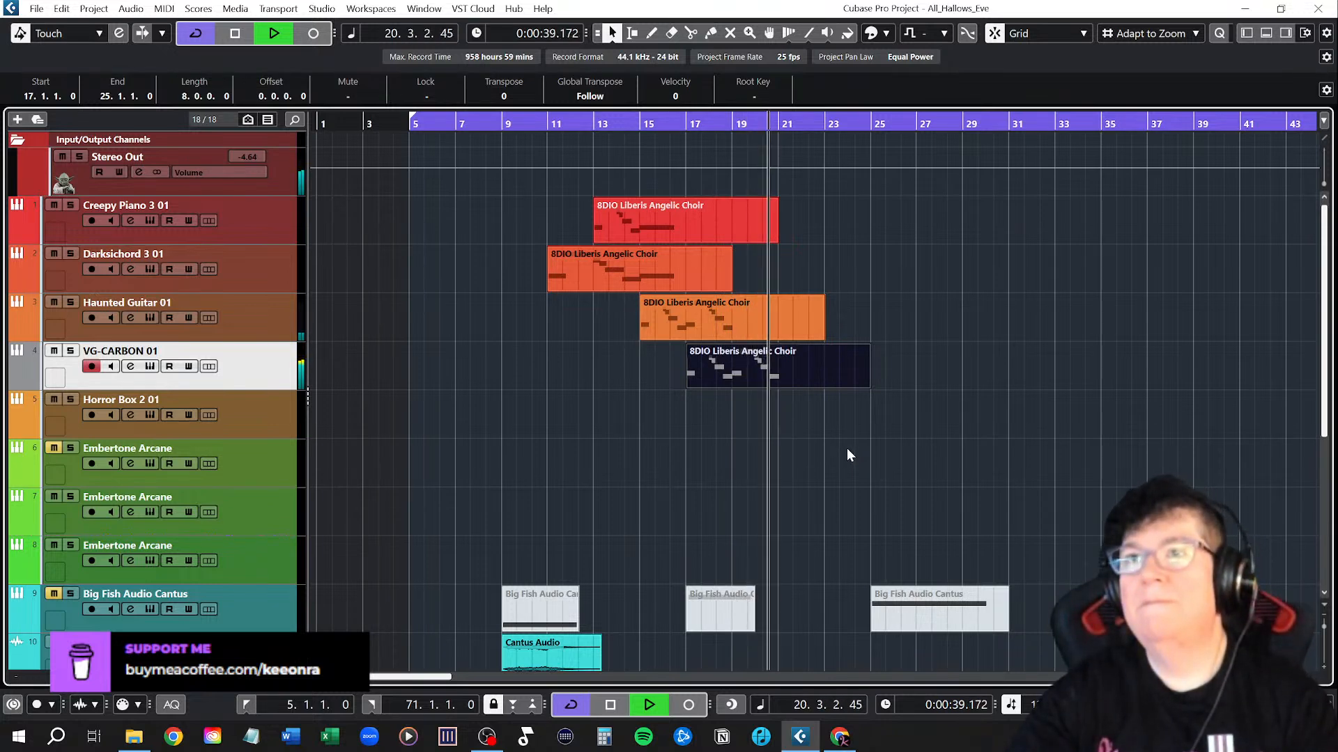
# Transpose all notes of the VG-CARBON part up one octave in the Key Editor
pyautogui.doubleClick(728, 375)
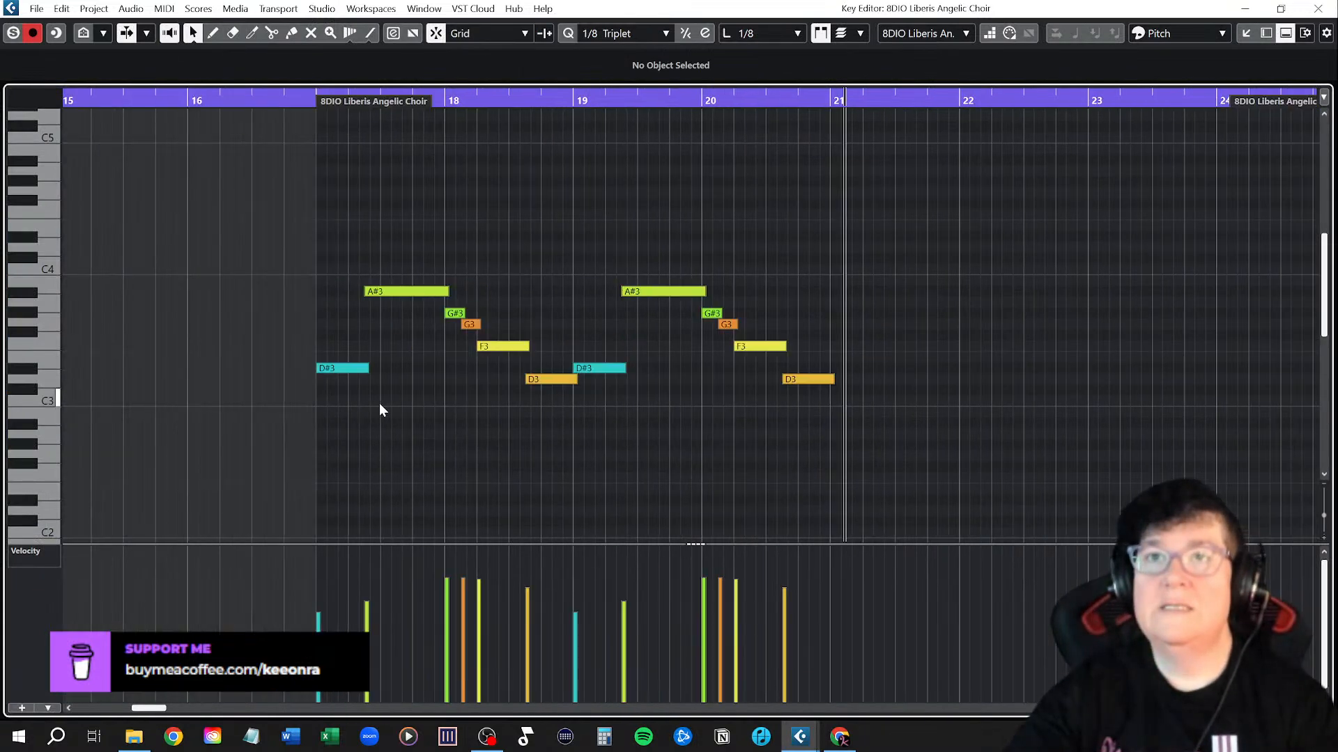
pyautogui.moveTo(324, 199); pyautogui.dragTo(862, 462)
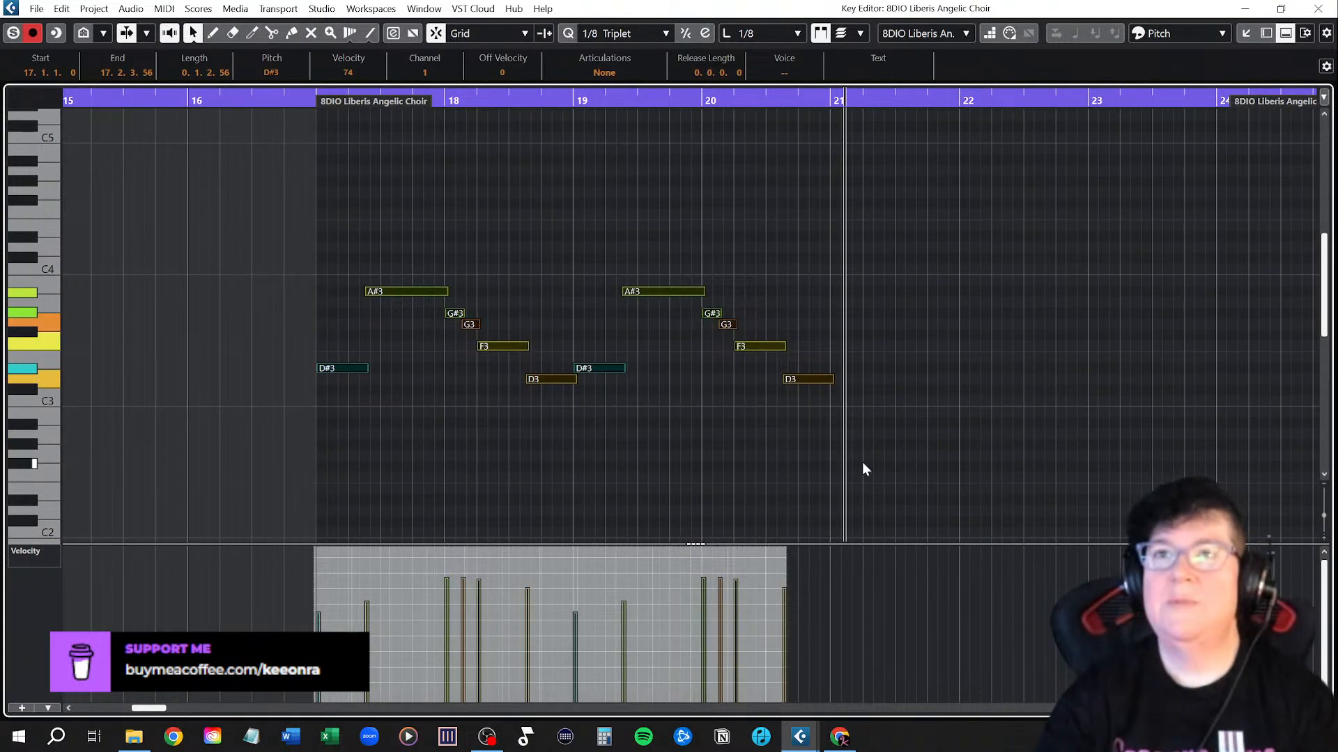
pyautogui.hotkey('shift', 'Up')
pyautogui.scroll(5, 862, 463)
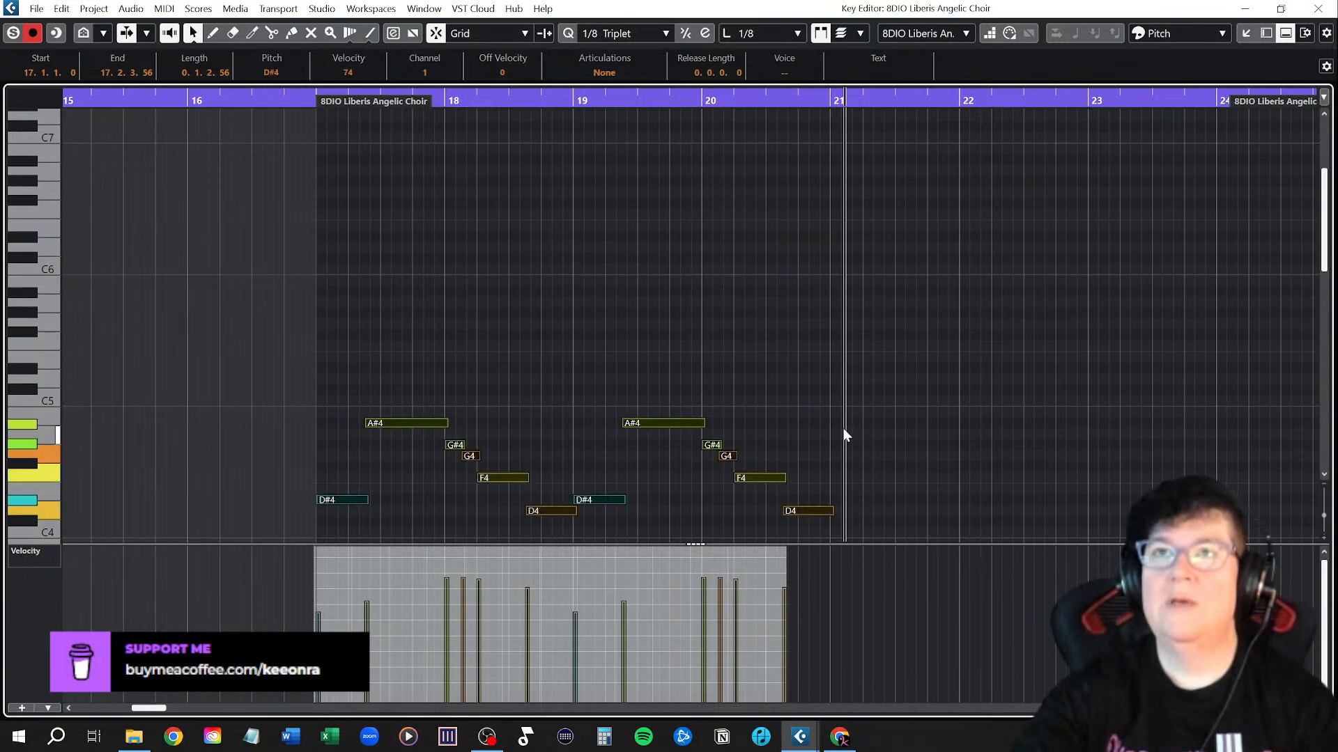
pyautogui.scroll(-2, 845, 439)
# Play the transposed VG-CARBON phrase from bar 17 and audition its first D#4, G#4 and F4 notes individually
pyautogui.click(317, 103)
pyautogui.press('space')
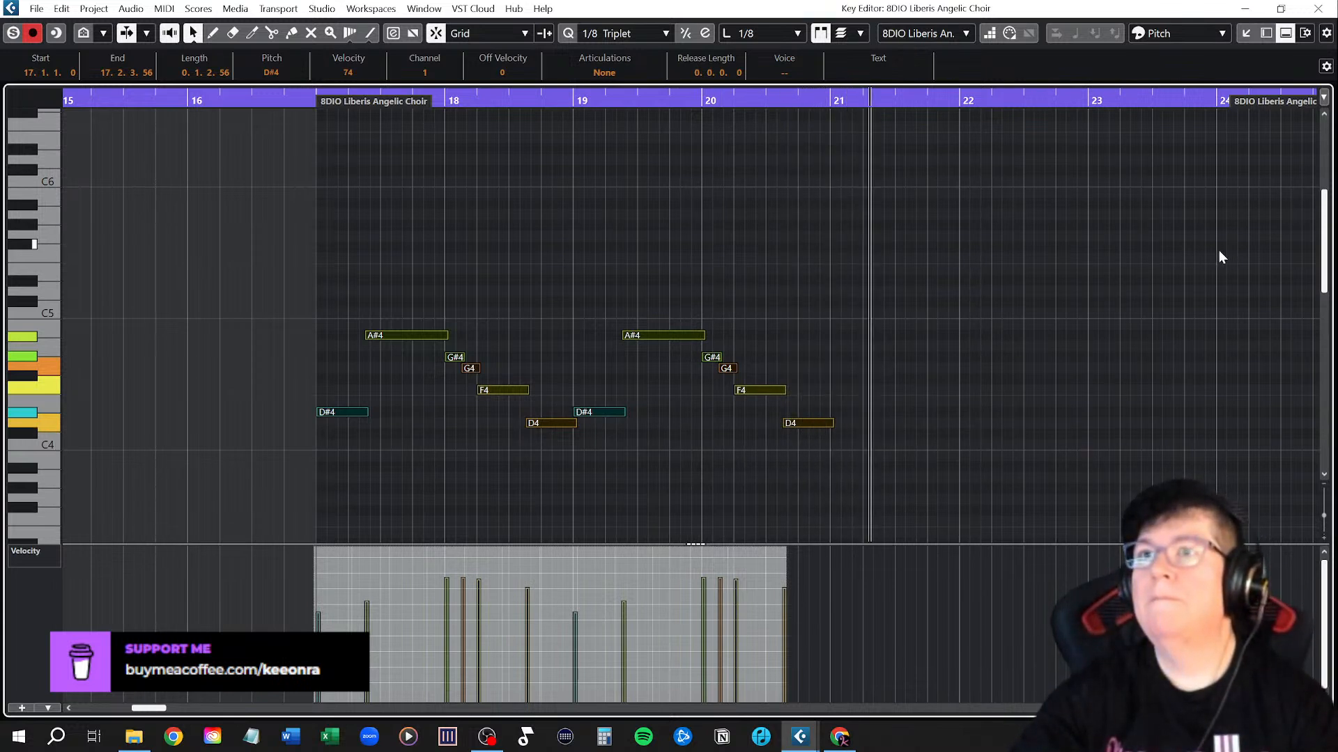
pyautogui.moveTo(345, 409); pyautogui.dragTo(347, 412)
pyautogui.click(449, 356)
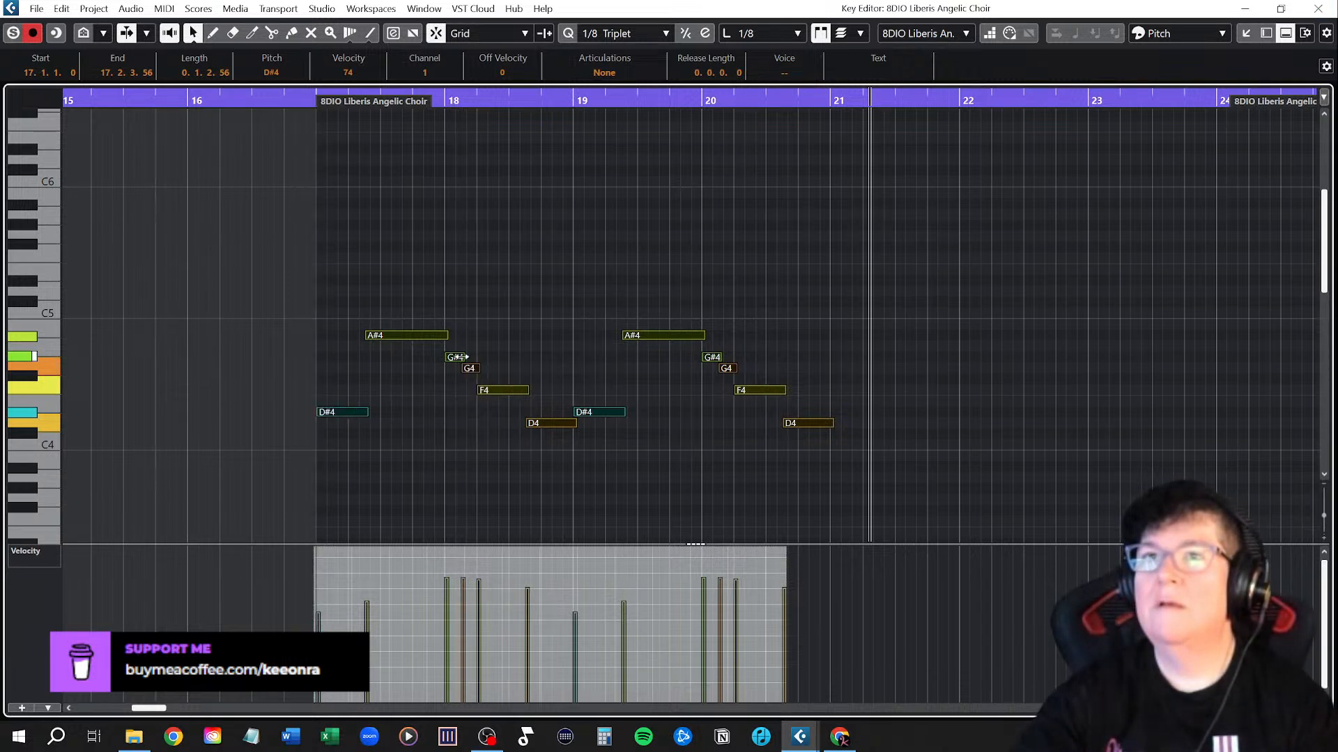
pyautogui.click(500, 391)
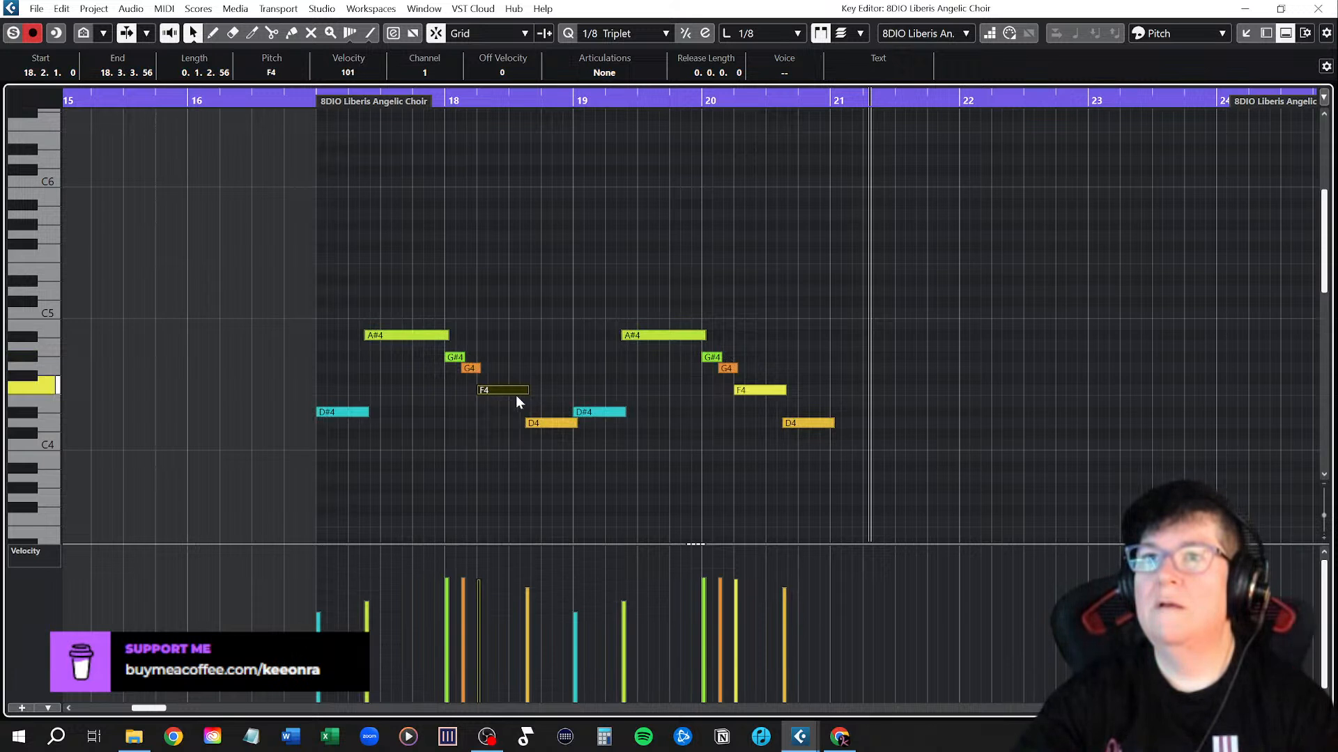
# Audition the first D4 and second D#4 notes of the VG-CARBON phrase, close the Key Editor and deselect the part
pyautogui.click(558, 424)
pyautogui.click(614, 412)
pyautogui.click(613, 411)
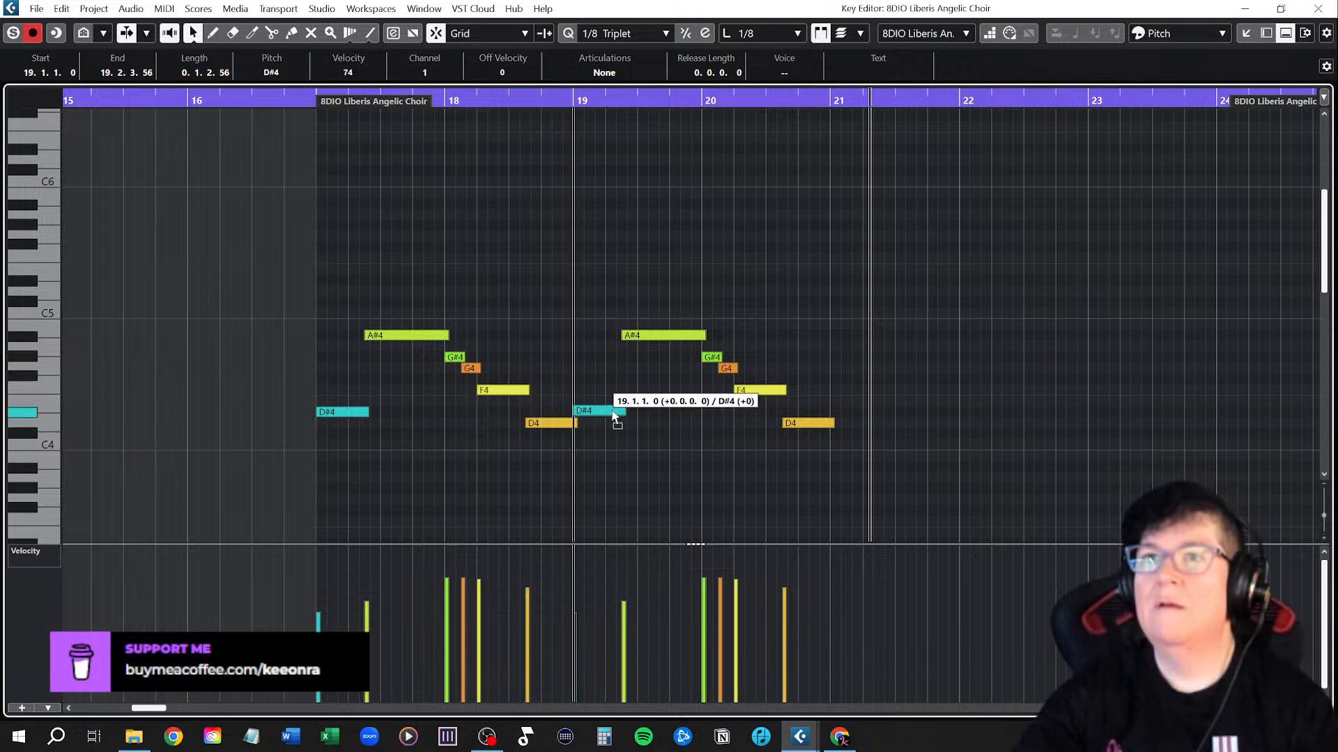
pyautogui.click(670, 462)
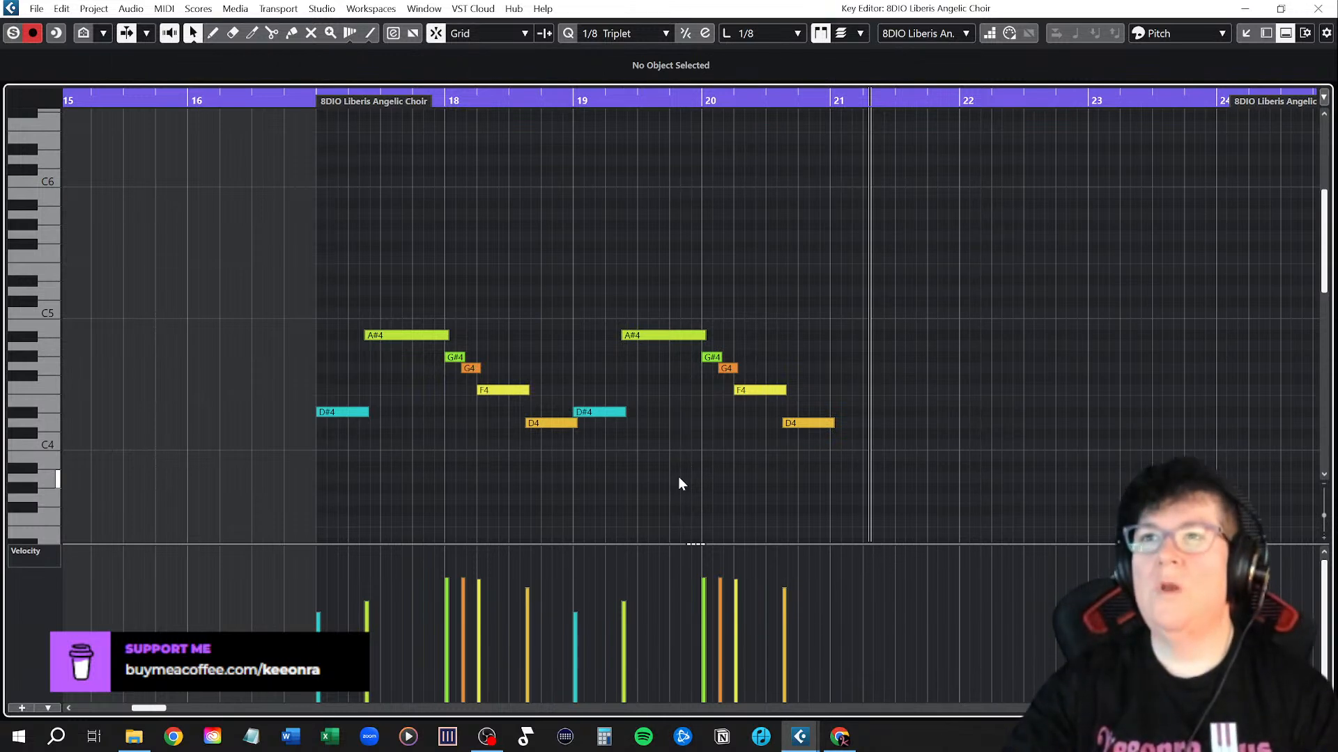
pyautogui.click(1319, 9)
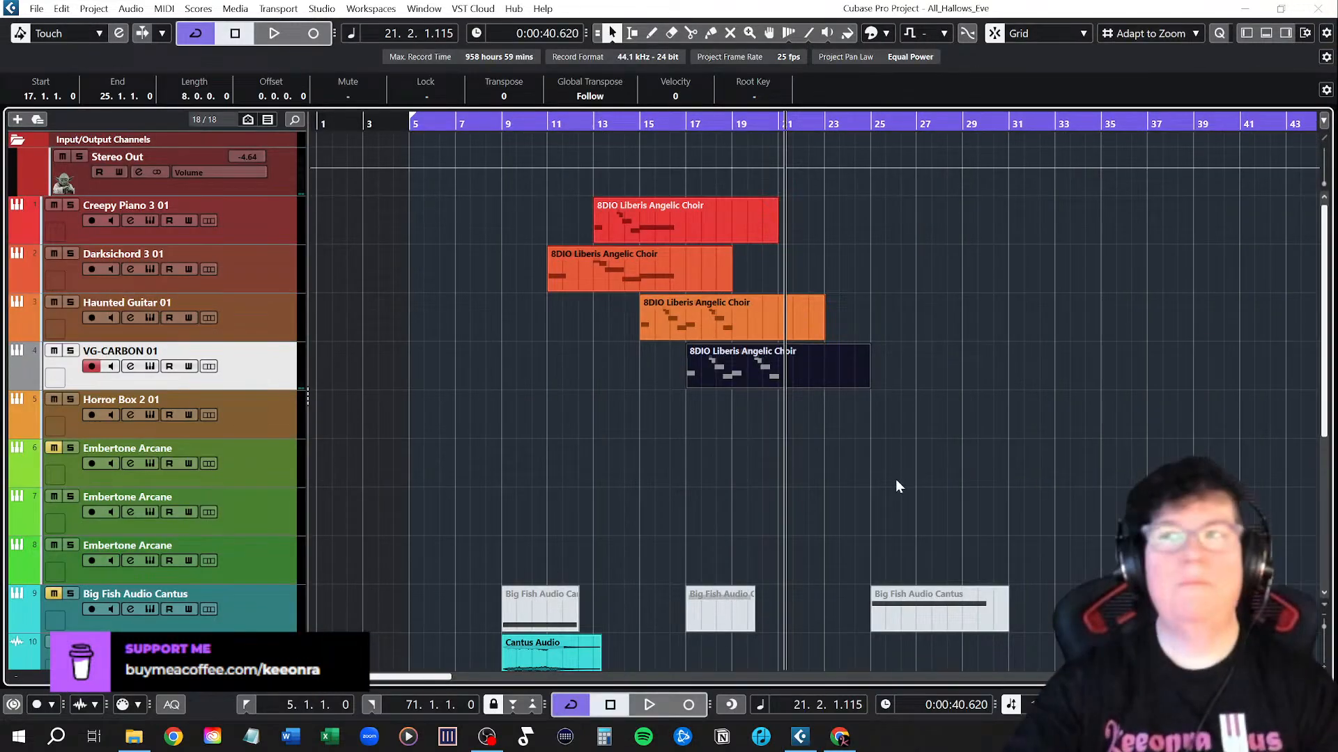
pyautogui.click(878, 473)
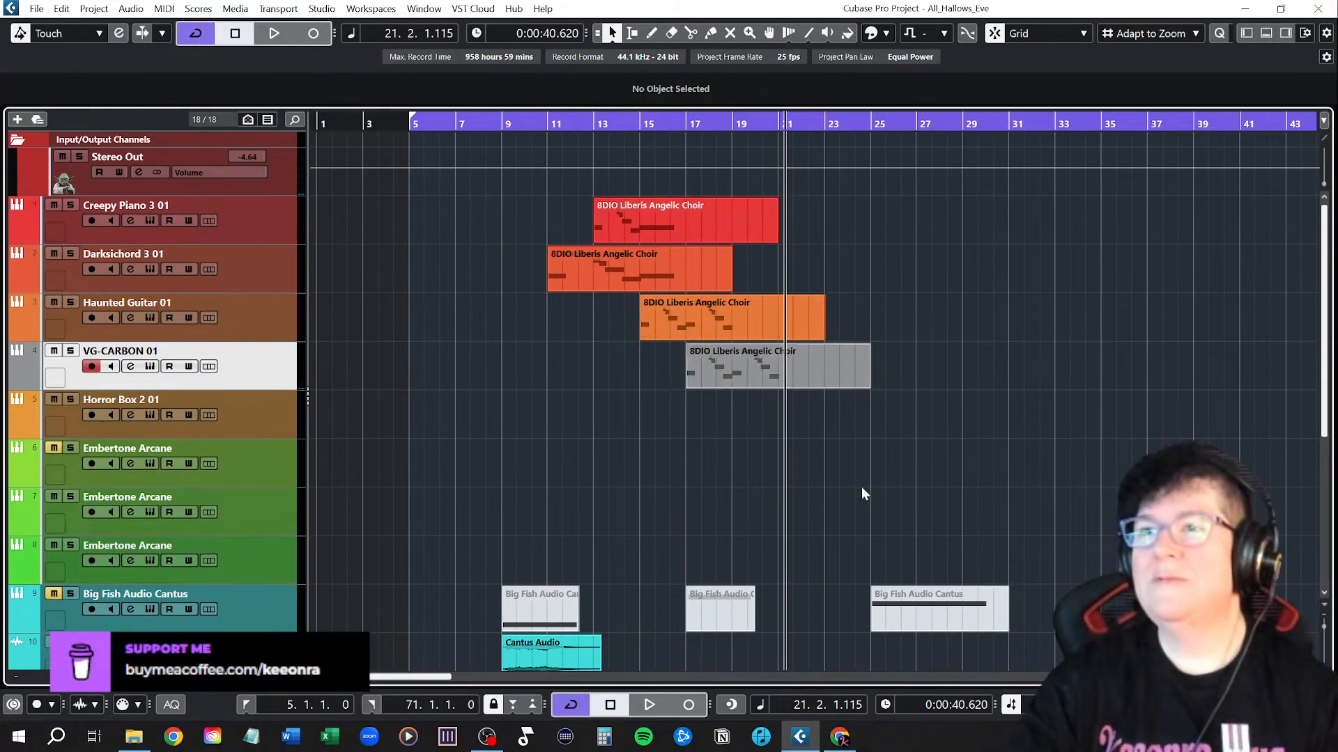
# Add an instrument track with Kontakt 7 below the Spitfire Audio Albion track at the end of the track list
pyautogui.scroll(-2, 861, 488)
pyautogui.scroll(3, 863, 490)
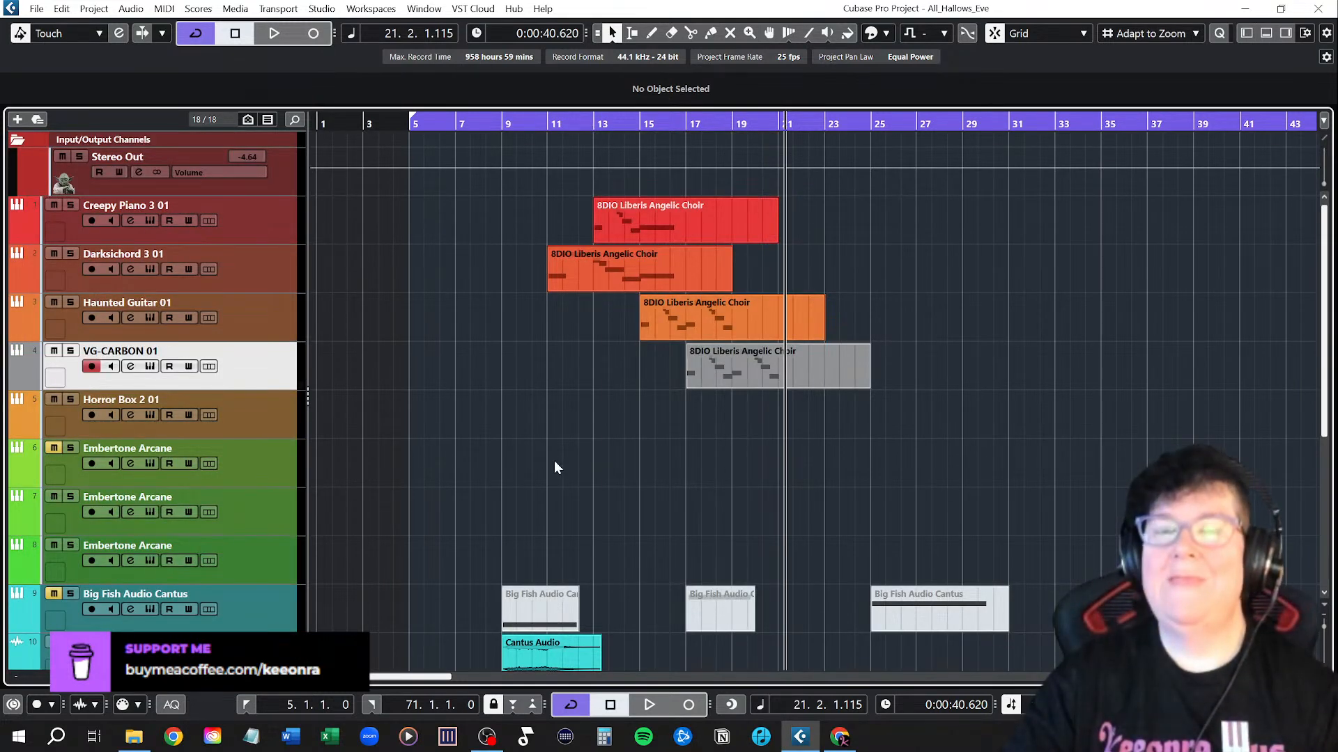
pyautogui.scroll(-5, 495, 471)
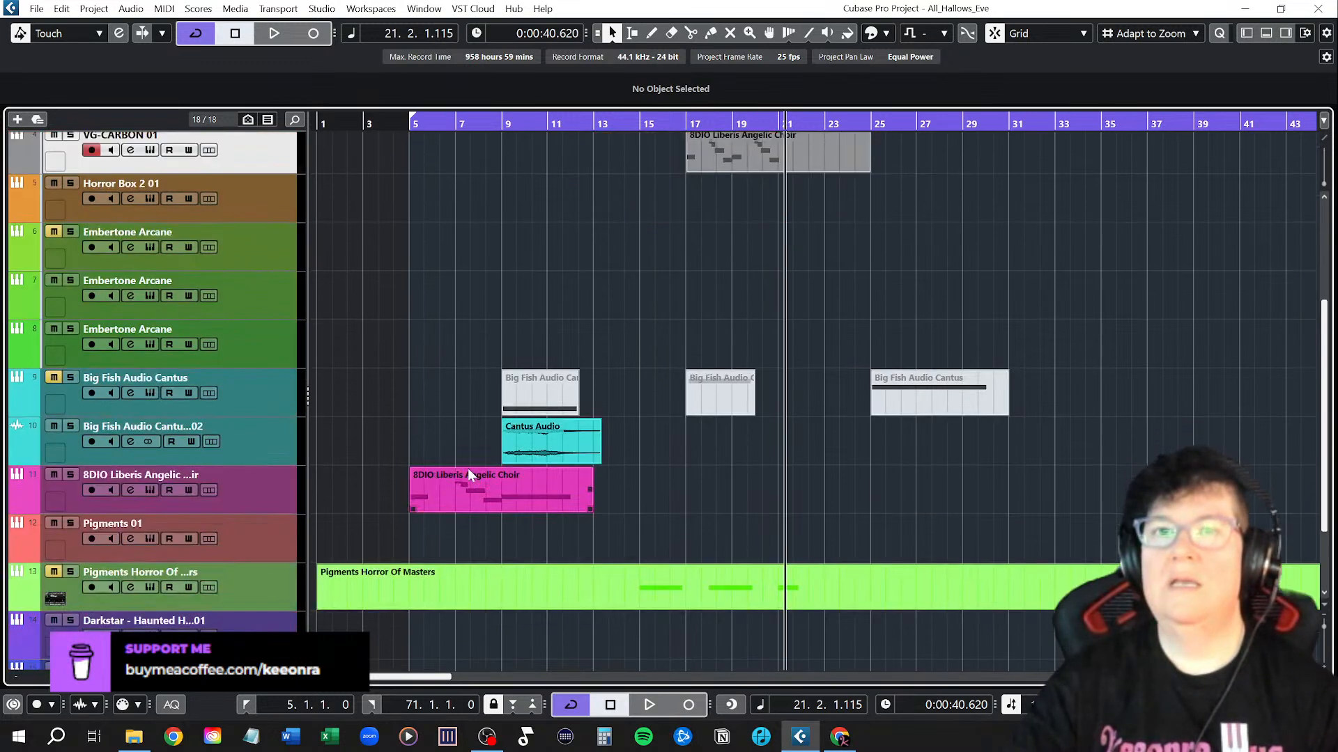
pyautogui.scroll(-3, 469, 472)
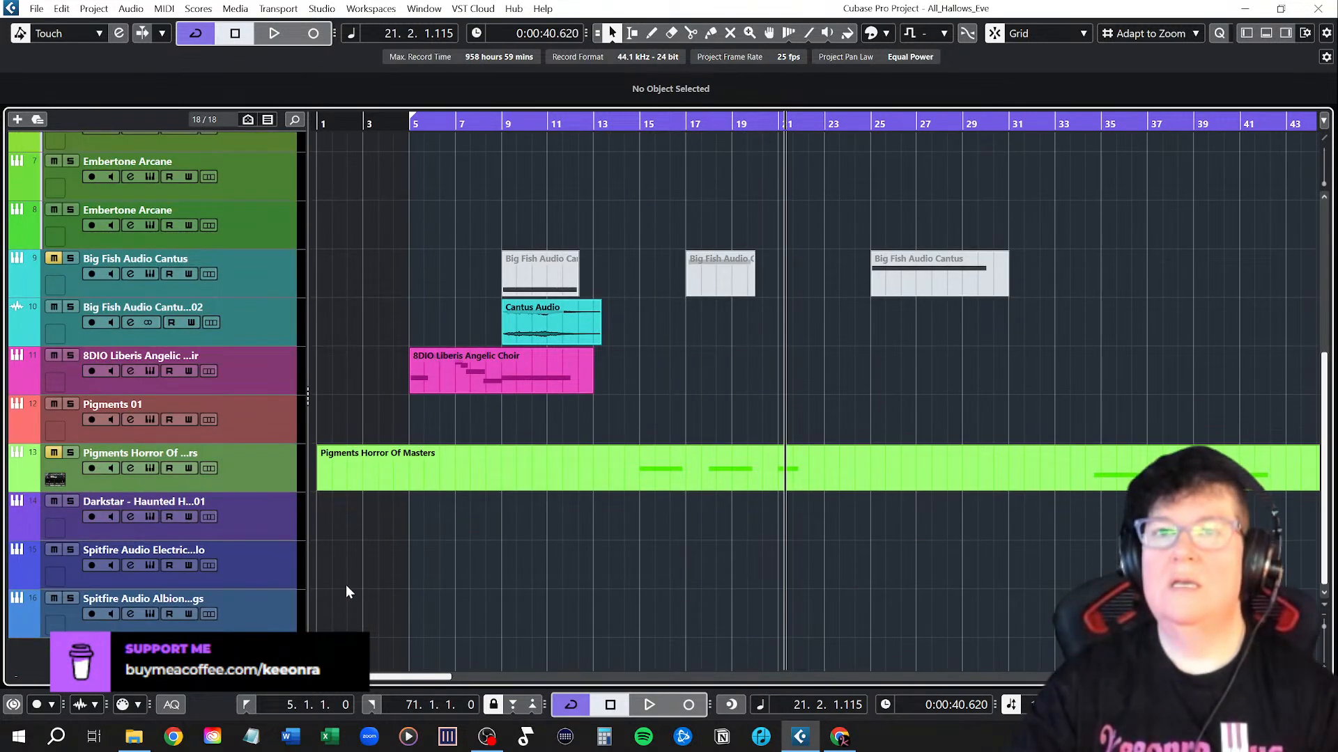
pyautogui.rightClick(260, 623)
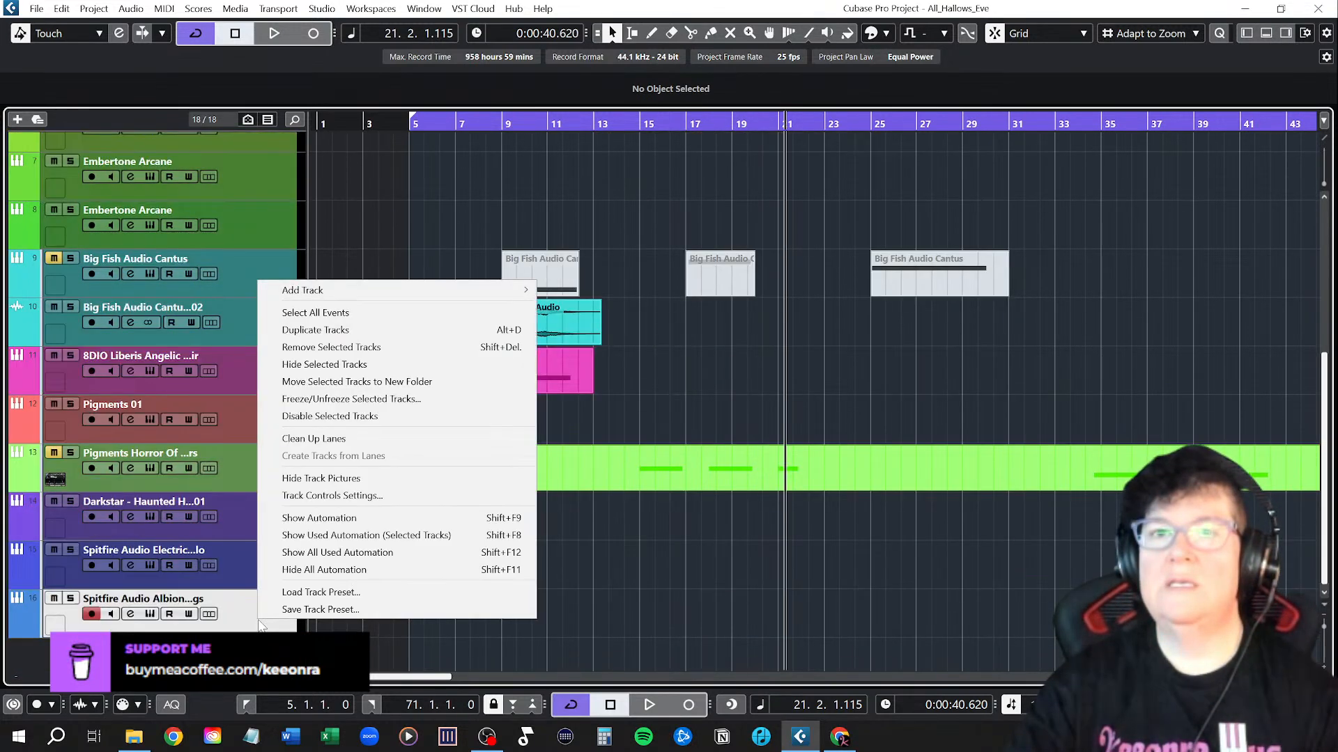
pyautogui.moveTo(333, 291)
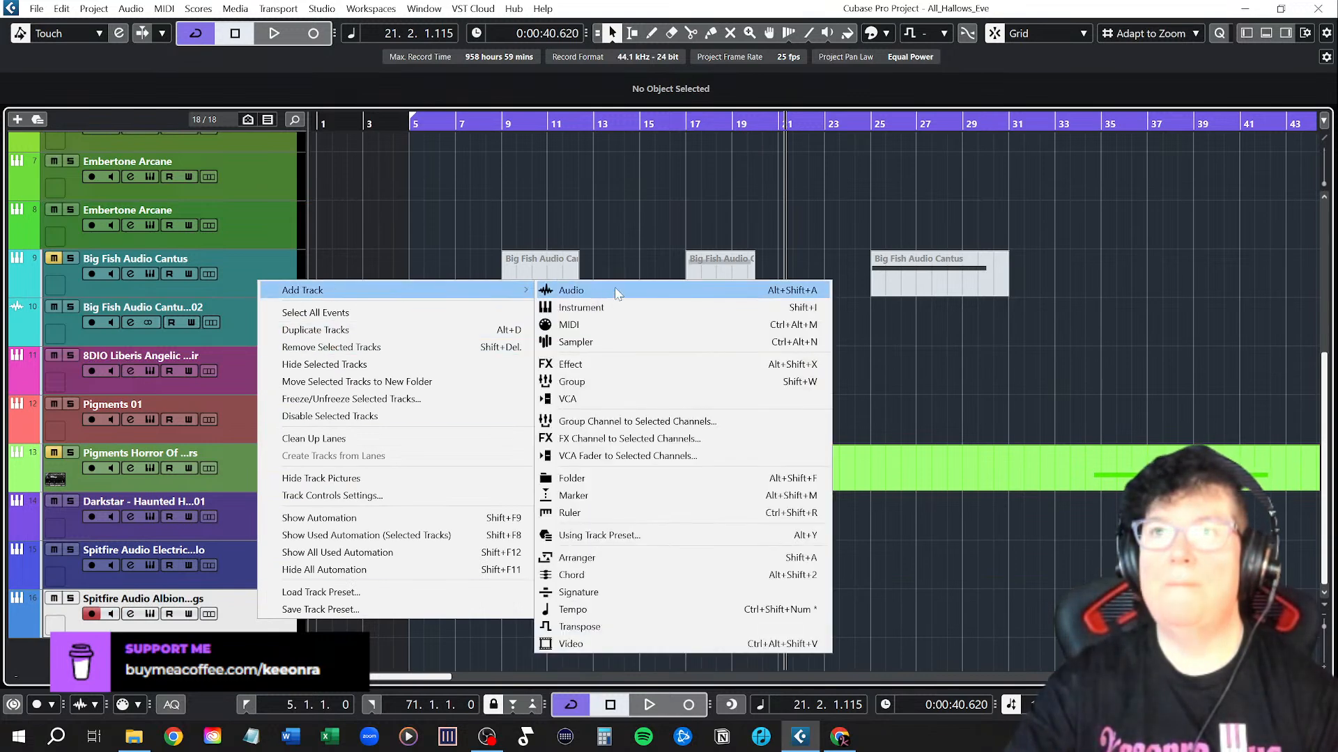
pyautogui.click(604, 306)
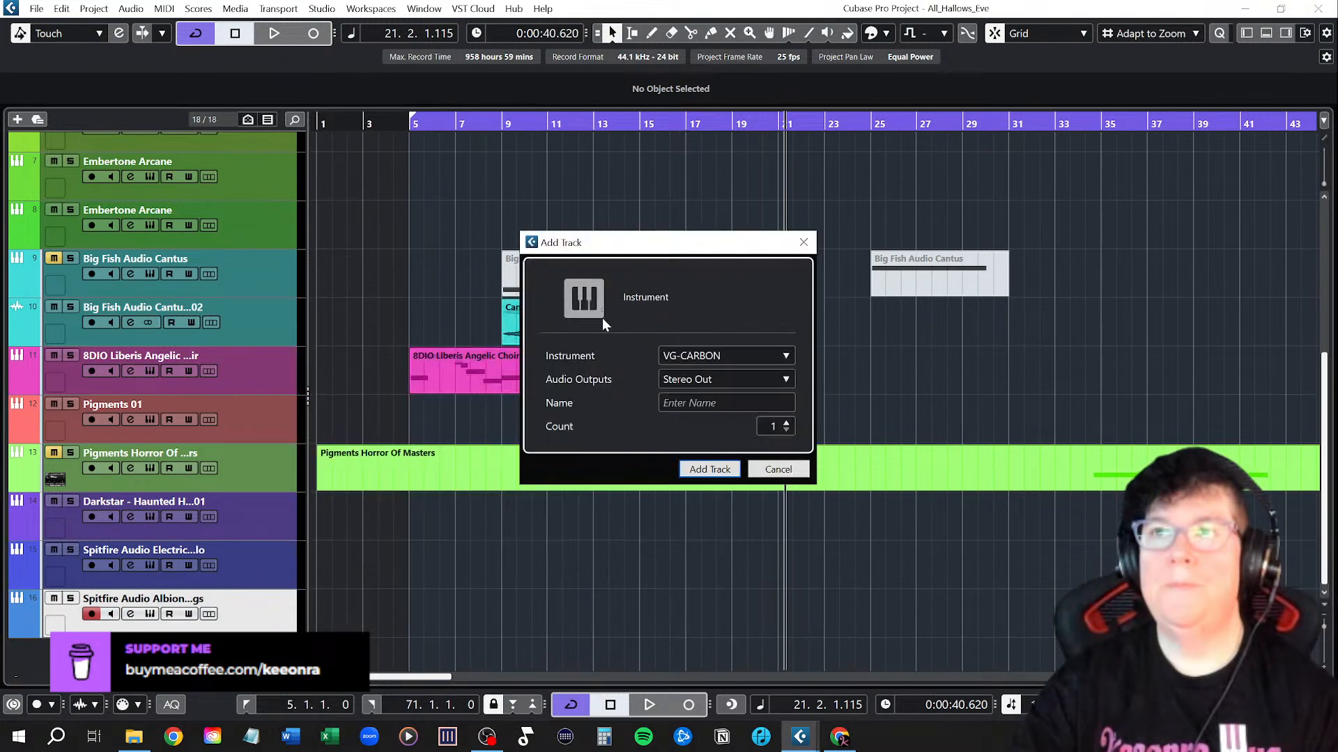
pyautogui.click(719, 355)
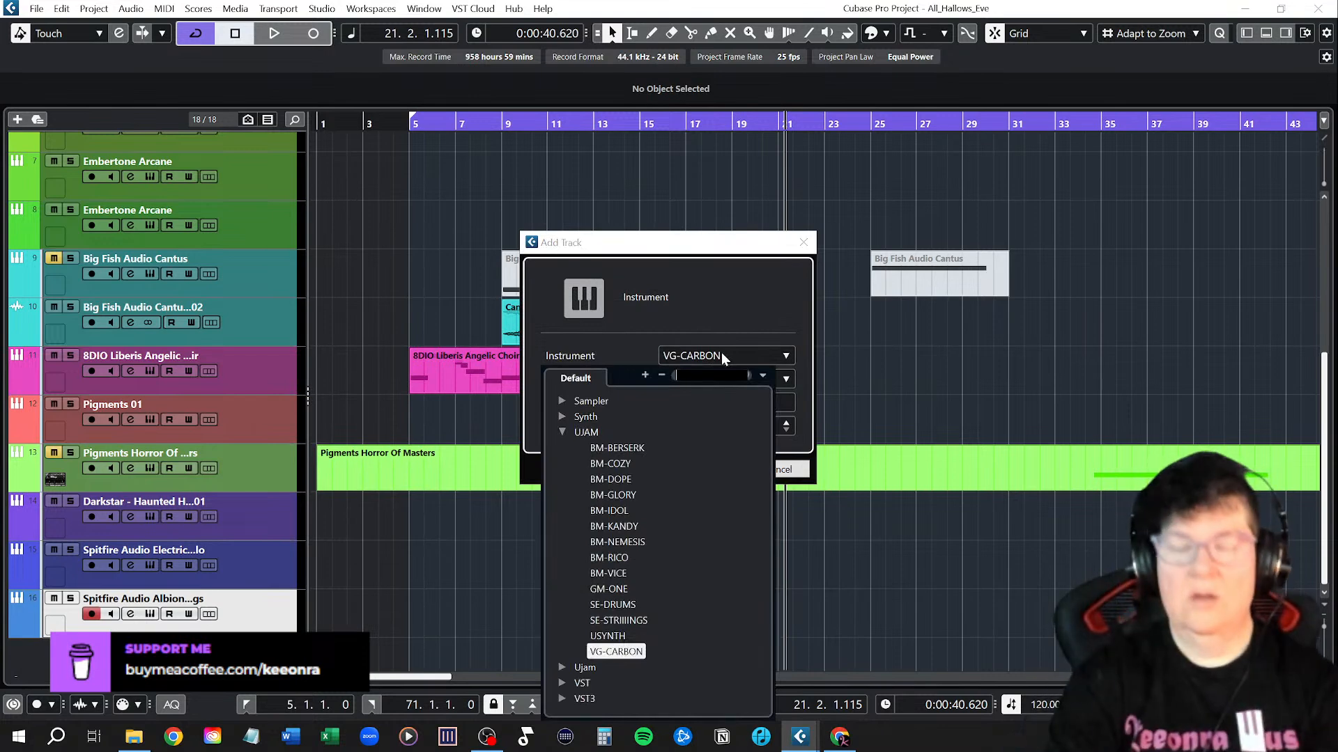
pyautogui.write('kon')
pyautogui.click(610, 453)
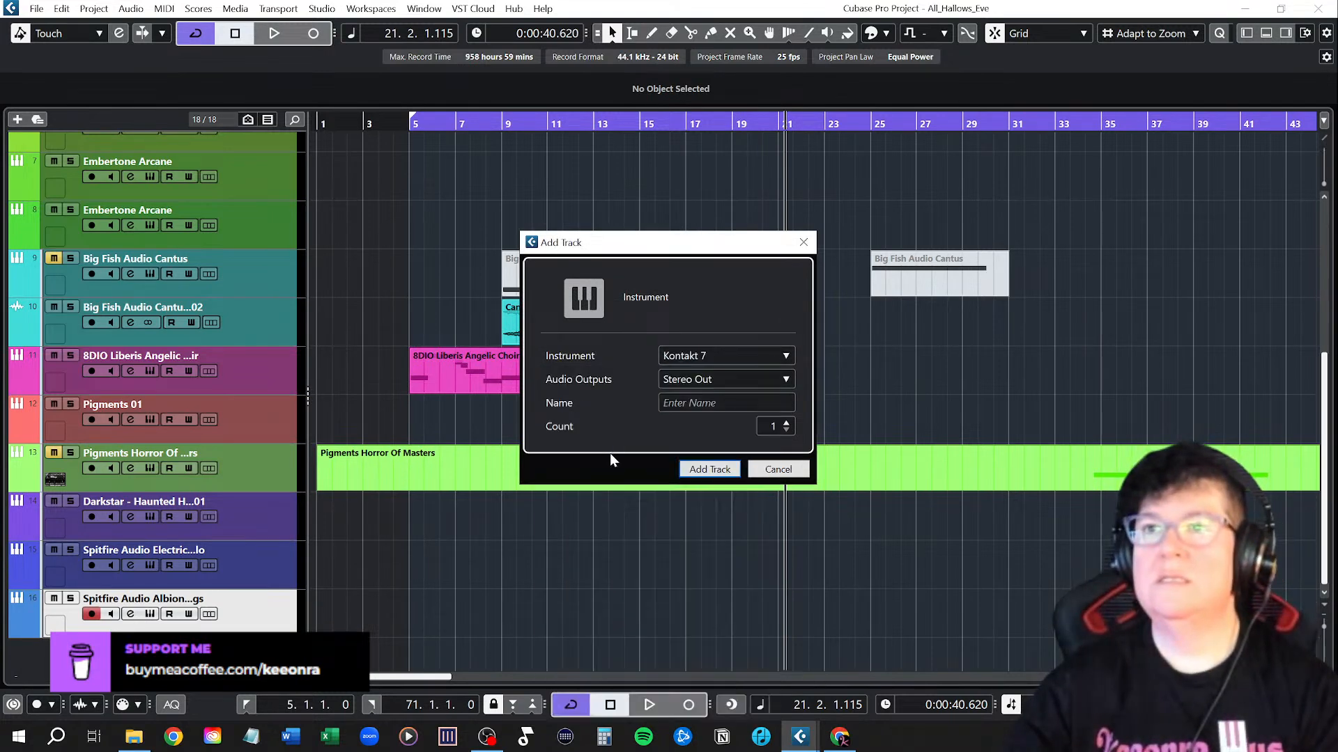
pyautogui.click(710, 469)
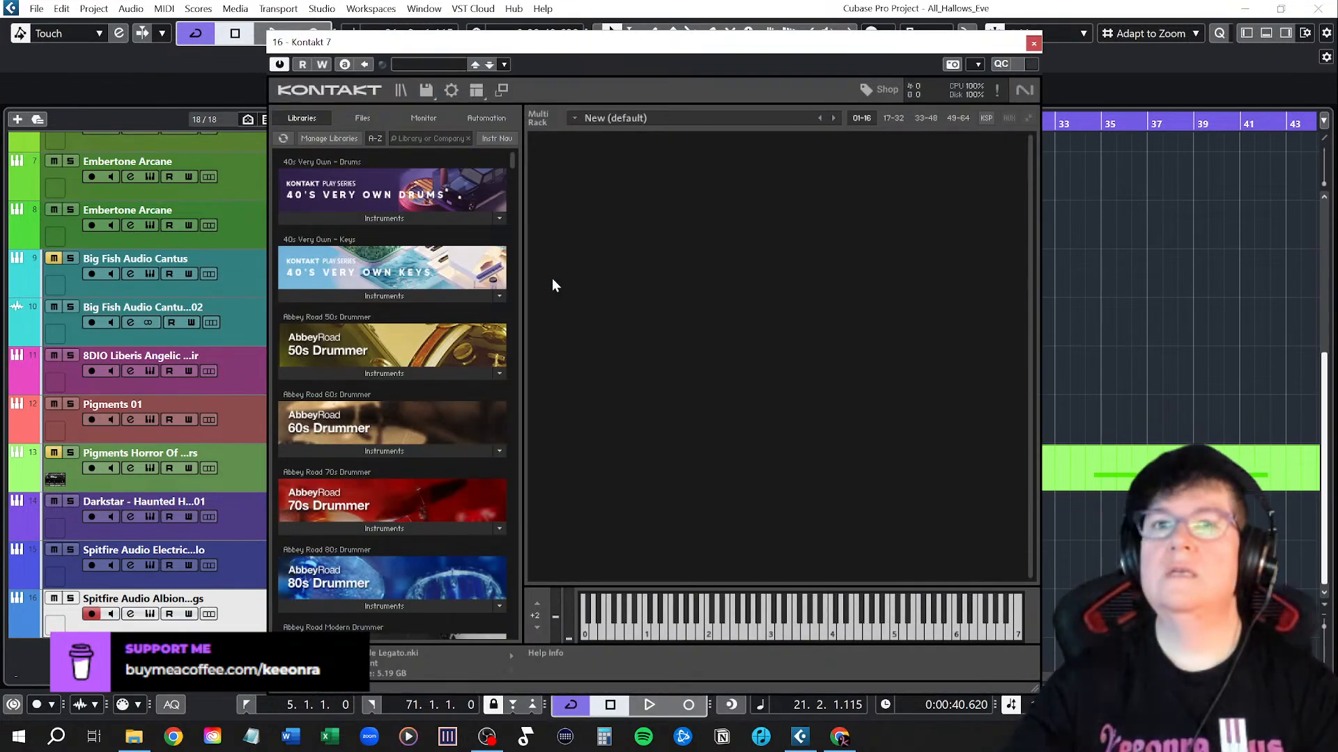
# Find the Damage 2 library in Kontakt and load the D2 Loop Designer instrument
pyautogui.write('dama')
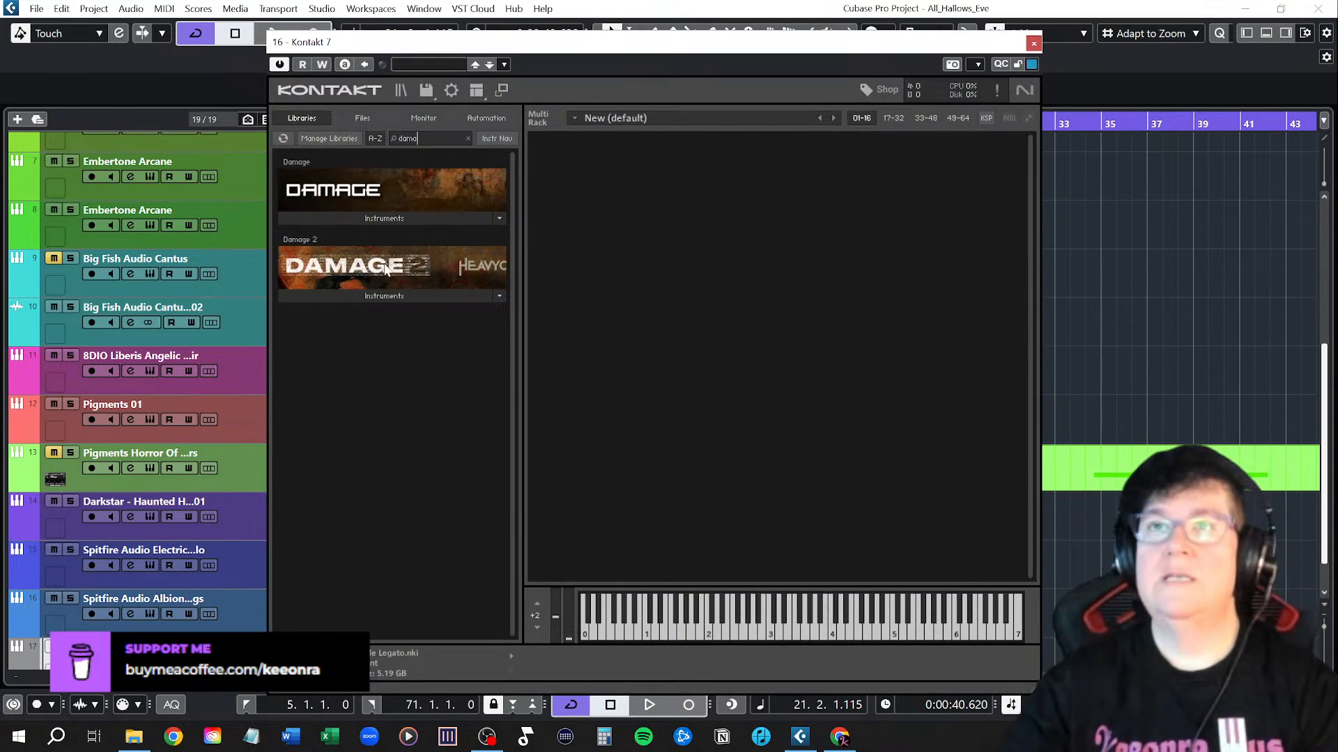
pyautogui.click(399, 295)
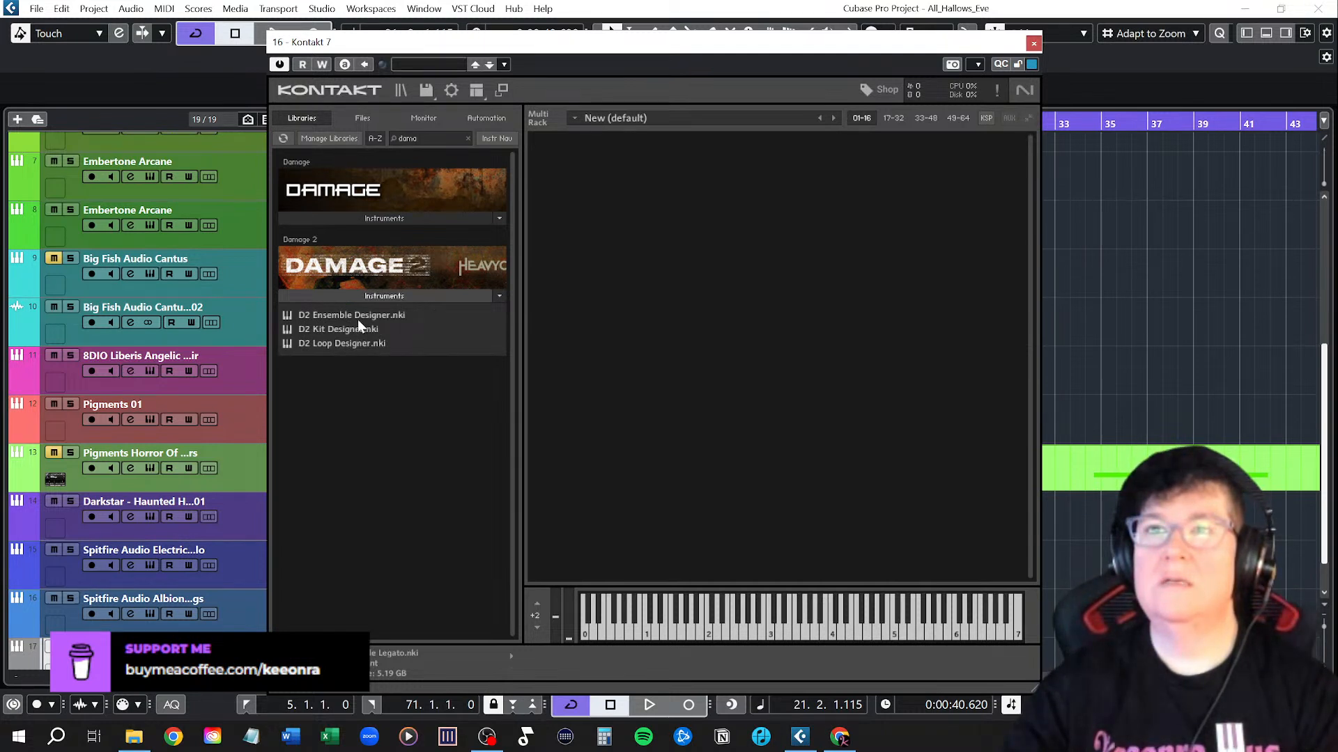
pyautogui.click(357, 342)
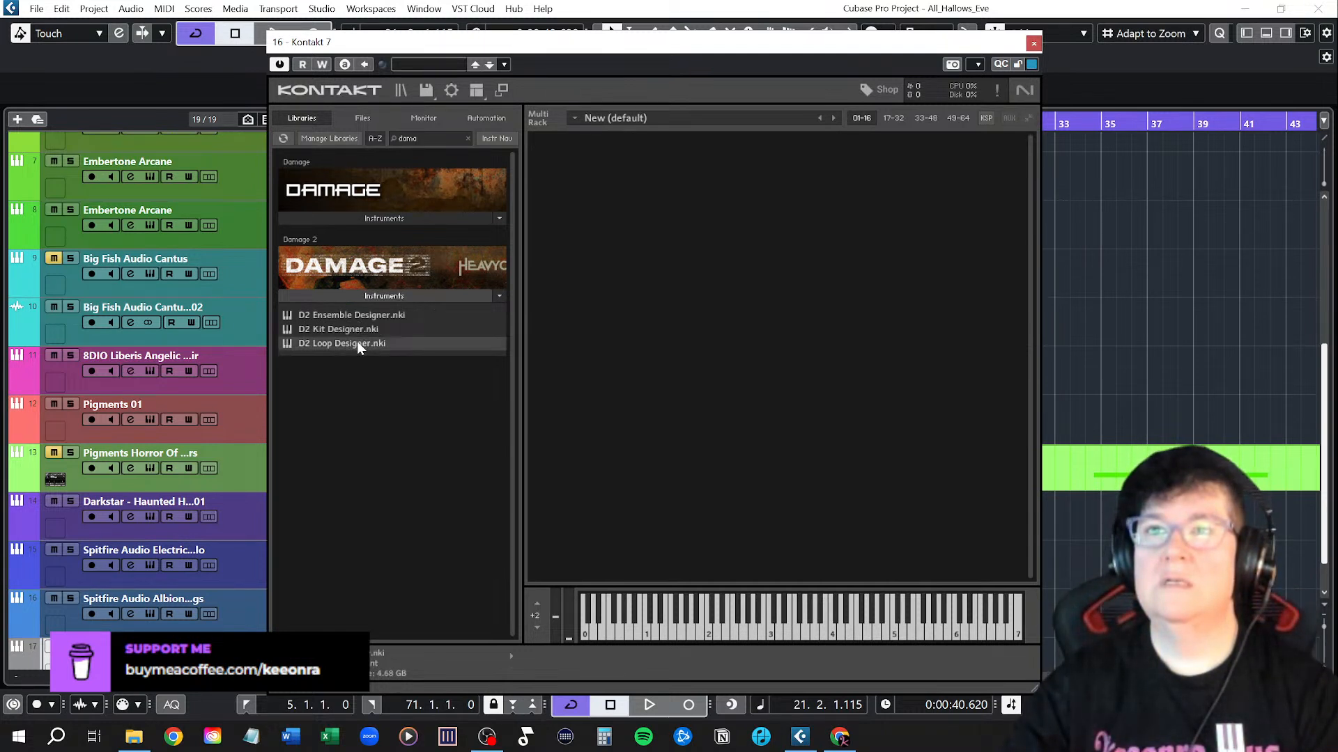
pyautogui.moveTo(356, 343); pyautogui.dragTo(673, 280)
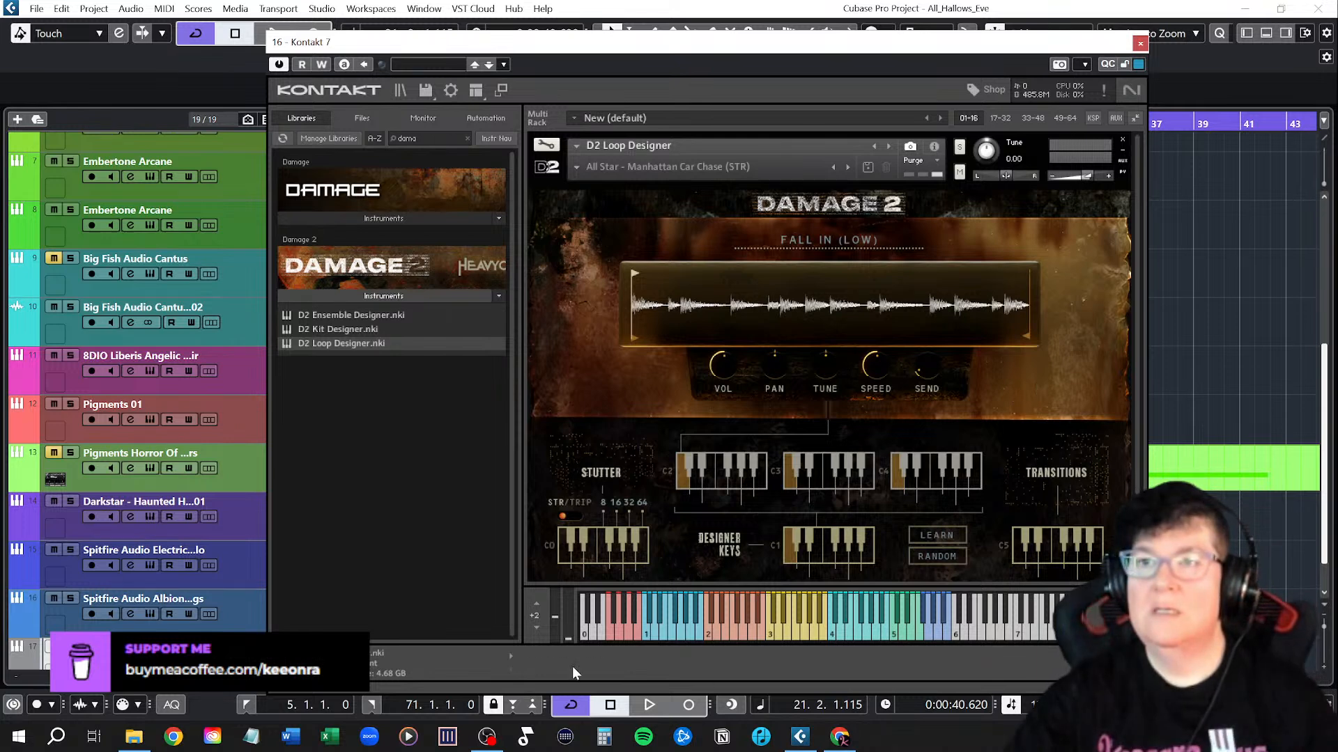
# Audition the Damage 2 loops and record the Sneak and Show (Low) loop on the Kontakt 7 track from bar 17
pyautogui.moveTo(1090, 174)
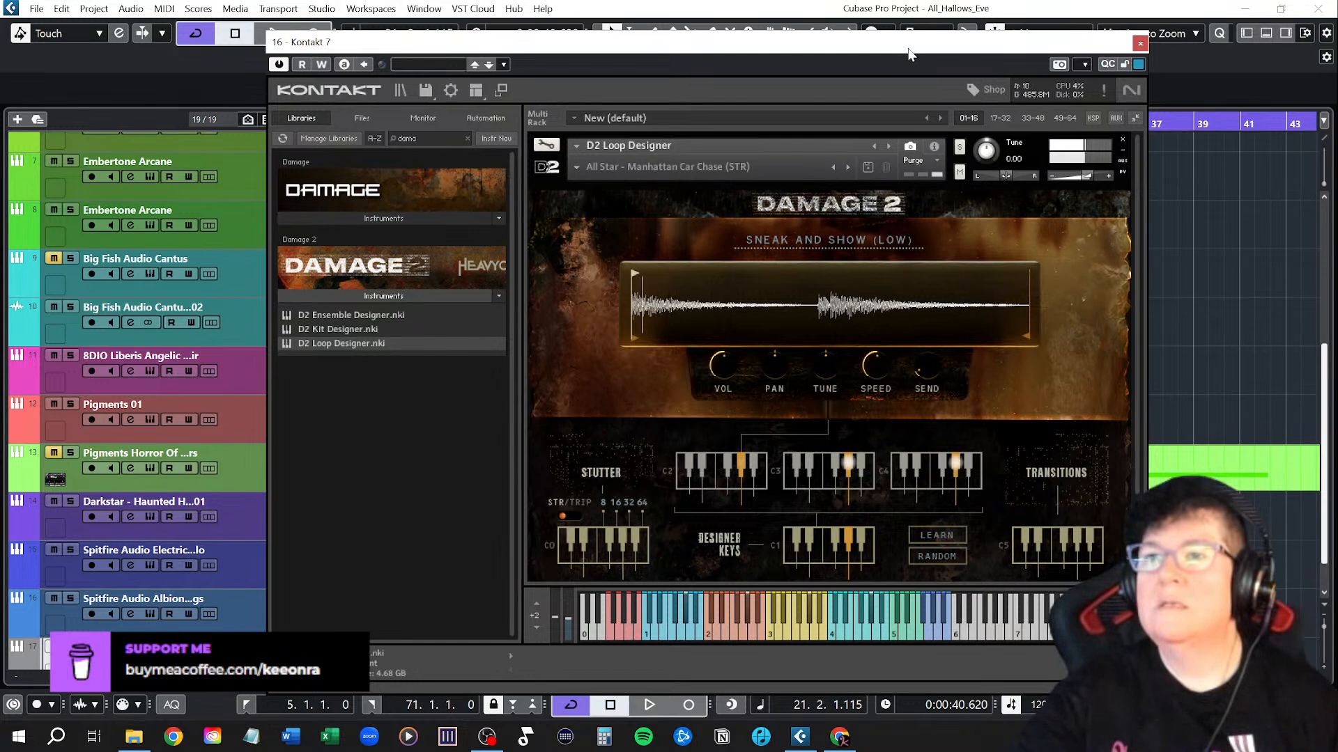
pyautogui.moveTo(924, 50); pyautogui.dragTo(606, 445)
pyautogui.scroll(5, 529, 299)
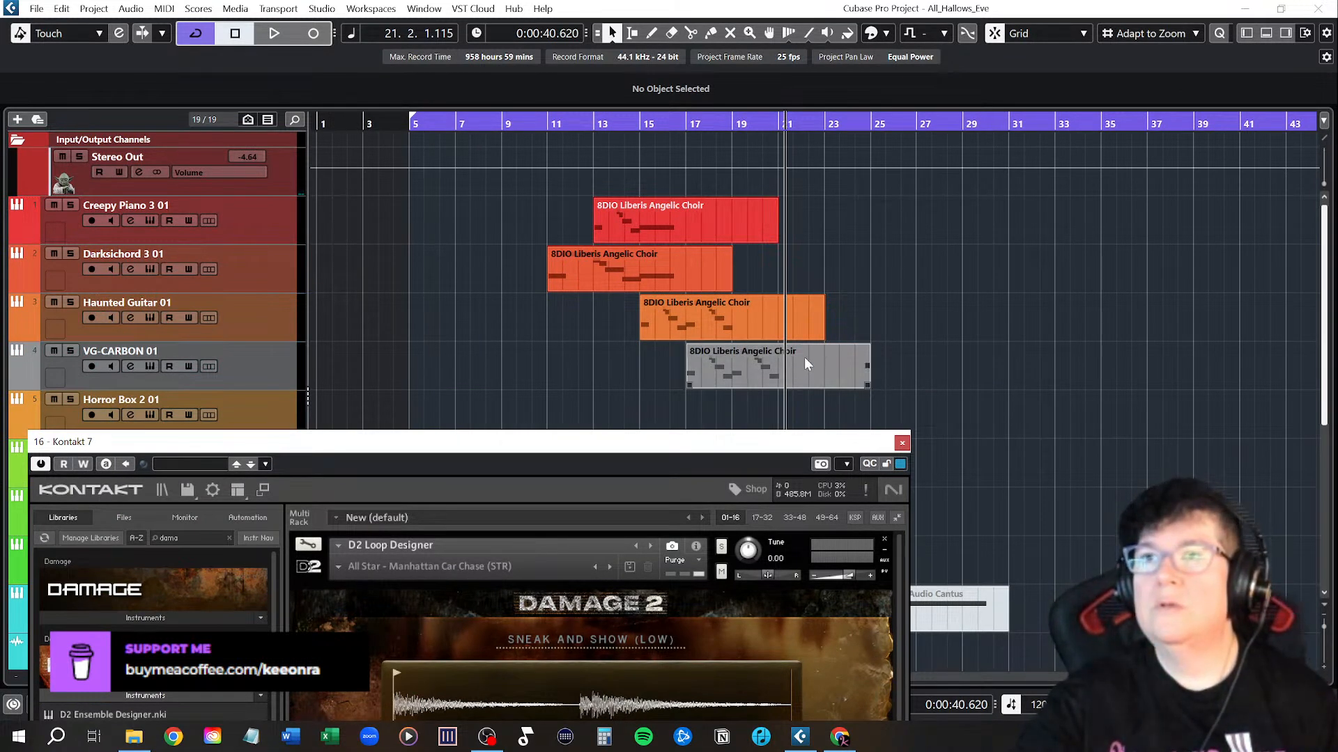
pyautogui.click(687, 124)
pyautogui.moveTo(626, 442); pyautogui.dragTo(716, 23)
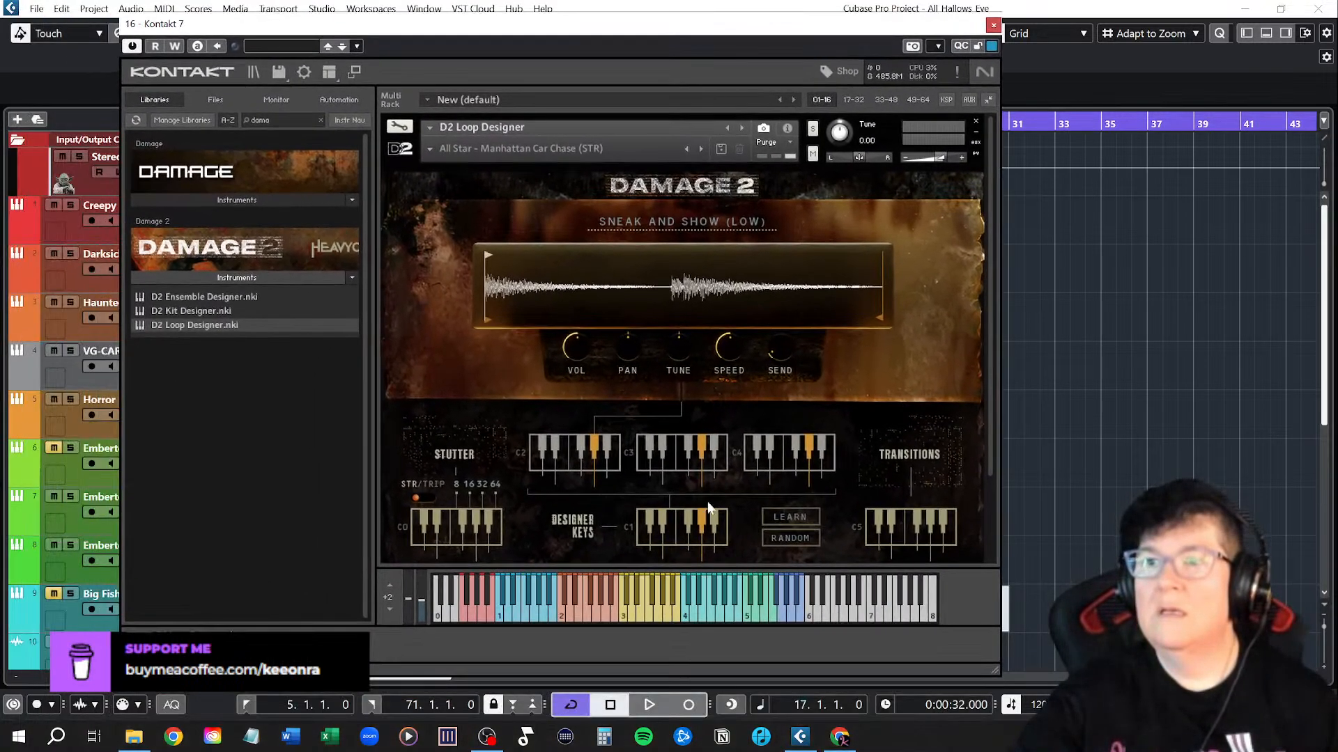
pyautogui.click(688, 706)
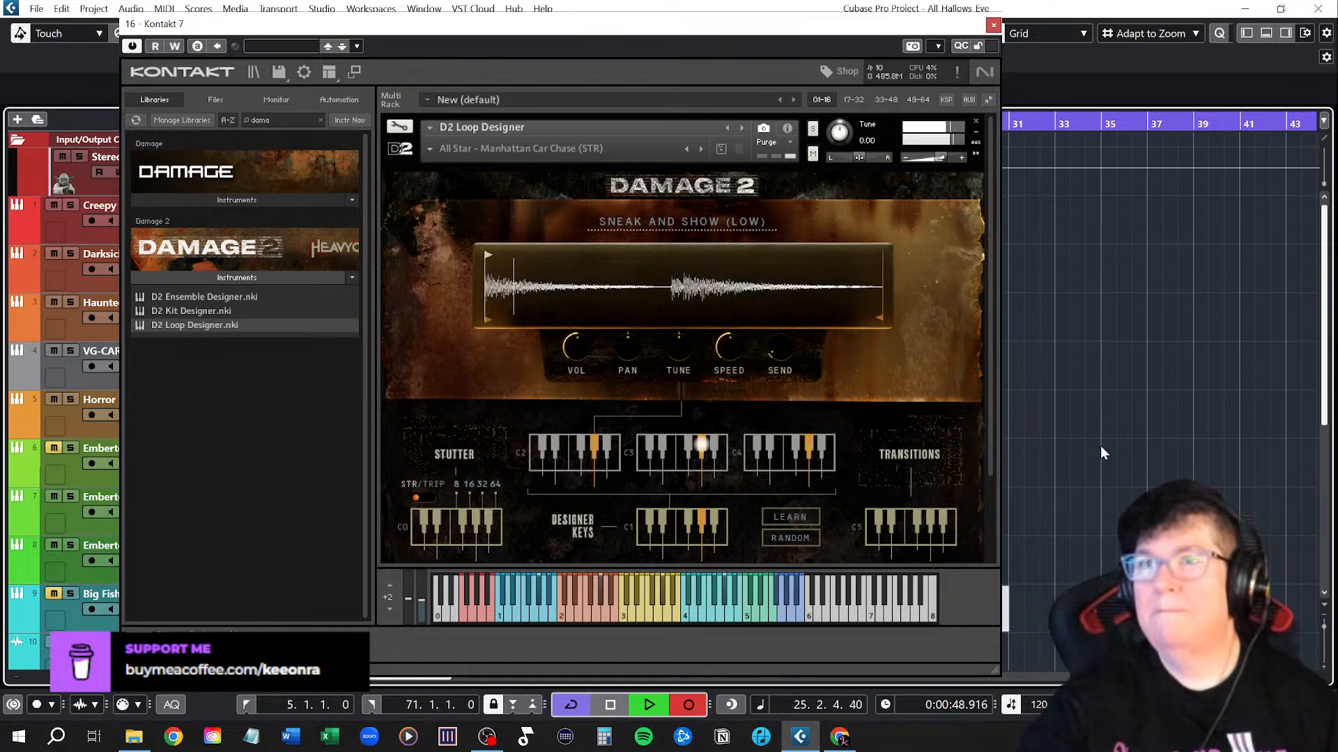
pyautogui.click(994, 25)
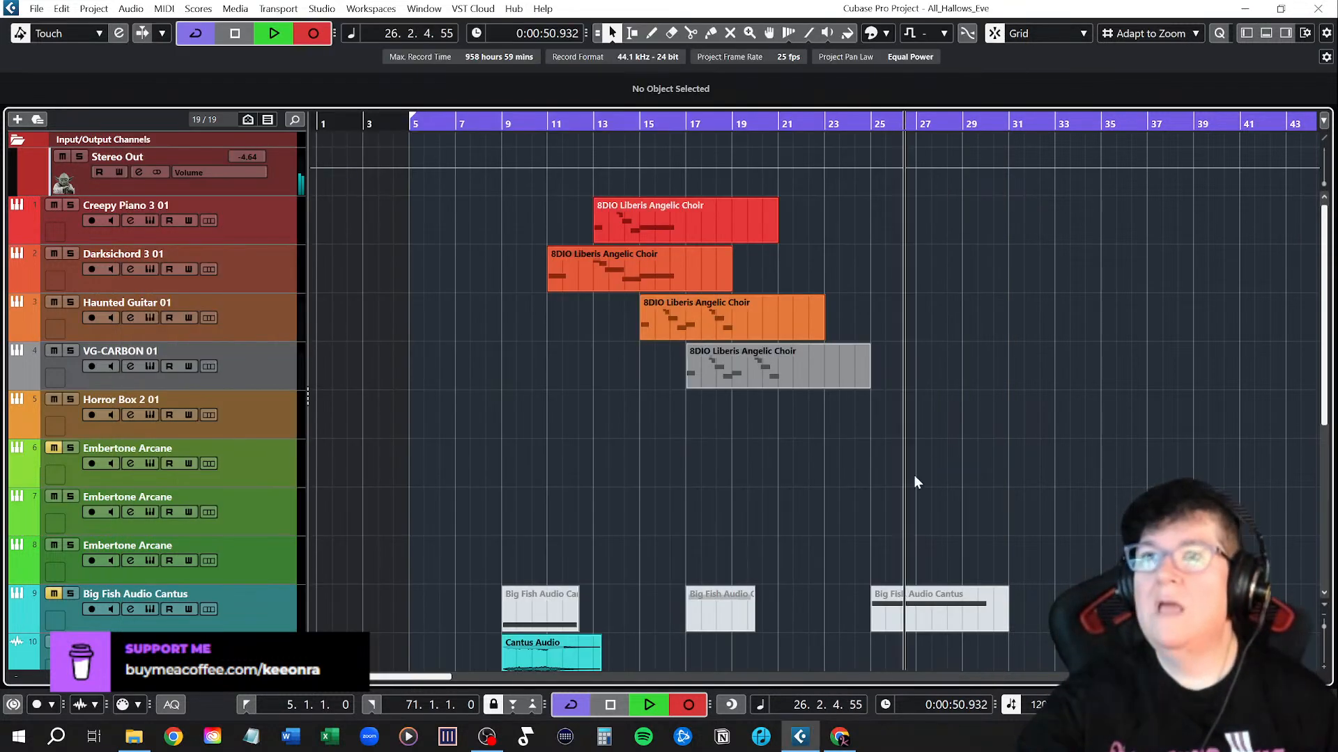
pyautogui.click(611, 705)
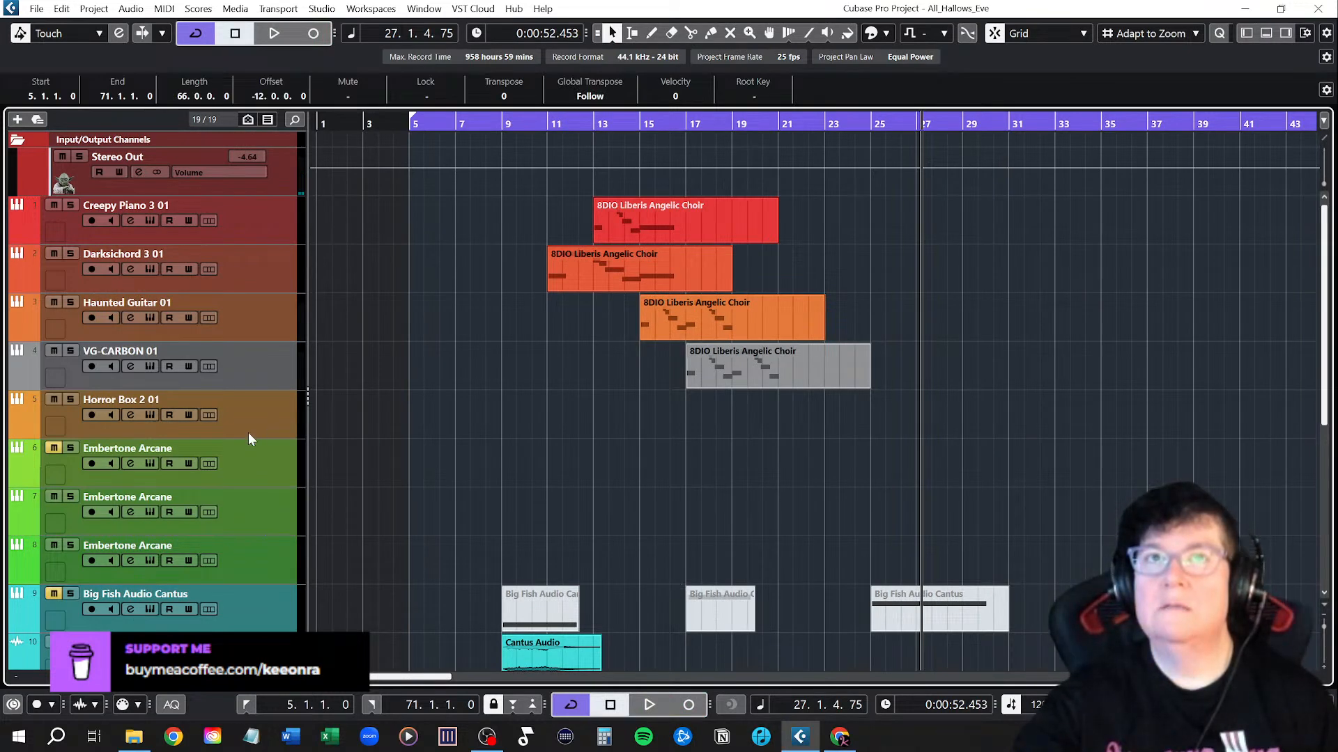
pyautogui.scroll(-5, 248, 432)
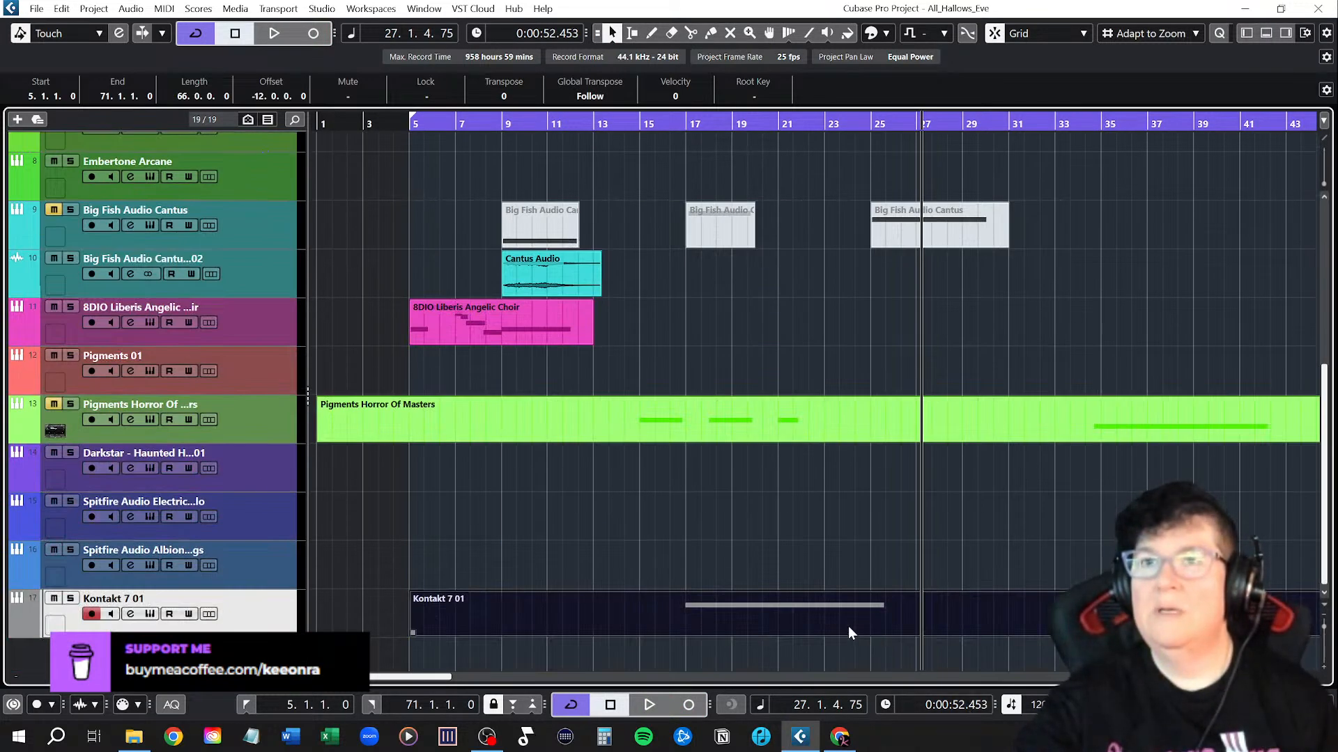
# Reopen the Kontakt 7 instrument, audition other Damage 2 loops such as Rolling Switches (Mid) and Run 4 Ur Life (Low), and close it
pyautogui.click(149, 613)
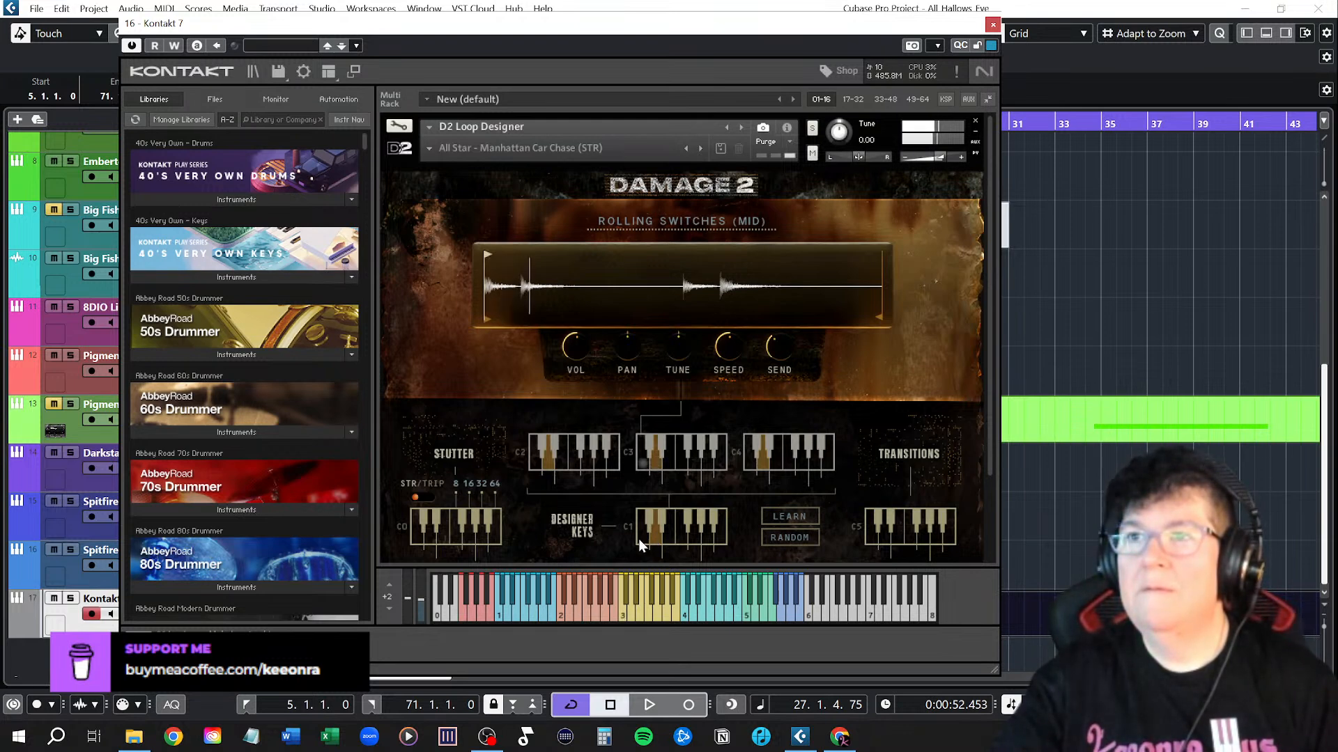
pyautogui.click(638, 538)
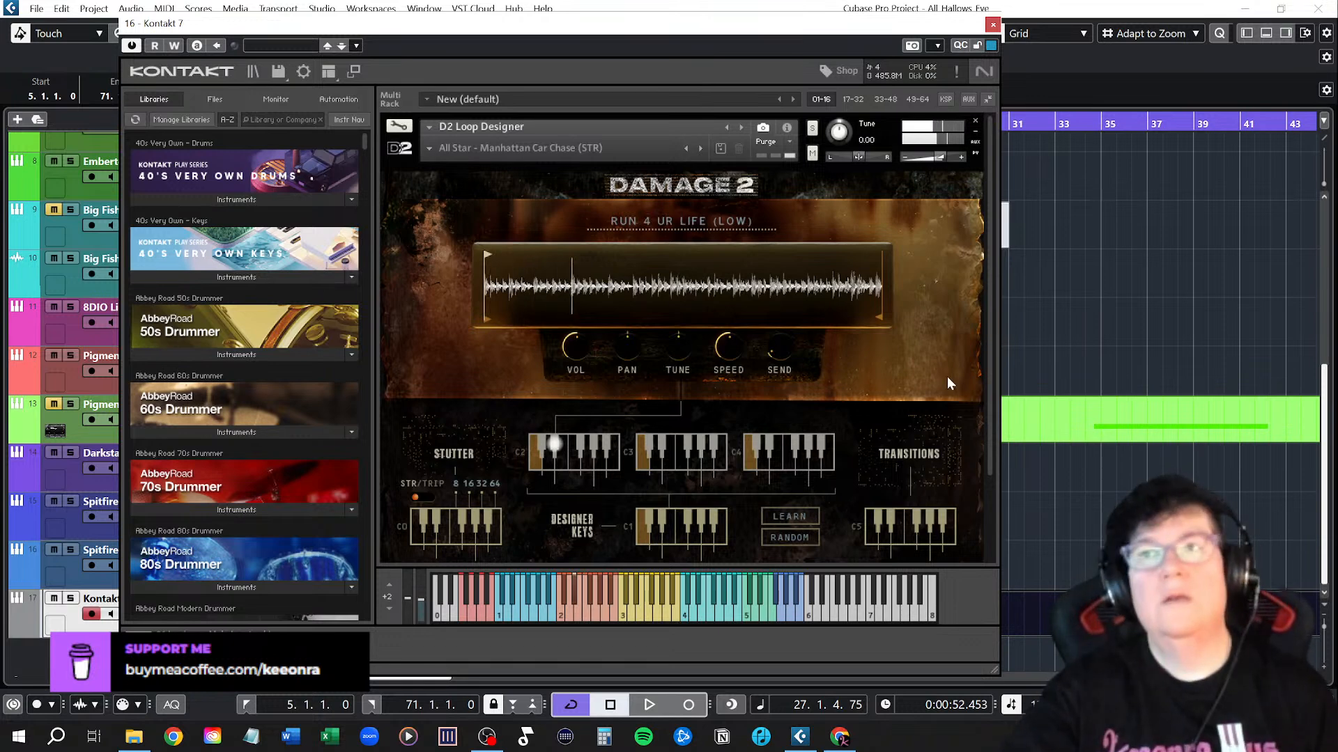
pyautogui.click(992, 27)
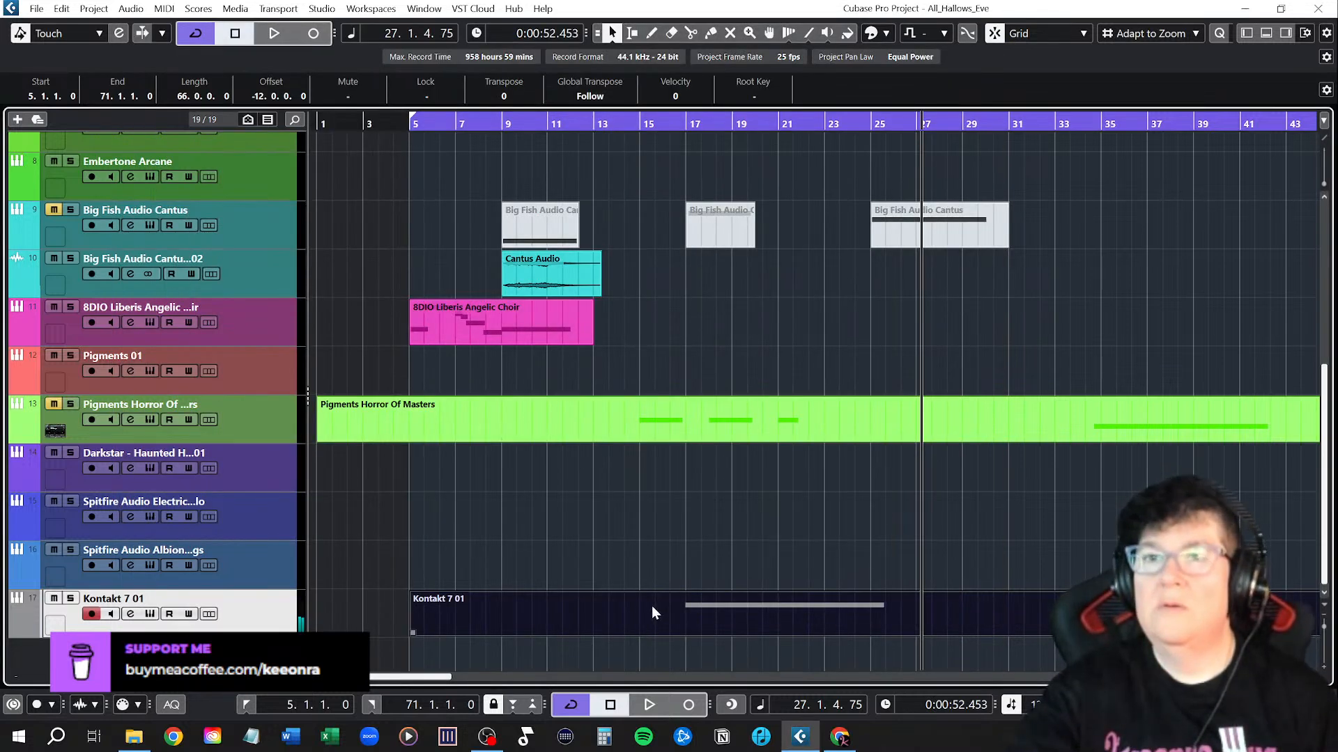
# Delete the Kontakt 7 take and record a new loop take on that track from bar 19 to about bar 25
pyautogui.press('Delete')
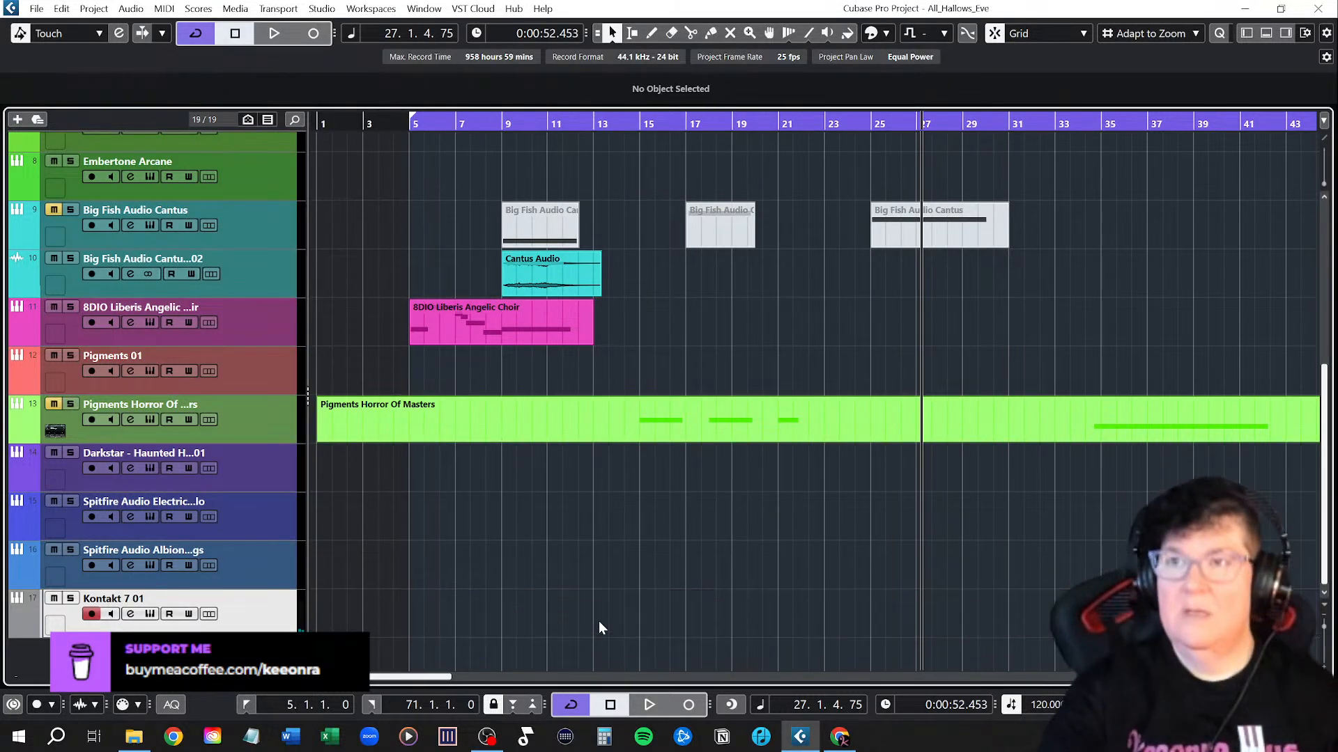
pyautogui.scroll(6, 638, 551)
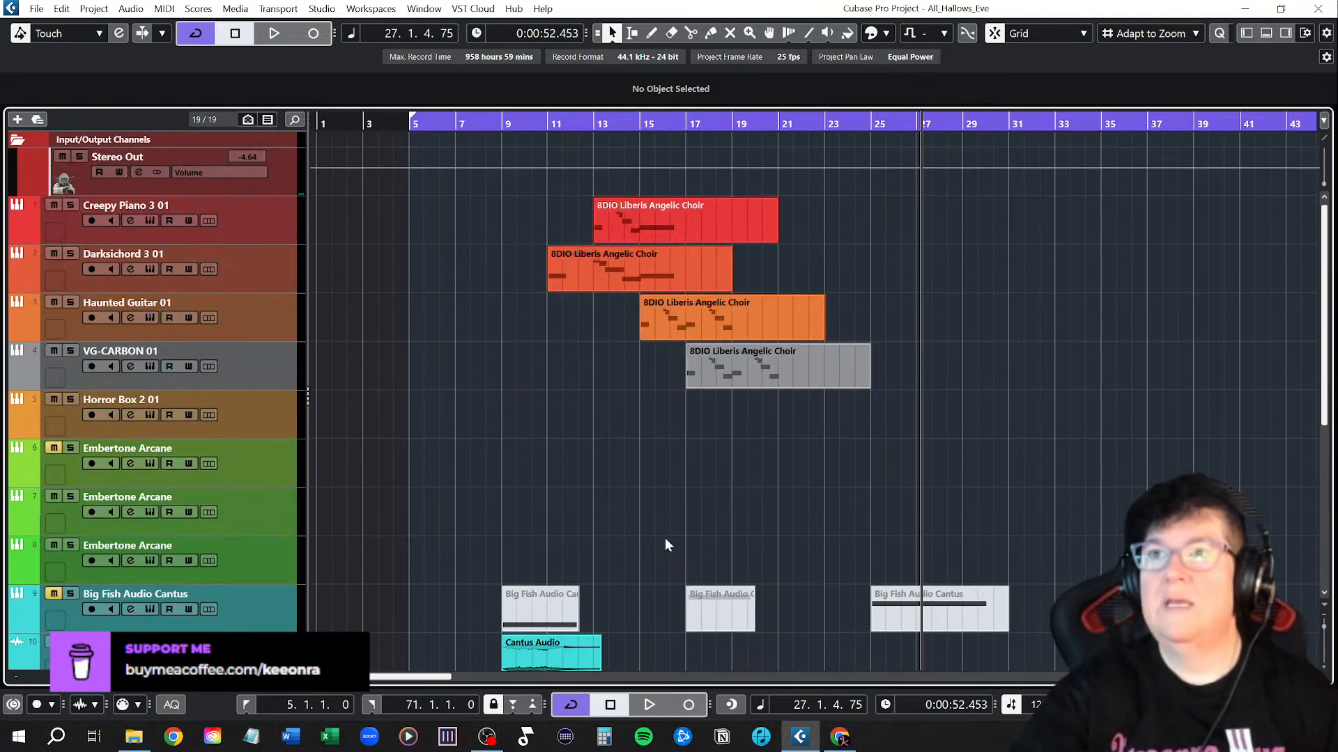
pyautogui.scroll(-2, 725, 530)
pyautogui.scroll(2, 733, 468)
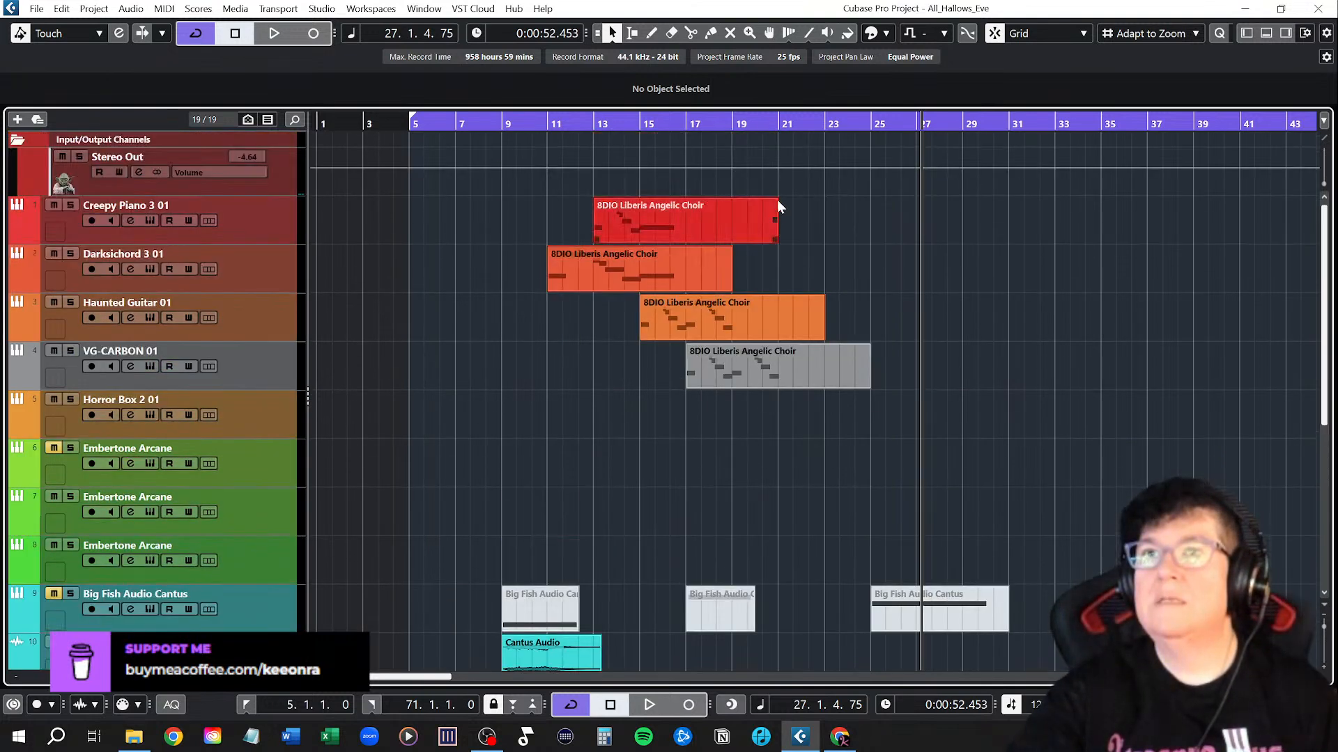
pyautogui.click(732, 123)
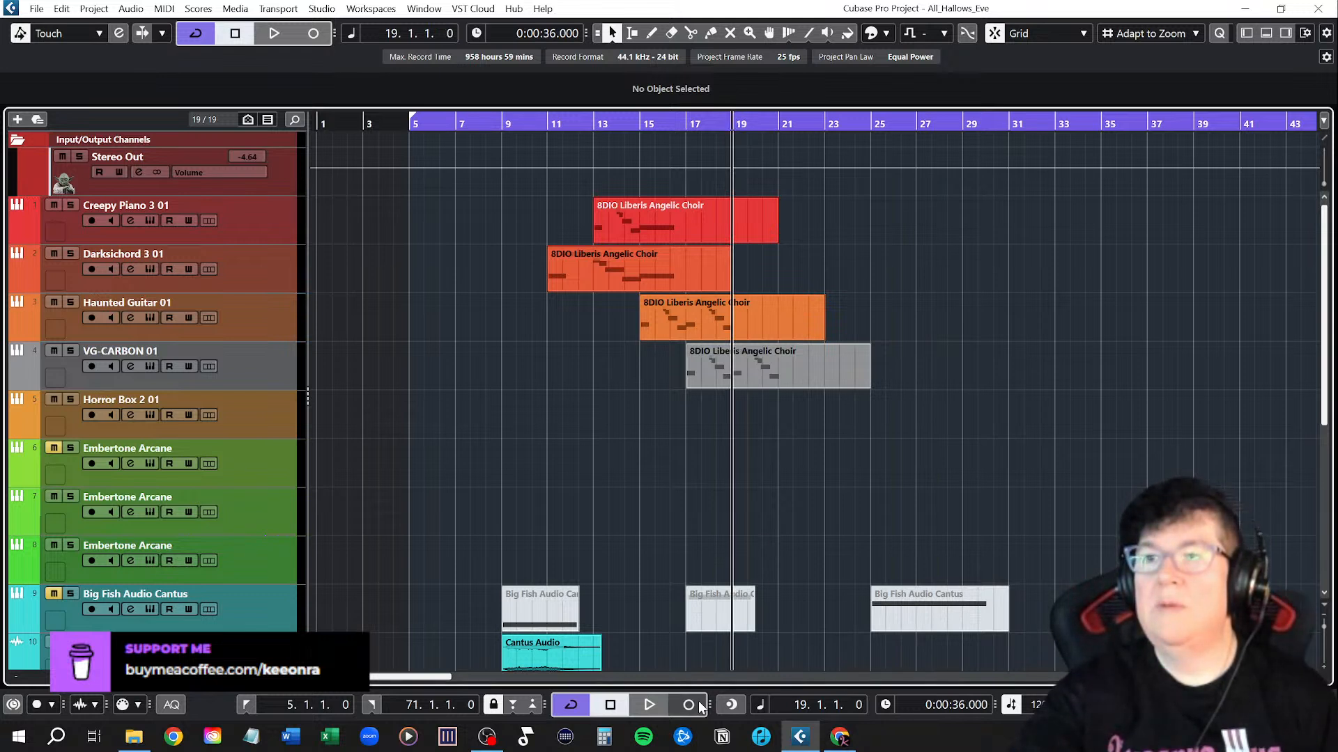
pyautogui.press('KP_Multiply')
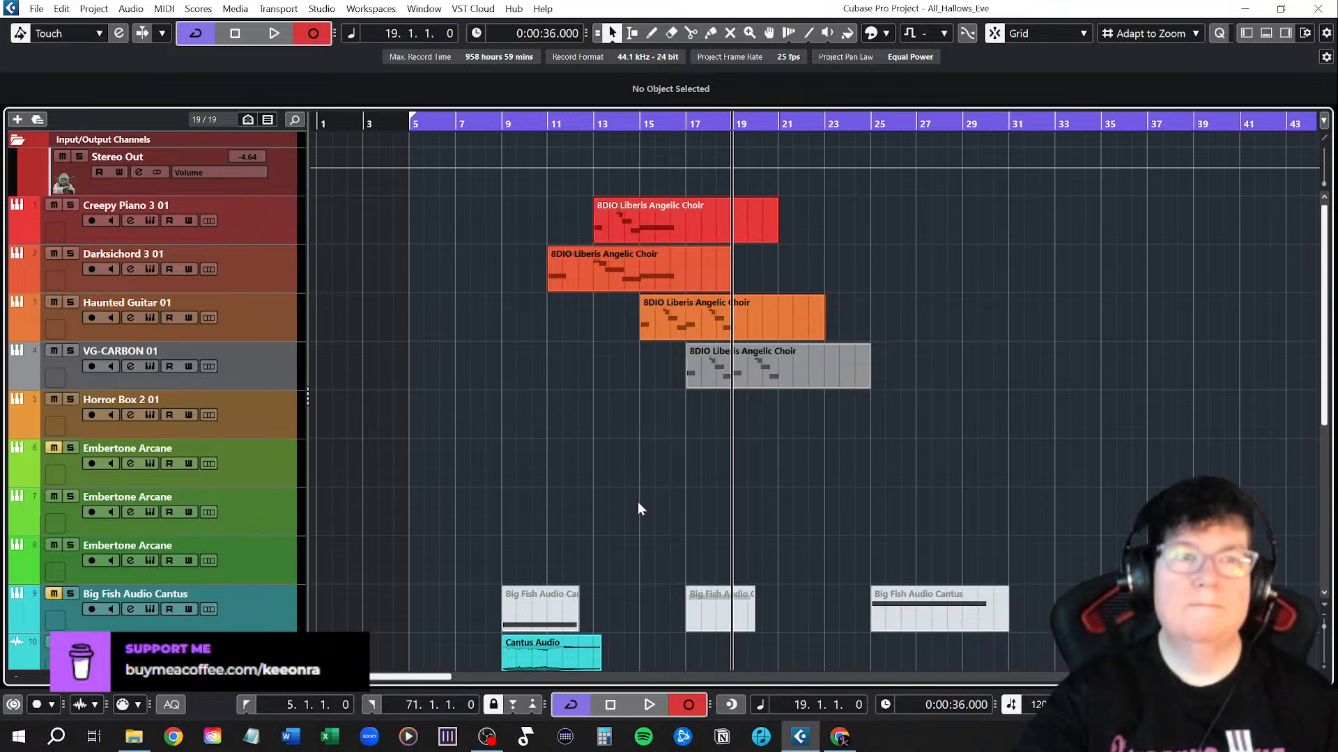
pyautogui.press('space')
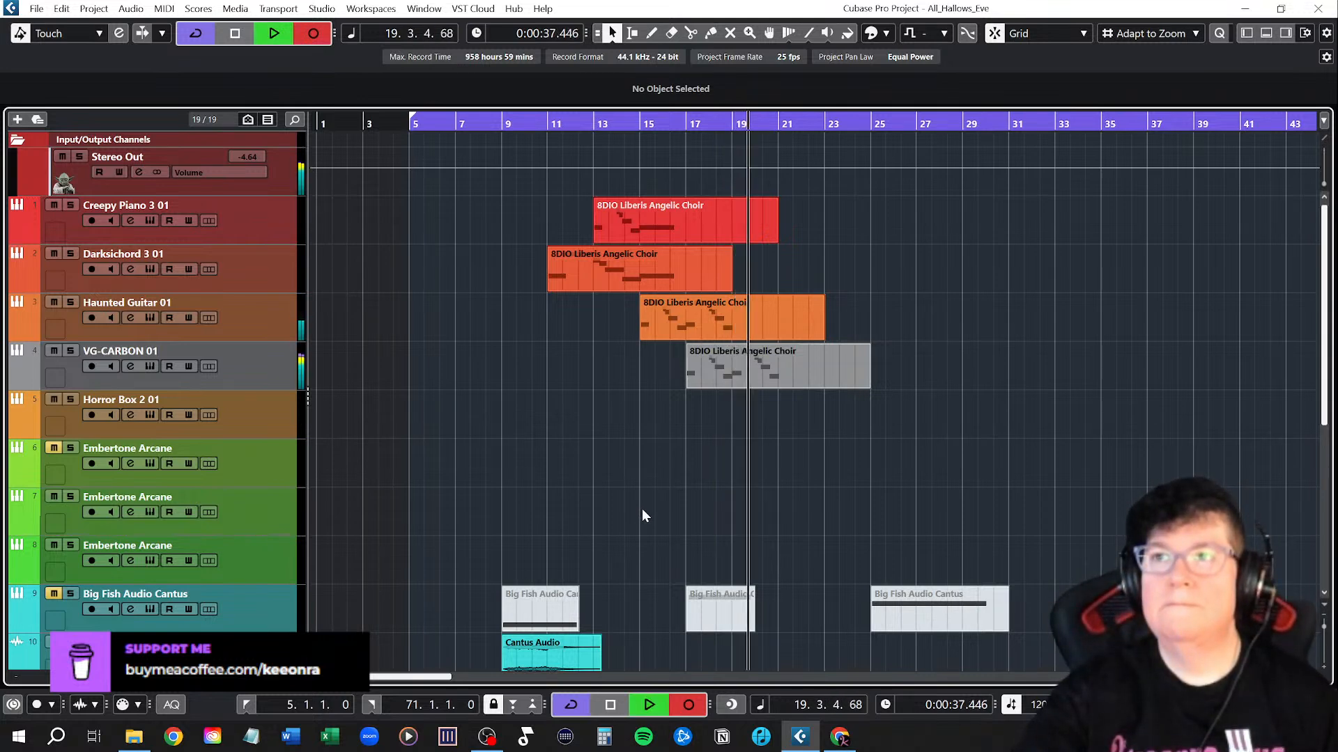
pyautogui.scroll(-6, 641, 516)
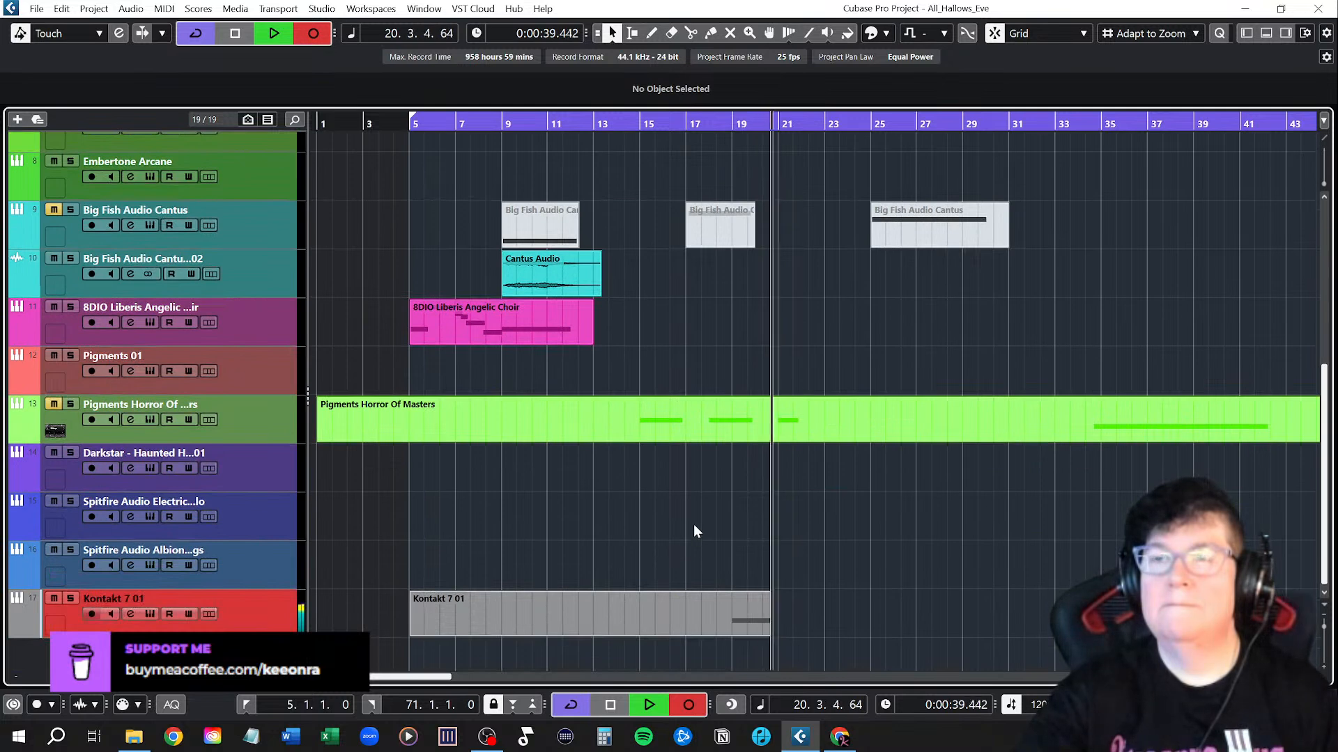
pyautogui.scroll(2, 676, 517)
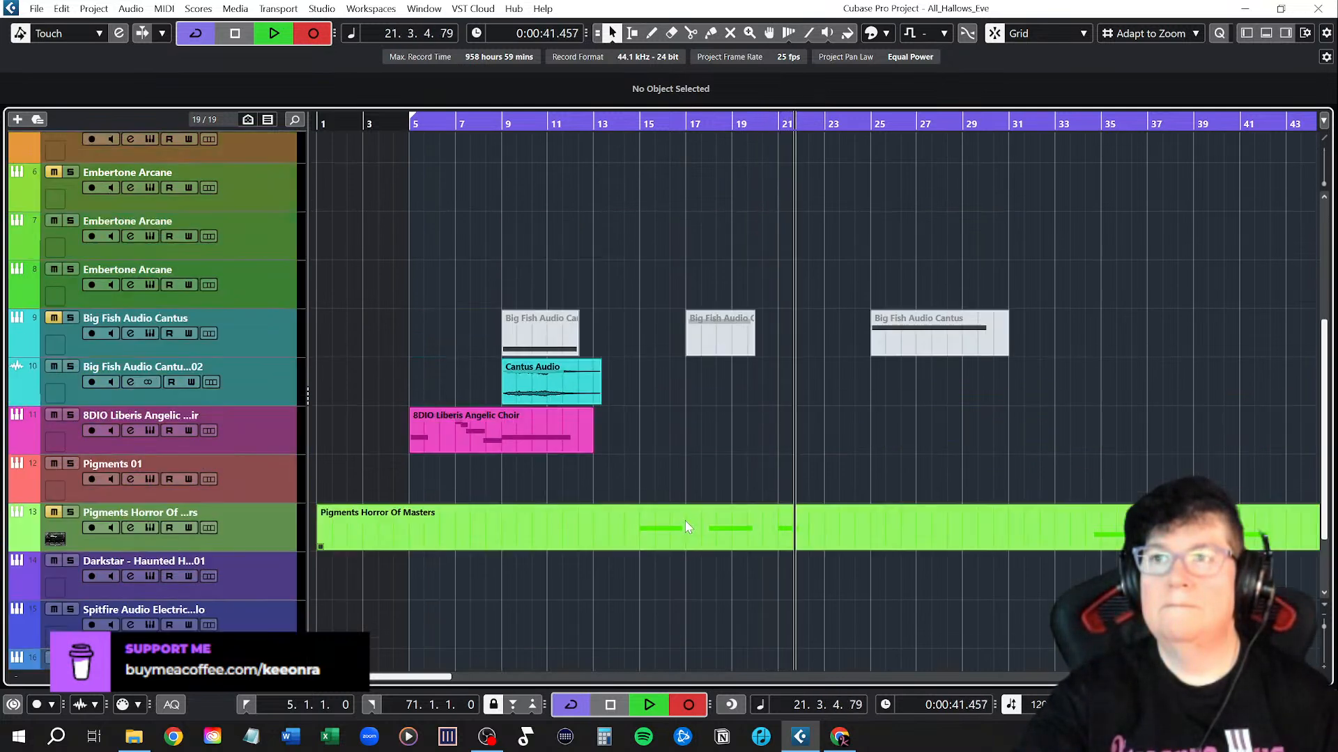
pyautogui.scroll(-2, 579, 600)
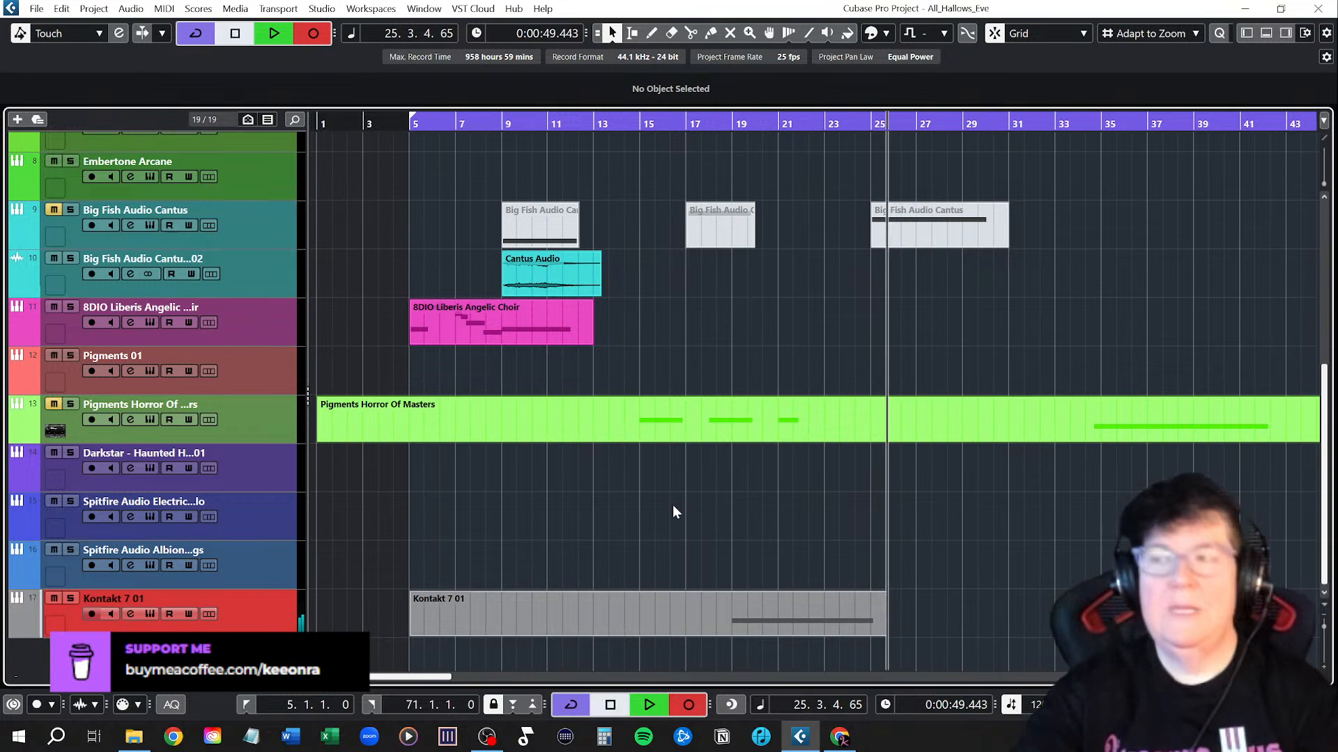
pyautogui.press('space')
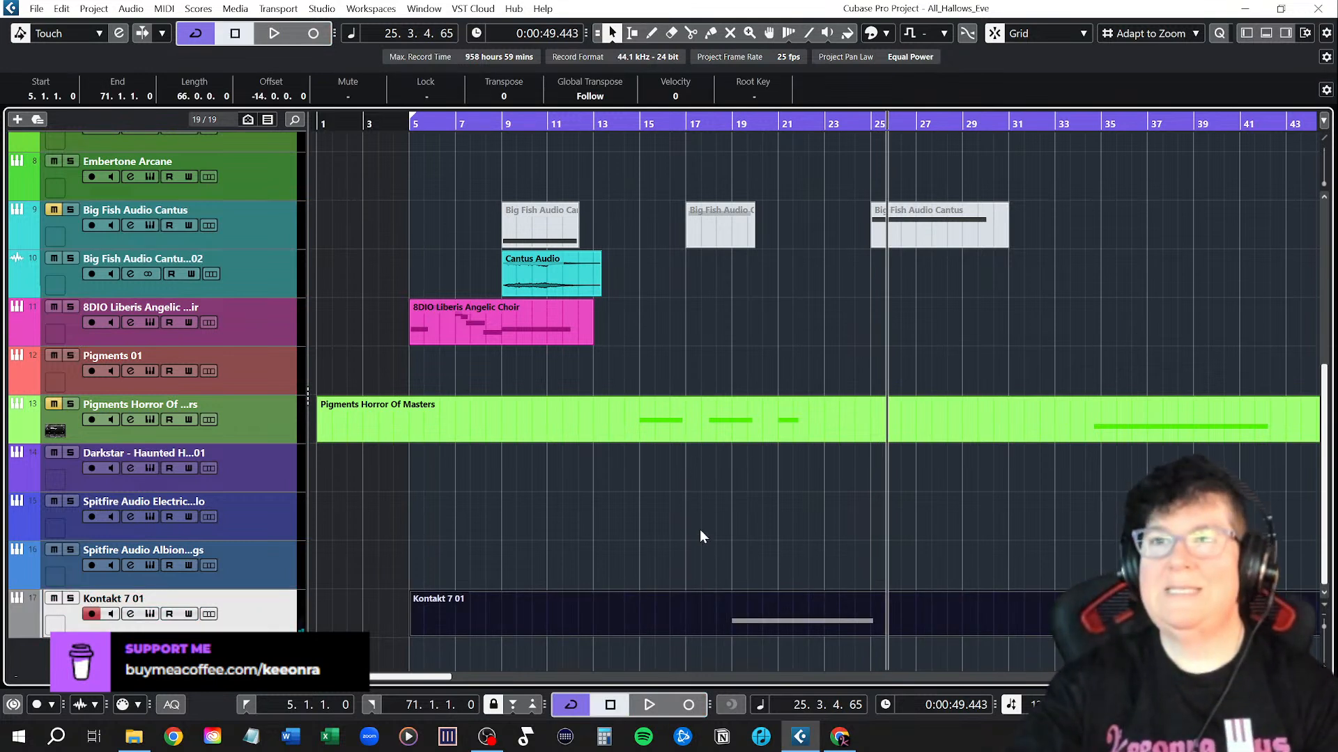
# Trim the Kontakt 7 event to start at bar 19 and end just past bar 25, and deselect it
pyautogui.moveTo(415, 632); pyautogui.dragTo(733, 634)
pyautogui.scroll(3, 1045, 620)
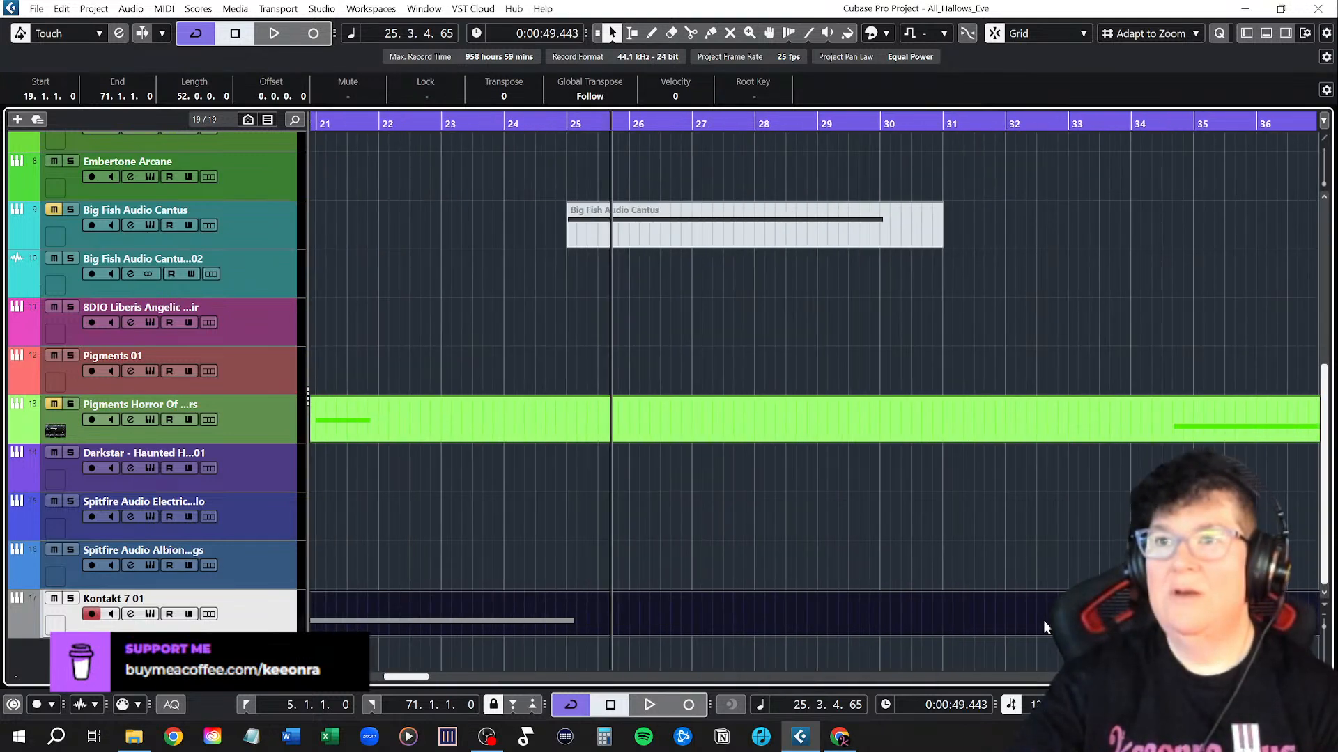
pyautogui.scroll(-4, 1043, 620)
pyautogui.moveTo(1212, 644); pyautogui.dragTo(620, 646)
pyautogui.click(683, 628)
pyautogui.scroll(6, 634, 589)
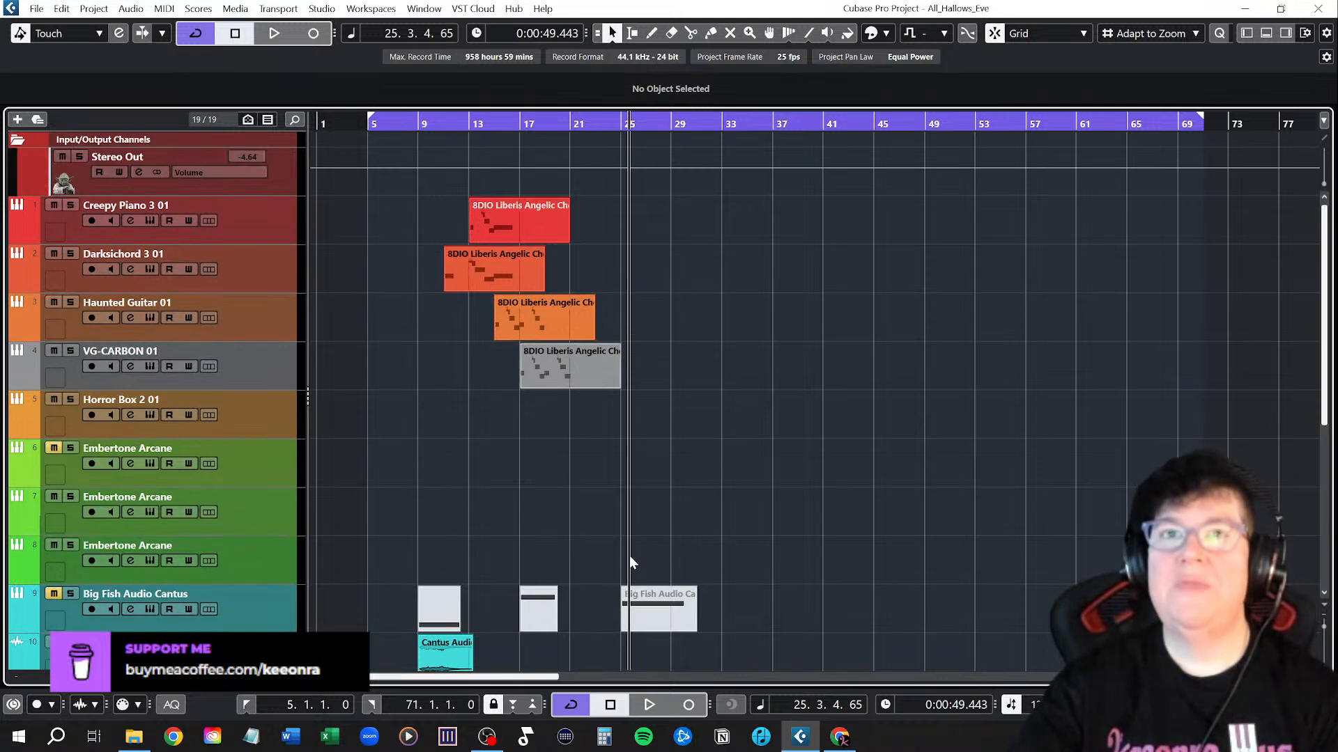
# Reduce the height of all tracks so that more of the arrangement fits in view
pyautogui.scroll(-2, 630, 556)
pyautogui.scroll(-2, 629, 554)
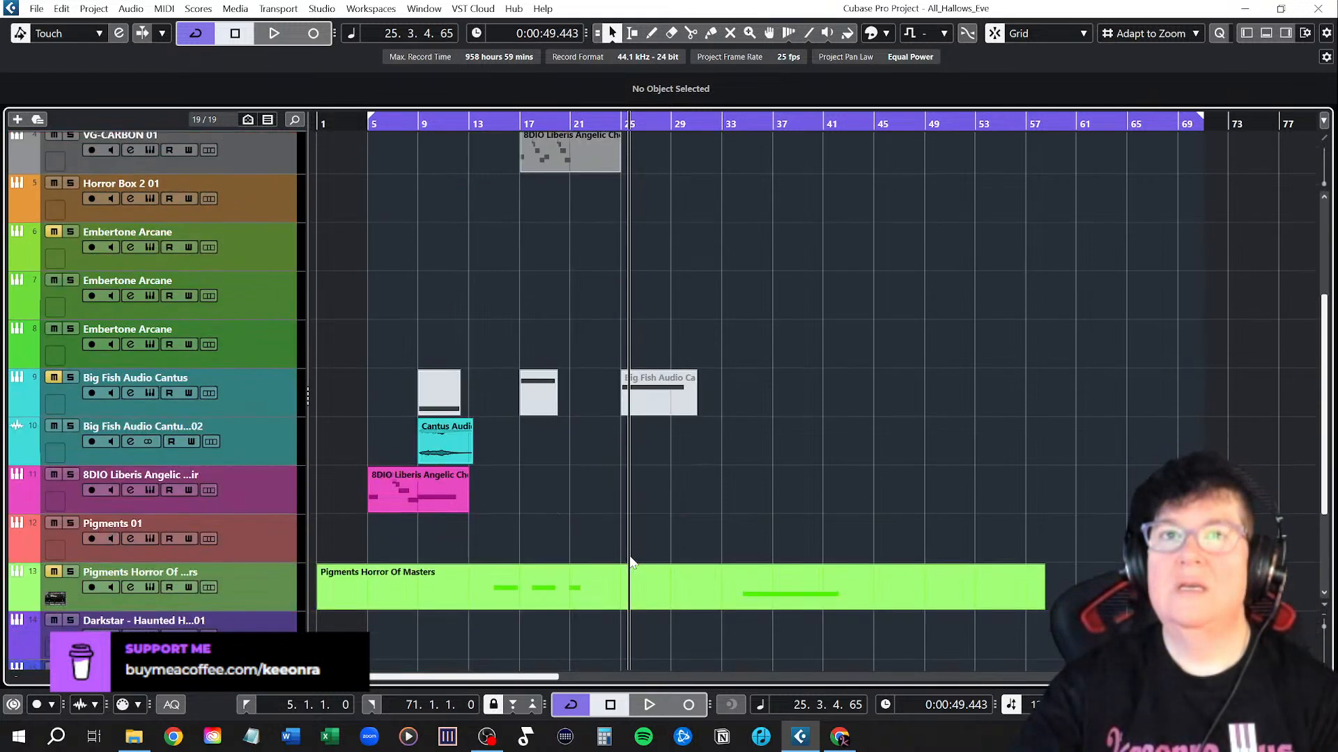
pyautogui.scroll(-3, 630, 559)
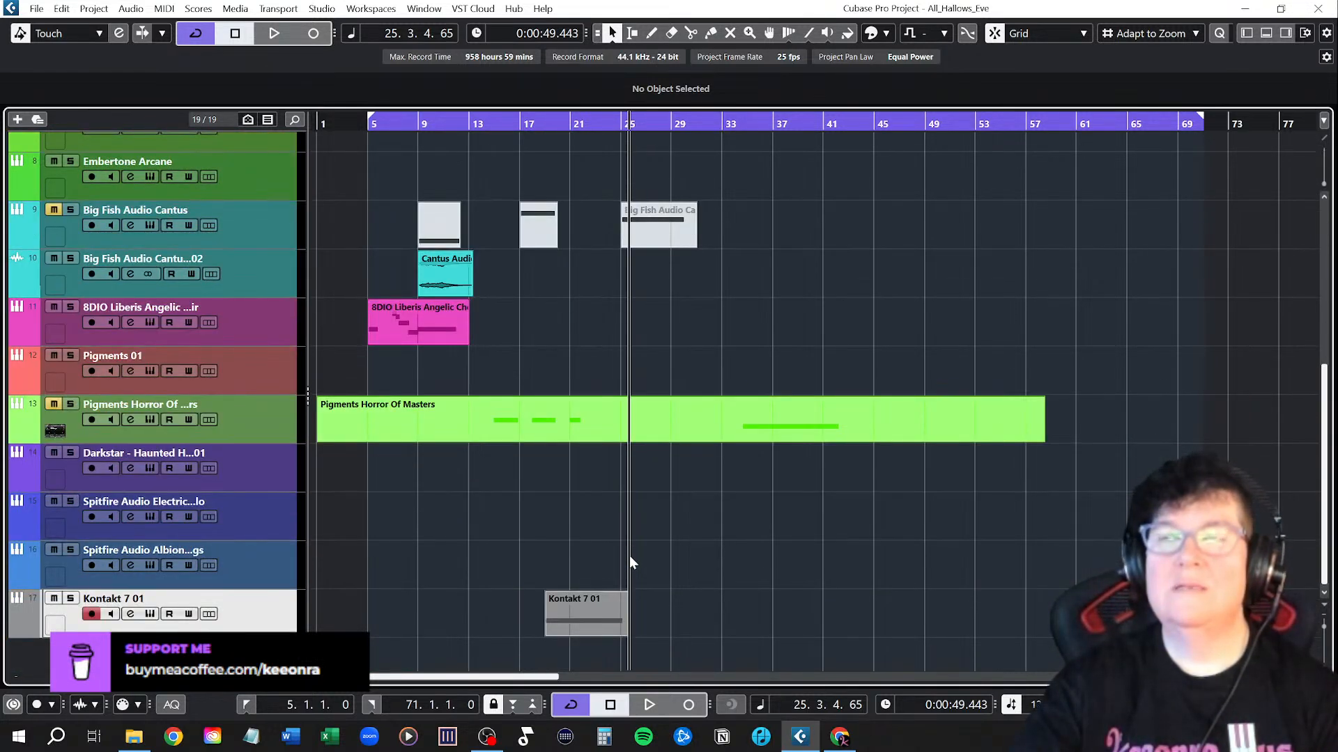
pyautogui.scroll(7, 630, 555)
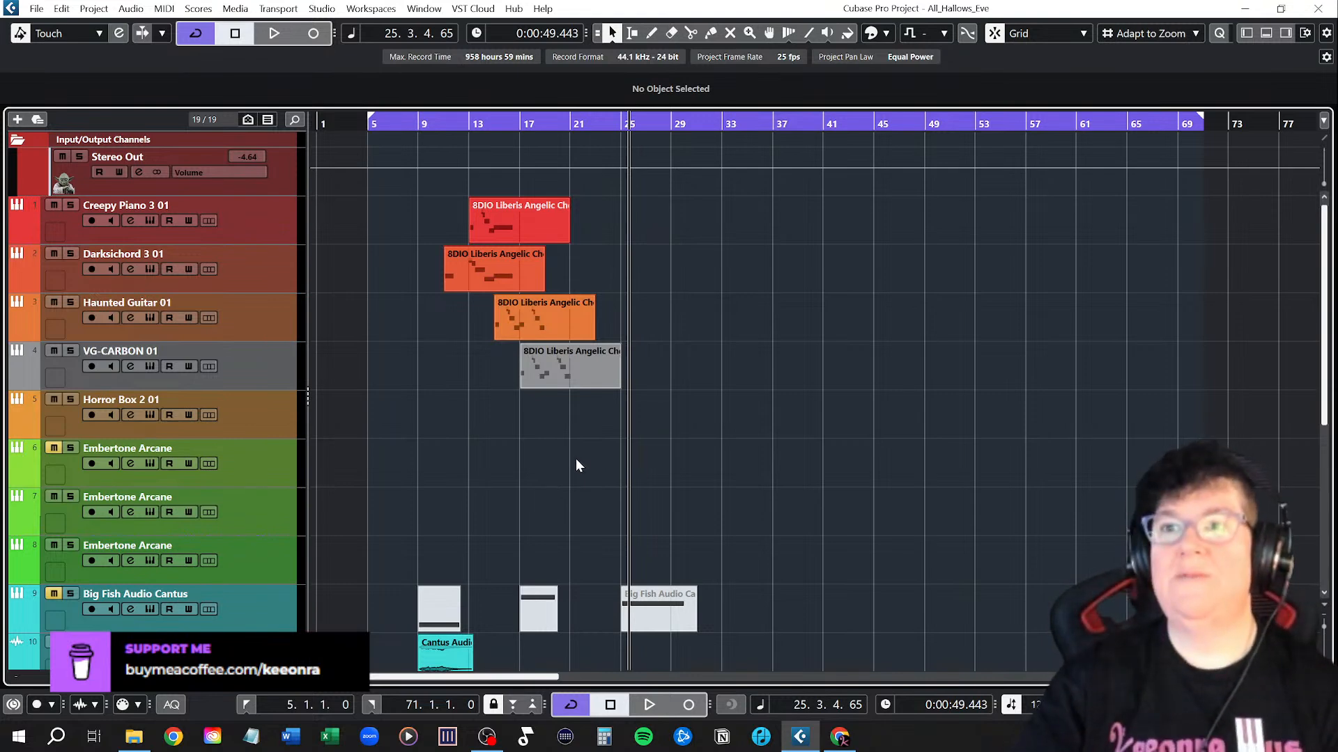
pyautogui.hotkey('shift', 'g')
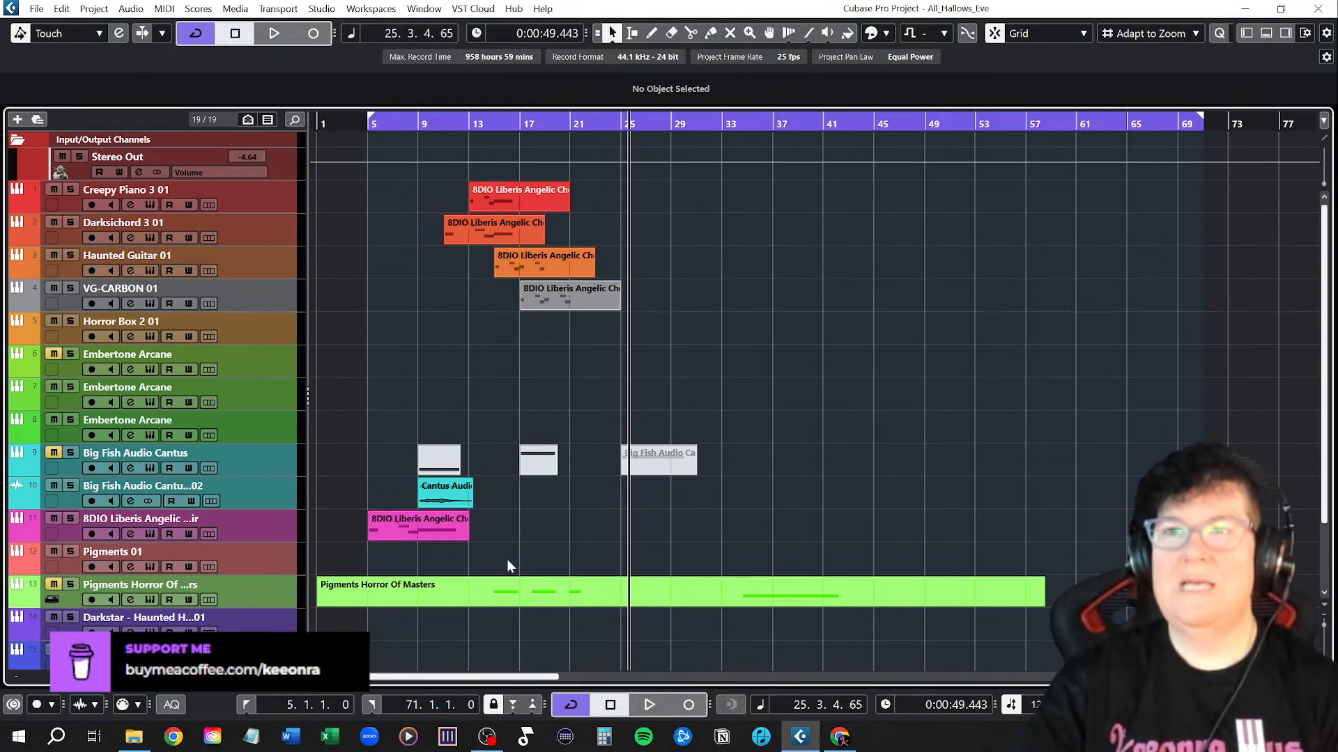
pyautogui.scroll(-3, 508, 561)
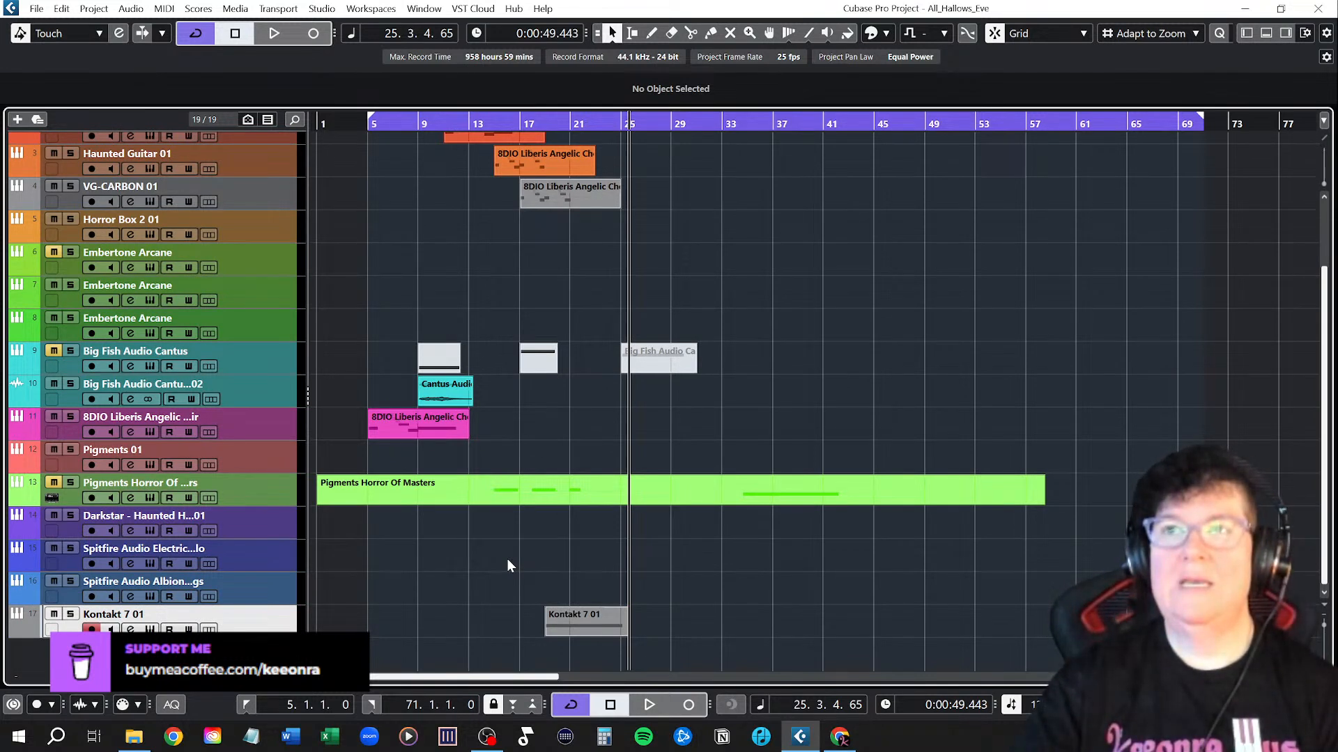
# Place the playhead at bar 5 and select the Spitfire Audio Albion track
pyautogui.click(382, 128)
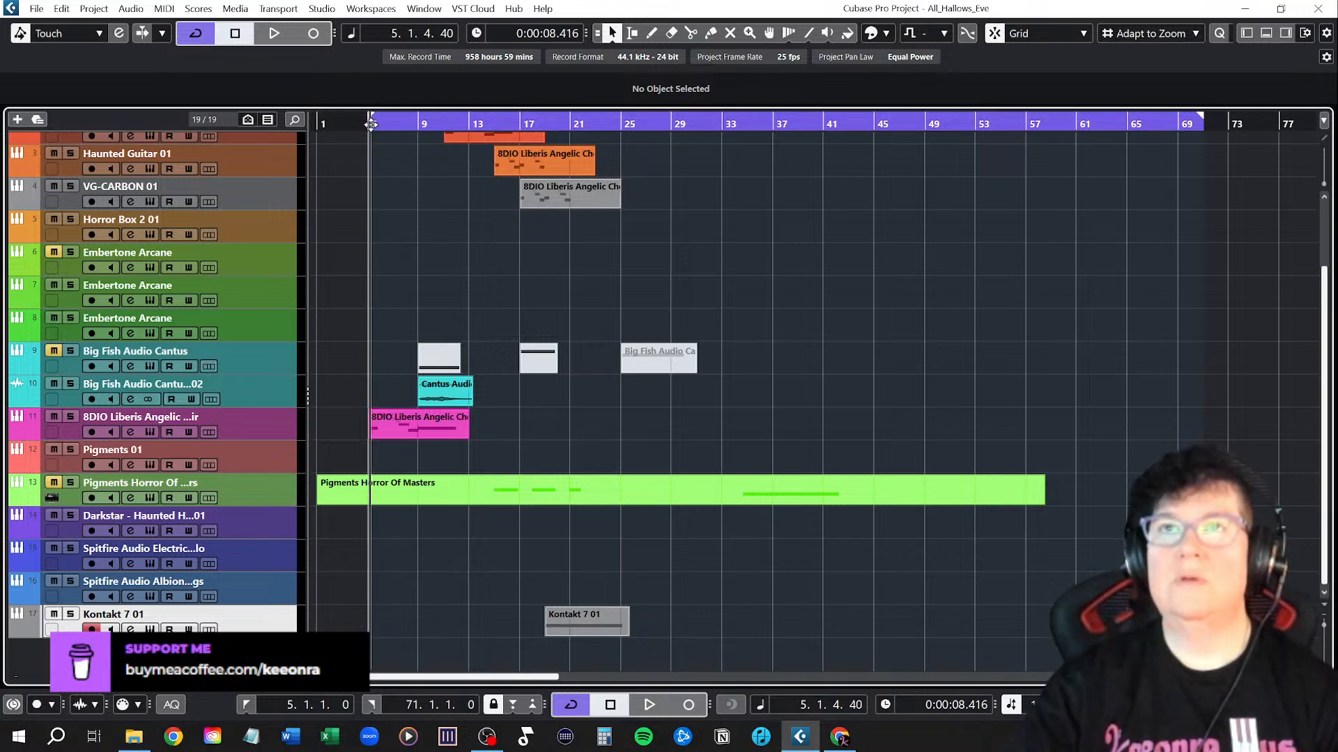
pyautogui.click(541, 487)
pyautogui.scroll(3, 541, 488)
pyautogui.scroll(-3, 541, 490)
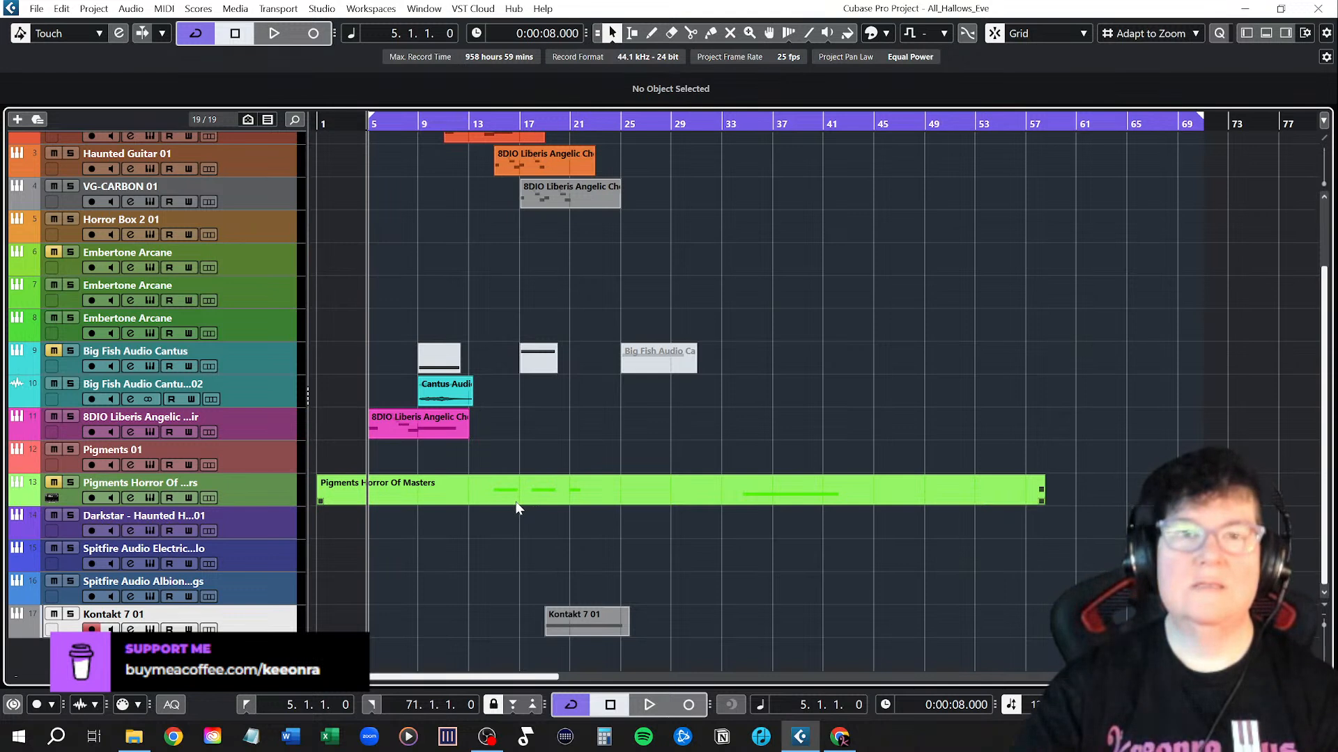
pyautogui.click(270, 595)
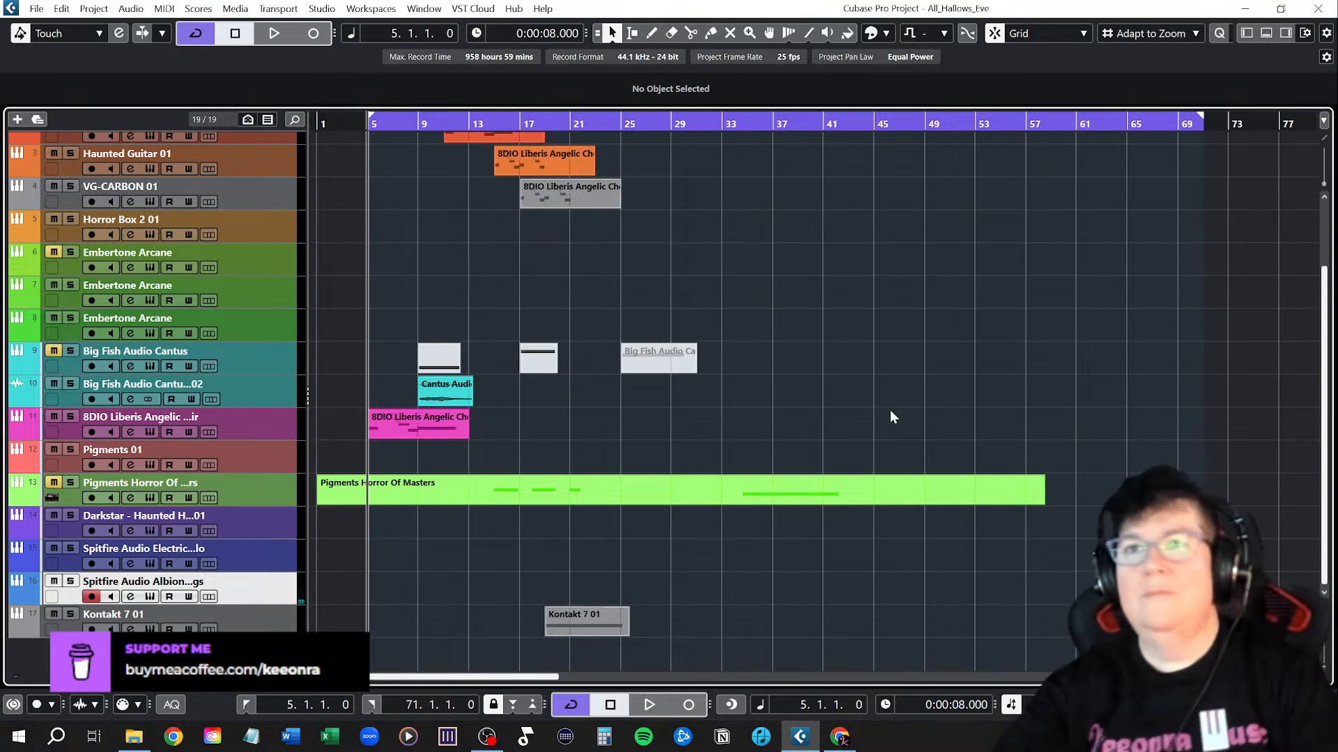
# Save the project
pyautogui.scroll(3, 834, 399)
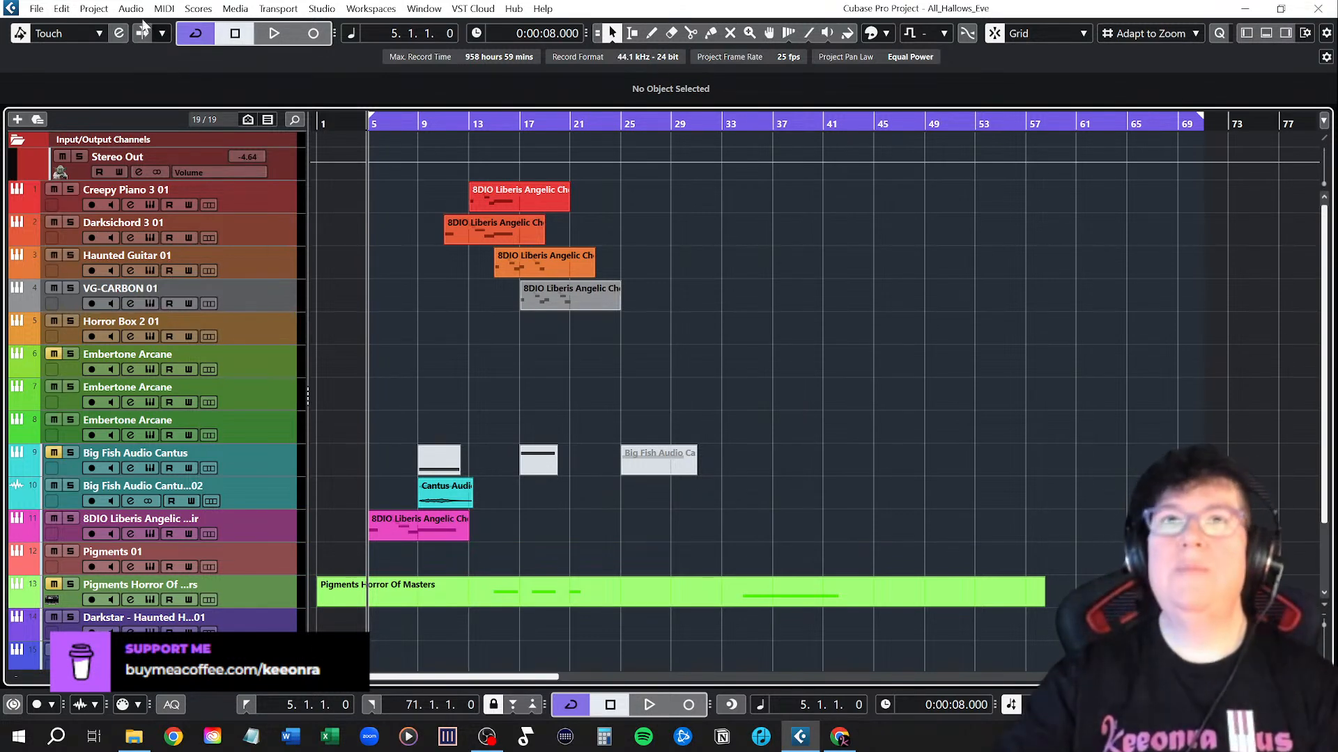
pyautogui.click(40, 9)
pyautogui.click(59, 119)
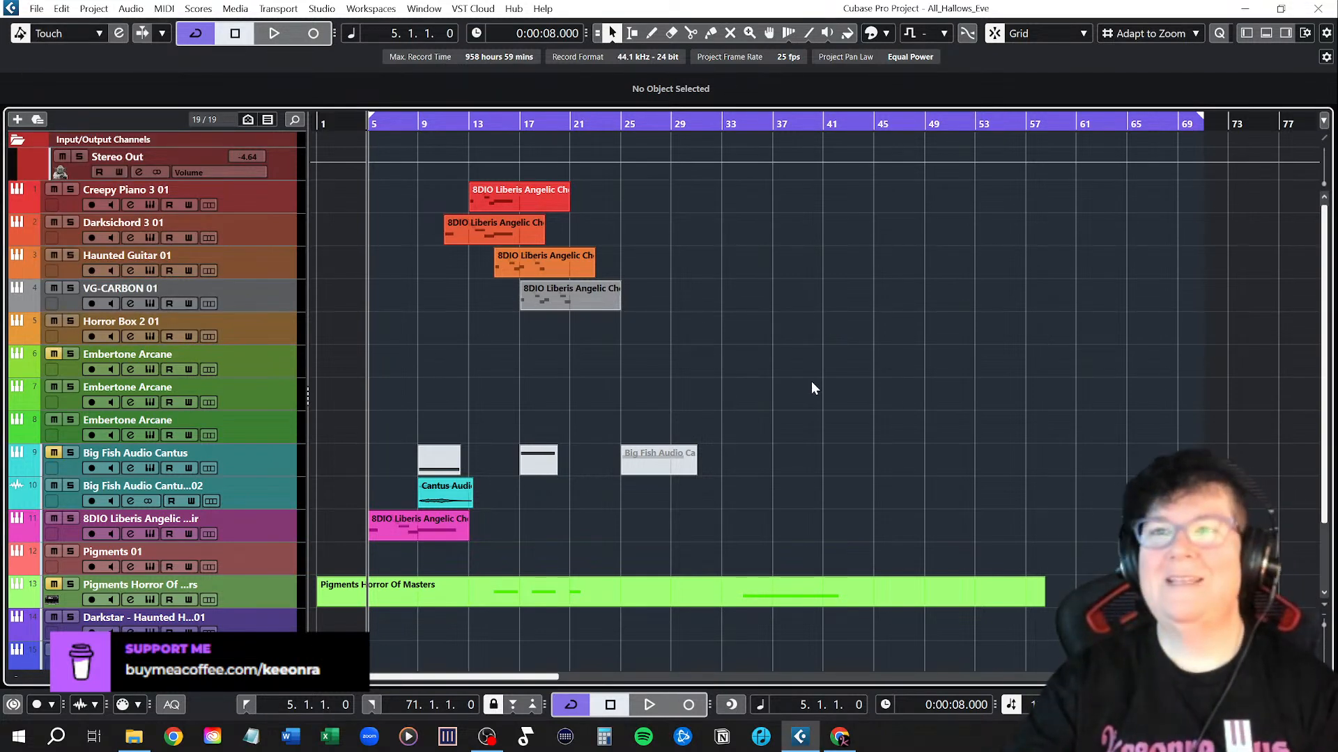
# Play the arrangement from bar 5 to about bar 22, look over the events, and return the playhead to bar 5
pyautogui.press('space')
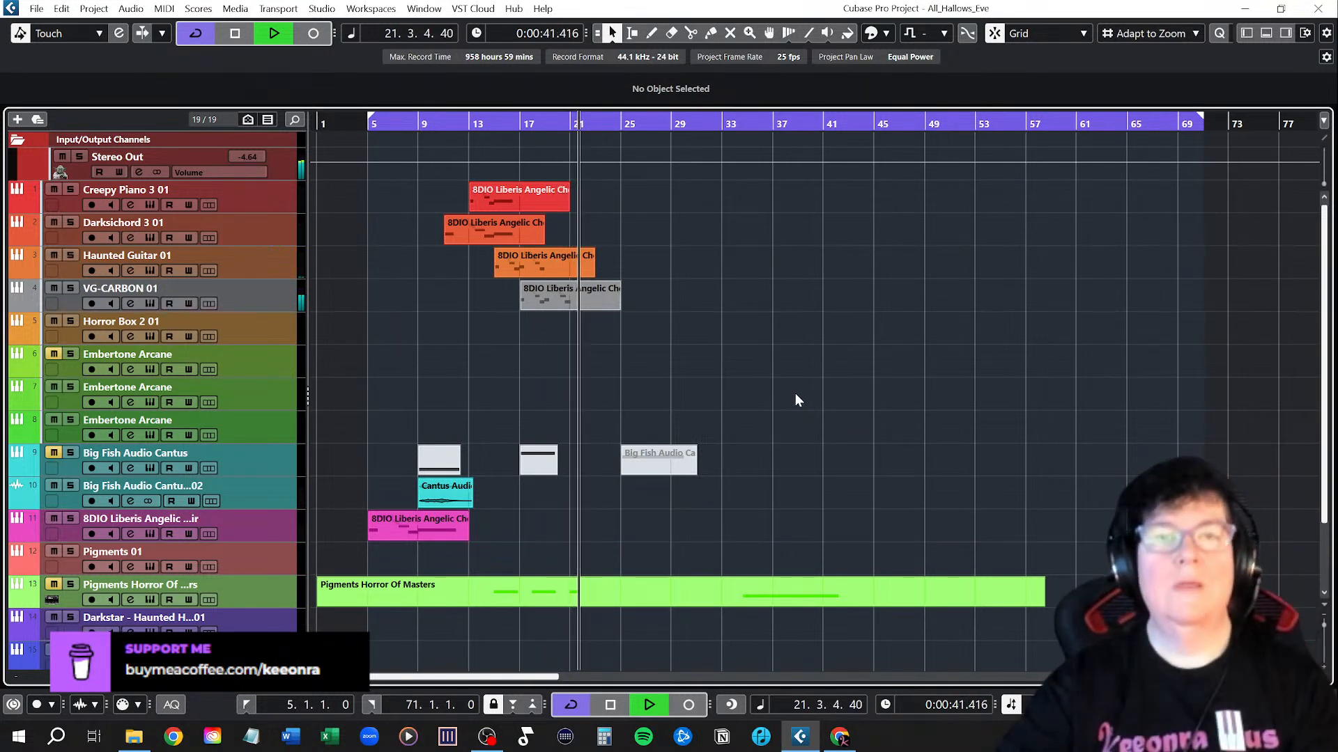
pyautogui.press('space')
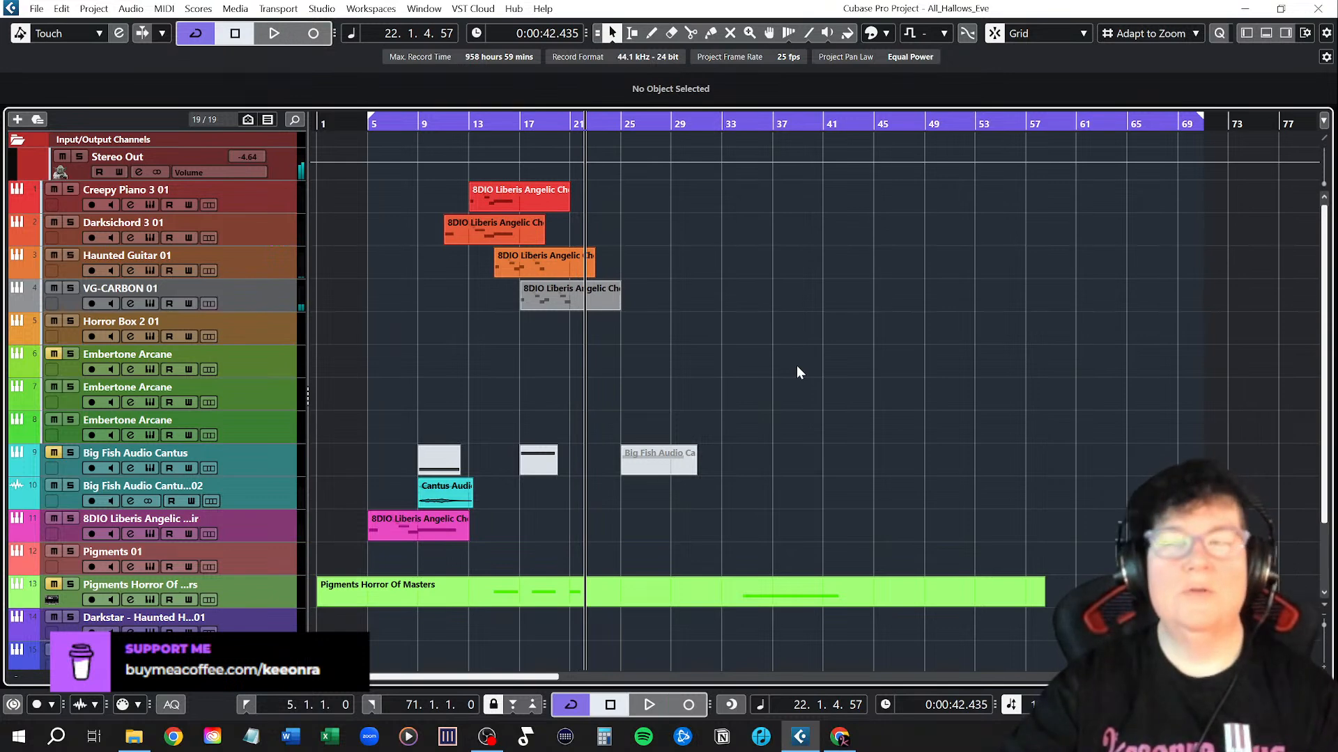
pyautogui.scroll(-3, 796, 369)
pyautogui.scroll(3, 796, 370)
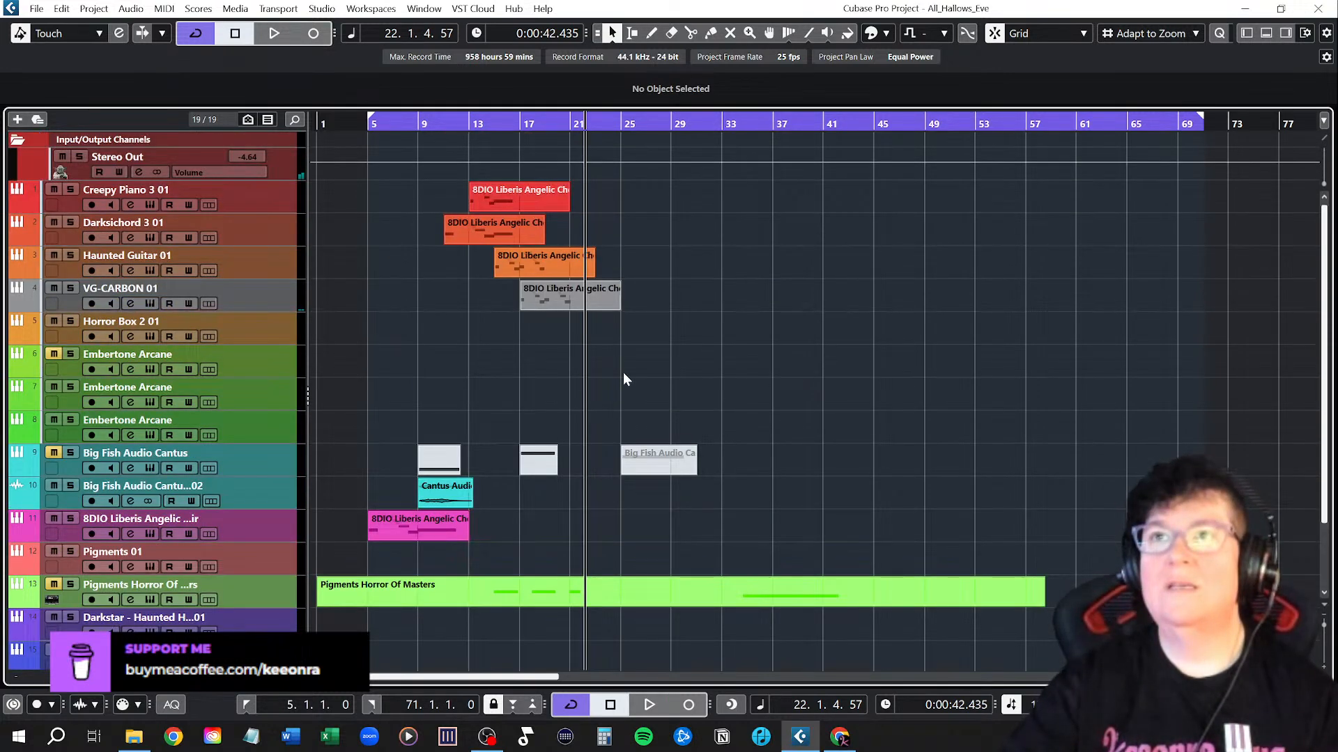
pyautogui.press('h')
pyautogui.press('h')
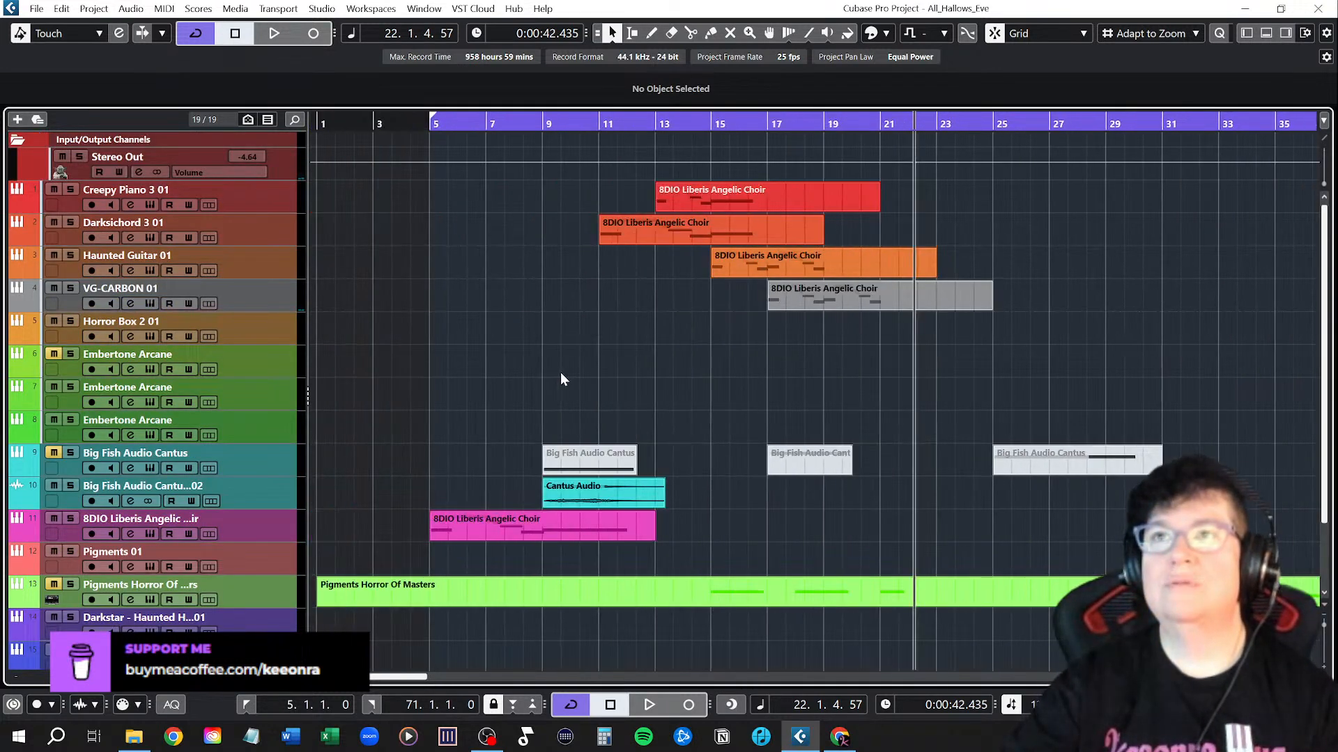
pyautogui.hscroll(3, 563, 379)
pyautogui.hscroll(-3, 562, 379)
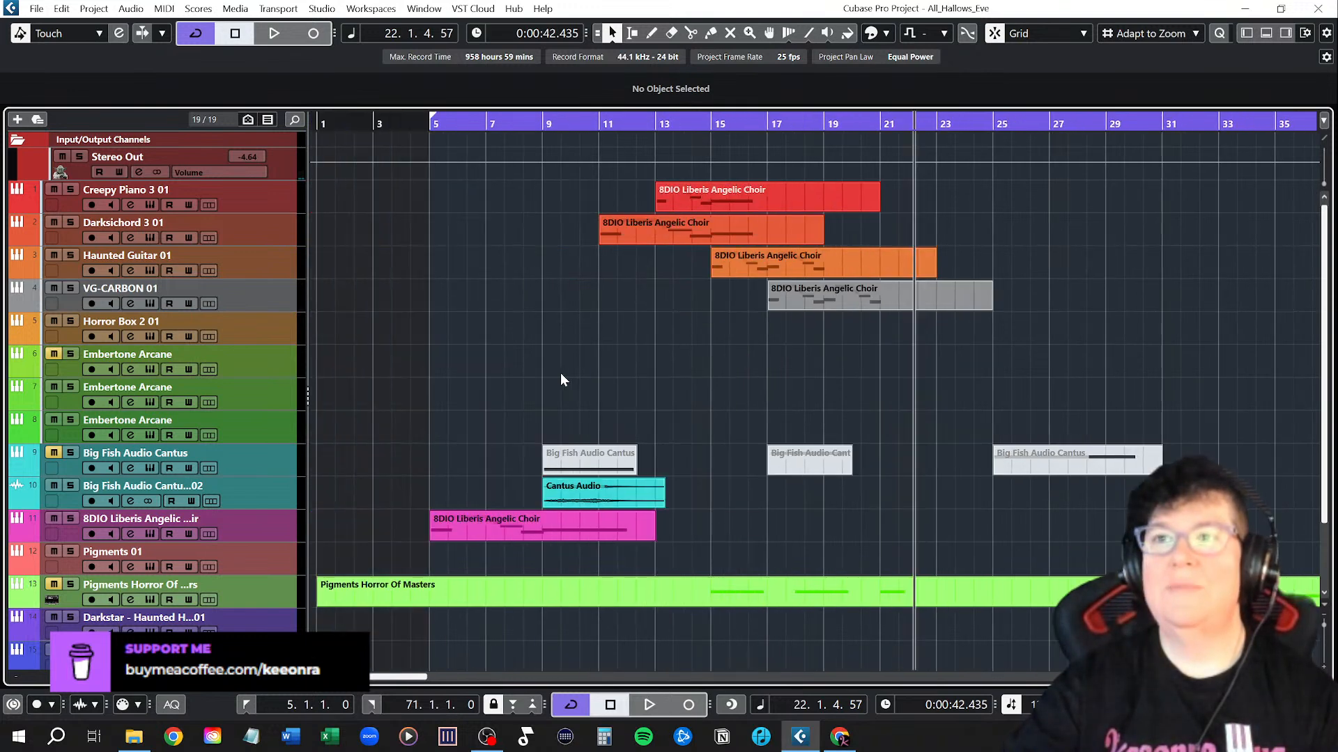
pyautogui.press('g')
pyautogui.press('g')
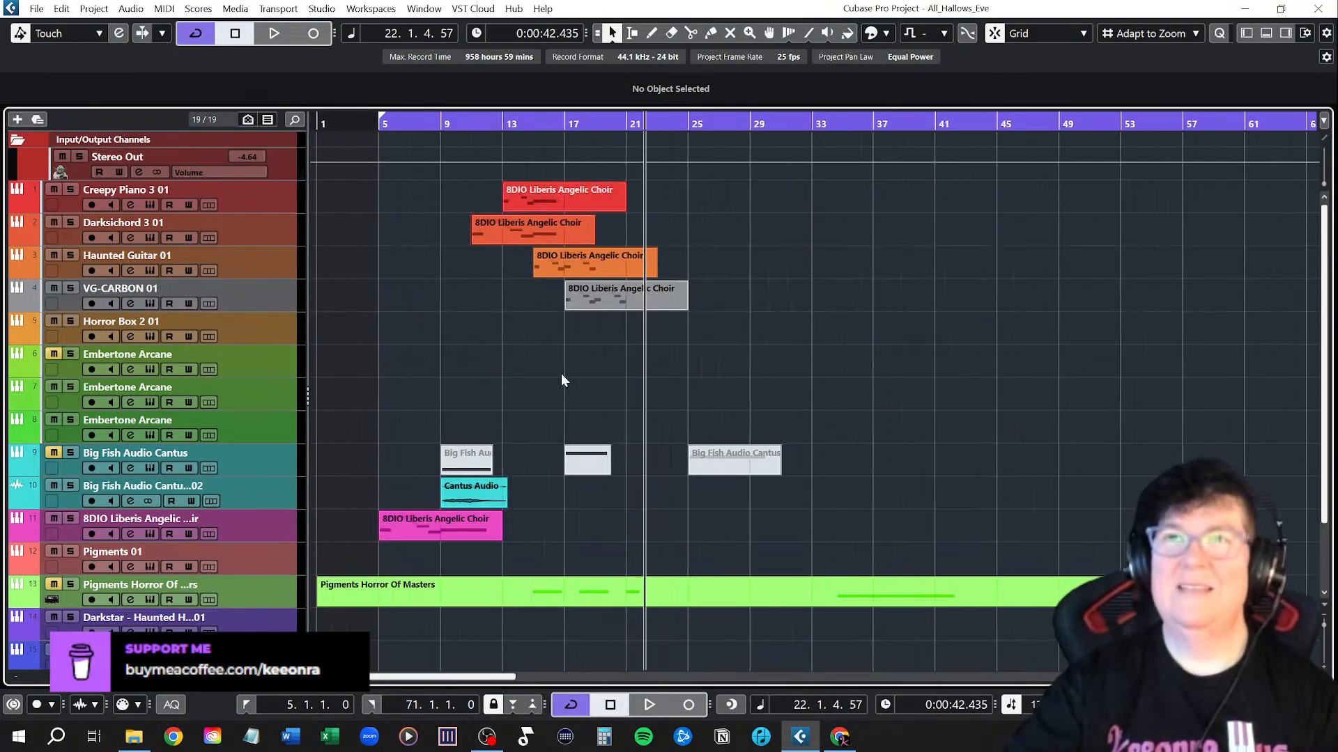
pyautogui.press('KP_1')
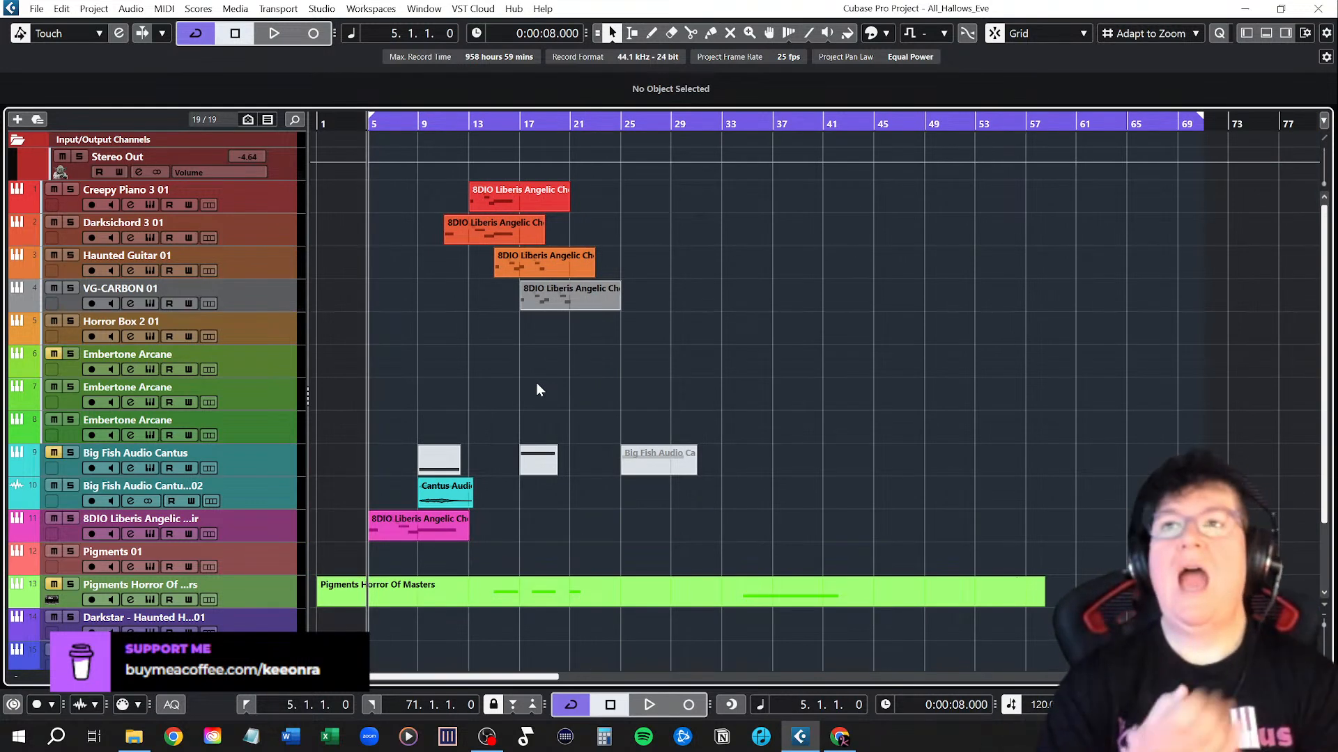